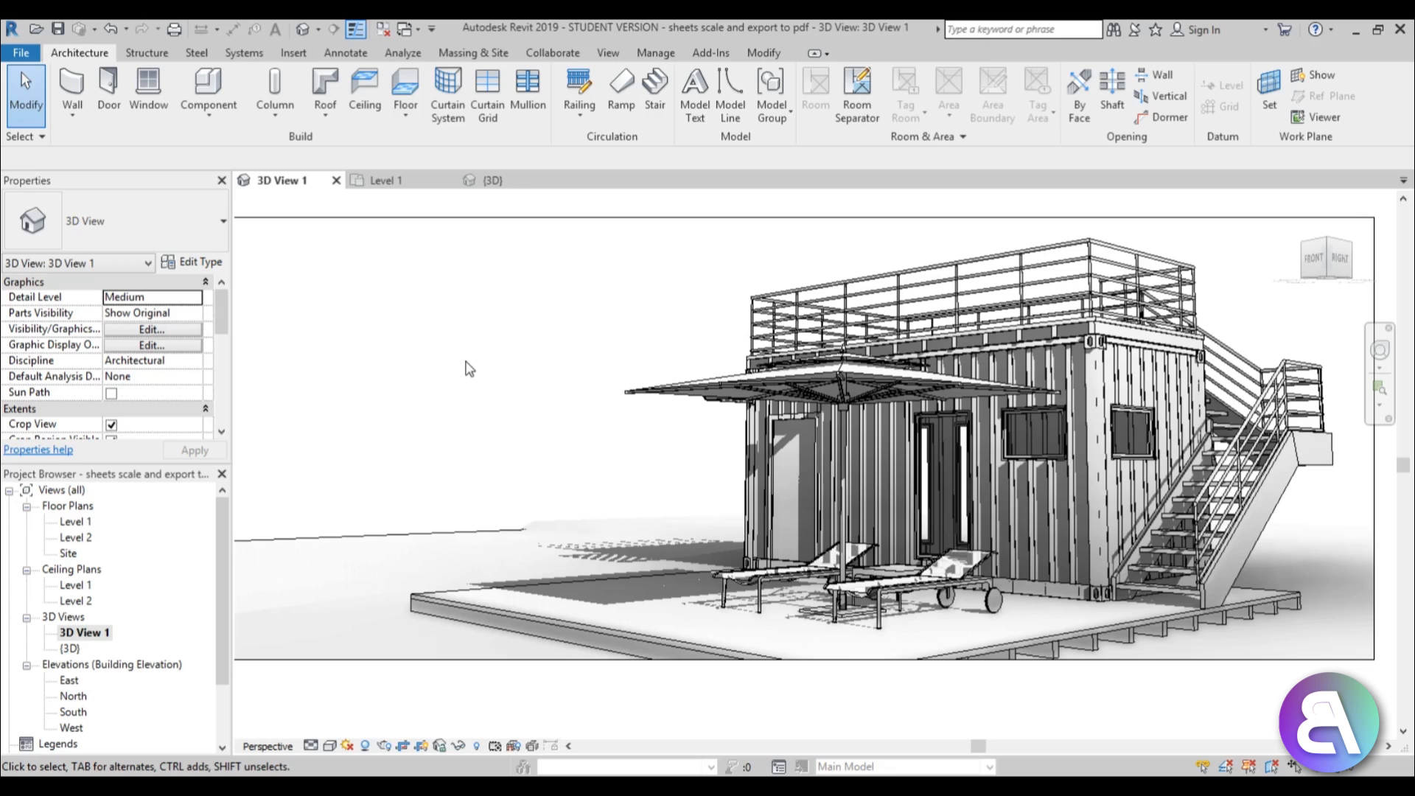
Open the default {3D} view and examine the container house, its deck and the surrounding terrain.
middle_drag(504, 368, 477, 390)
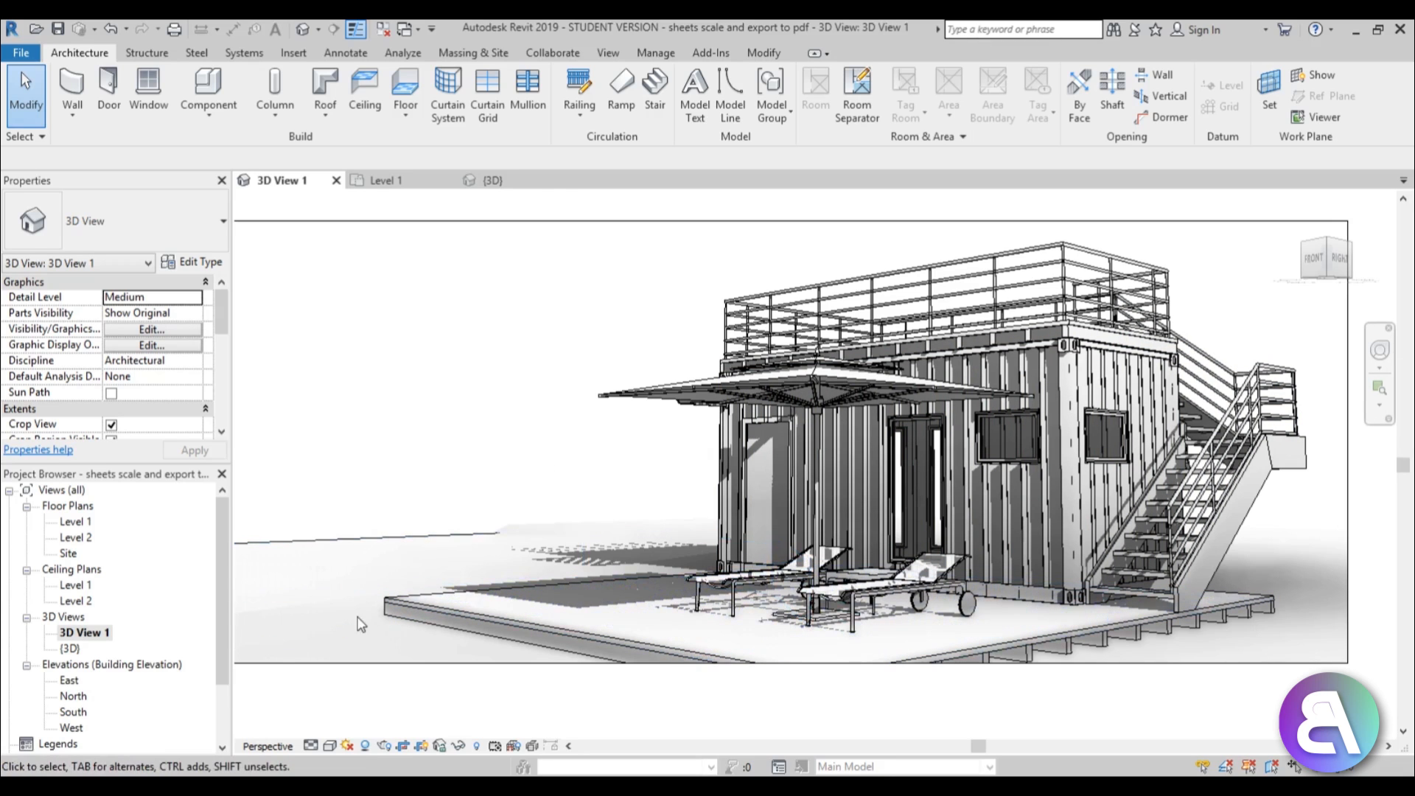
double_click(70, 647)
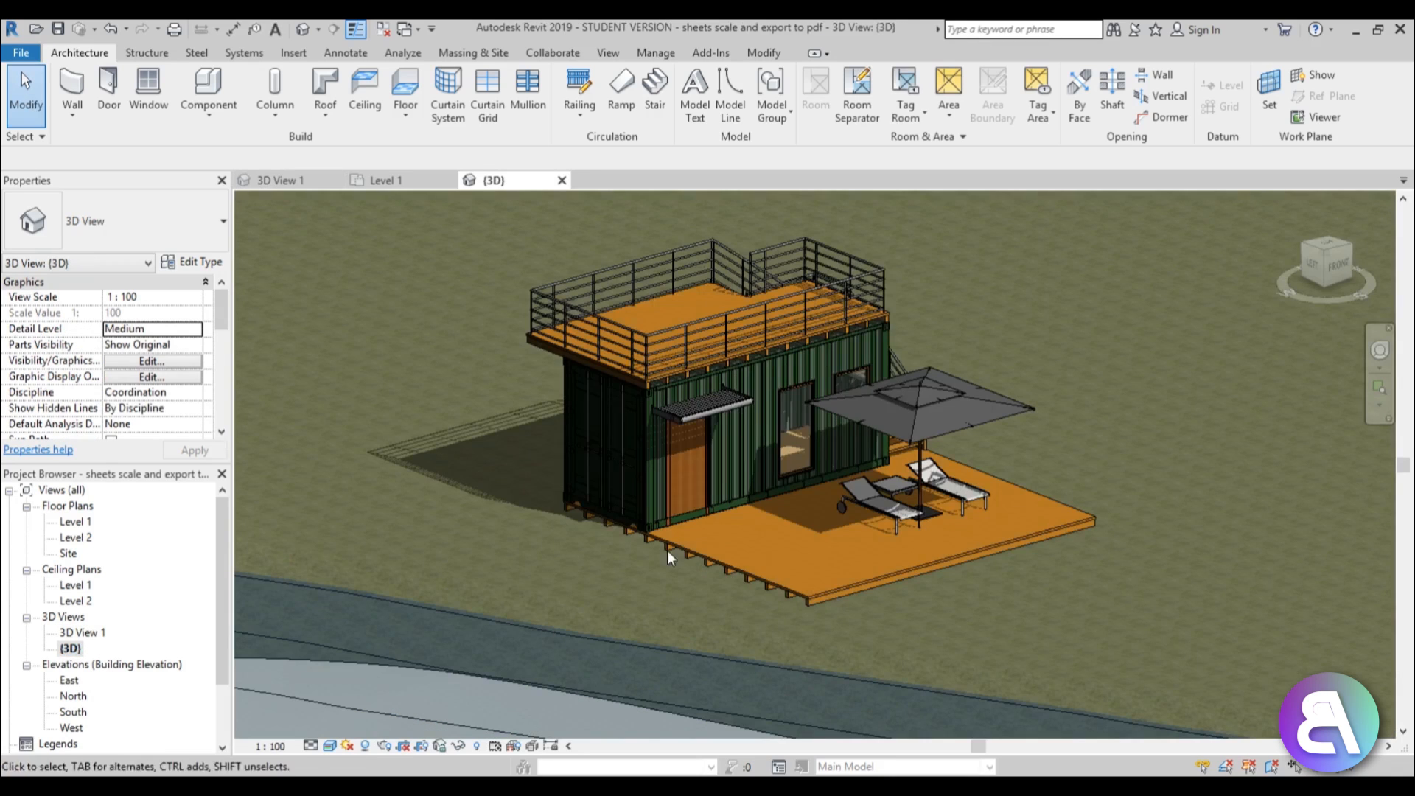
scroll(591, 507, down, 5)
scroll(628, 482, up, 5)
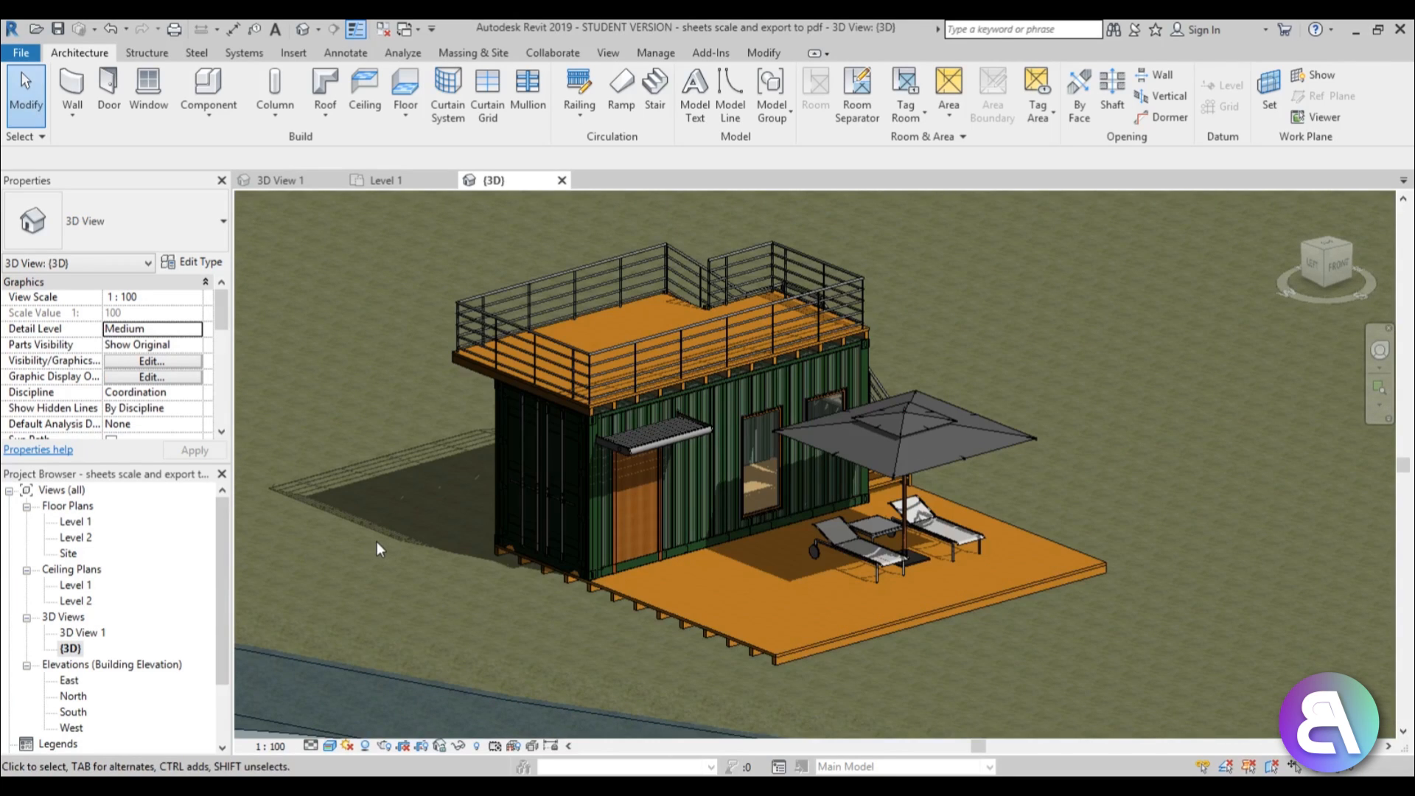
scroll(451, 433, down, 3)
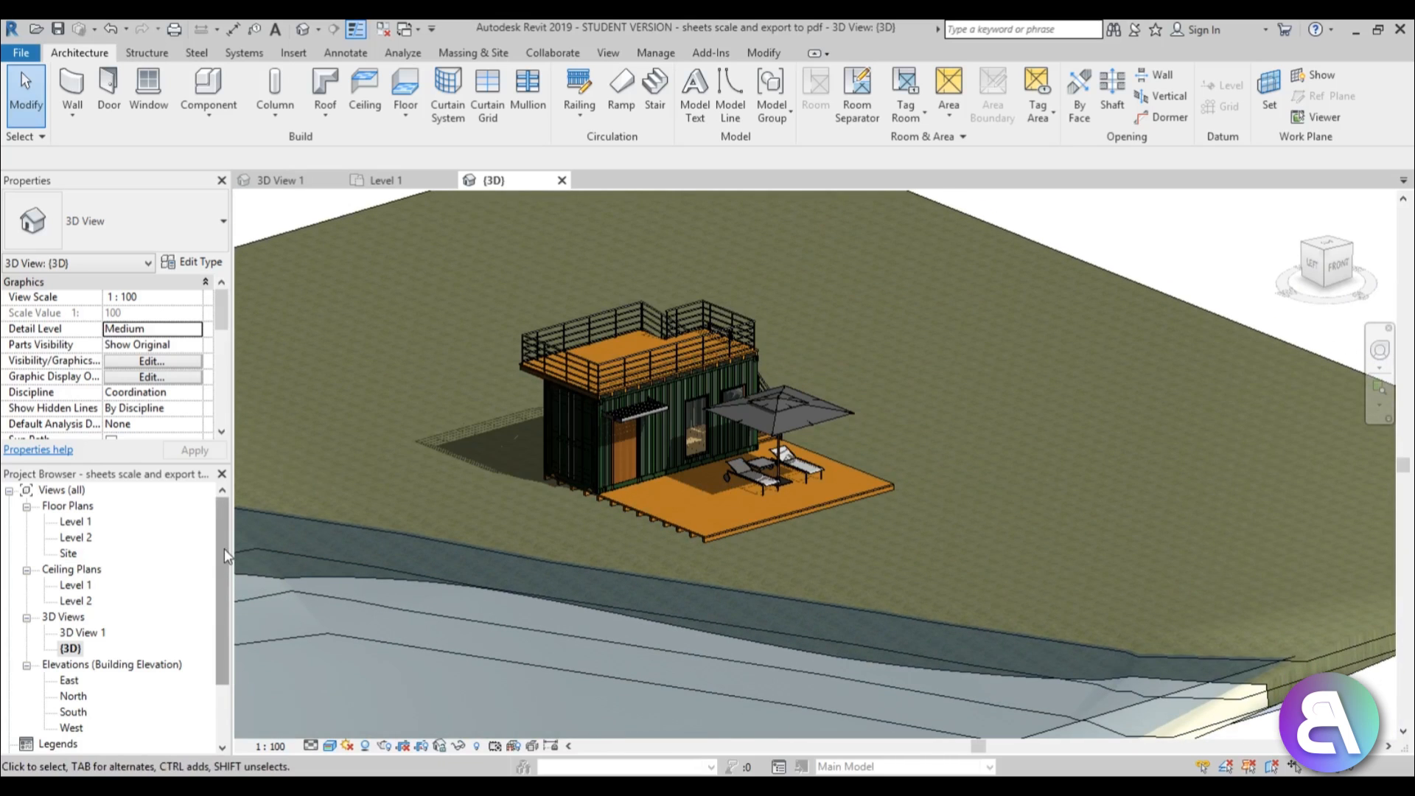
Start a new sheet and browse the US Imperial Titleblocks folder for loadable title block families.
drag(224, 548, 220, 674)
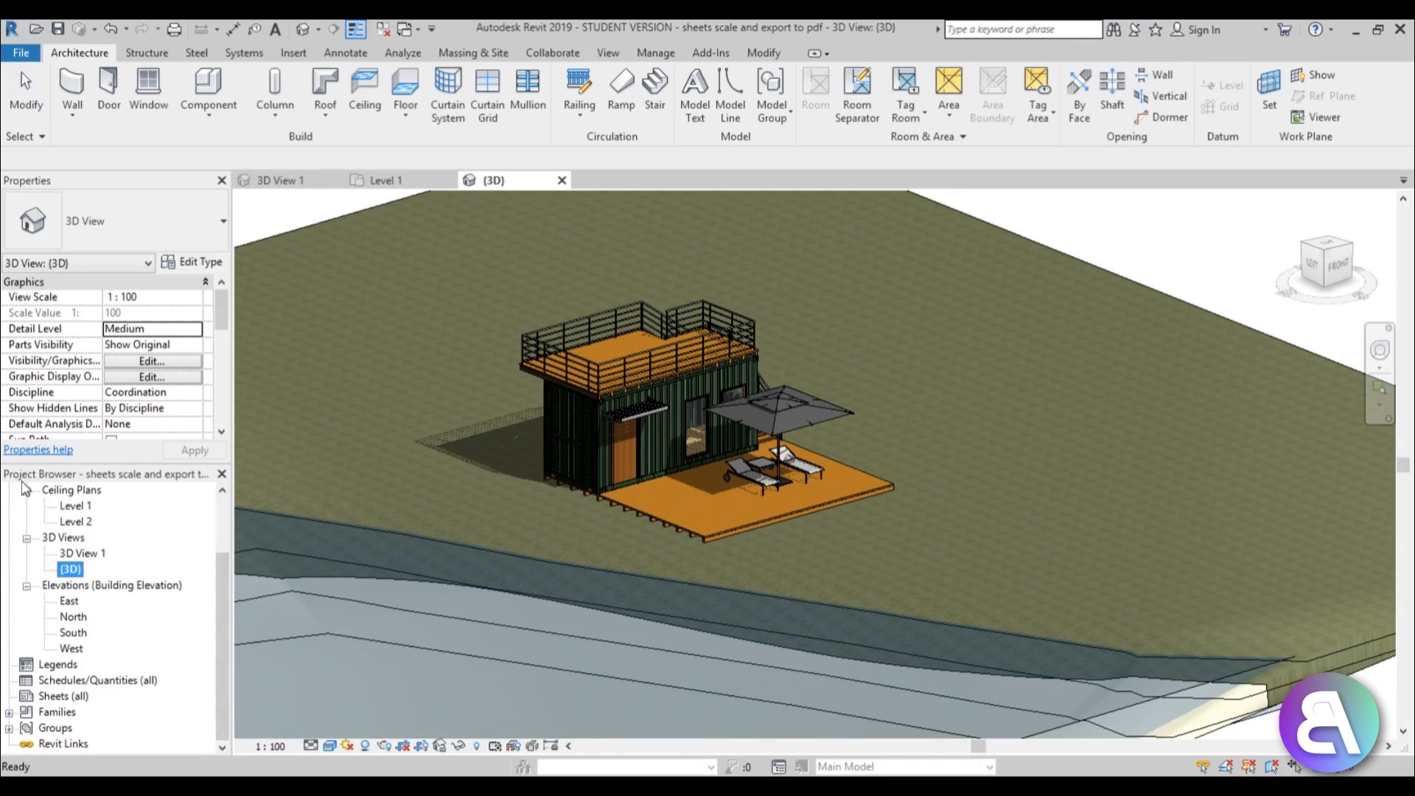
click(52, 696)
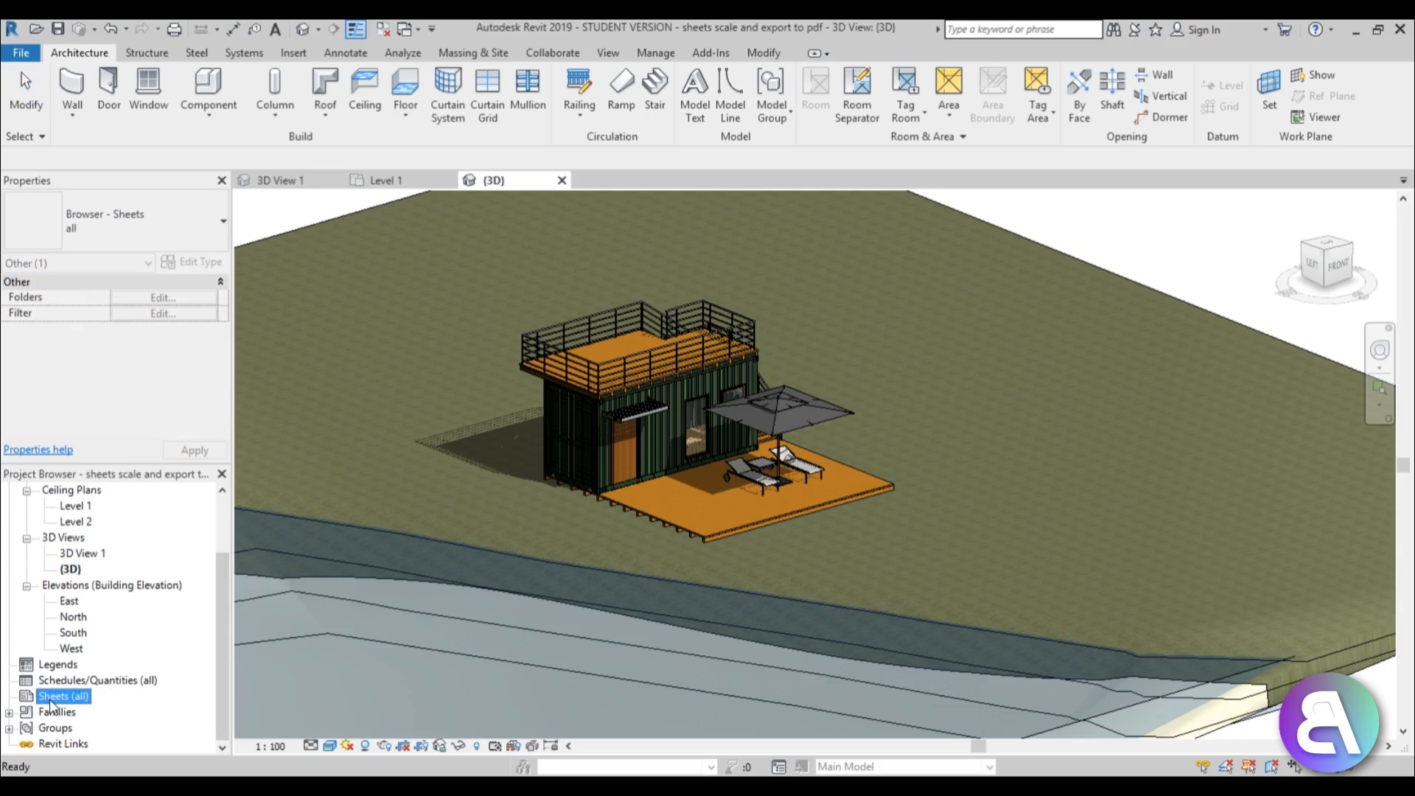
right_click(51, 702)
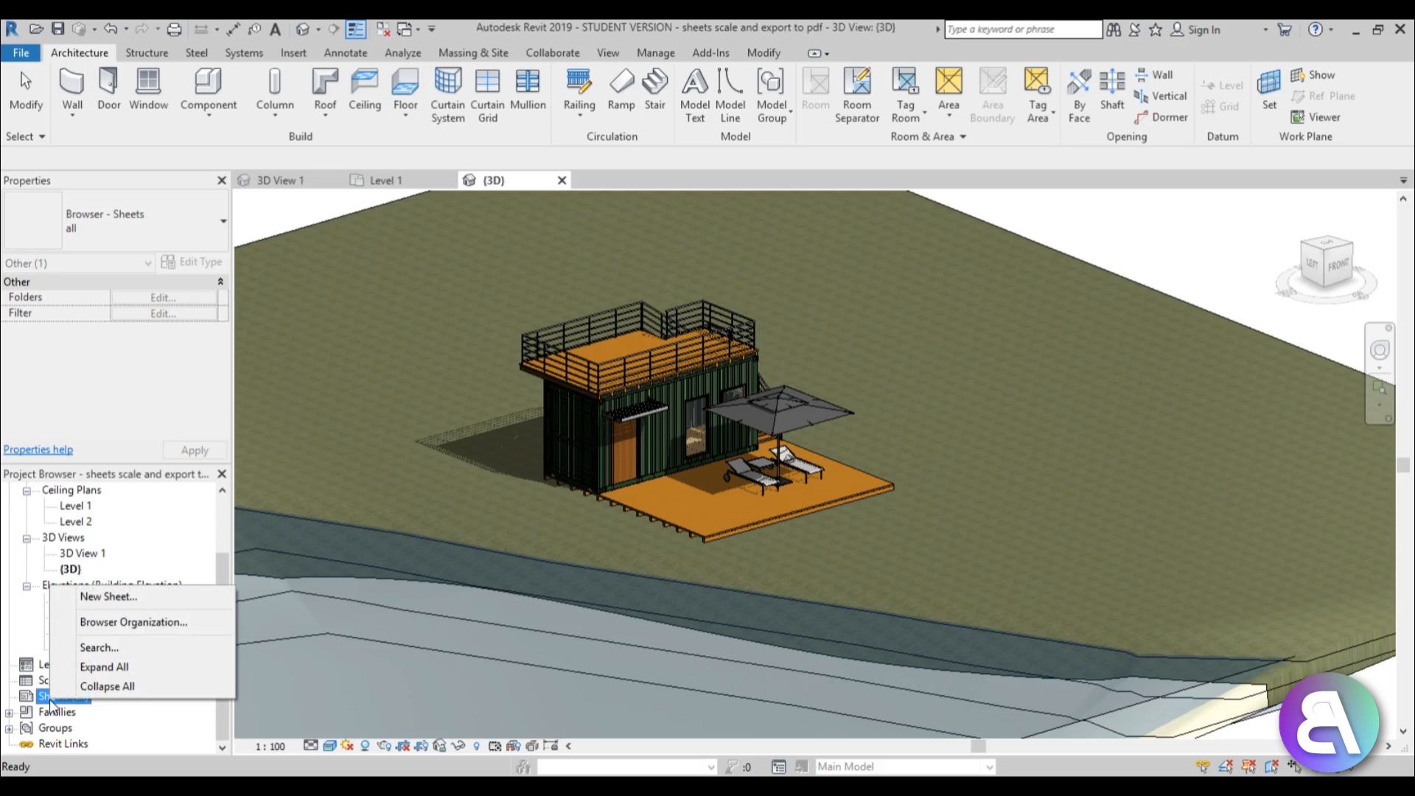
click(133, 600)
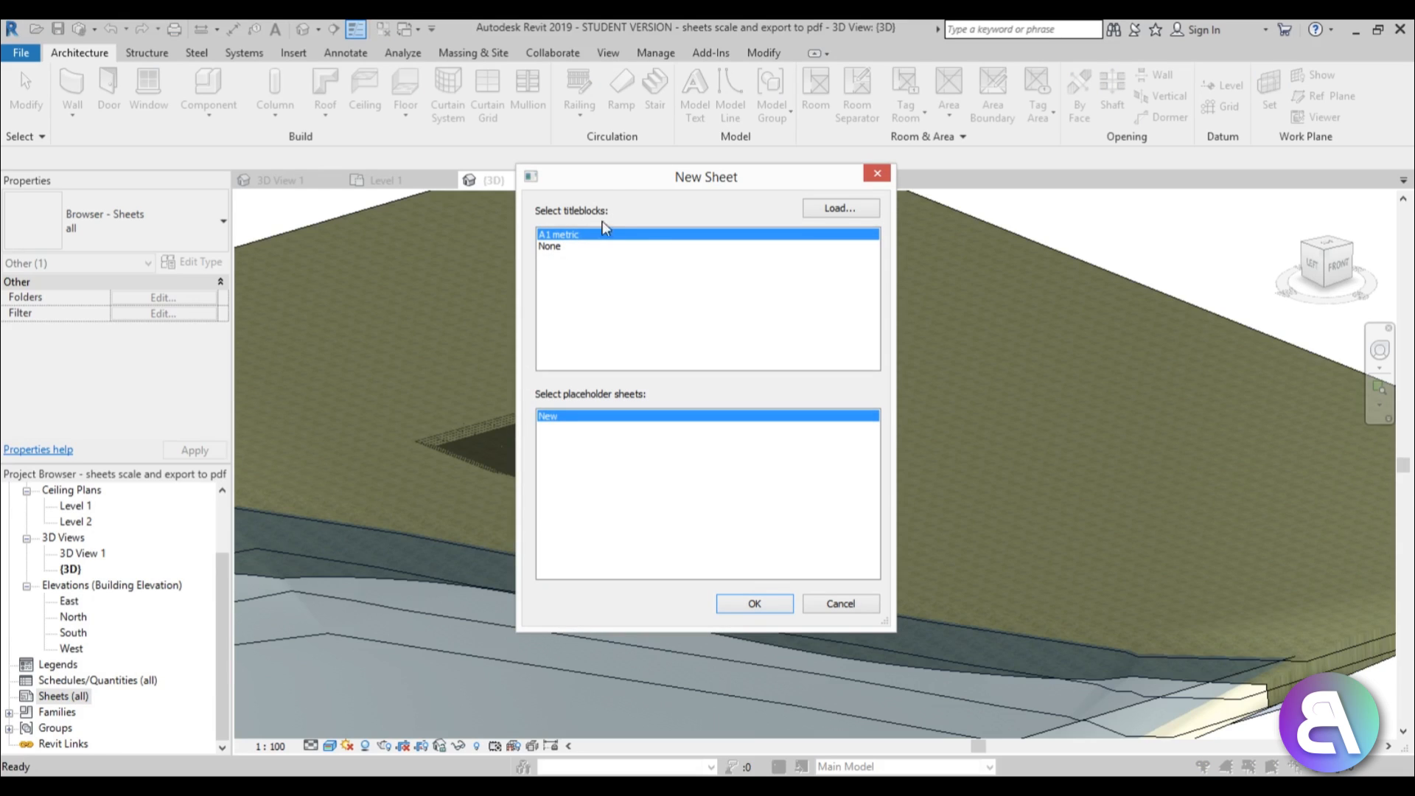
drag(636, 189, 632, 189)
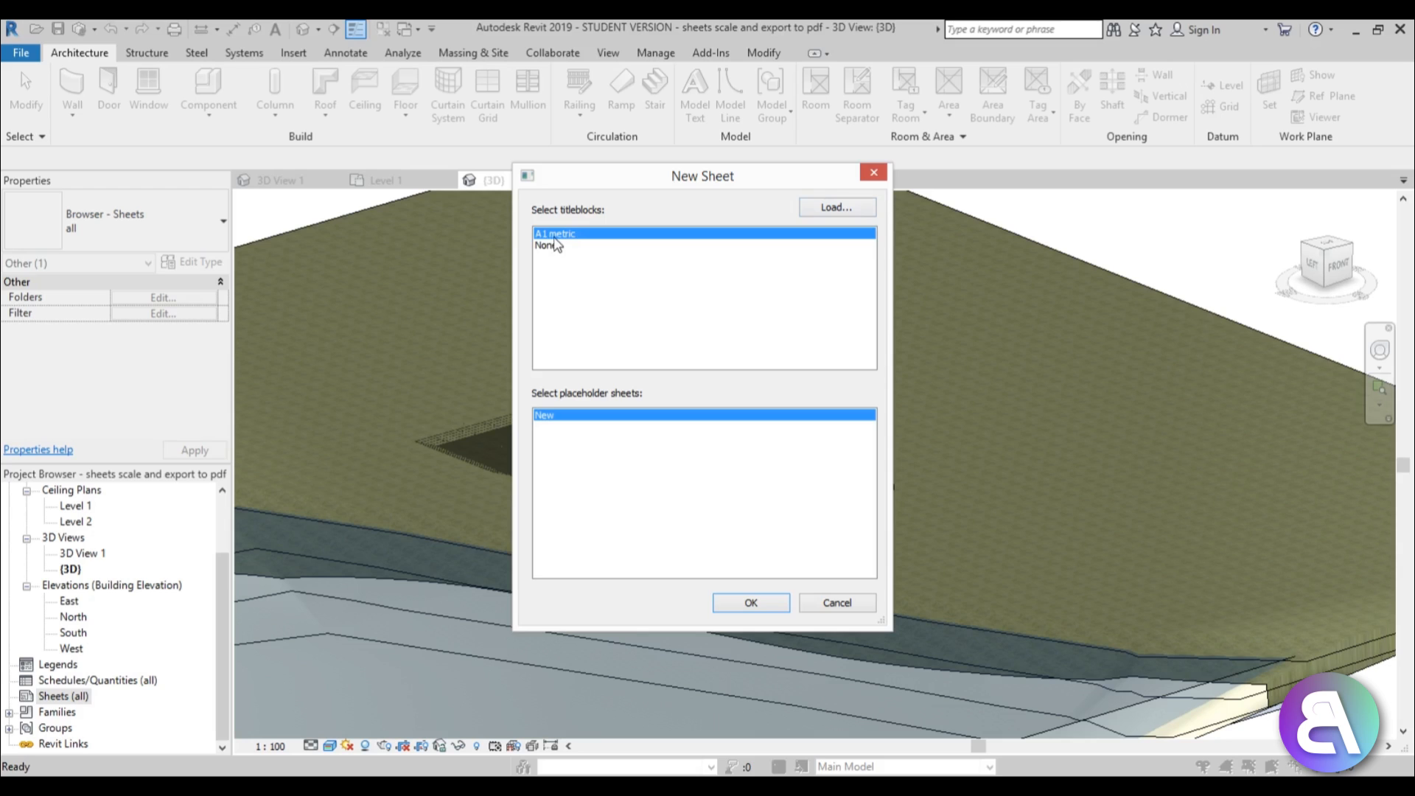
click(868, 213)
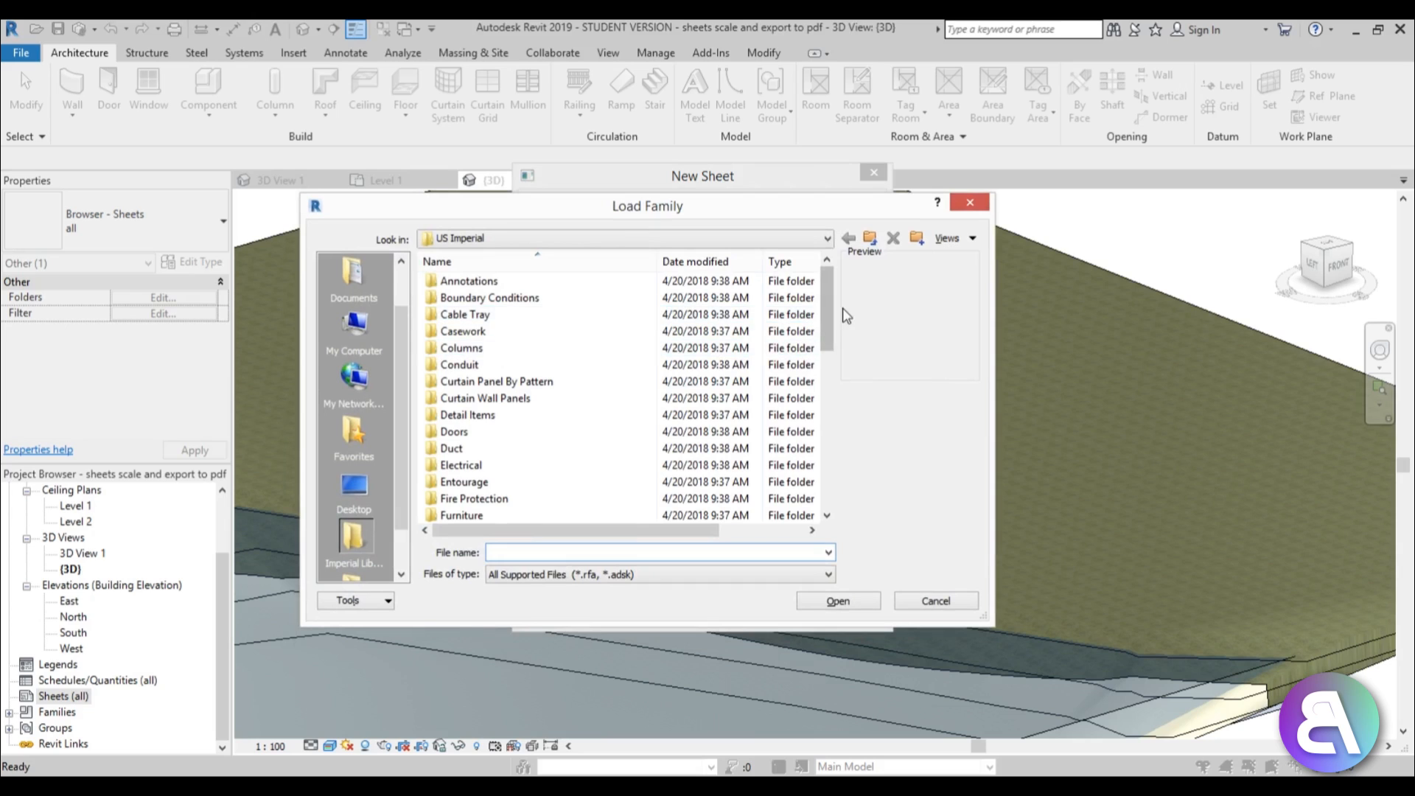
drag(831, 320, 834, 479)
double_click(465, 482)
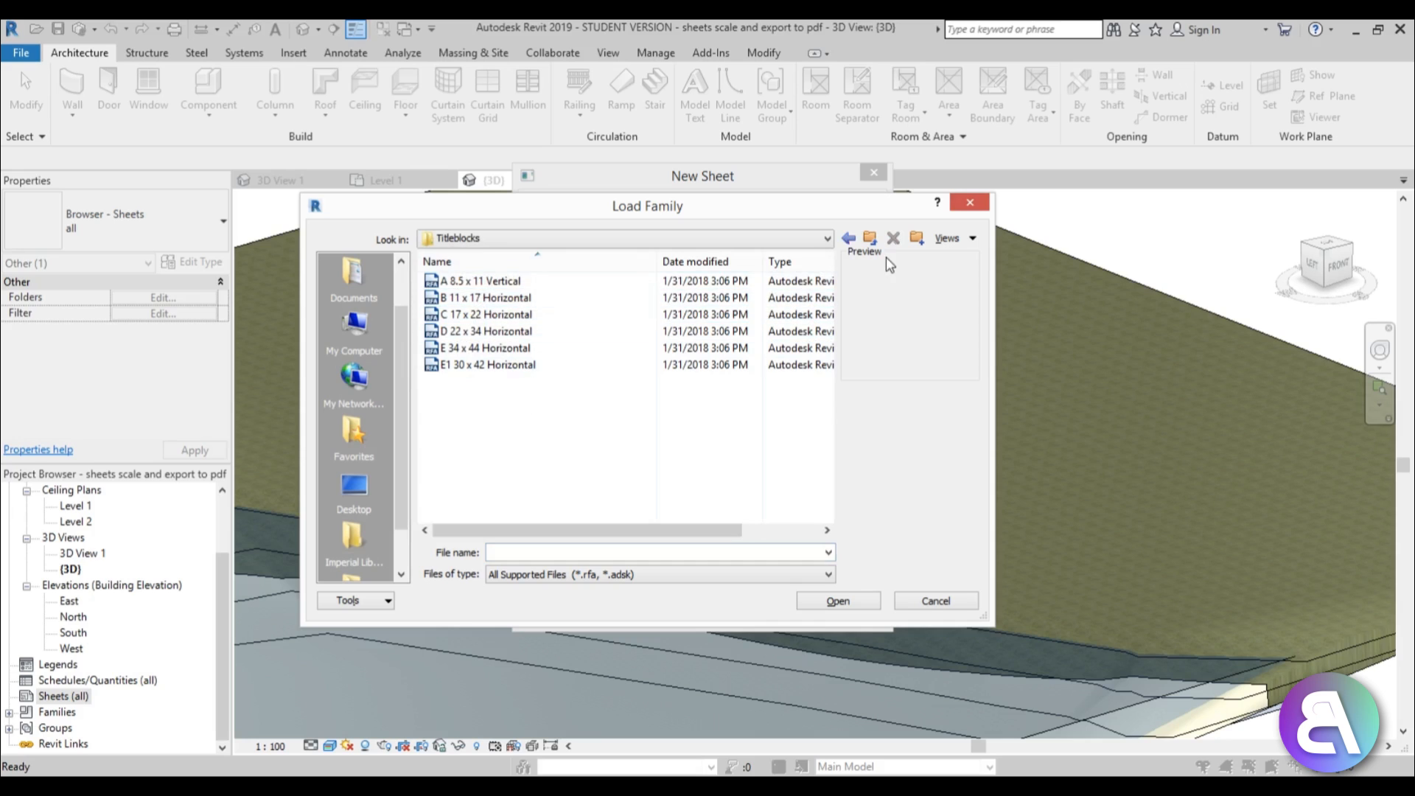
Check the title block families in the US Metric library's Titleblocks folder, and cancel both the loading and the new sheet.
click(871, 240)
click(871, 240)
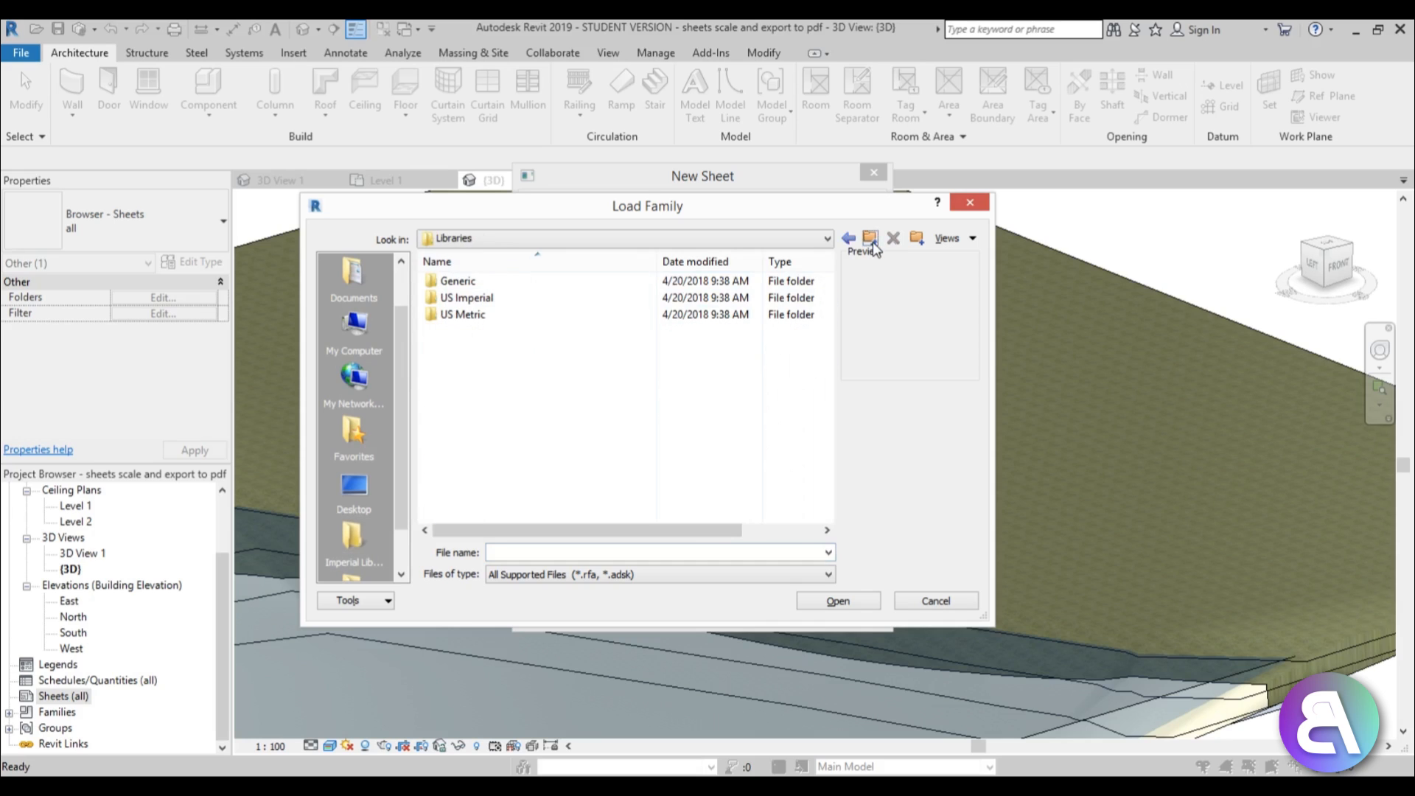
double_click(487, 315)
scroll(811, 336, down, 5)
scroll(810, 335, down, 1)
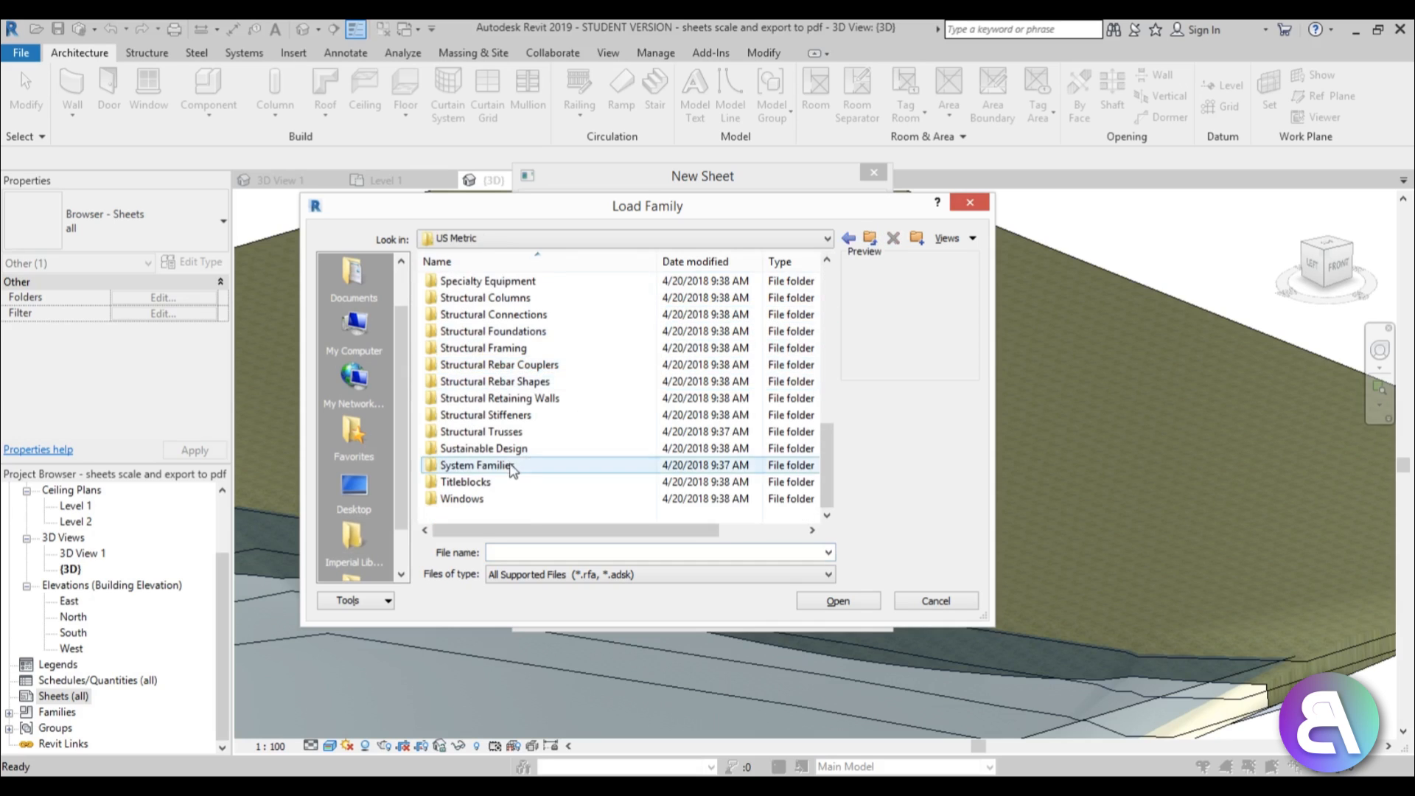
double_click(509, 486)
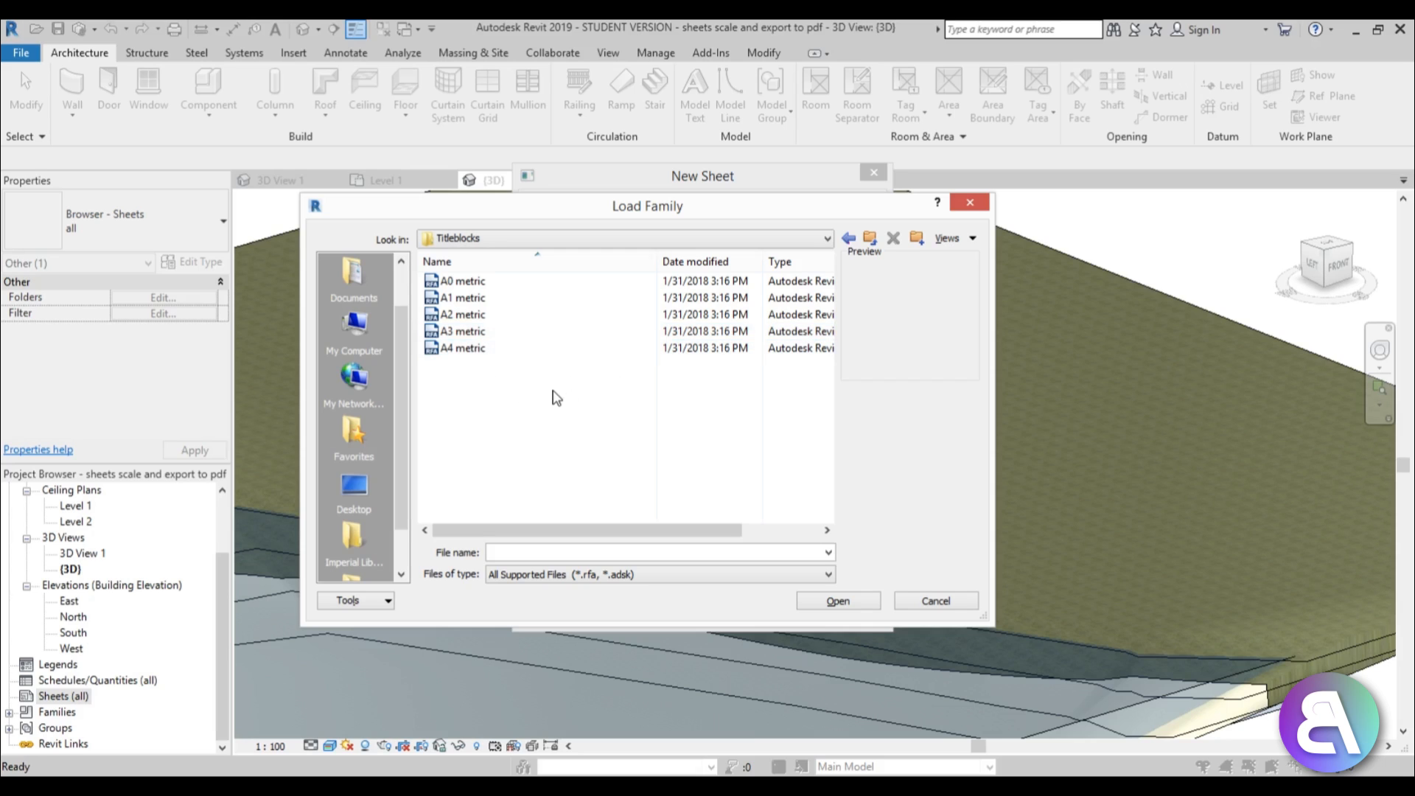
click(936, 601)
click(851, 604)
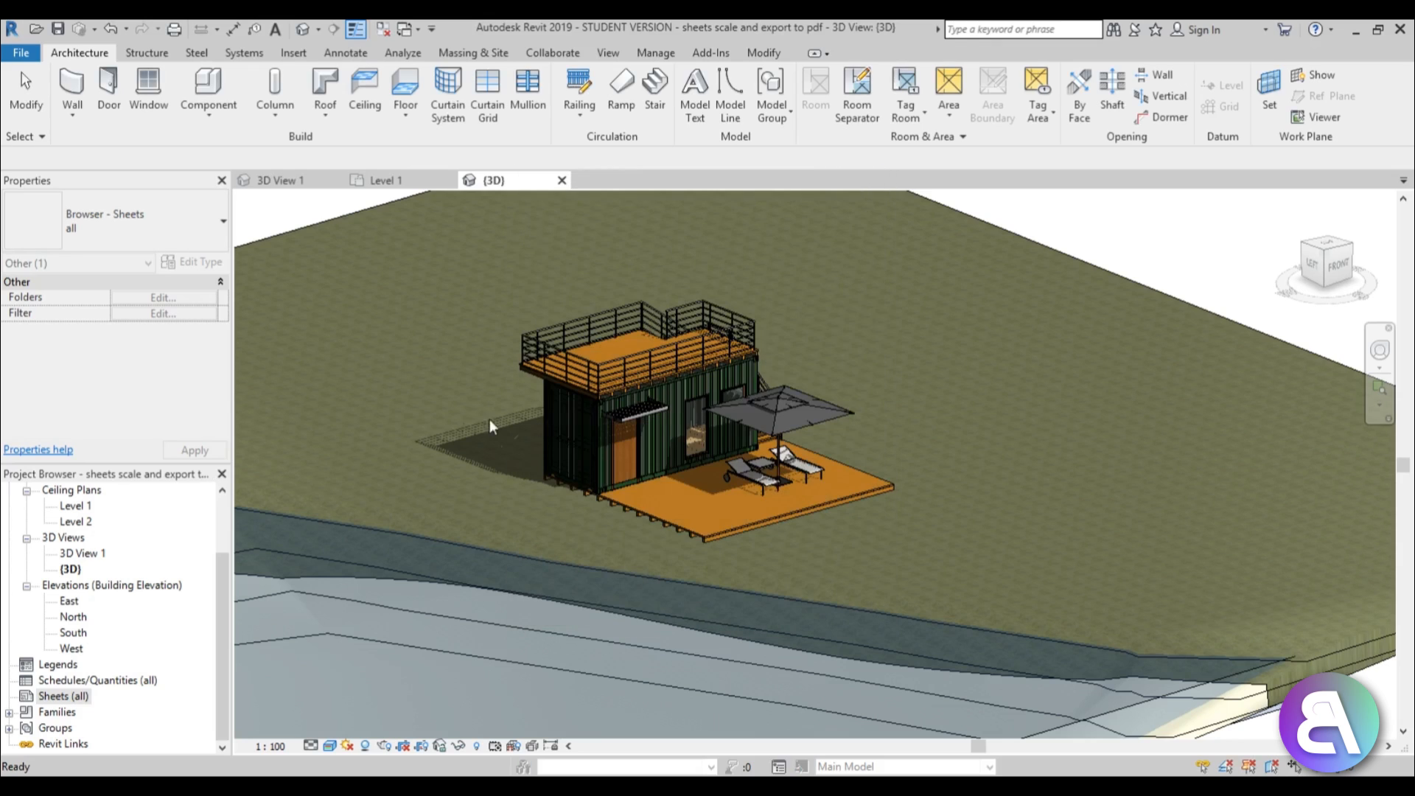
Create a new family from the New Size metric template in the English Titleblocks template folder.
click(21, 54)
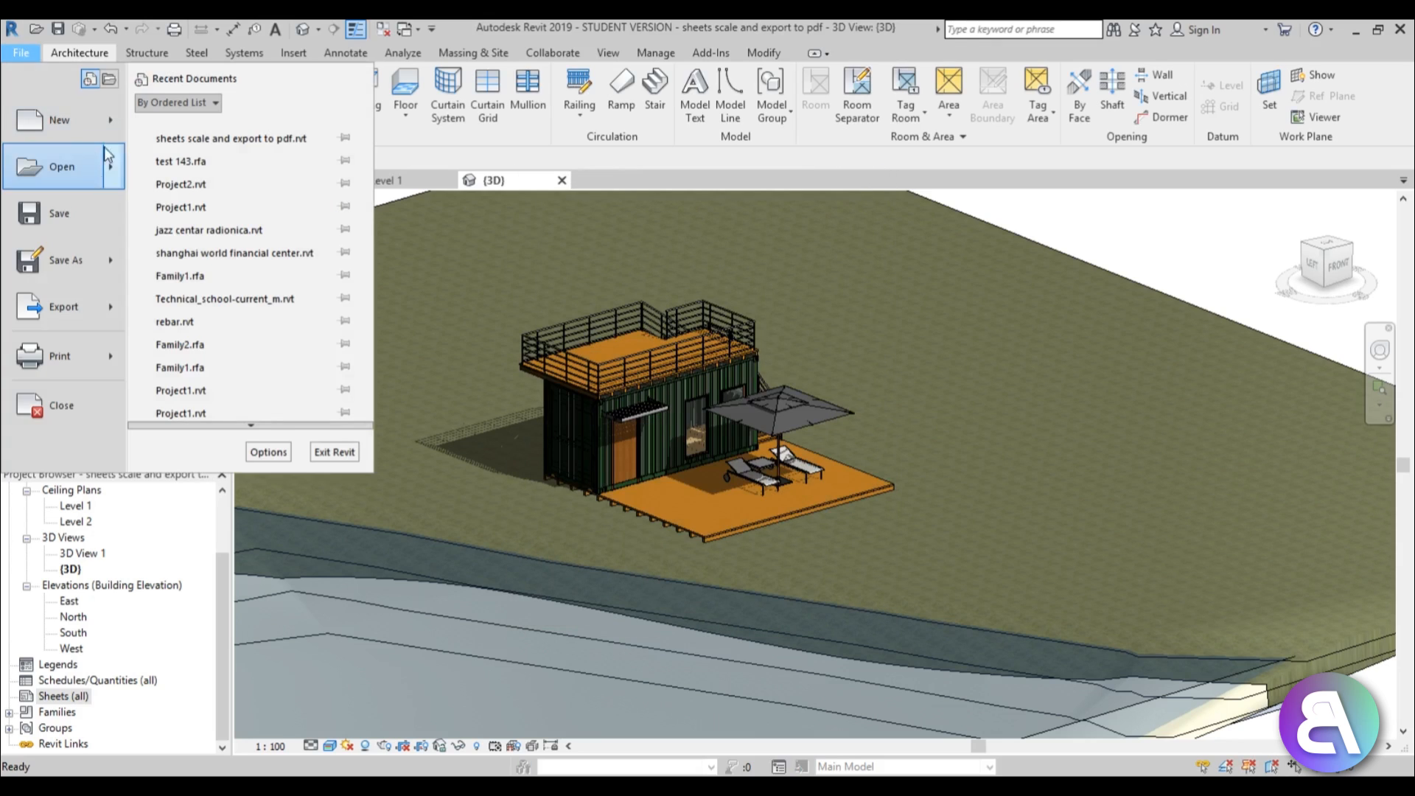
mouse_move(116, 121)
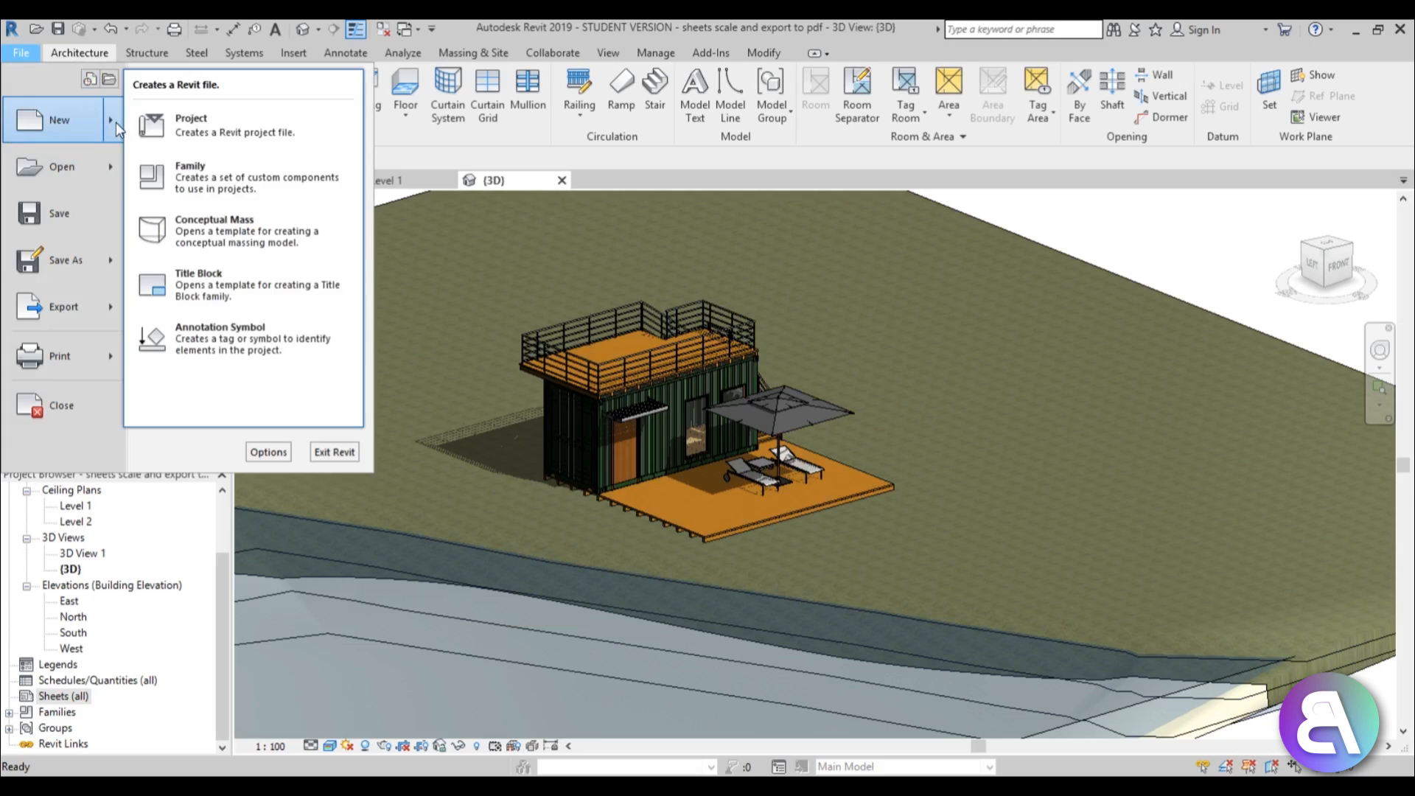
click(228, 179)
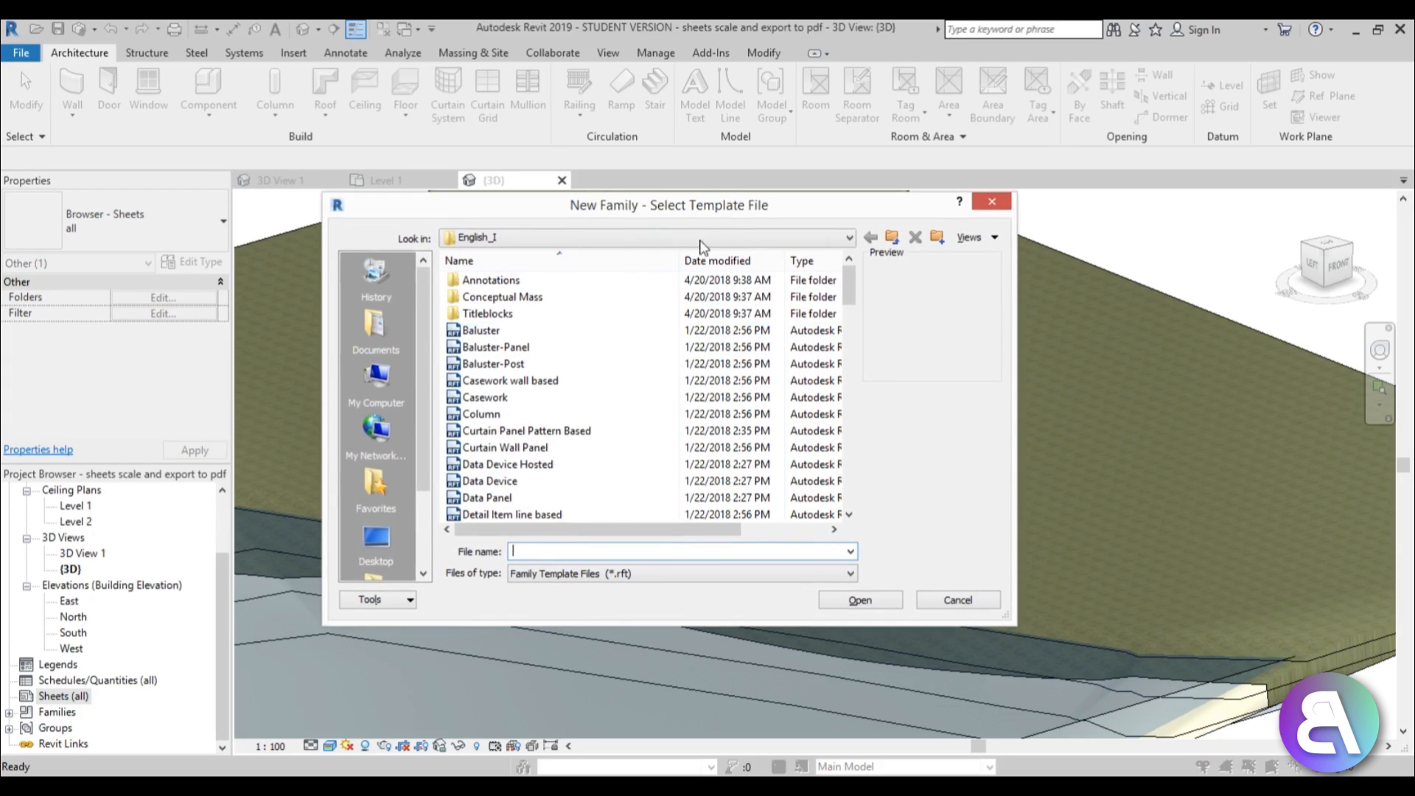
click(891, 236)
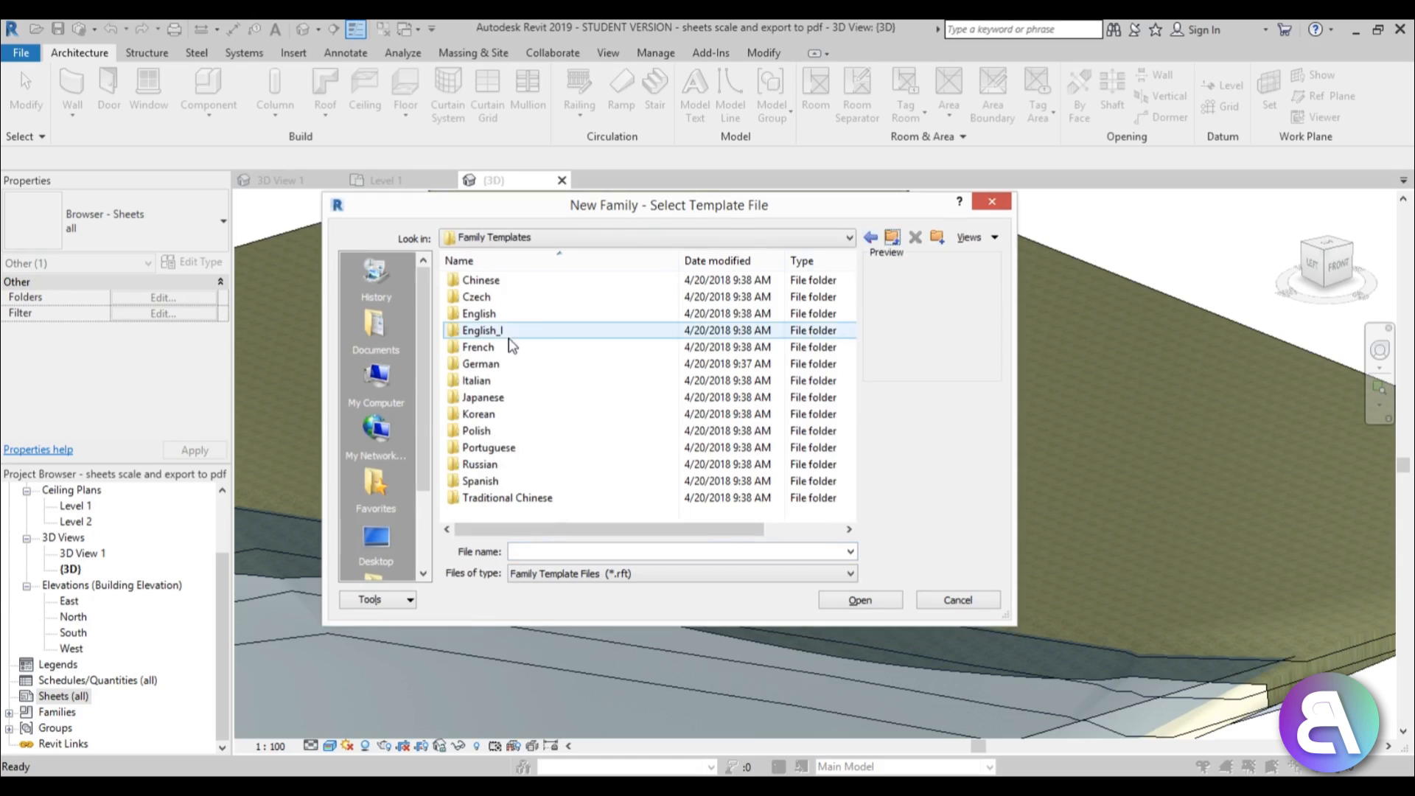
double_click(490, 314)
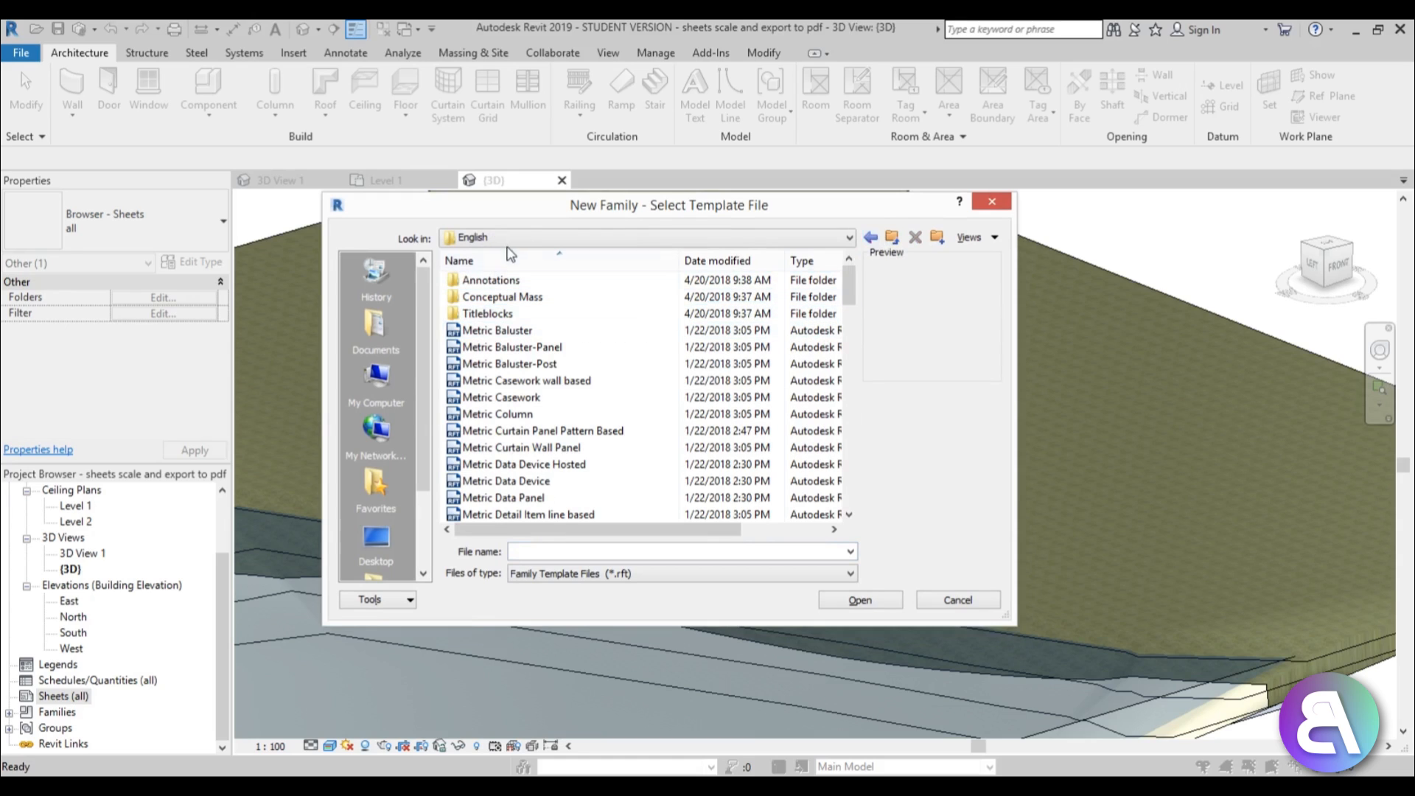
double_click(490, 315)
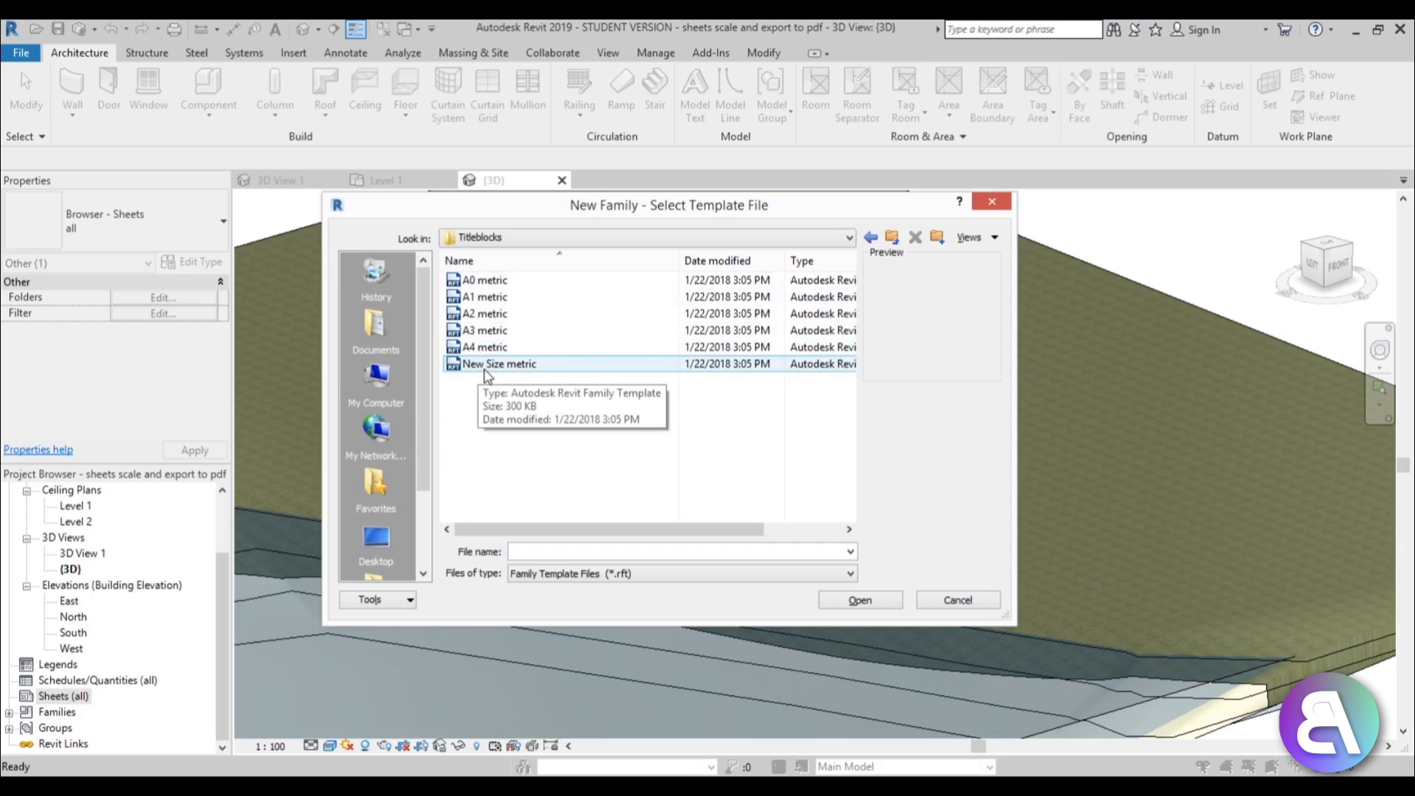
double_click(505, 364)
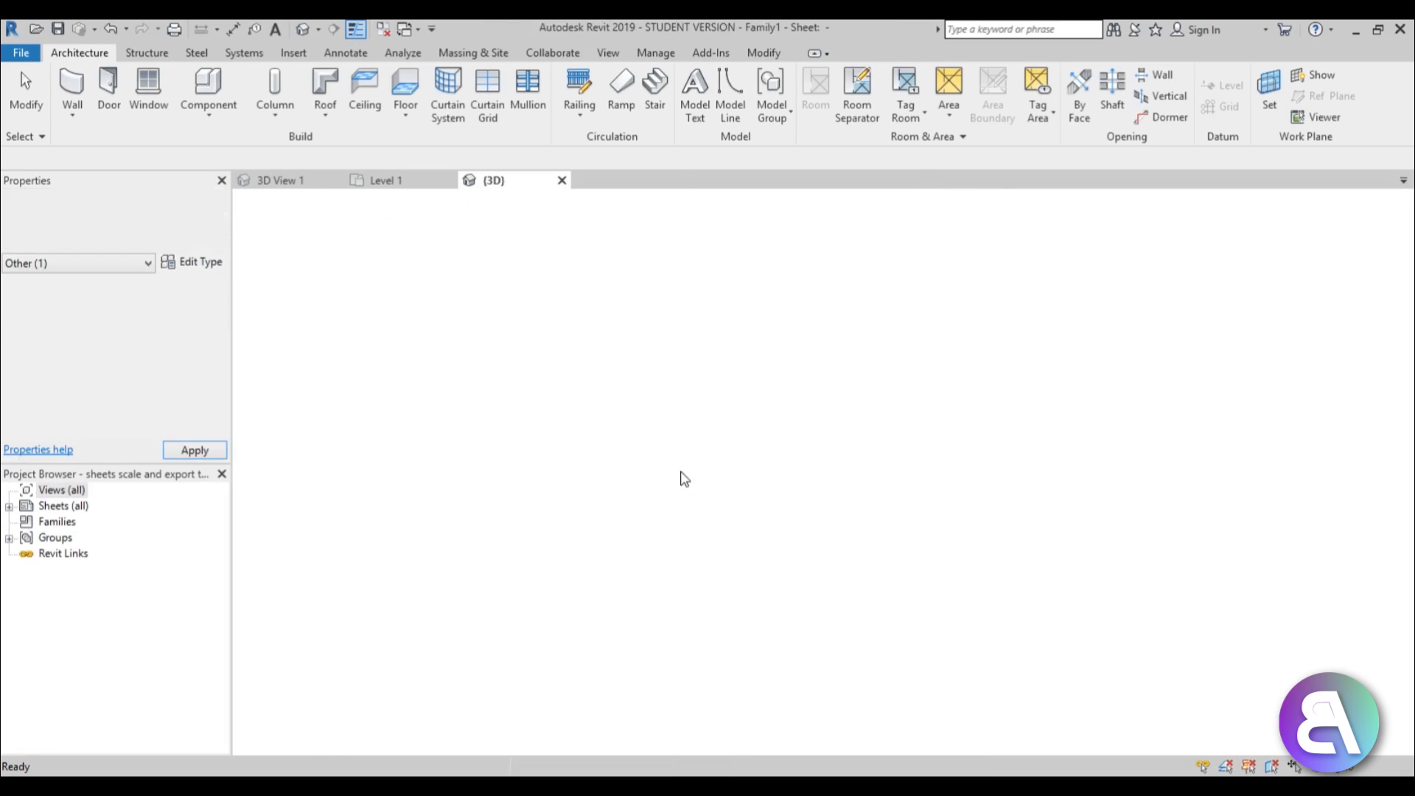
Set the width of the title block's sheet outline to 500 mm.
scroll(613, 369, down, 2)
middle_drag(594, 354, 601, 362)
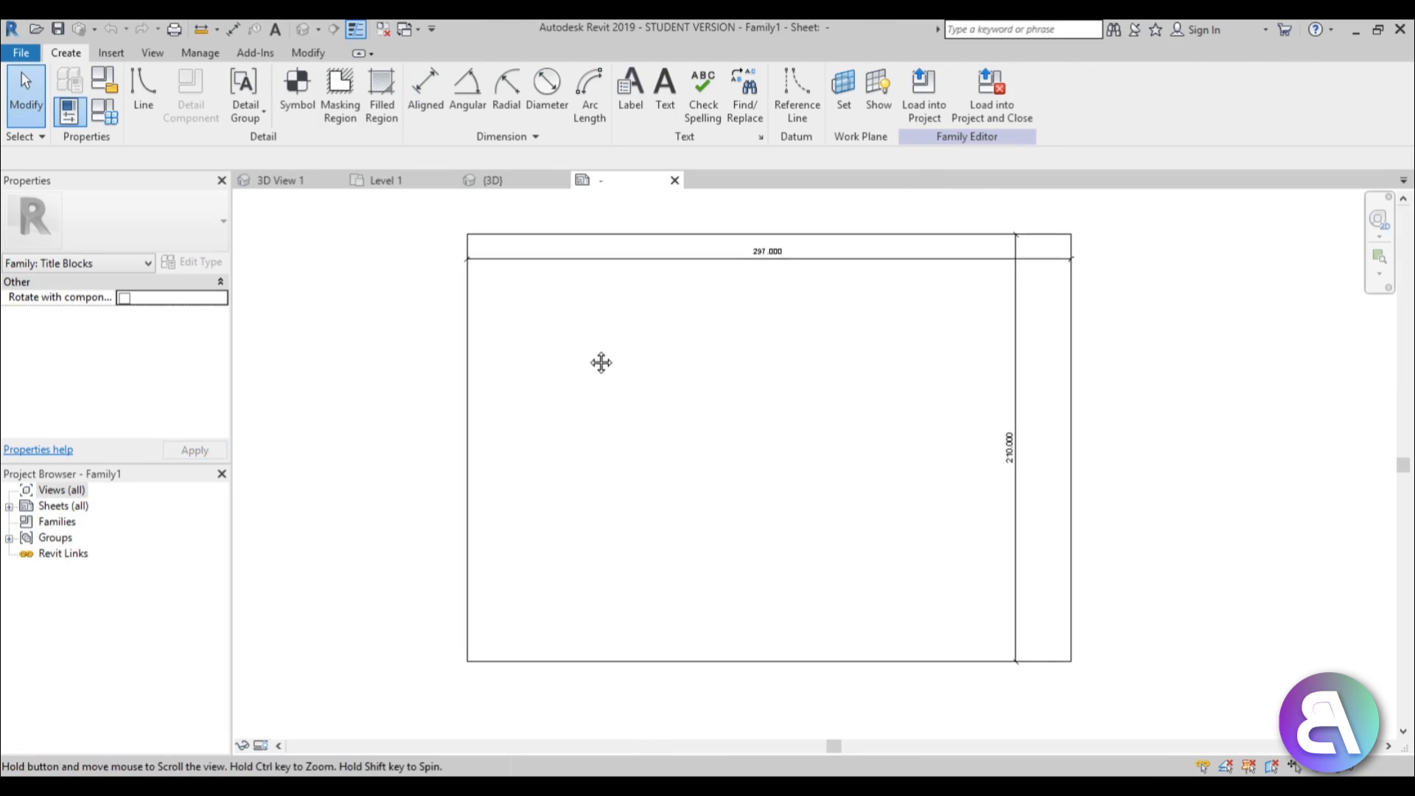
scroll(601, 362, down, 1)
click(1004, 409)
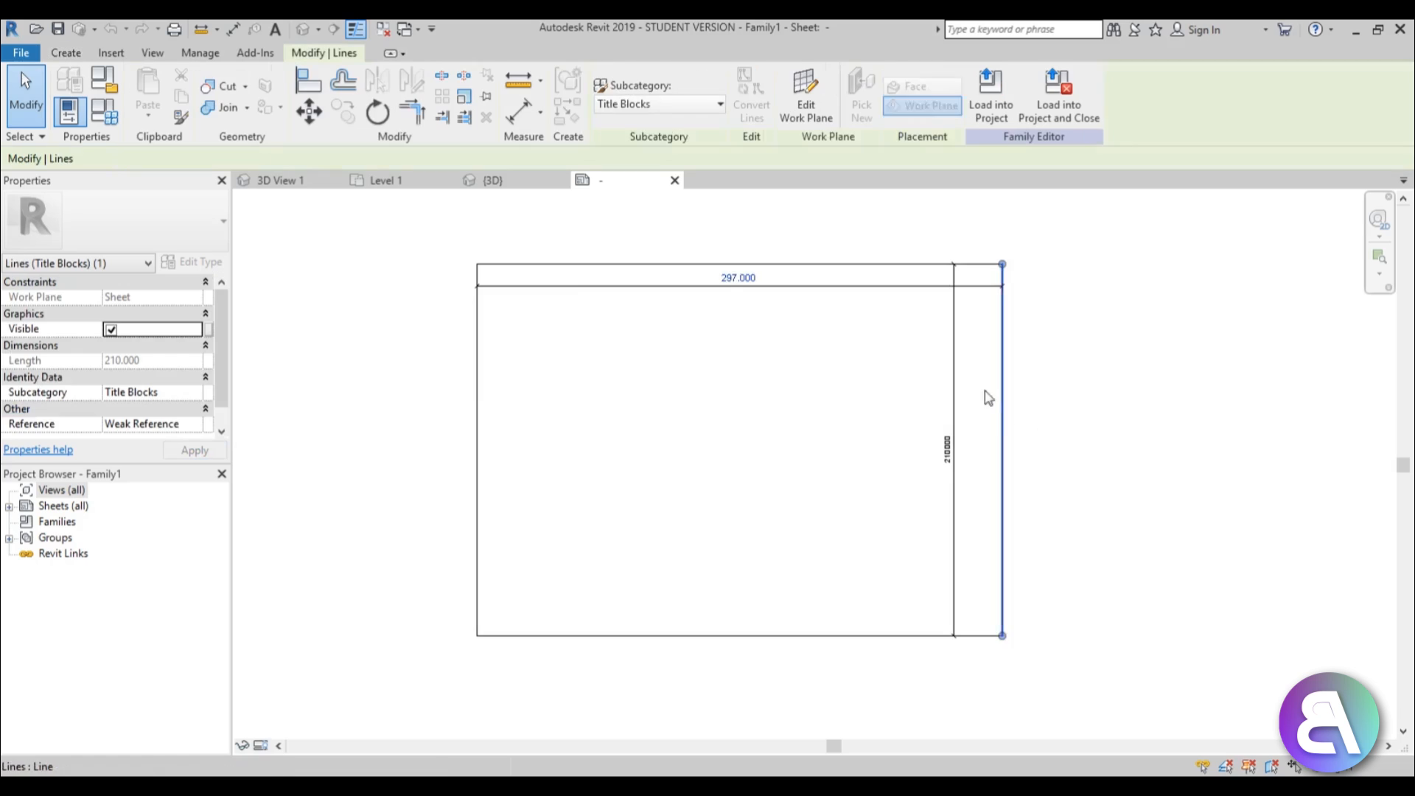
scroll(764, 430, down, 1)
middle_drag(764, 430, 696, 398)
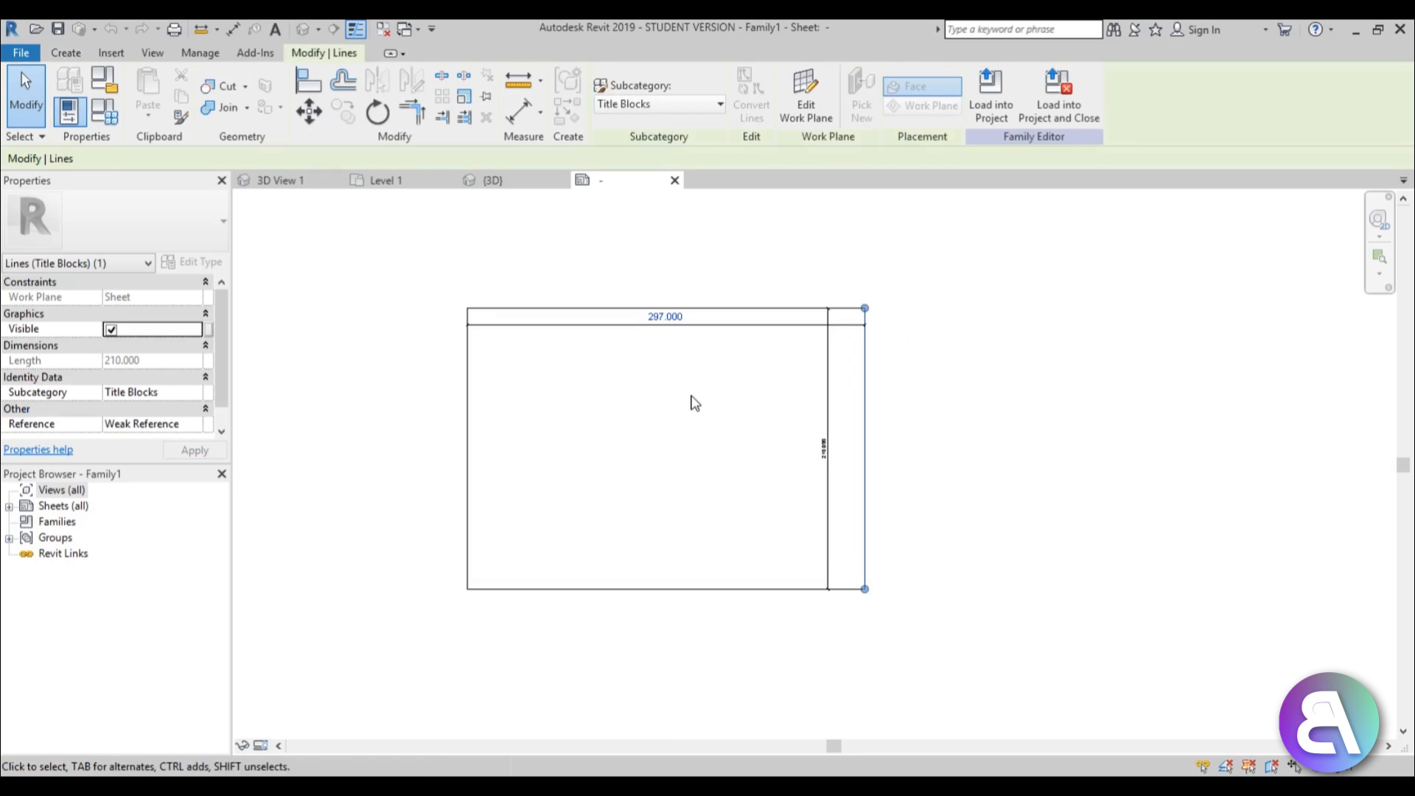
click(672, 319)
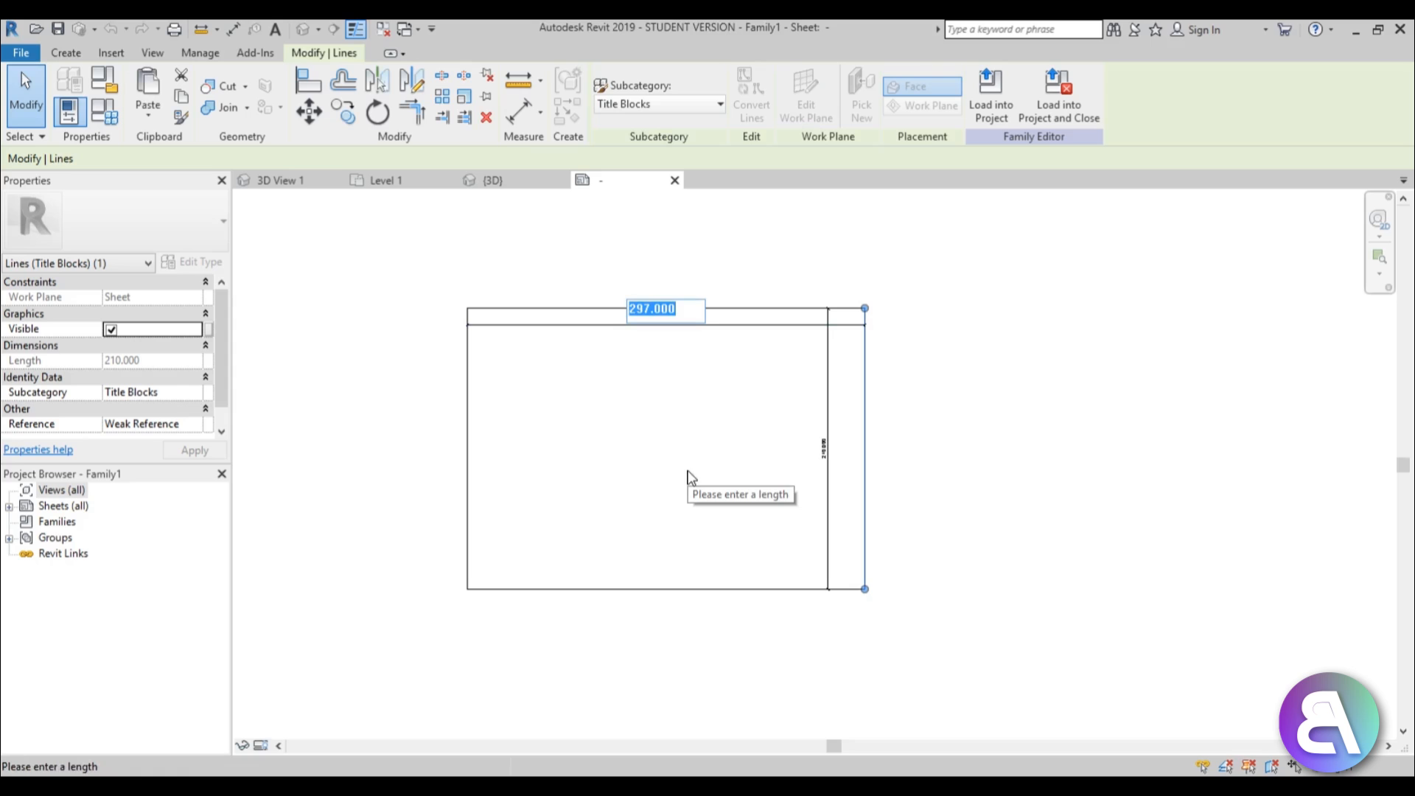
text(500)
key(Return)
Set the height of the title block's sheet outline to 500 mm.
scroll(744, 442, down, 2)
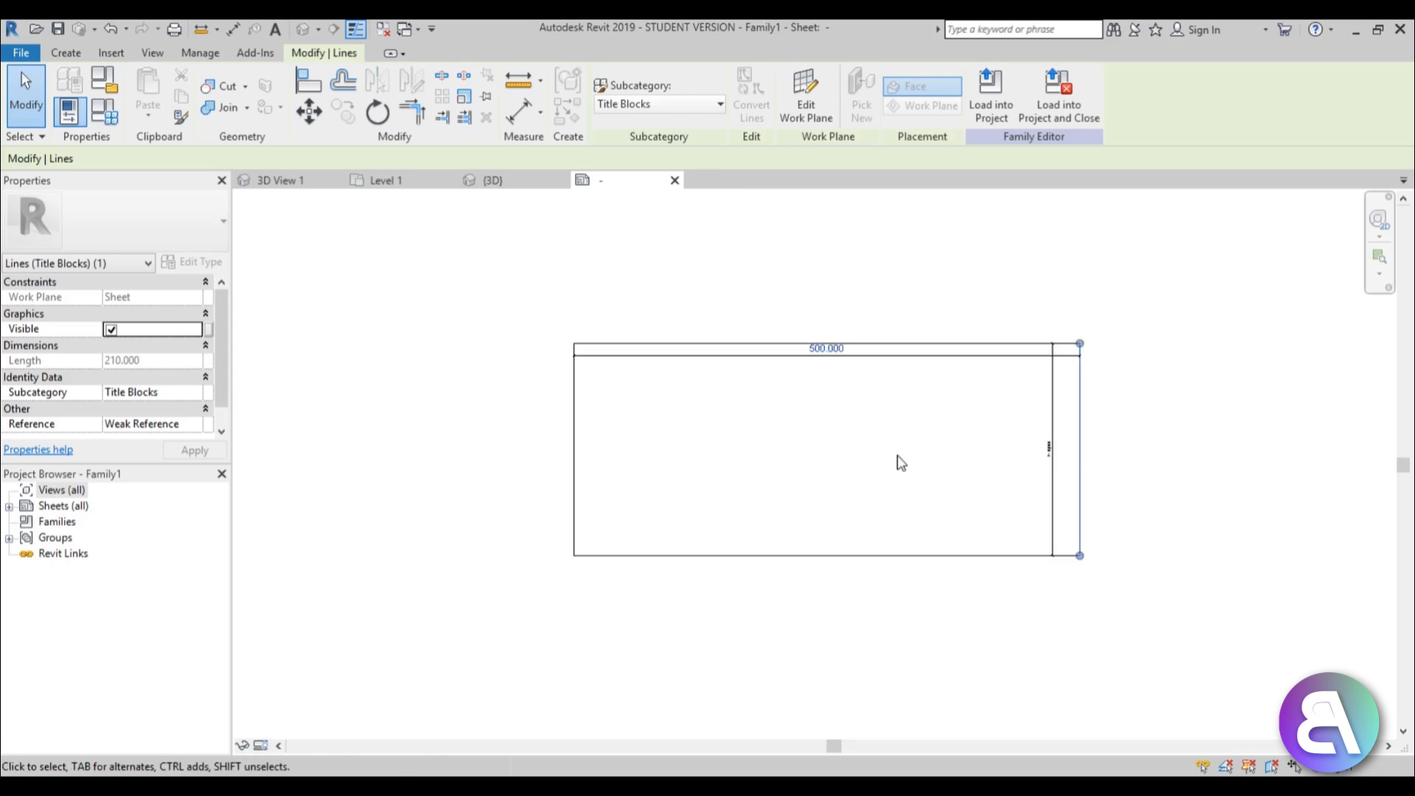
click(699, 435)
click(700, 425)
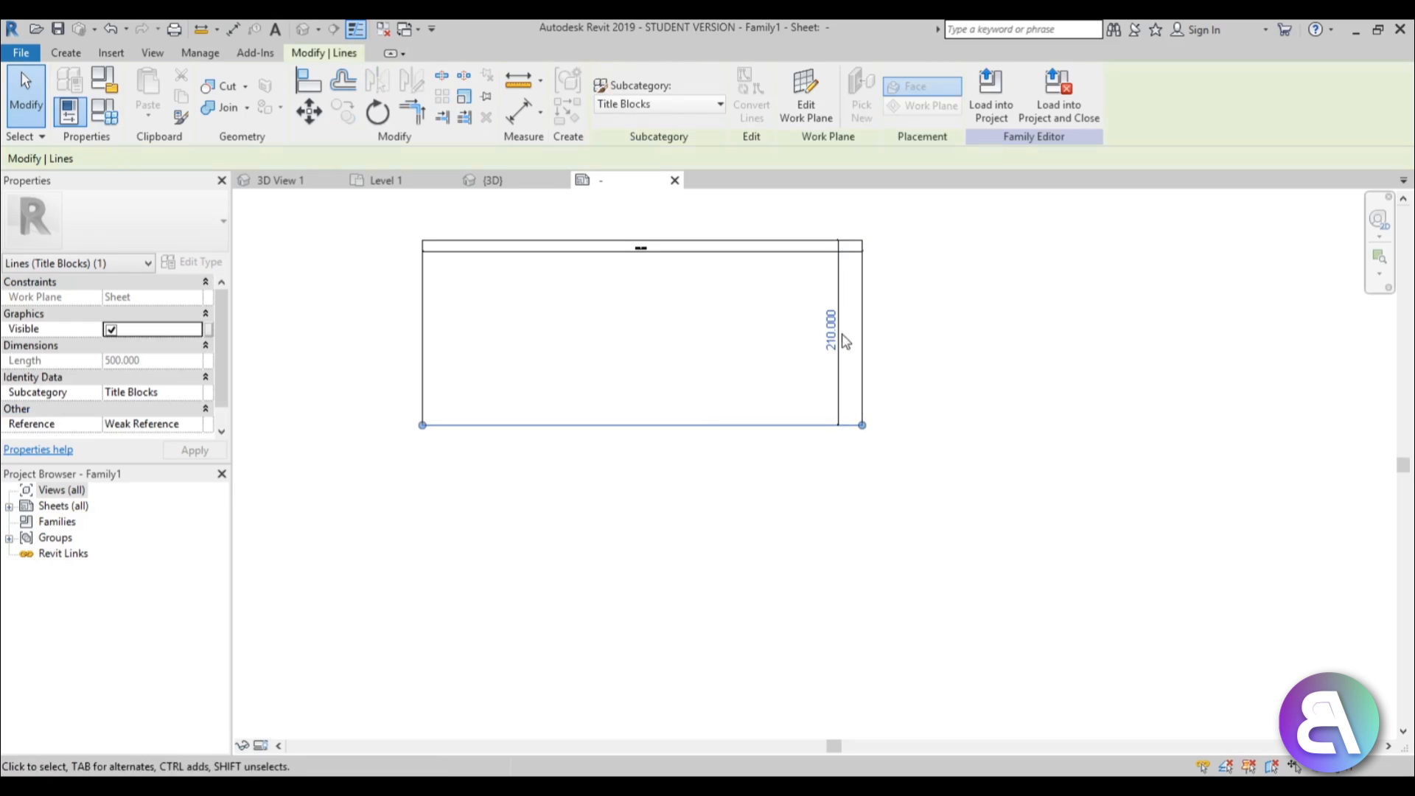
click(833, 332)
text(500)
key(Return)
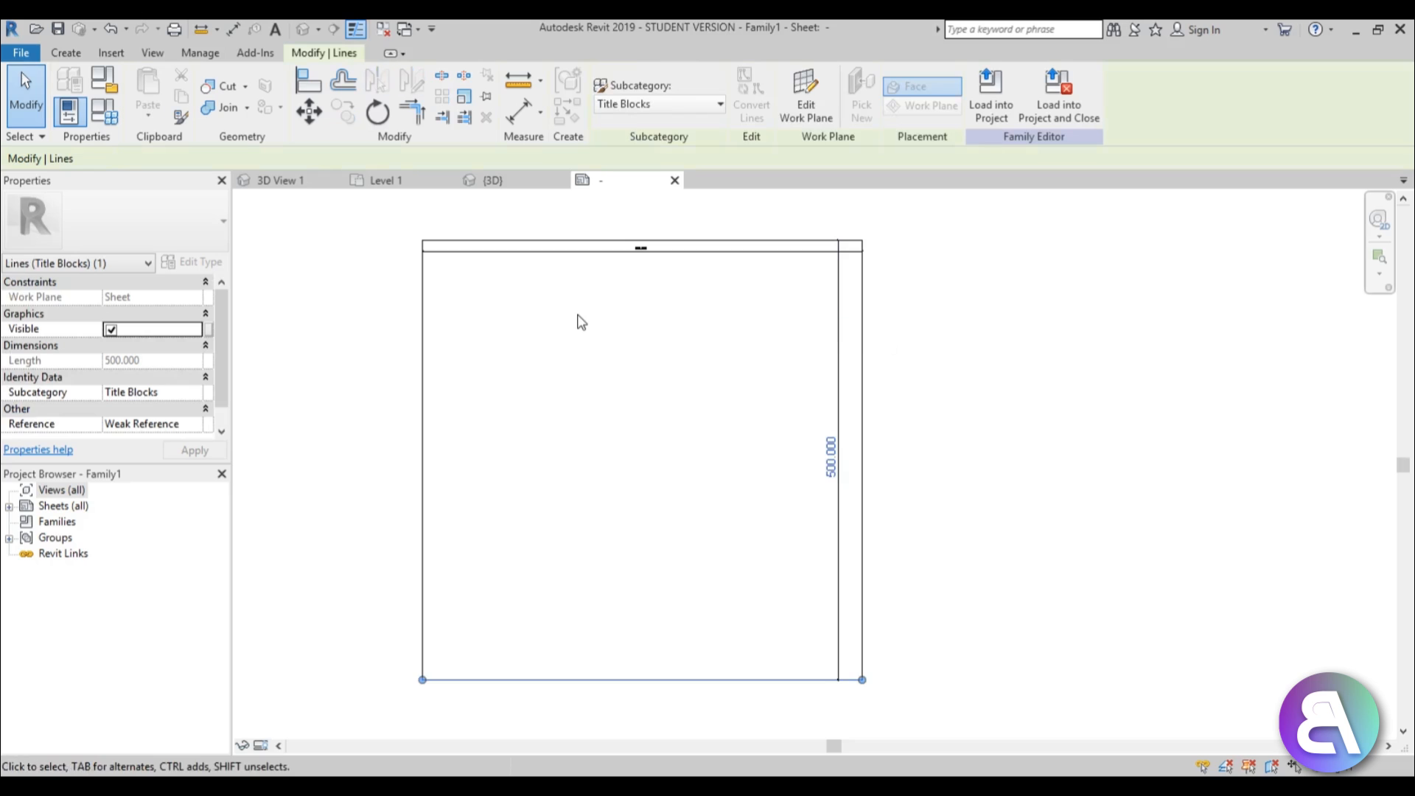
Move the width dimension above the sheet outline and the height dimension outside its right edge.
scroll(589, 331, down, 2)
click(729, 289)
click(720, 272)
scroll(720, 274, up, 3)
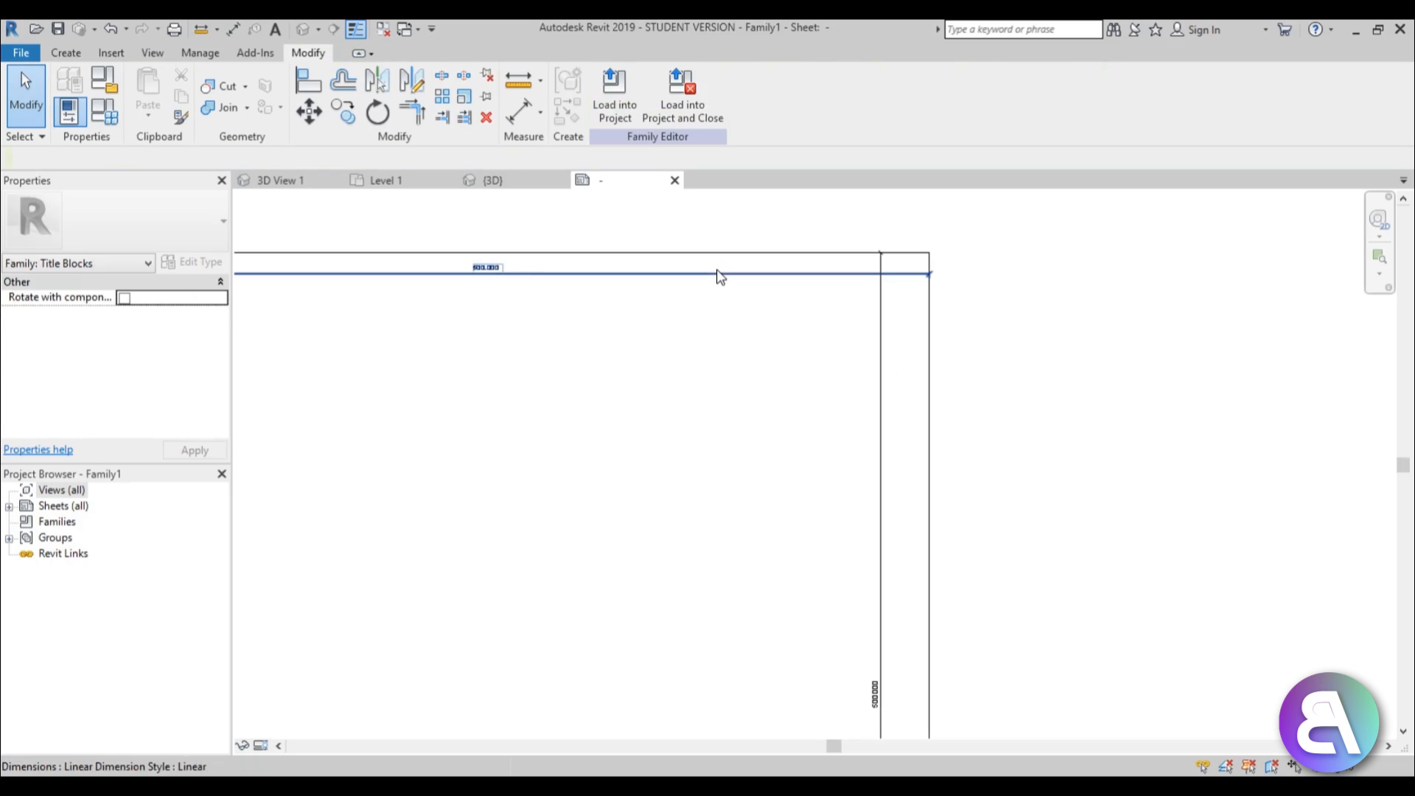
drag(716, 272, 708, 220)
scroll(687, 265, down, 2)
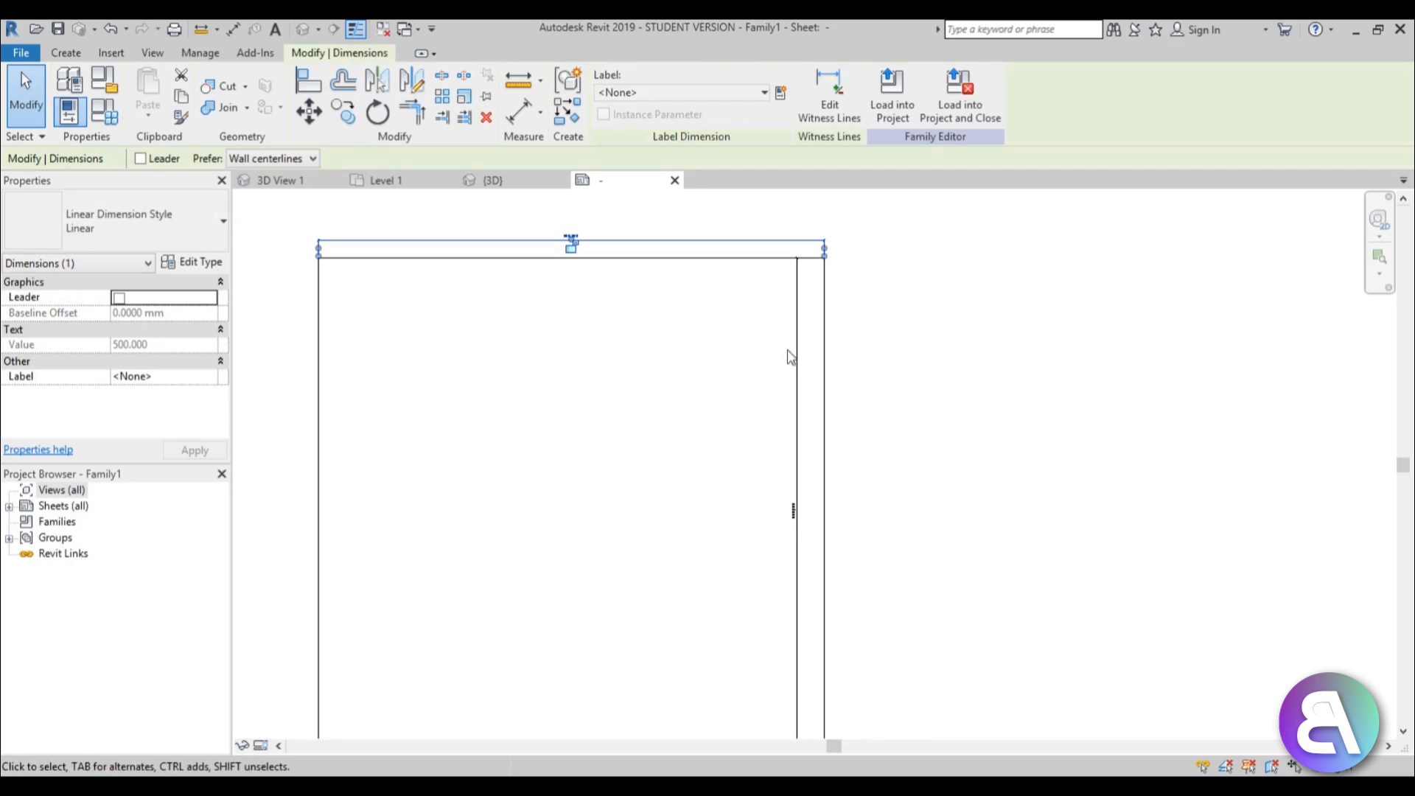
drag(796, 358, 856, 353)
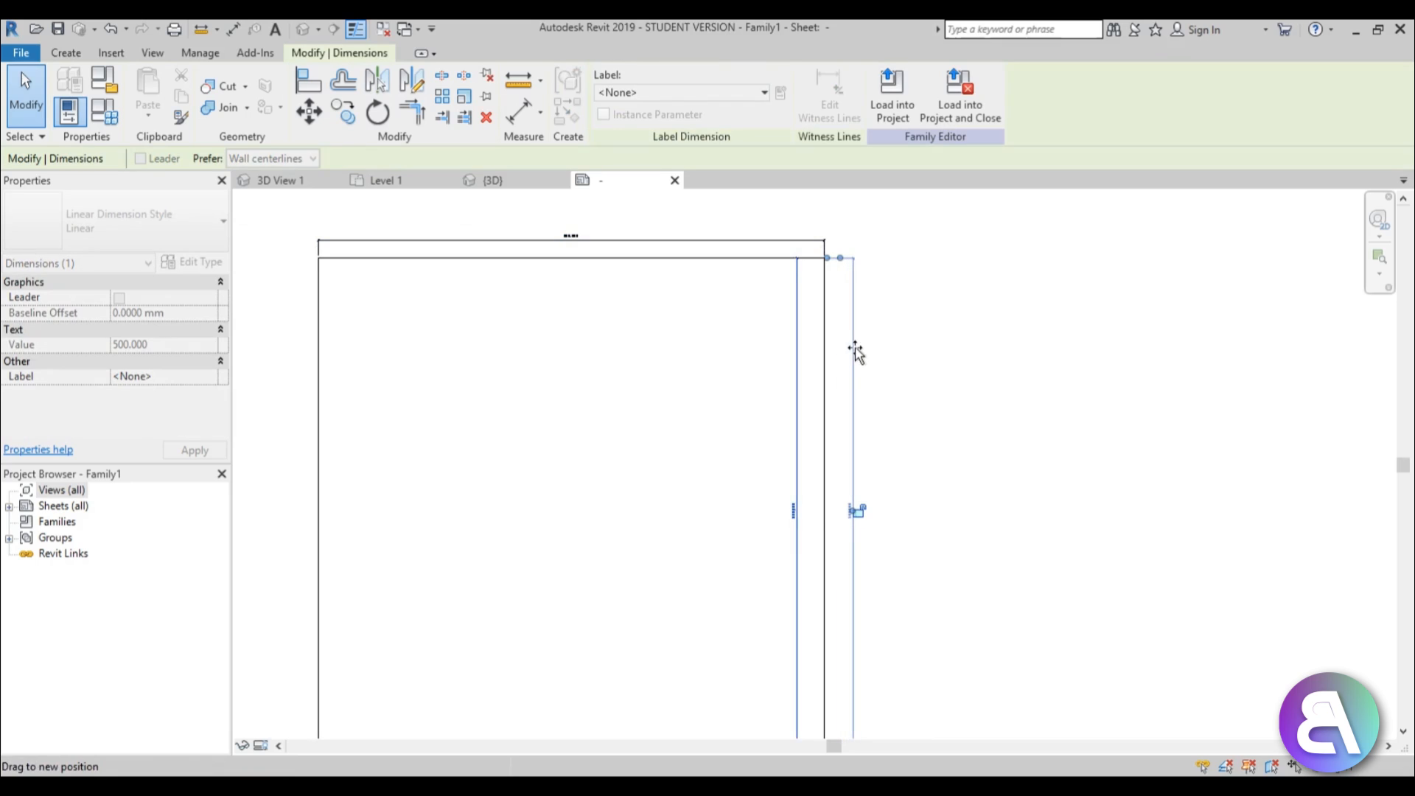
click(754, 356)
Turn off the Thin Lines display so the sheet outline shows its true line weights.
scroll(780, 335, down, 2)
scroll(578, 329, up, 2)
scroll(837, 293, down, 1)
scroll(786, 300, up, 5)
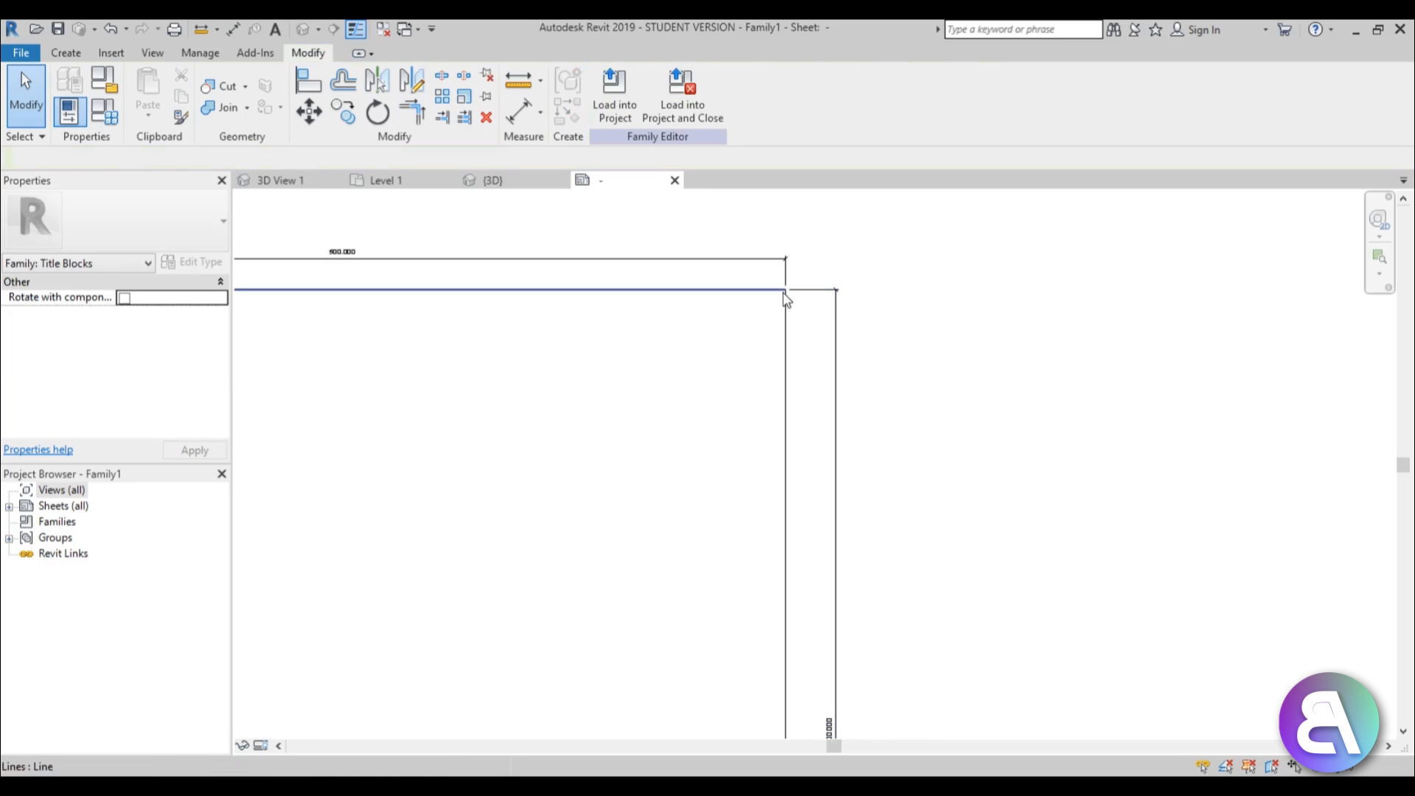
scroll(777, 315, down, 3)
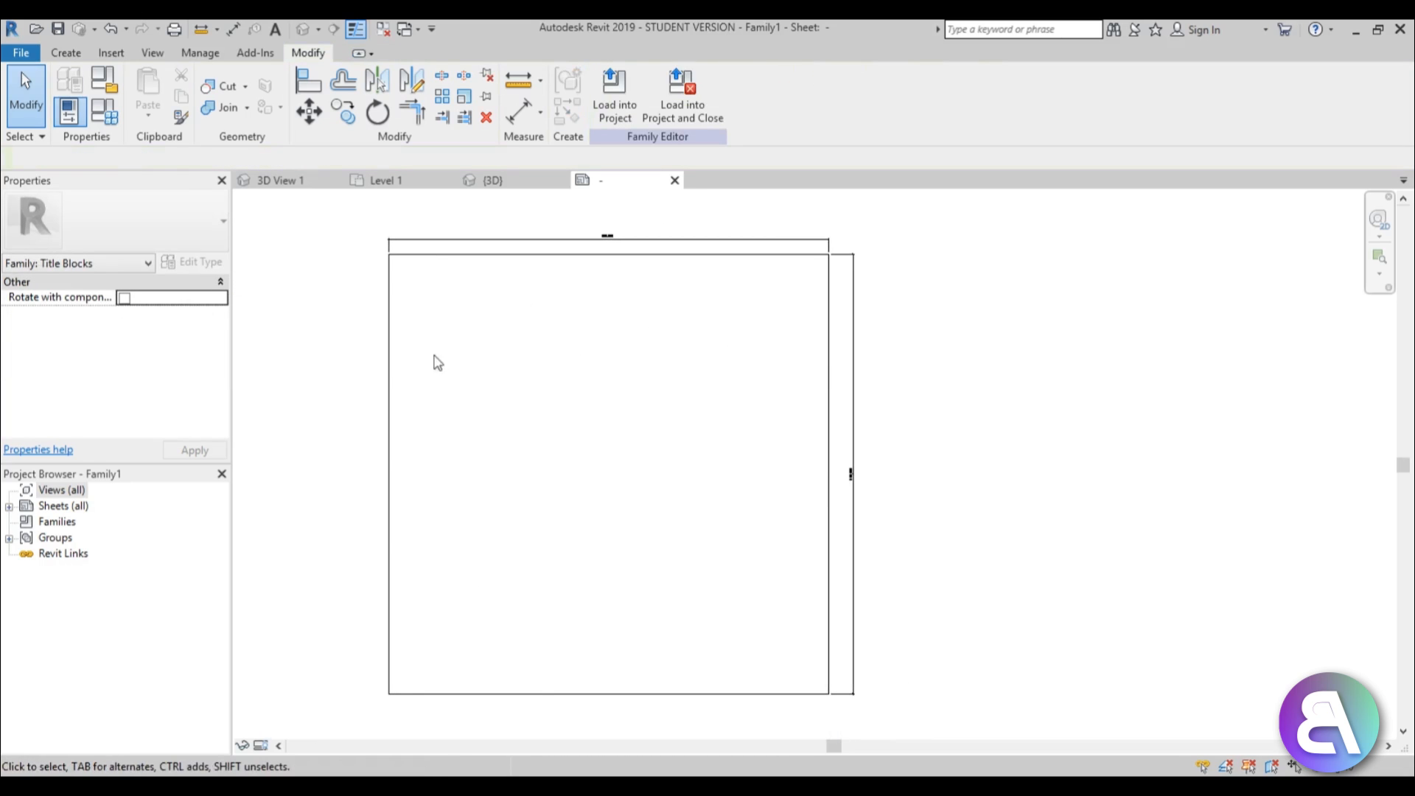
click(353, 36)
scroll(398, 262, up, 5)
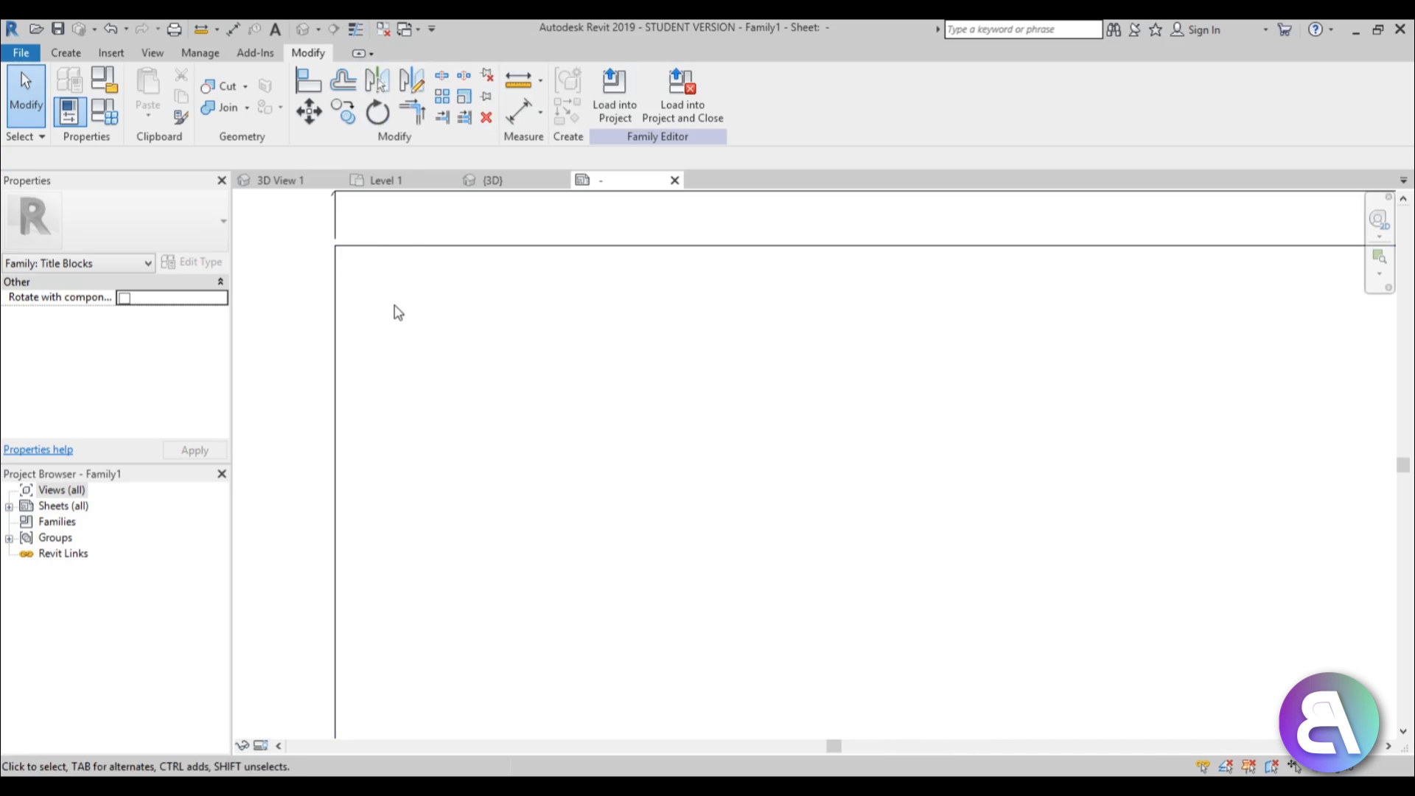
scroll(404, 295, down, 2)
scroll(400, 287, down, 2)
scroll(561, 402, down, 3)
scroll(563, 370, up, 1)
middle_drag(562, 403, 556, 371)
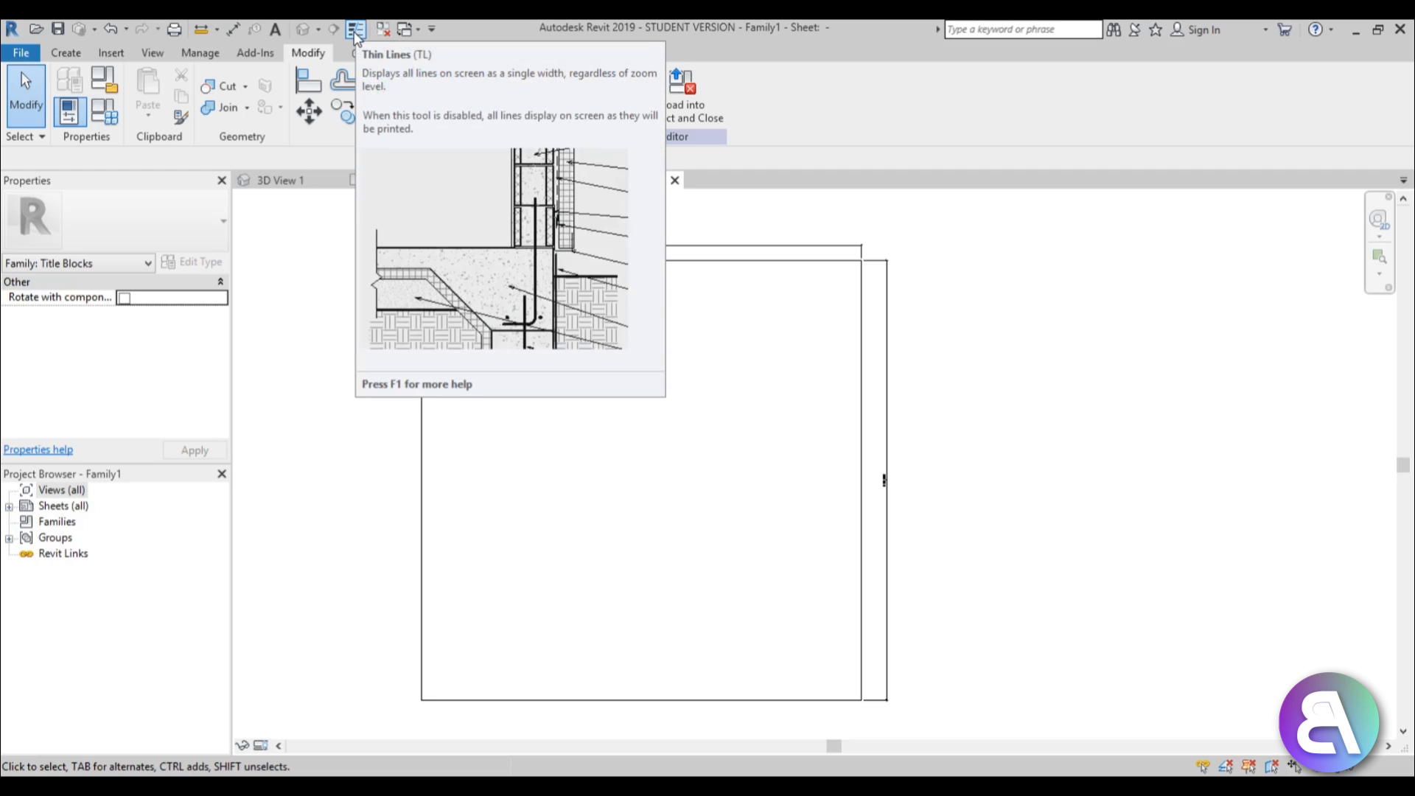
mouse_move(699, 432)
middle_down()
mouse_move(707, 419)
mouse_move(699, 431)
middle_up()
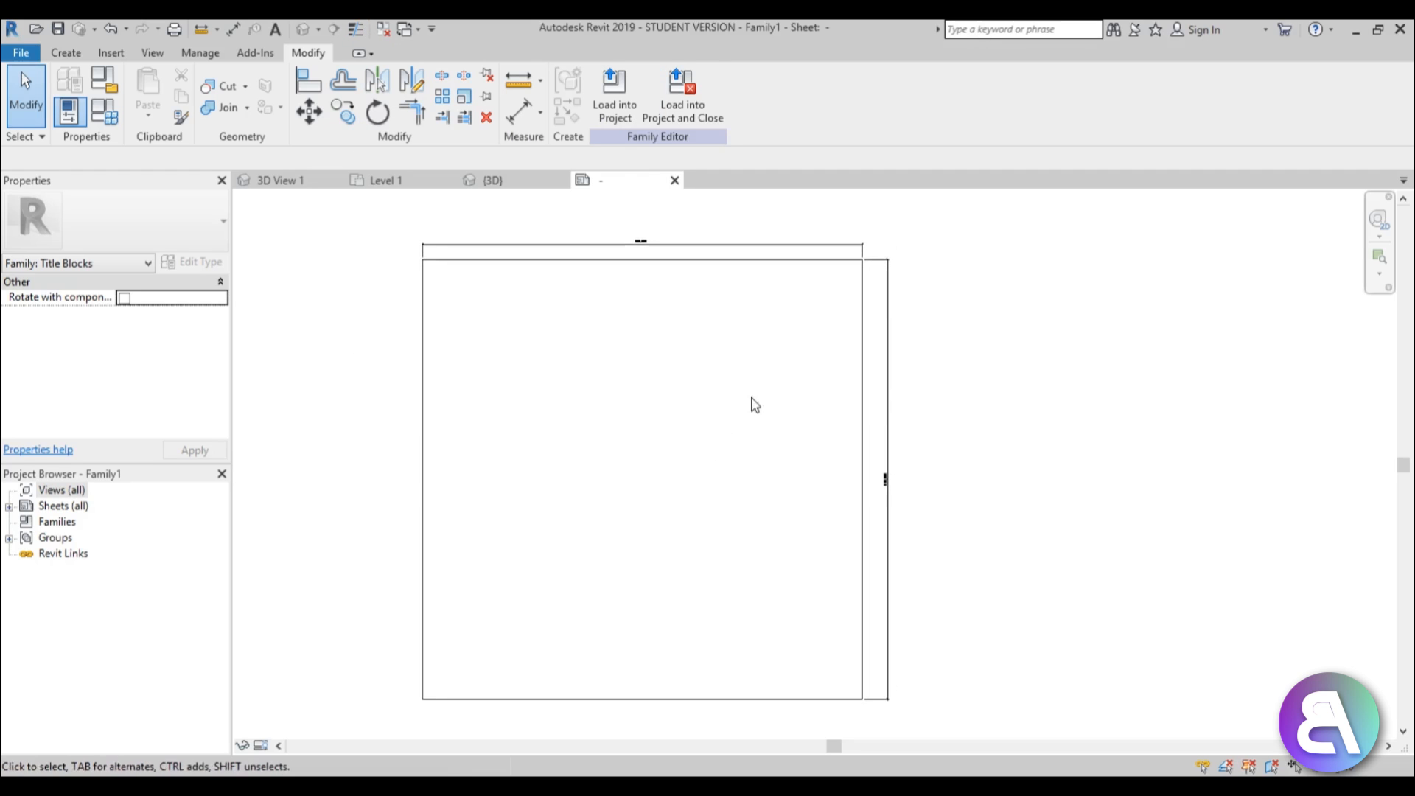
middle_drag(654, 538, 653, 531)
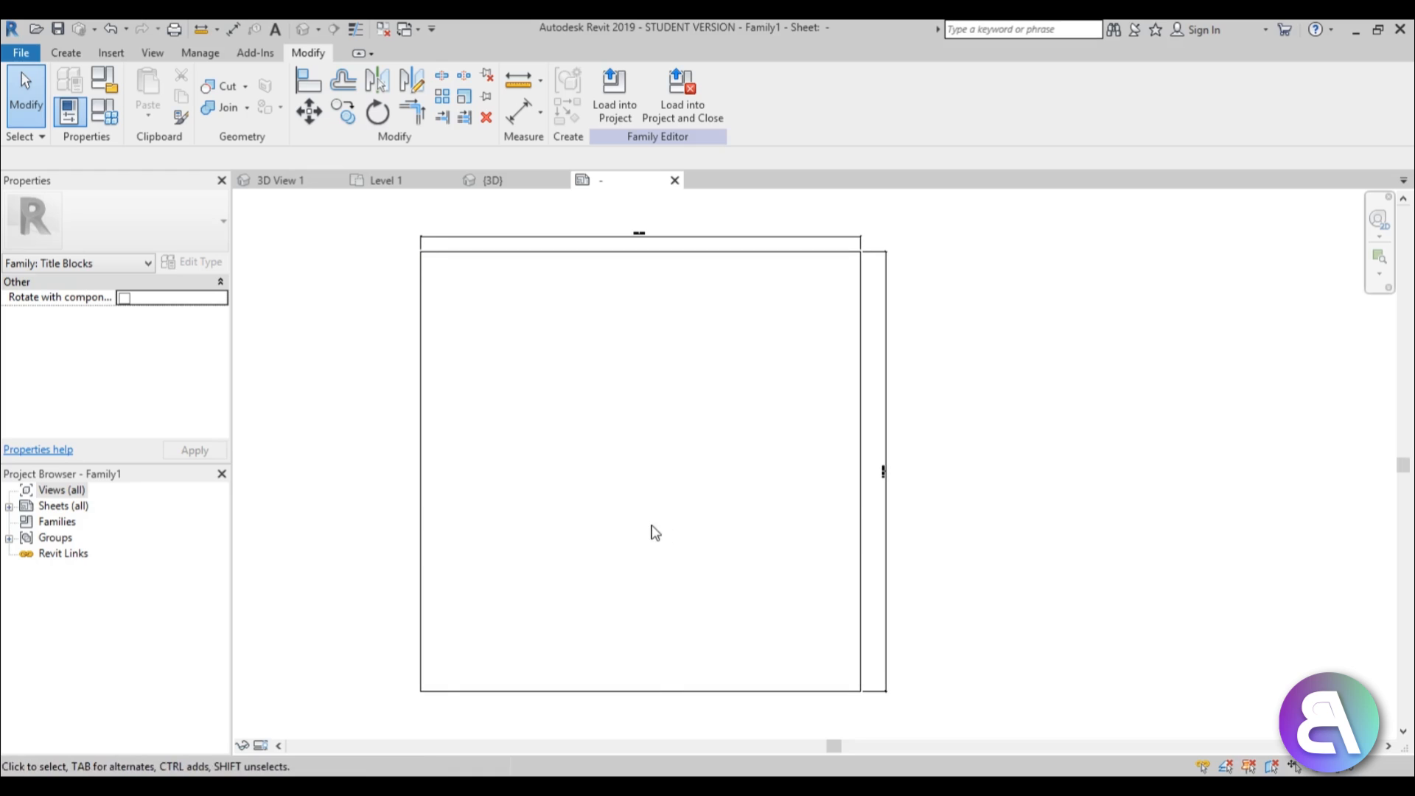
Draw a rectangular border inside the sheet outline, offset 5 mm inward from its corners.
click(82, 53)
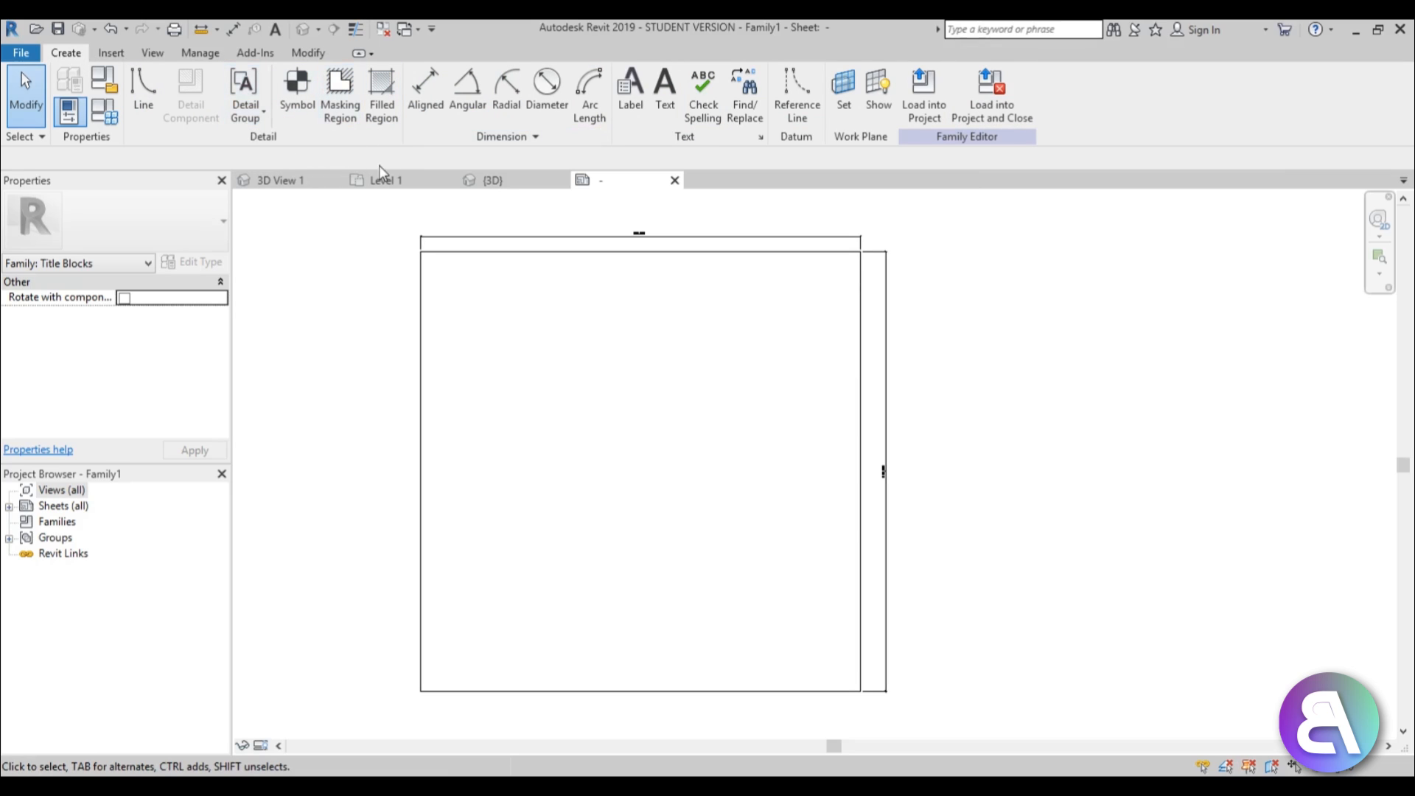
click(144, 95)
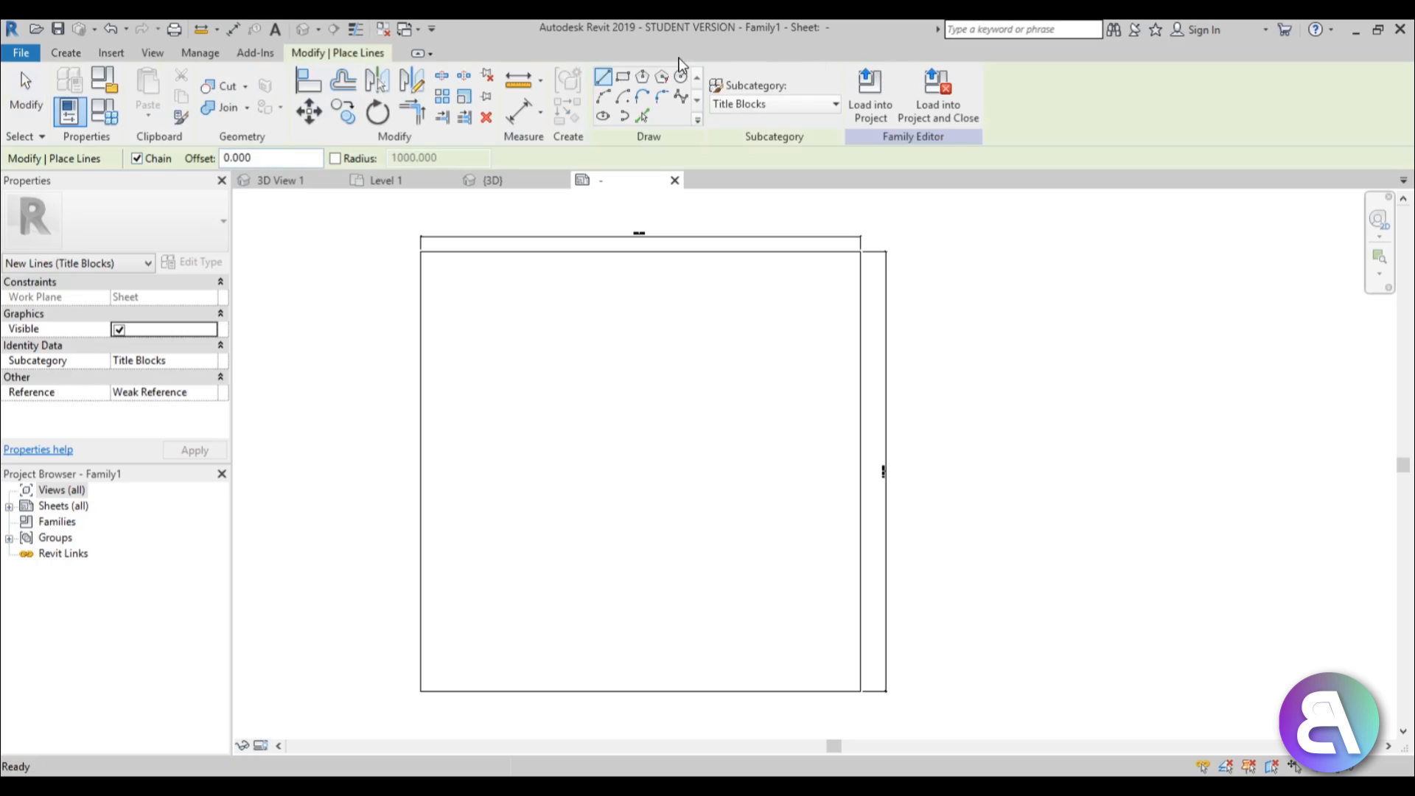
click(624, 77)
text(5)
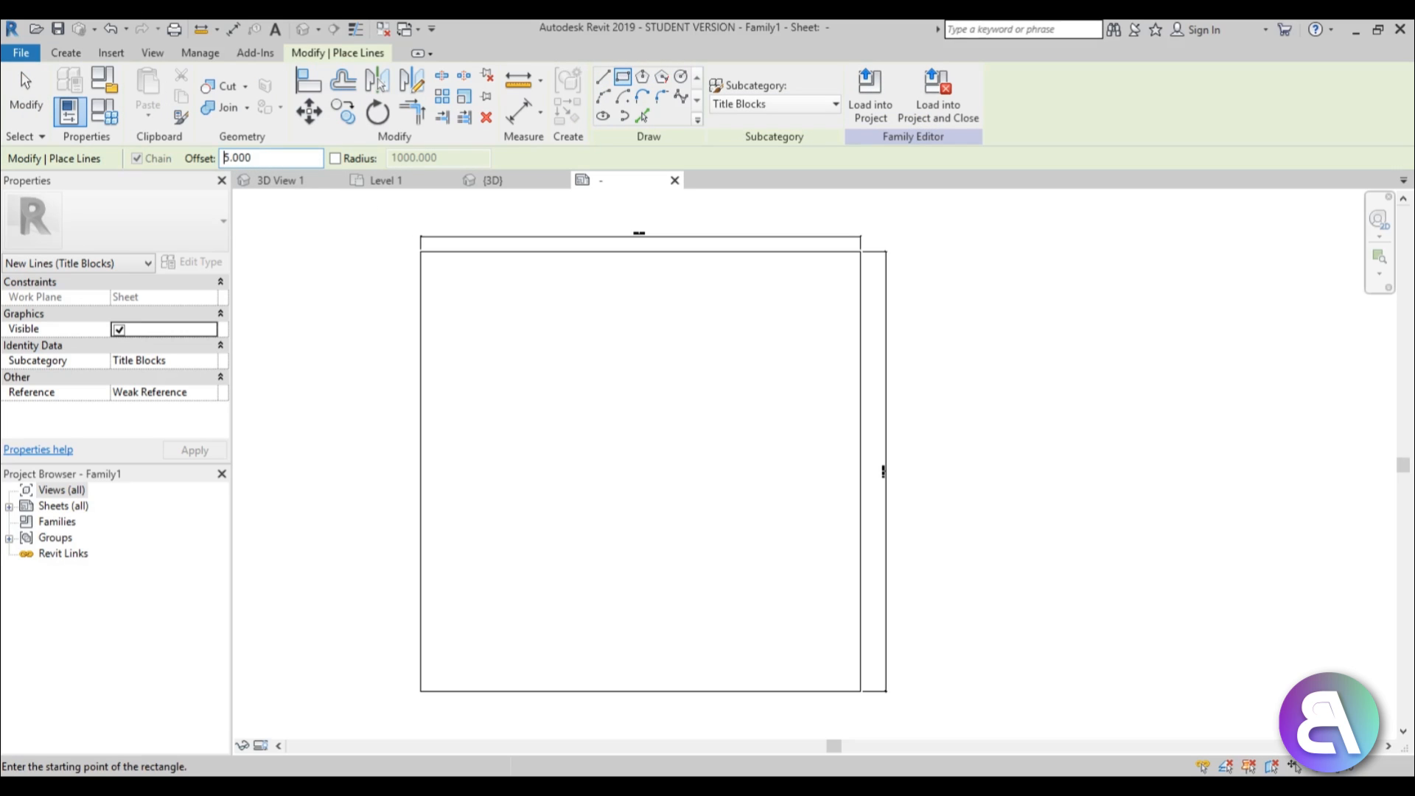
click(420, 251)
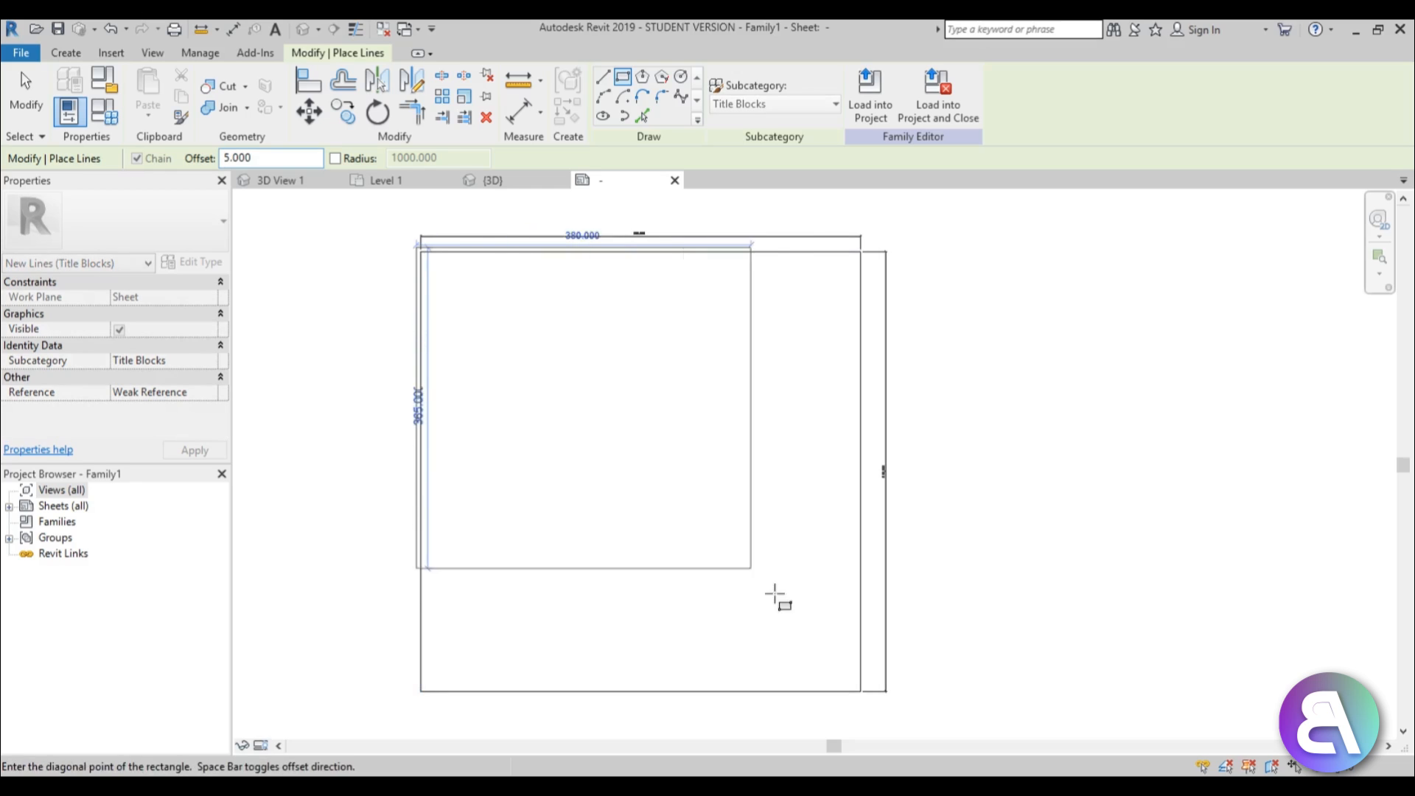
scroll(774, 594, up, 5)
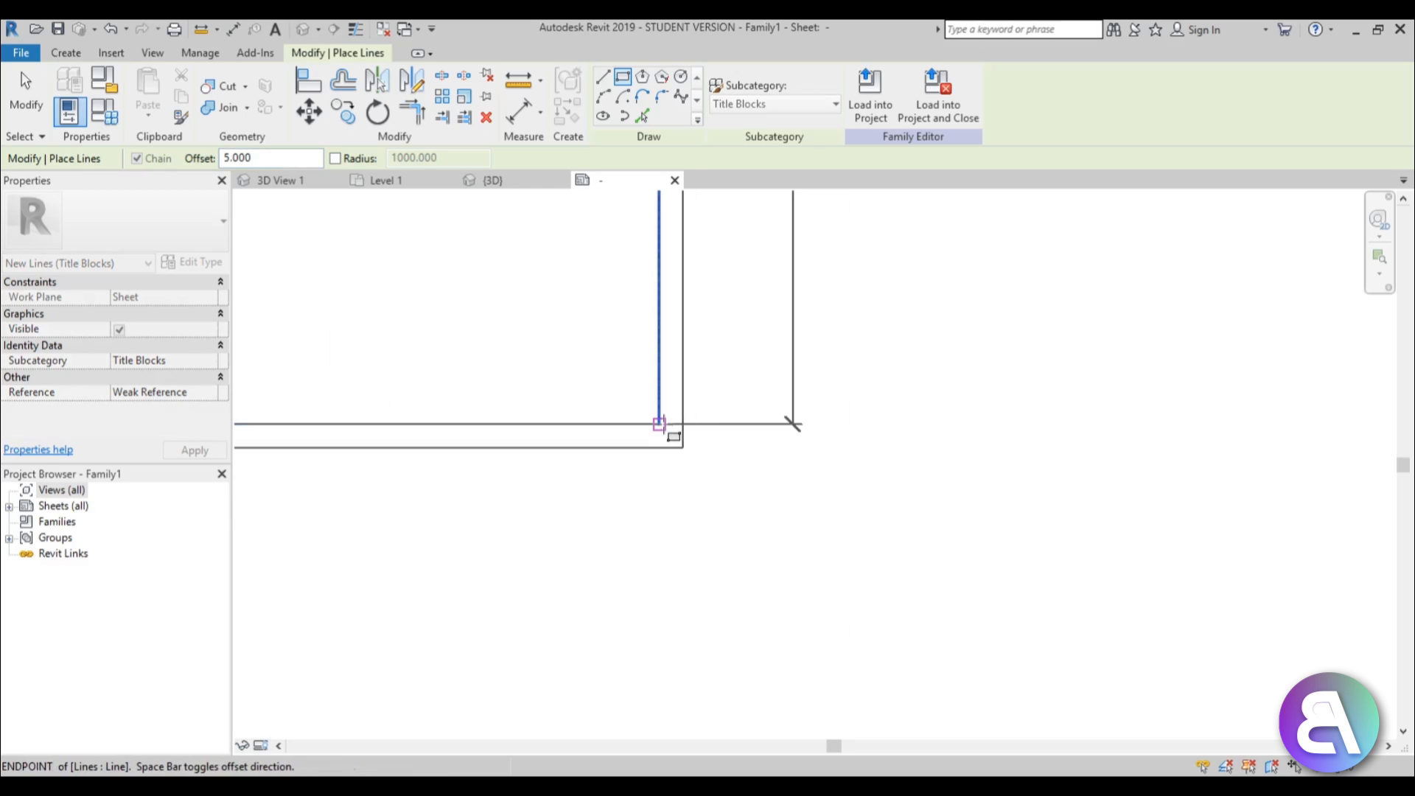
click(662, 426)
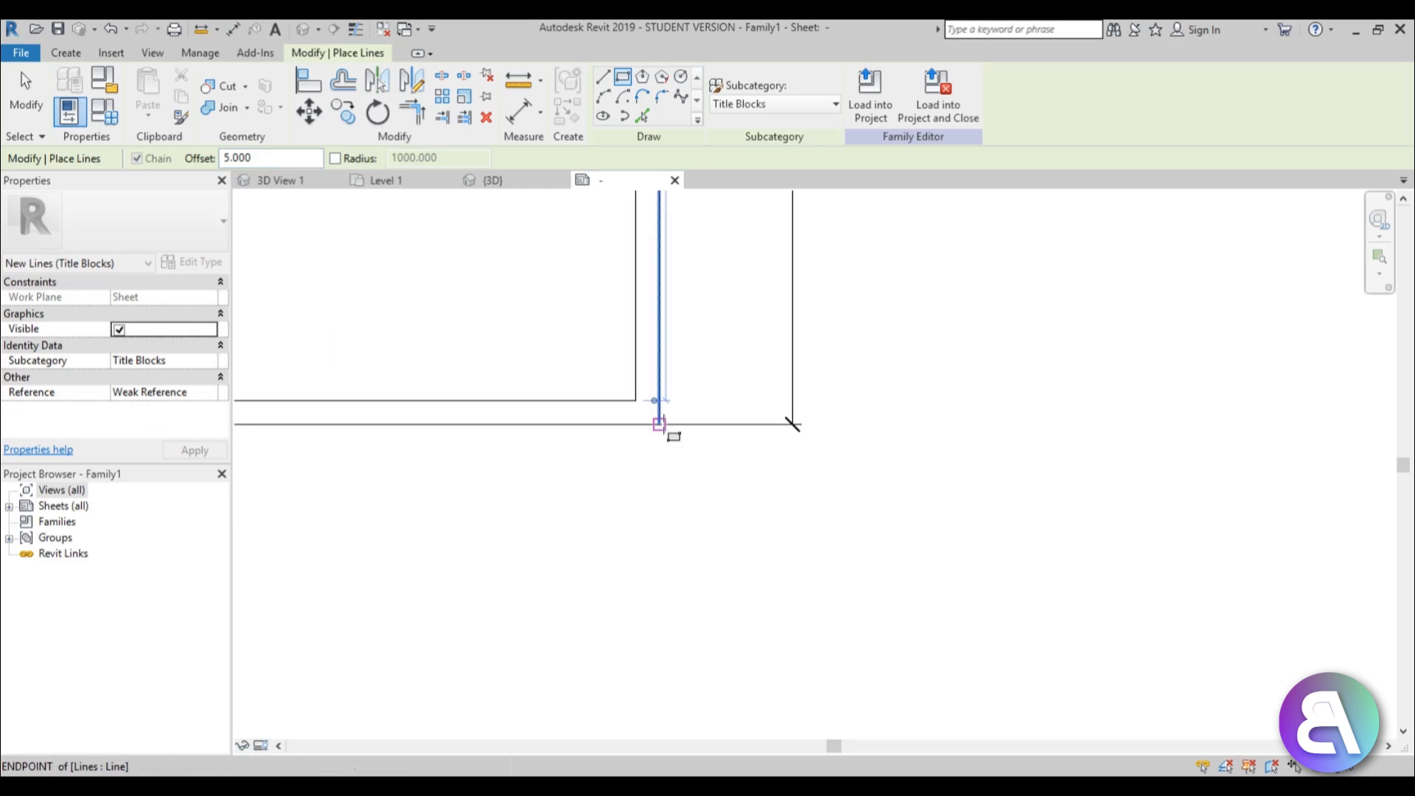
scroll(622, 402, down, 2)
scroll(623, 402, down, 1)
key(Escape)
key(Escape)
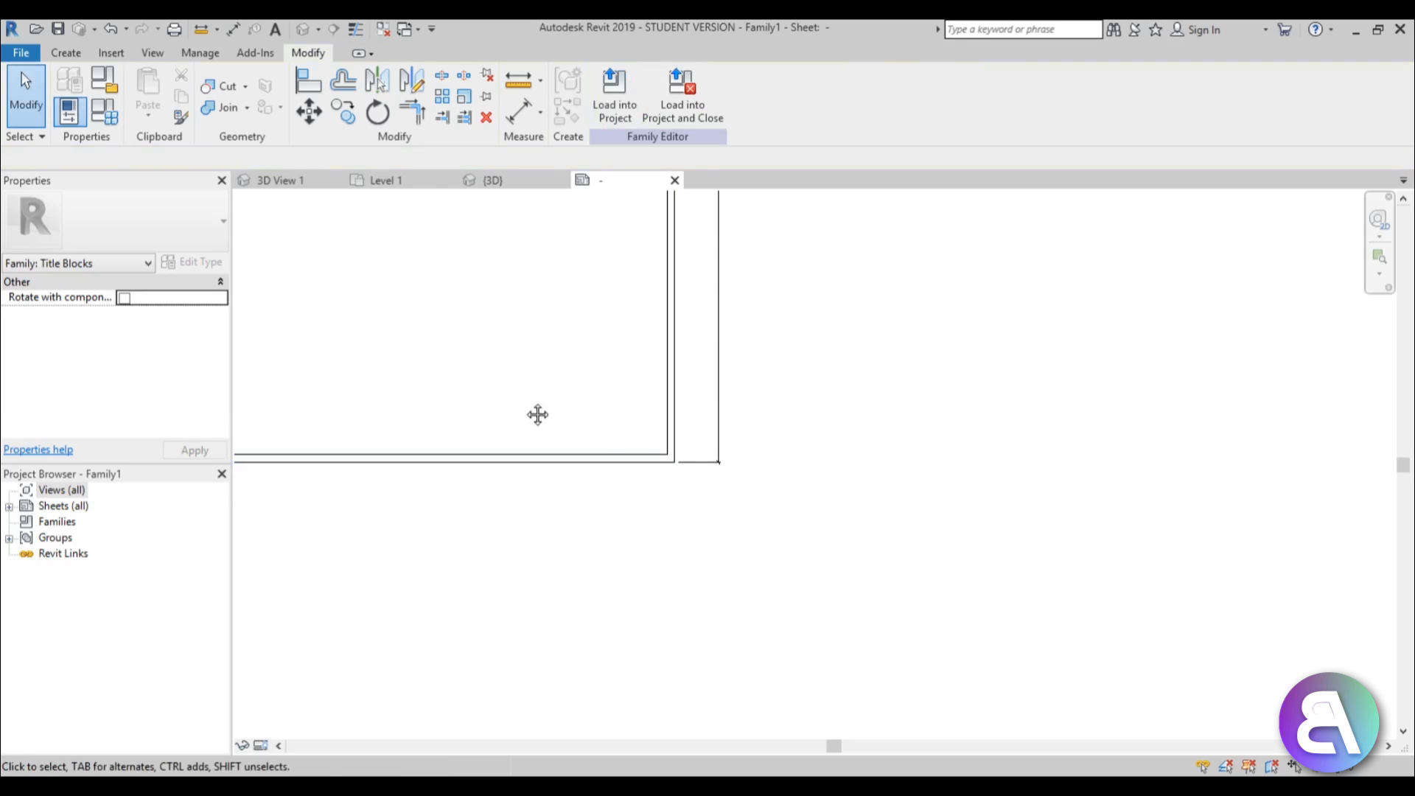
Set the distance between the border's left line and the left edge of the sheet outline to 20 mm.
middle_drag(537, 414, 657, 492)
click(499, 476)
scroll(559, 415, down, 2)
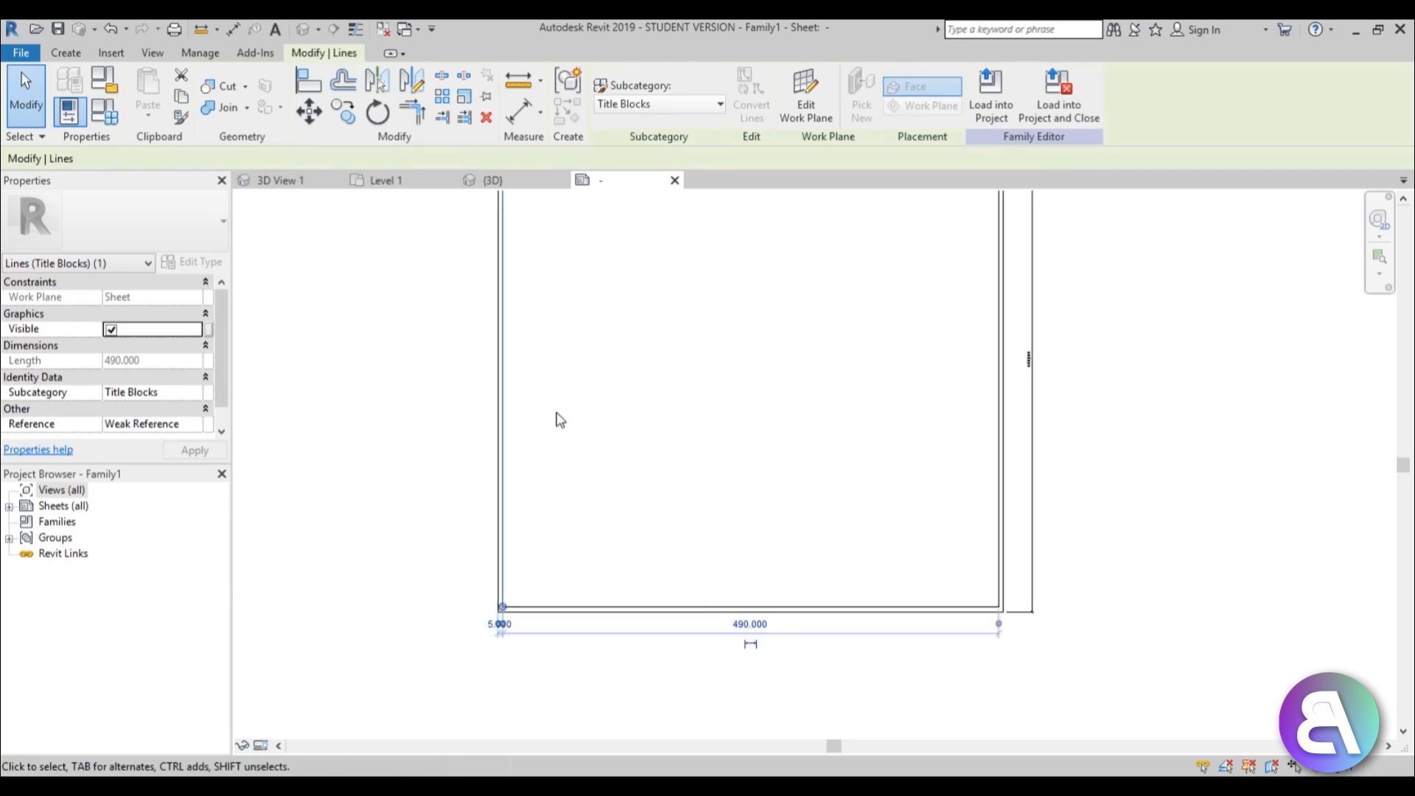
middle_drag(568, 422, 581, 311)
scroll(519, 489, up, 9)
click(523, 479)
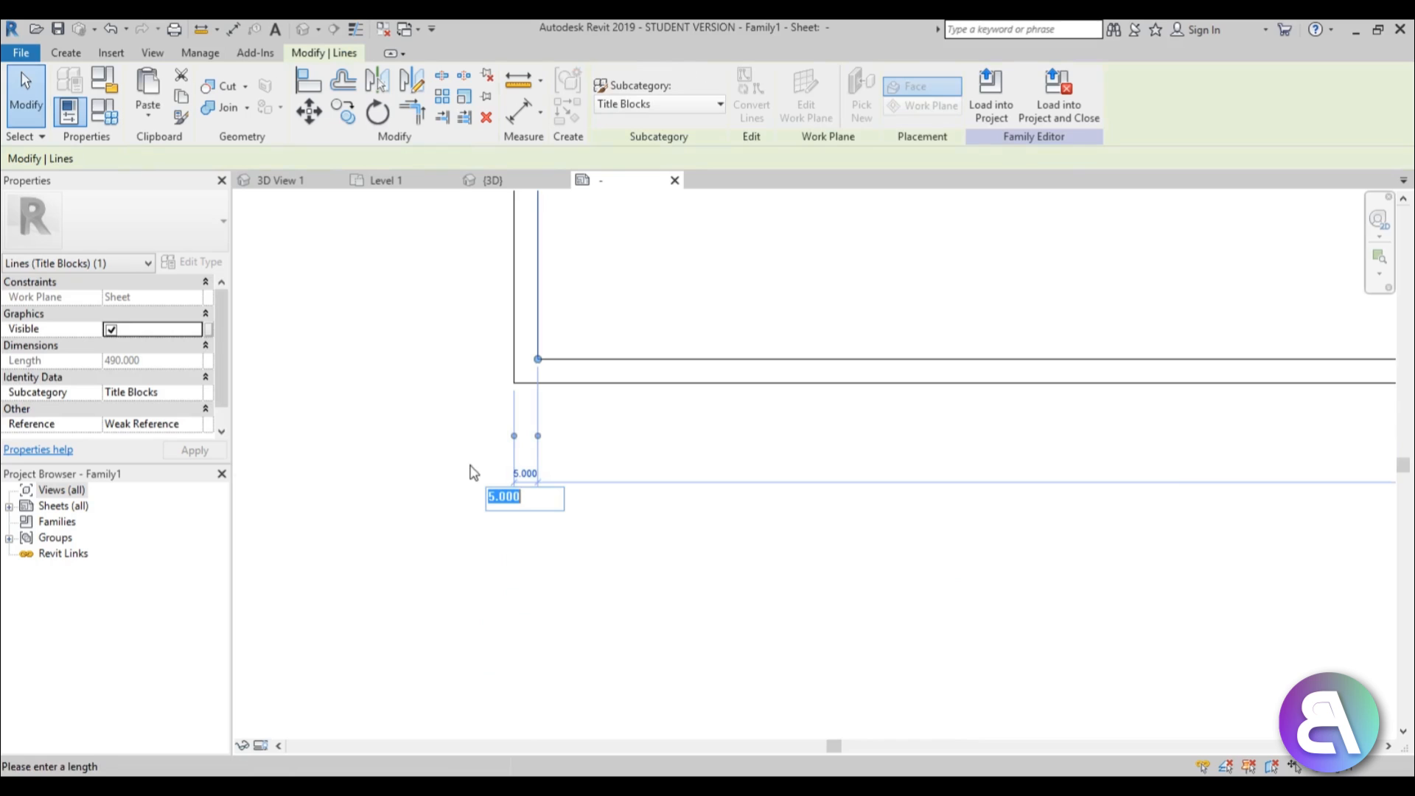
key(Return)
scroll(418, 479, down, 5)
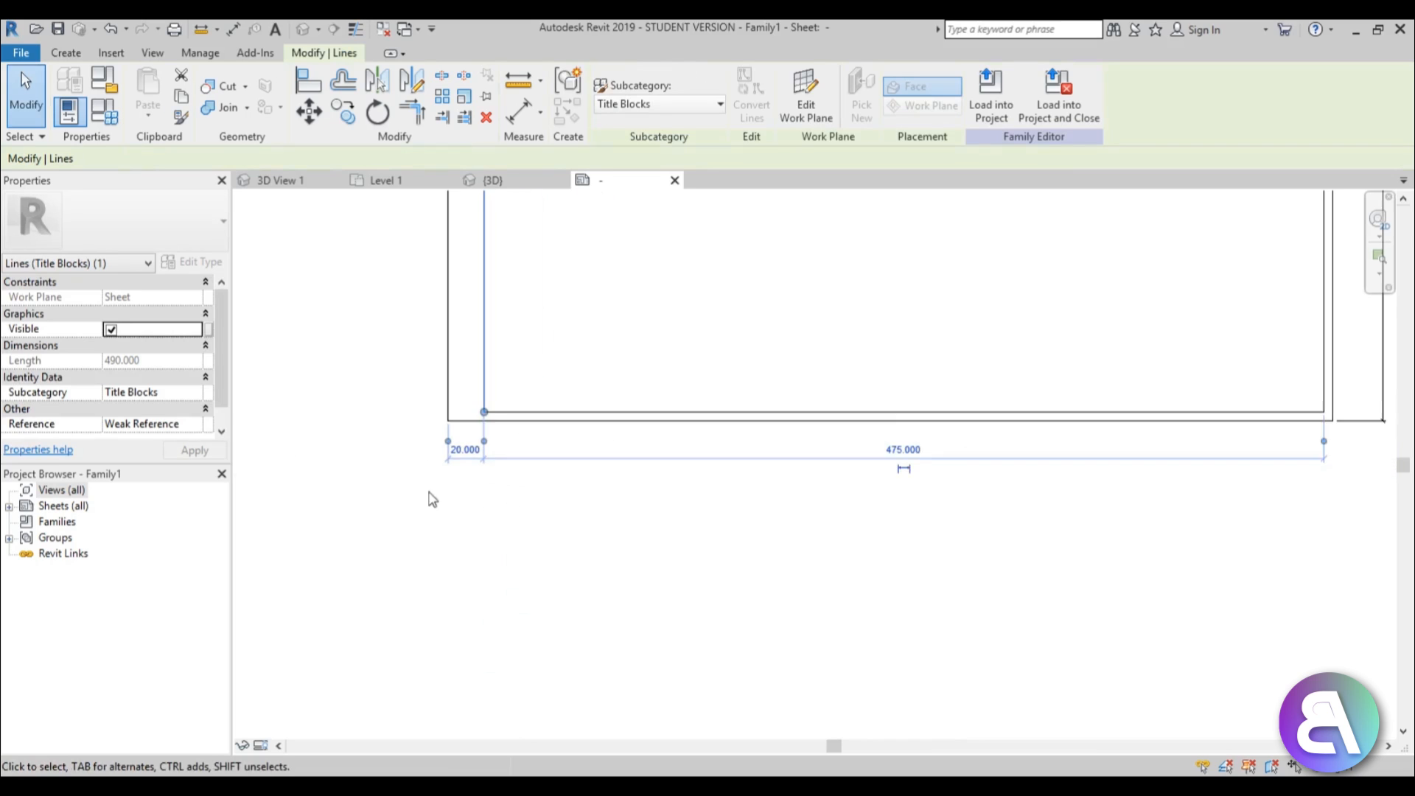
click(458, 542)
Examine the margins between the border and the sheet outline, including the left margin and the lower-right corner.
scroll(472, 523, down, 5)
middle_drag(473, 523, 486, 640)
scroll(486, 640, down, 1)
scroll(487, 290, up, 2)
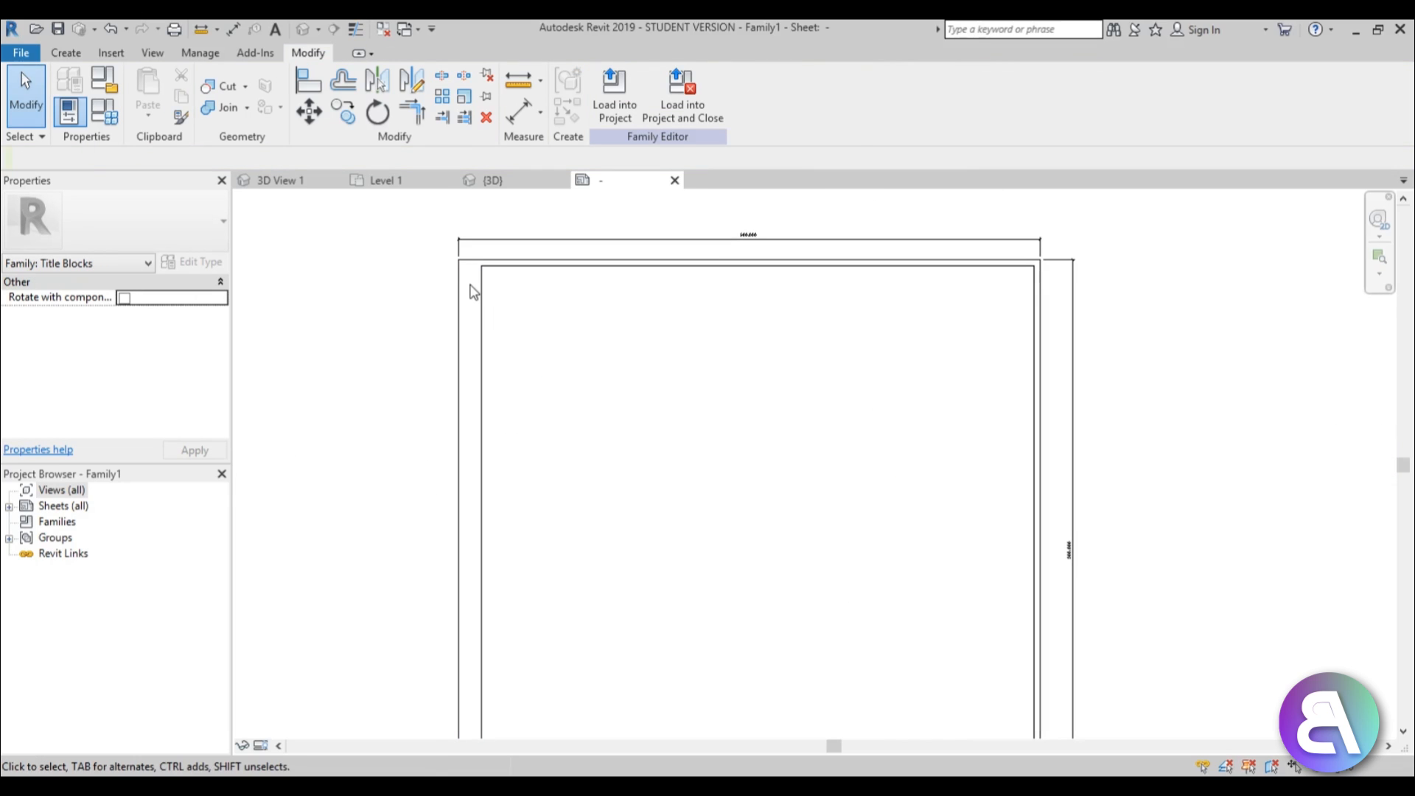
middle_drag(472, 517, 470, 473)
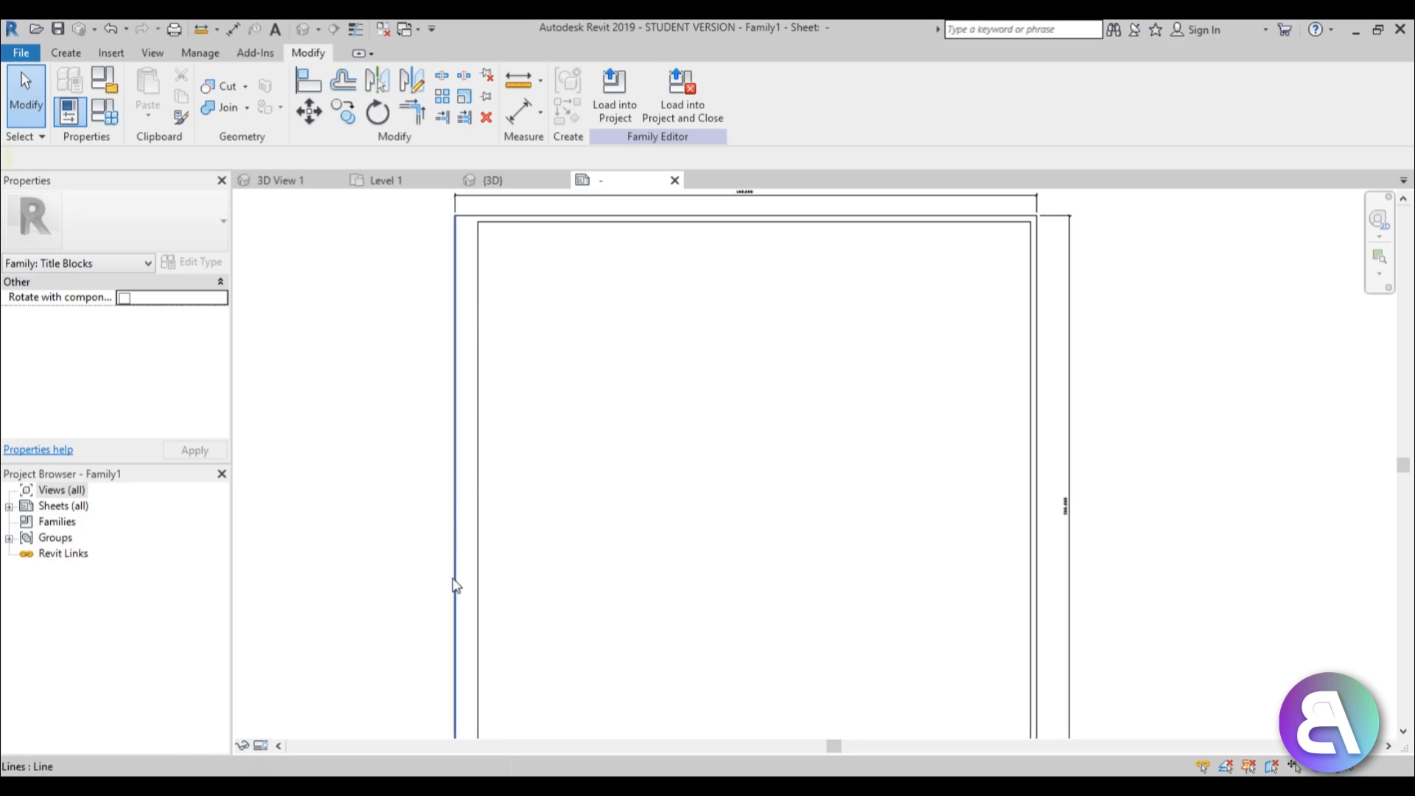
scroll(443, 484, down, 2)
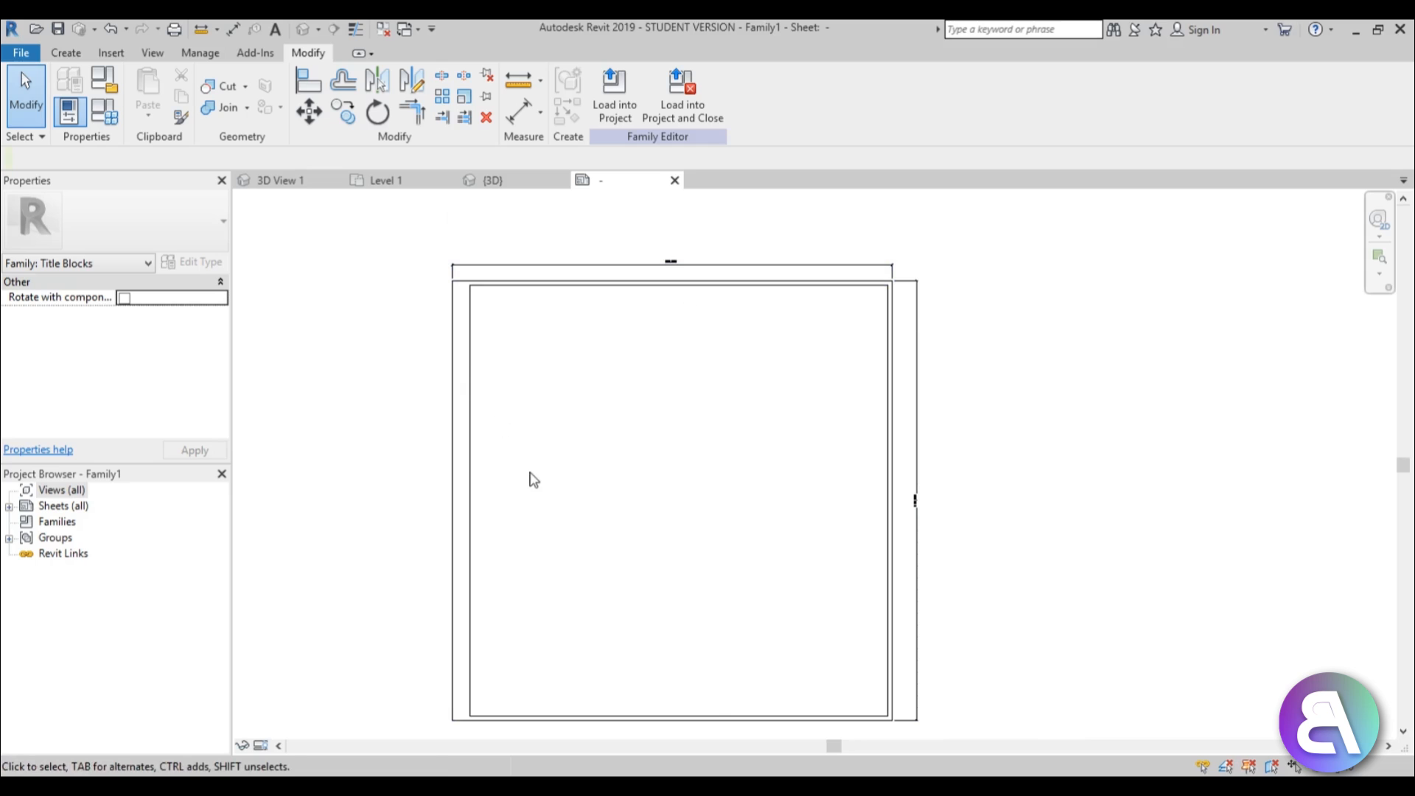
middle_drag(619, 521, 583, 487)
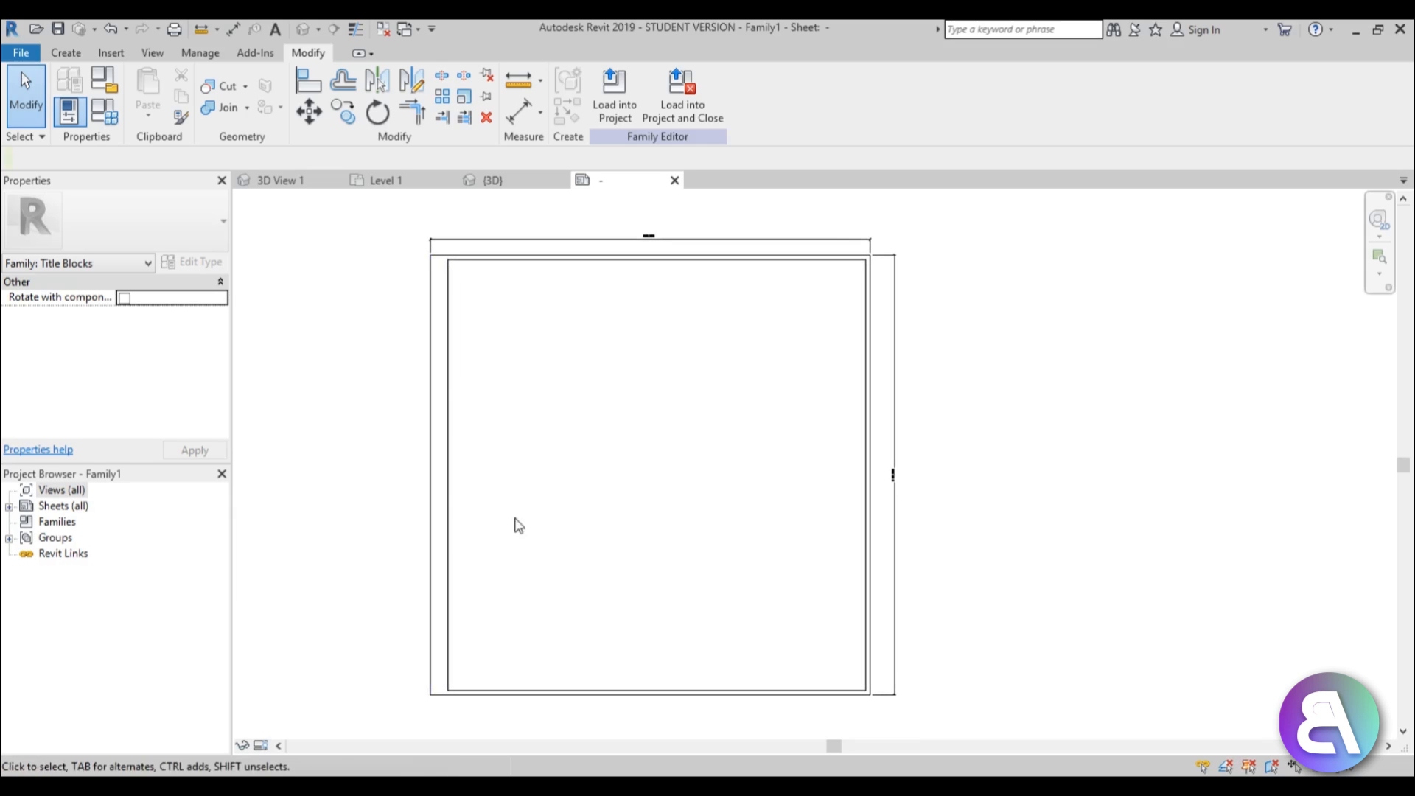
middle_drag(579, 569, 589, 534)
scroll(704, 598, up, 4)
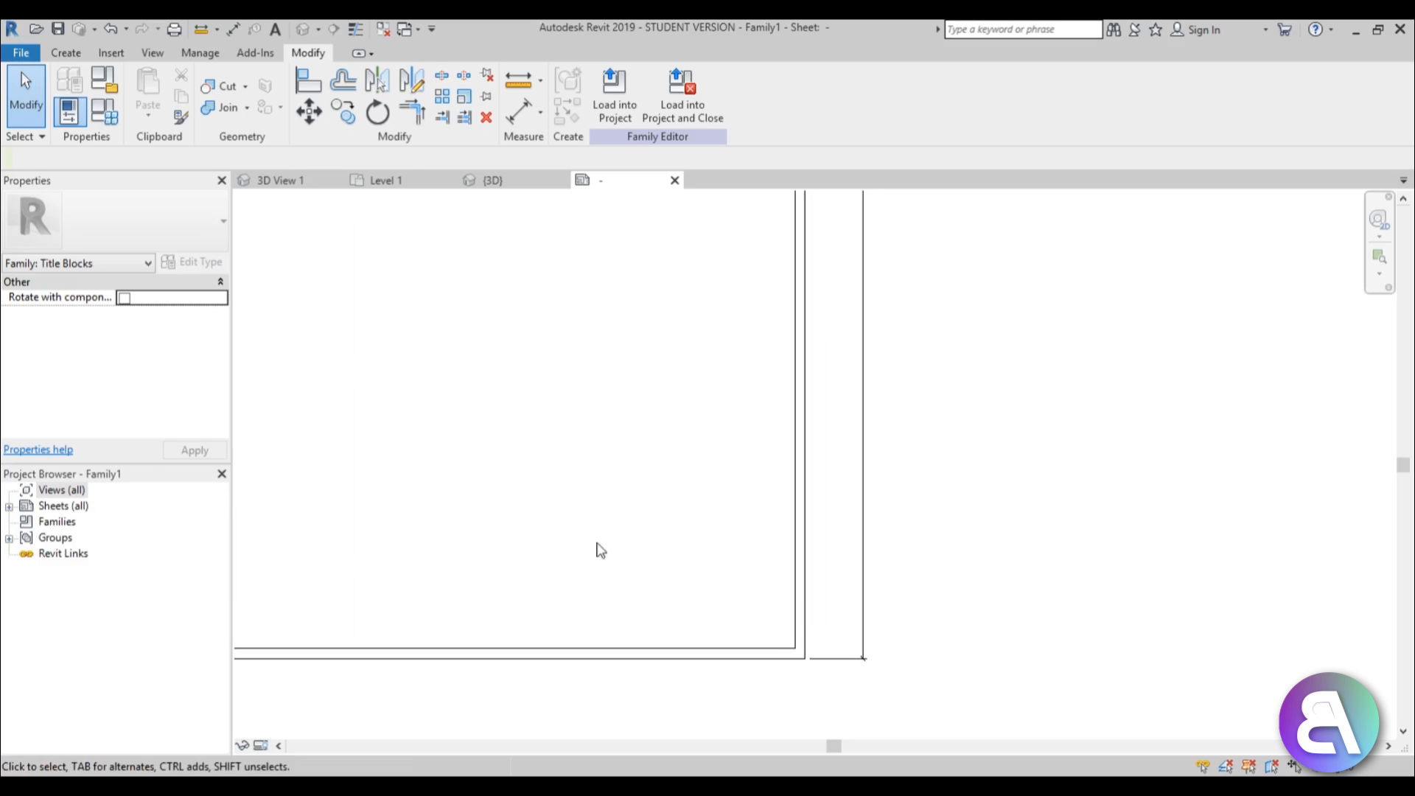
middle_drag(733, 592, 742, 574)
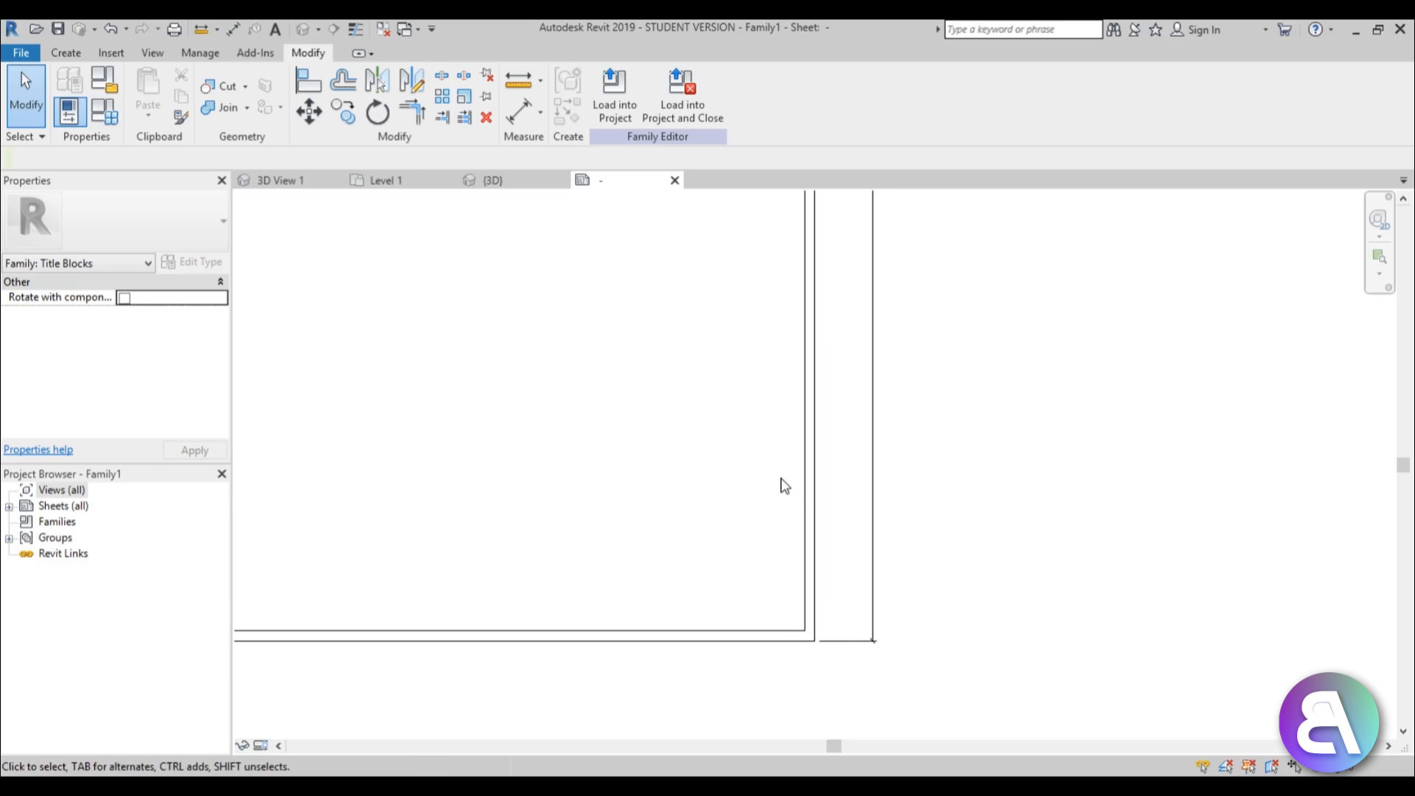
scroll(781, 480, down, 2)
middle_drag(778, 529, 726, 595)
scroll(871, 591, down, 2)
scroll(802, 619, down, 1)
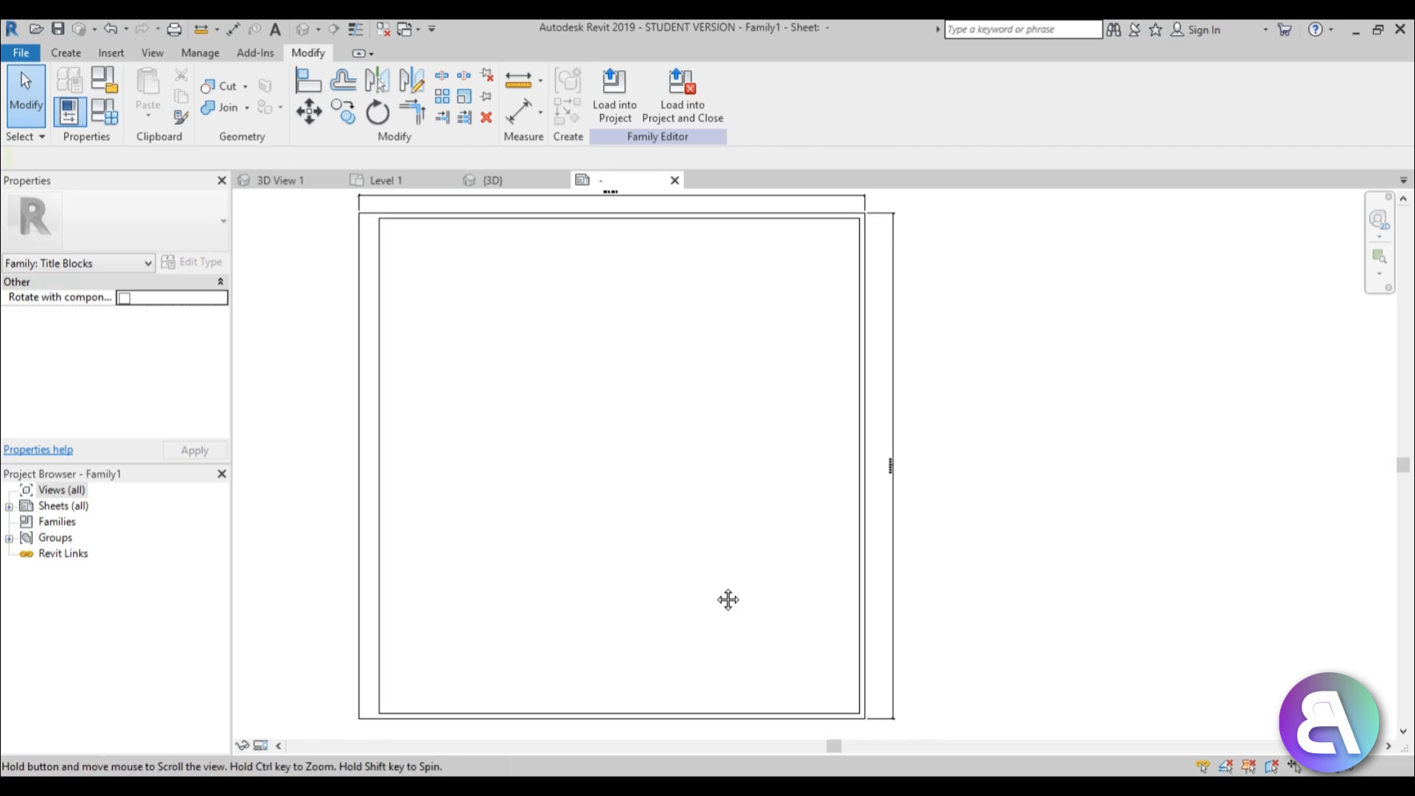
Import the image BA logo.png from the Desktop and place it near the middle of the sheet.
click(109, 53)
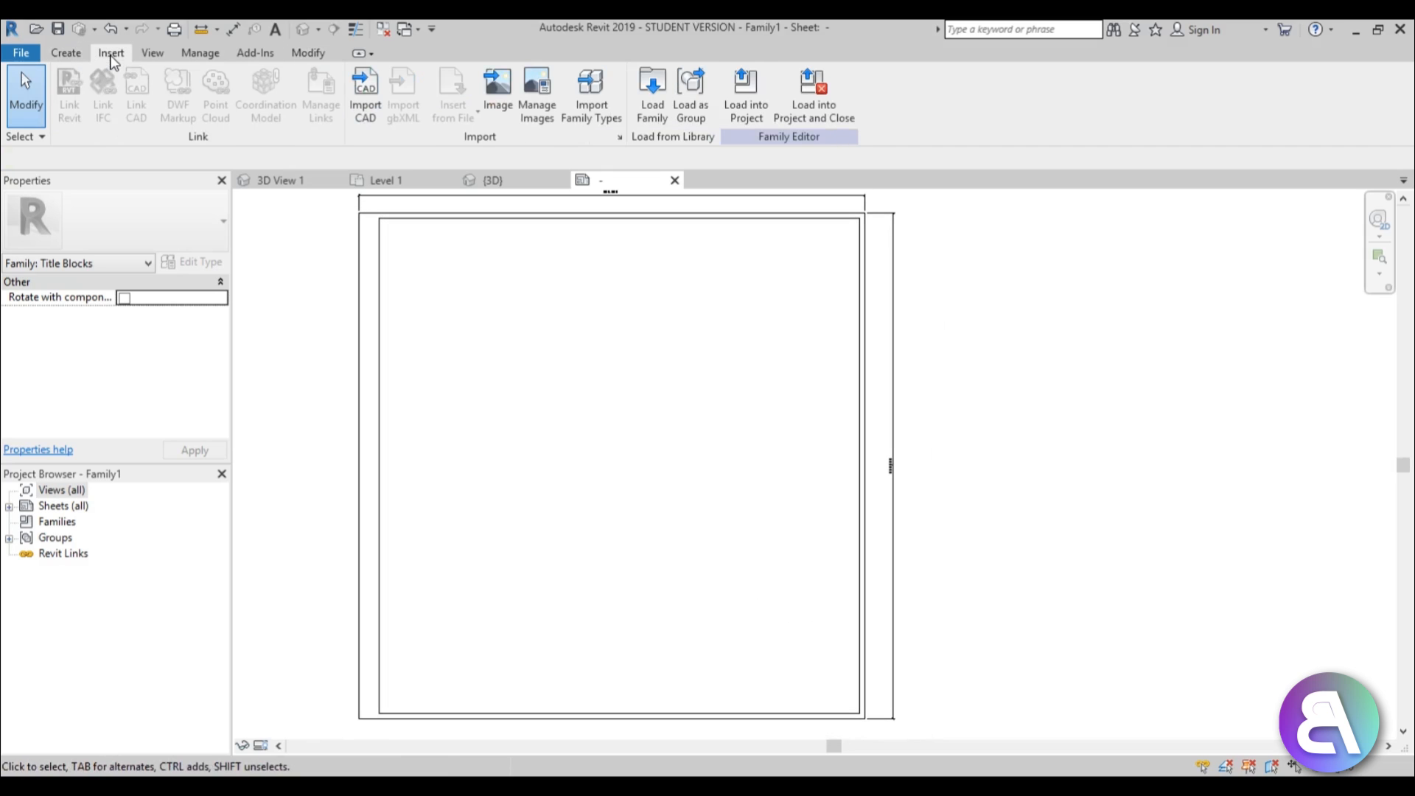
click(498, 103)
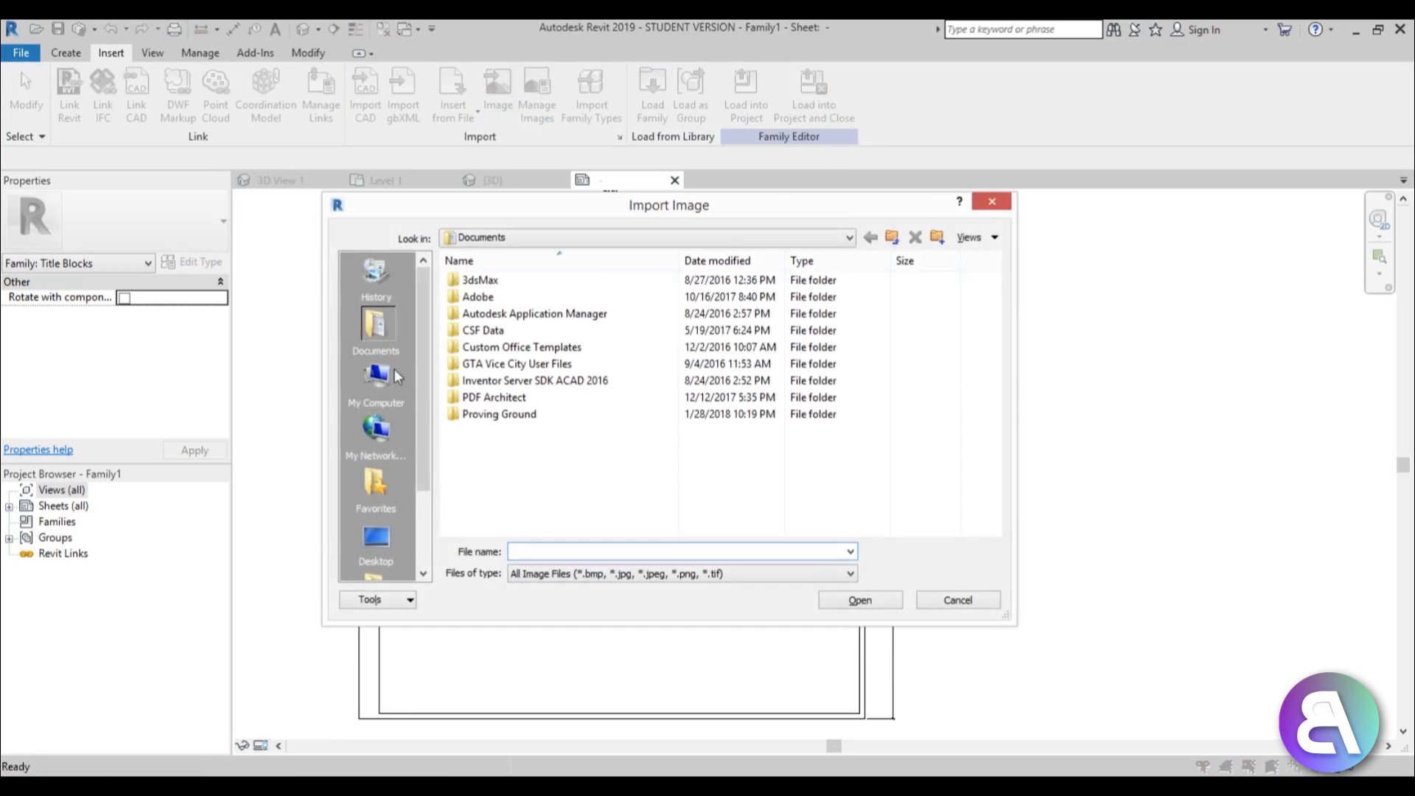
click(376, 539)
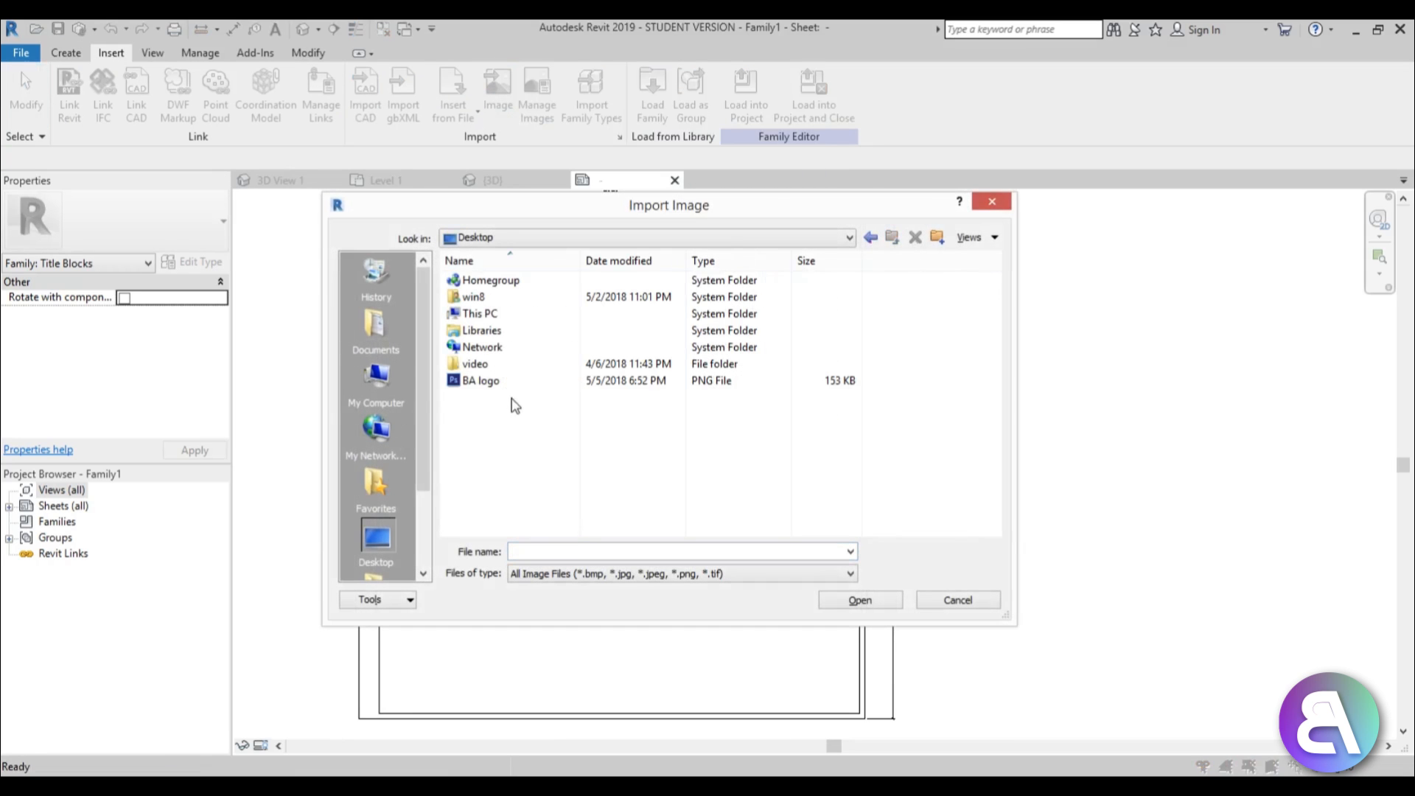
click(491, 391)
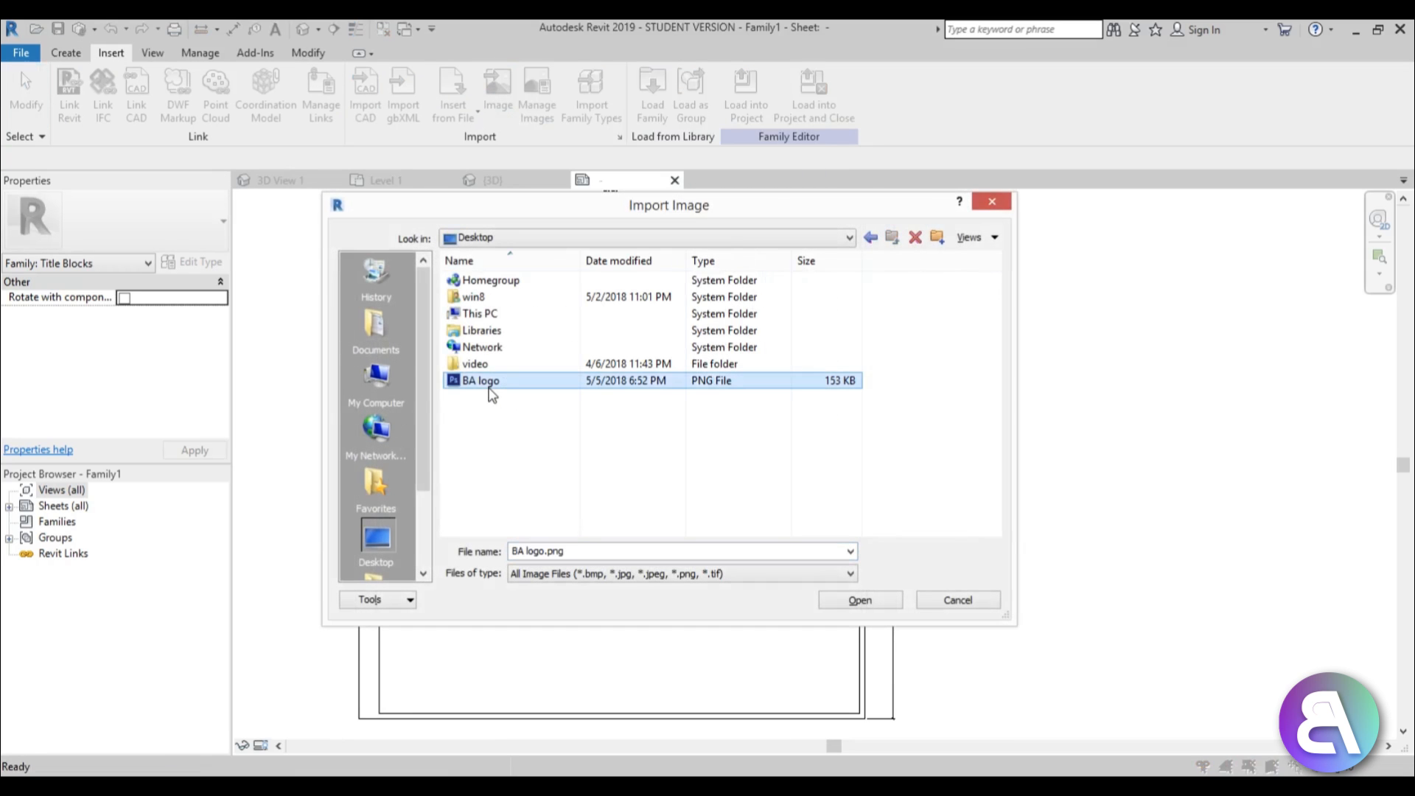
click(876, 597)
click(661, 480)
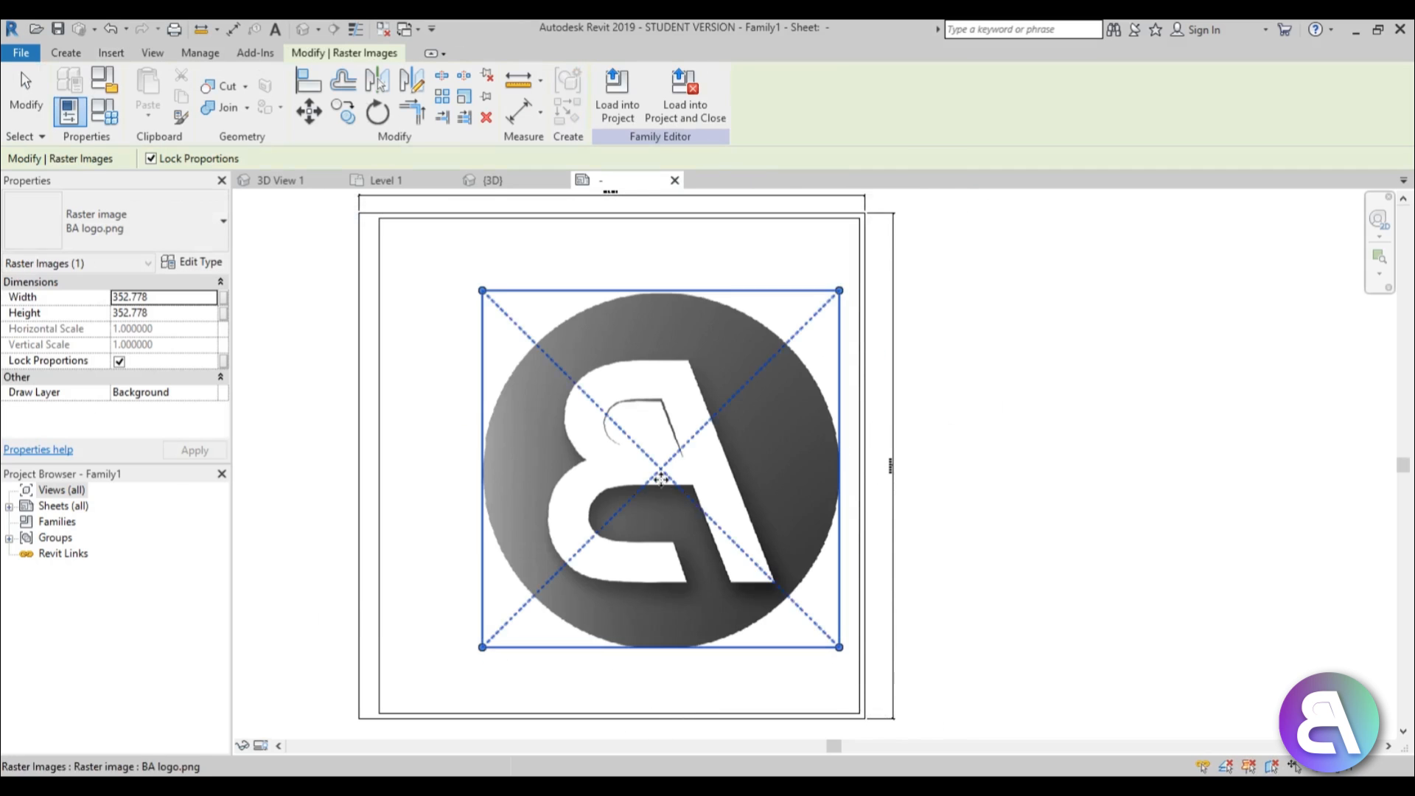
Scale the logo image down proportionally to about 64 mm wide and high.
click(789, 687)
click(728, 573)
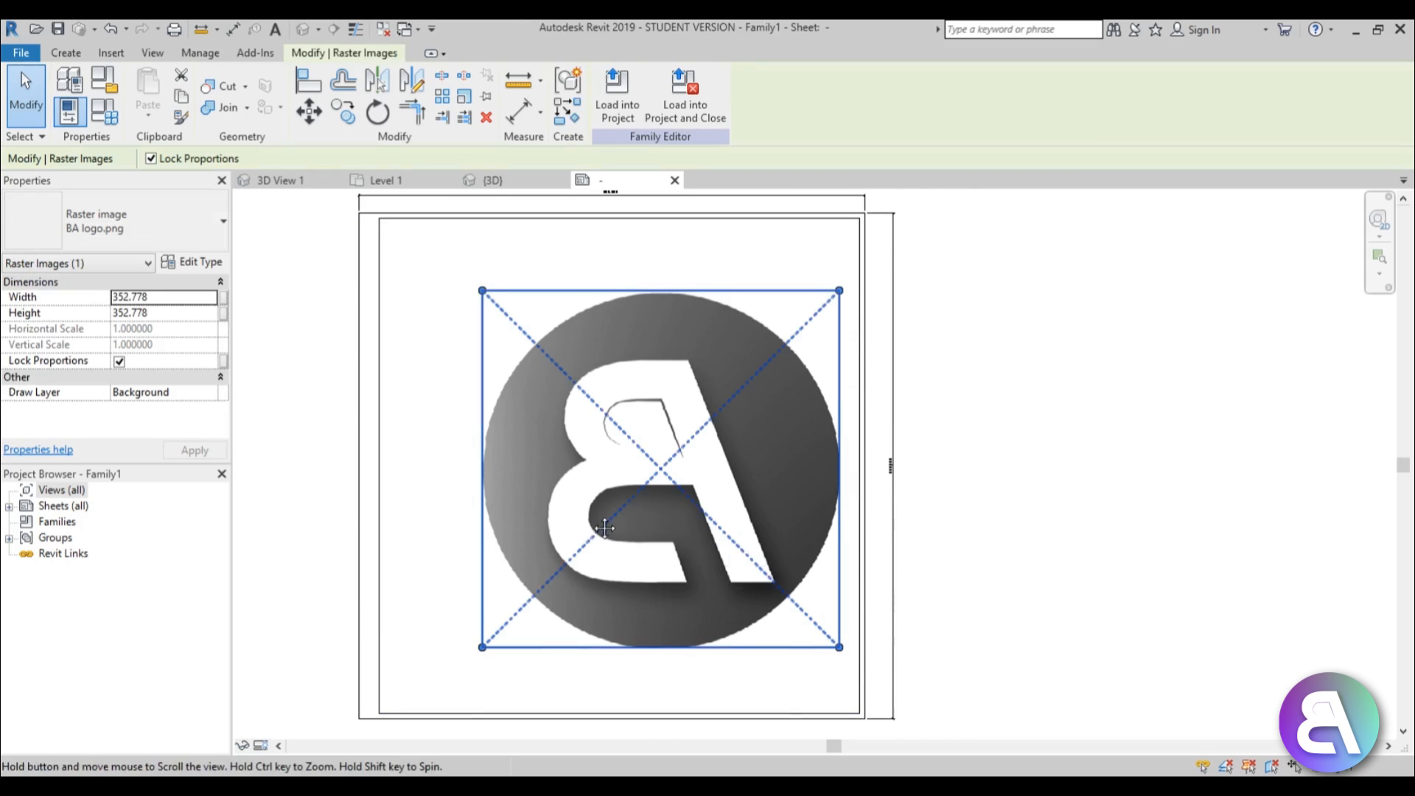
scroll(552, 471, down, 1)
middle_drag(605, 529, 519, 479)
scroll(549, 480, up, 1)
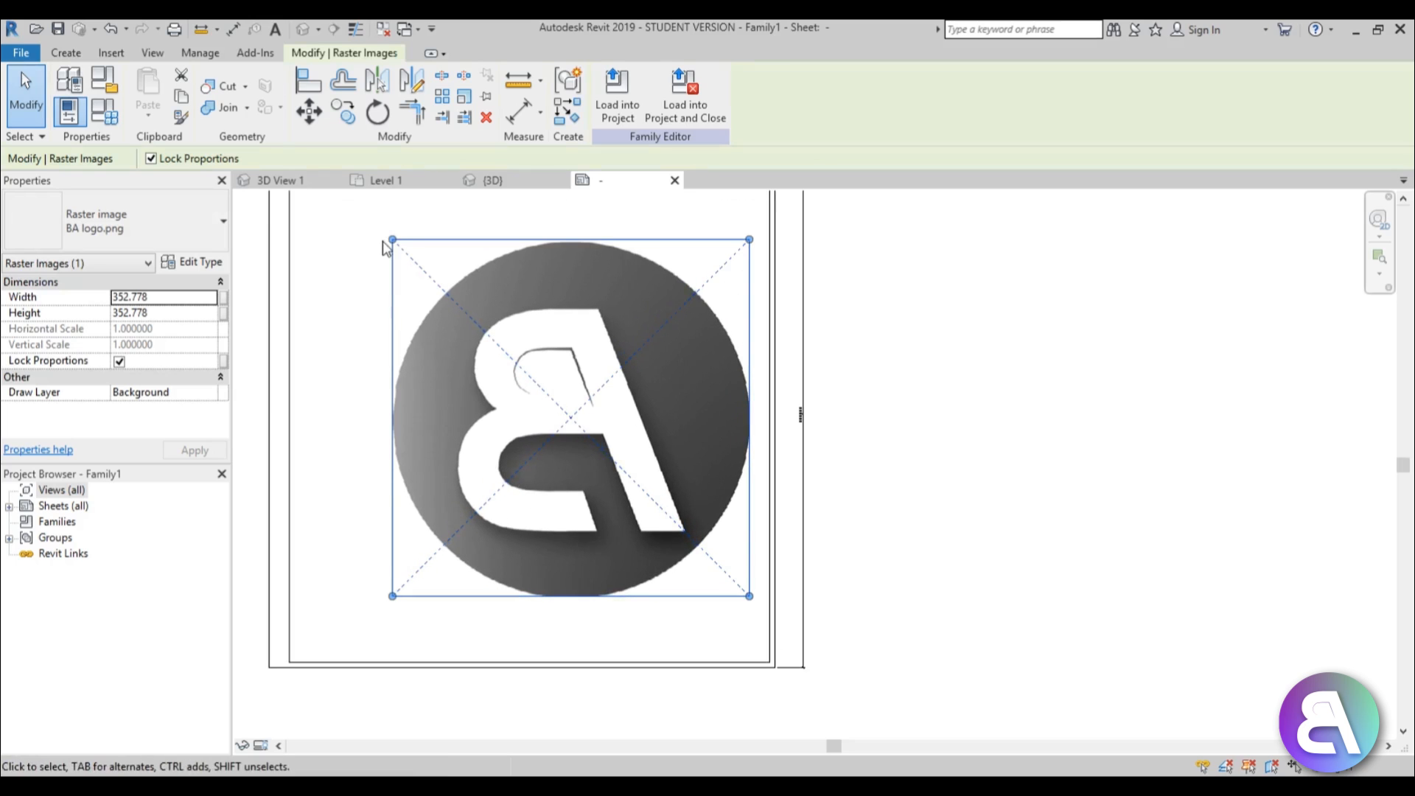
drag(394, 240, 588, 416)
drag(625, 462, 623, 465)
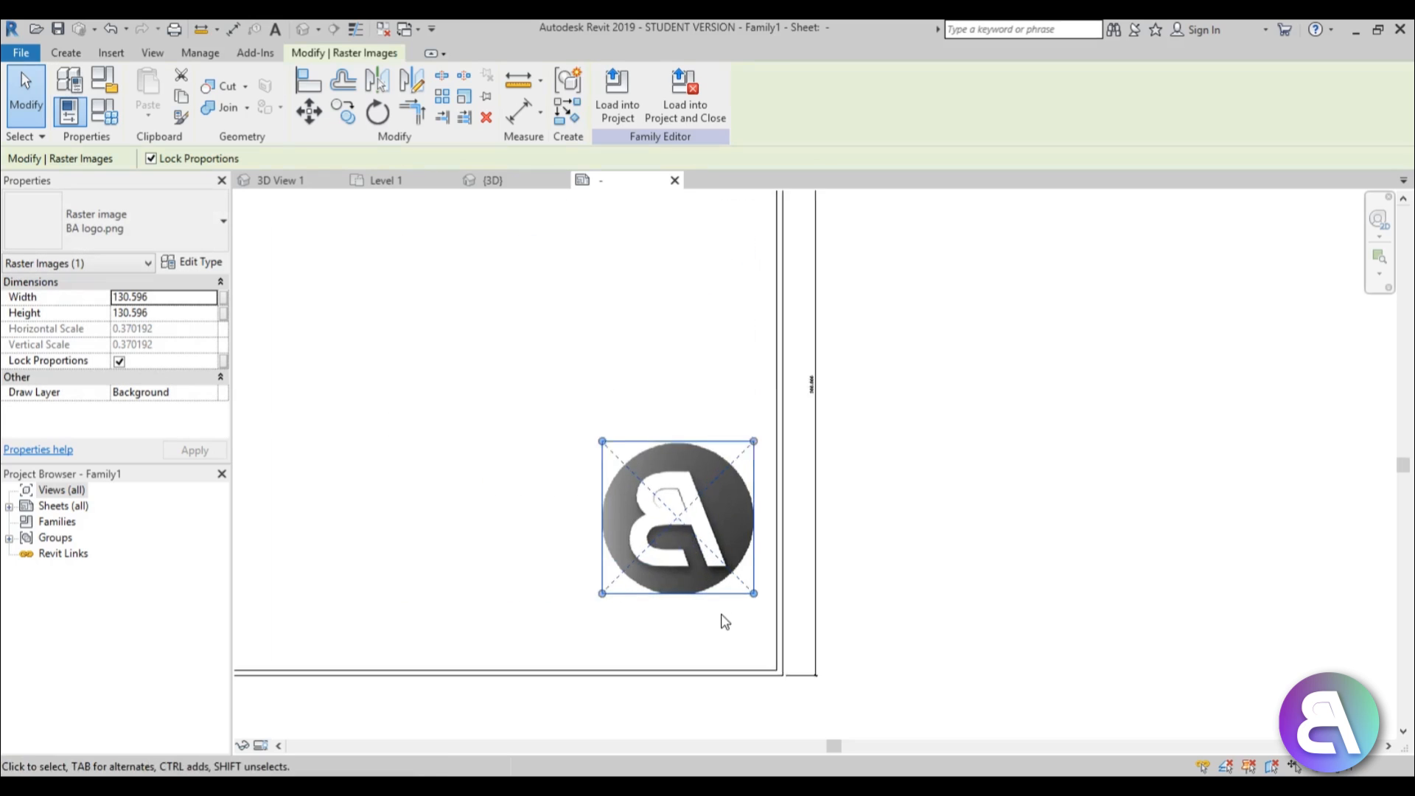
middle_drag(723, 619, 631, 552)
scroll(494, 319, up, 1)
drag(465, 289, 521, 337)
scroll(1007, 489, down, 2)
middle_drag(1007, 490, 865, 612)
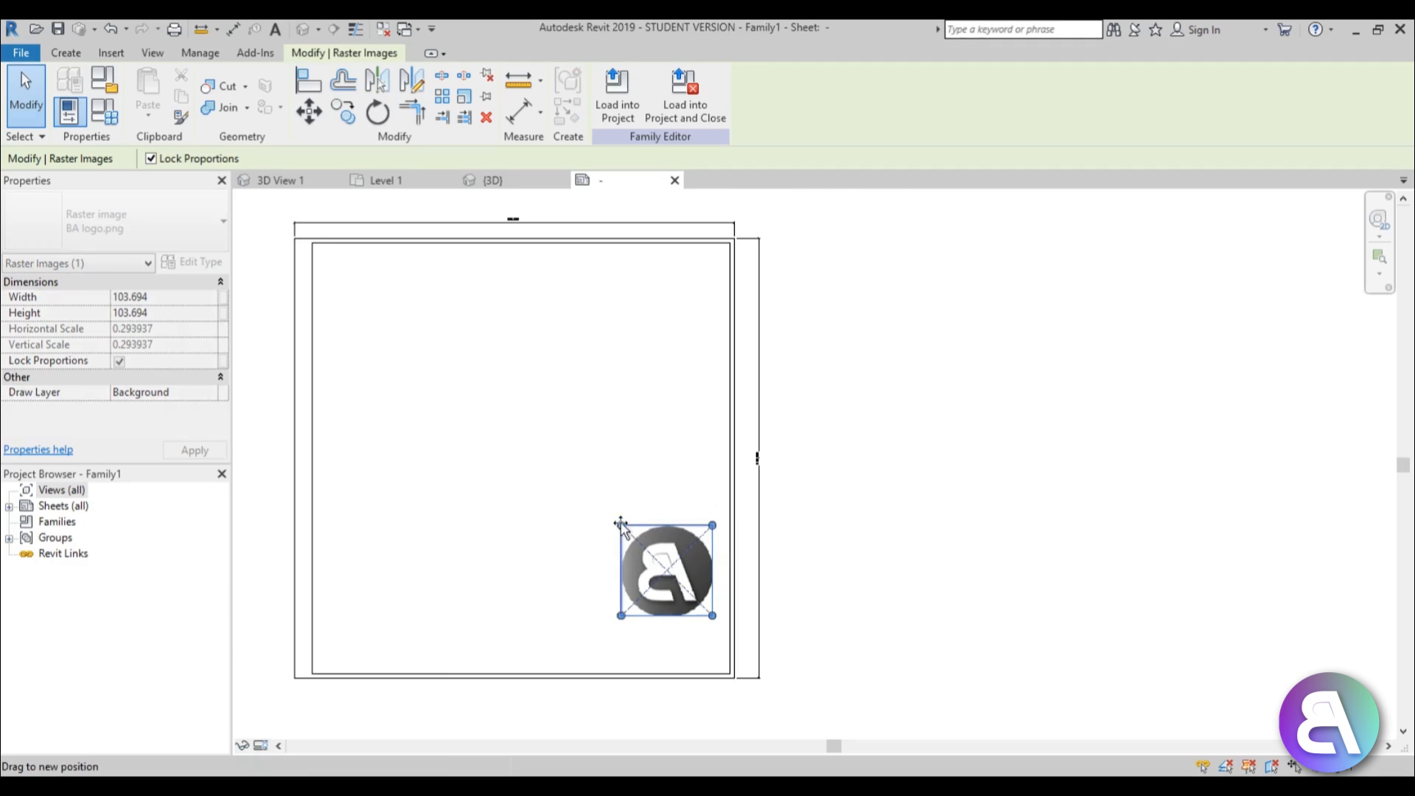
drag(647, 544, 657, 561)
click(675, 638)
Move the logo image into the lower-right corner of the inner border.
middle_drag(675, 629, 677, 526)
scroll(677, 517, up, 2)
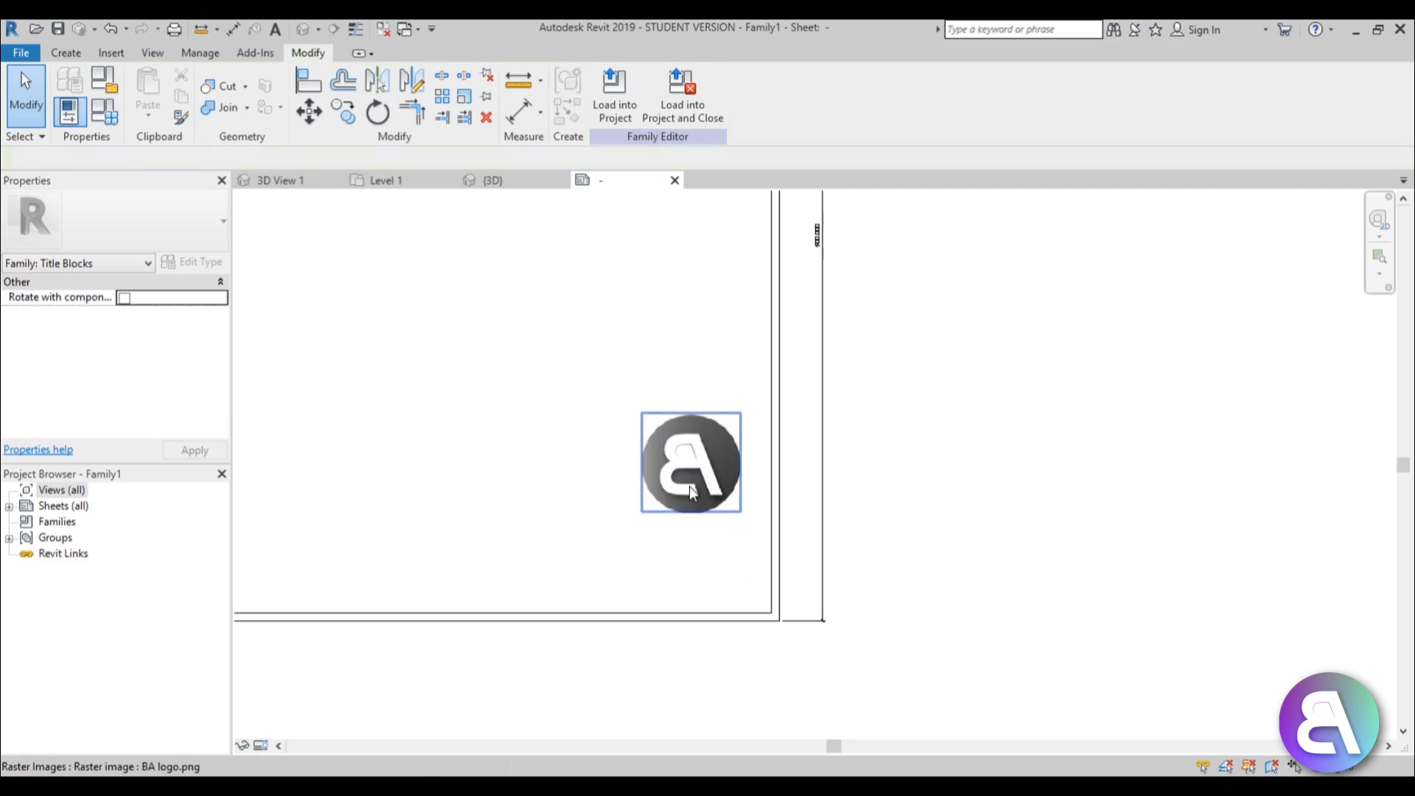
drag(689, 487, 718, 592)
scroll(758, 594, up, 5)
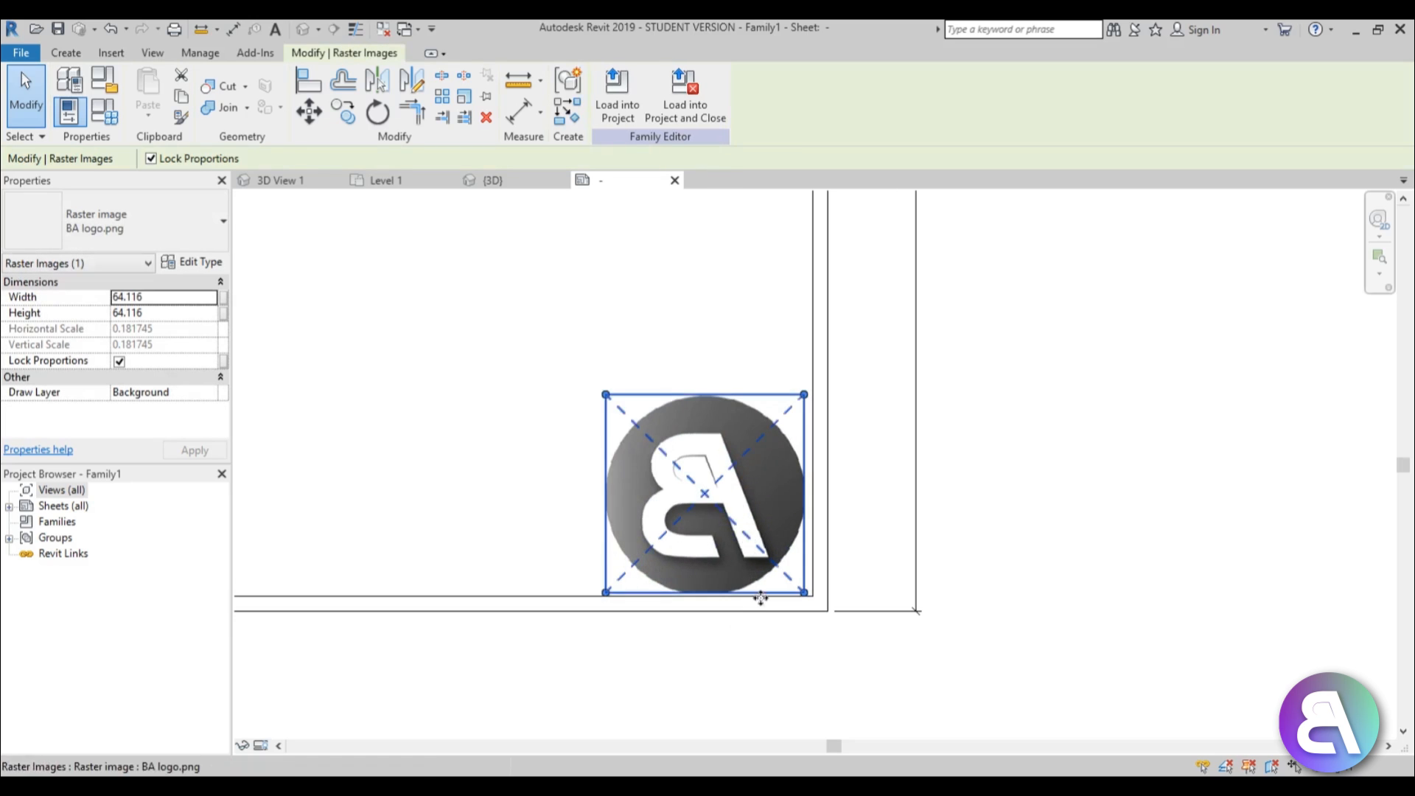
drag(704, 519, 721, 533)
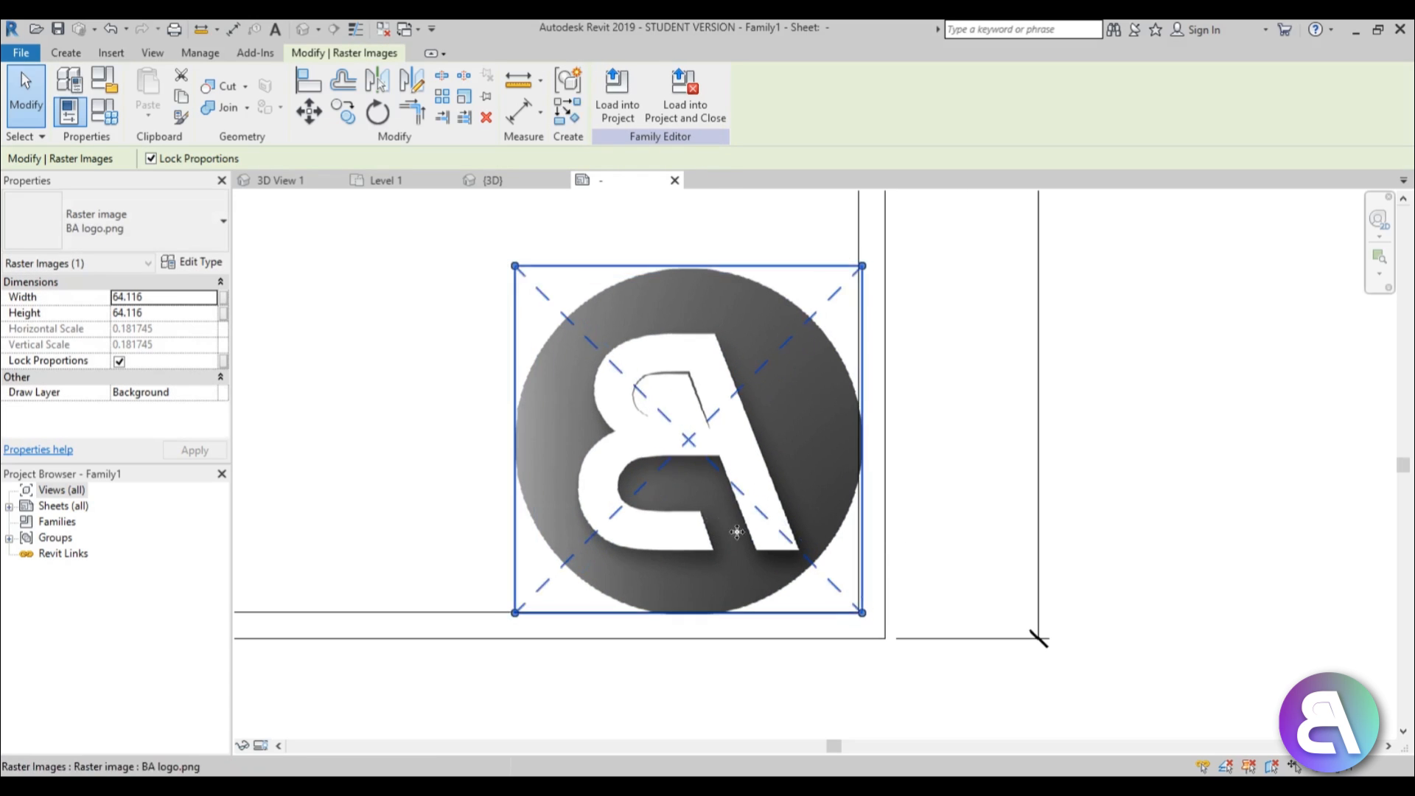
Nudge the logo image left and up until its edges line up with the border's lower-right corner.
scroll(875, 663, up, 5)
key(Left)
key(Left)
key(Left)
key(Left)
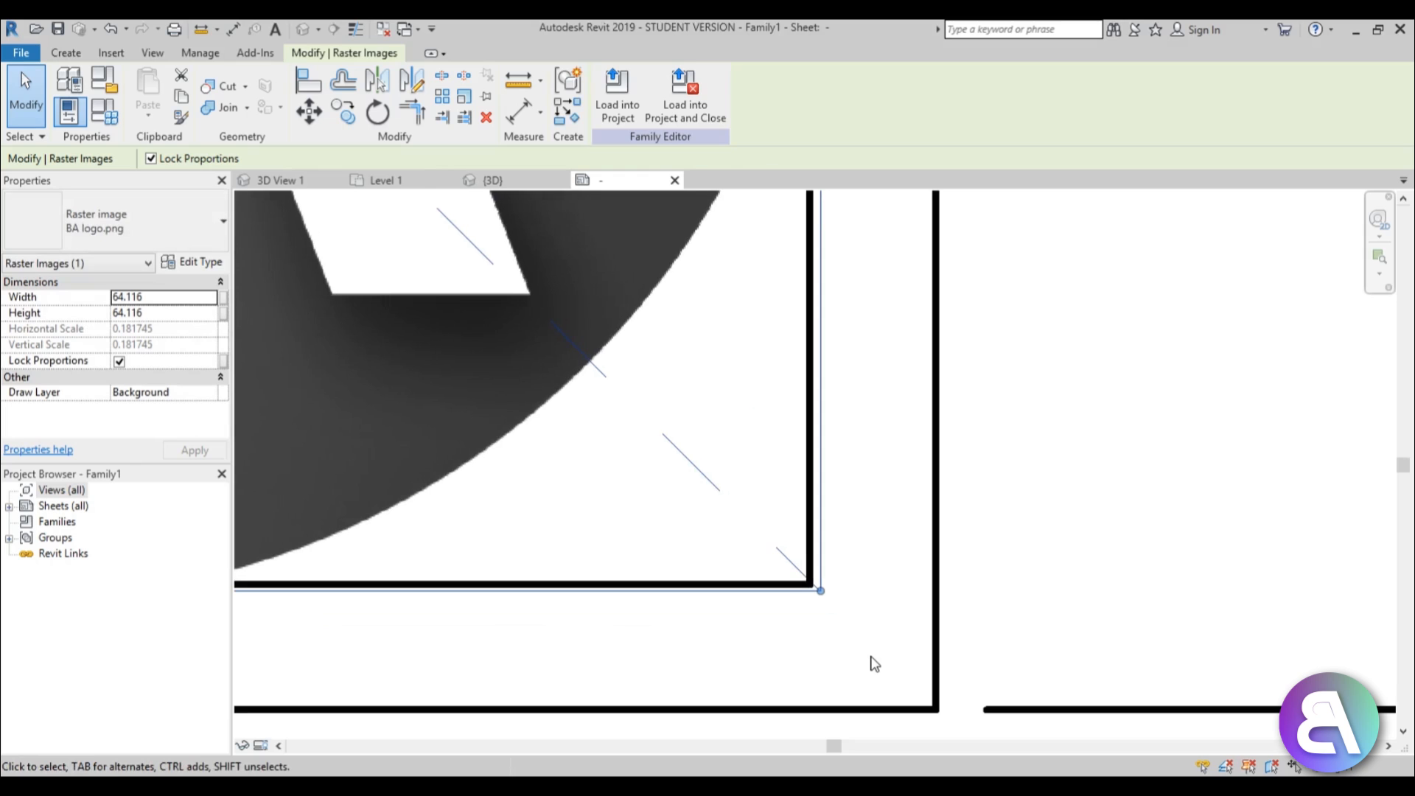
key(Up)
key(Up)
key(Left)
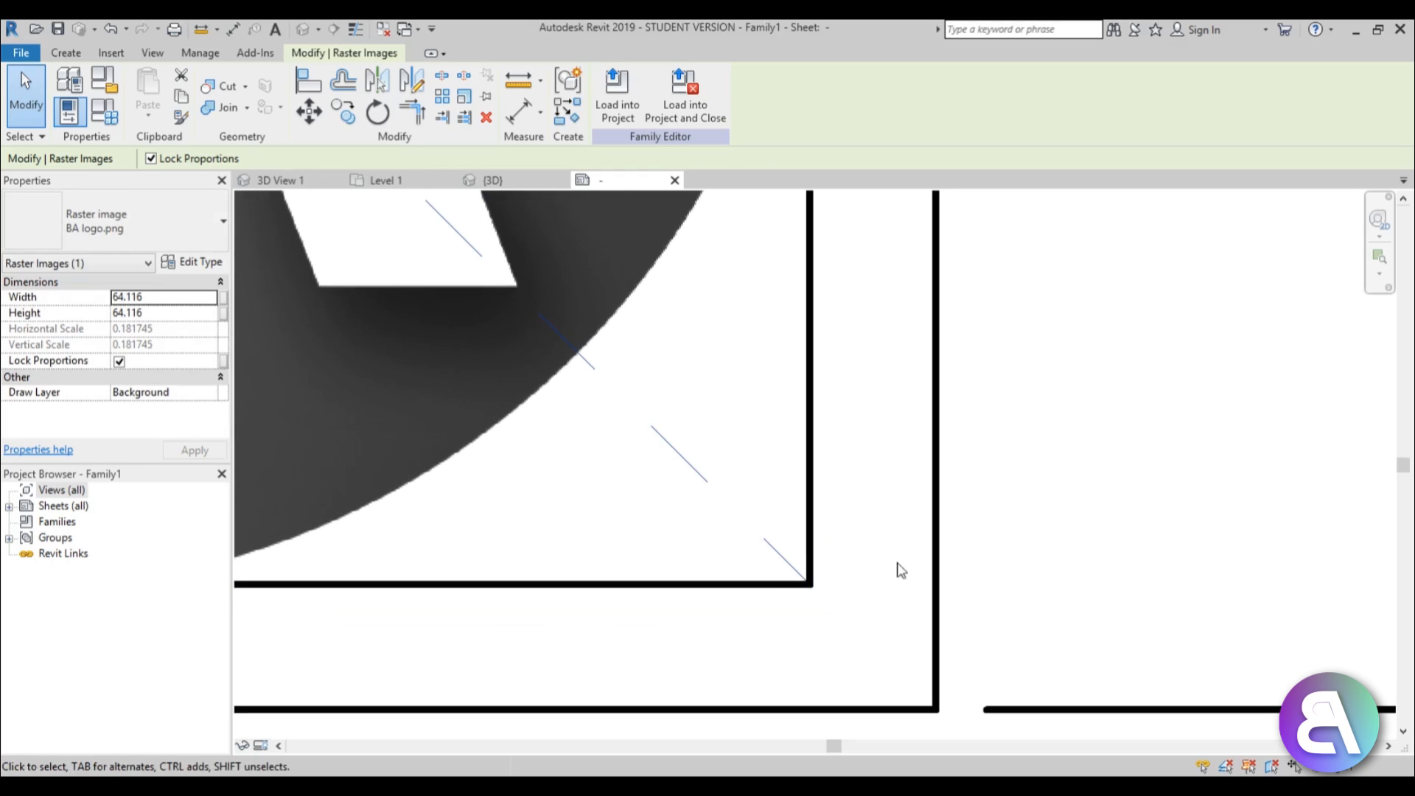
scroll(901, 570, down, 6)
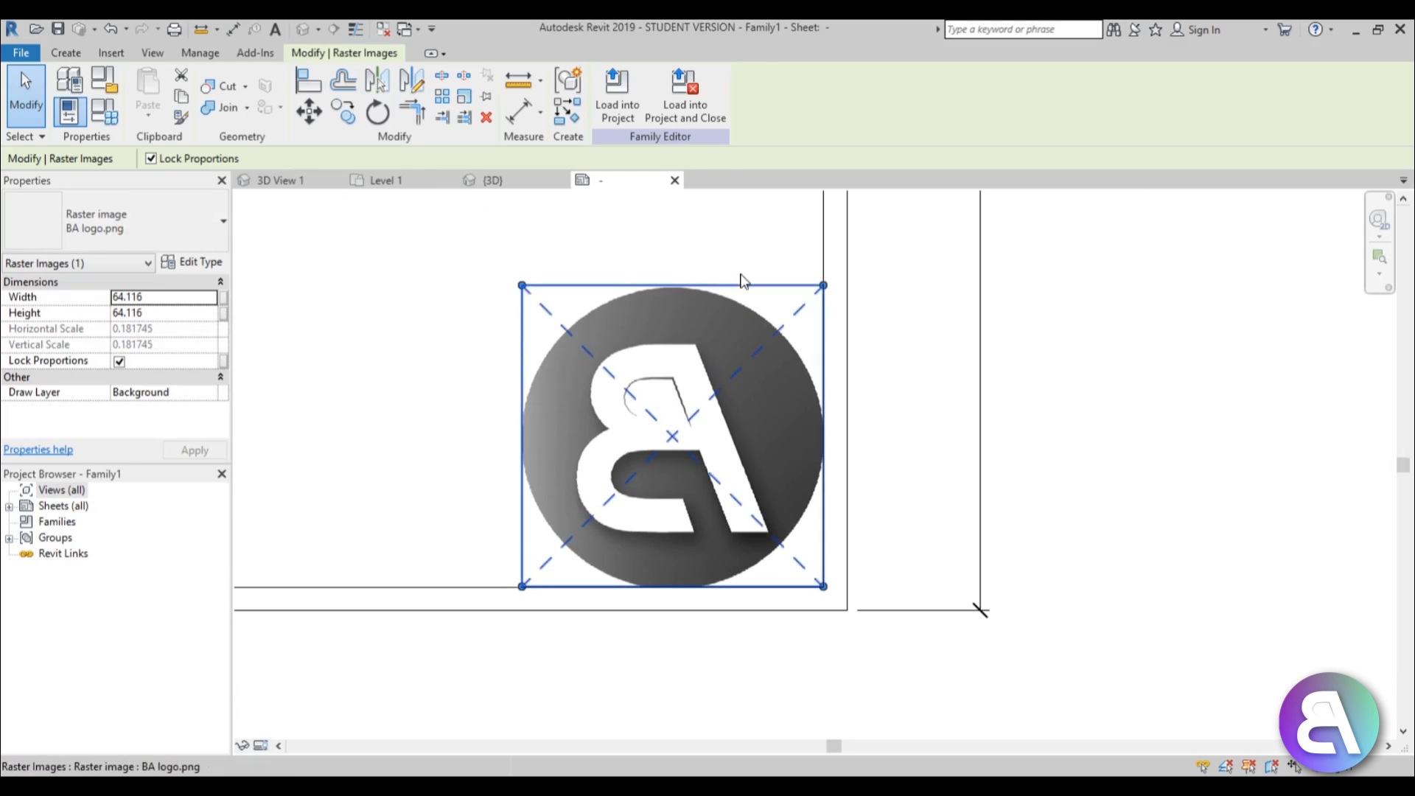
Move the logo image 5 mm left, away from the inner border's right edge.
click(737, 267)
click(709, 295)
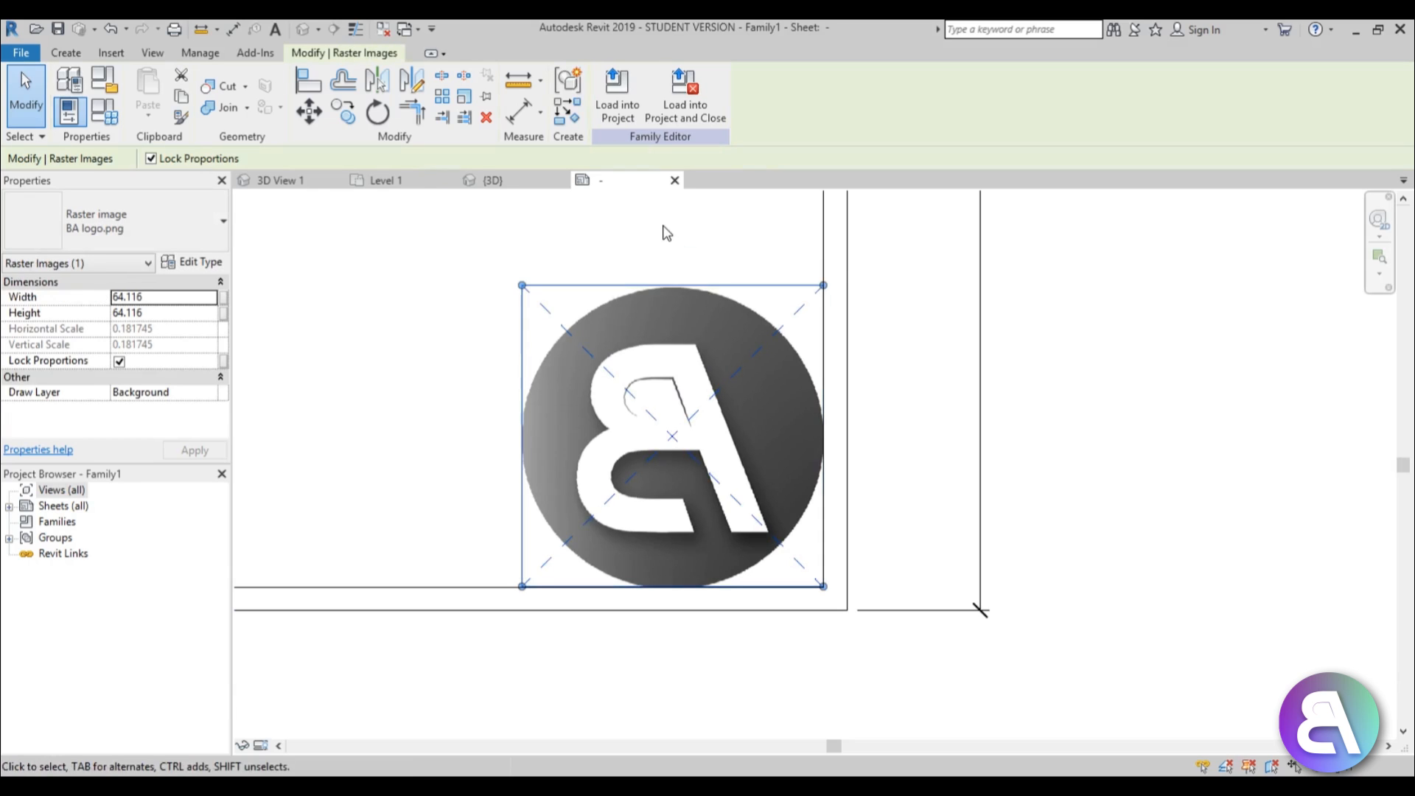
key(m)
key(v)
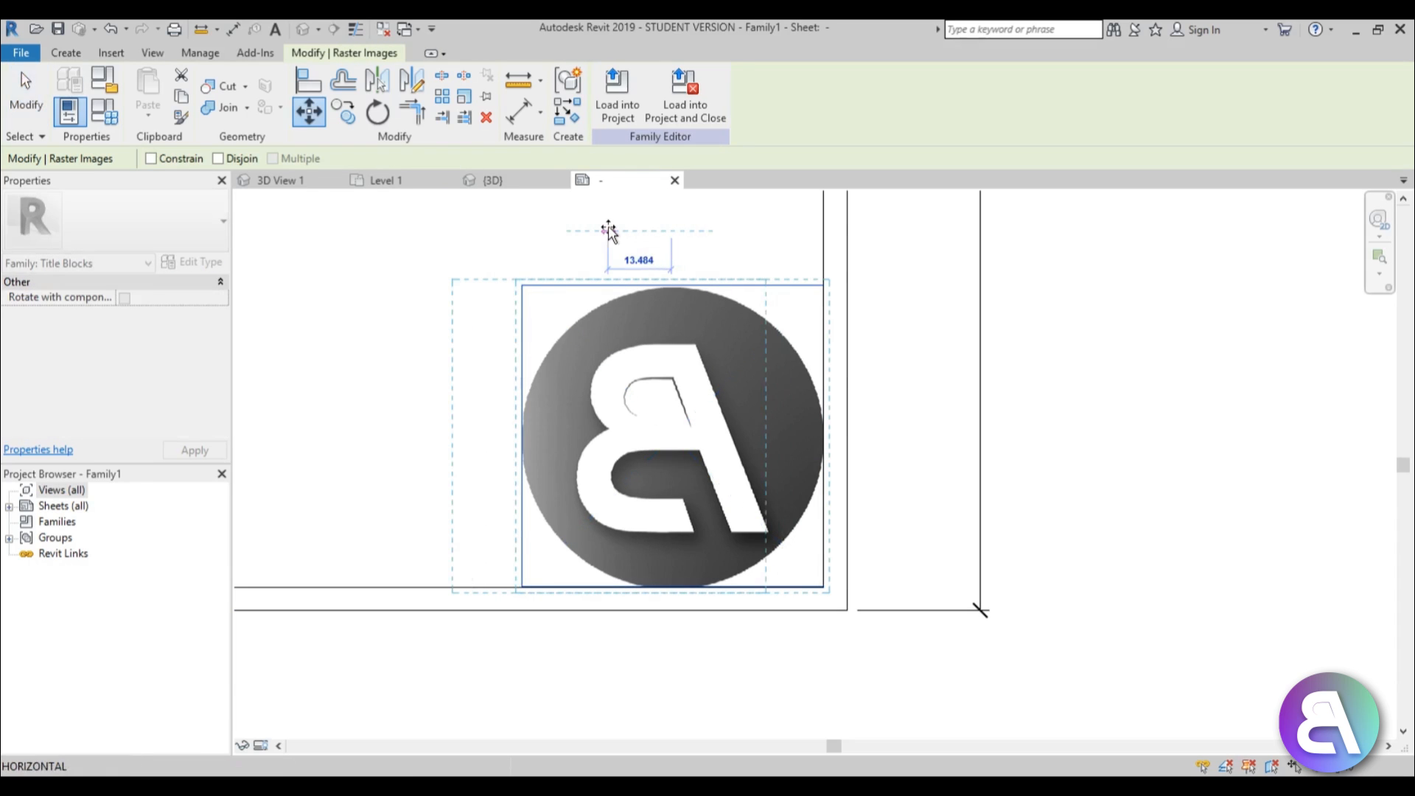
text(5)
key(Return)
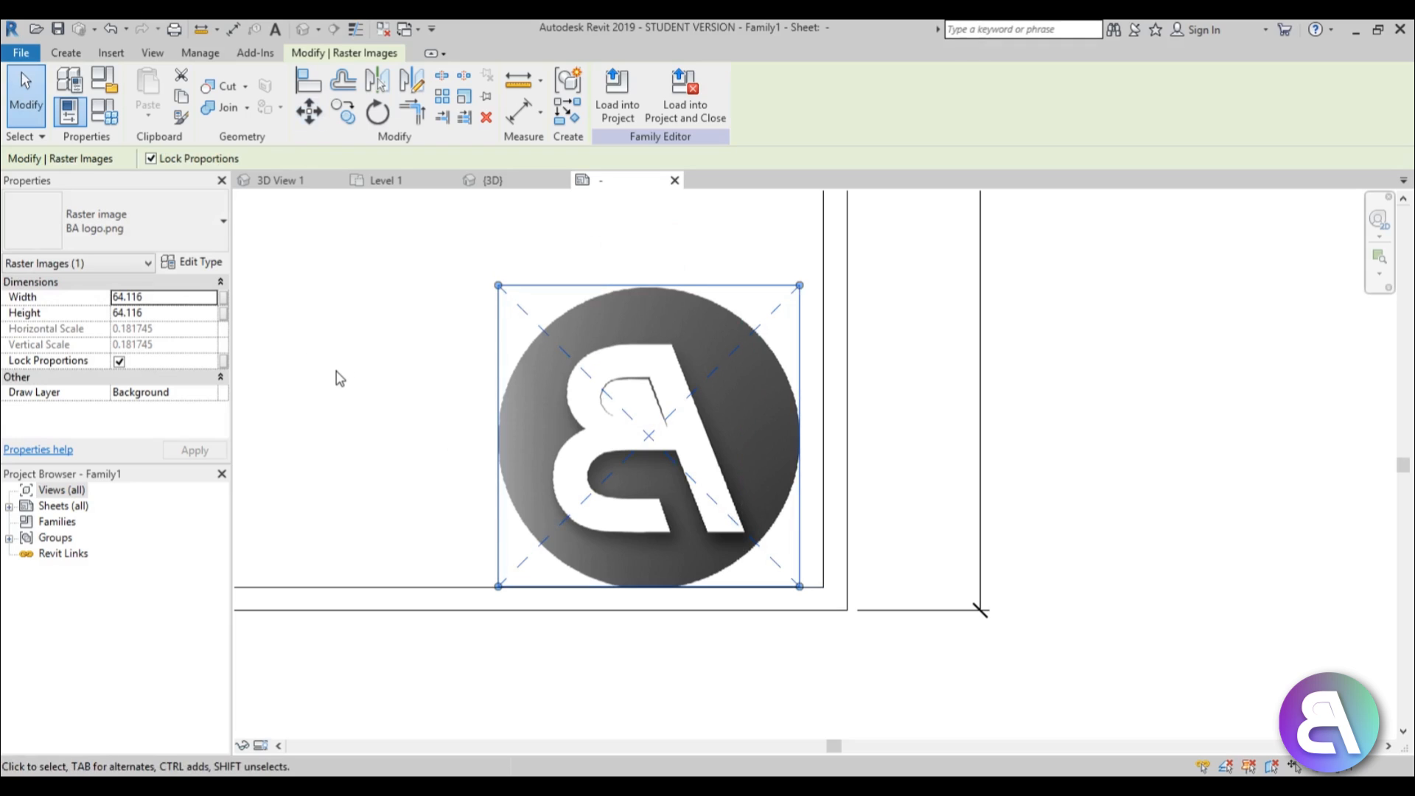
Move the logo image 5 mm up, away from the inner border's bottom edge.
key(m)
key(v)
click(351, 455)
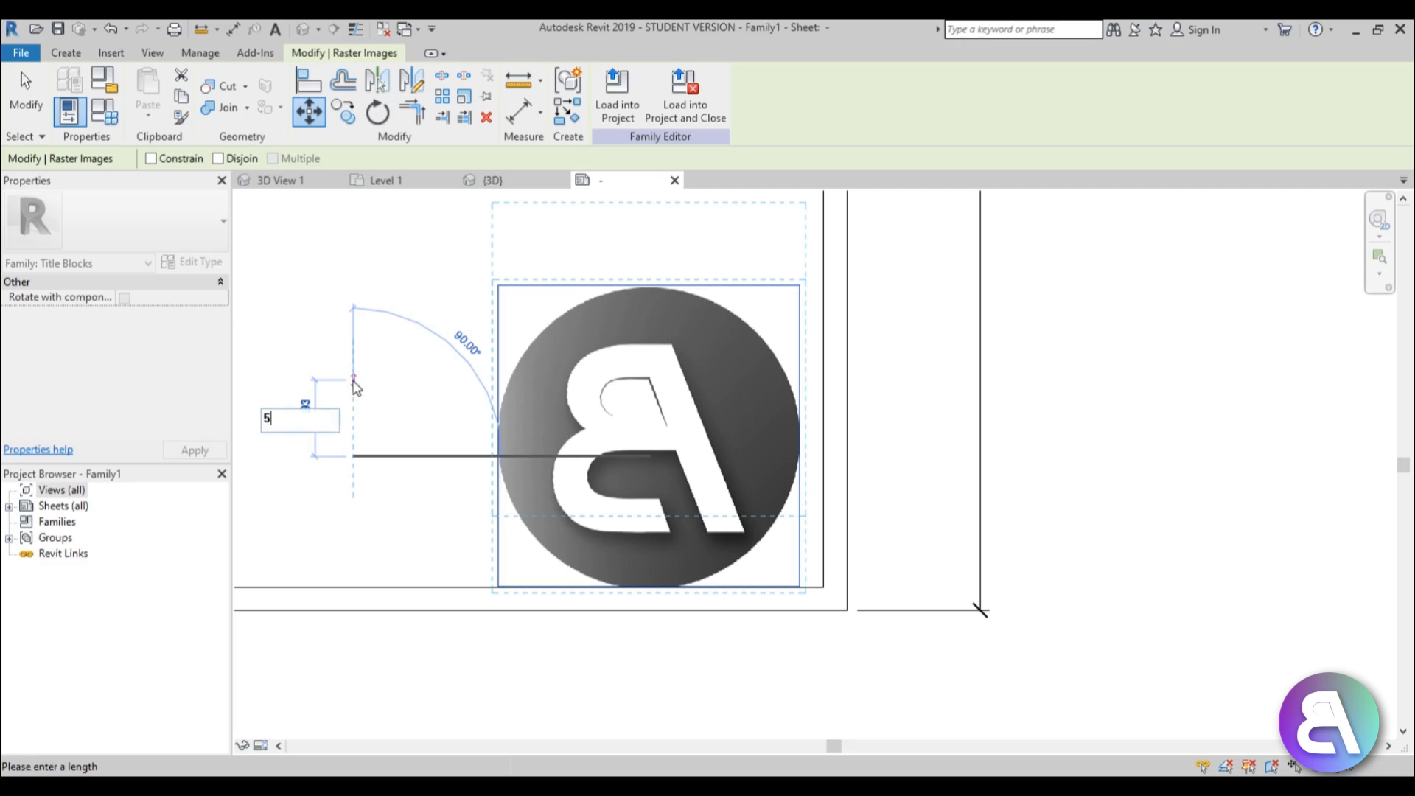
text(5)
key(Return)
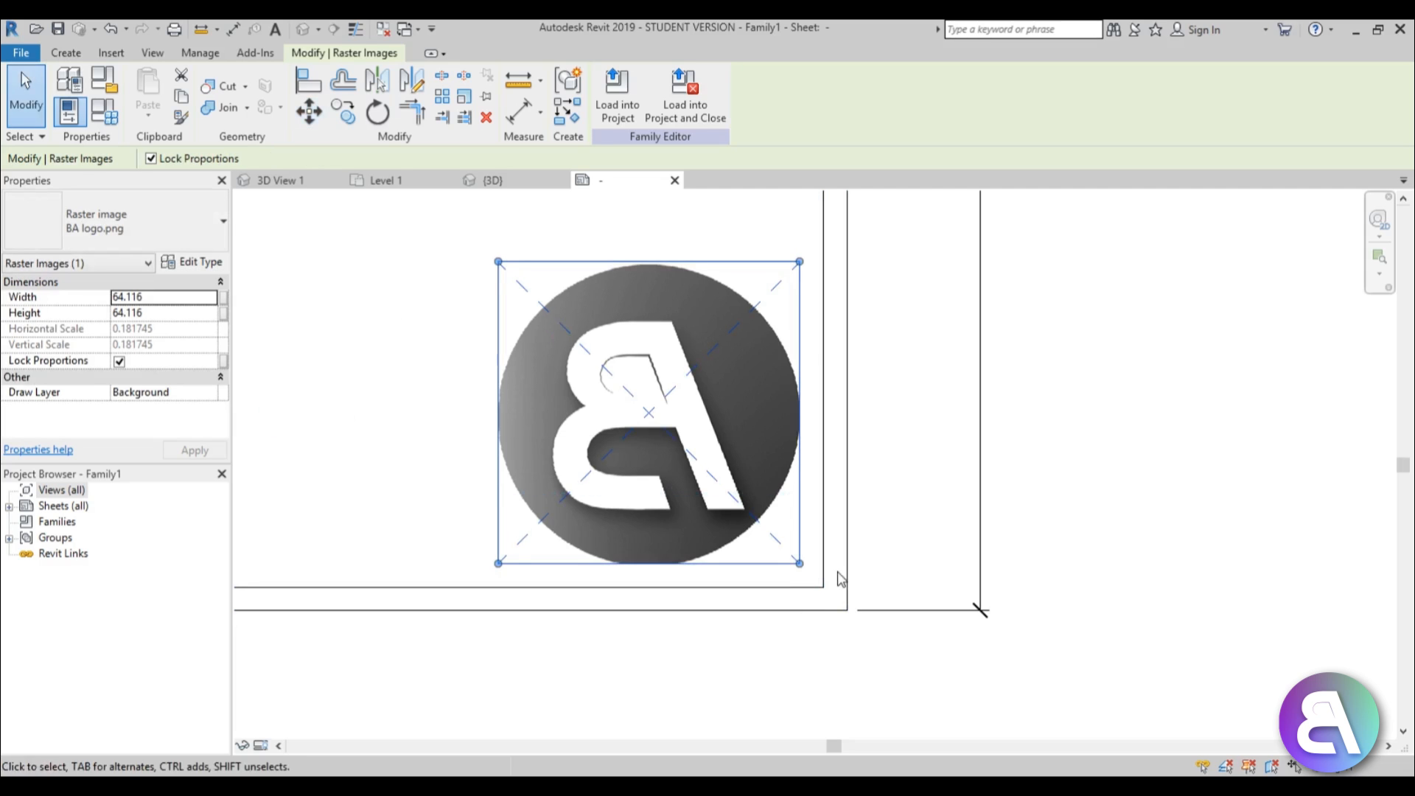
click(788, 658)
Copy the inner border's bottom line straight up to the top of the logo image.
scroll(988, 568, down, 3)
scroll(982, 556, up, 2)
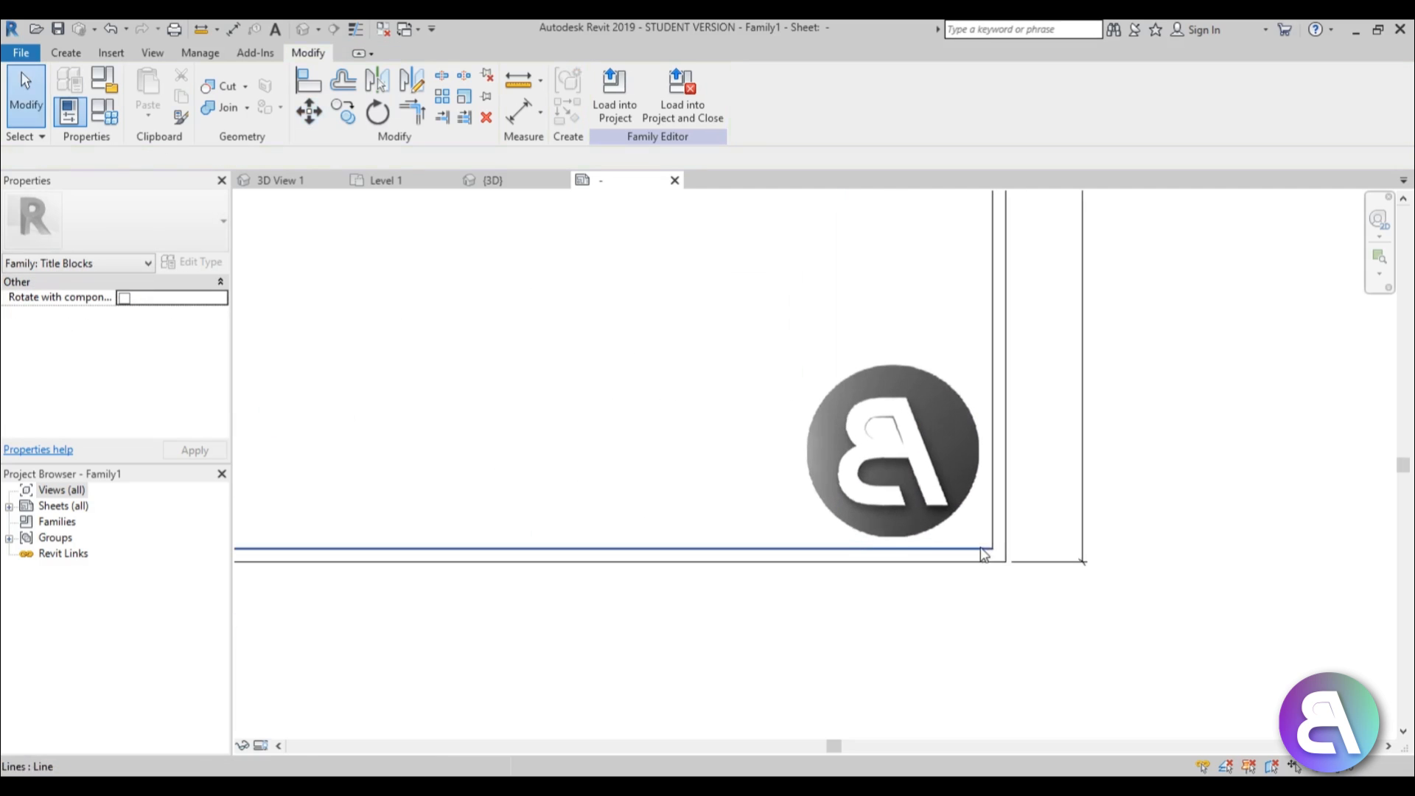
click(983, 549)
scroll(830, 545, down, 1)
scroll(1024, 549, up, 3)
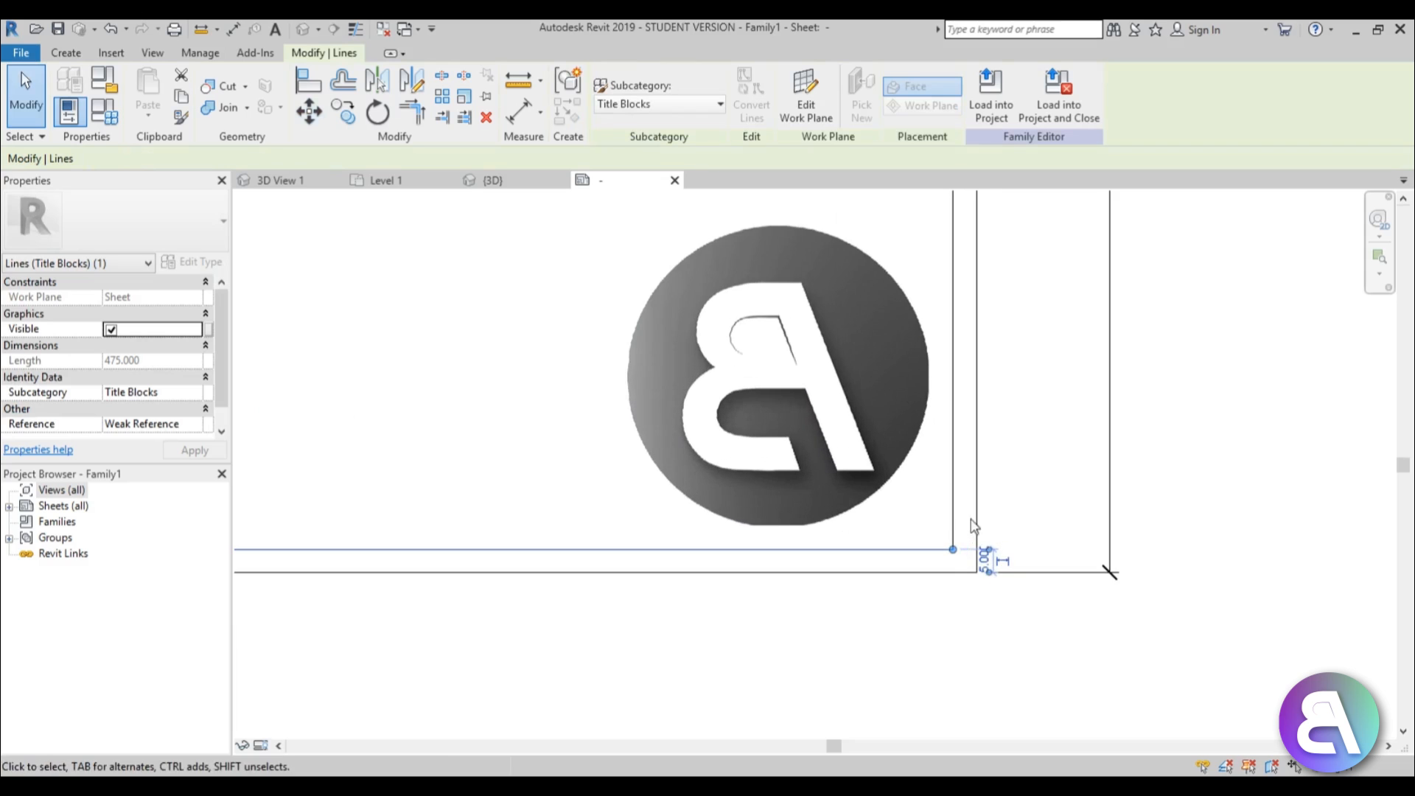
middle_drag(1048, 493, 870, 416)
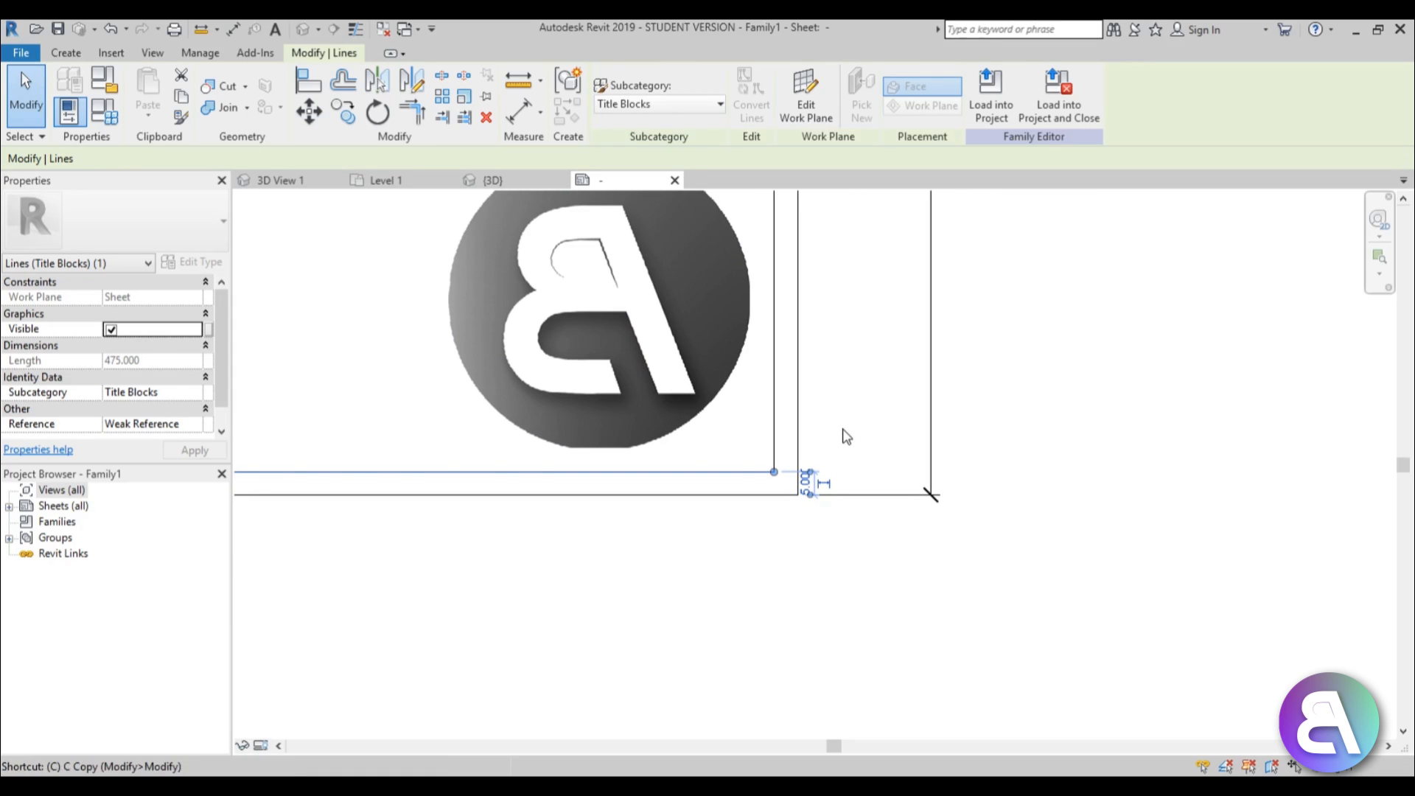
key(c)
click(774, 468)
middle_drag(784, 369, 812, 518)
click(785, 333)
Nudge the copied horizontal line up until it touches the top of the logo.
scroll(584, 355, up, 3)
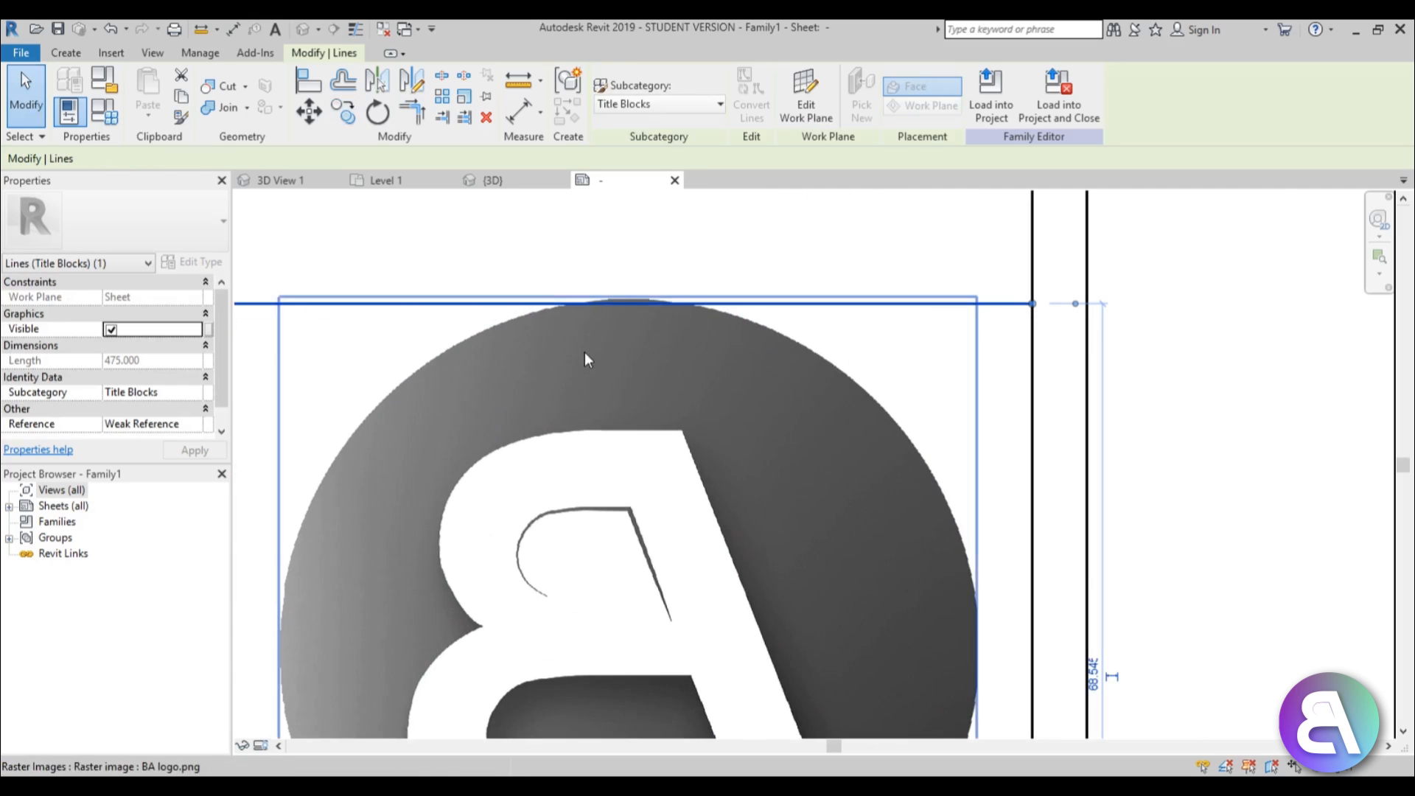
click(680, 290)
click(693, 303)
key(Up)
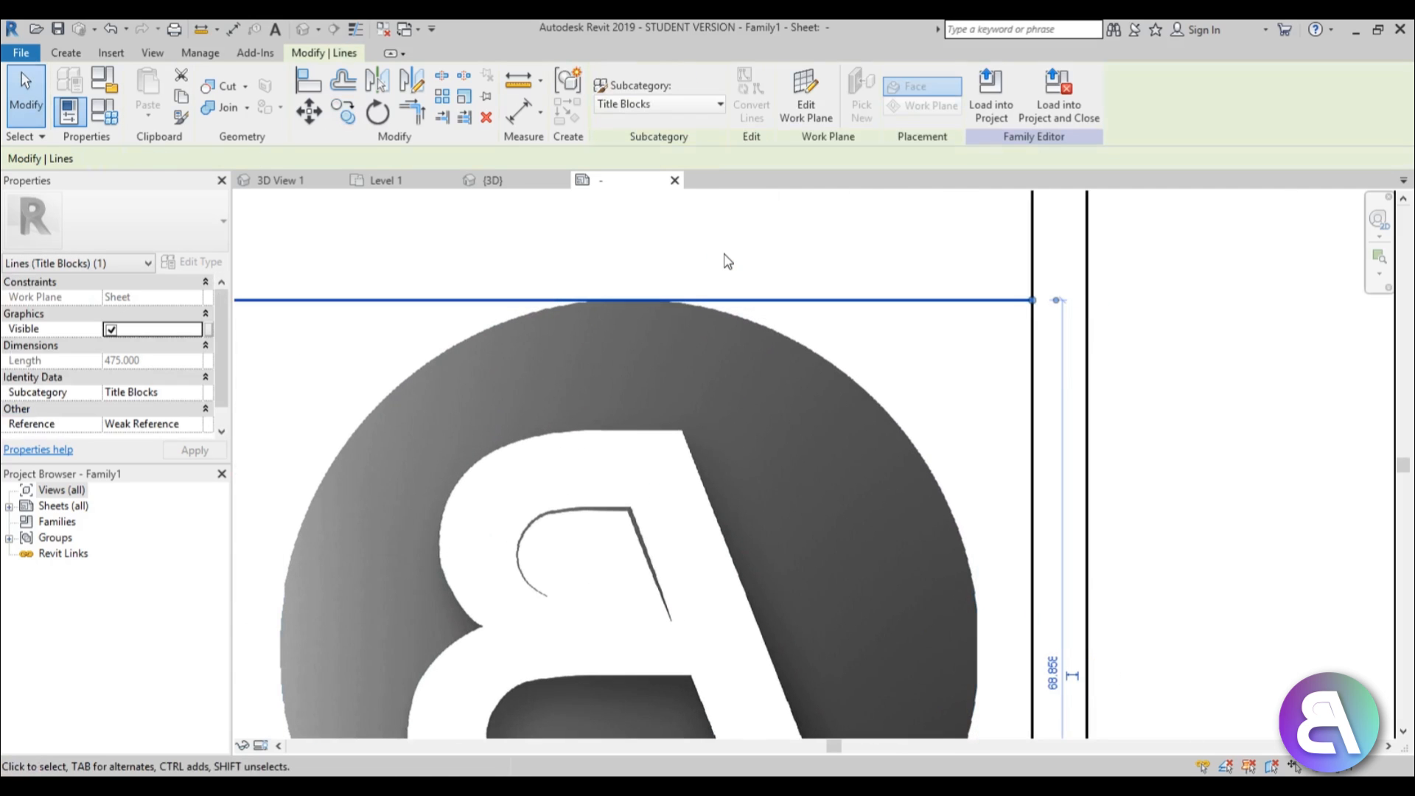
Move the copied line vertically upward so the gap above the logo matches the gap below it.
scroll(730, 264, down, 3)
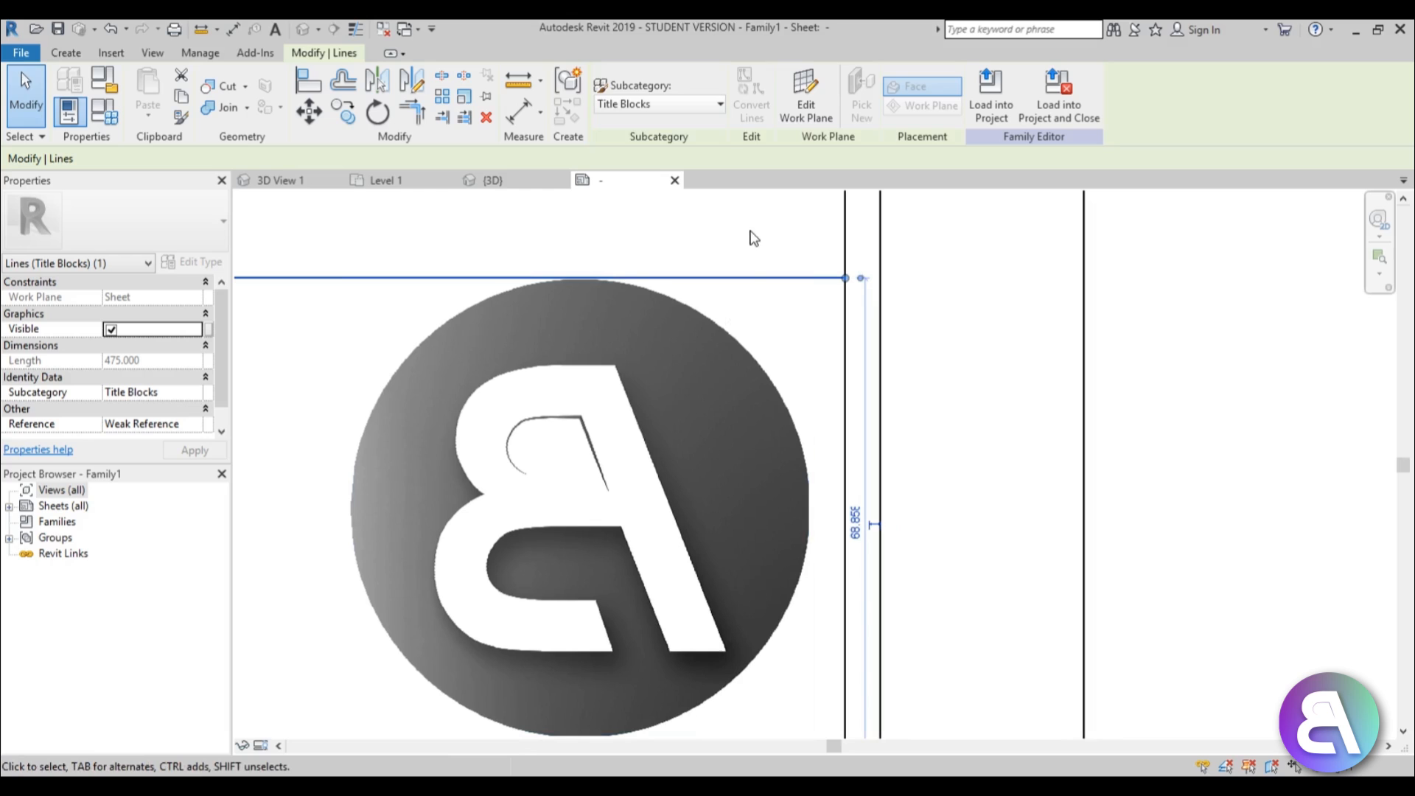
key(v)
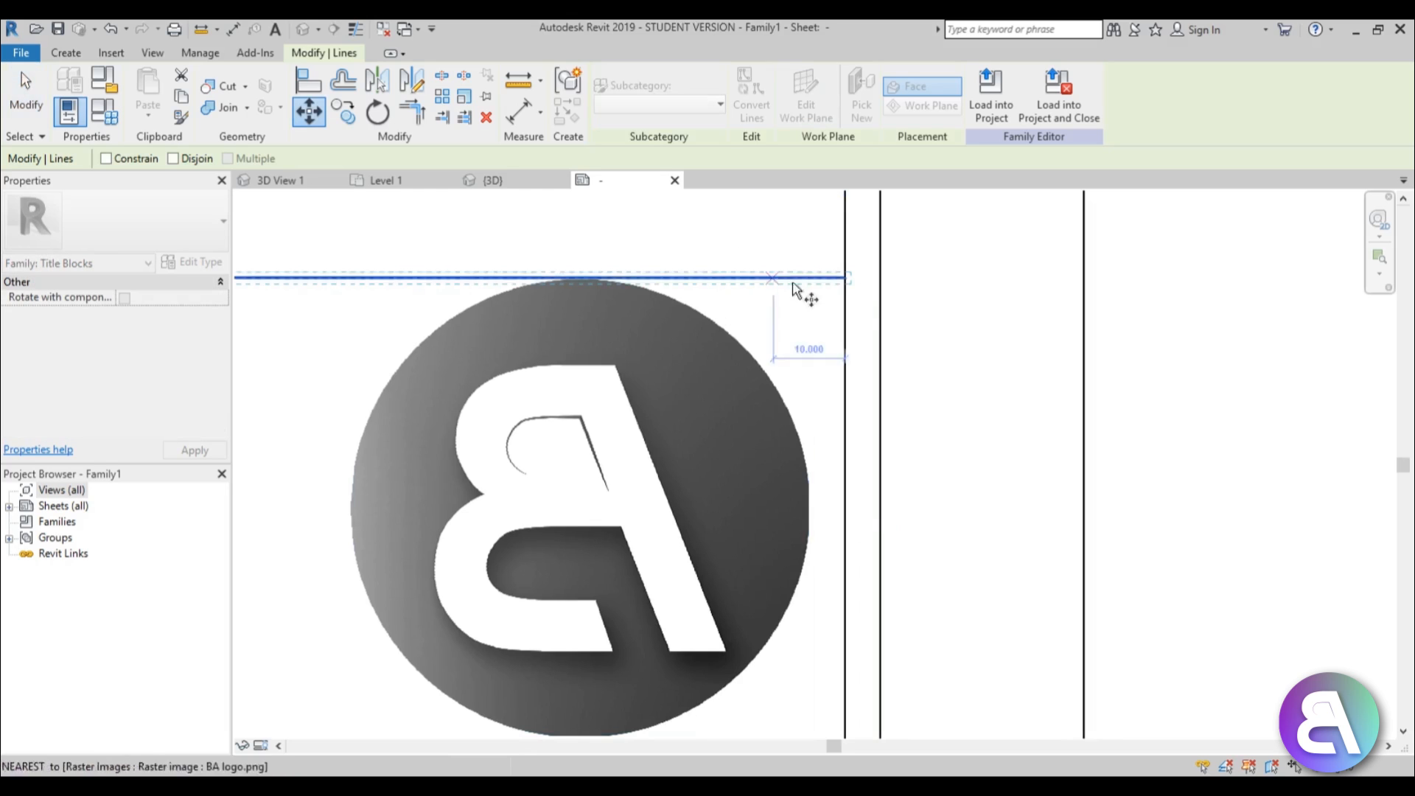
click(846, 278)
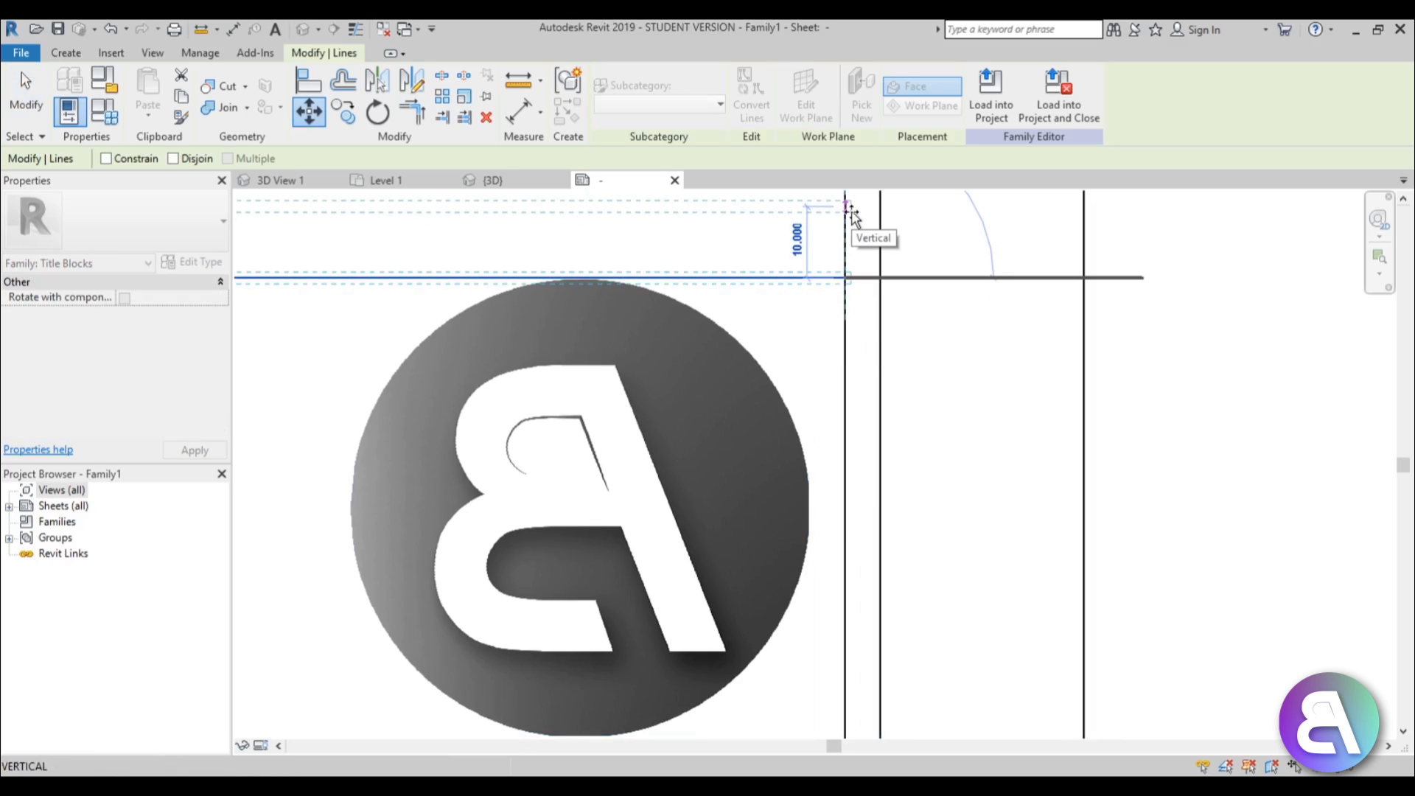
key(Return)
key(Escape)
Shorten the inner border's right vertical line so its lower end stops a little above the copied horizontal line.
scroll(868, 221, down, 3)
middle_drag(868, 224, 845, 310)
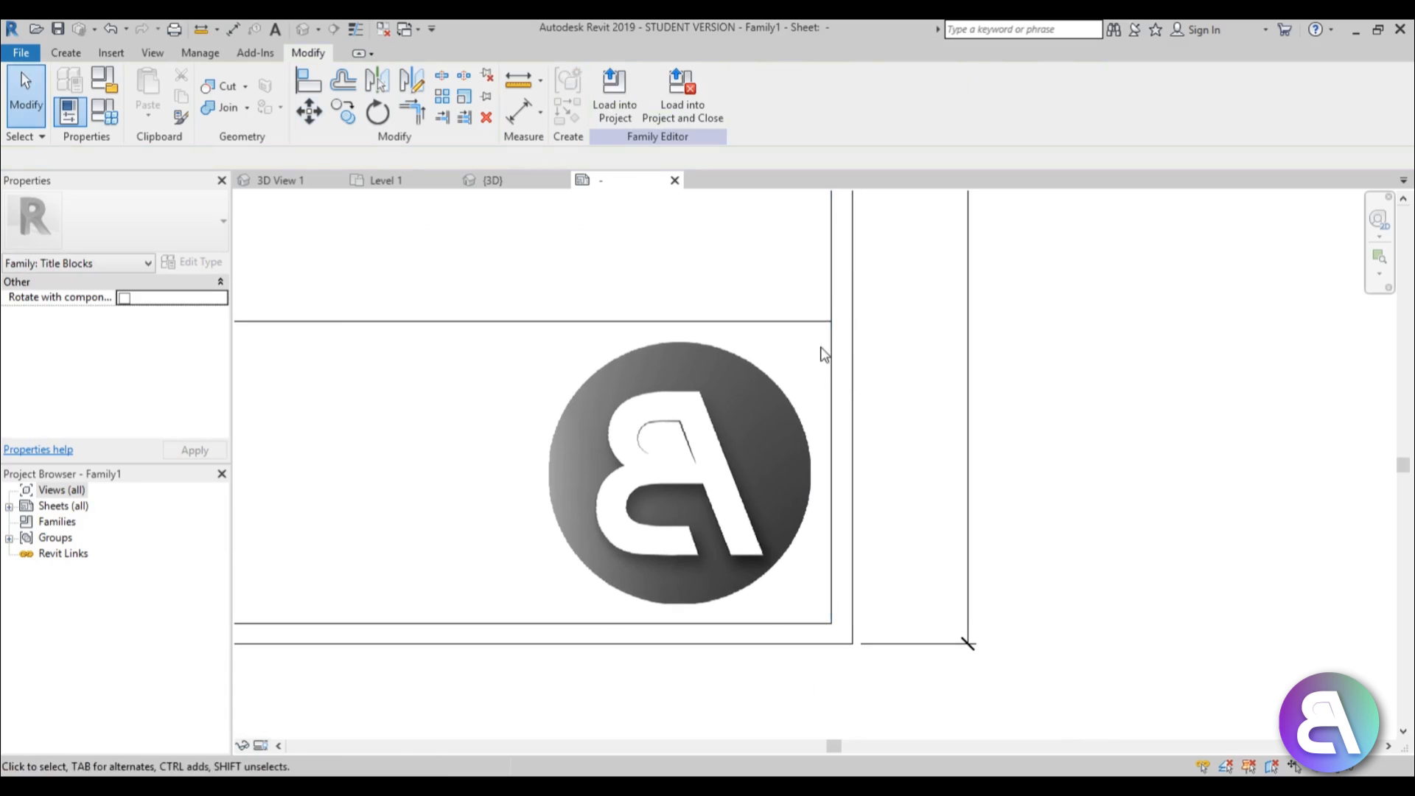
click(833, 578)
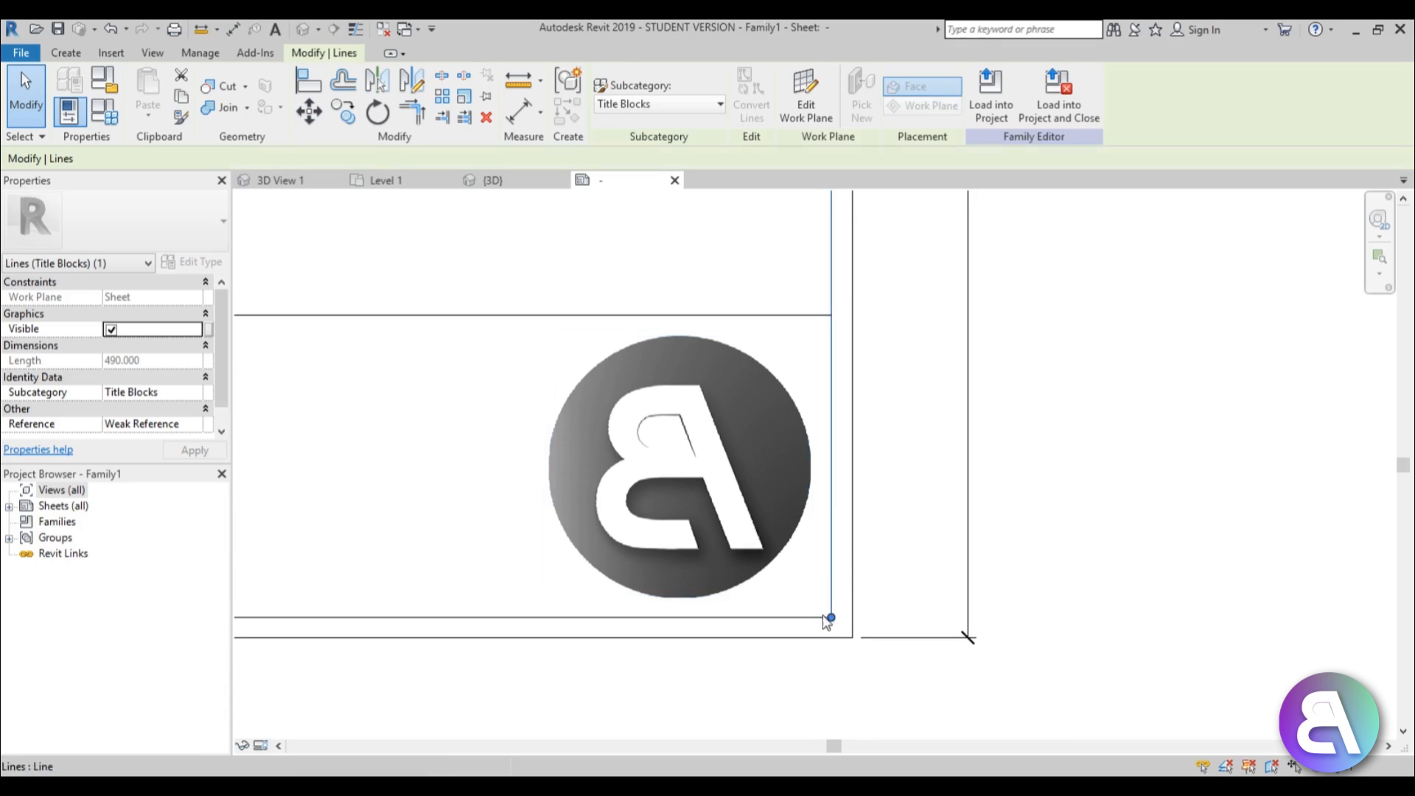
drag(829, 616, 832, 268)
key(Escape)
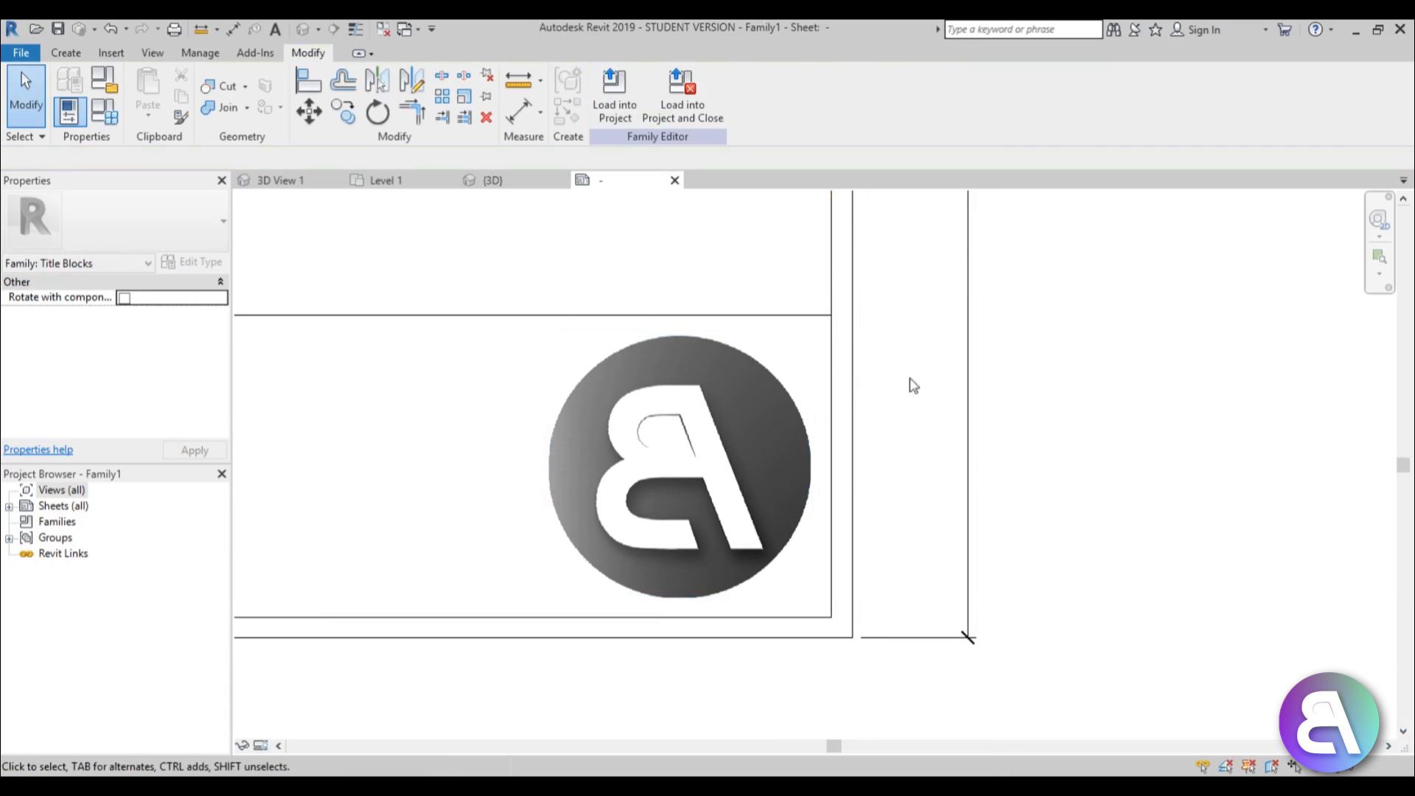
click(833, 560)
drag(831, 616, 831, 258)
click(1088, 753)
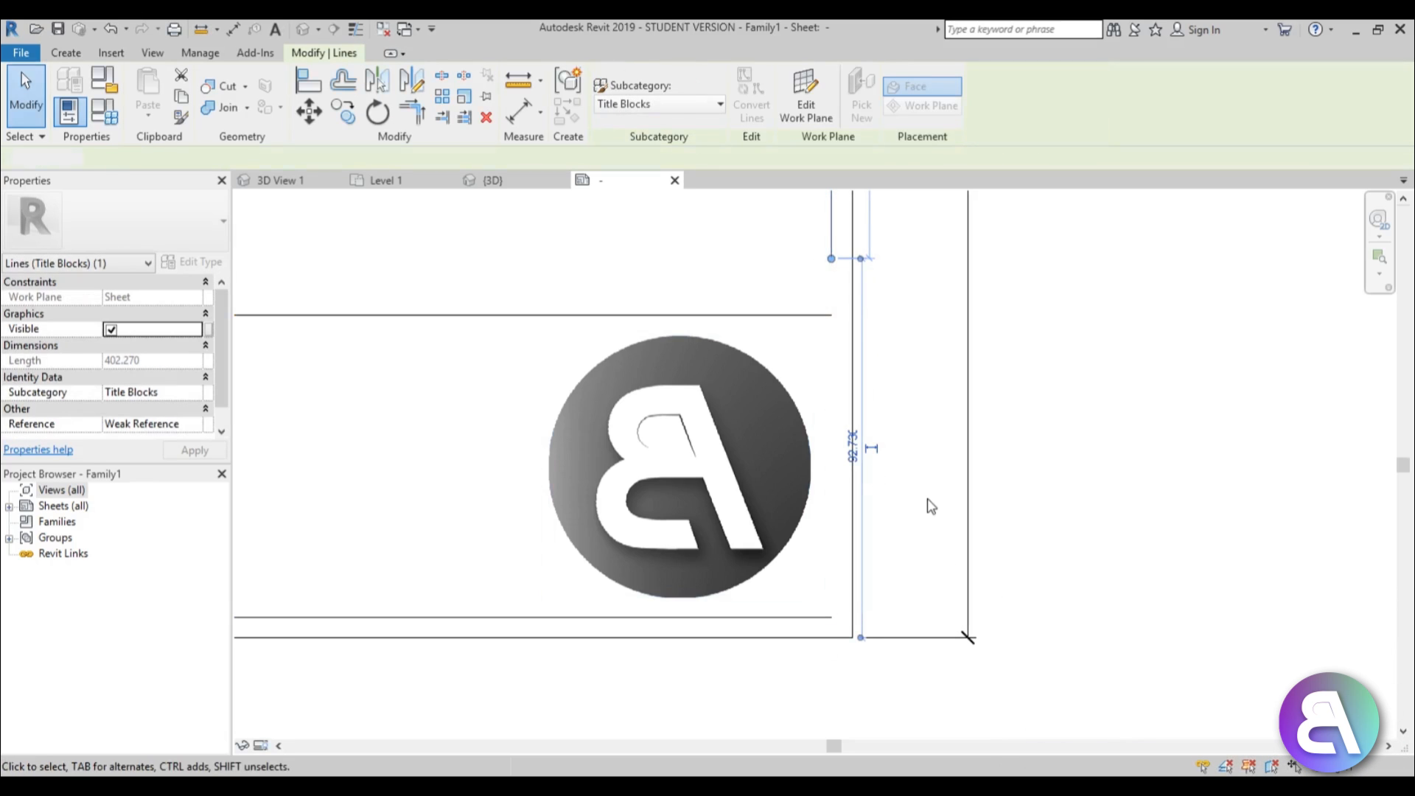
key(Escape)
Draw a semicircular arc around the logo's right side, from the bottom border line to the horizontal line above the logo.
click(65, 53)
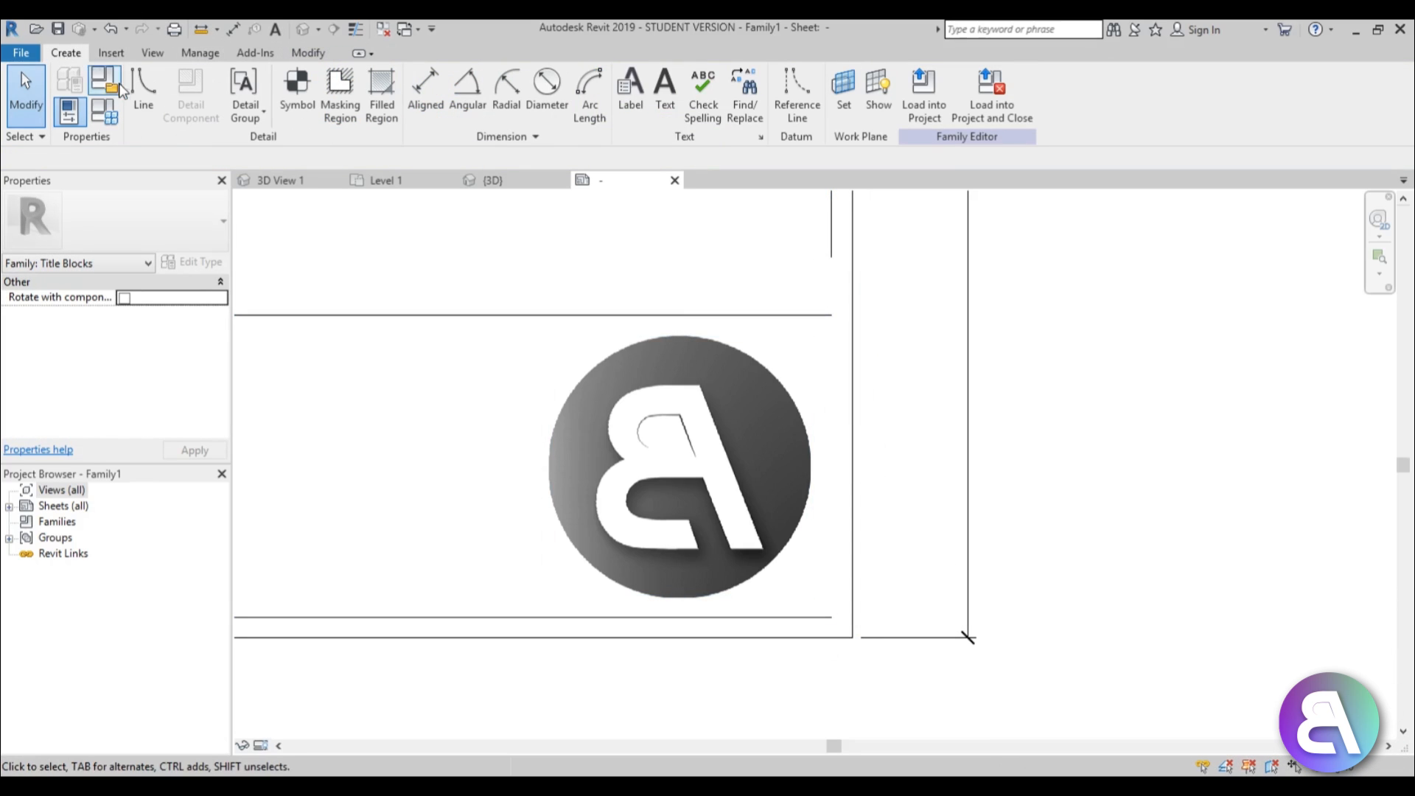
click(149, 93)
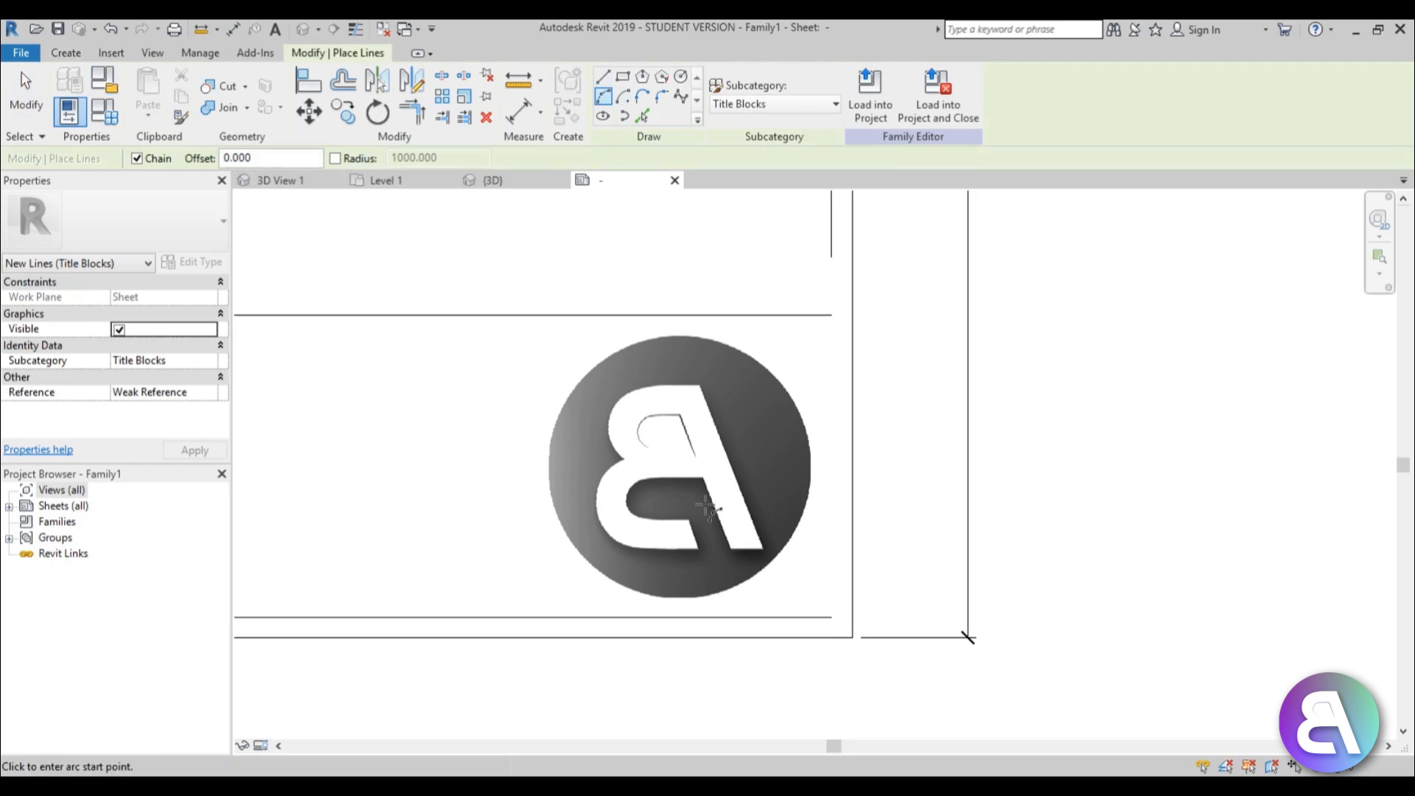
click(683, 617)
click(680, 315)
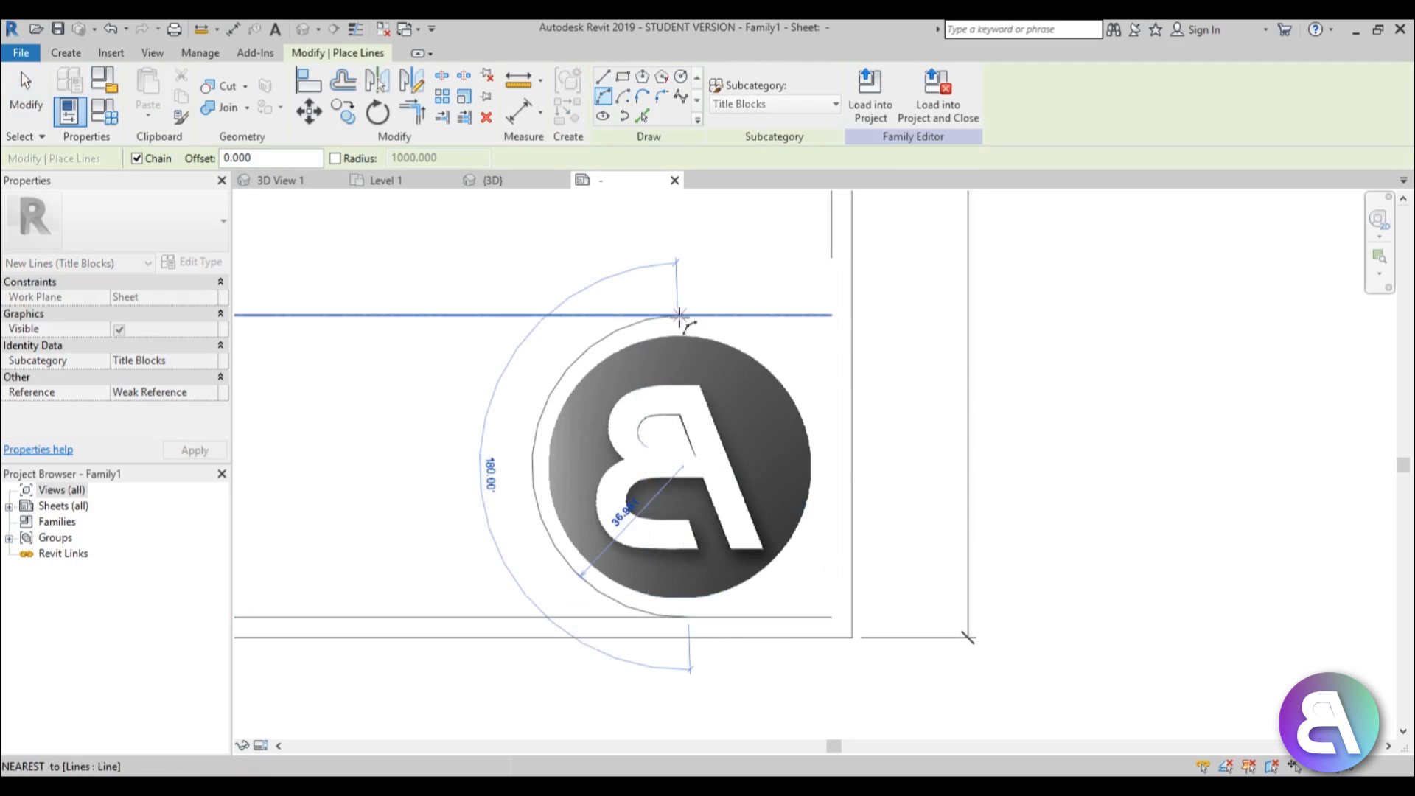
click(824, 440)
key(Escape)
key(Escape)
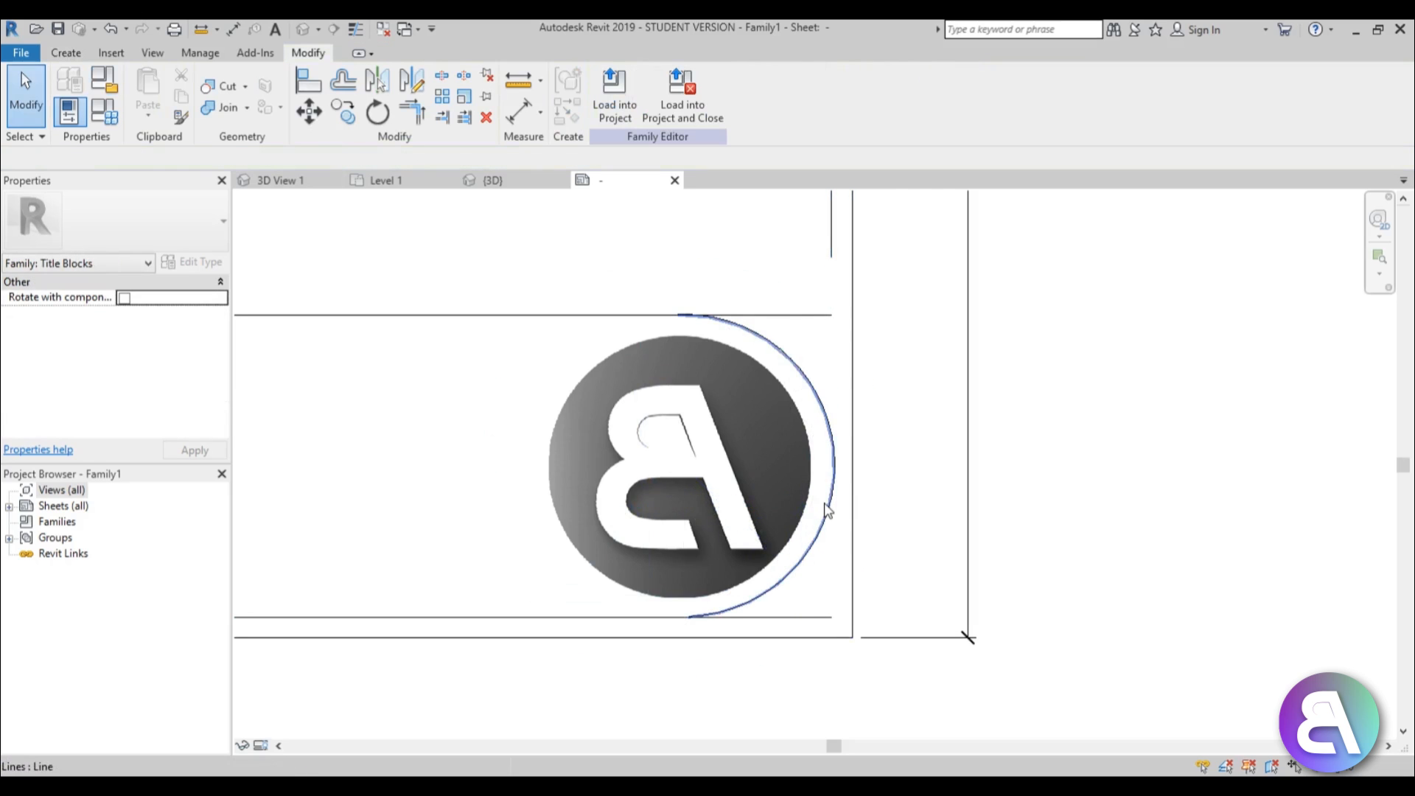
Shorten the horizontal lines above and below the logo so they end at the arc's endpoints.
click(817, 315)
drag(833, 319, 678, 315)
drag(831, 624, 693, 617)
click(798, 253)
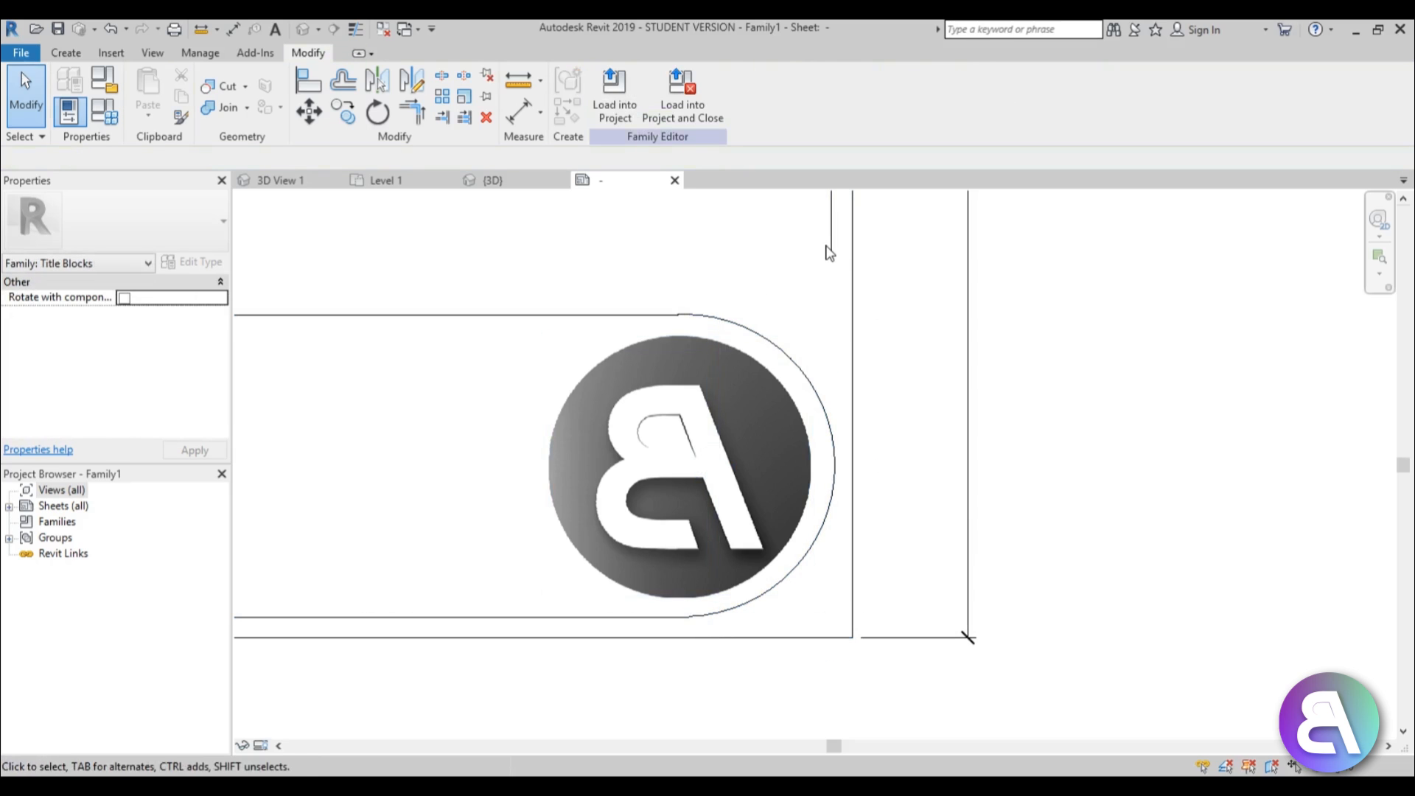
Extend the inner border's right vertical line down to the level of the horizontal line above the logo.
click(831, 251)
drag(831, 251, 831, 356)
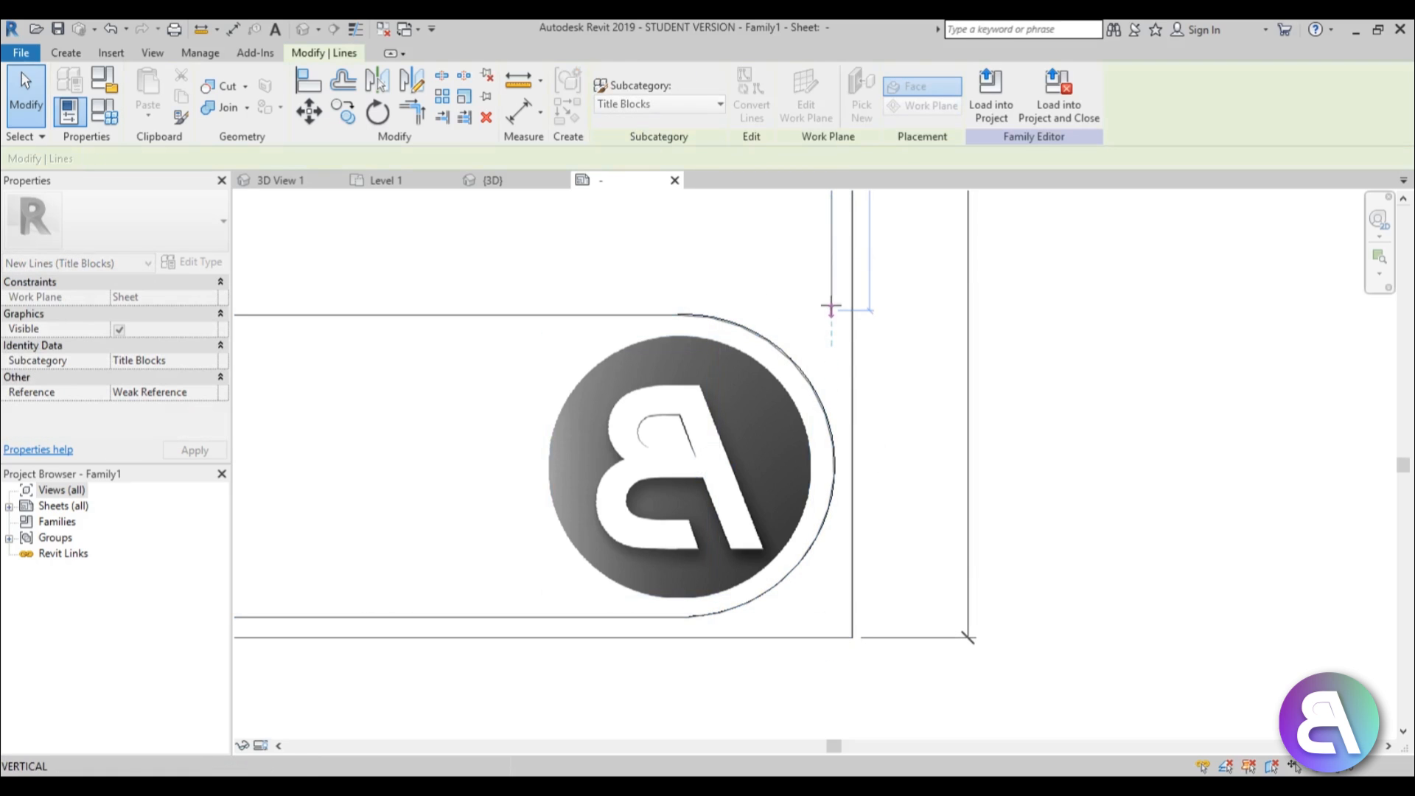
drag(830, 307, 830, 312)
click(925, 401)
Copy the title strip's upper horizontal line 8 mm down, with multiple copies enabled.
scroll(904, 338, down, 3)
middle_drag(903, 338, 857, 560)
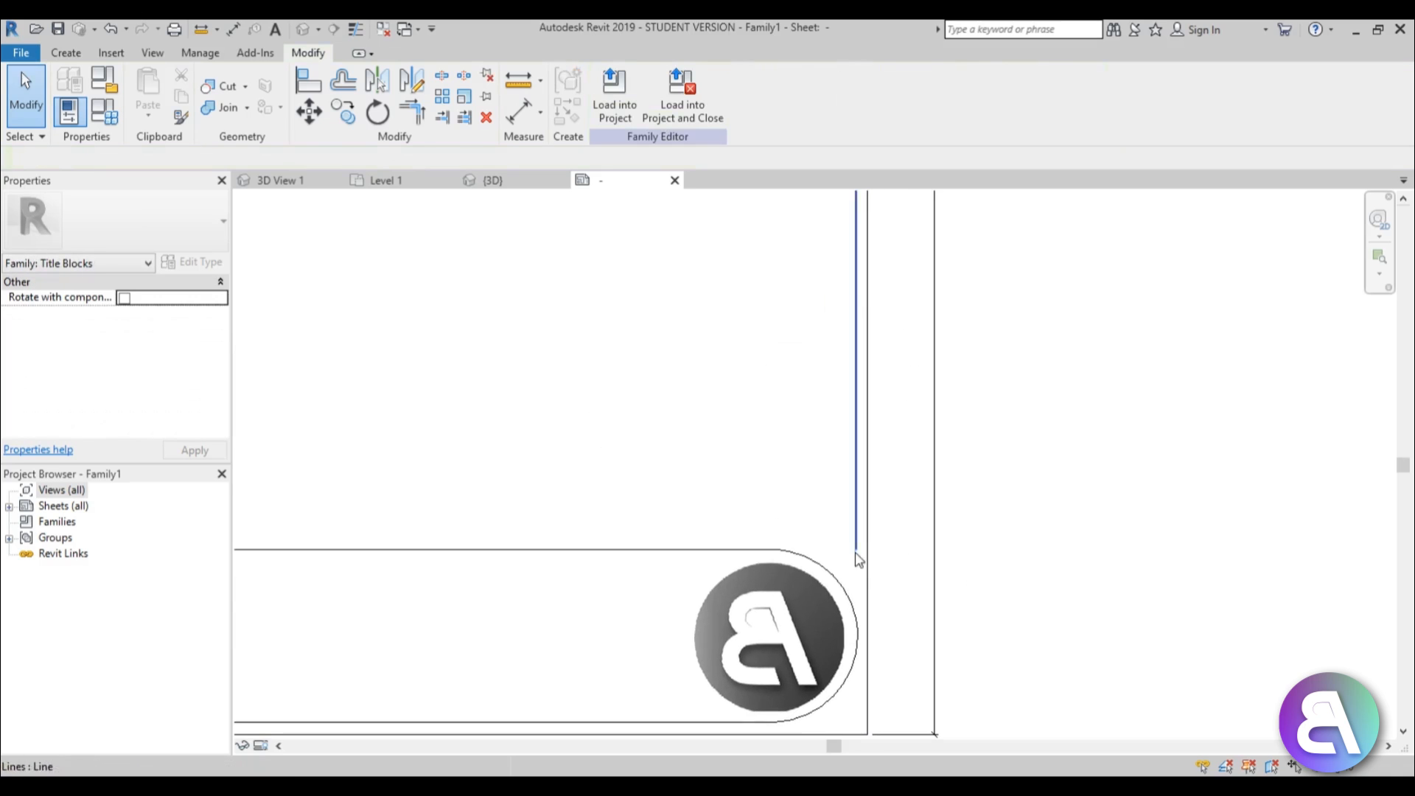
scroll(858, 560, down, 3)
scroll(814, 589, up, 1)
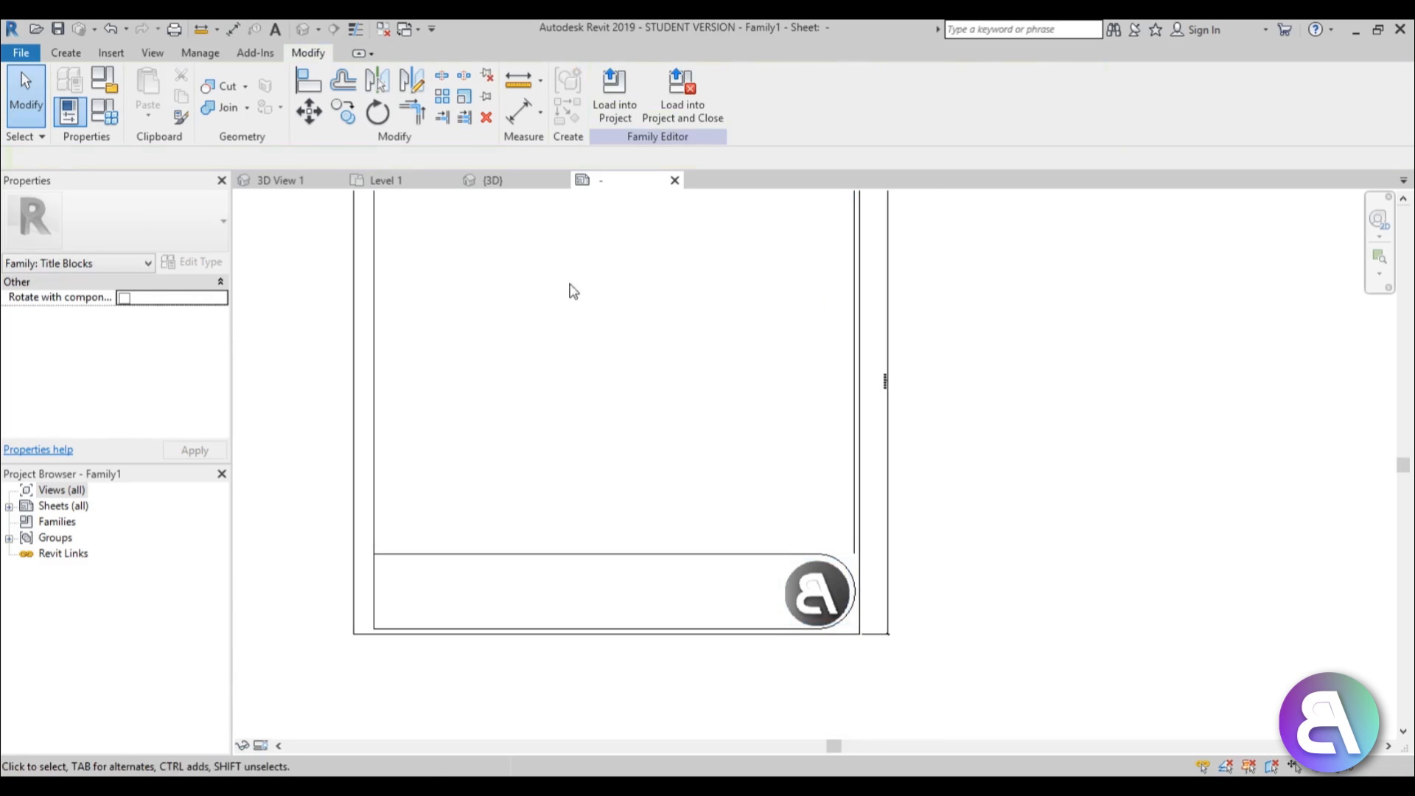
middle_drag(551, 474, 592, 432)
scroll(486, 571, up, 3)
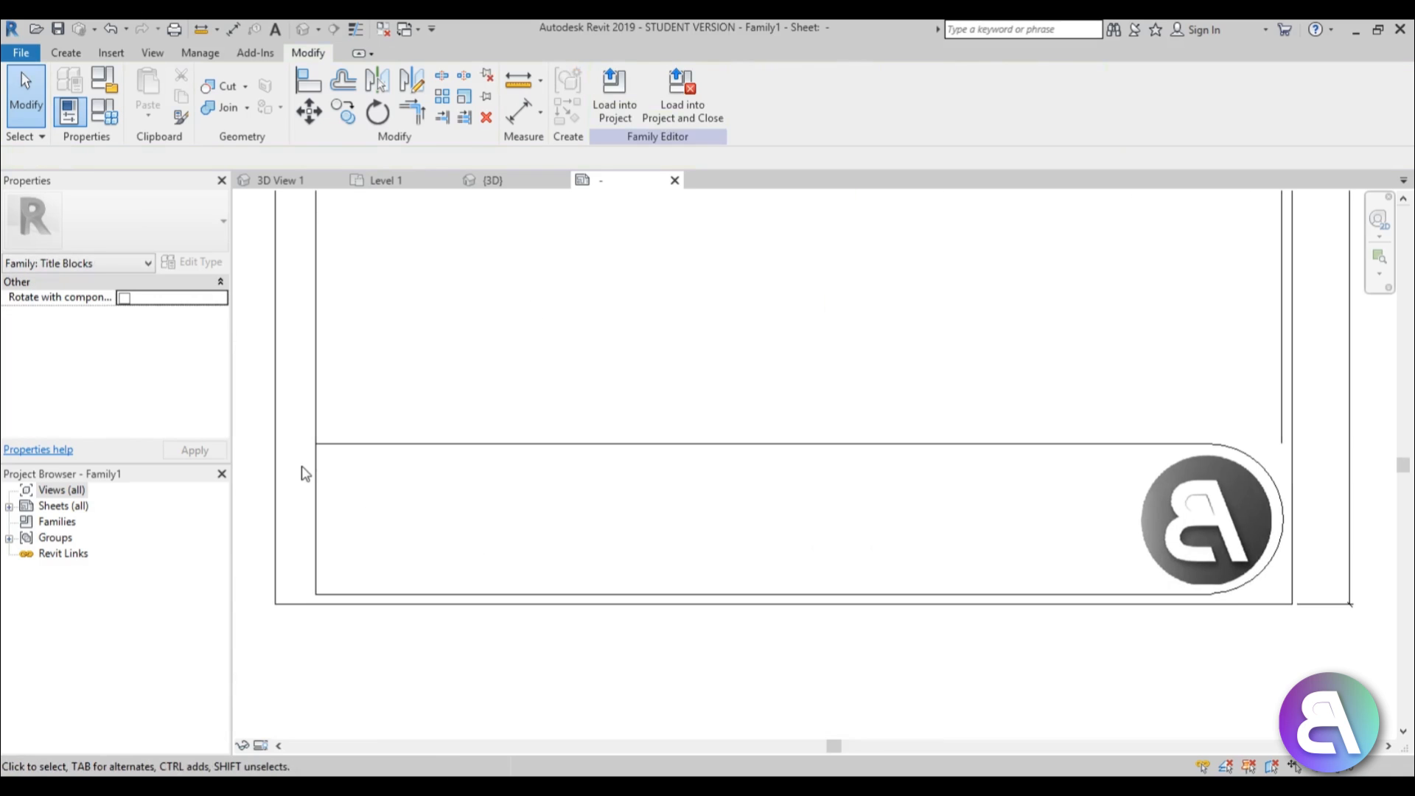
middle_drag(560, 541, 499, 537)
scroll(478, 471, up, 2)
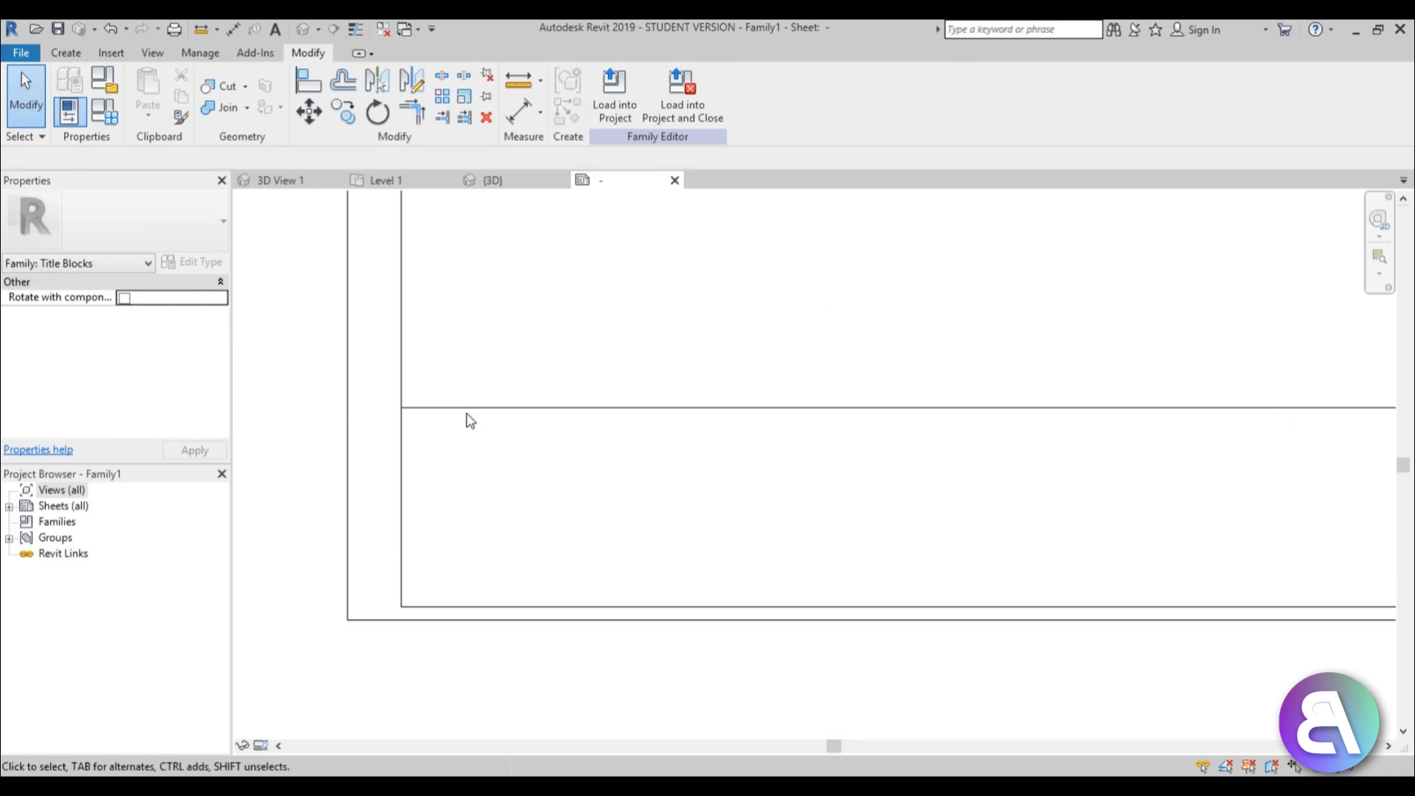
click(468, 409)
key(c)
key(o)
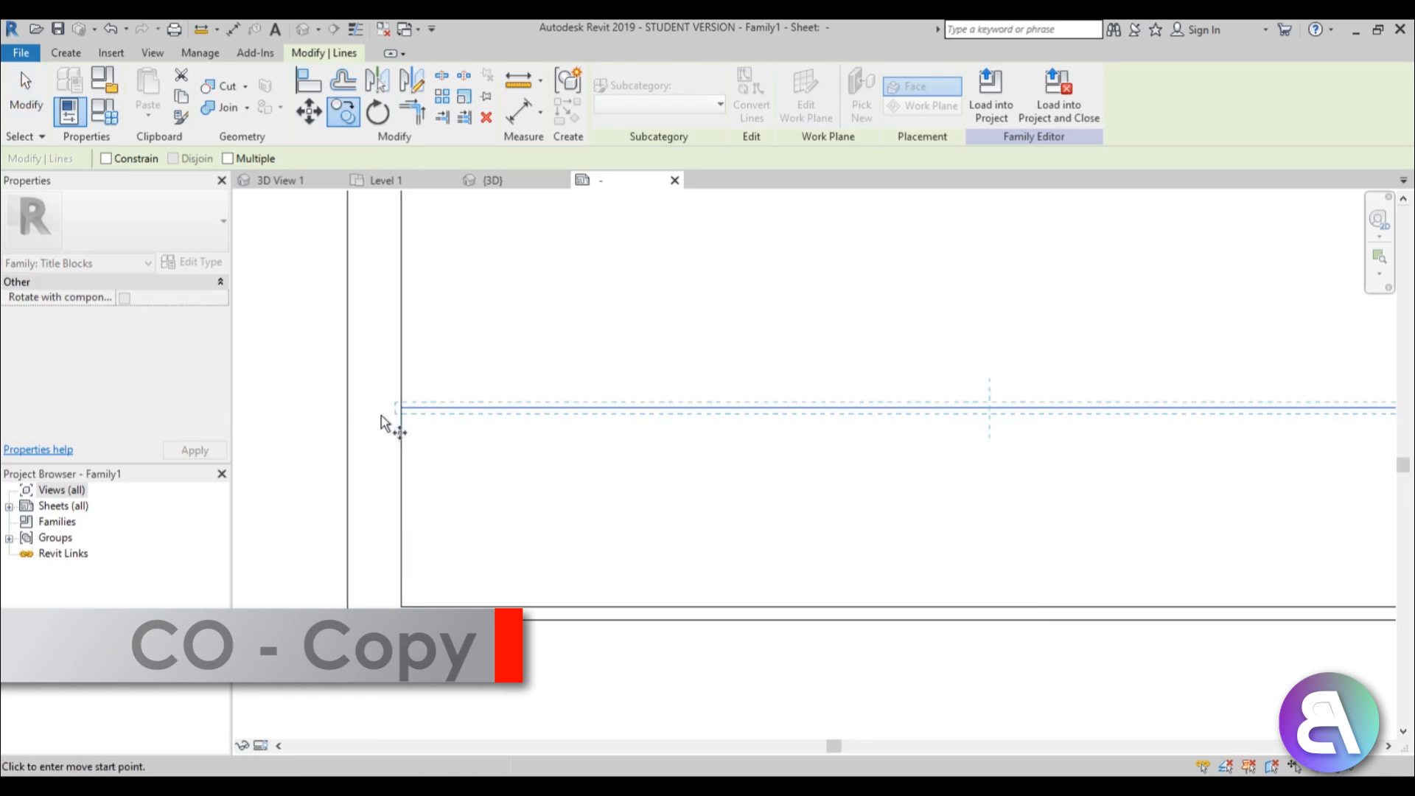
click(390, 407)
click(233, 158)
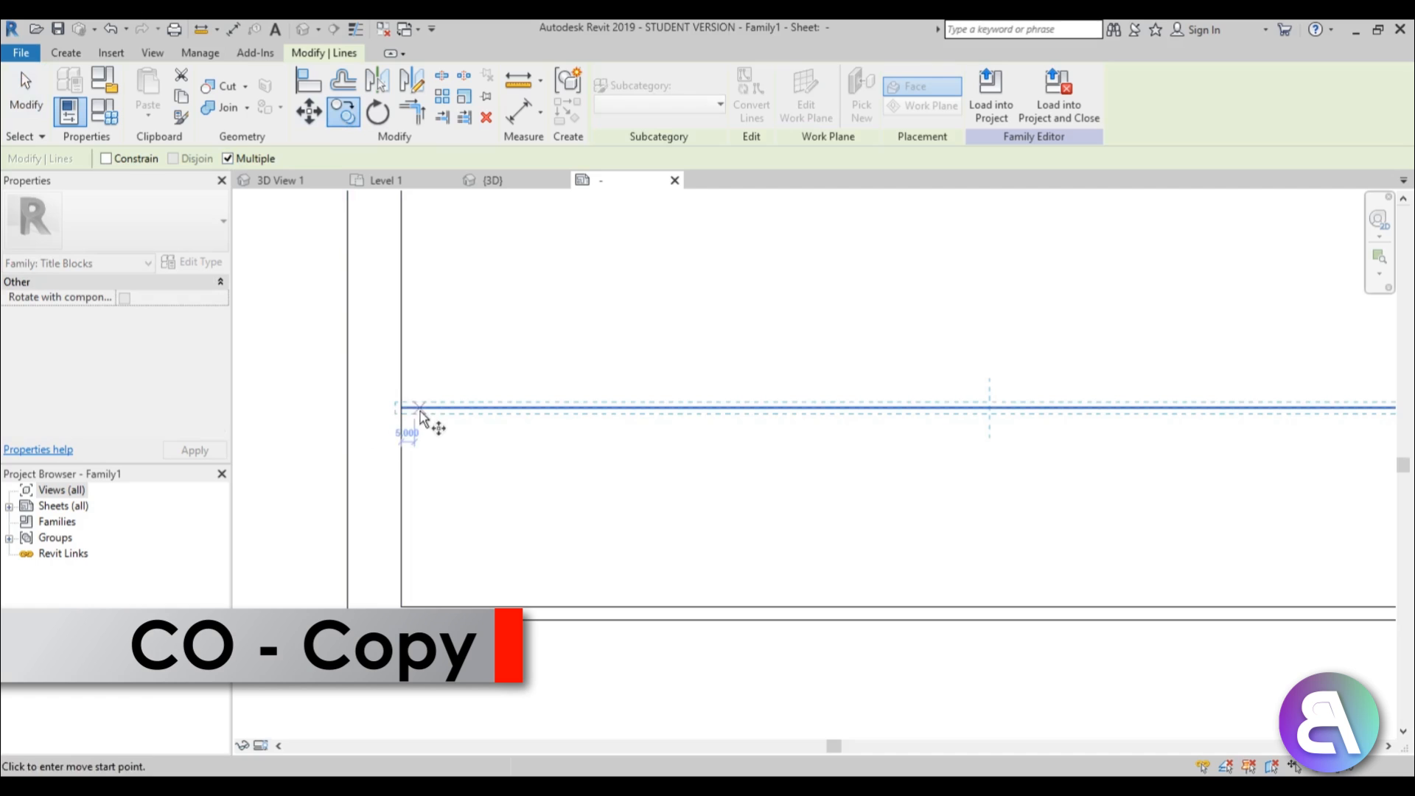
click(401, 408)
middle_drag(404, 748, 411, 539)
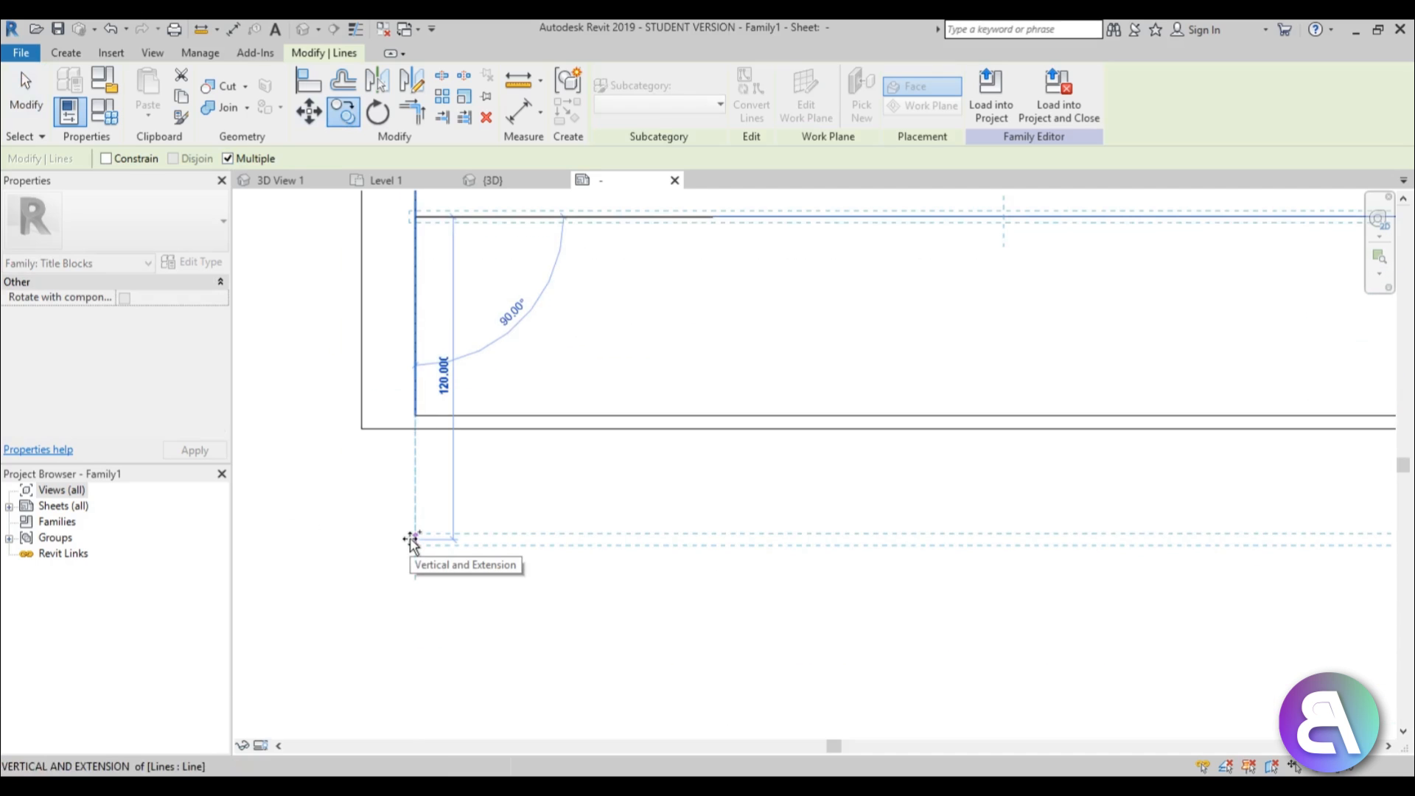
click(411, 539)
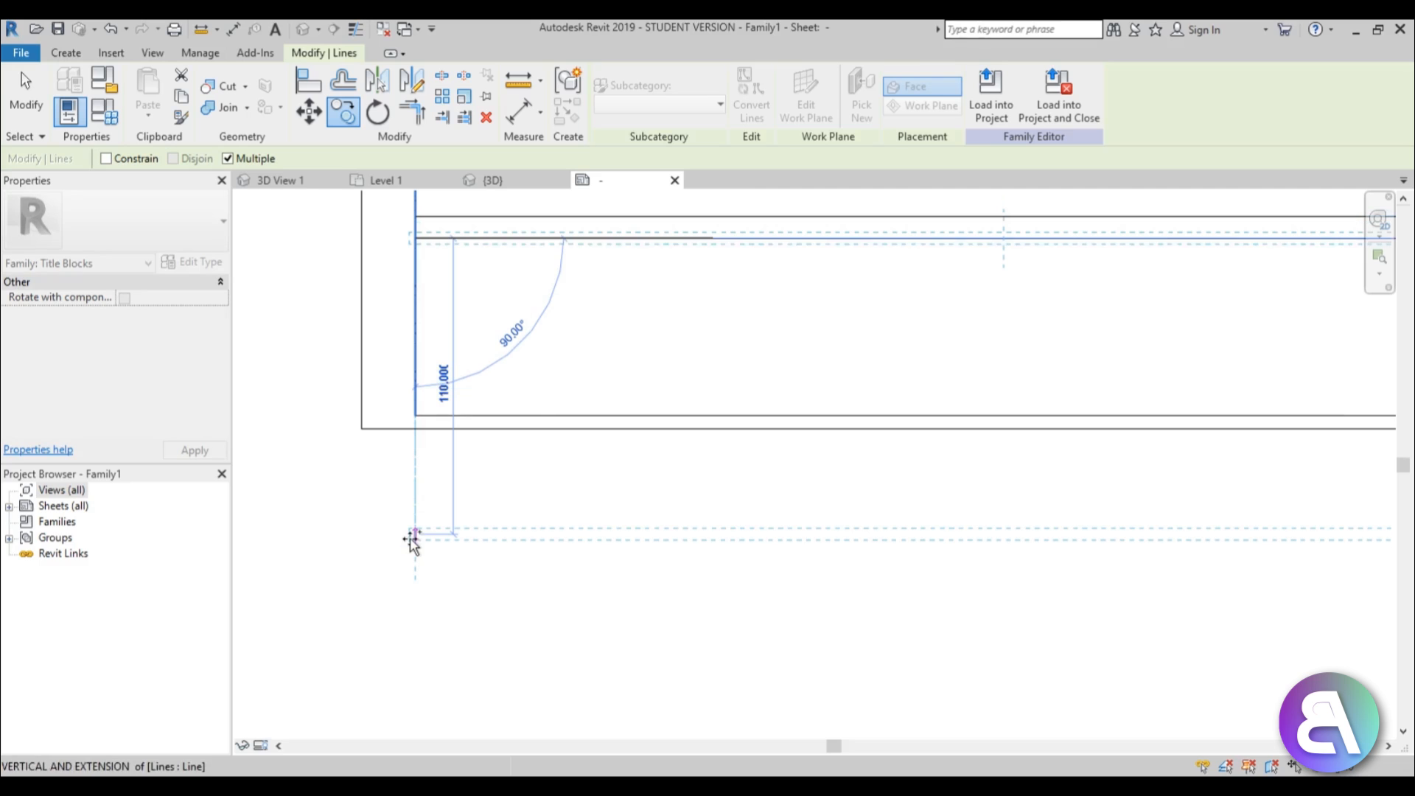
Add six more copies of the horizontal line below the first copy at 8 mm spacing.
text(8)
key(Return)
click(411, 540)
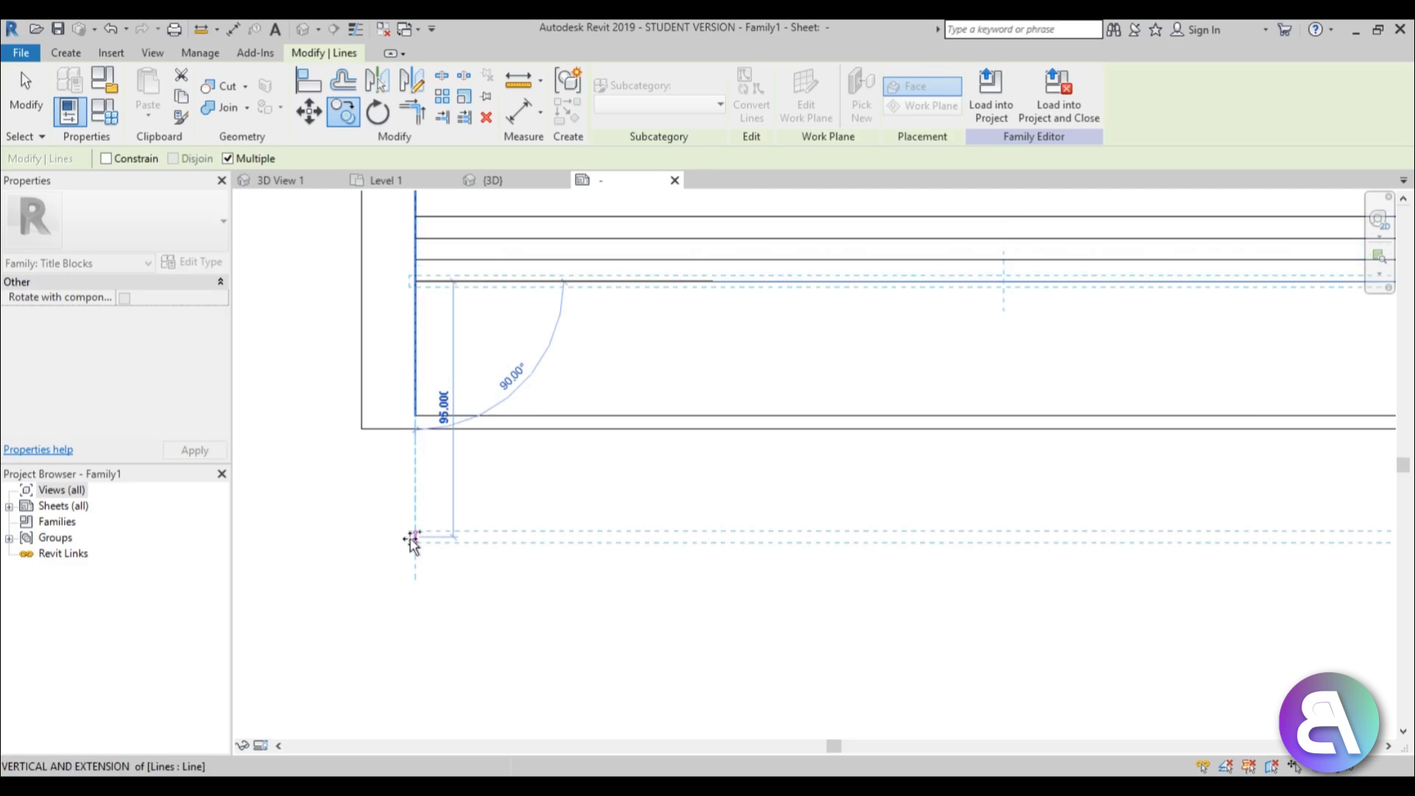
text(8)
key(Return)
click(411, 539)
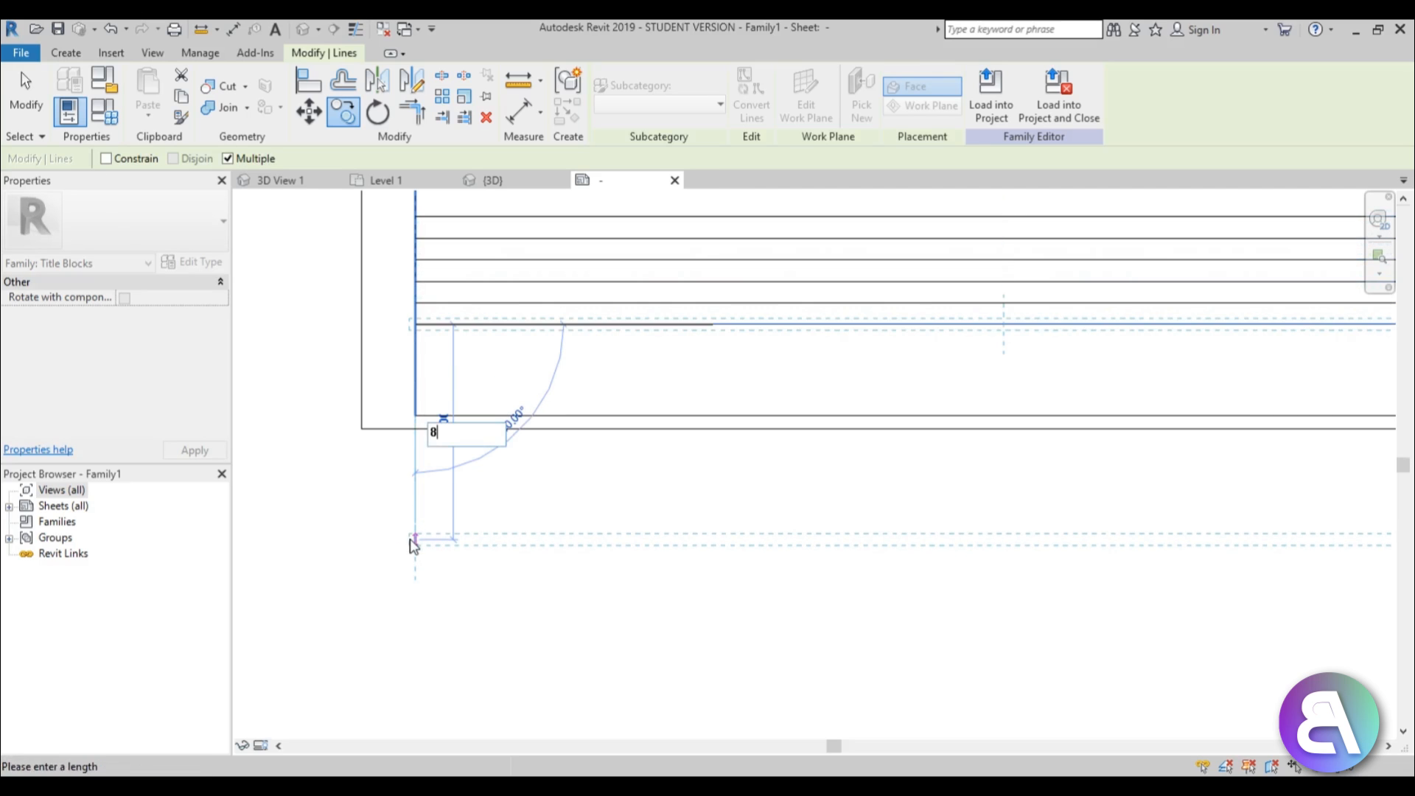
text(8)
key(Return)
text(8)
key(Return)
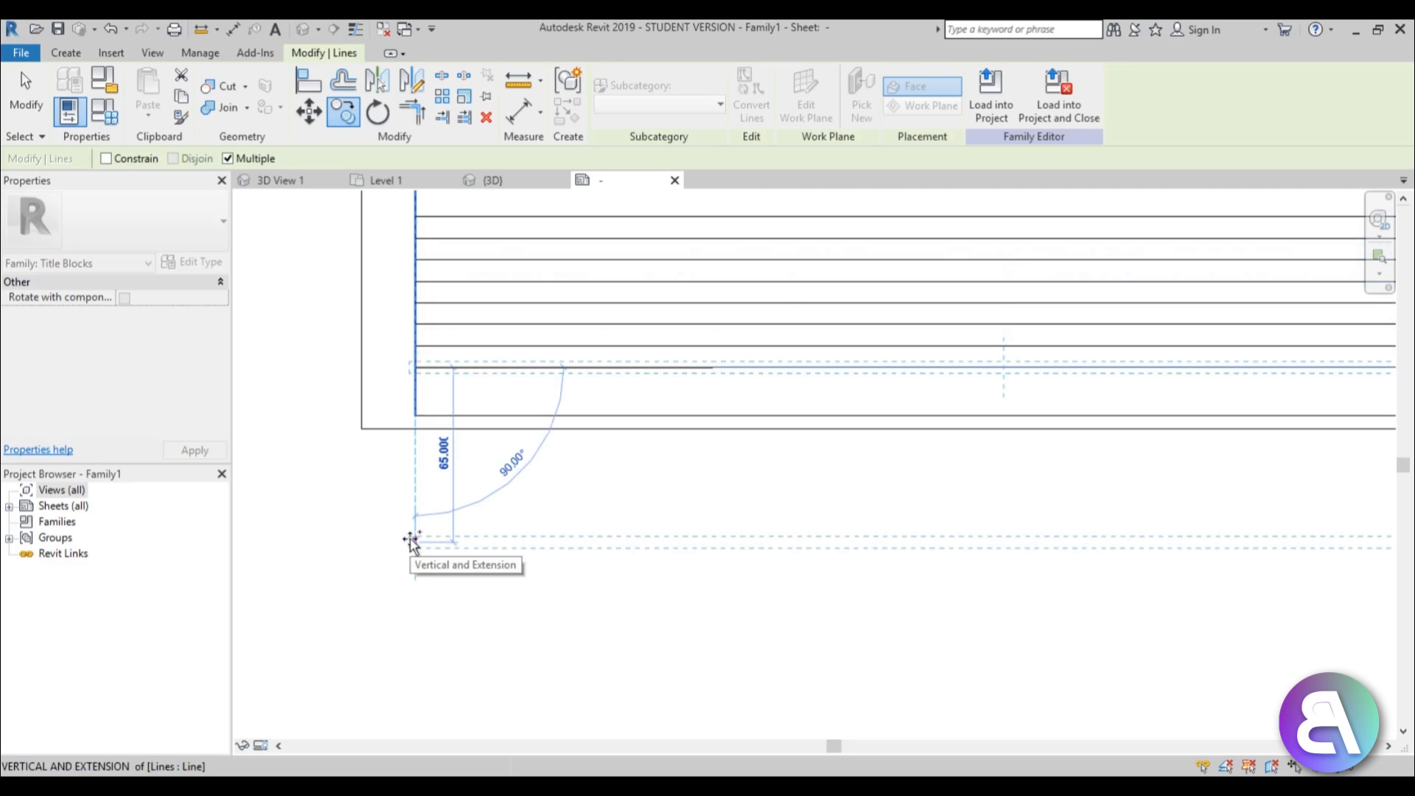
key(Escape)
key(Escape)
scroll(464, 486, down, 3)
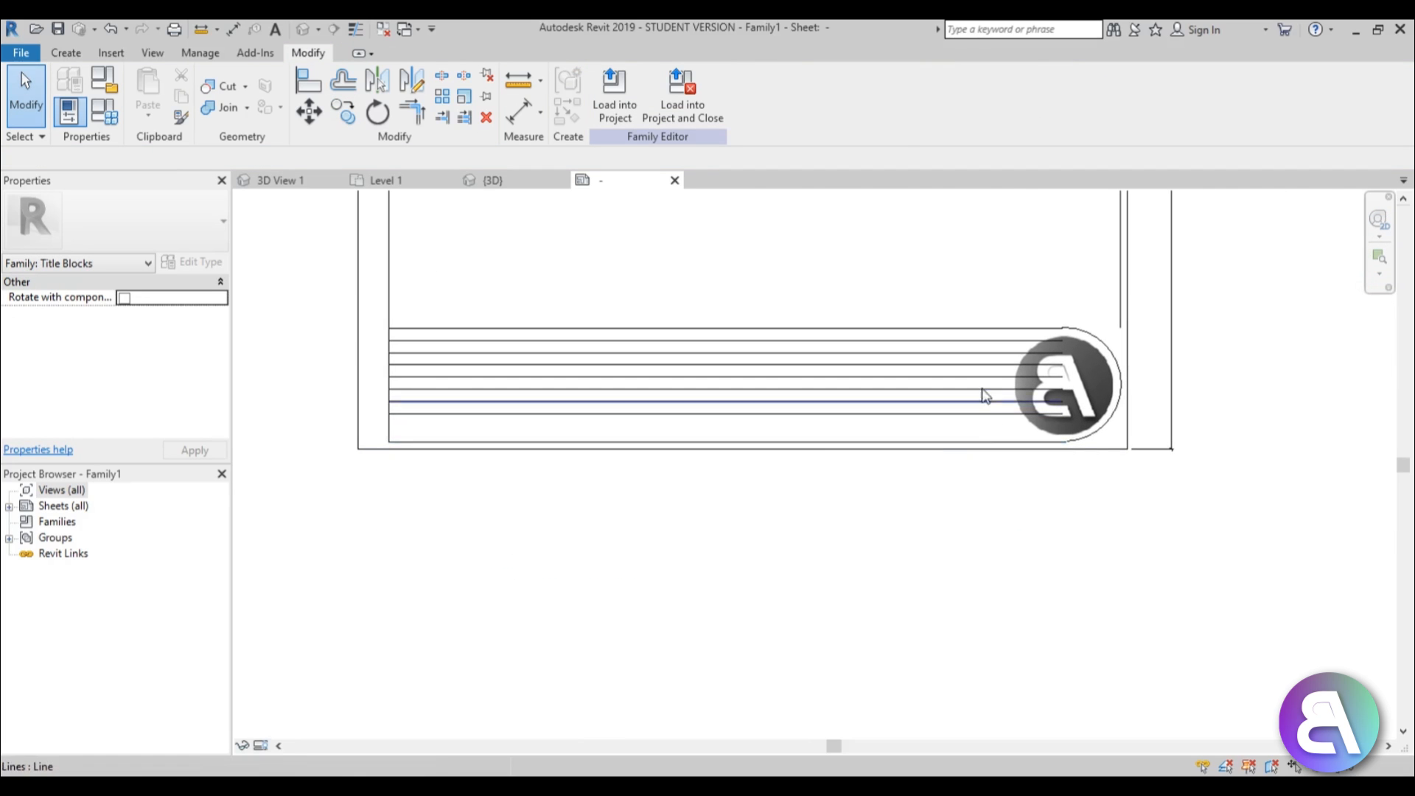
Shorten the four upper ruled lines so they stop short of the logo, along the arc's extended circle.
scroll(984, 396, up, 5)
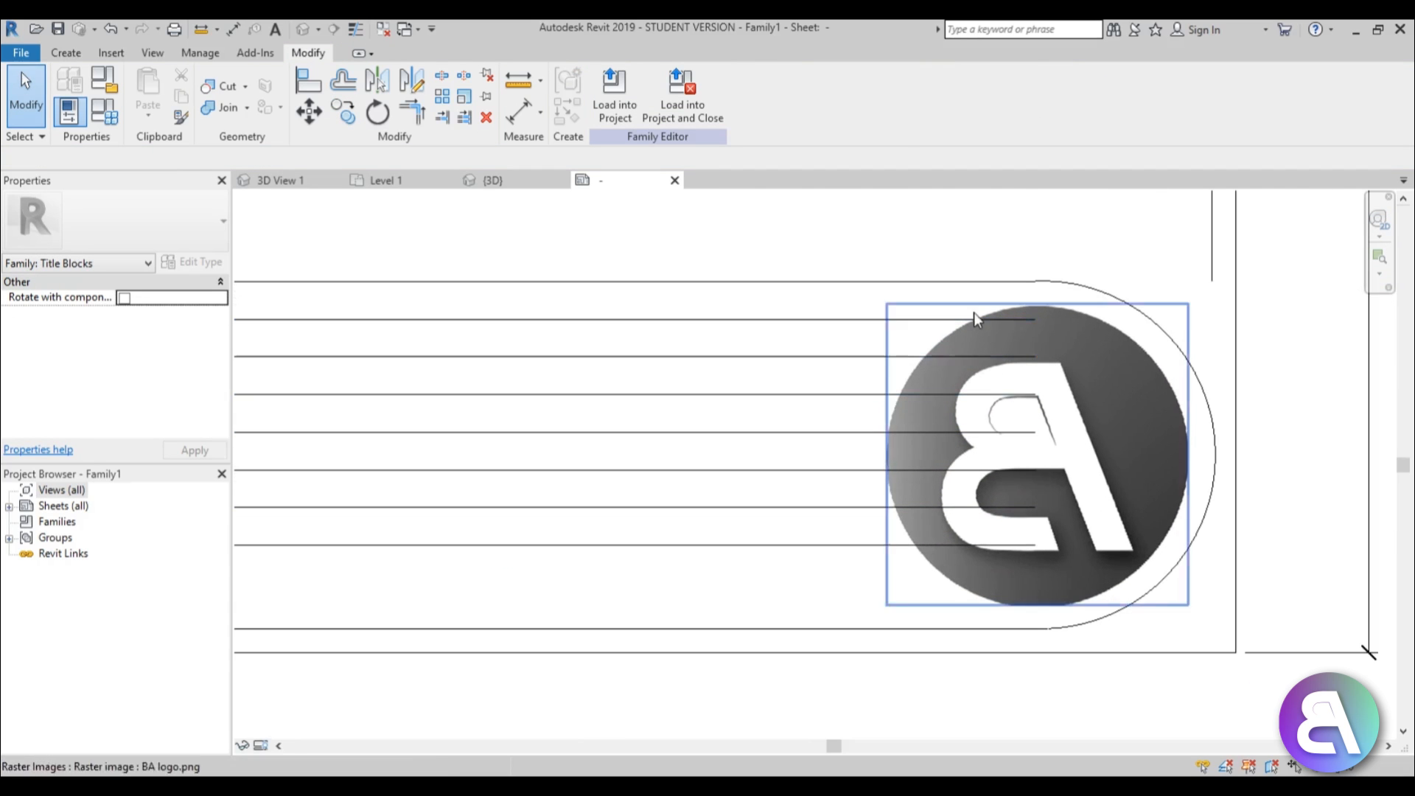
click(974, 317)
key(Escape)
click(866, 319)
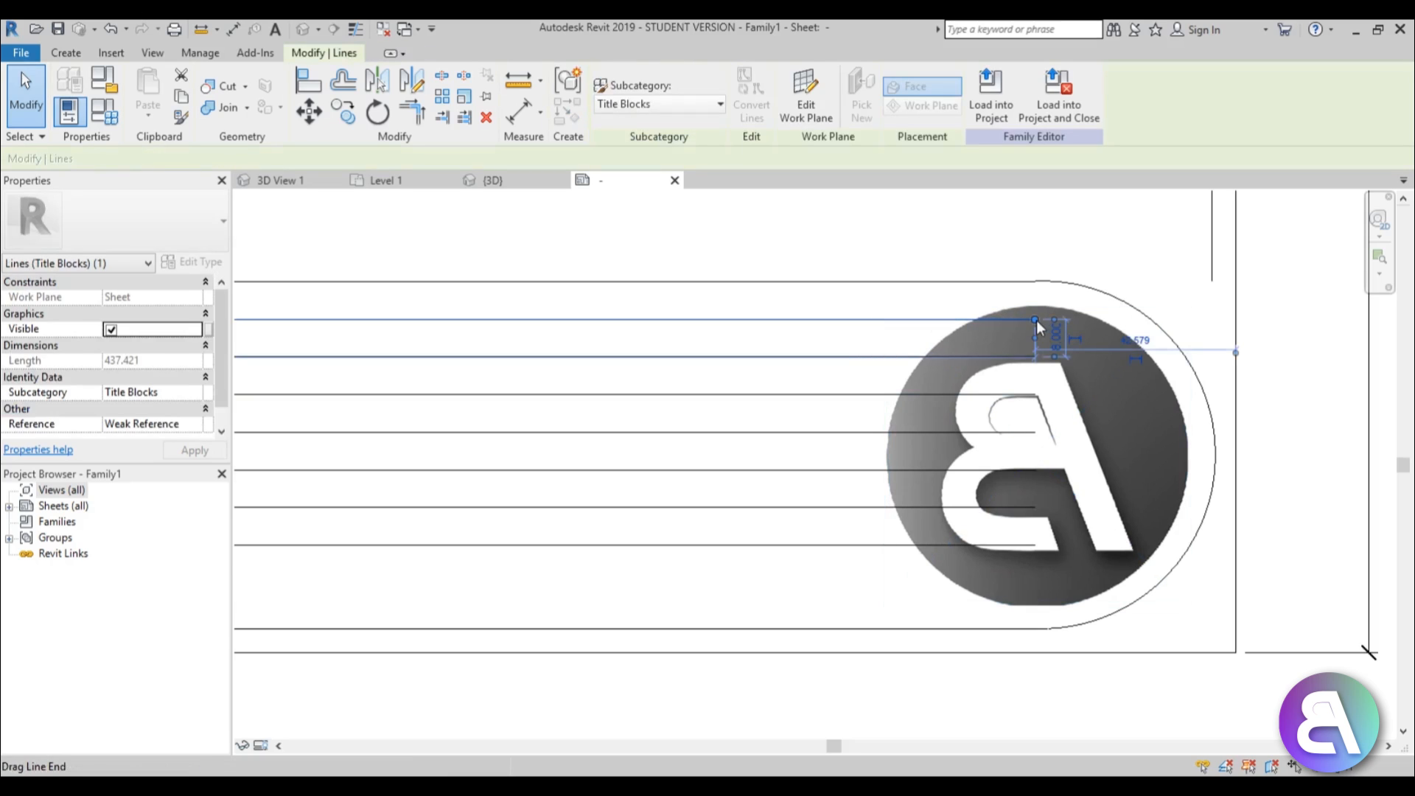
drag(1034, 320, 933, 319)
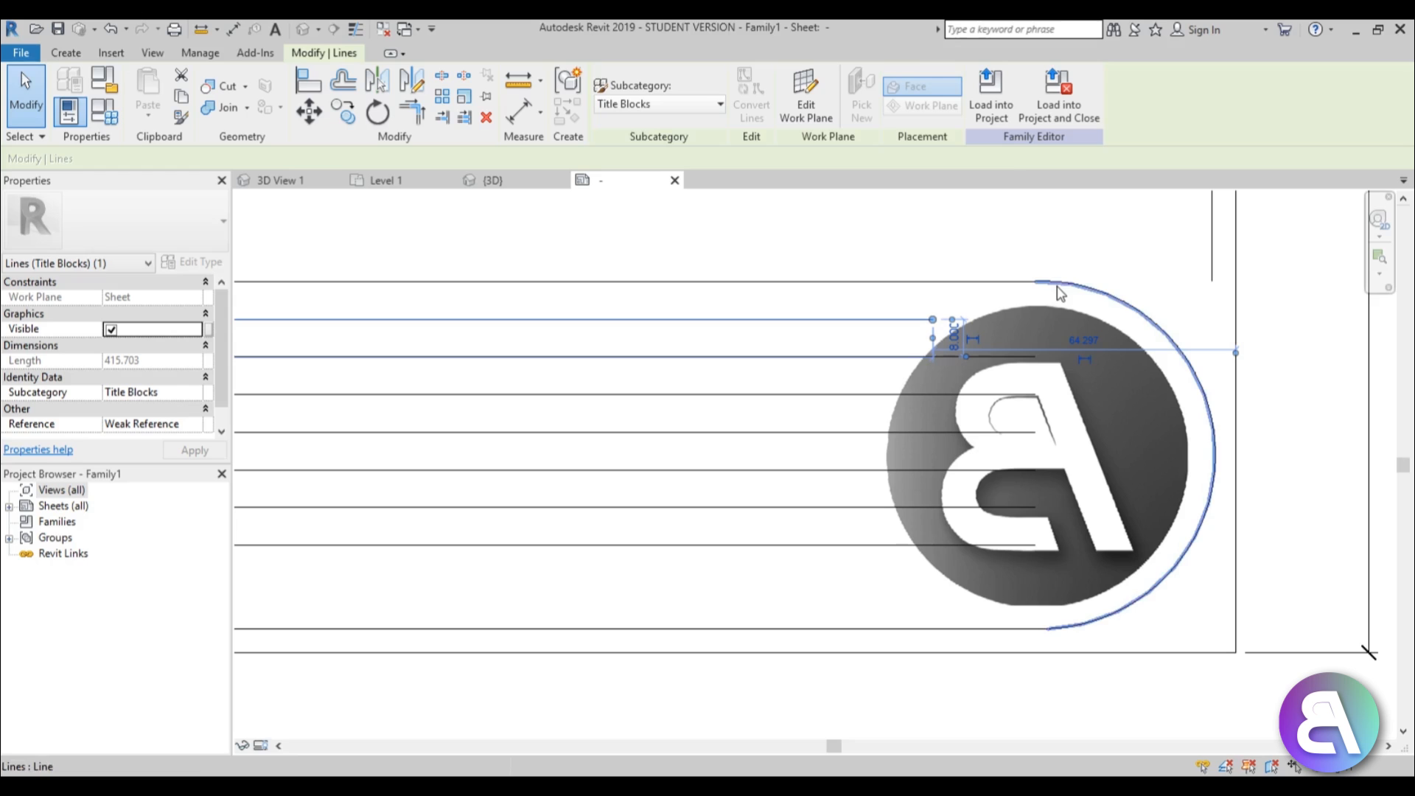
click(888, 357)
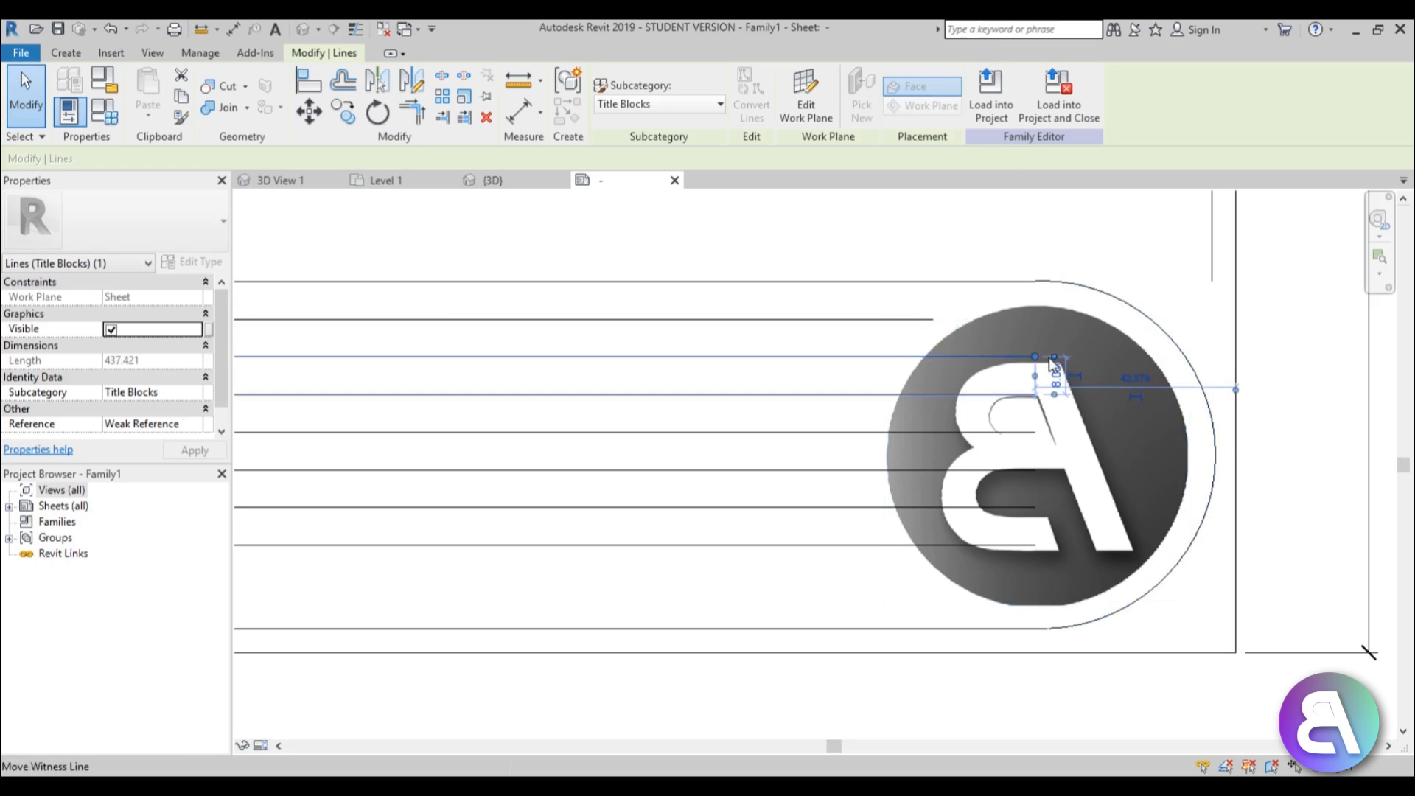
drag(1035, 357, 898, 356)
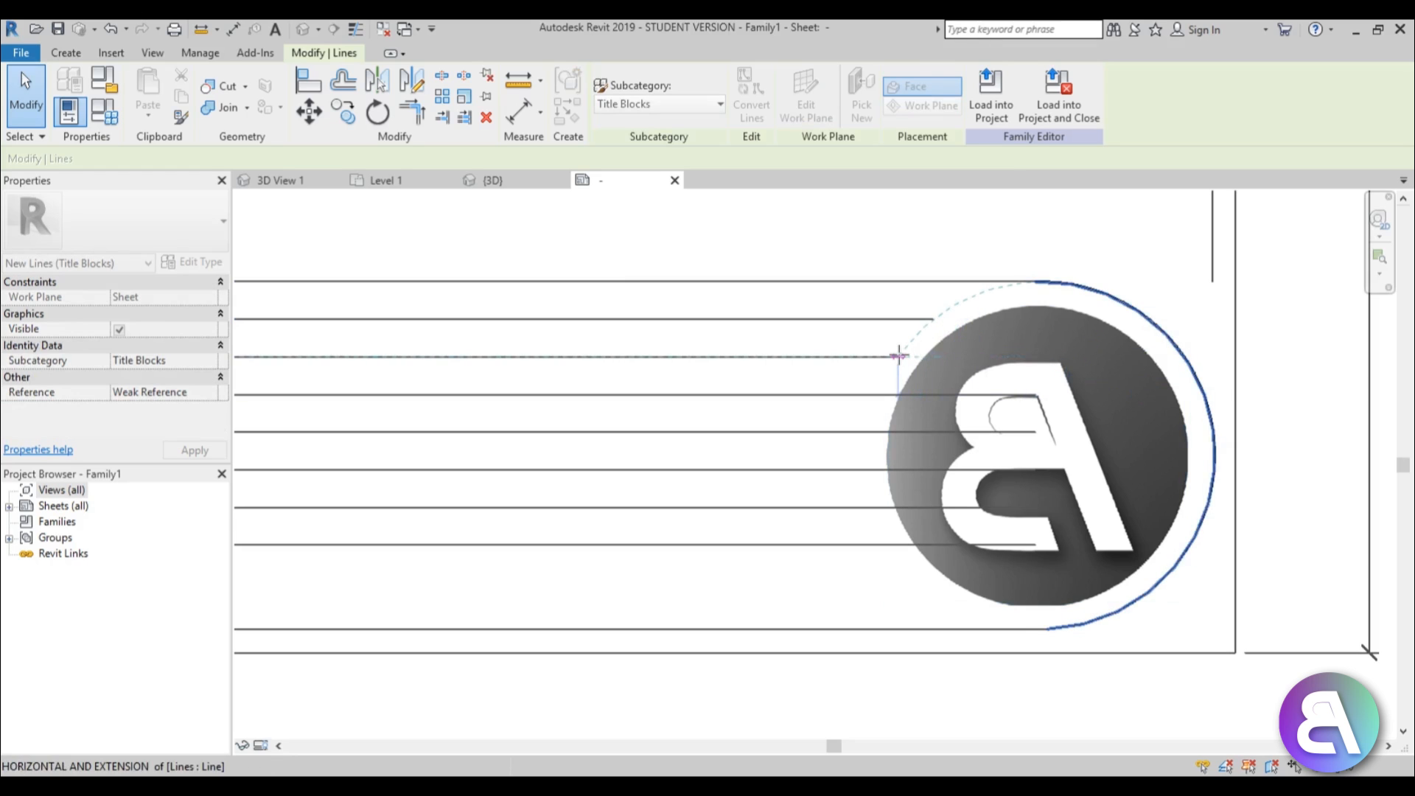
click(858, 395)
drag(1036, 396, 869, 431)
click(837, 432)
Shorten the three lower ruled lines so they also end on the arc's extended circle around the logo.
click(830, 470)
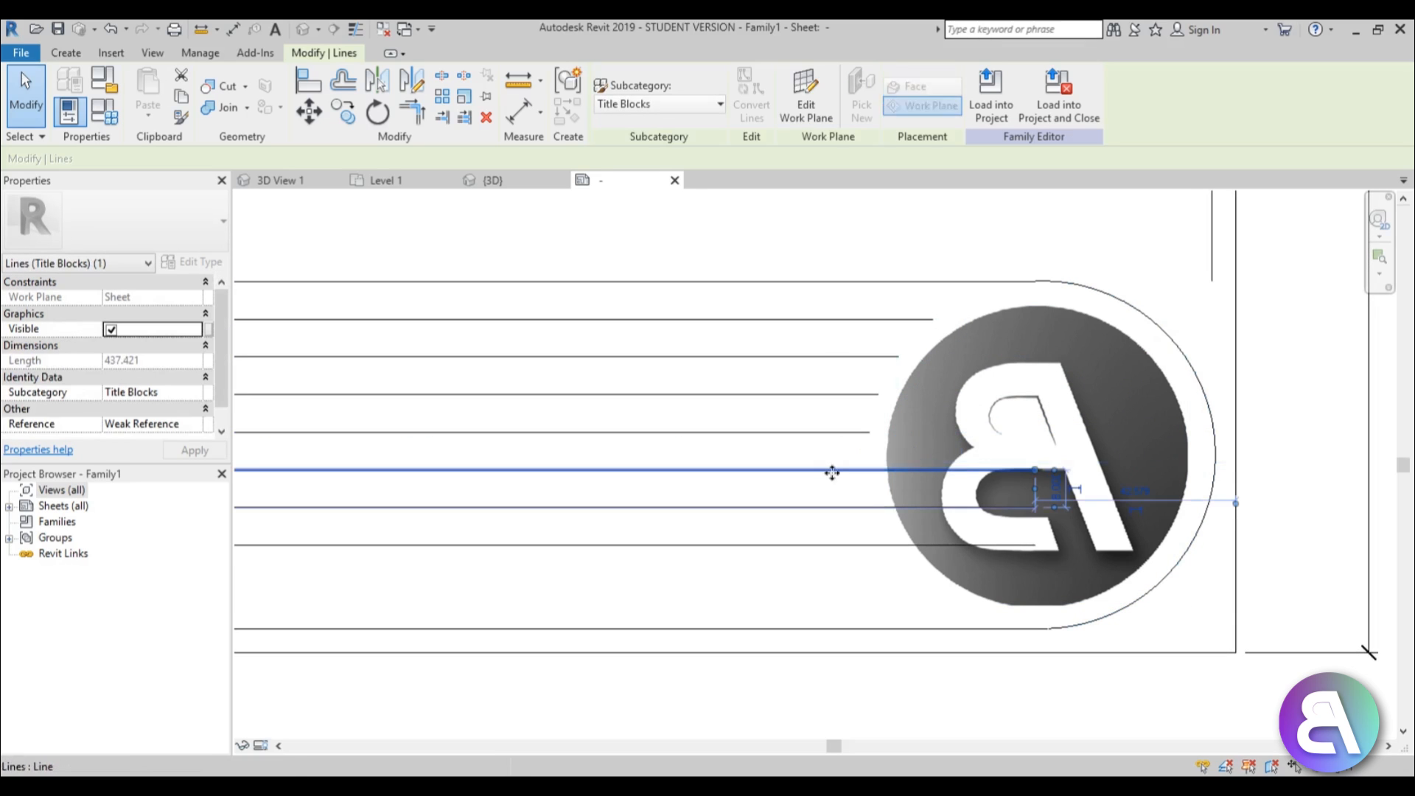
drag(1044, 476, 869, 470)
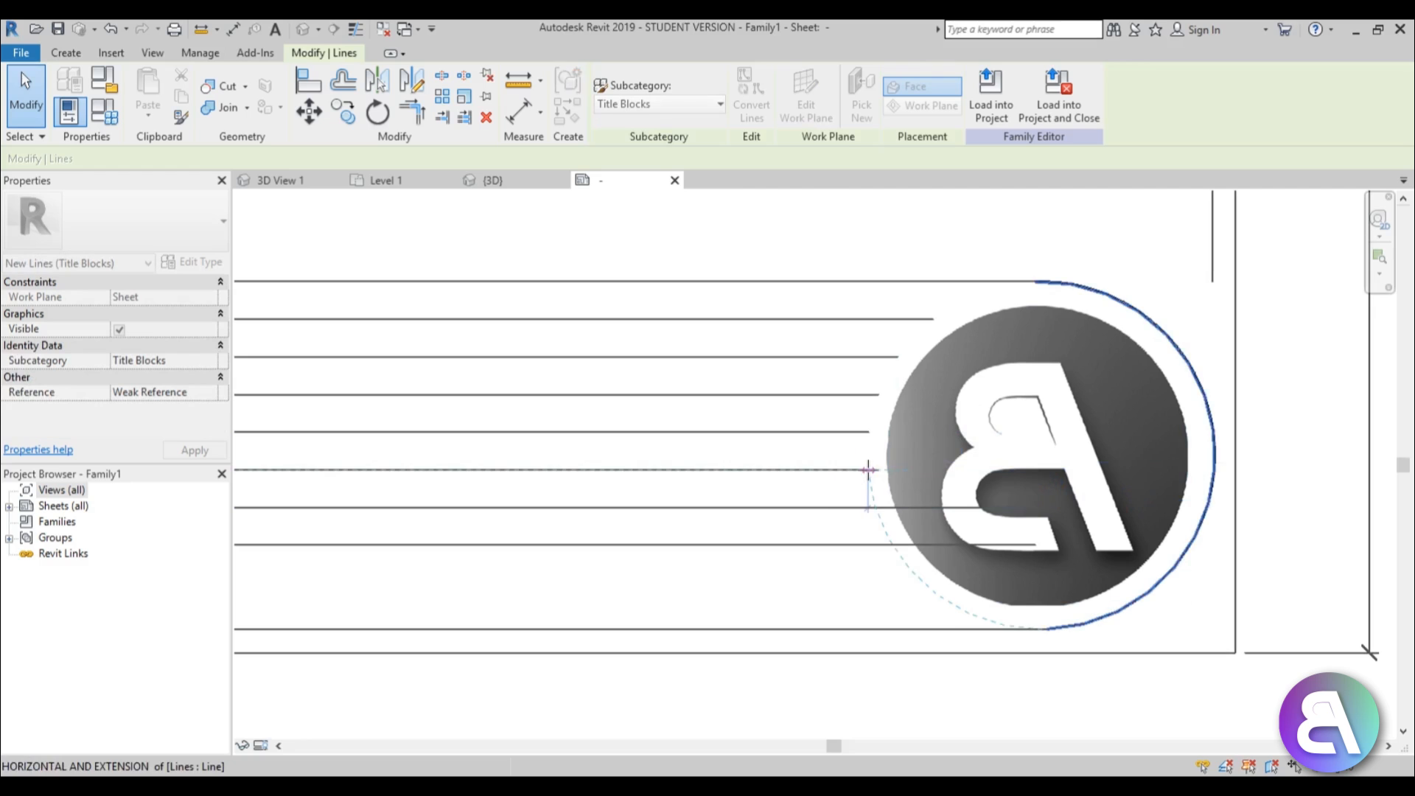
click(838, 507)
drag(982, 507, 875, 507)
click(869, 545)
drag(1036, 545, 893, 544)
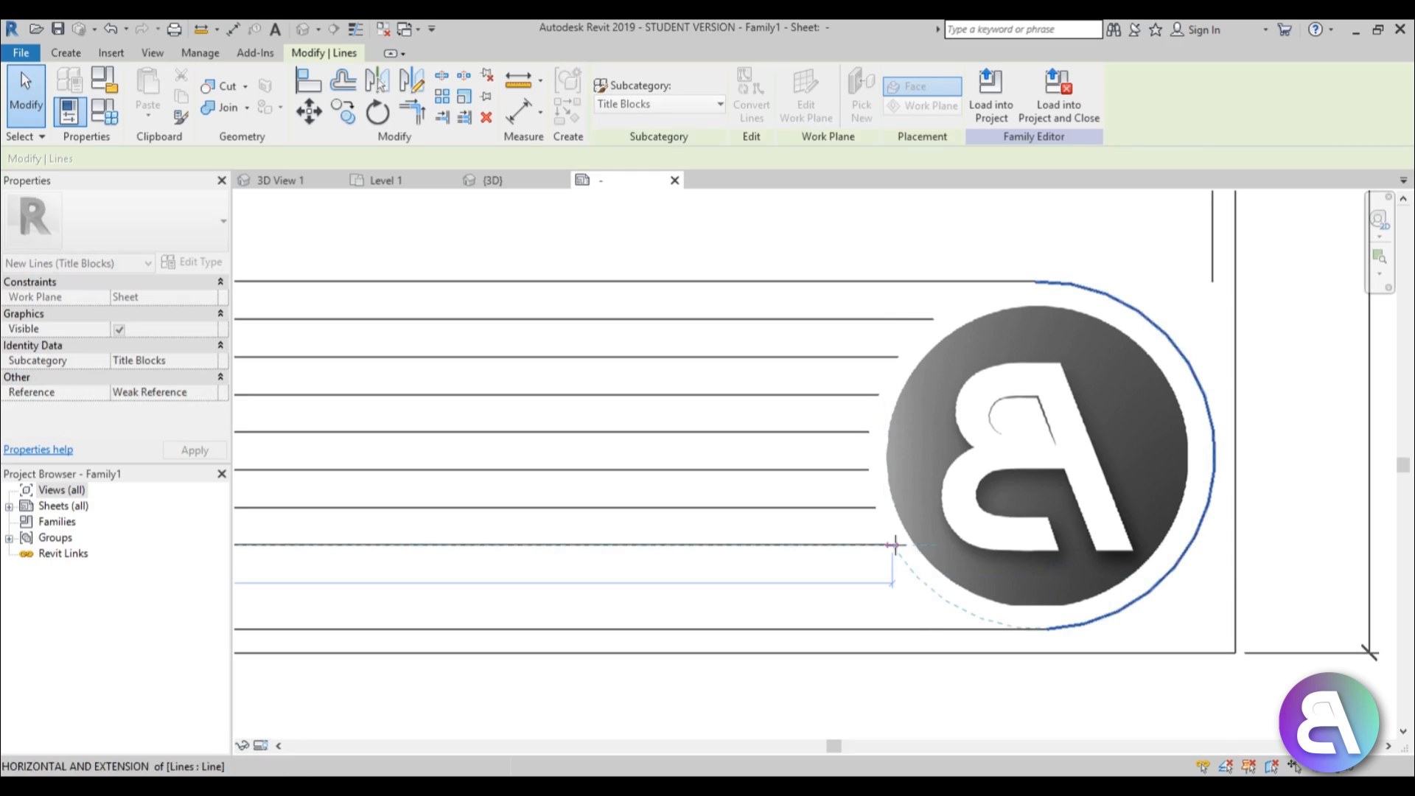
scroll(968, 424, down, 2)
scroll(967, 424, down, 1)
middle_drag(968, 424, 994, 441)
click(868, 290)
scroll(871, 292, down, 3)
middle_drag(900, 316, 955, 348)
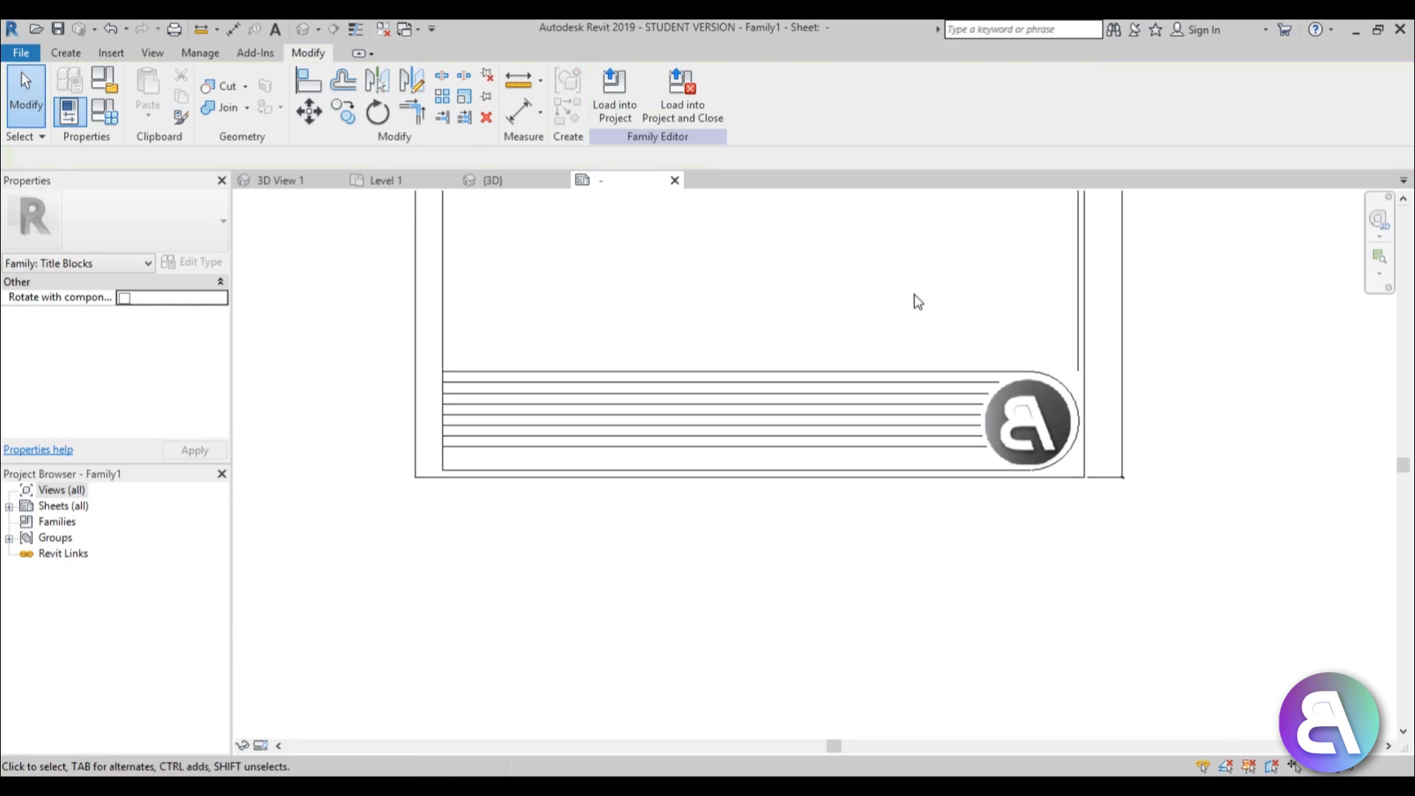
Start a text note for the title strip and duplicate the 8mm text type as 3mm.
middle_drag(667, 374, 702, 376)
scroll(586, 352, up, 1)
middle_drag(558, 344, 452, 375)
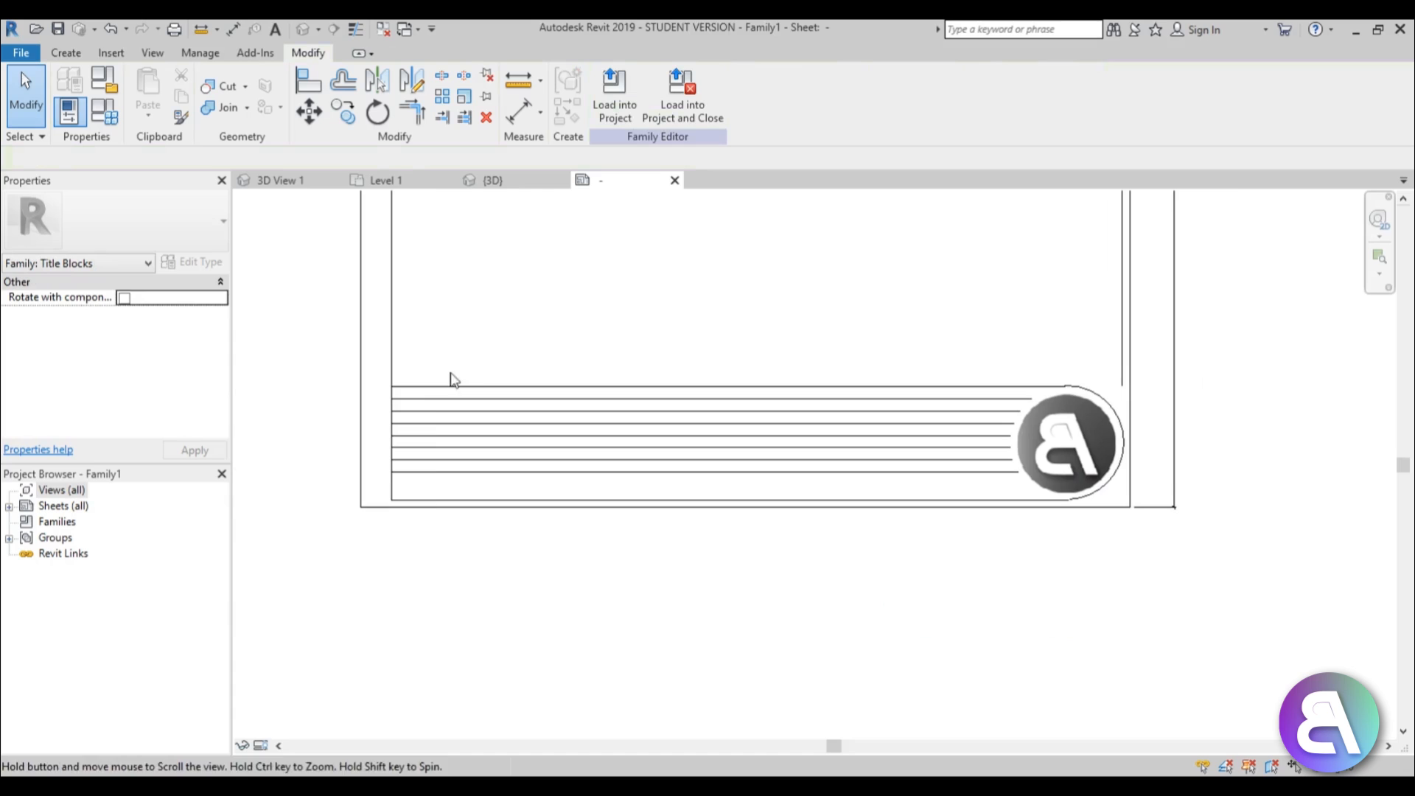
scroll(398, 376, up, 2)
scroll(393, 407, up, 1)
click(80, 53)
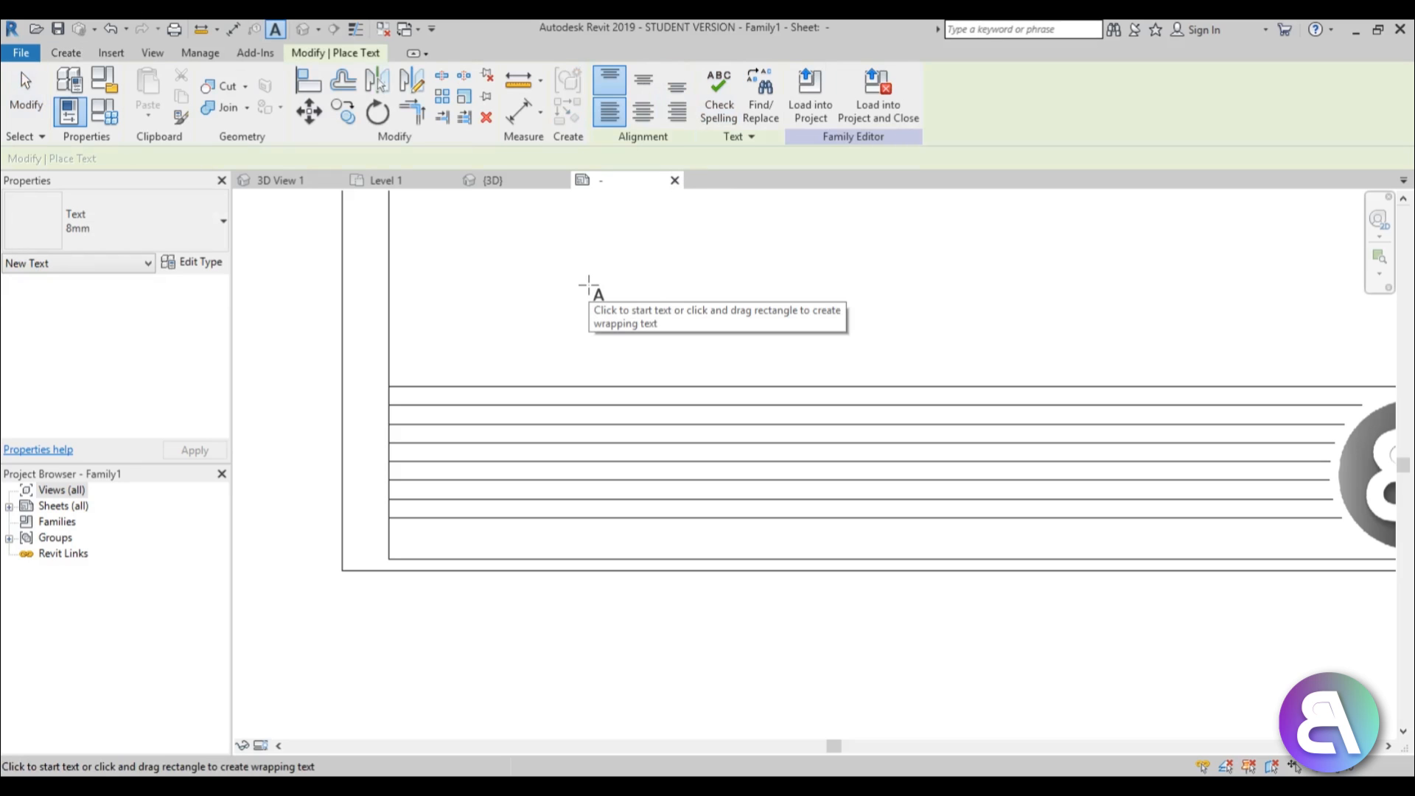
click(180, 245)
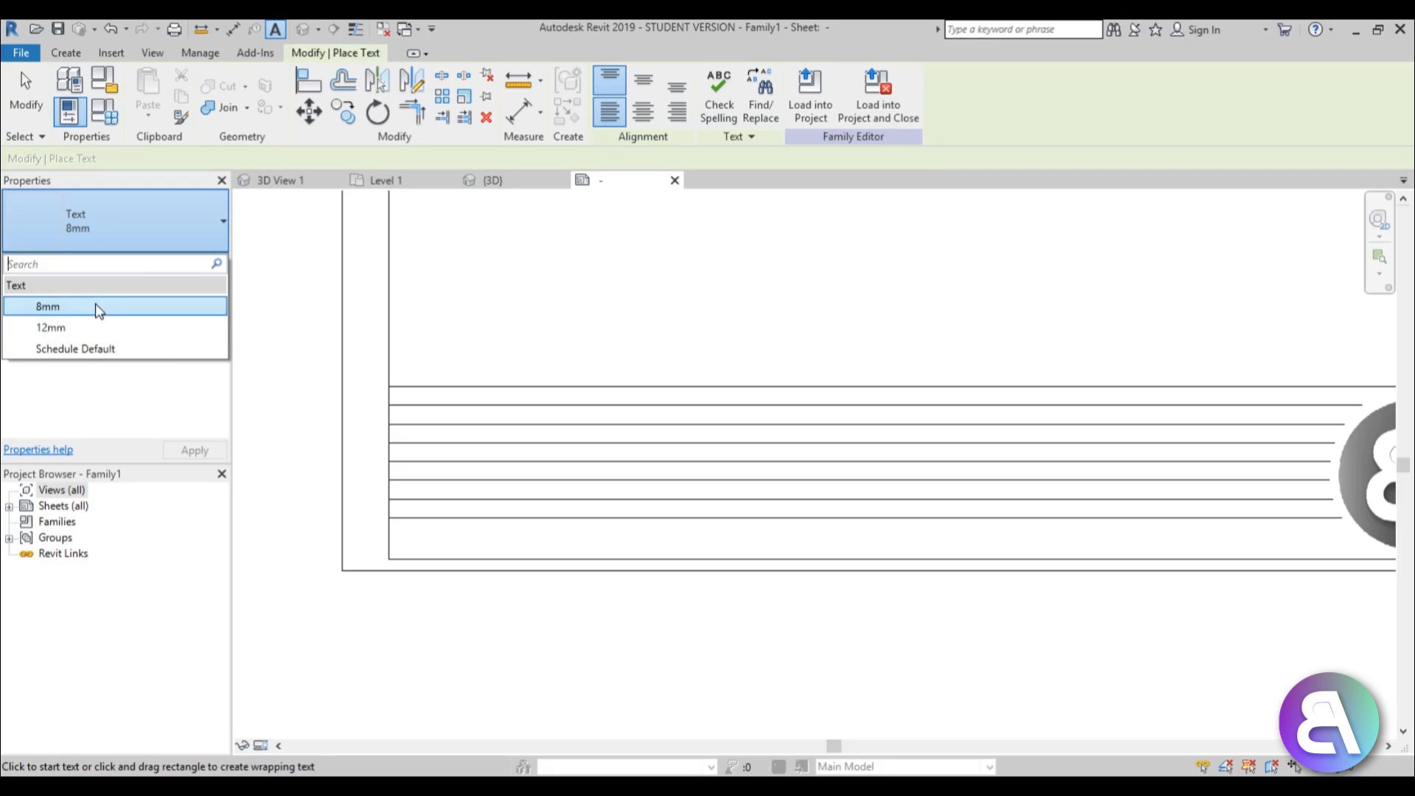
click(126, 233)
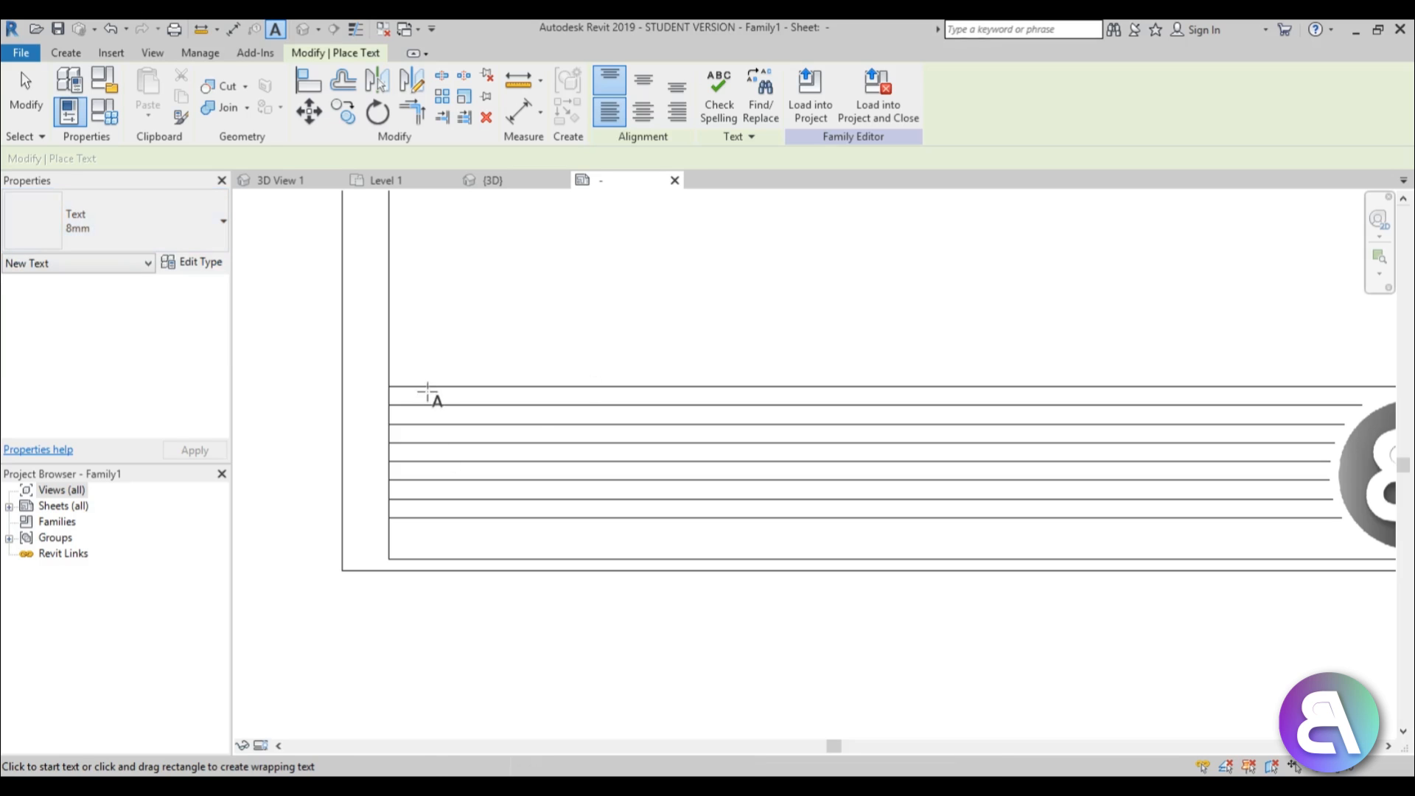
scroll(428, 395, up, 3)
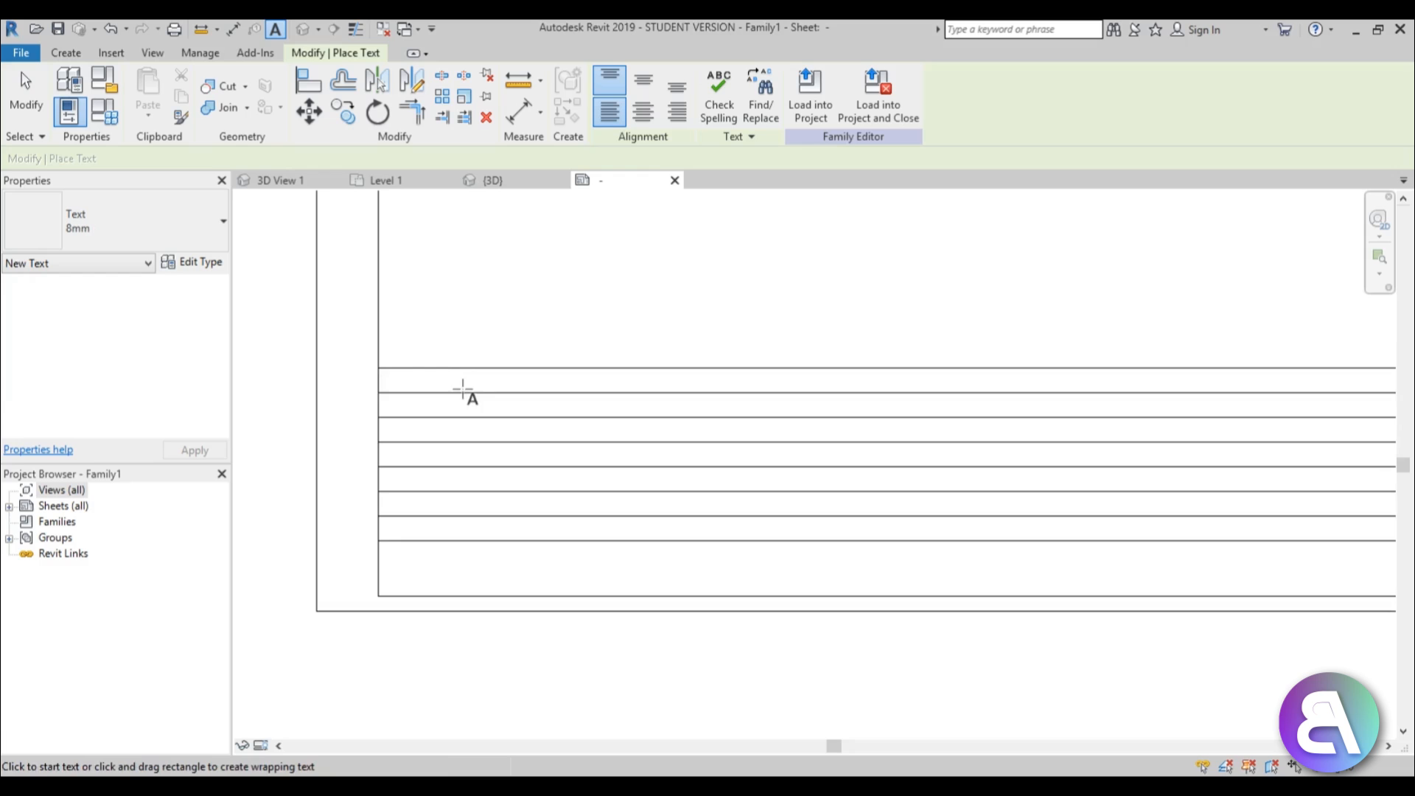
scroll(413, 398, down, 4)
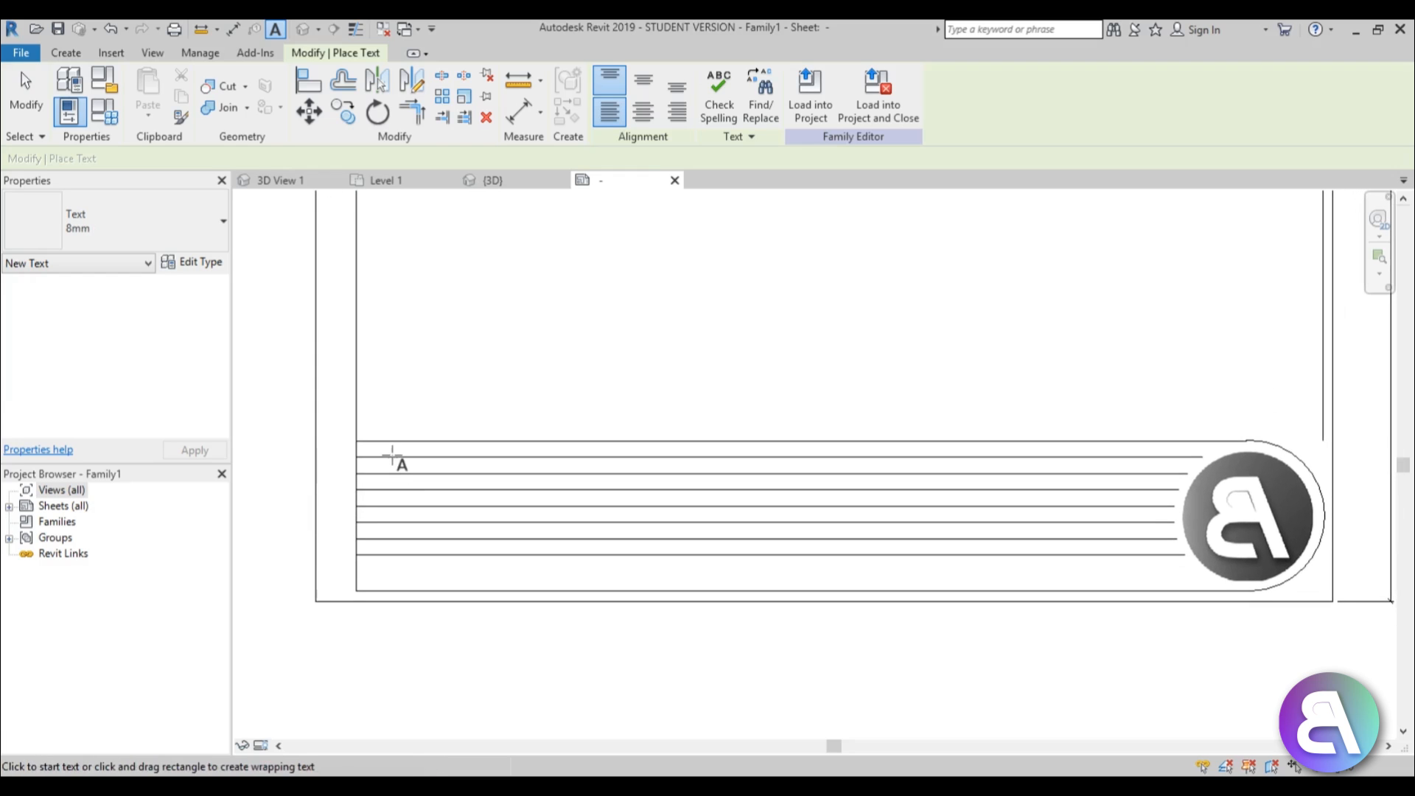
click(147, 238)
click(114, 300)
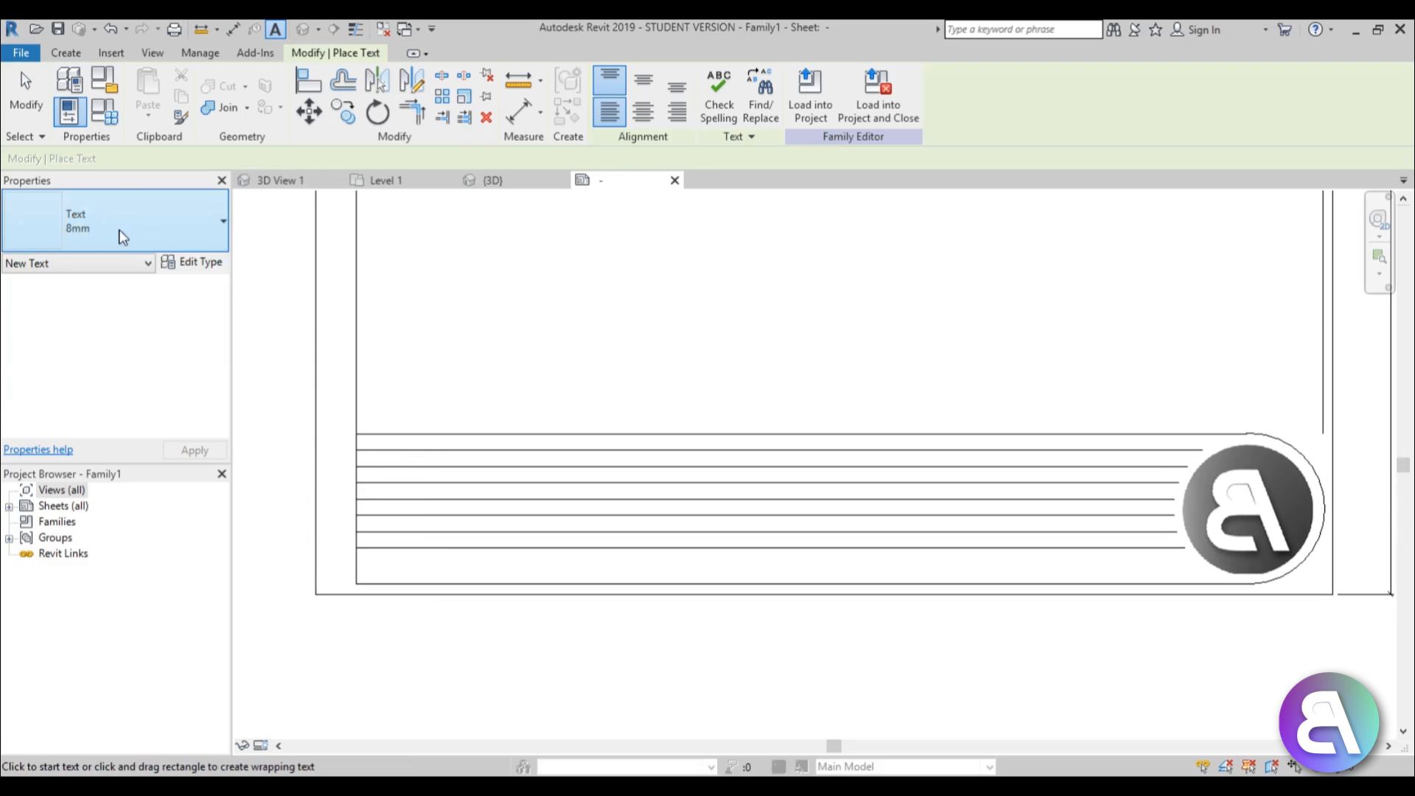
click(210, 264)
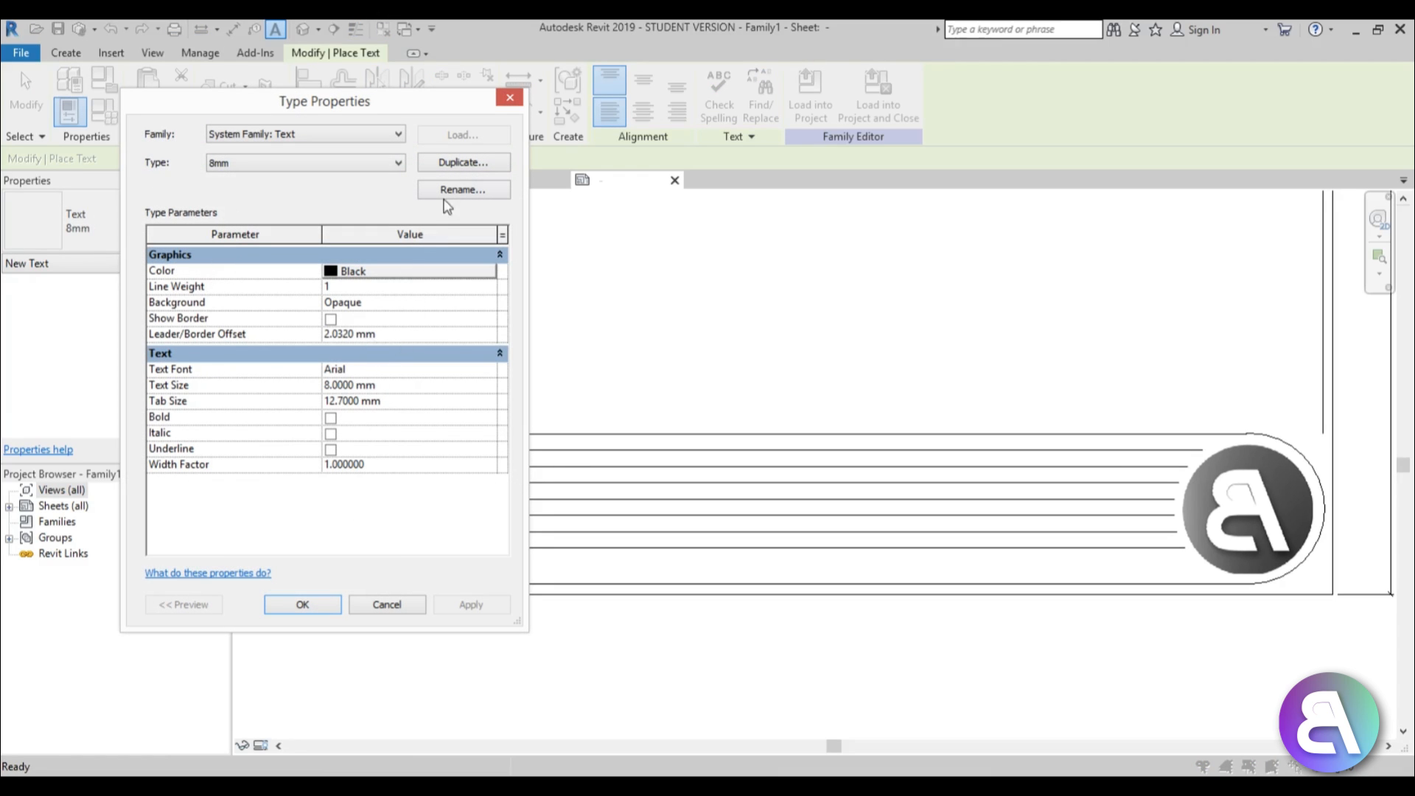
click(457, 162)
click(303, 352)
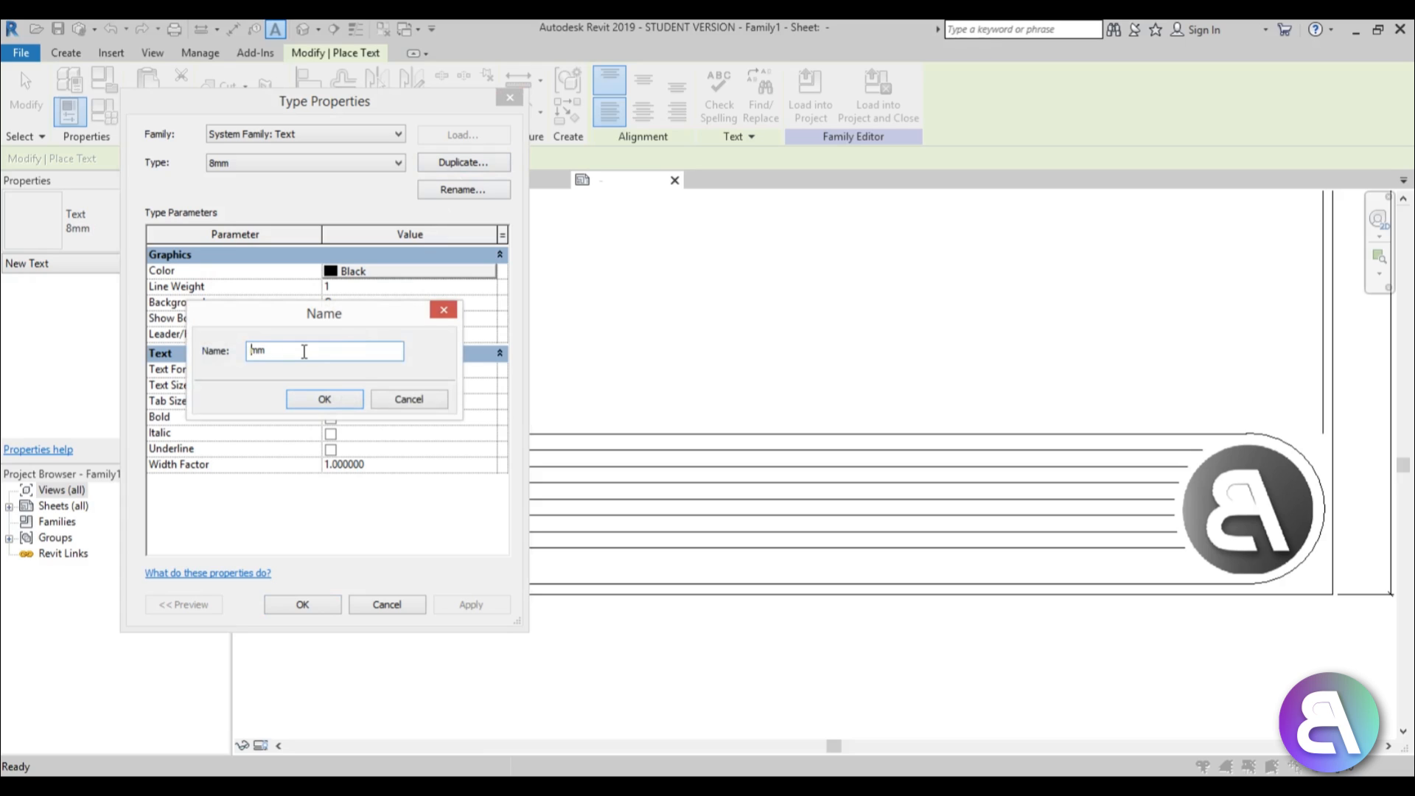
text(3)
key(Return)
Set the 3mm type's text size to 3 mm and its tab size to 5 mm.
click(329, 385)
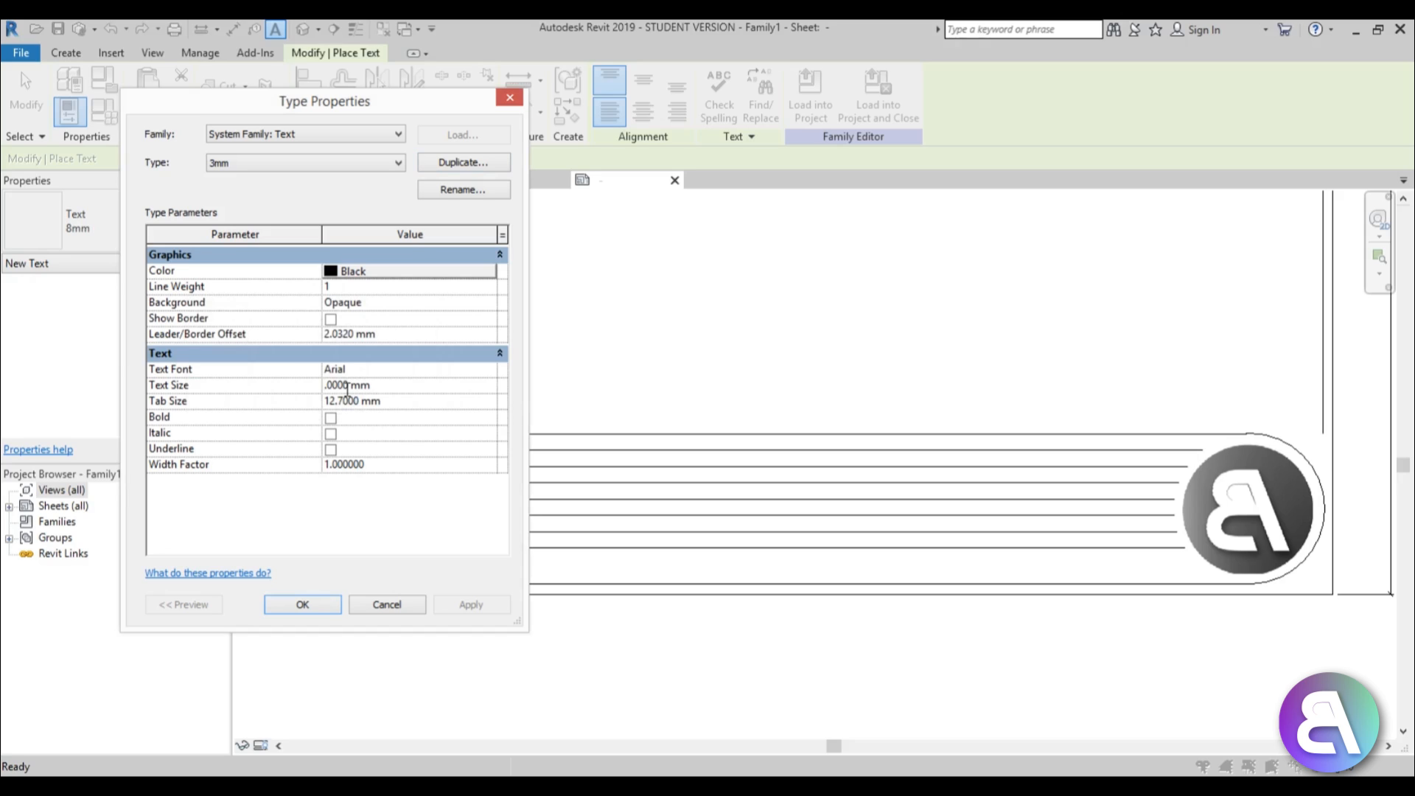
click(339, 403)
double_click(356, 407)
text(75)
key(Return)
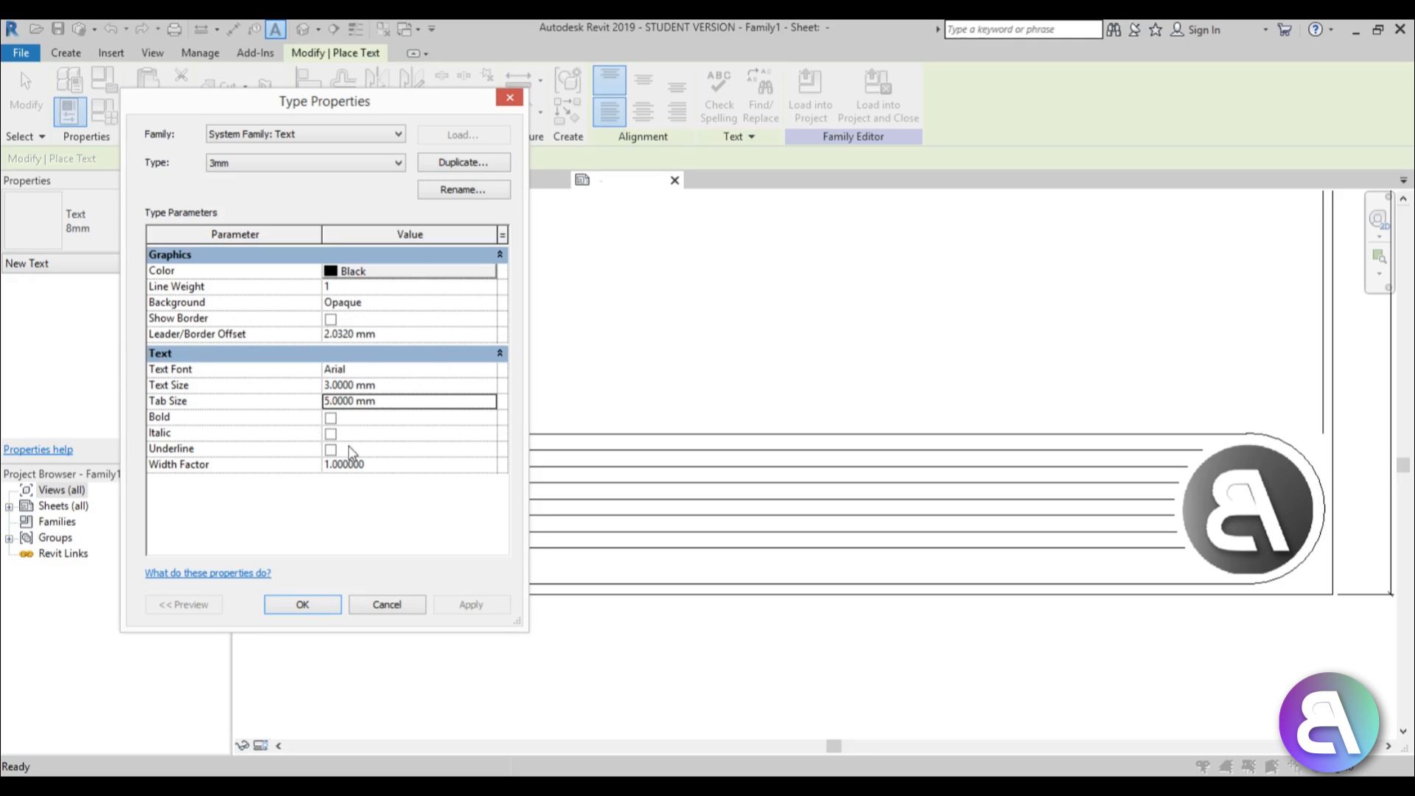
Change the 3mm type's font to Century Gothic, make it bold and accept the type settings.
click(493, 374)
scroll(484, 401, down, 12)
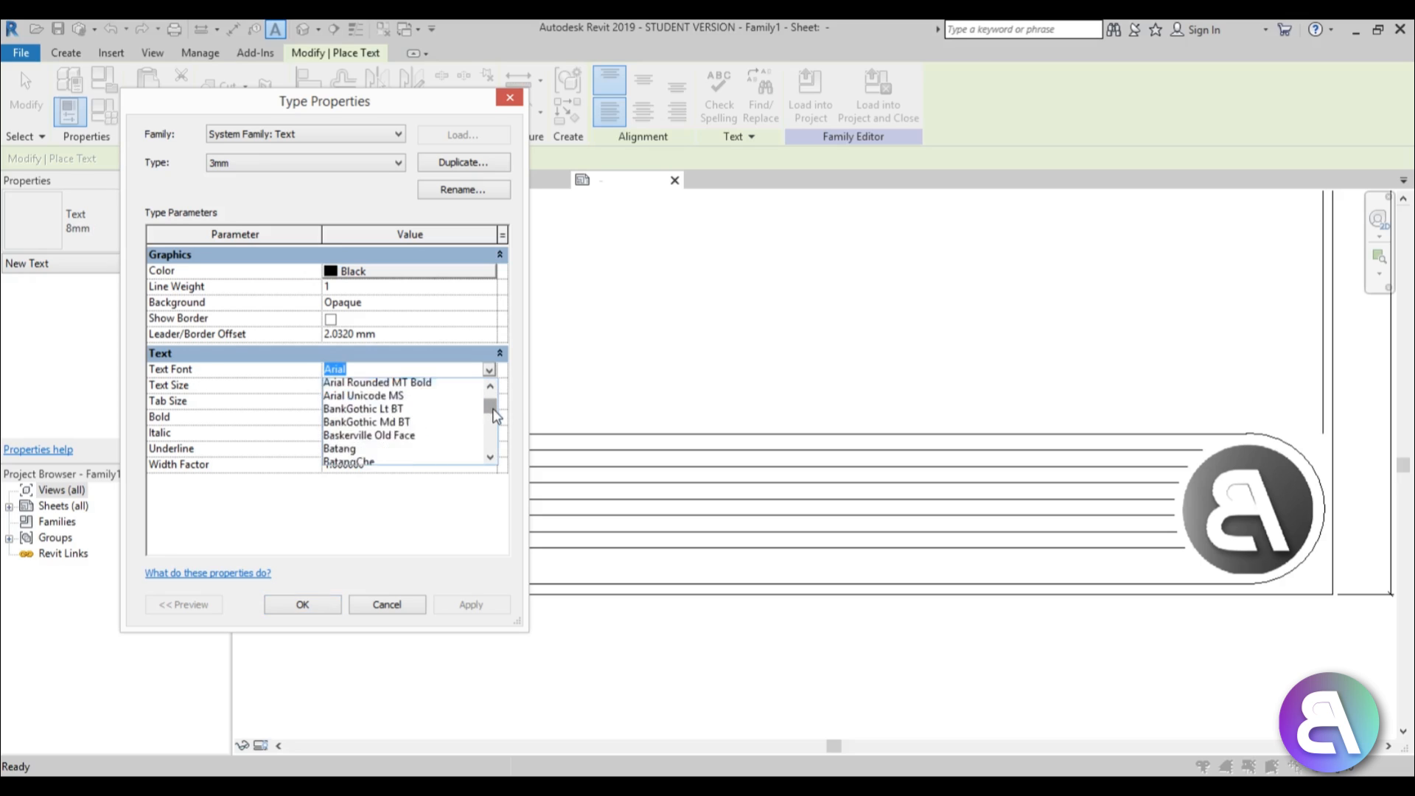
scroll(406, 430, down, 1)
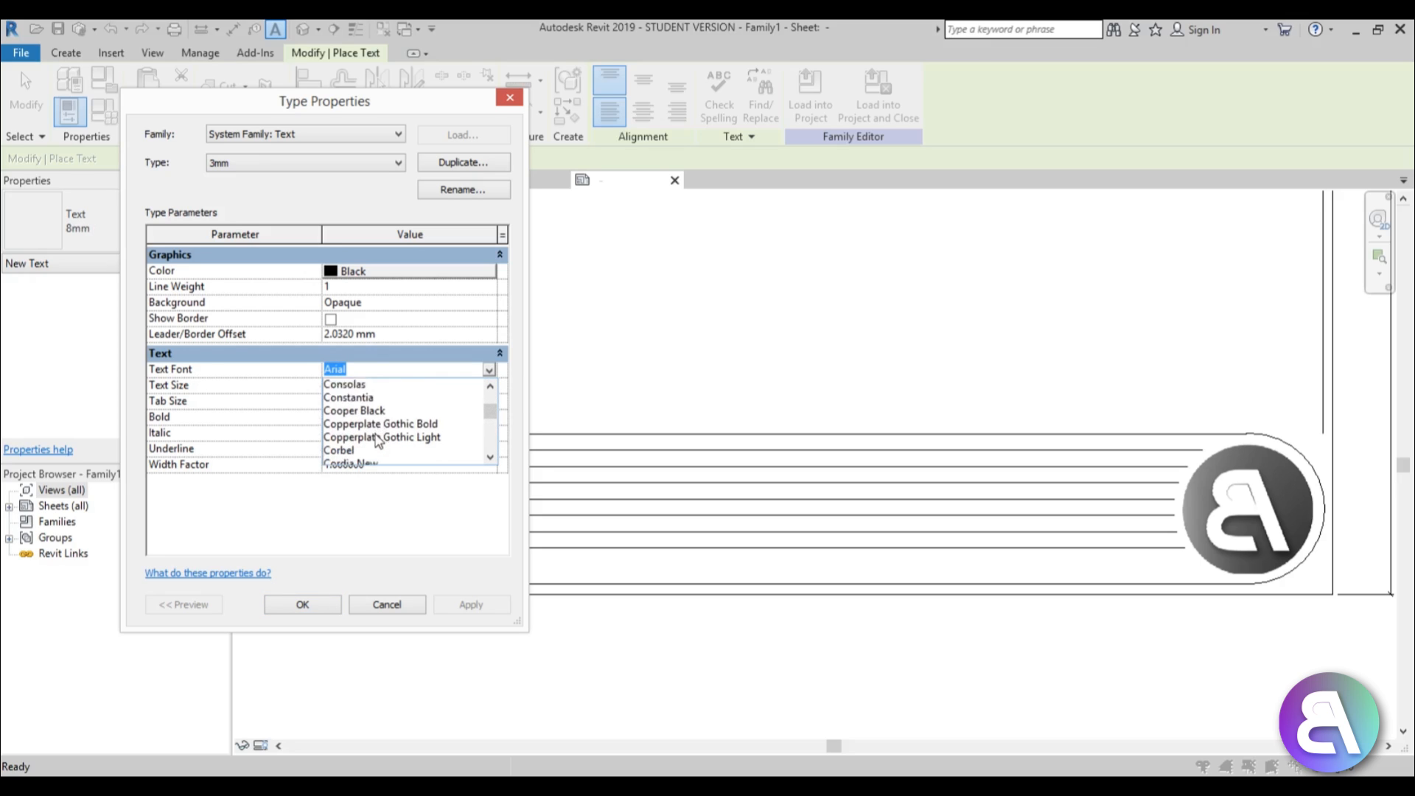
scroll(402, 438, up, 2)
scroll(401, 435, up, 2)
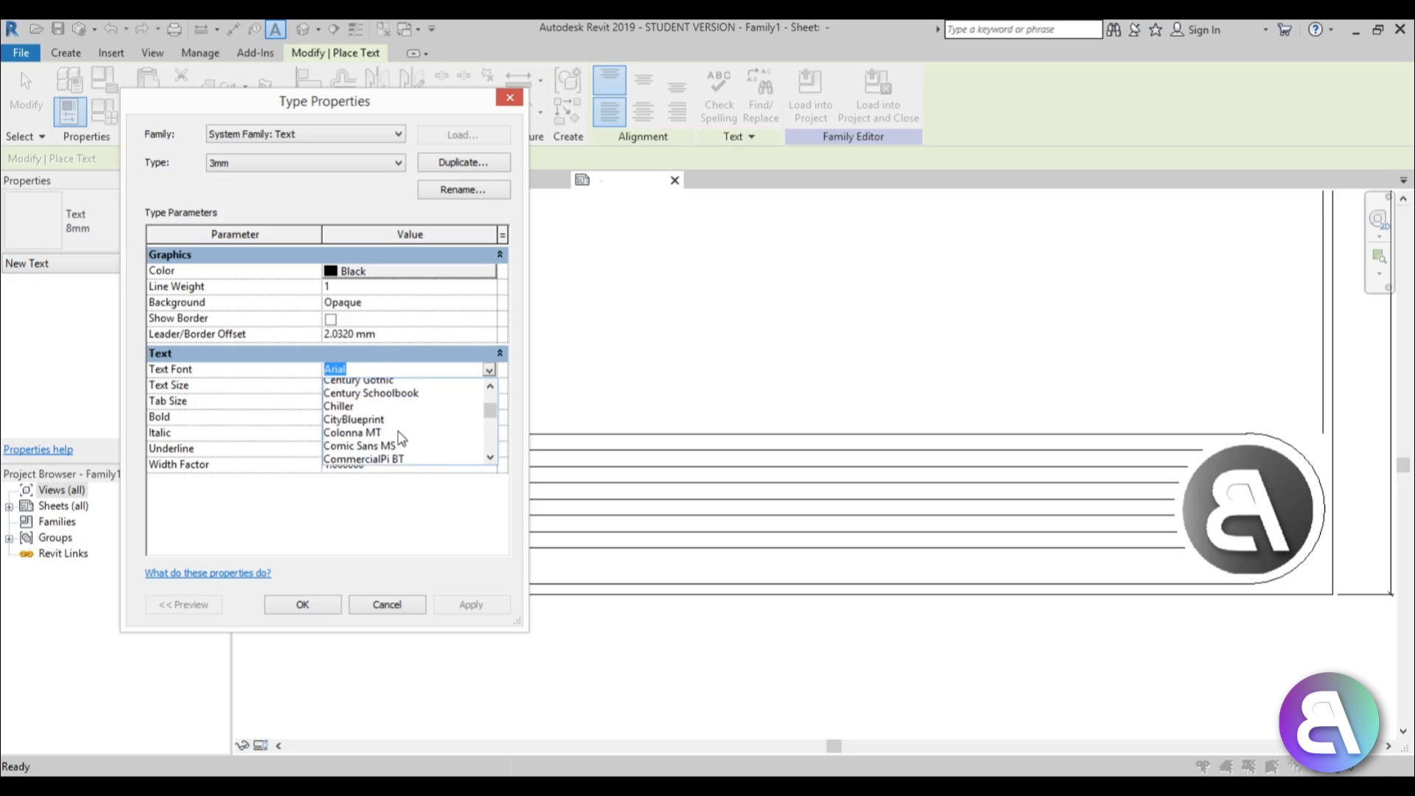
click(376, 407)
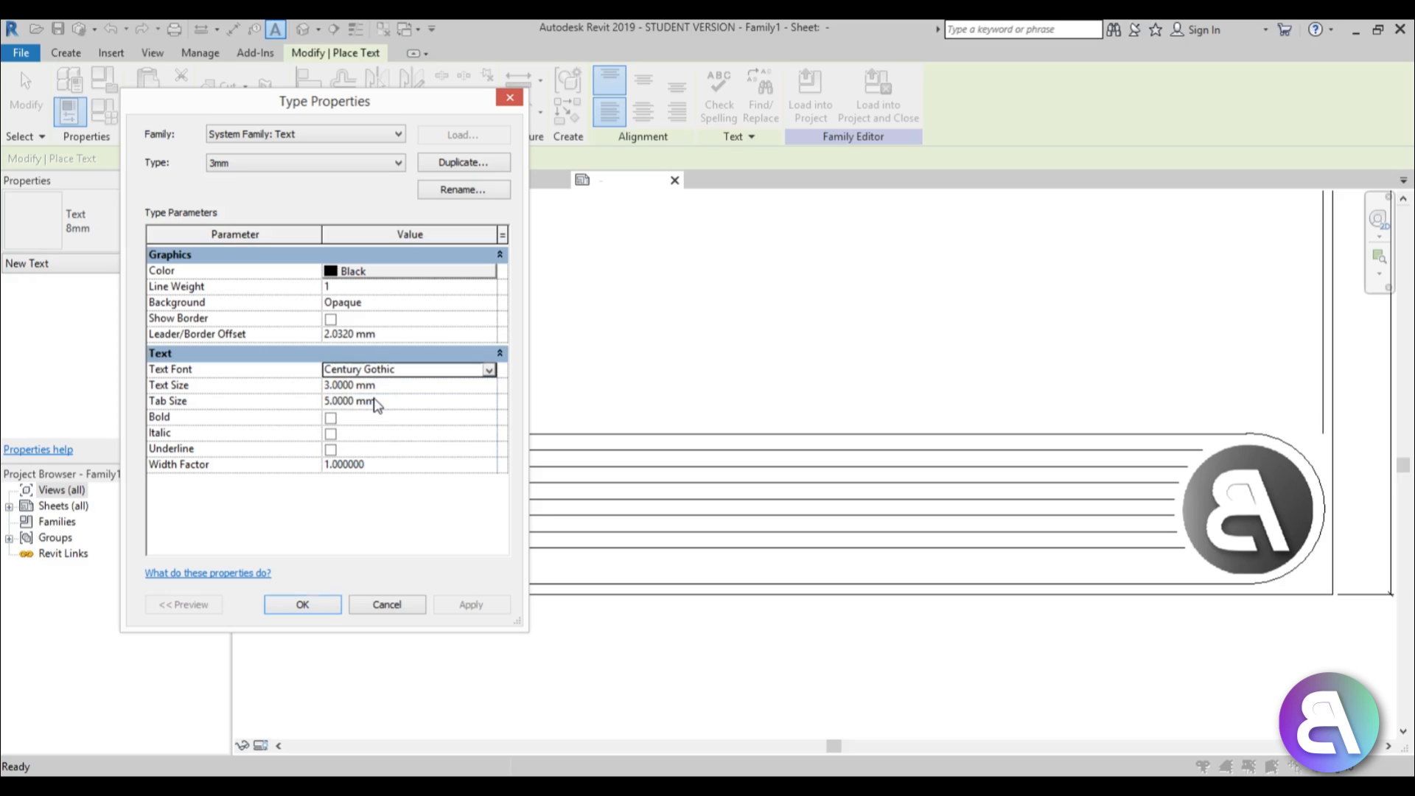
click(334, 422)
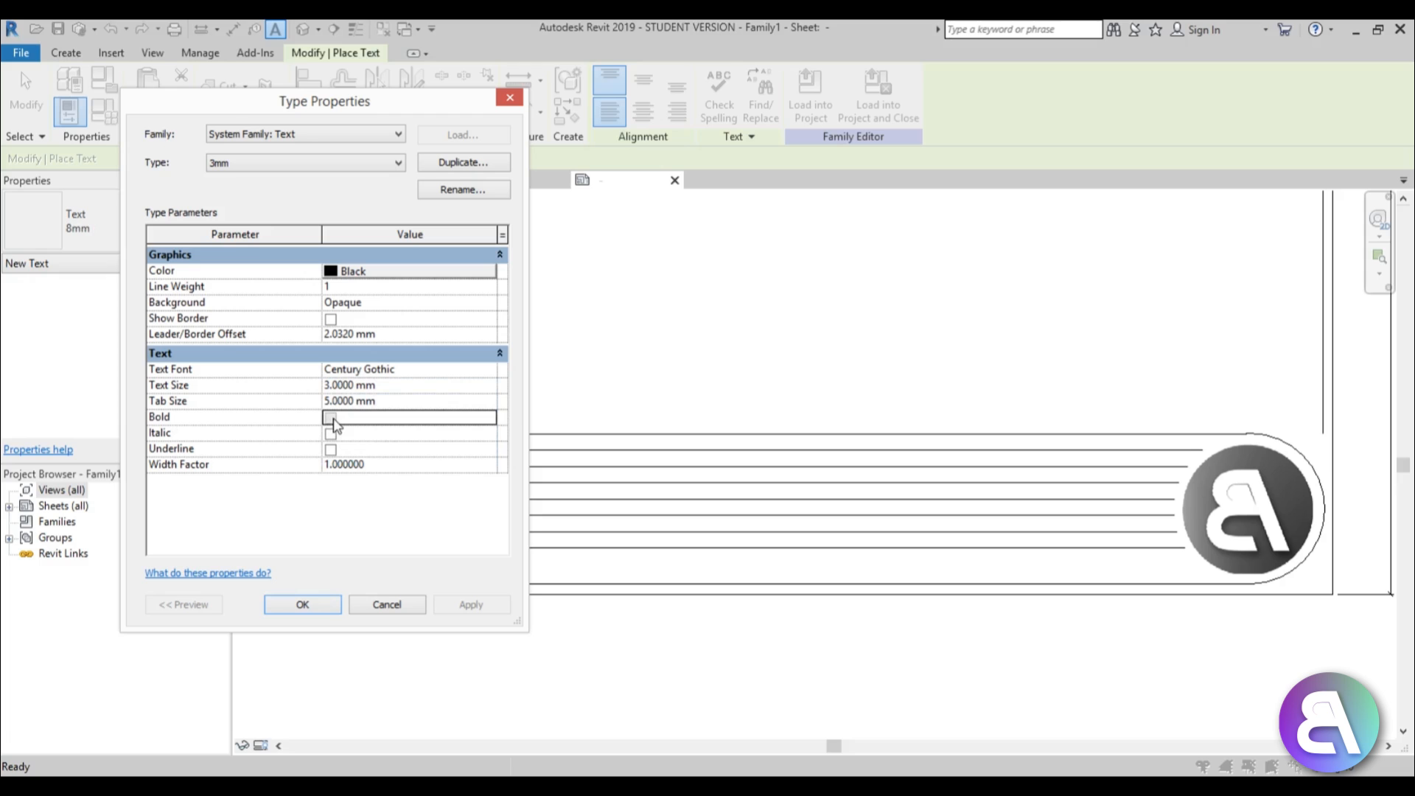
click(303, 605)
Place the text "Project Name:" near the start of the title strip's first row and finish the note.
scroll(363, 450, up, 2)
scroll(364, 450, up, 2)
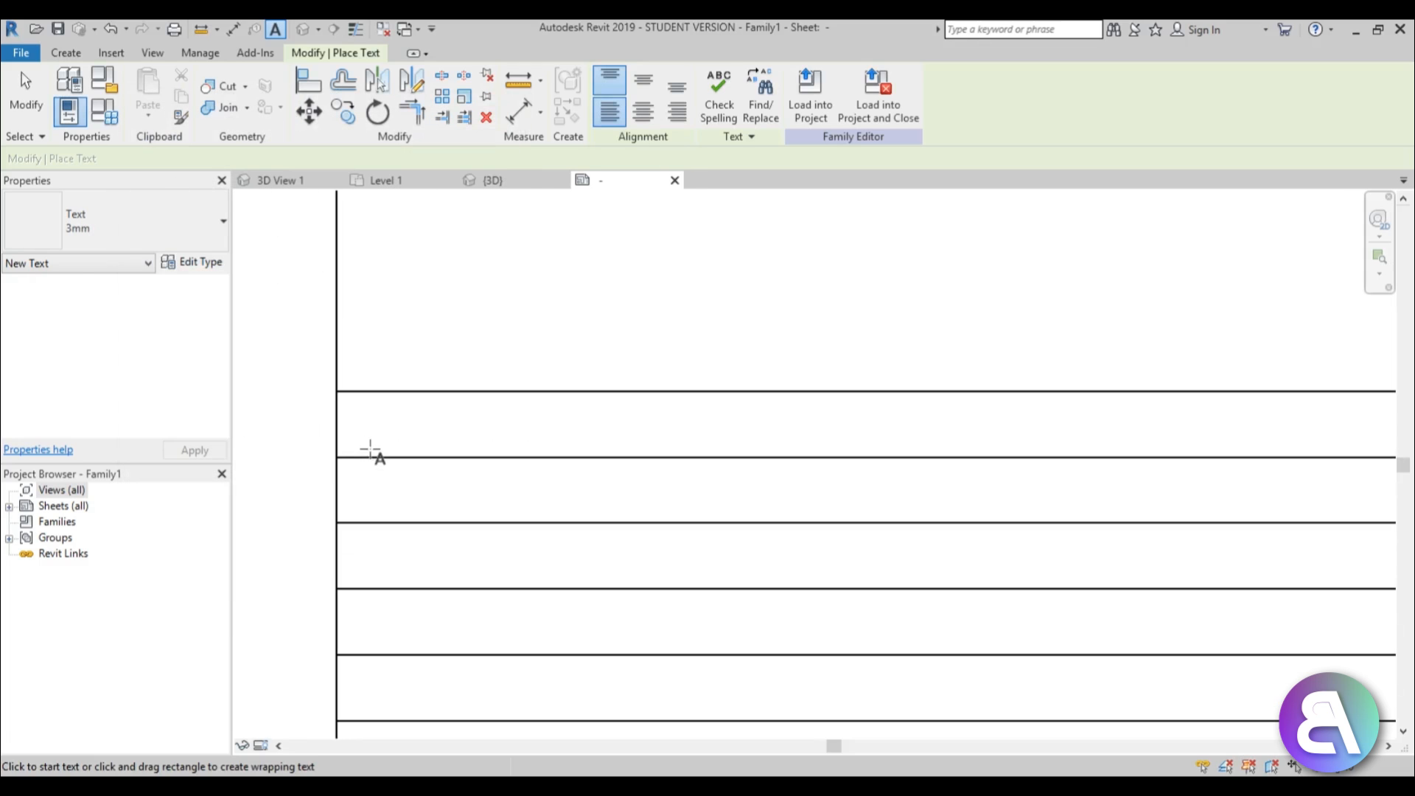
click(373, 452)
middle_drag(527, 435, 659, 376)
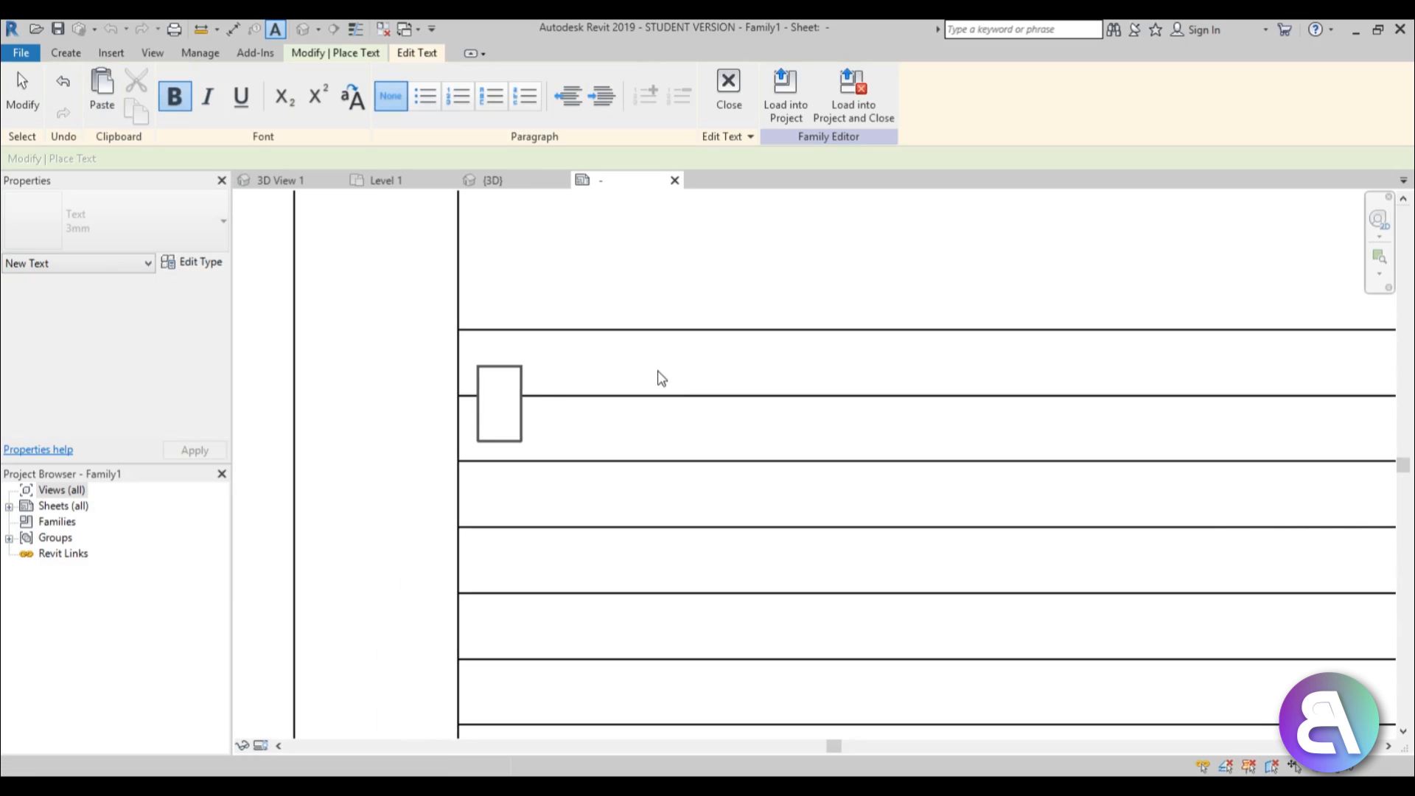
text(O)
key(BackSpace)
text(Ori)
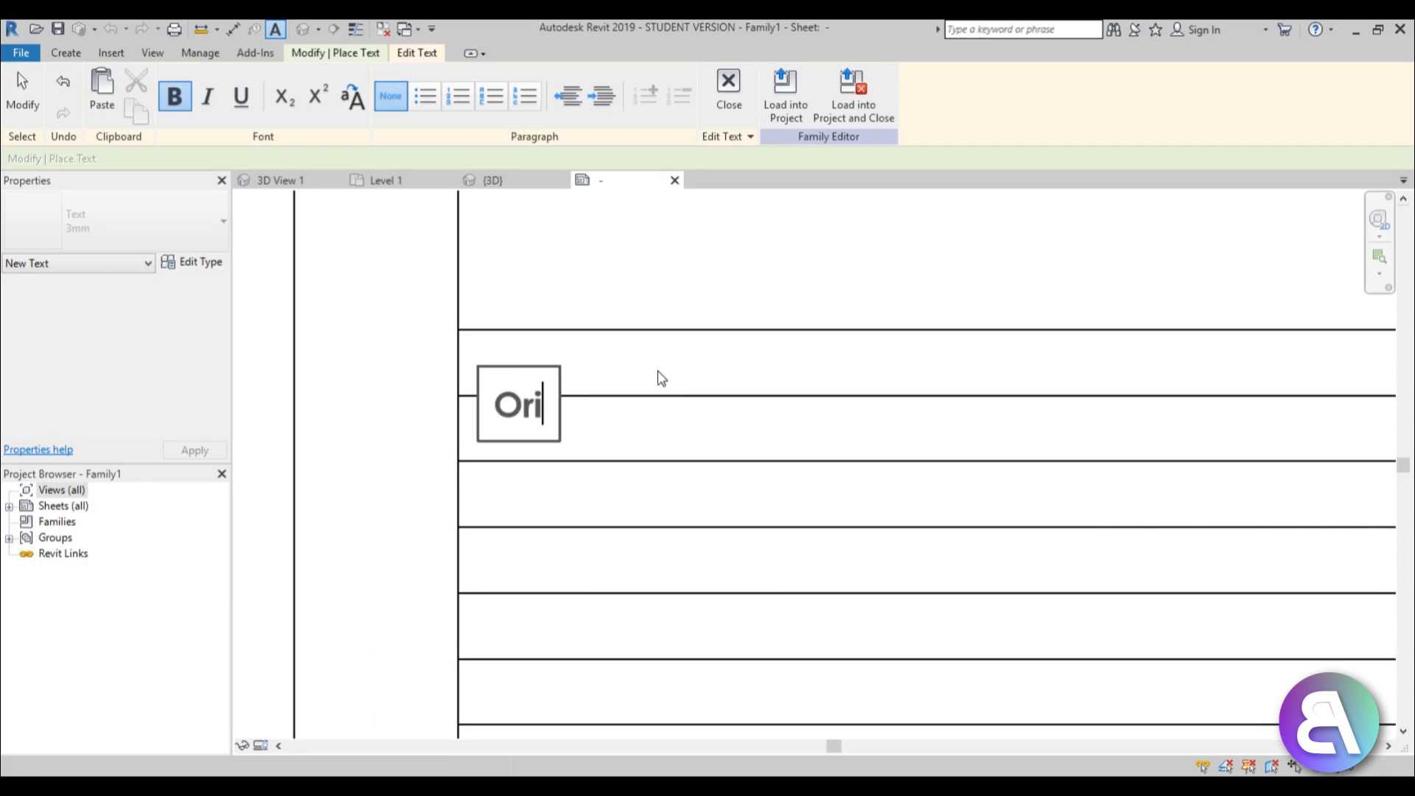
key(BackSpace)
key(BackSpace)
key(BackSpace)
text(Projec)
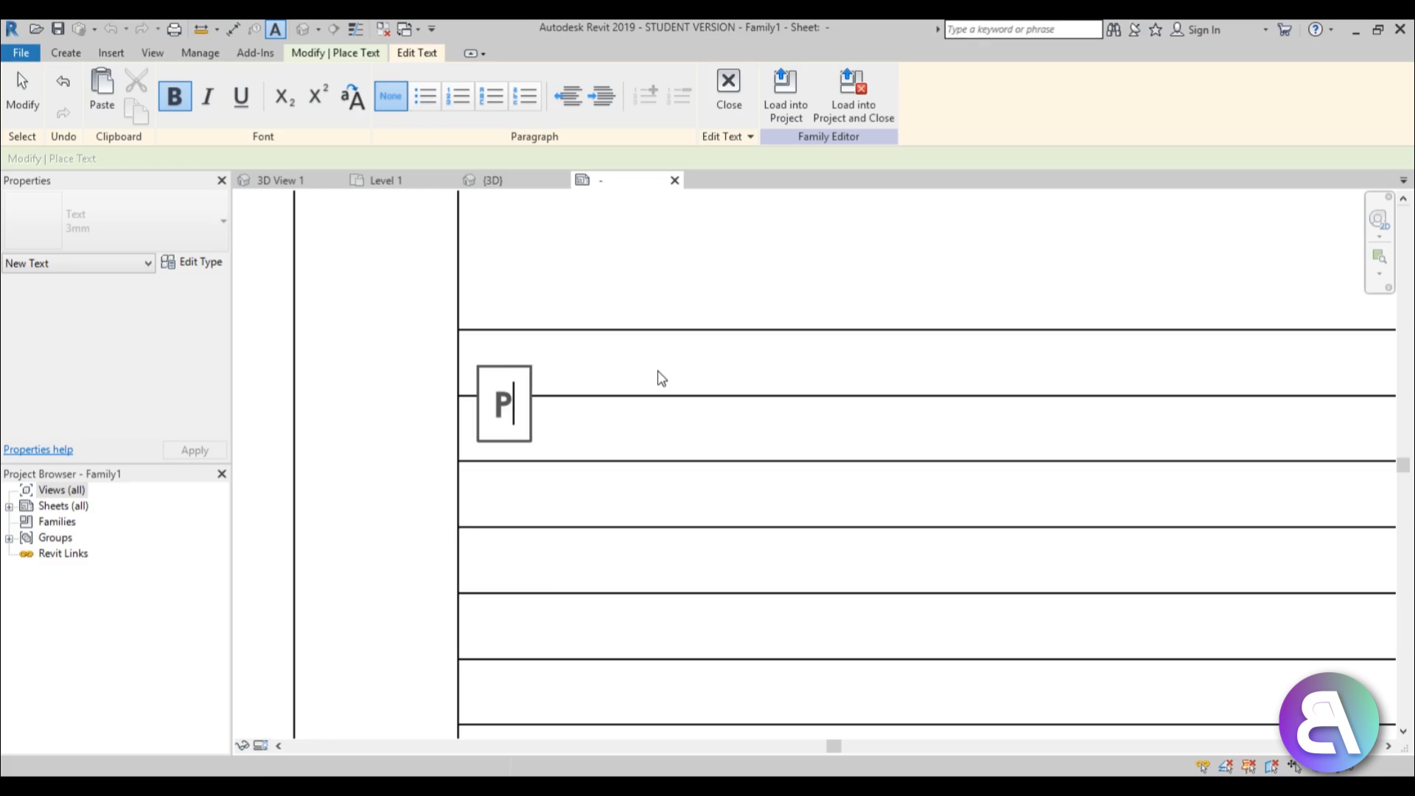
key(BackSpace)
key(BackSpace)
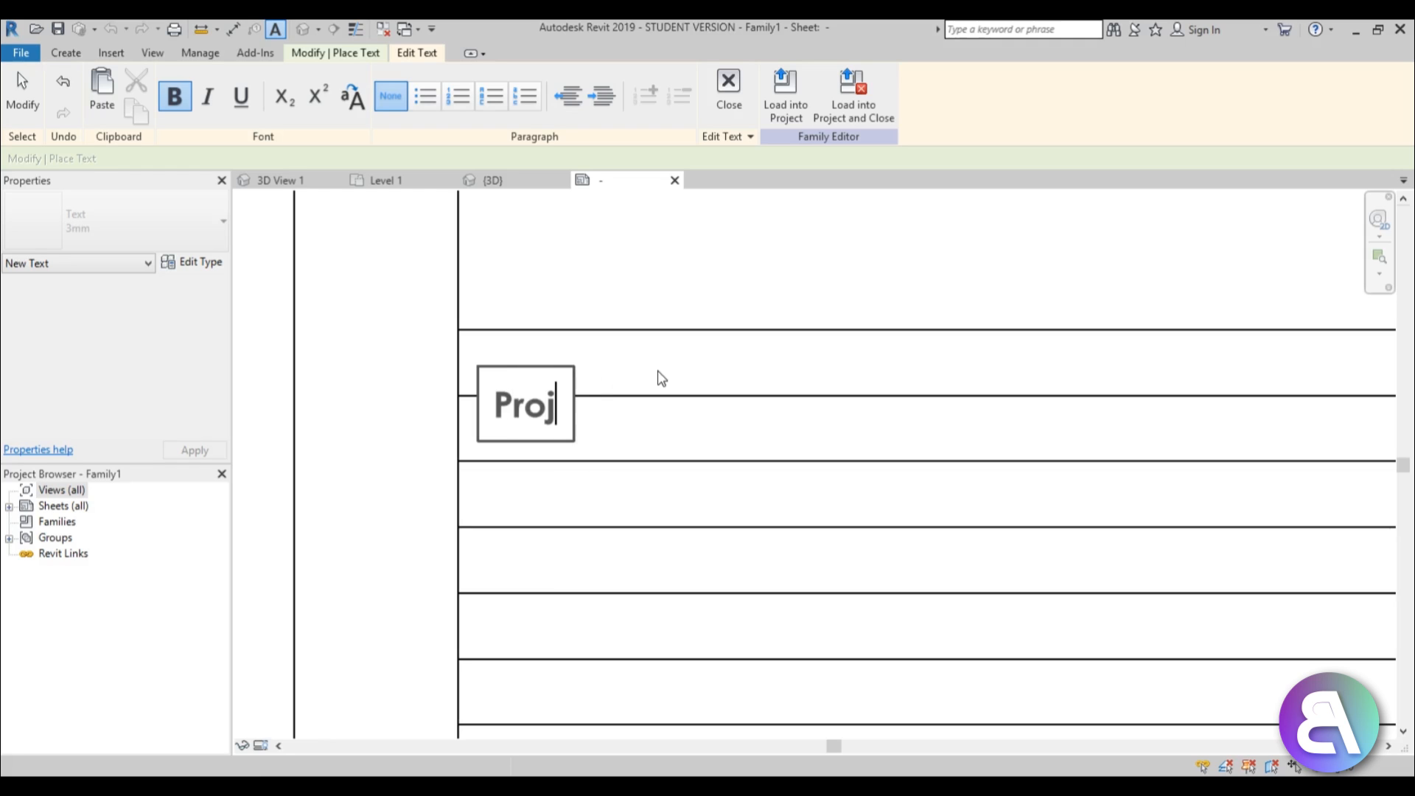
text(ect )
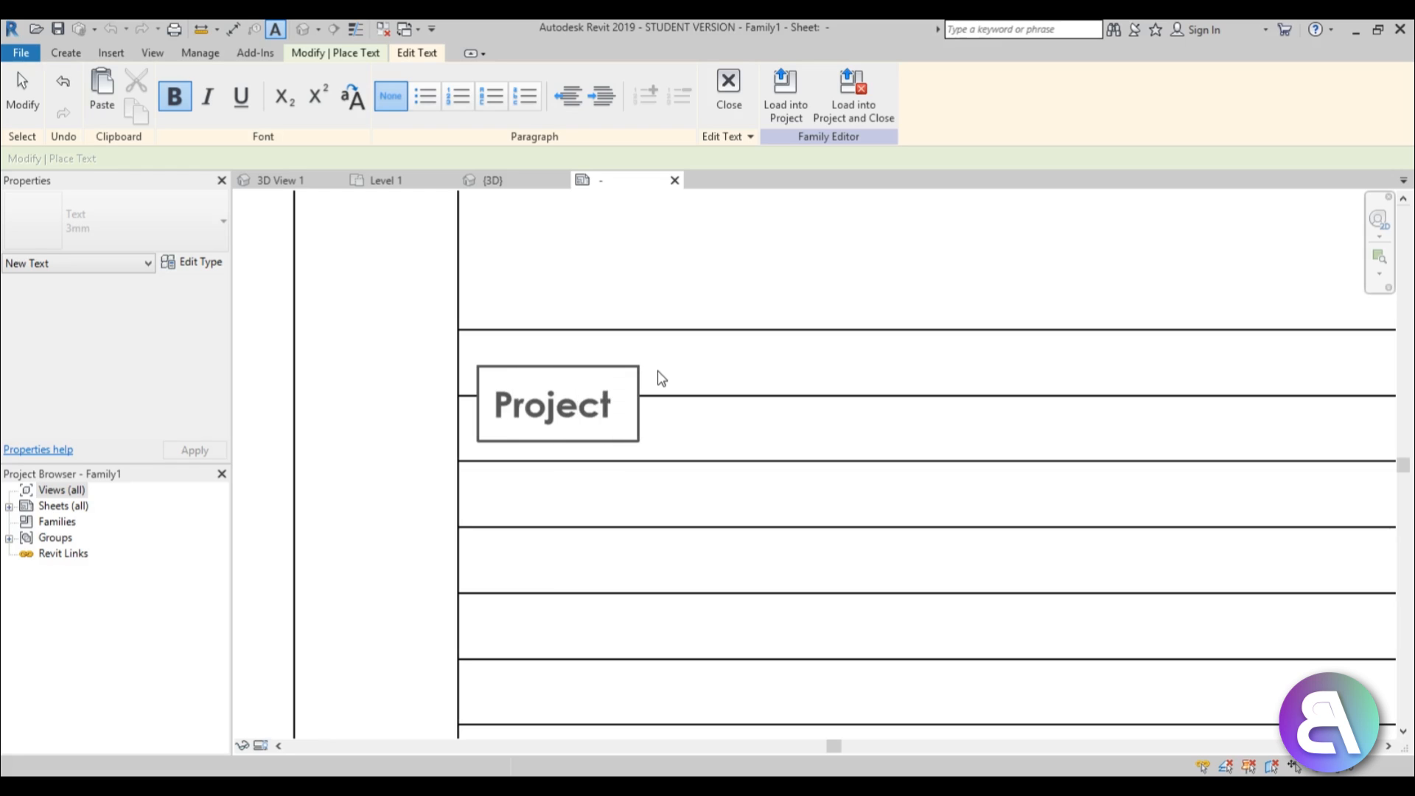
text(Name:)
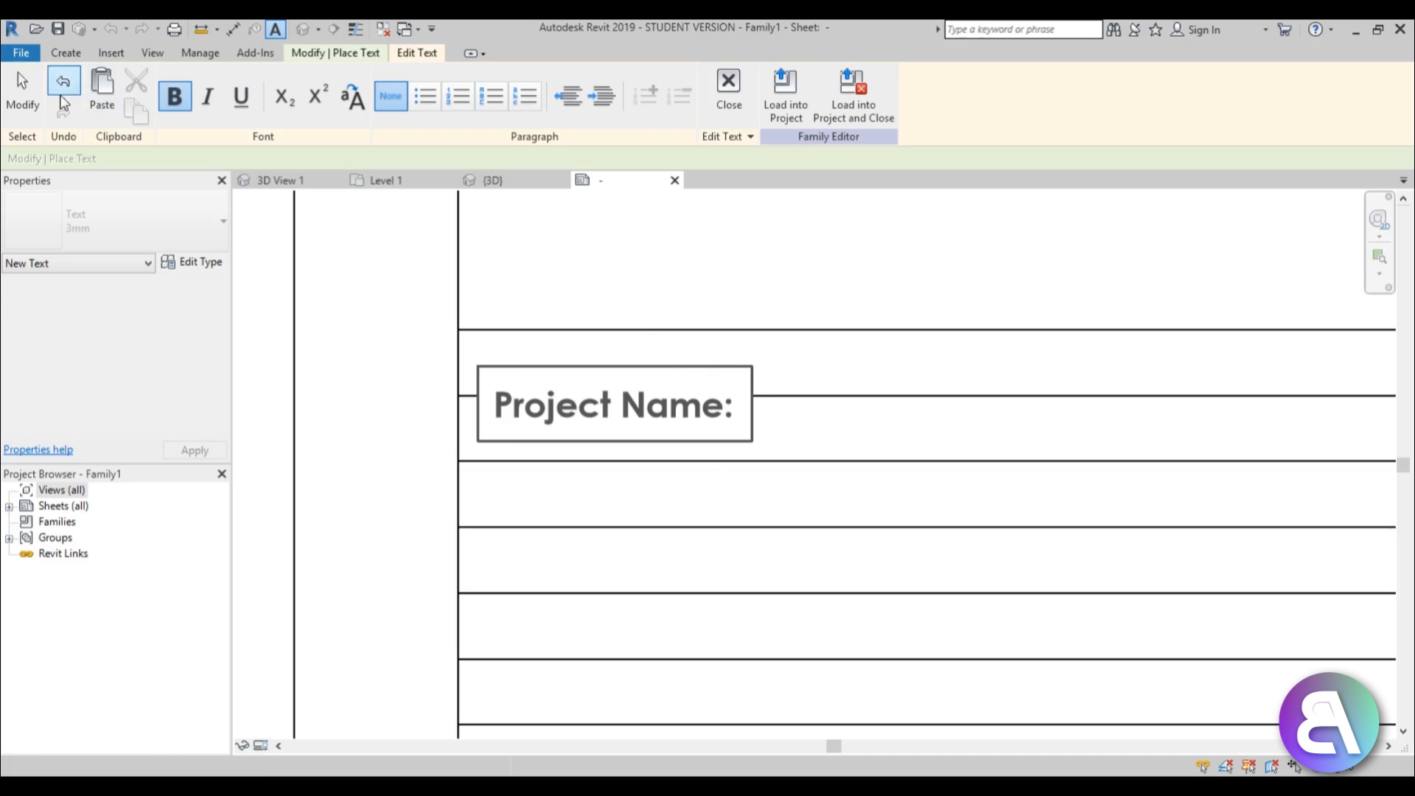
click(22, 92)
Move the "Project Name:" label up into the first row and nudge it to sit centred between the lines.
click(508, 402)
drag(512, 405, 498, 366)
click(529, 275)
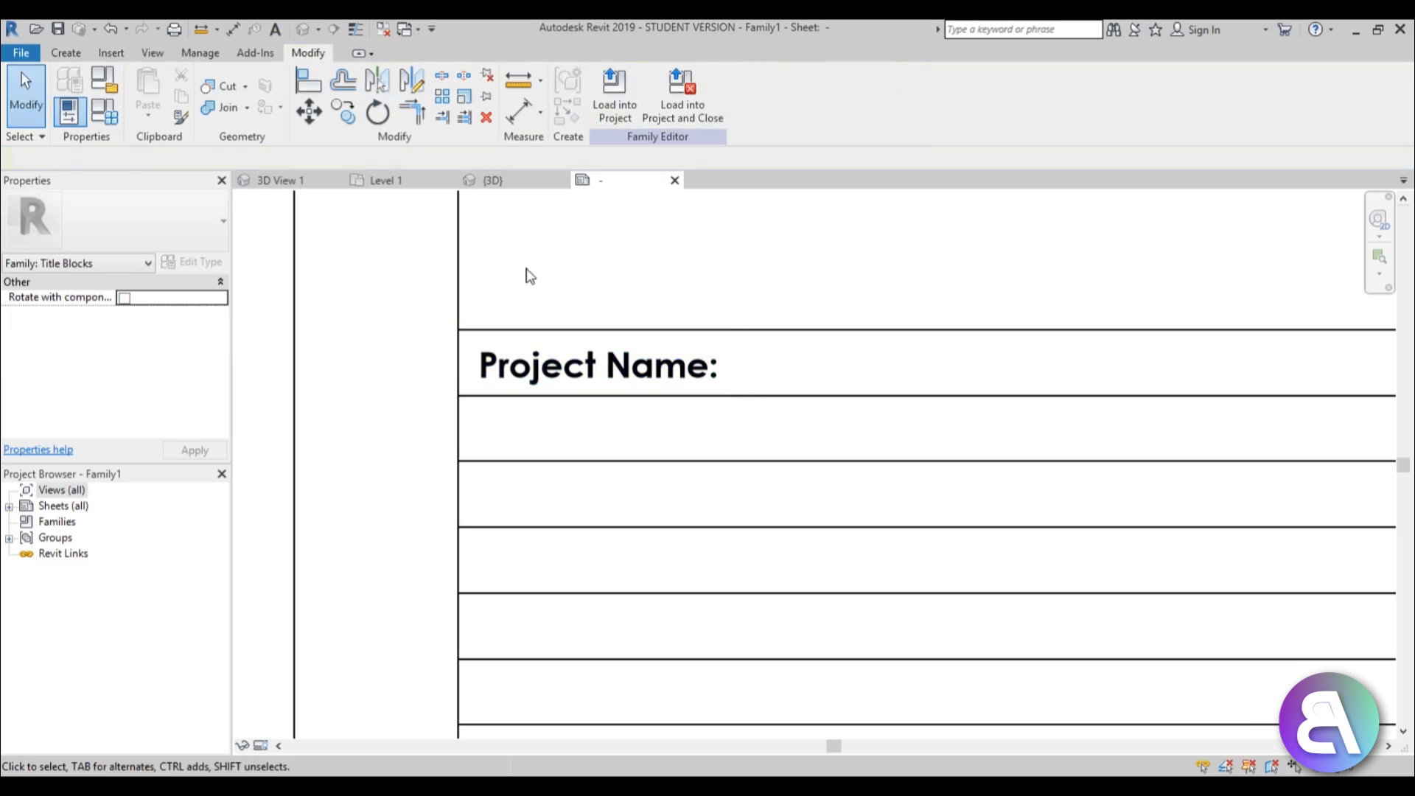
click(562, 363)
key(Up)
click(528, 227)
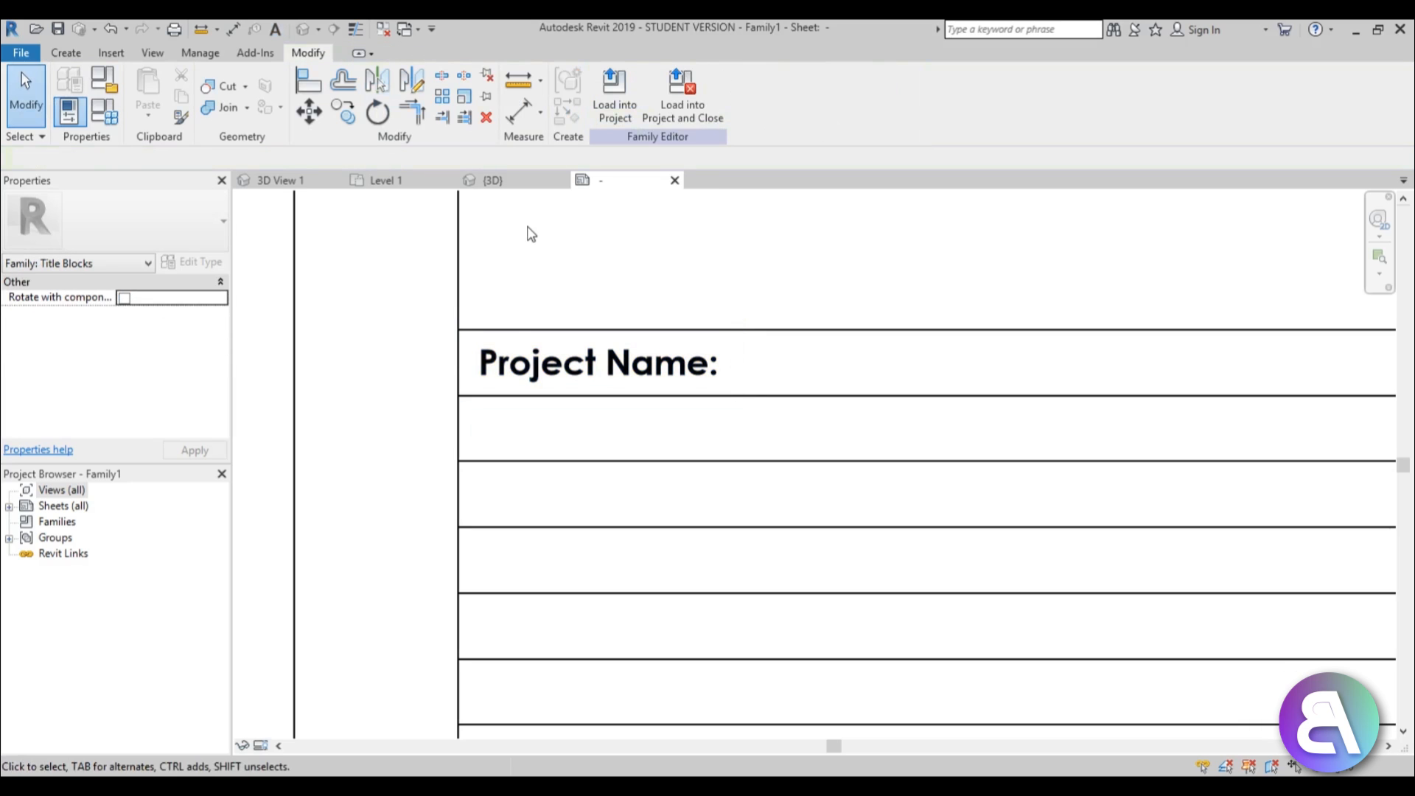
Copy the "Project Name:" label down into the next five rows of the title strip, keeping the row spacing.
click(508, 353)
key(c)
key(o)
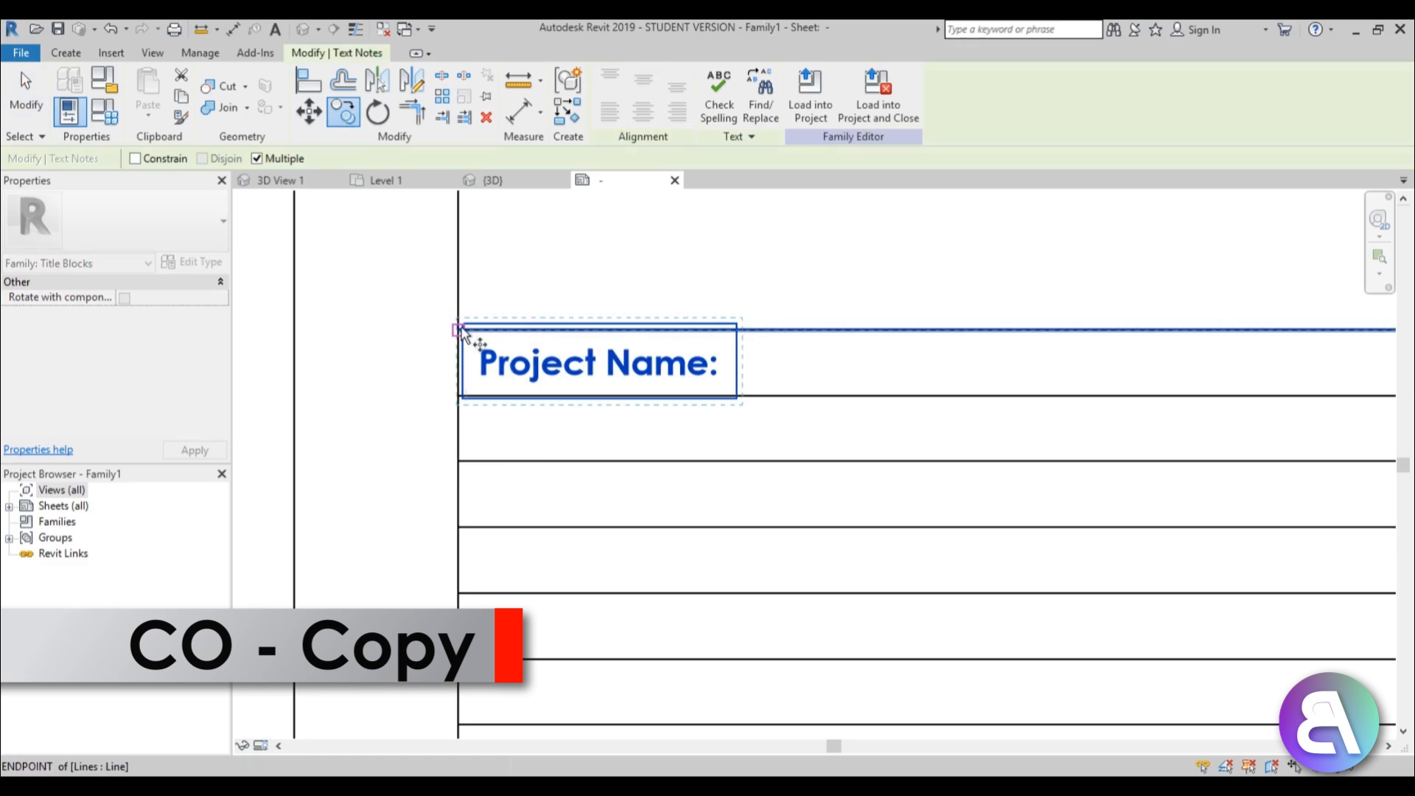
click(459, 329)
click(459, 396)
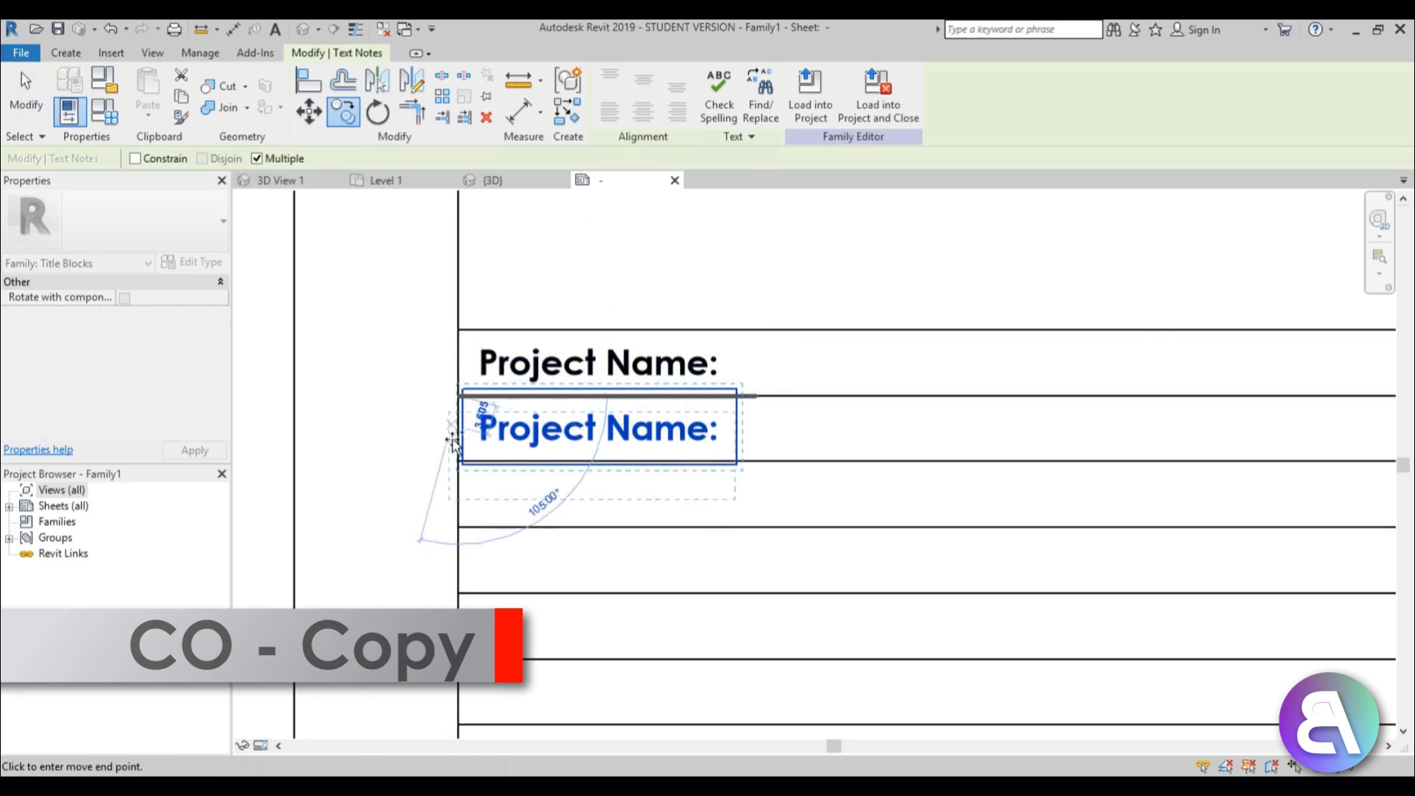
click(459, 462)
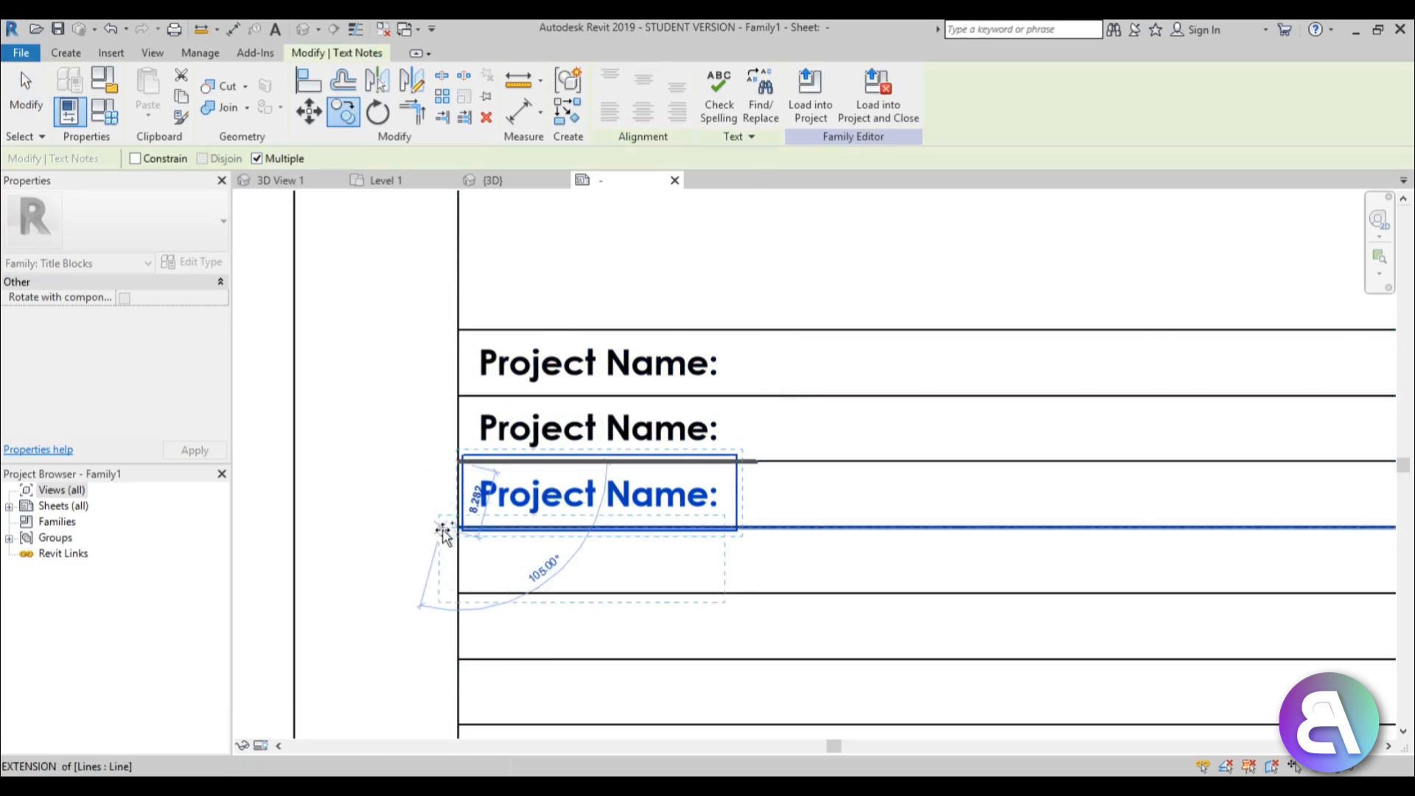
click(458, 593)
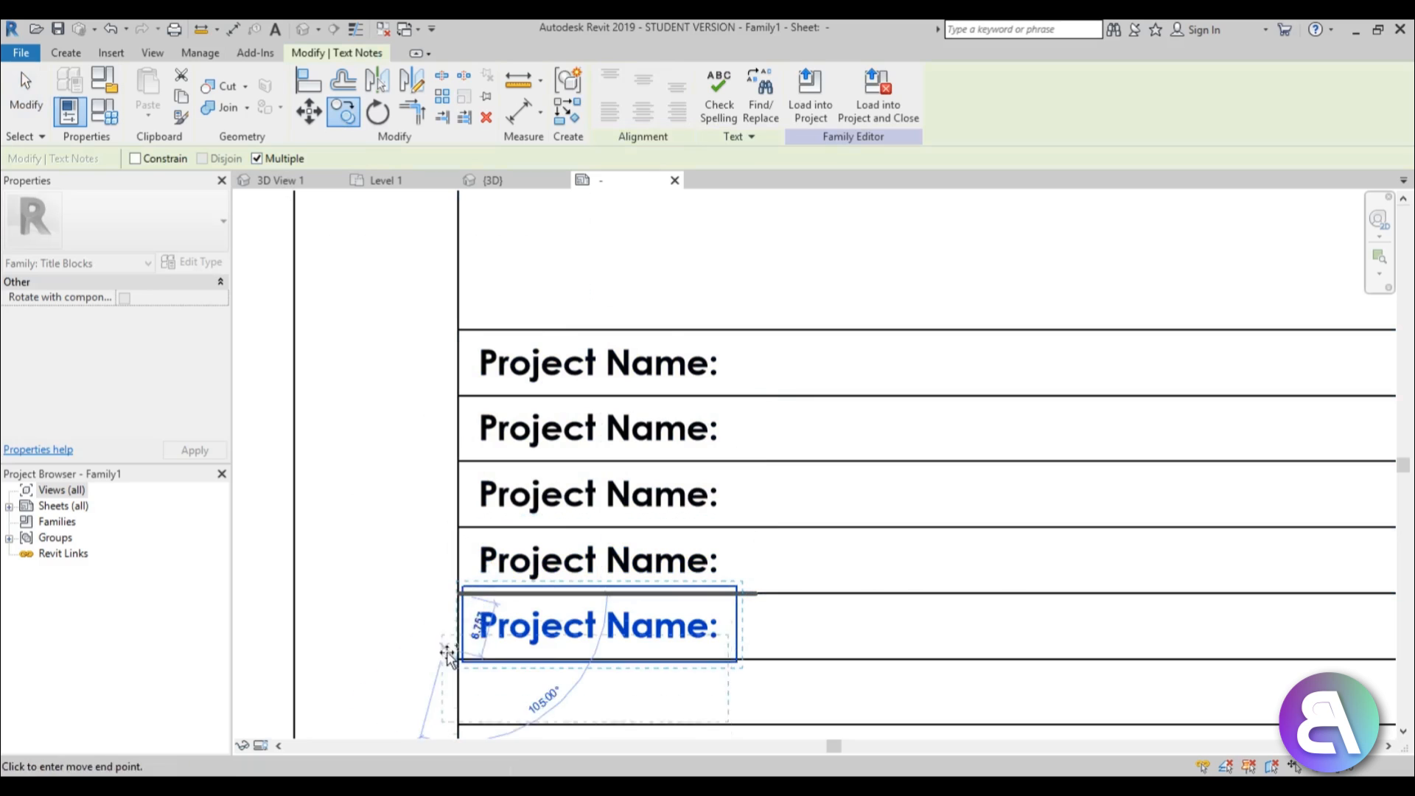
click(458, 660)
scroll(516, 413, down, 2)
key(Escape)
key(Escape)
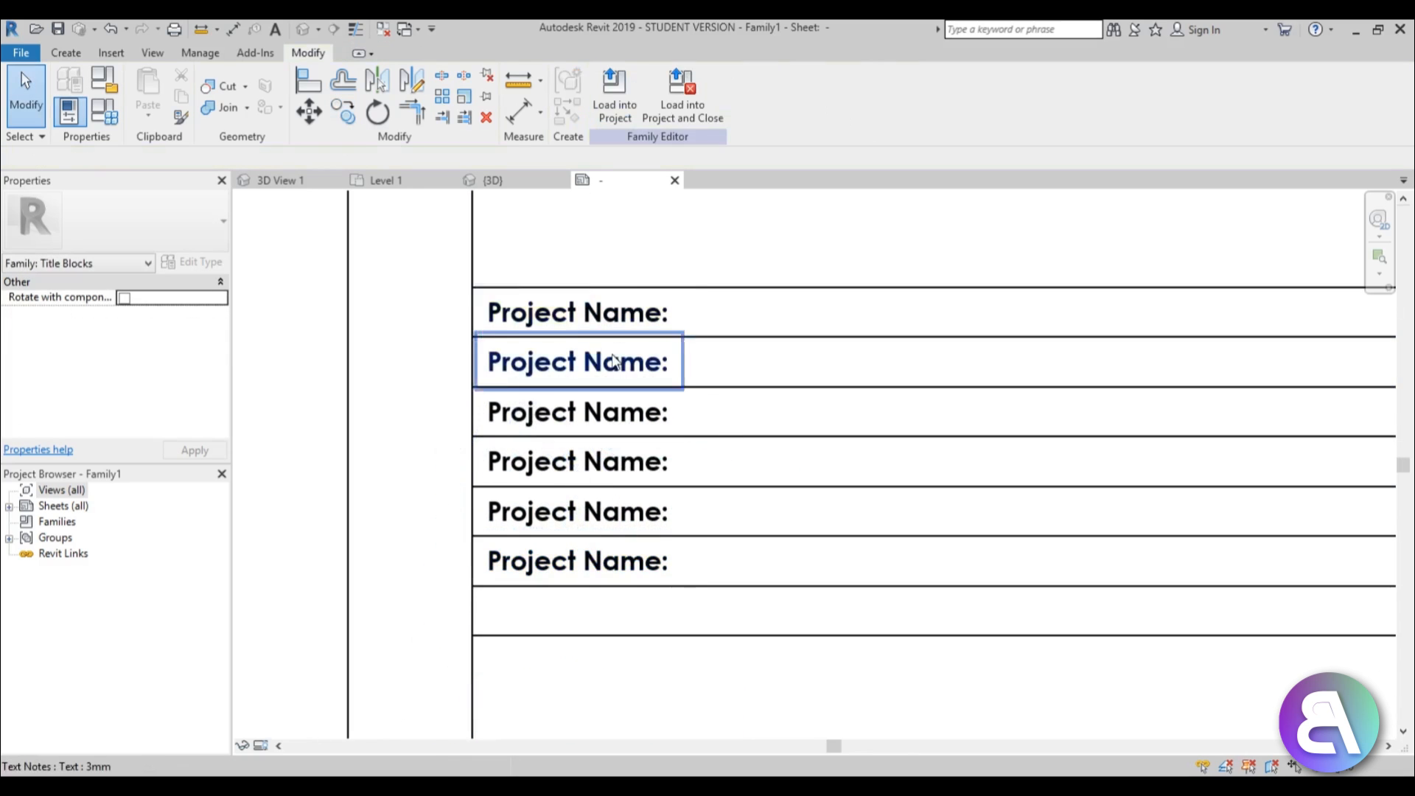
Change the label in the title strip's second row to "Client:".
scroll(611, 360, up, 1)
double_click(616, 367)
drag(676, 370, 446, 382)
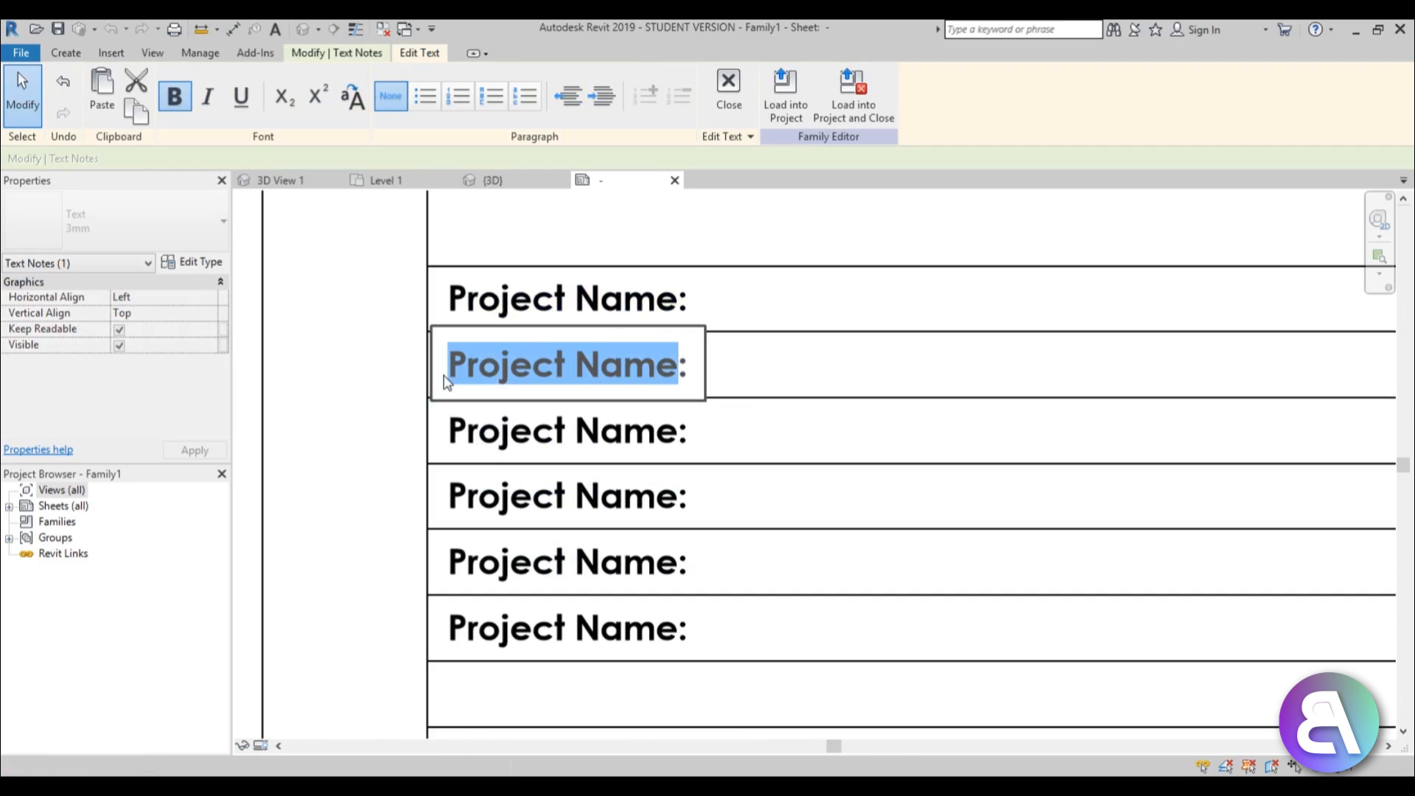
text(Client:)
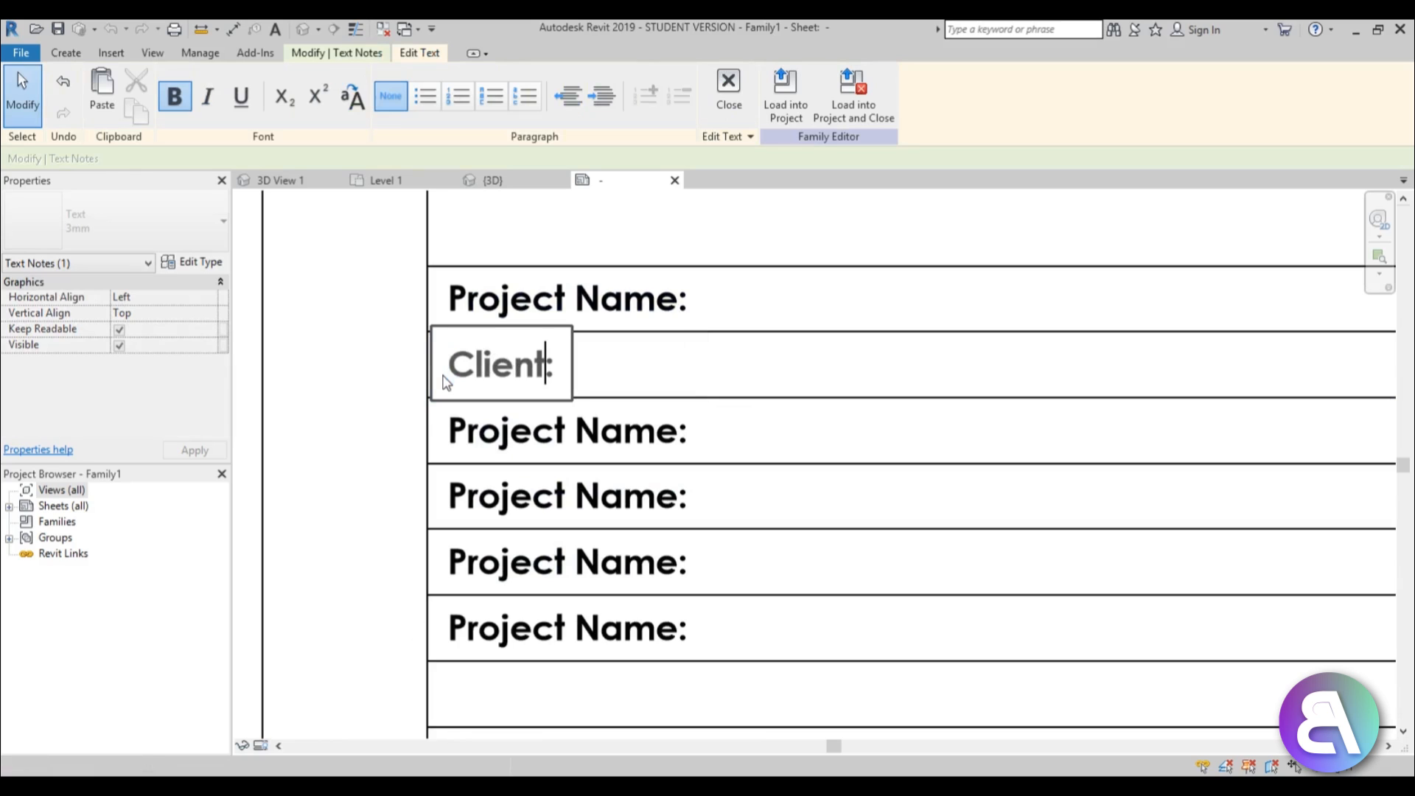
click(472, 437)
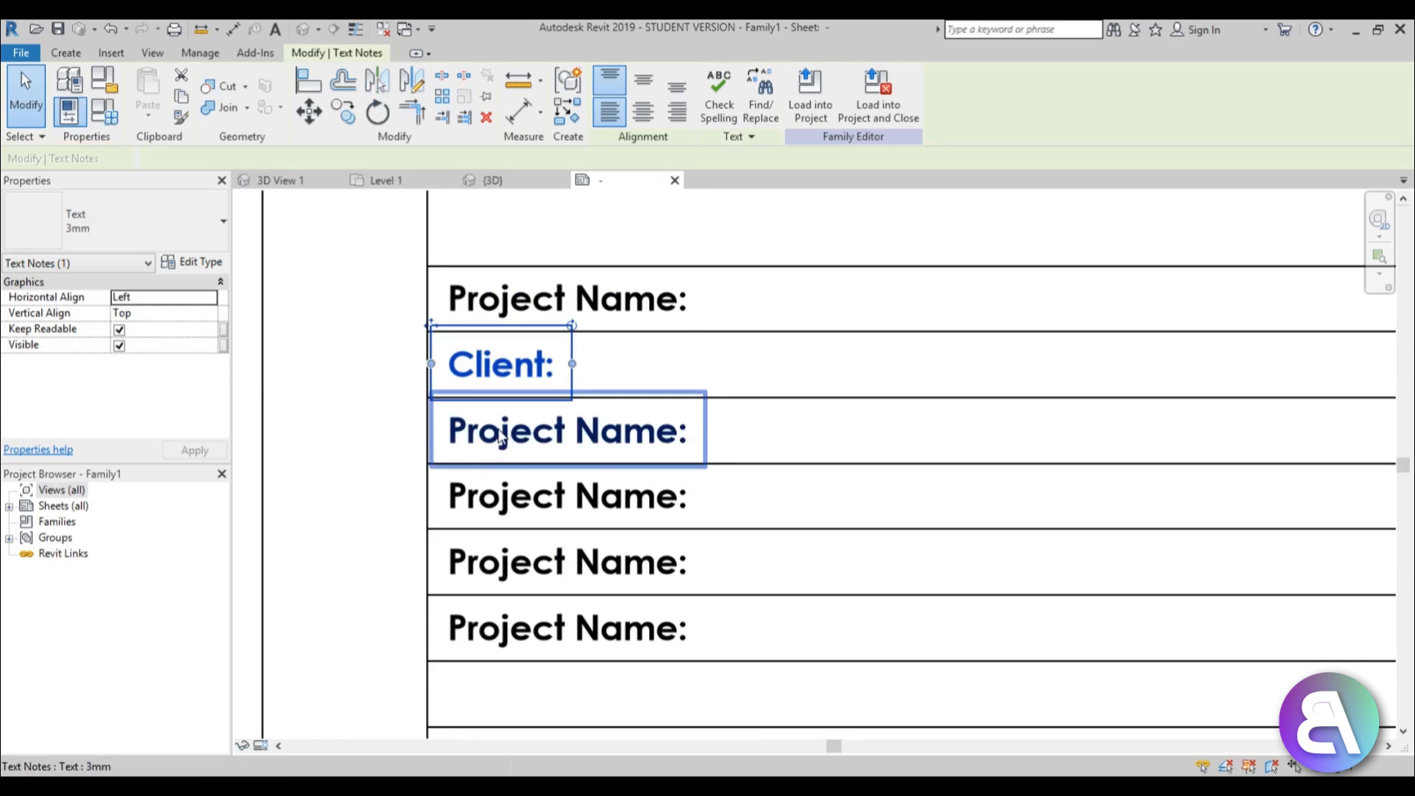
Change the label in the title strip's third row to "Location:".
double_click(499, 439)
drag(680, 434, 440, 446)
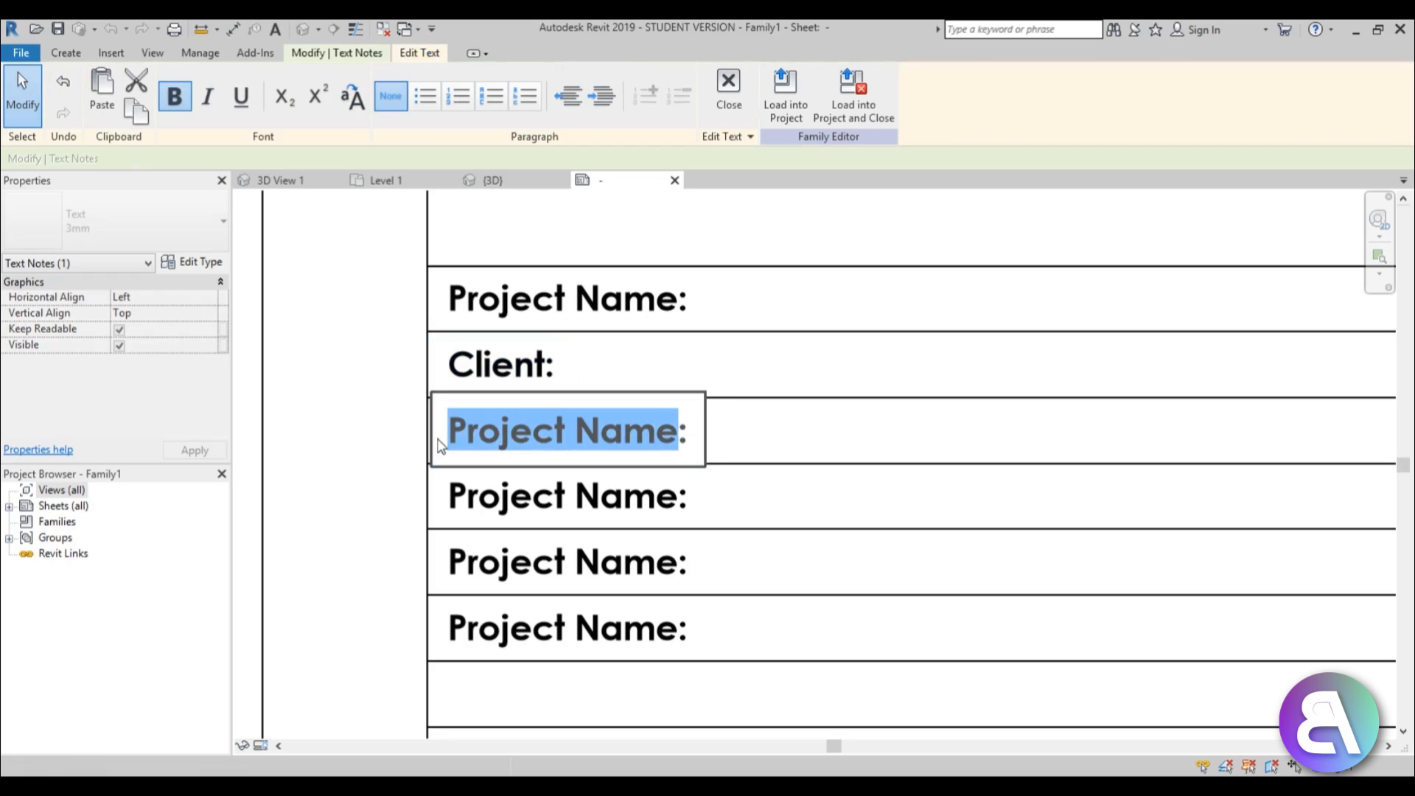
text(Location:)
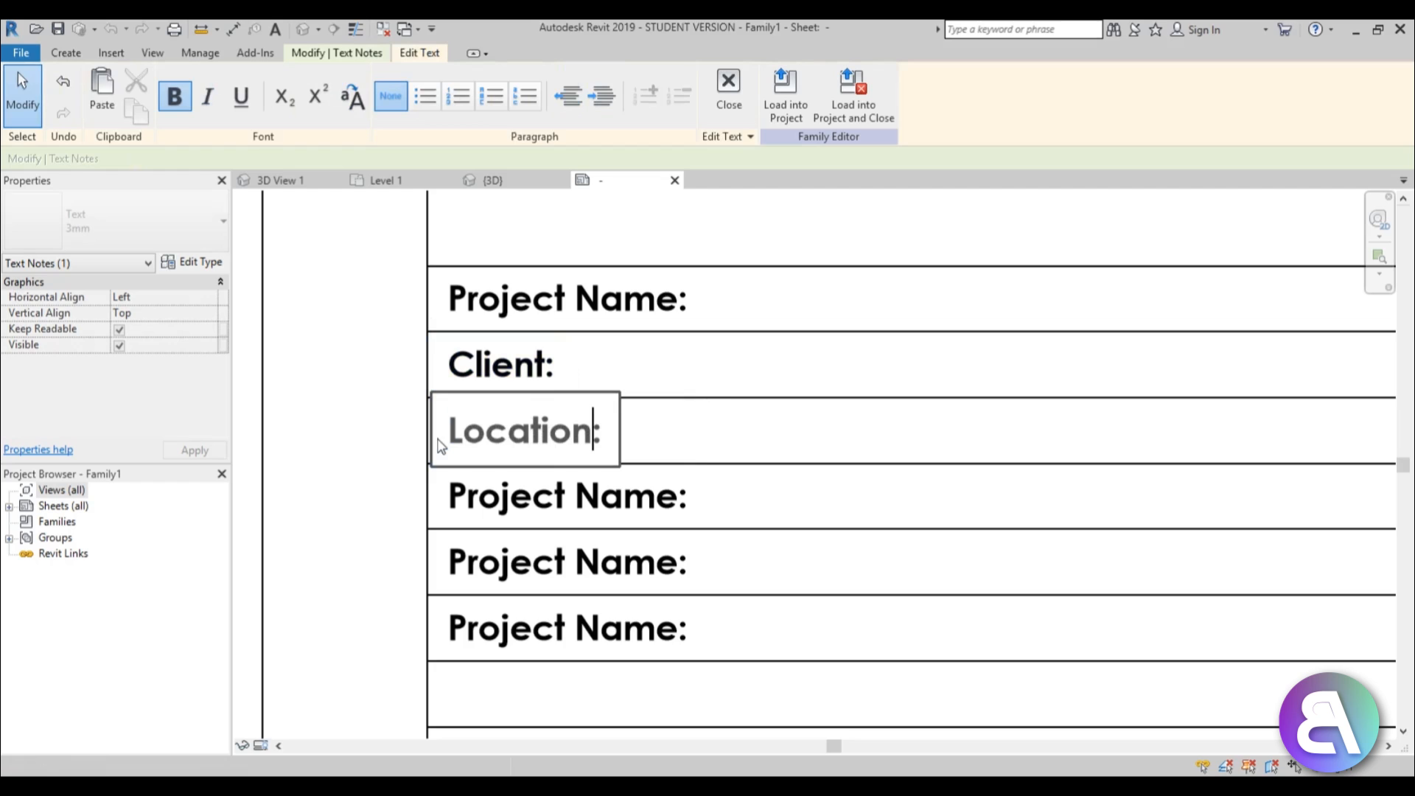
click(440, 446)
Change the label in the title strip's fourth row to "Date:".
double_click(512, 498)
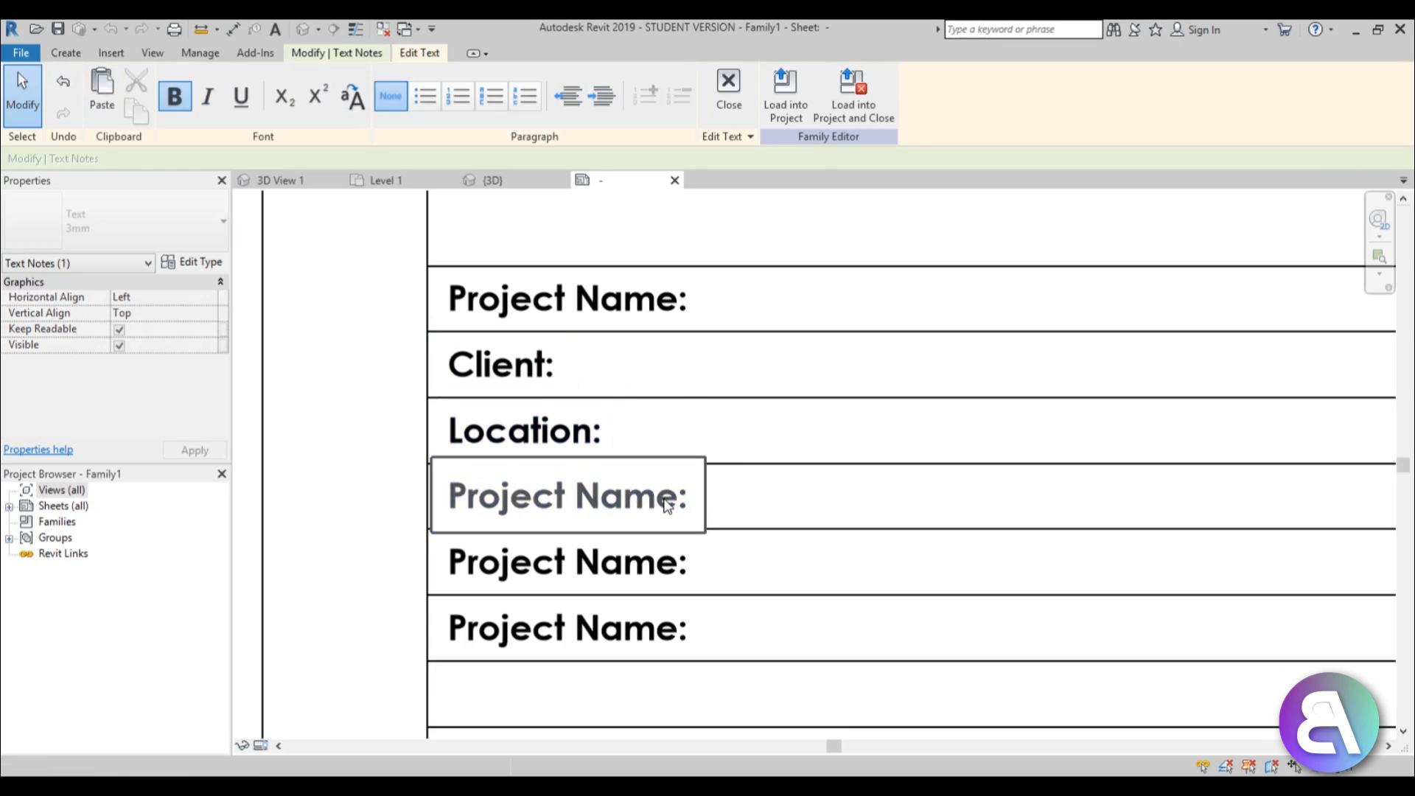
drag(678, 500, 452, 503)
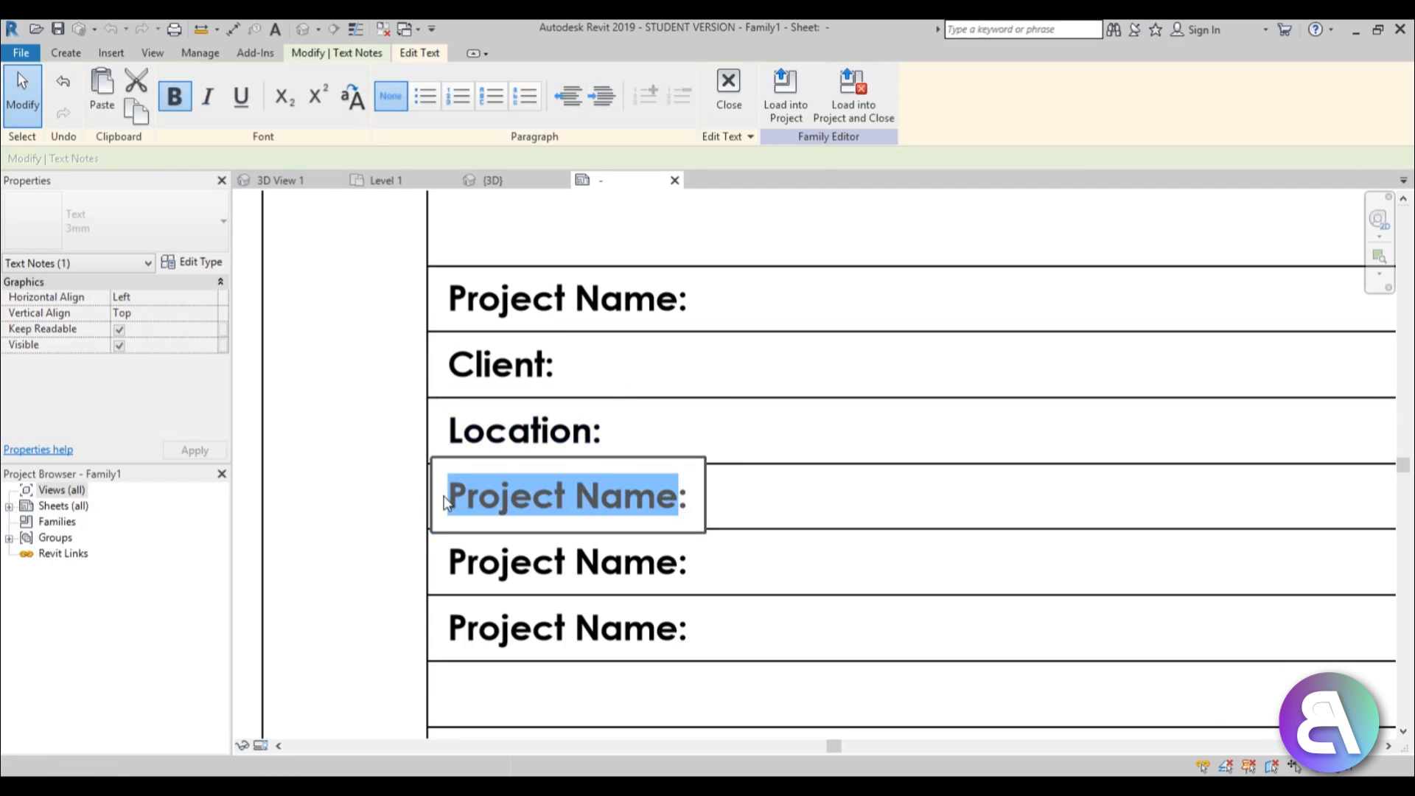
text(Da)
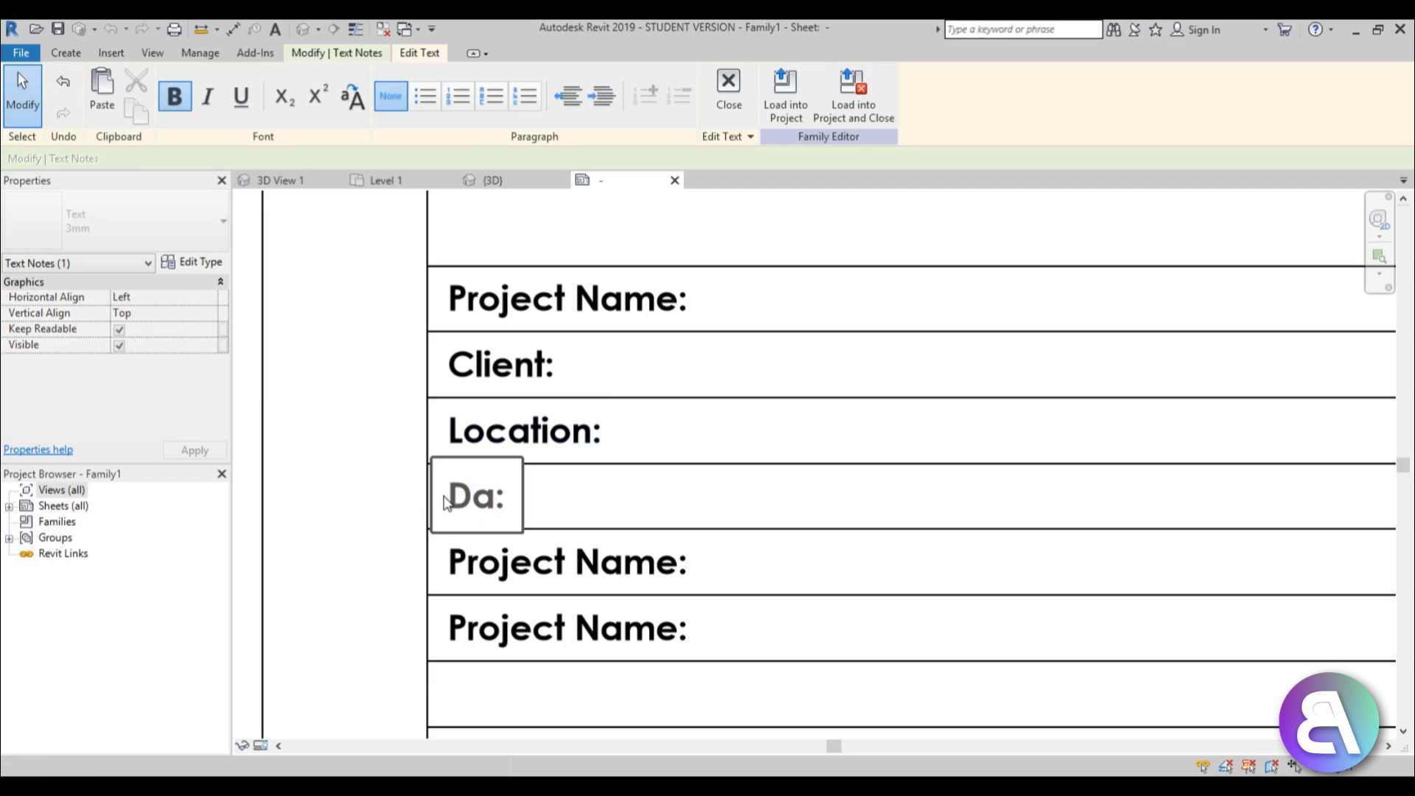
text(te)
click(379, 483)
Change the label in the title strip's fifth row to "Architect:".
double_click(575, 582)
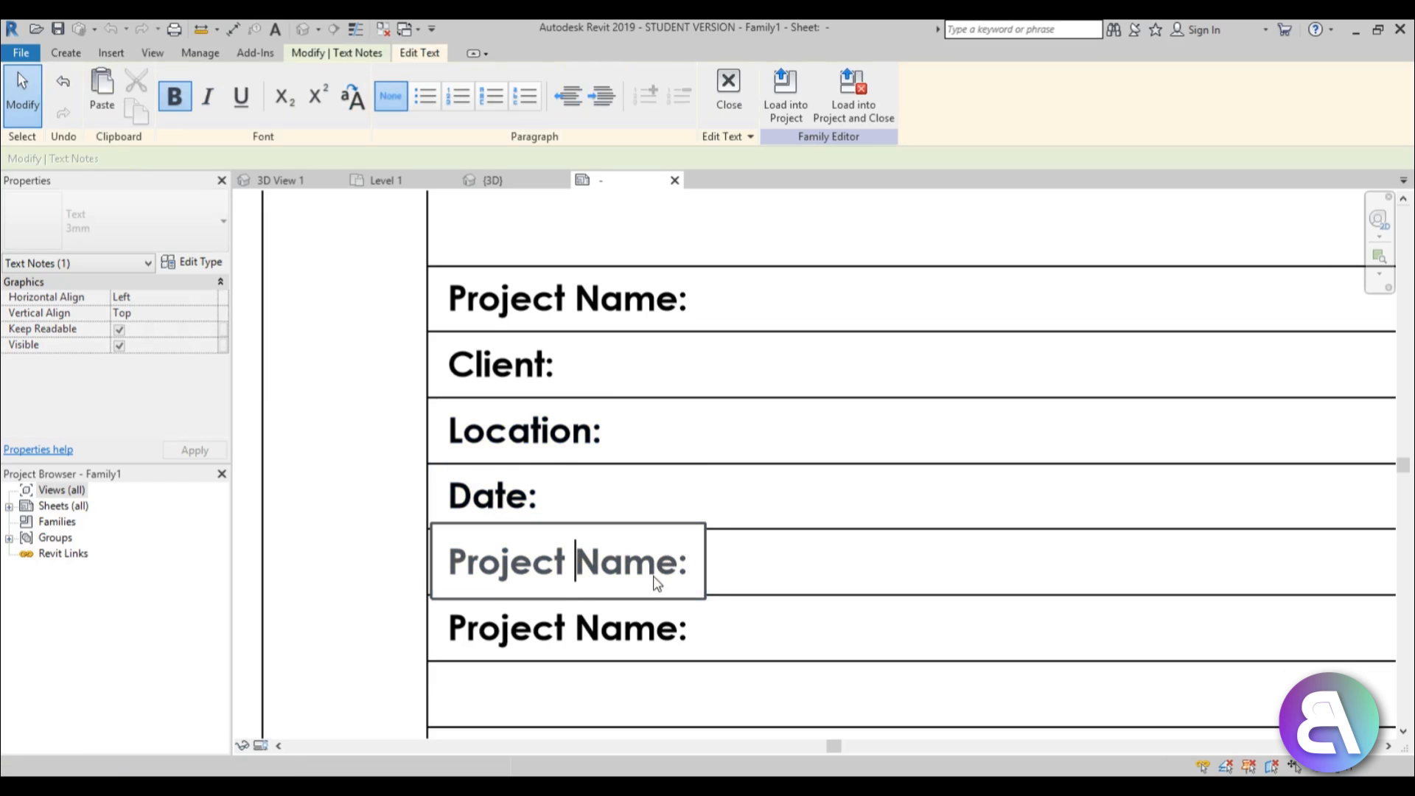
drag(677, 579, 451, 582)
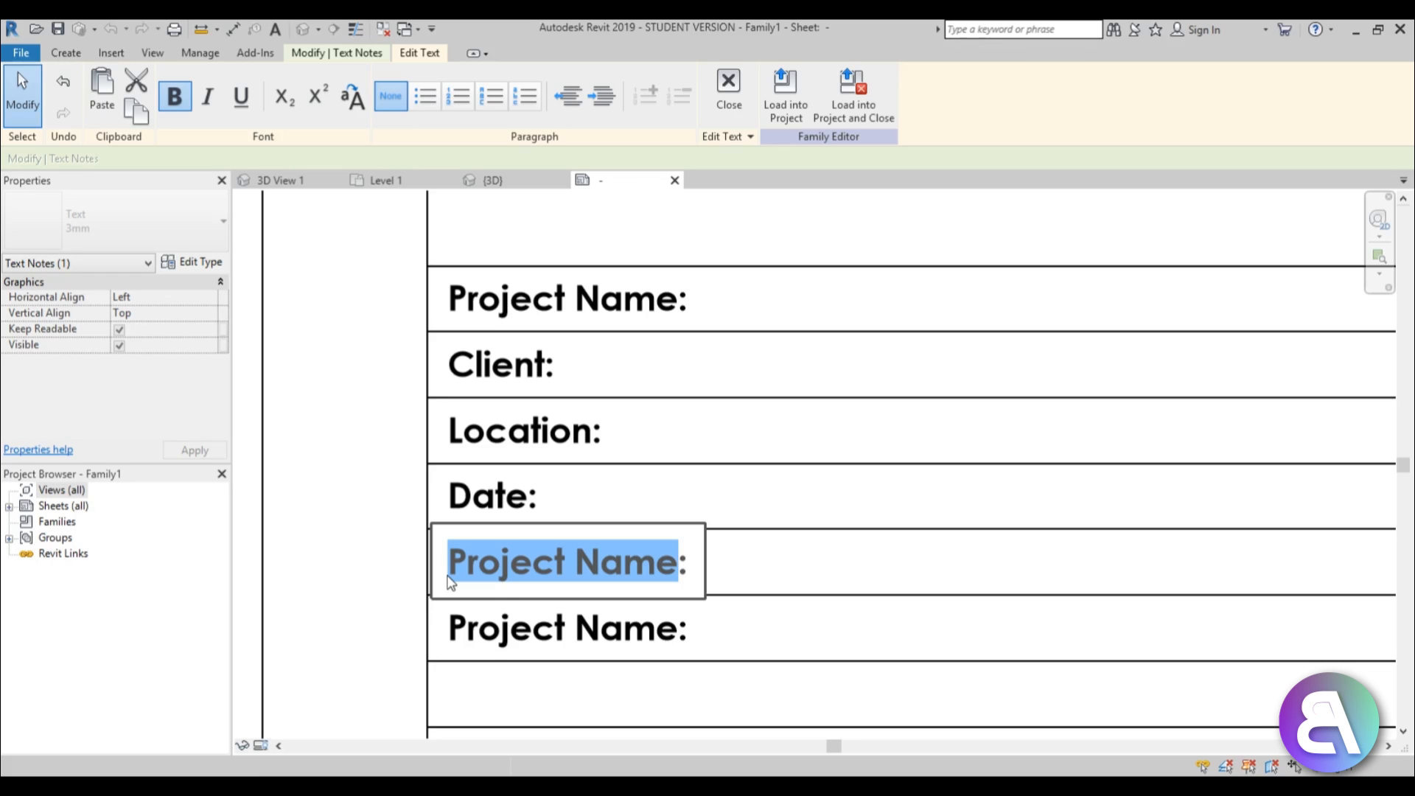
text(B)
key(BackSpace)
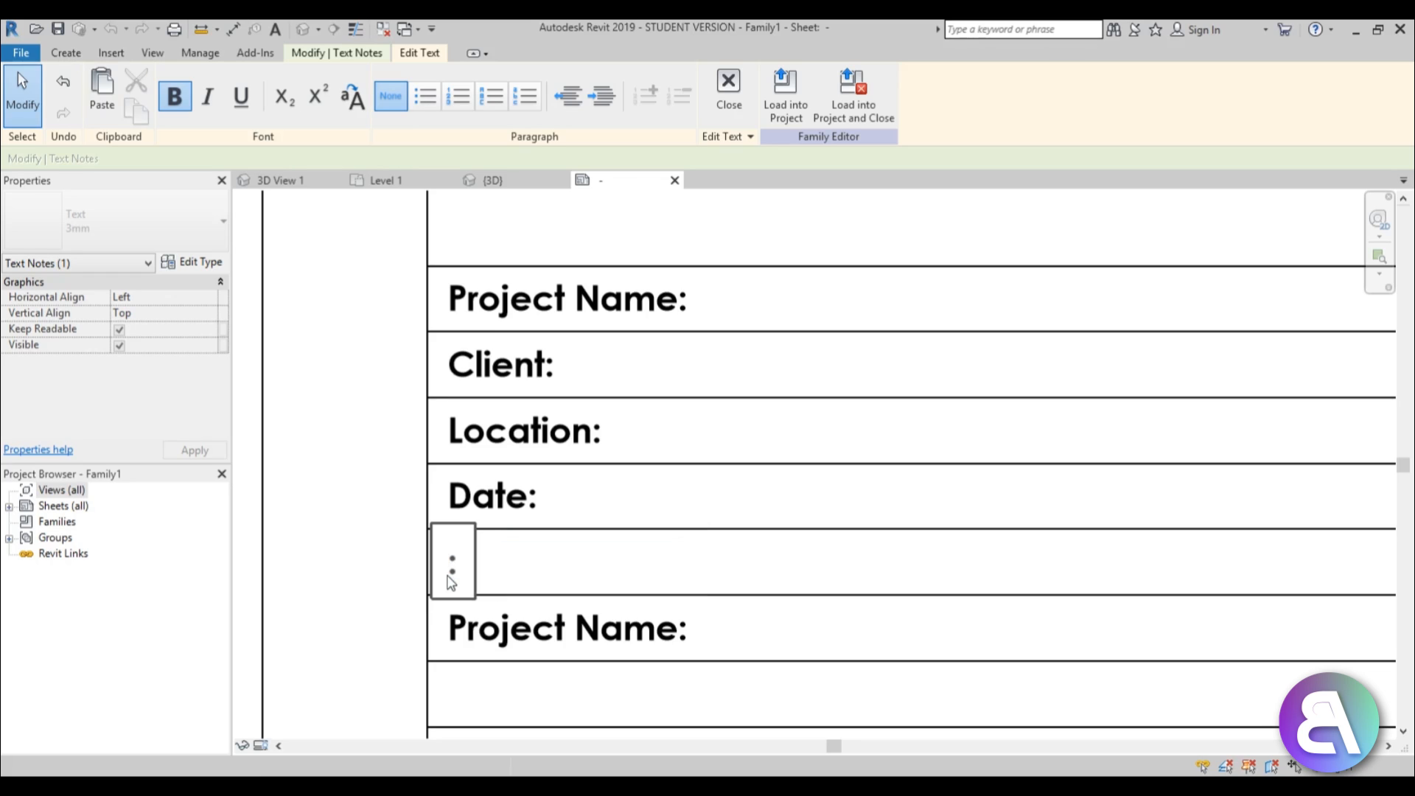
text(Arch)
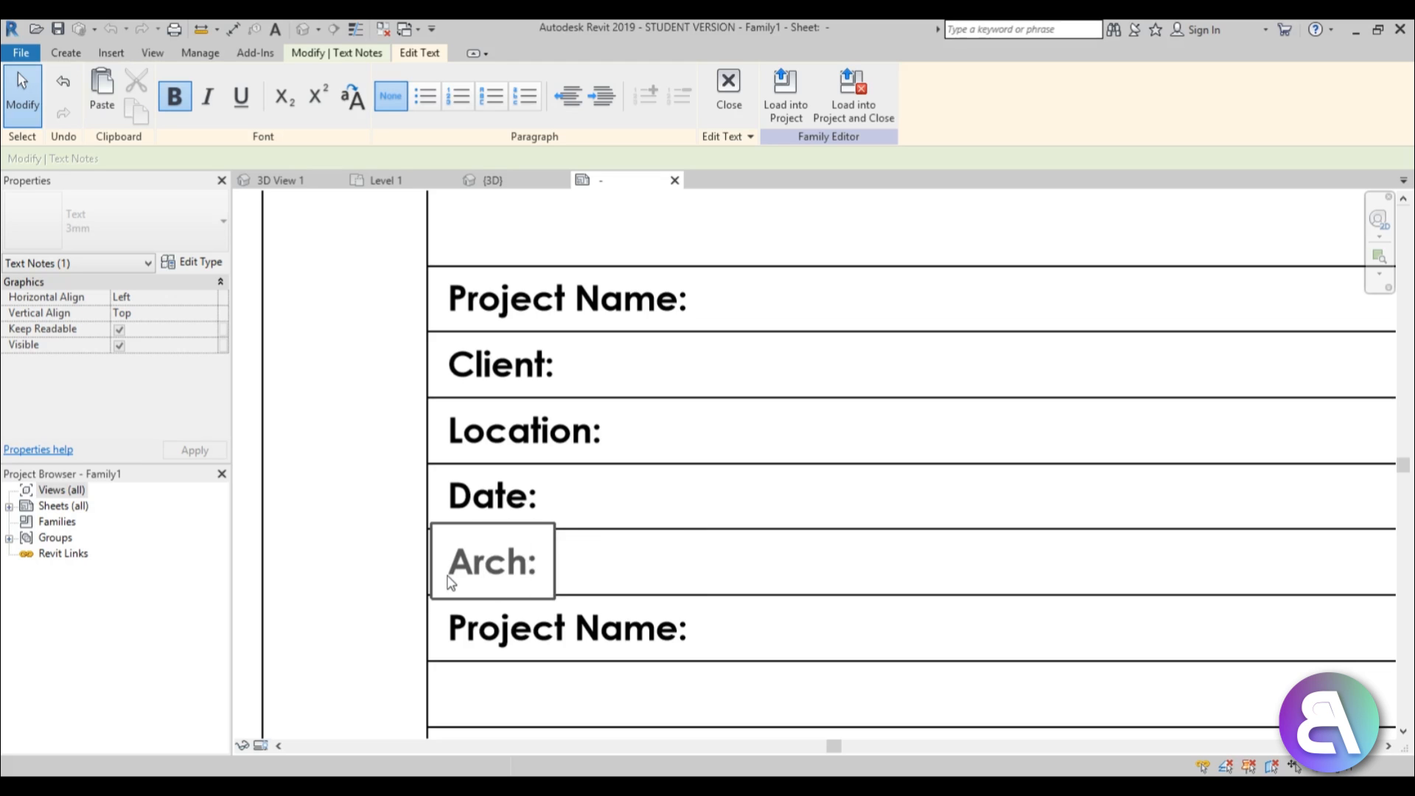
text(itect)
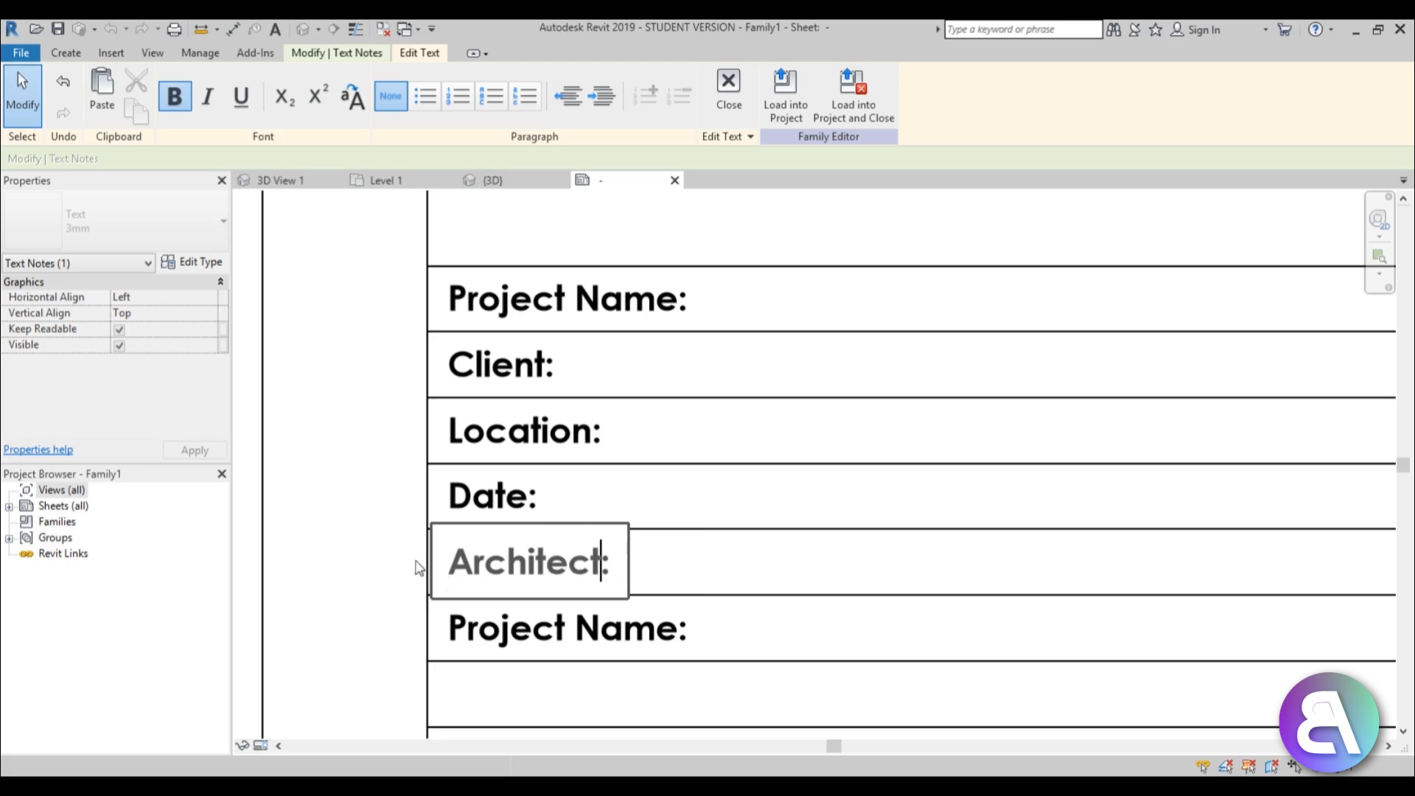
click(414, 504)
Change the remaining "Project Name:" copy in the sixth row to "BIM Manager:" and finish the note.
scroll(399, 512, down, 1)
middle_drag(399, 515, 398, 342)
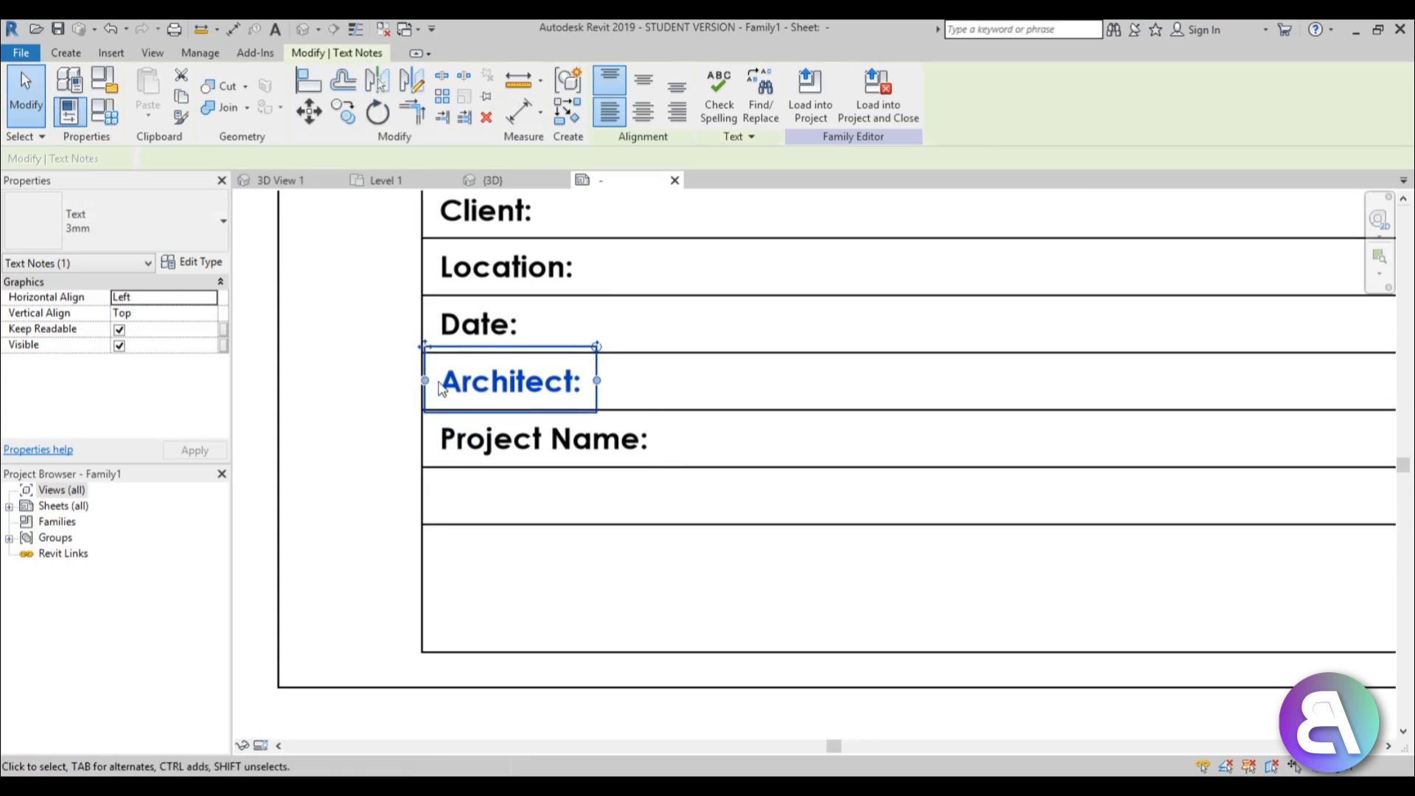
click(518, 448)
double_click(634, 444)
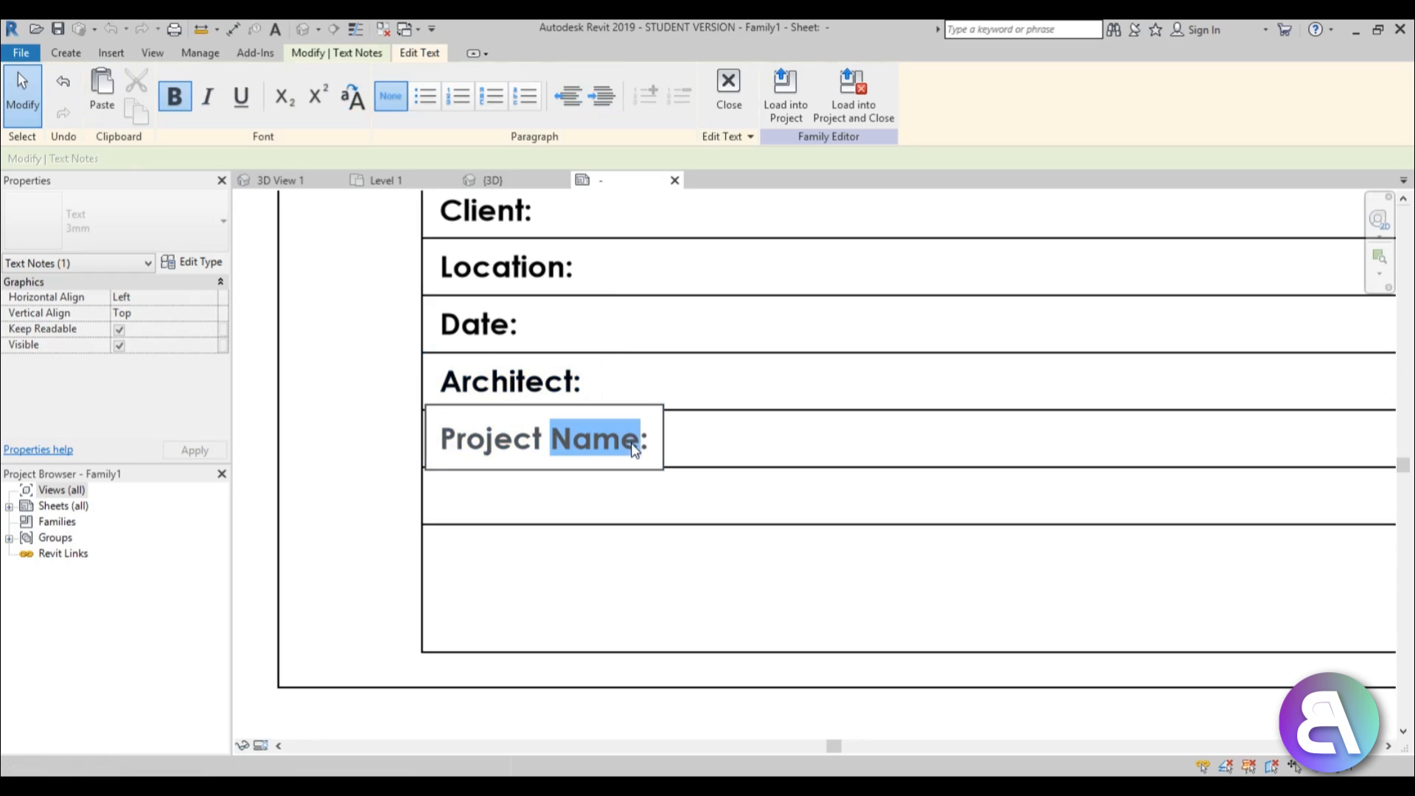
drag(635, 449, 414, 453)
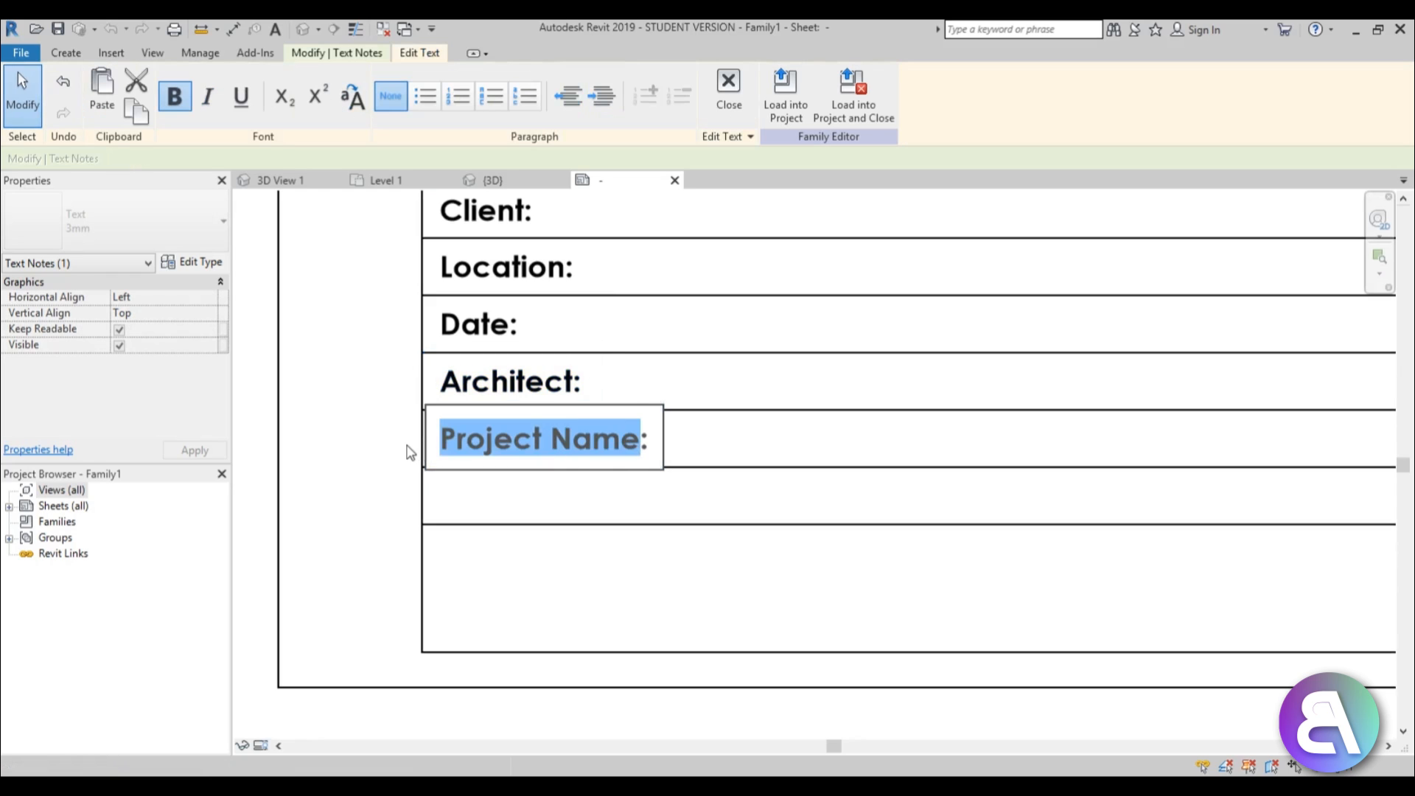
text(BIM)
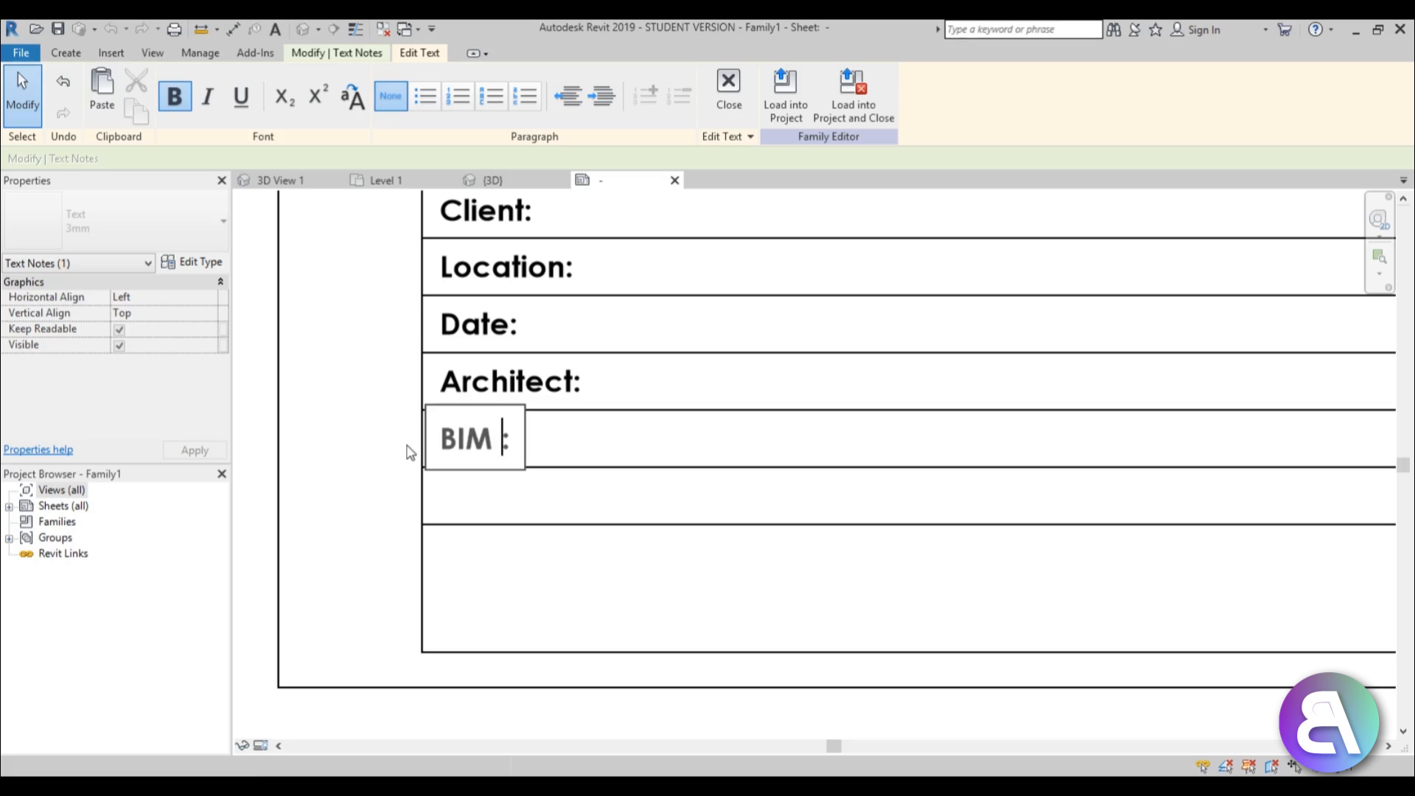
text( Mana)
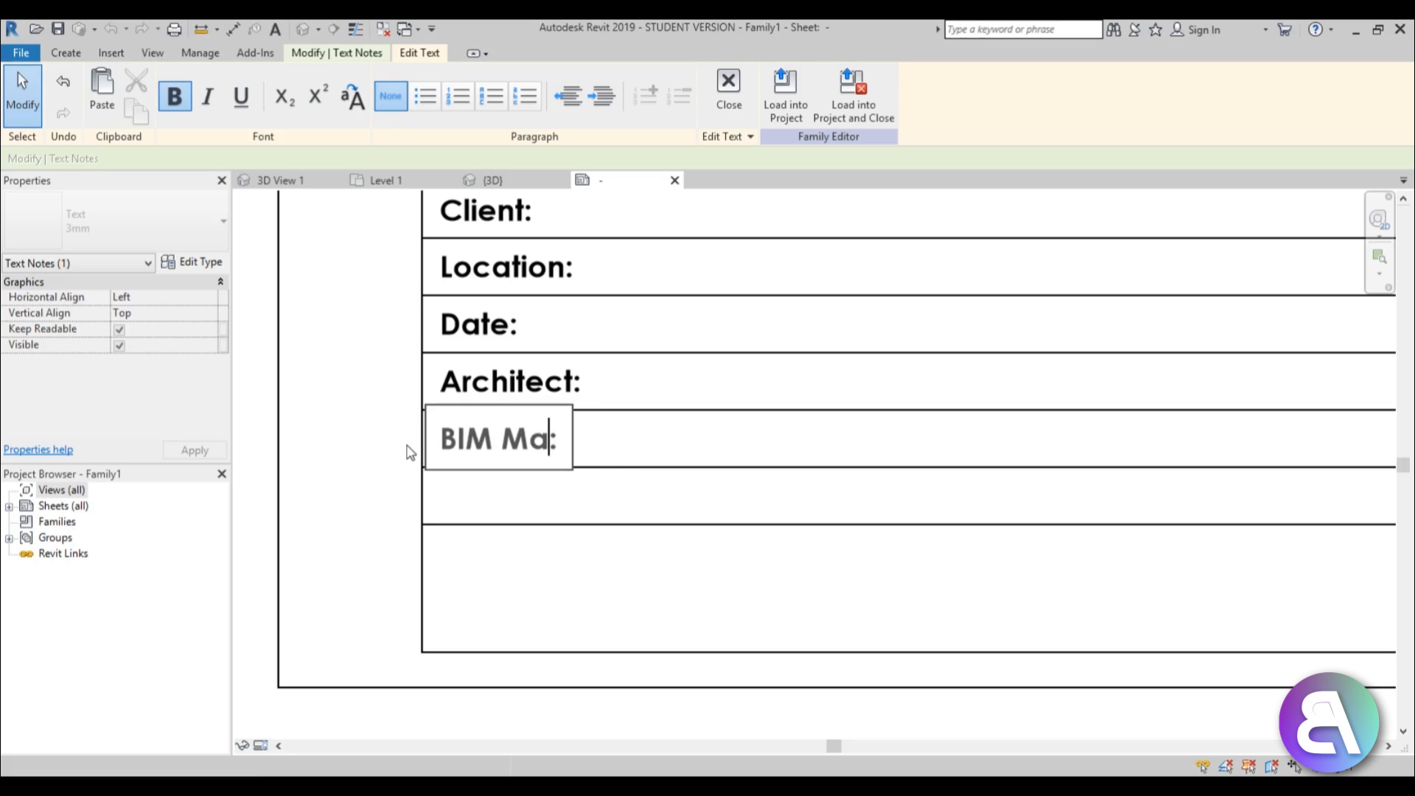
text(ger)
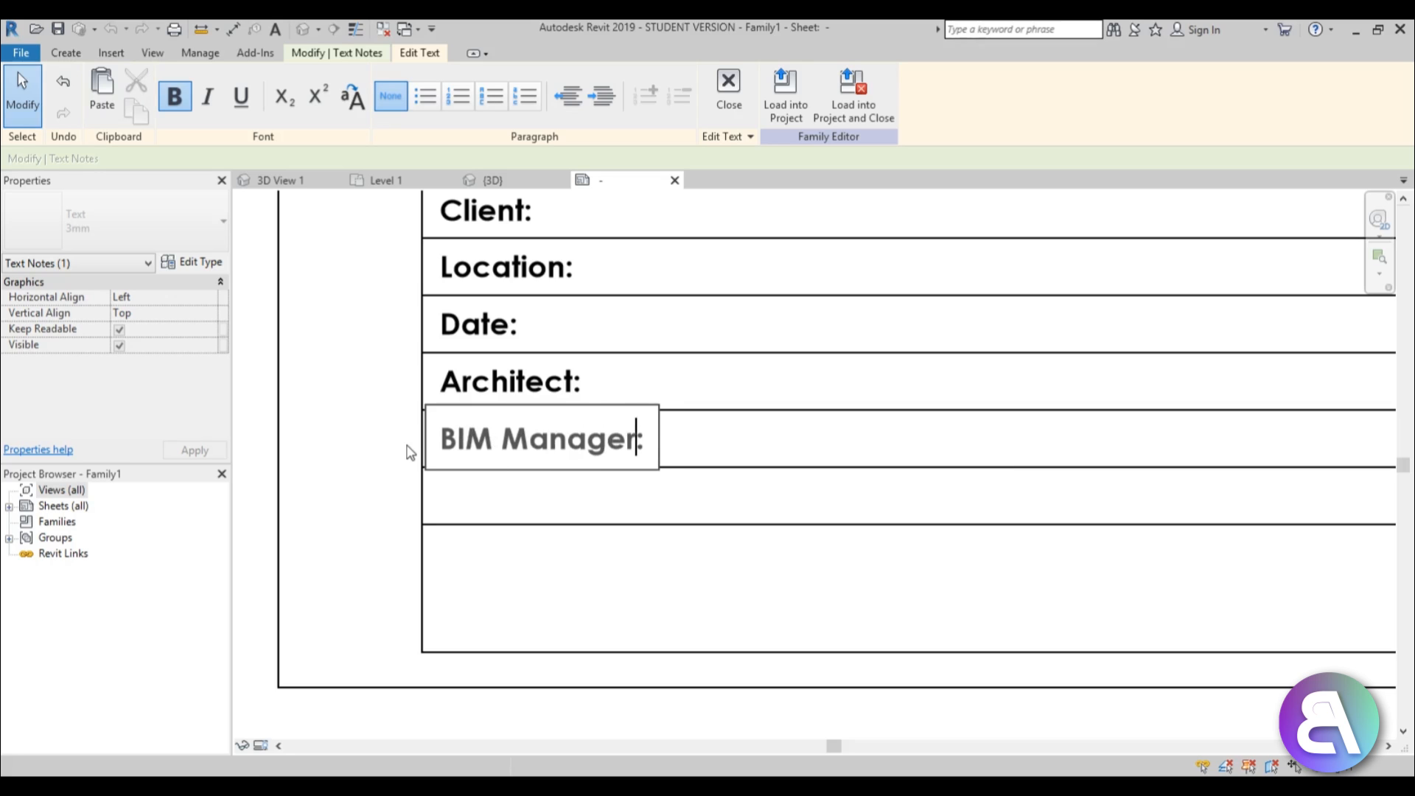
click(334, 452)
click(455, 450)
click(340, 474)
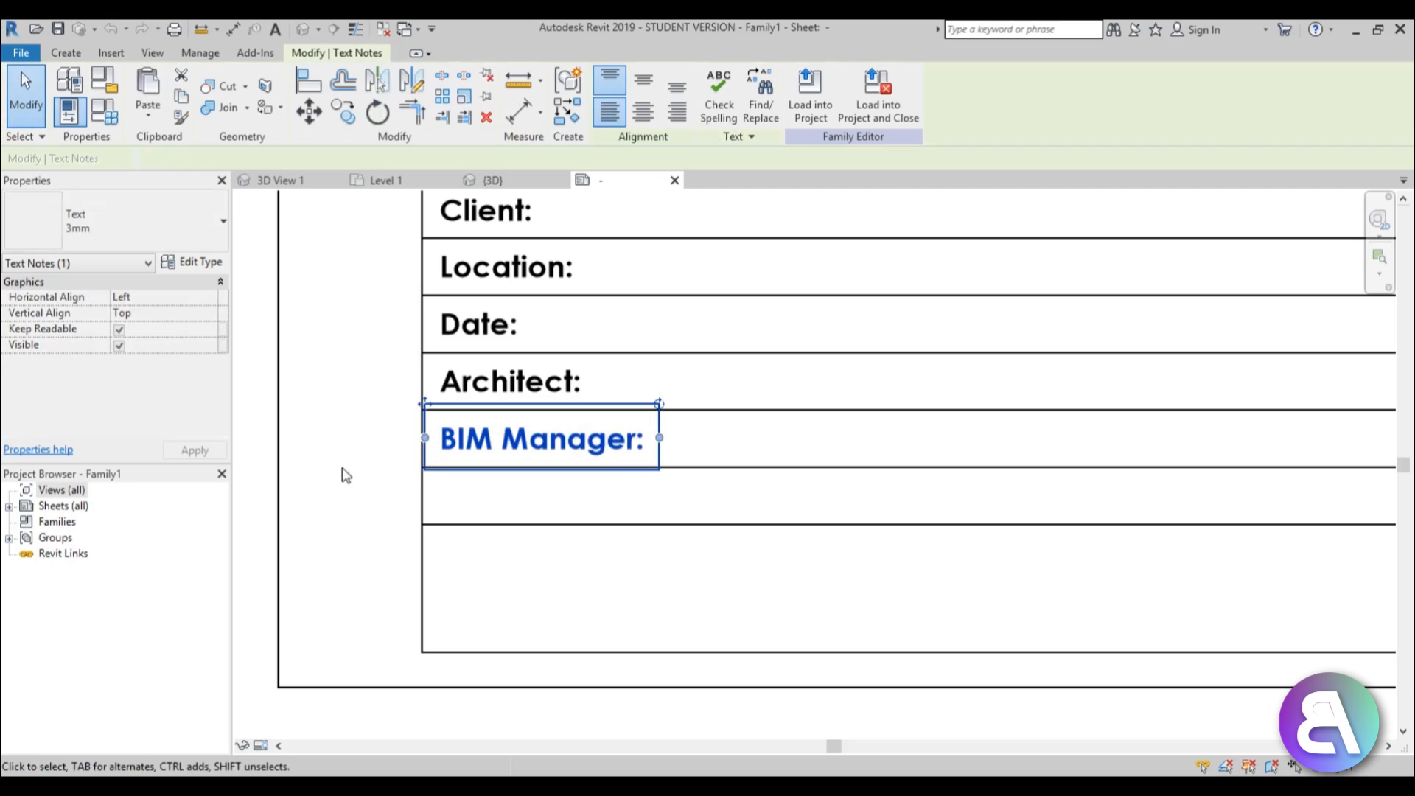
Copy the "BIM Manager:" label down into the empty seventh row and the taller row below it.
key(c)
key(o)
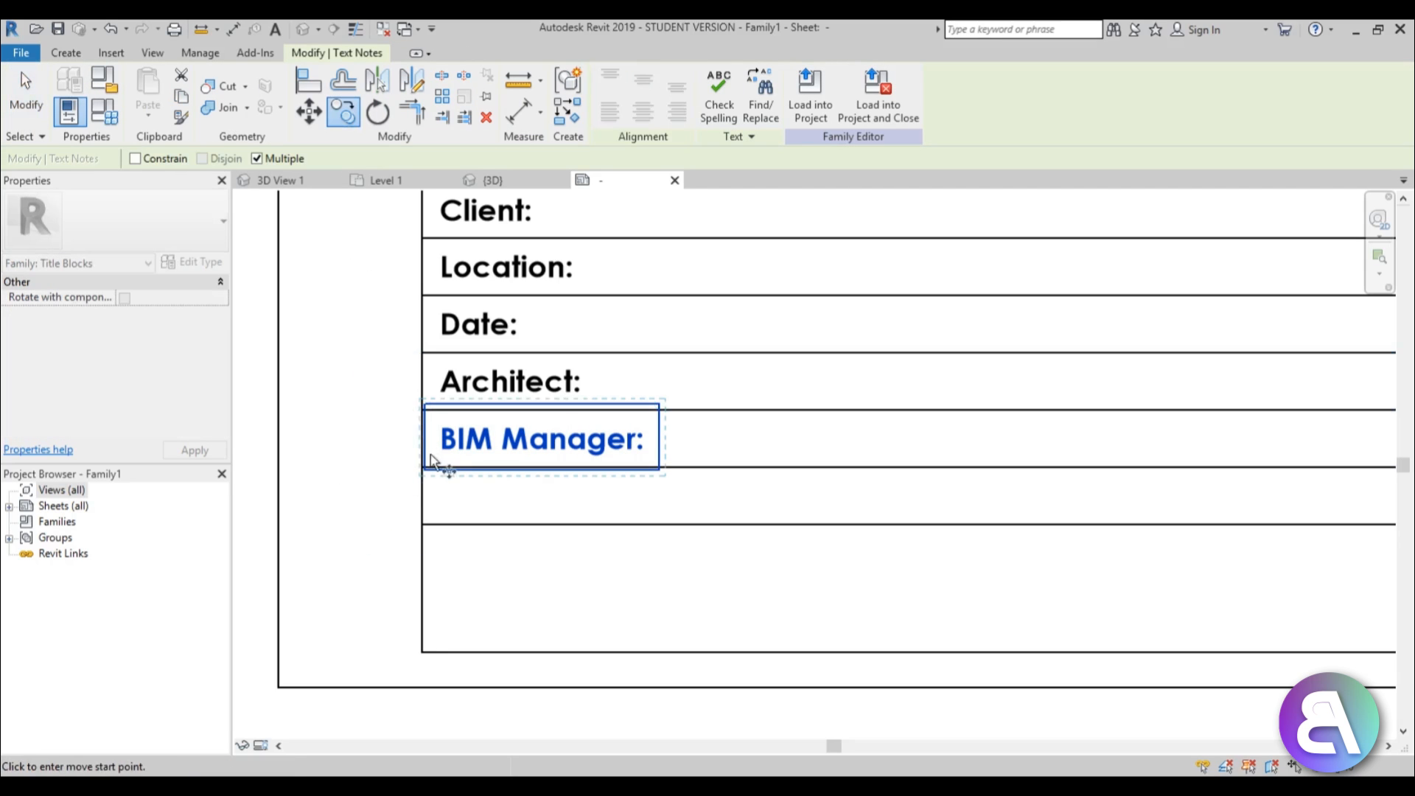
click(423, 411)
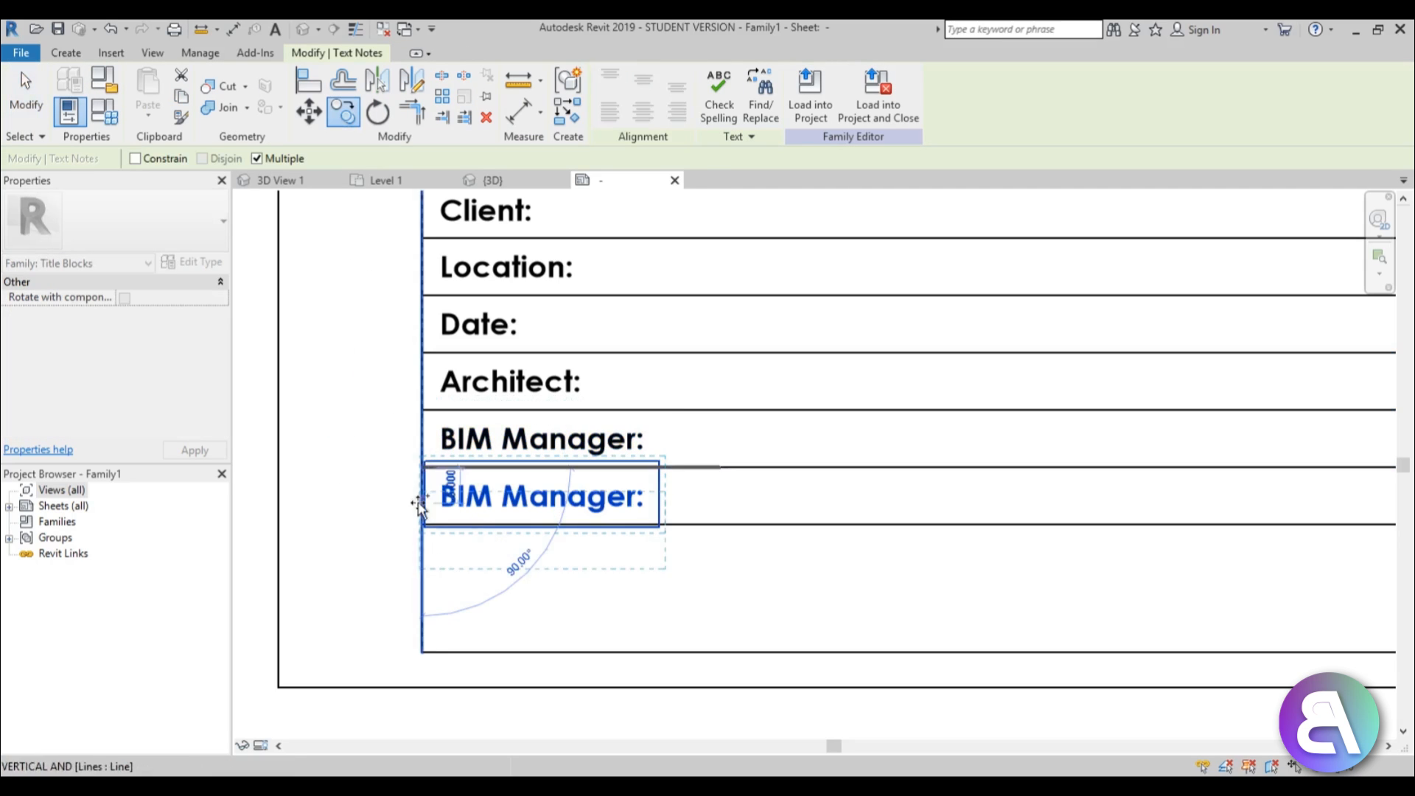
click(415, 516)
click(406, 536)
key(Escape)
key(Escape)
Replace the seventh row's copied label with the text "Balkan Architect inc." and finish the note.
click(454, 508)
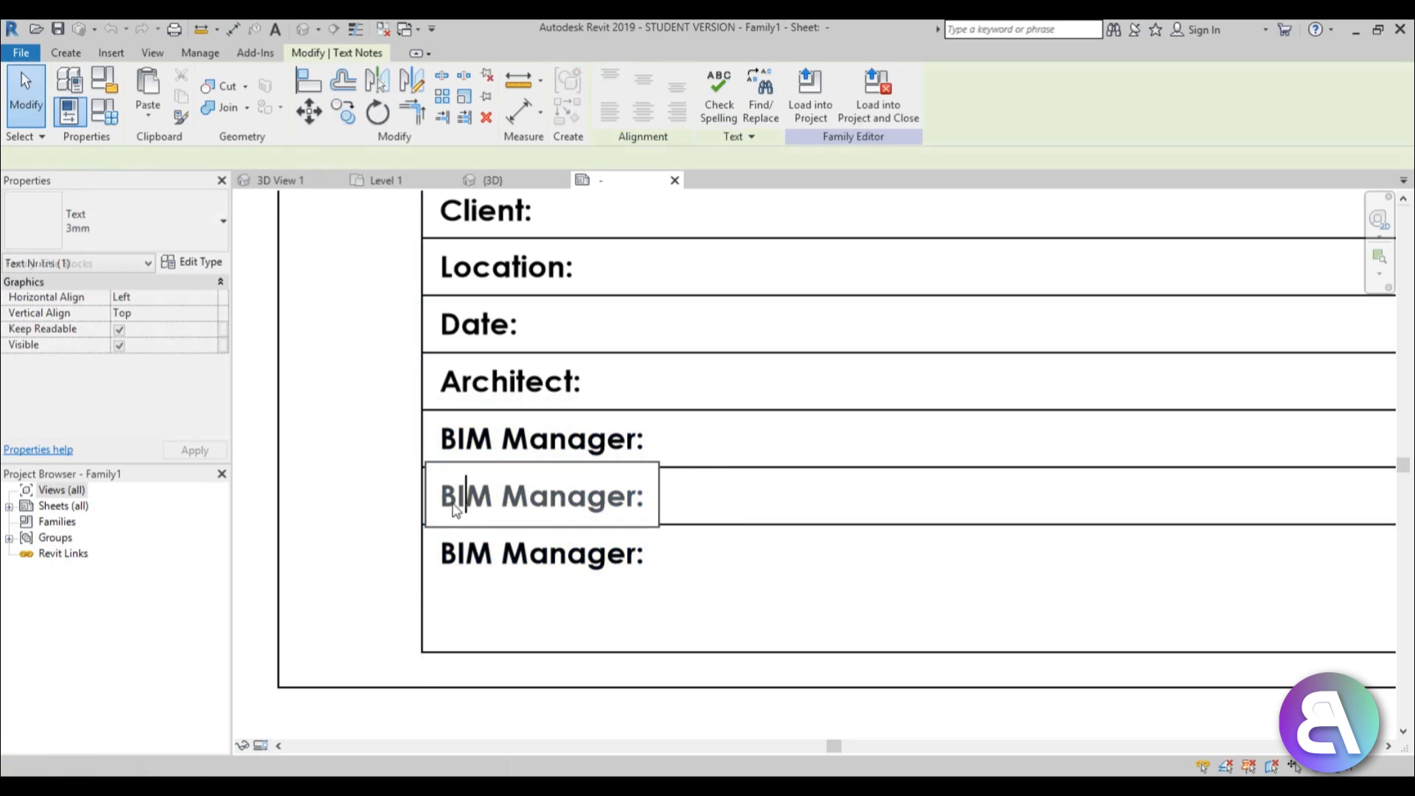
drag(454, 508, 661, 508)
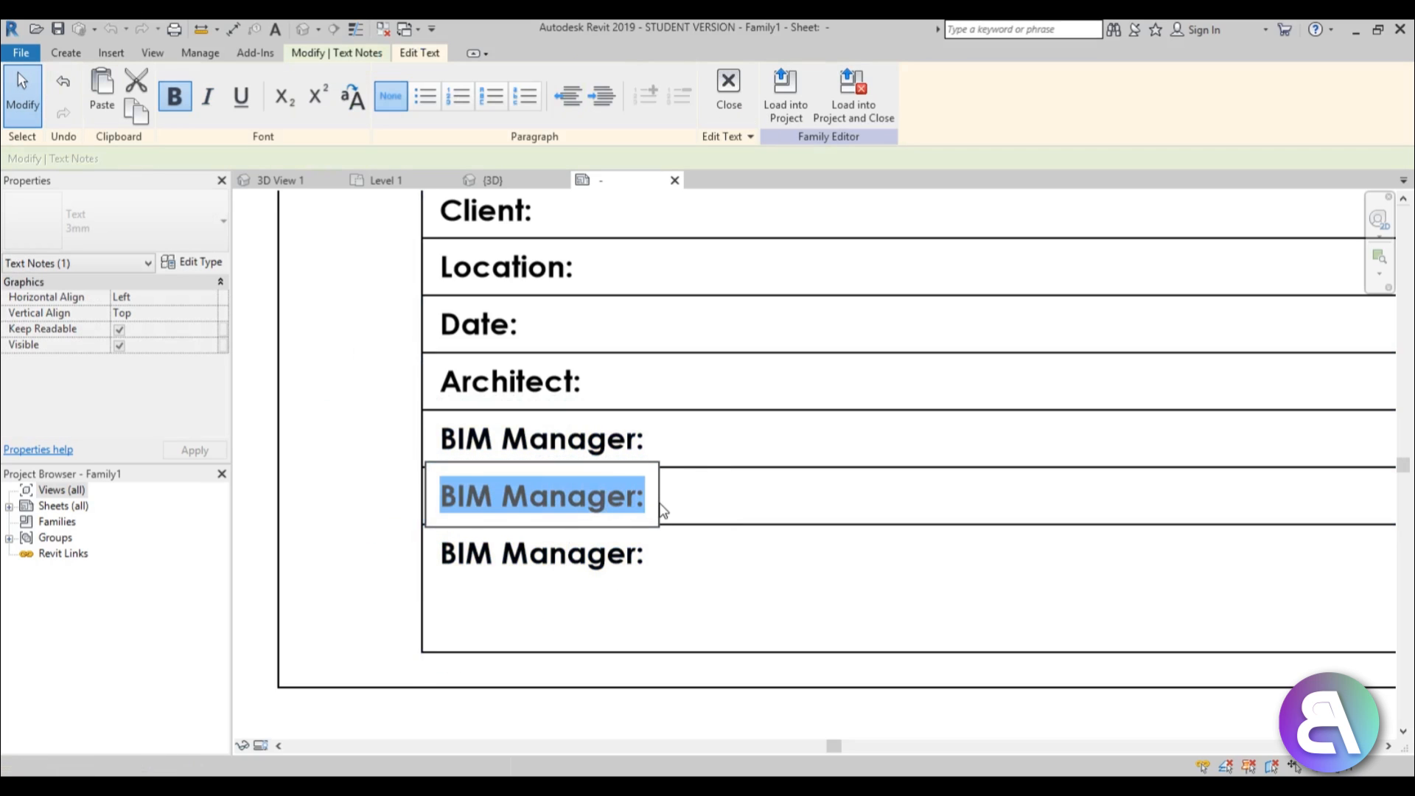
key(BackSpace)
text(B)
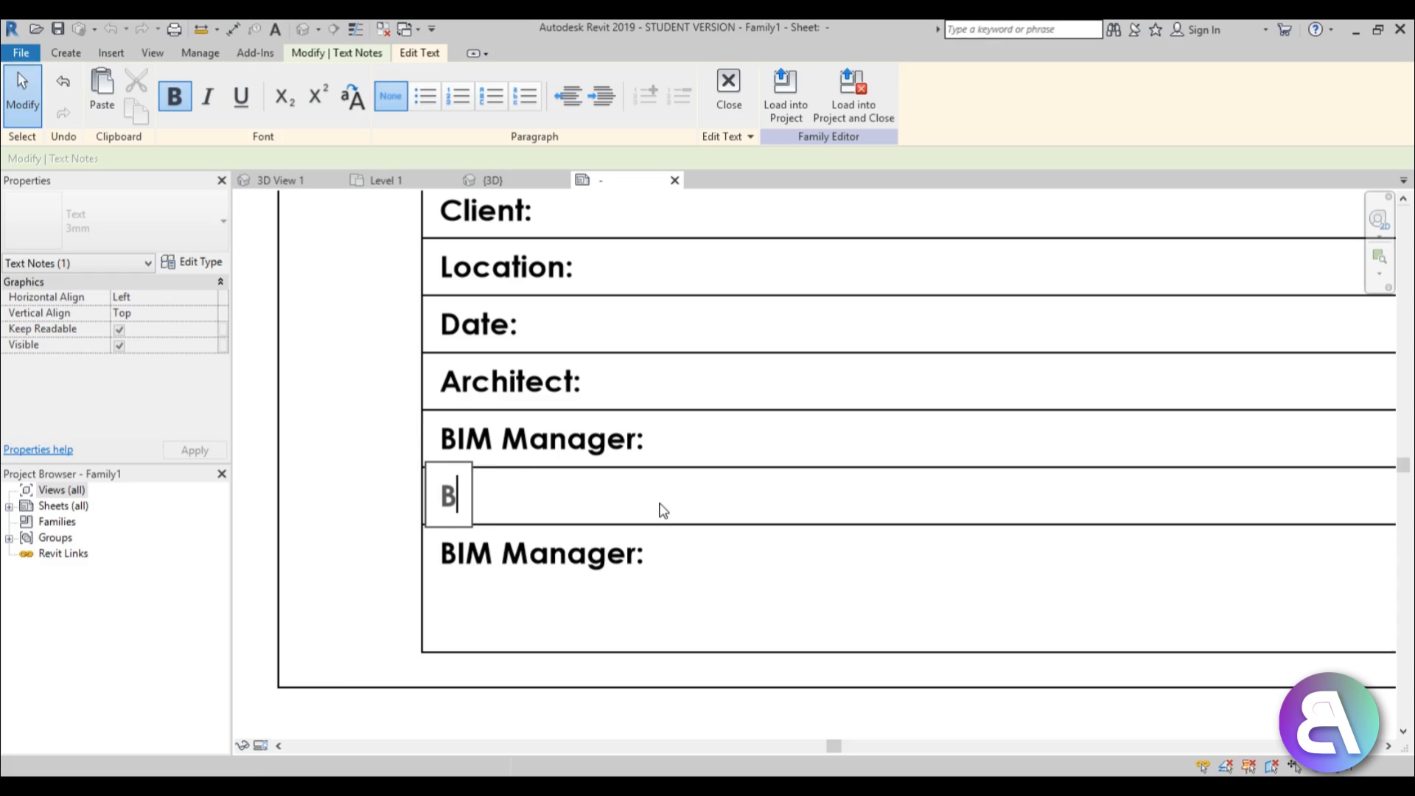
text(alkan)
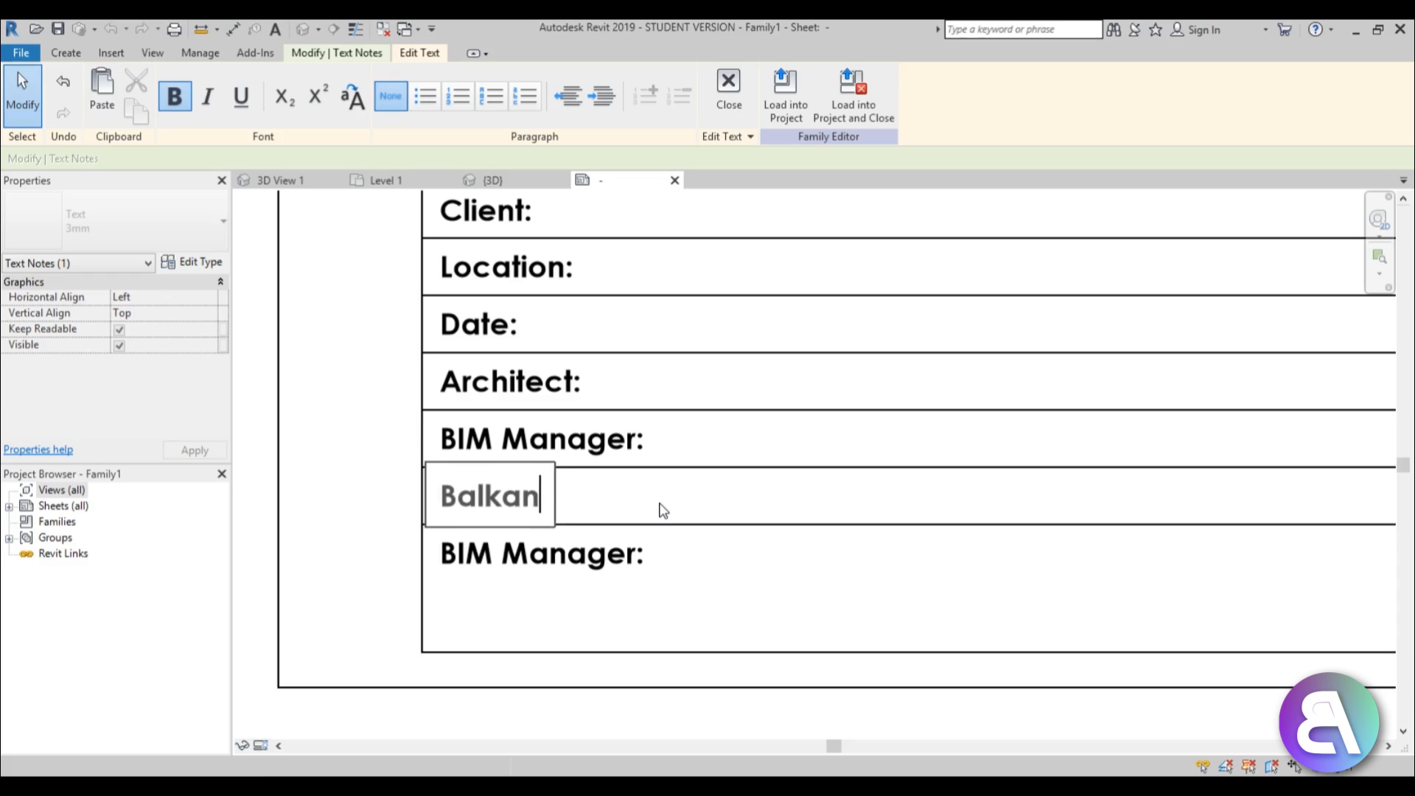
text( Archite)
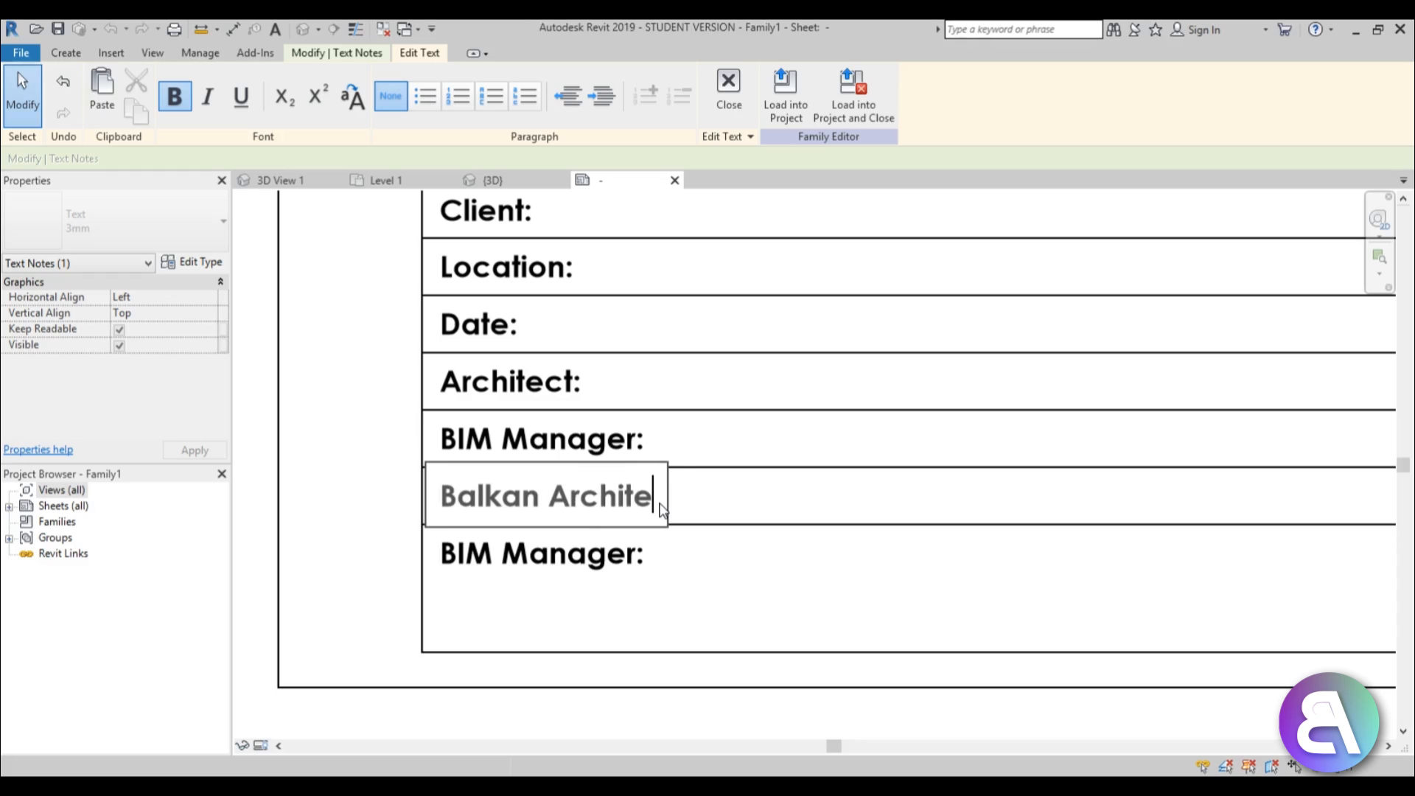
text(ct inc.)
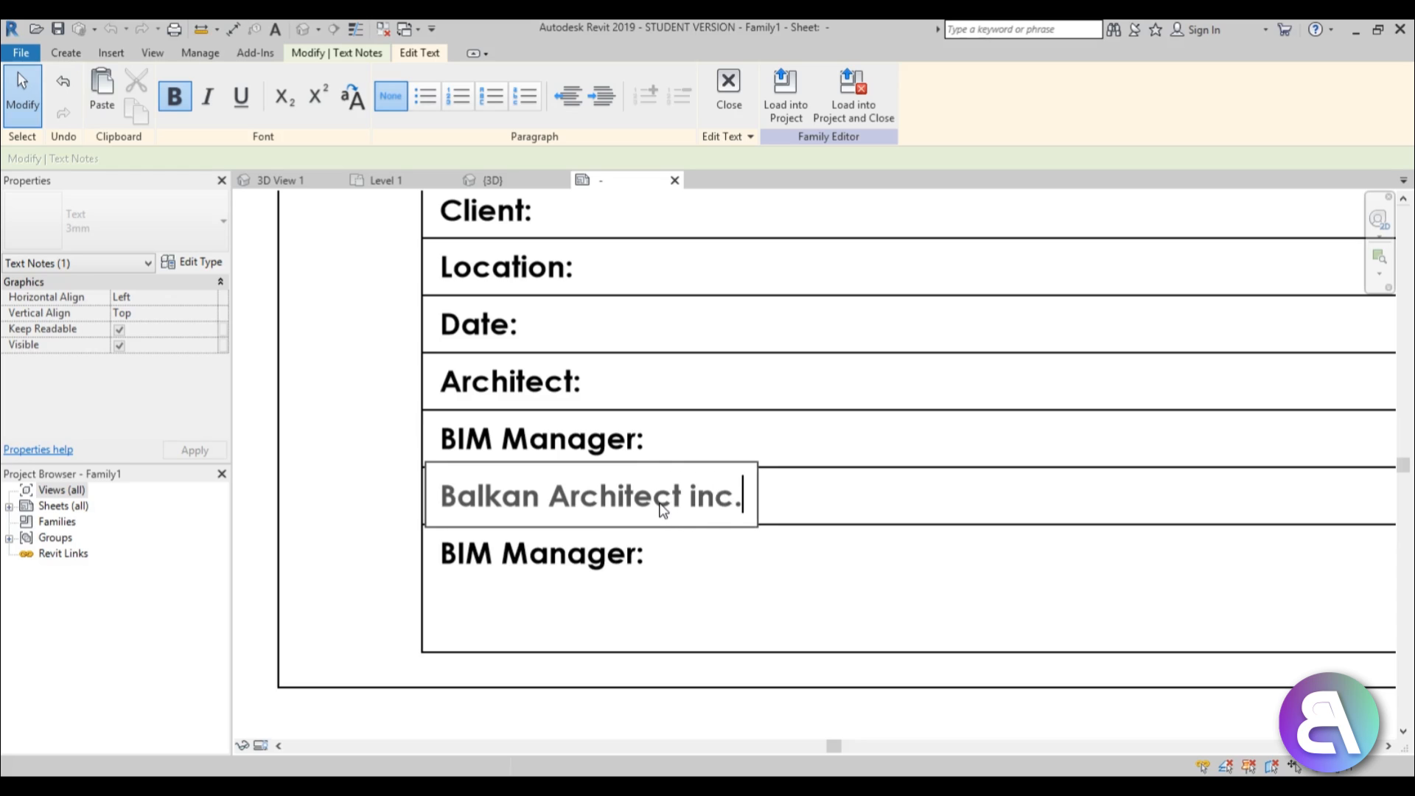
click(612, 556)
Change the copied "BIM Manager:" label in the title strip's tall last row to "Project Notes:" and finish the note.
click(612, 557)
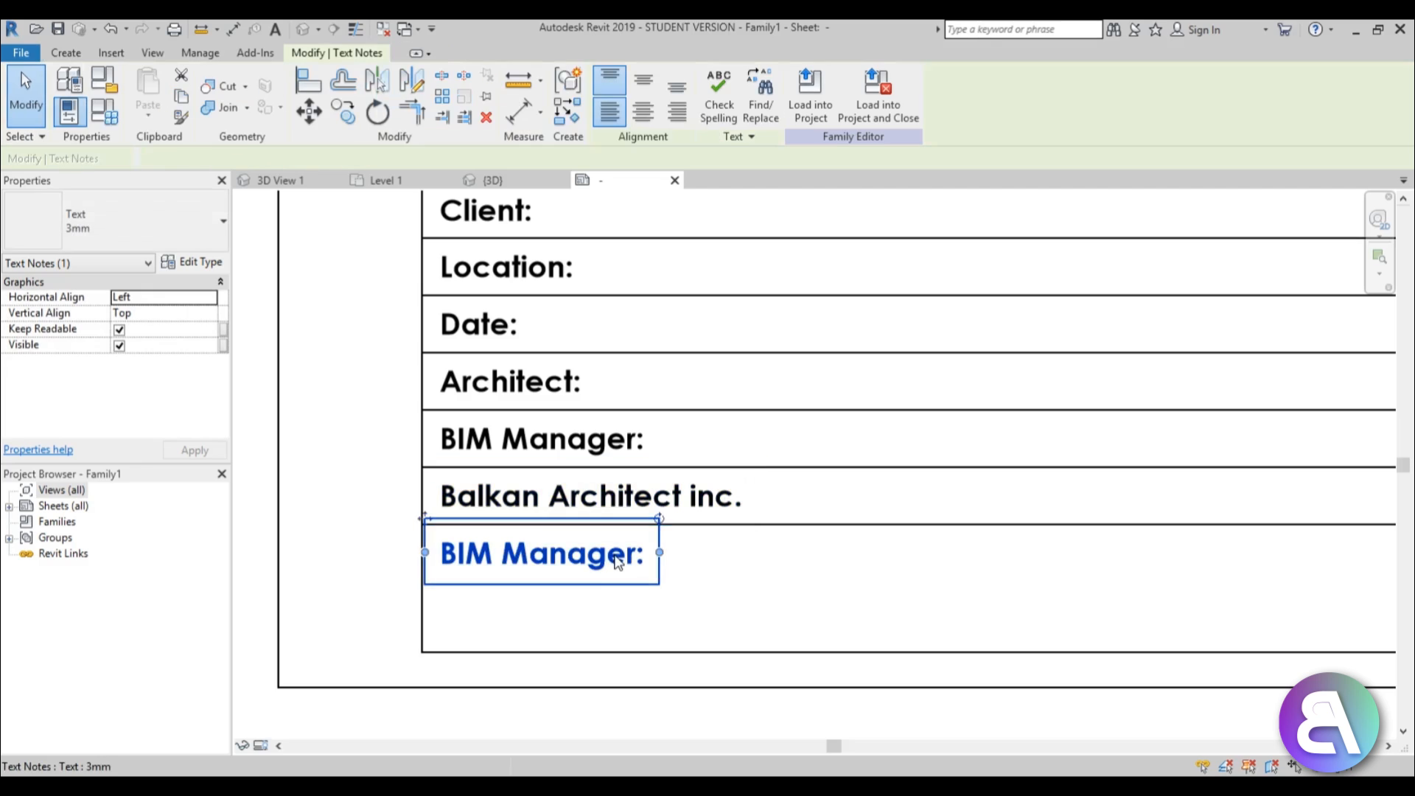
click(632, 558)
drag(632, 557, 447, 562)
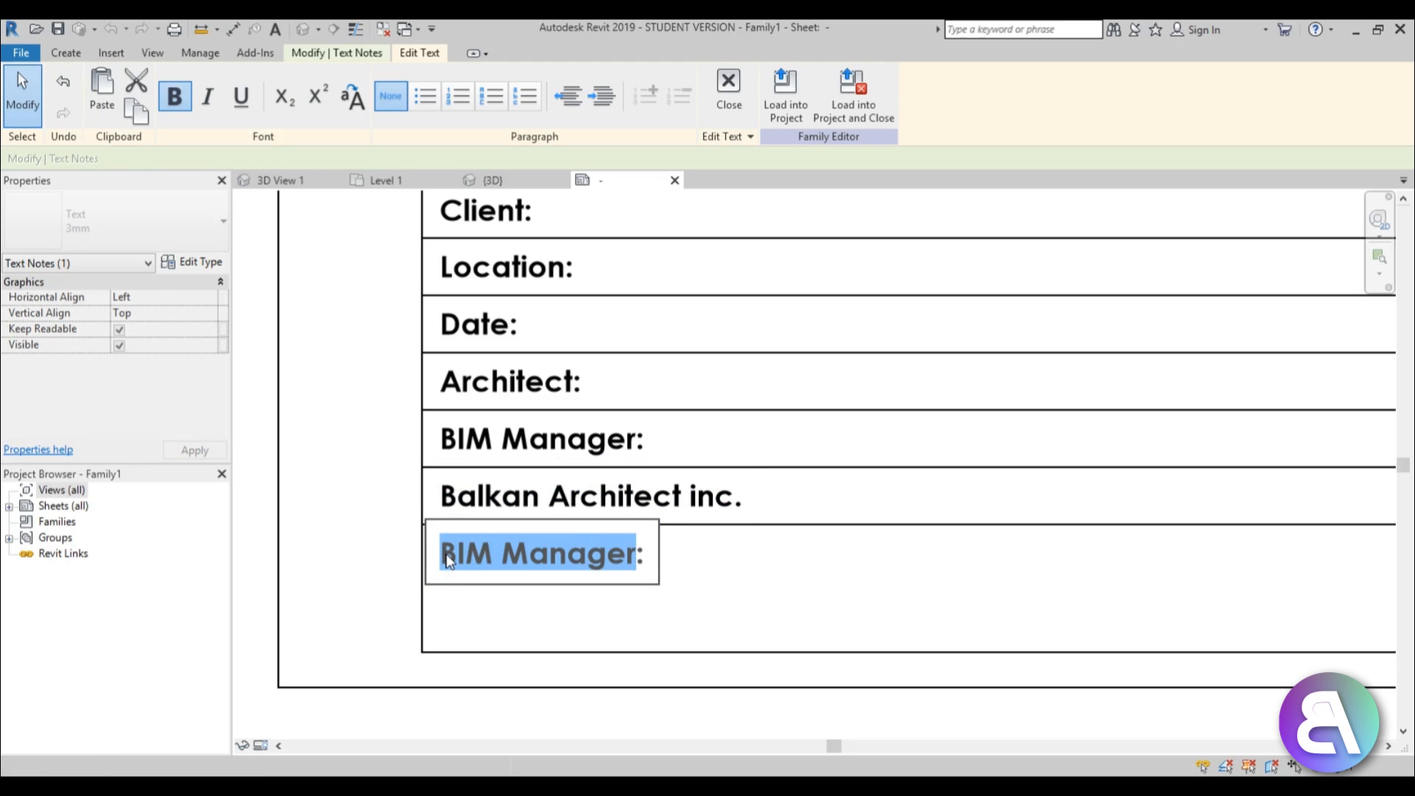
text(Project)
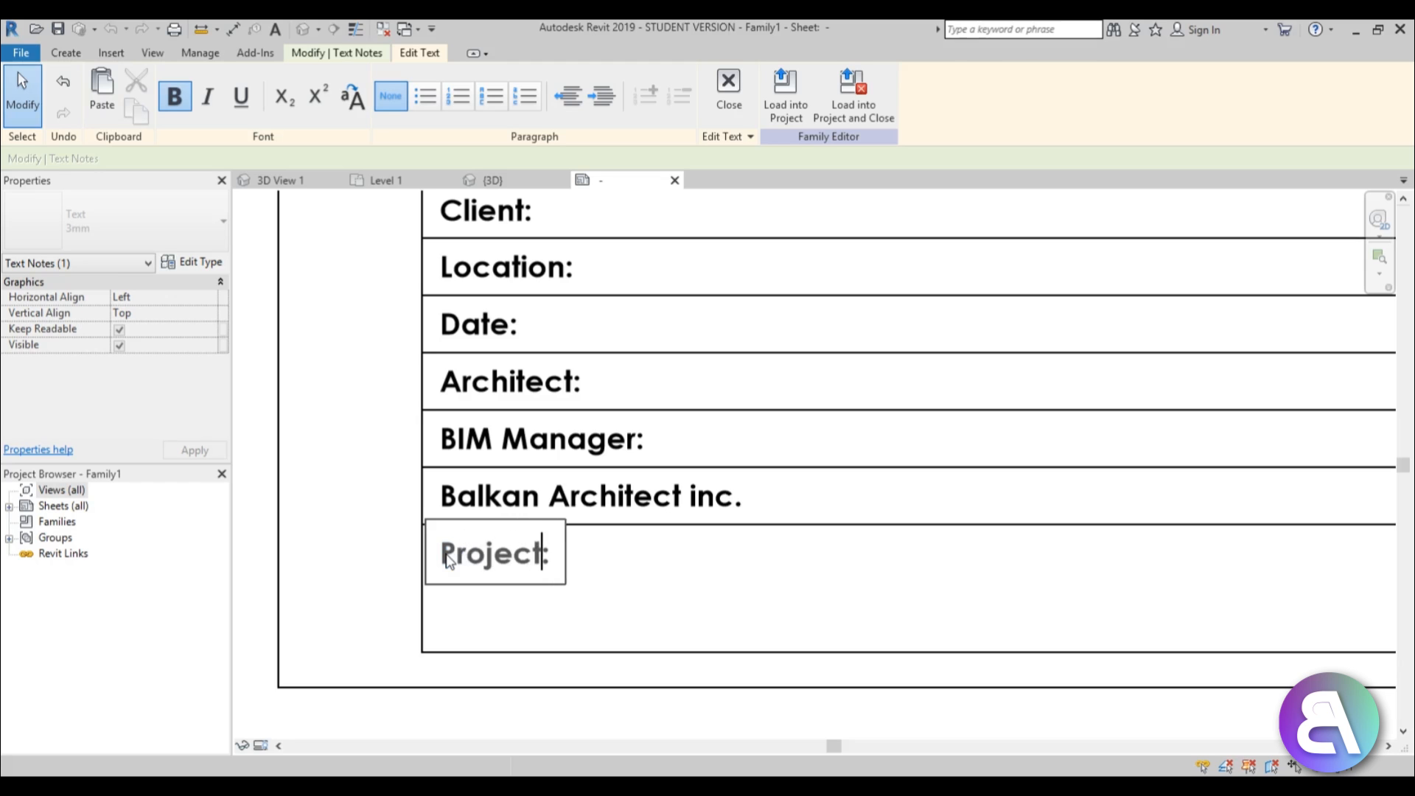
text( Notes)
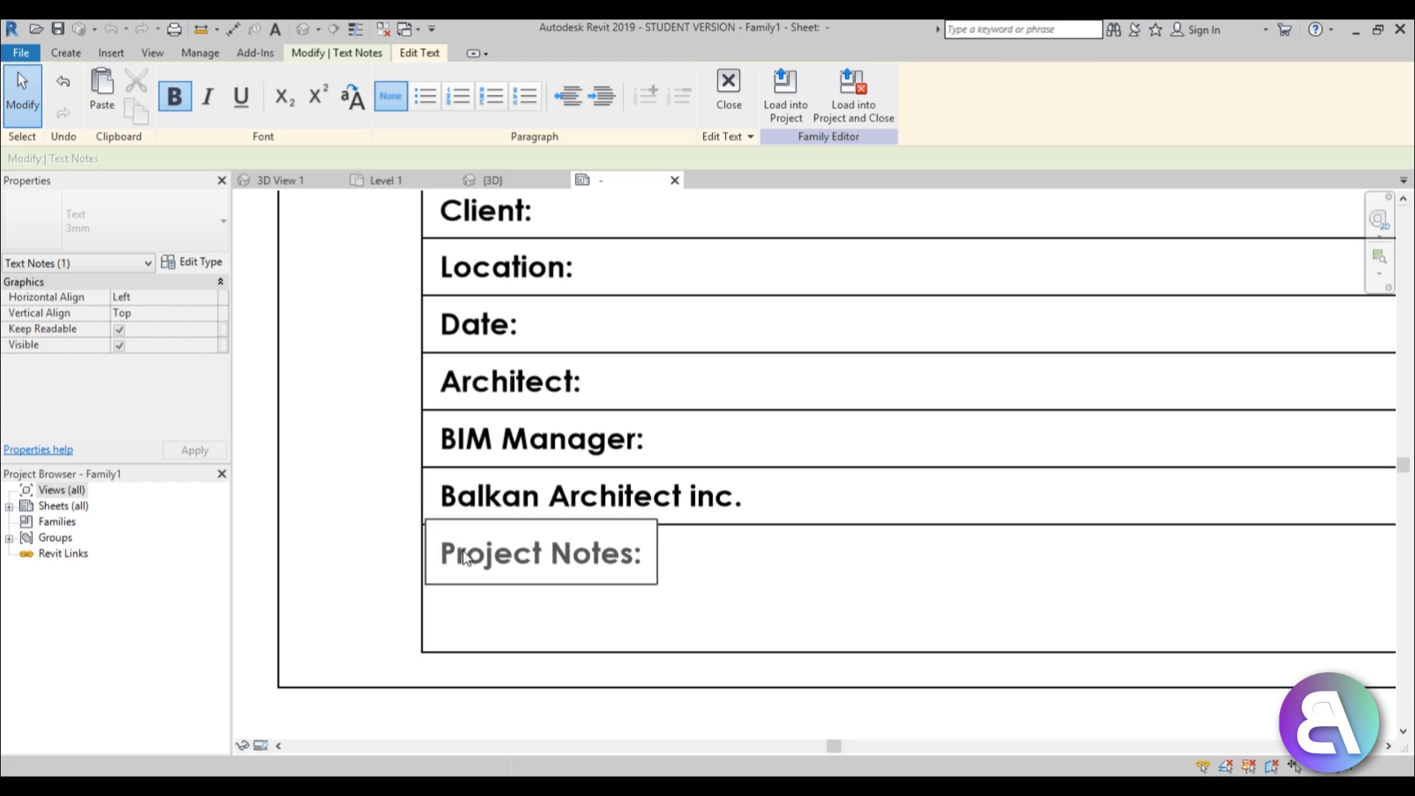
click(357, 549)
click(468, 719)
Examine the row labels of the title strip and the overall layout of the title block sheet.
scroll(290, 479, down, 3)
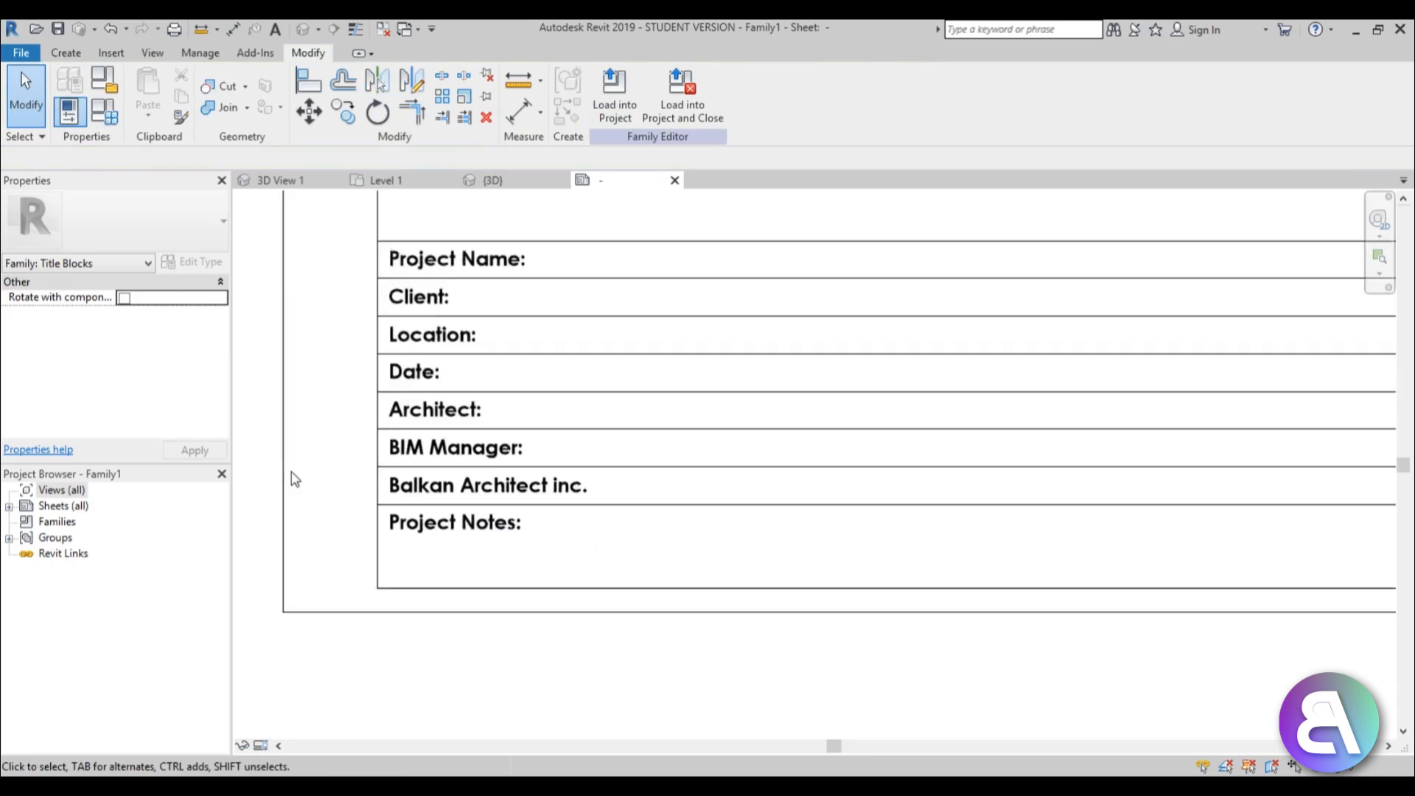
scroll(346, 503, up, 3)
scroll(461, 499, down, 5)
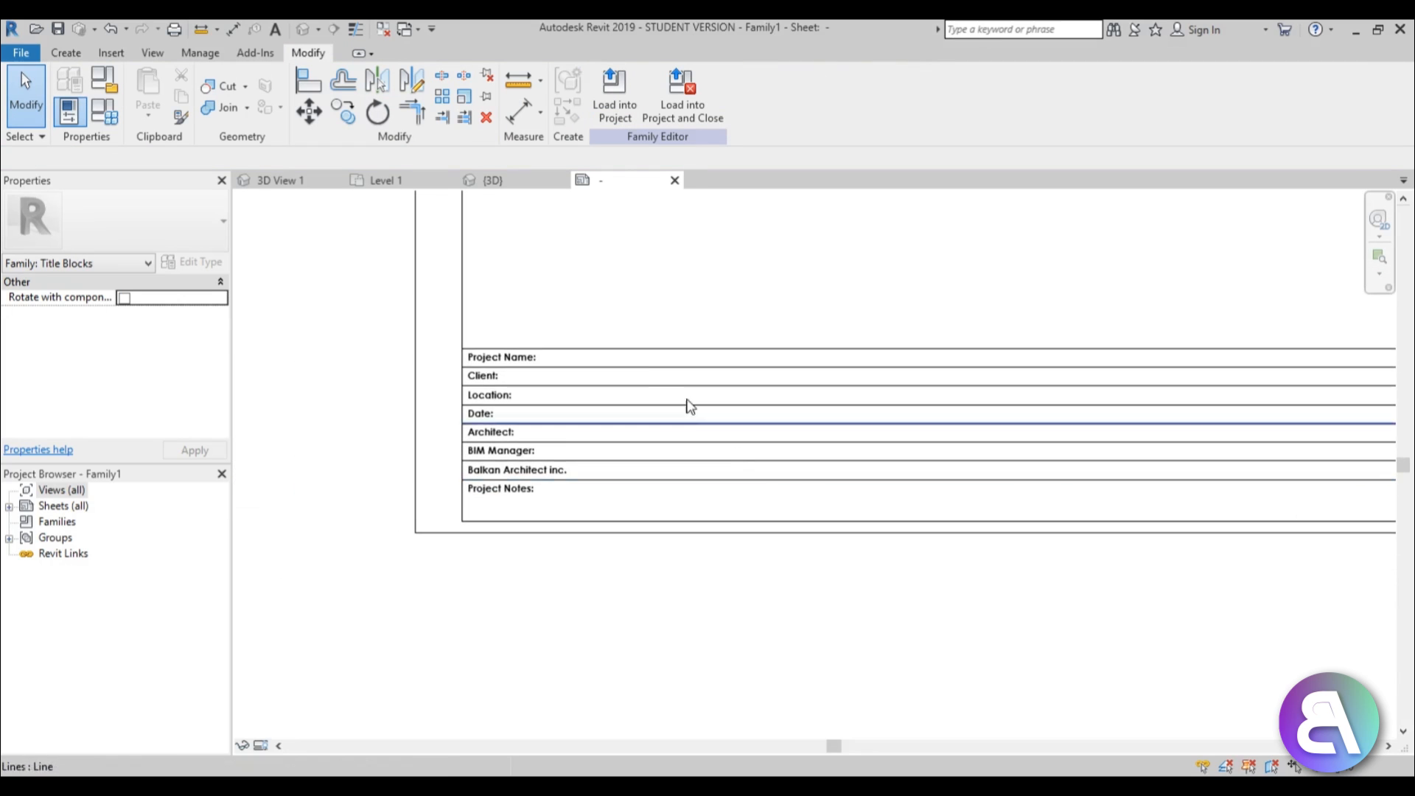
middle_drag(511, 492, 412, 493)
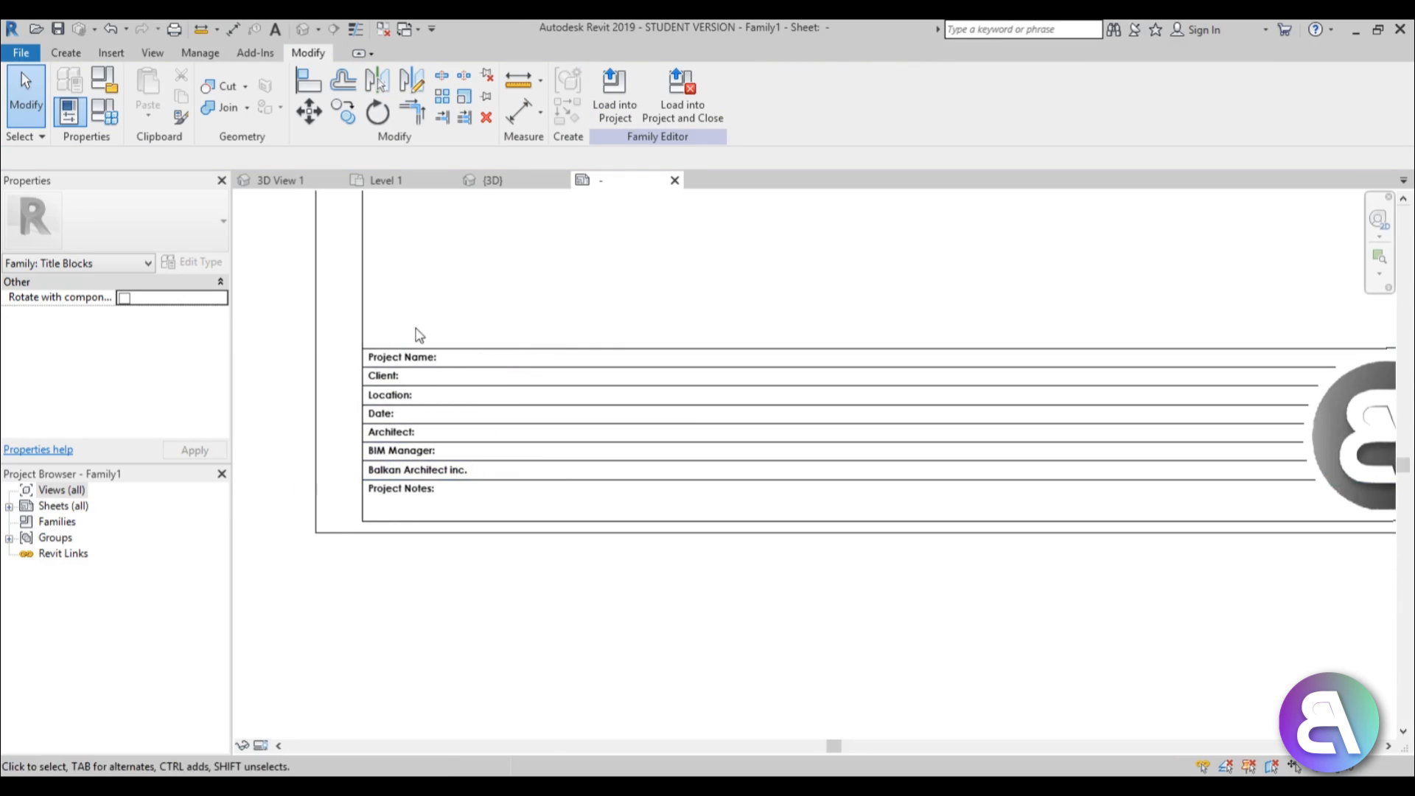
middle_drag(435, 294, 455, 597)
scroll(402, 327, down, 1)
scroll(387, 349, up, 2)
scroll(442, 354, down, 1)
scroll(431, 401, down, 1)
scroll(439, 395, down, 1)
scroll(510, 484, down, 1)
mouse_move(509, 483)
middle_down()
mouse_move(517, 513)
mouse_move(493, 472)
middle_up()
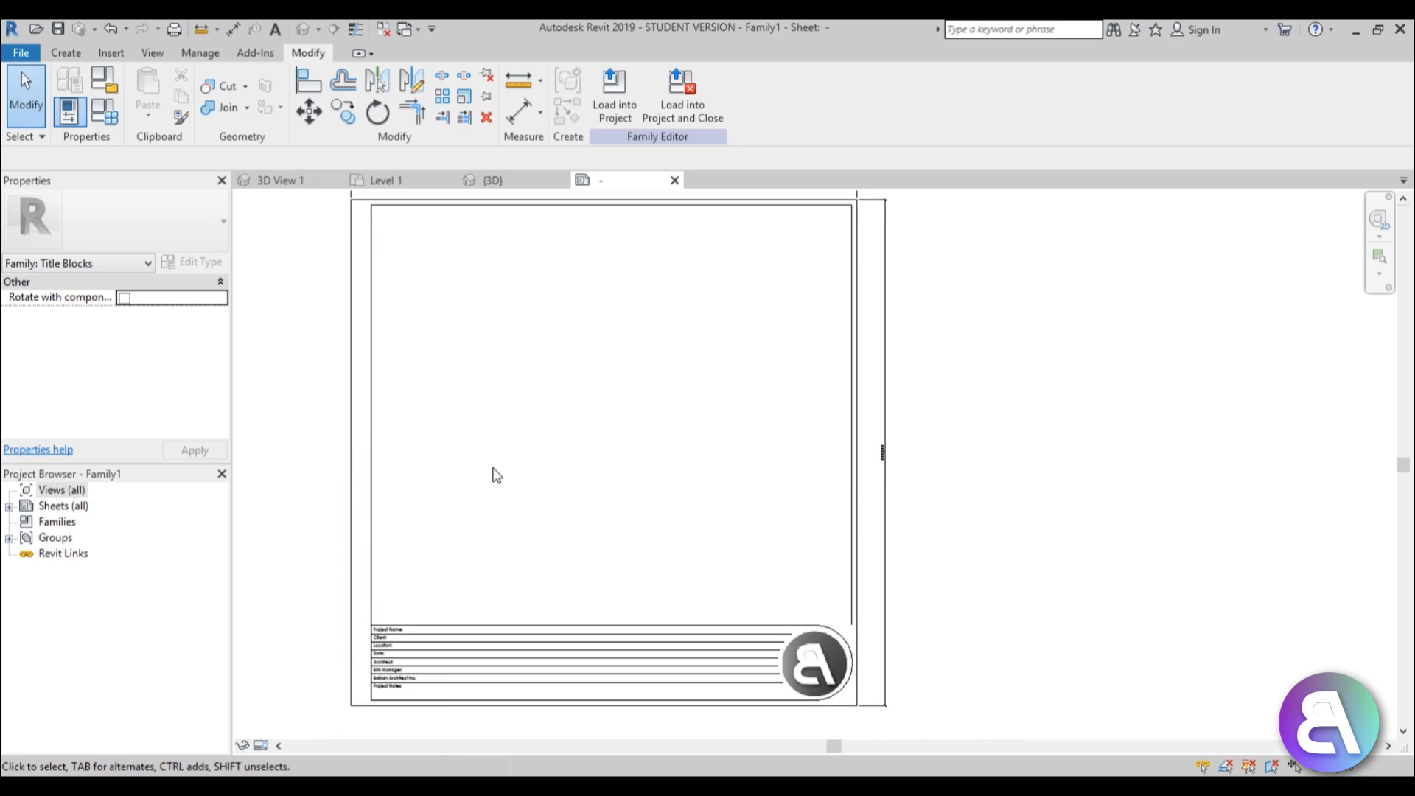
middle_drag(597, 535, 597, 528)
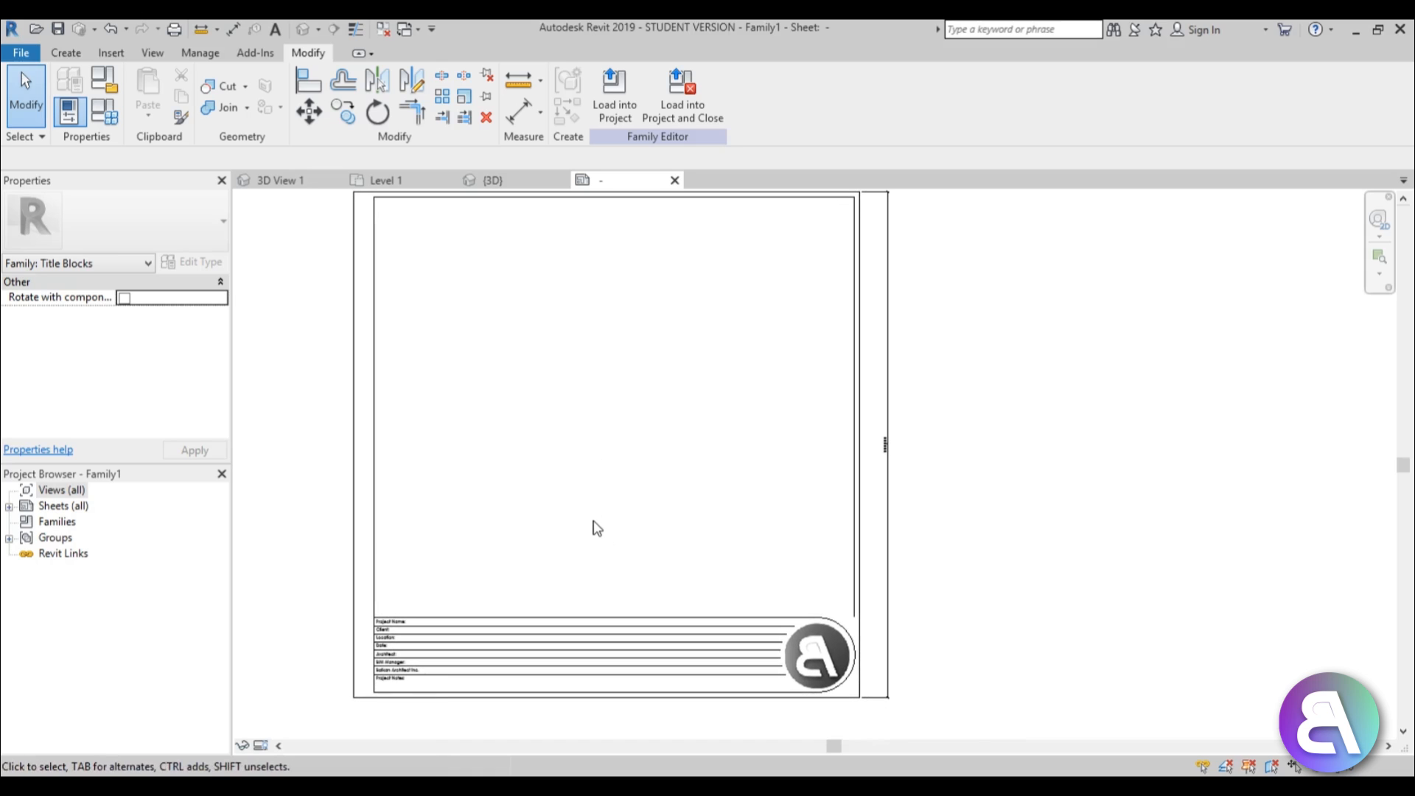
middle_drag(604, 470, 599, 476)
Start placing a label and duplicate the 8mm label type under the name 3mm.
click(70, 53)
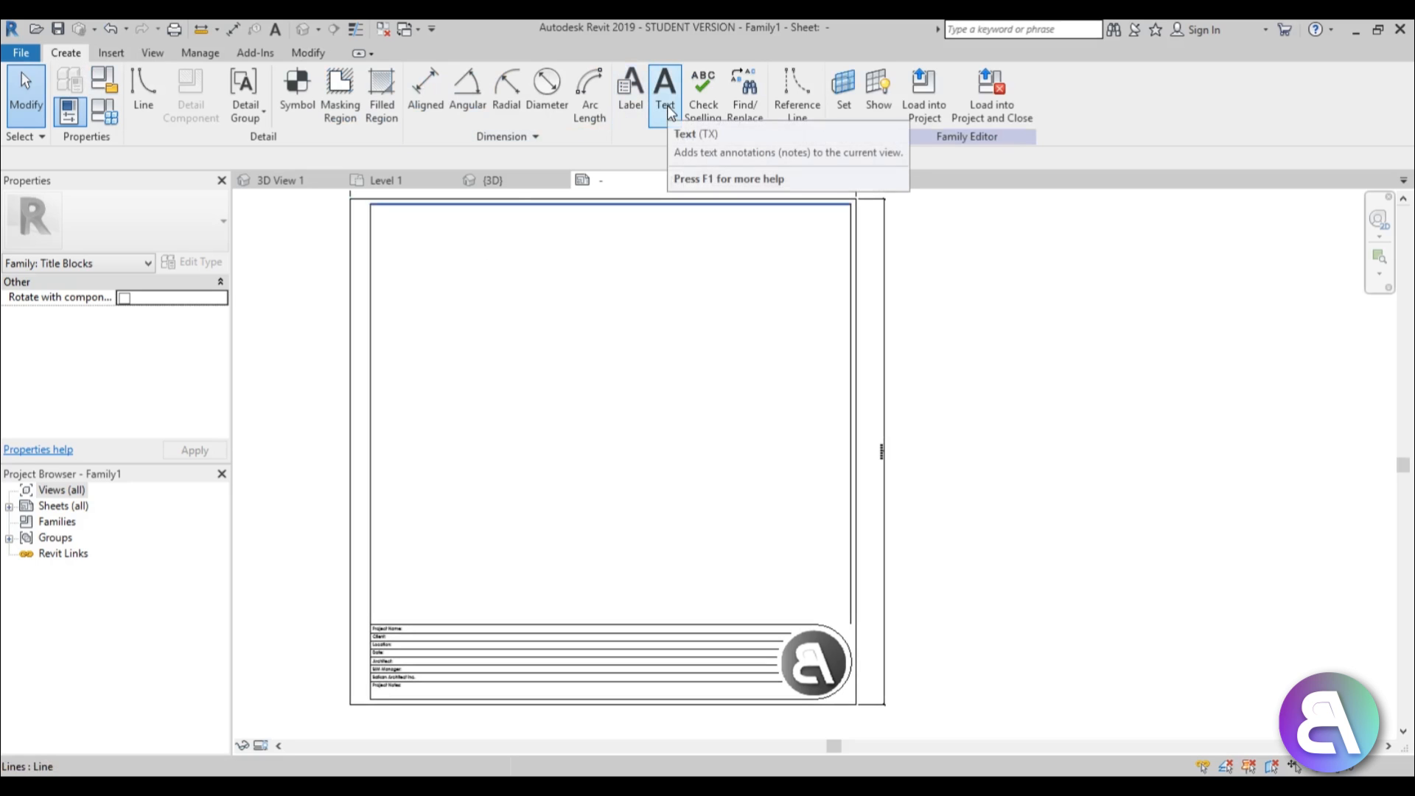
scroll(505, 666, up, 4)
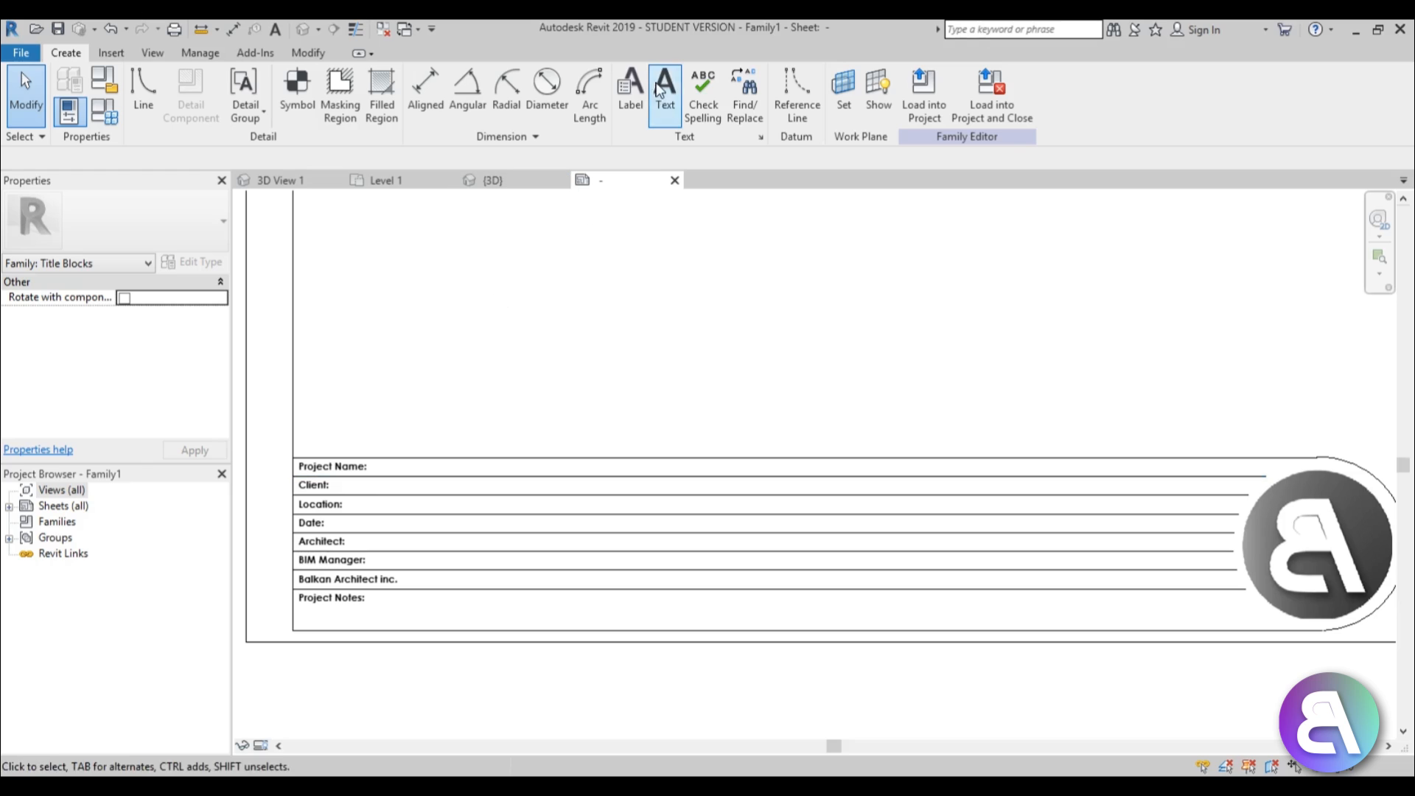
click(631, 108)
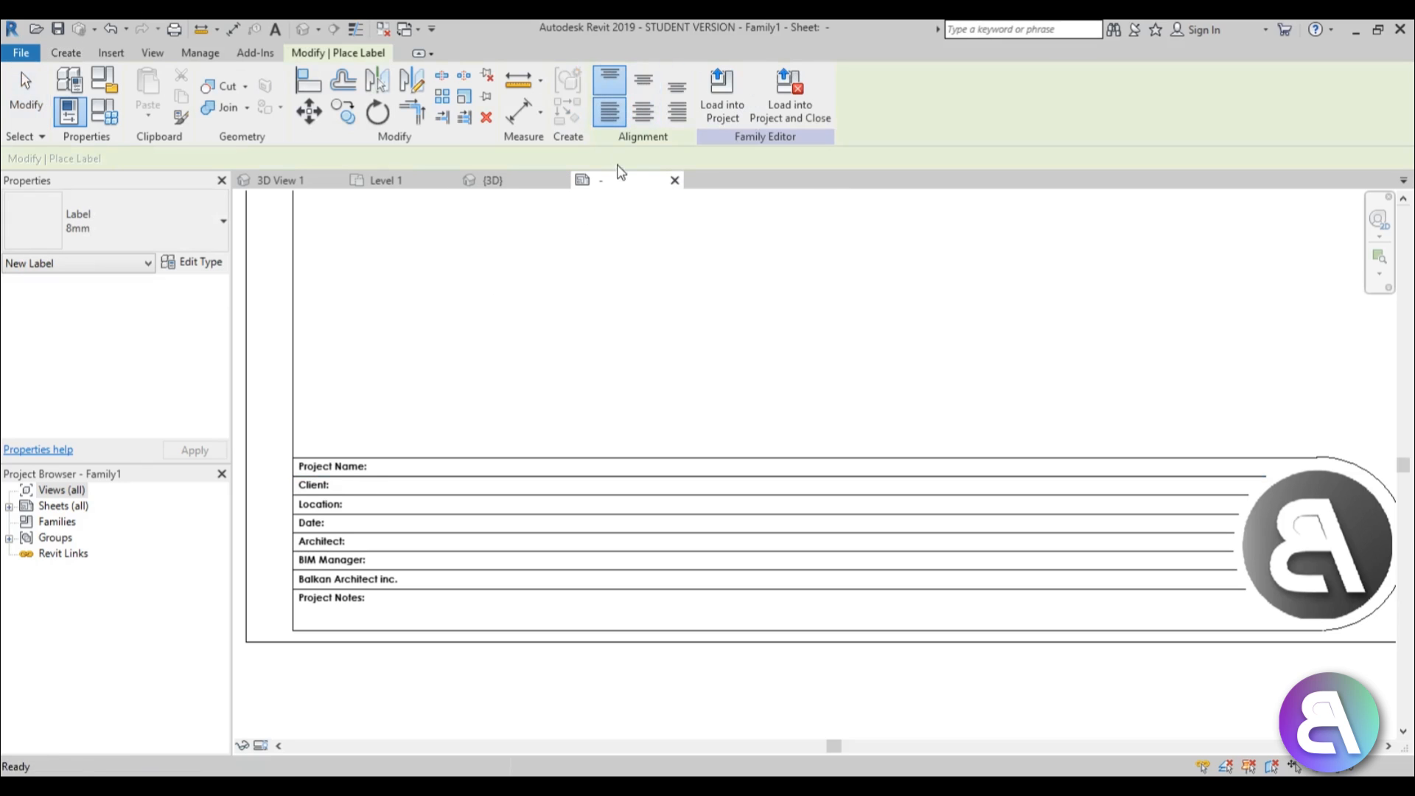
click(121, 229)
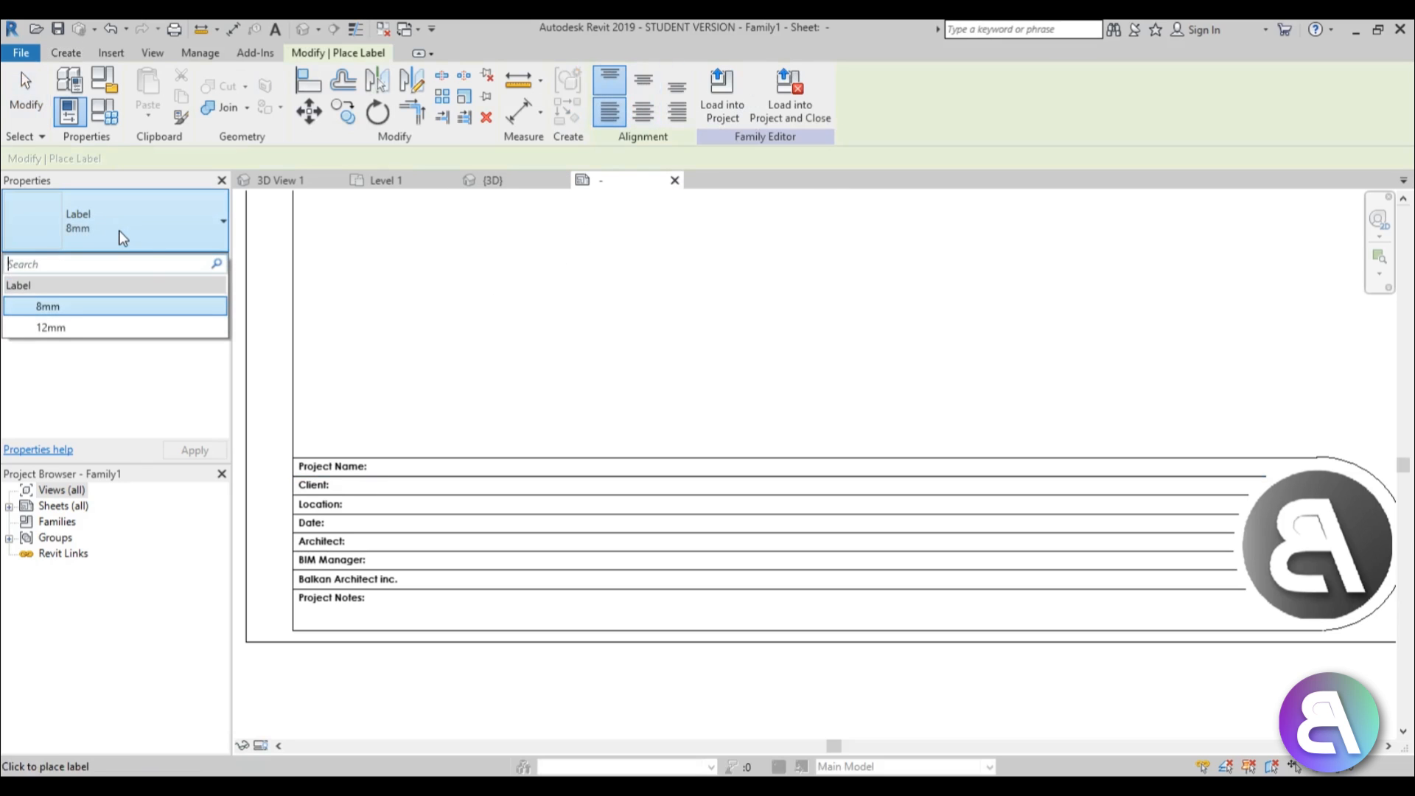
click(68, 231)
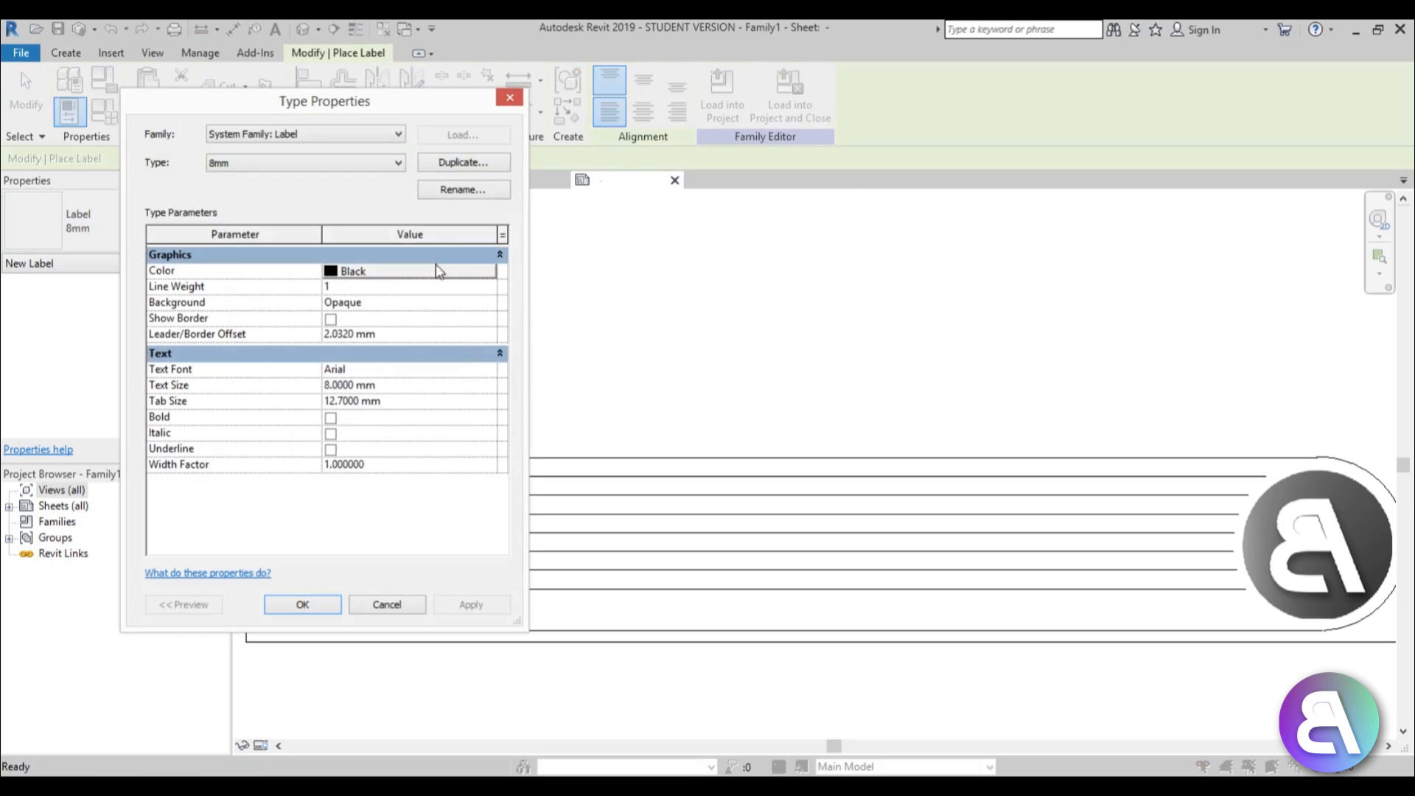
click(454, 170)
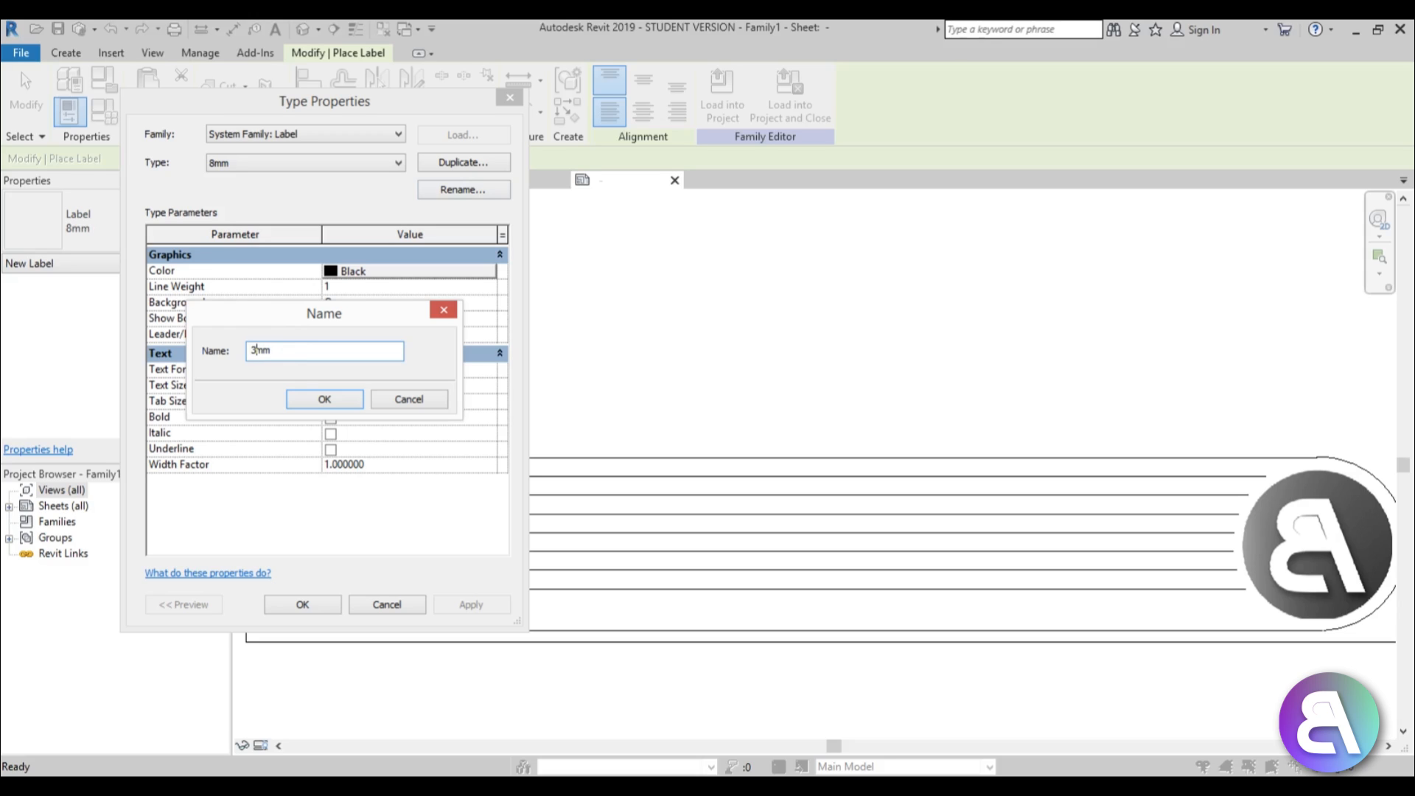
text(3mm)
key(Return)
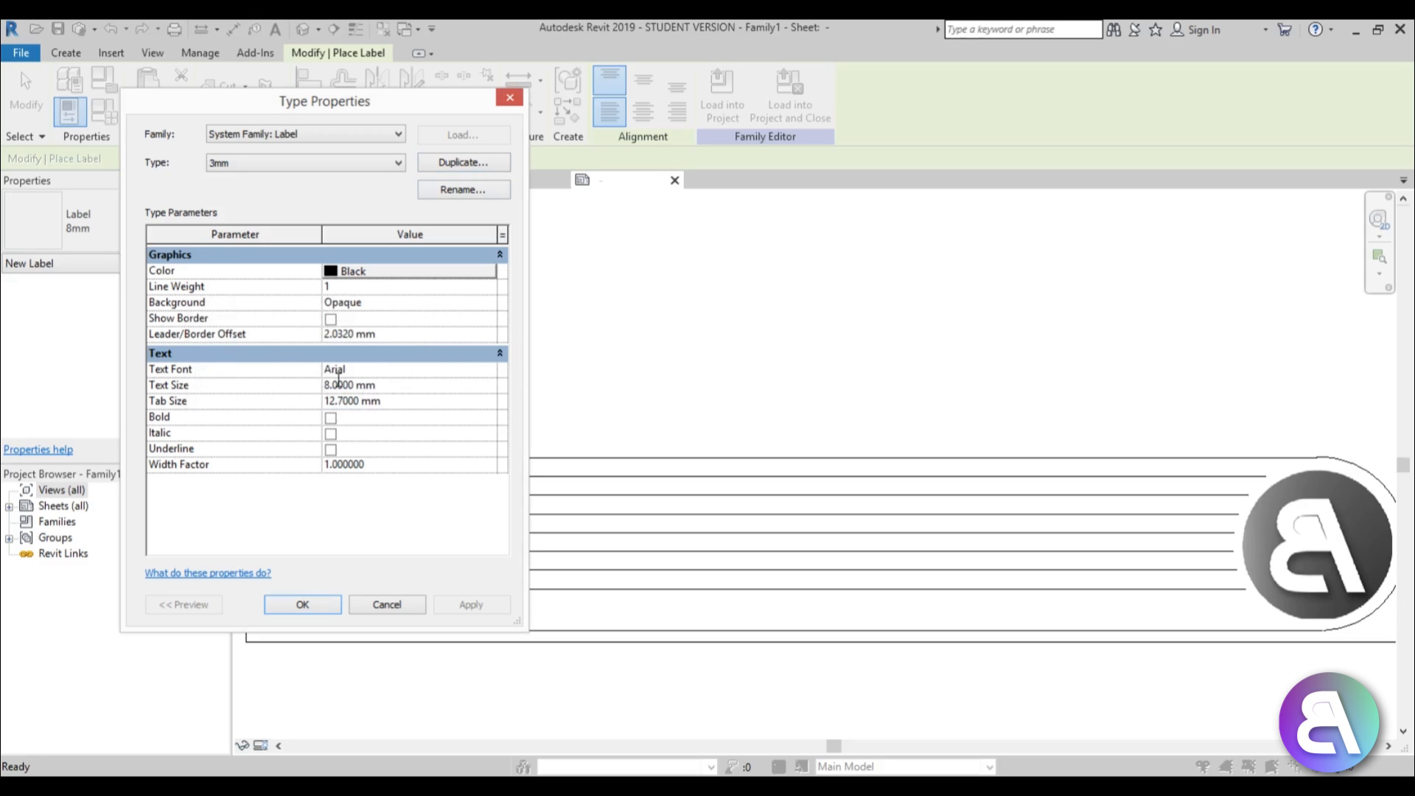
Set the 3mm label type's text size to 3 mm and tab size to 5 mm, and accept the type properties.
click(365, 409)
drag(360, 402, 211, 410)
text(2)
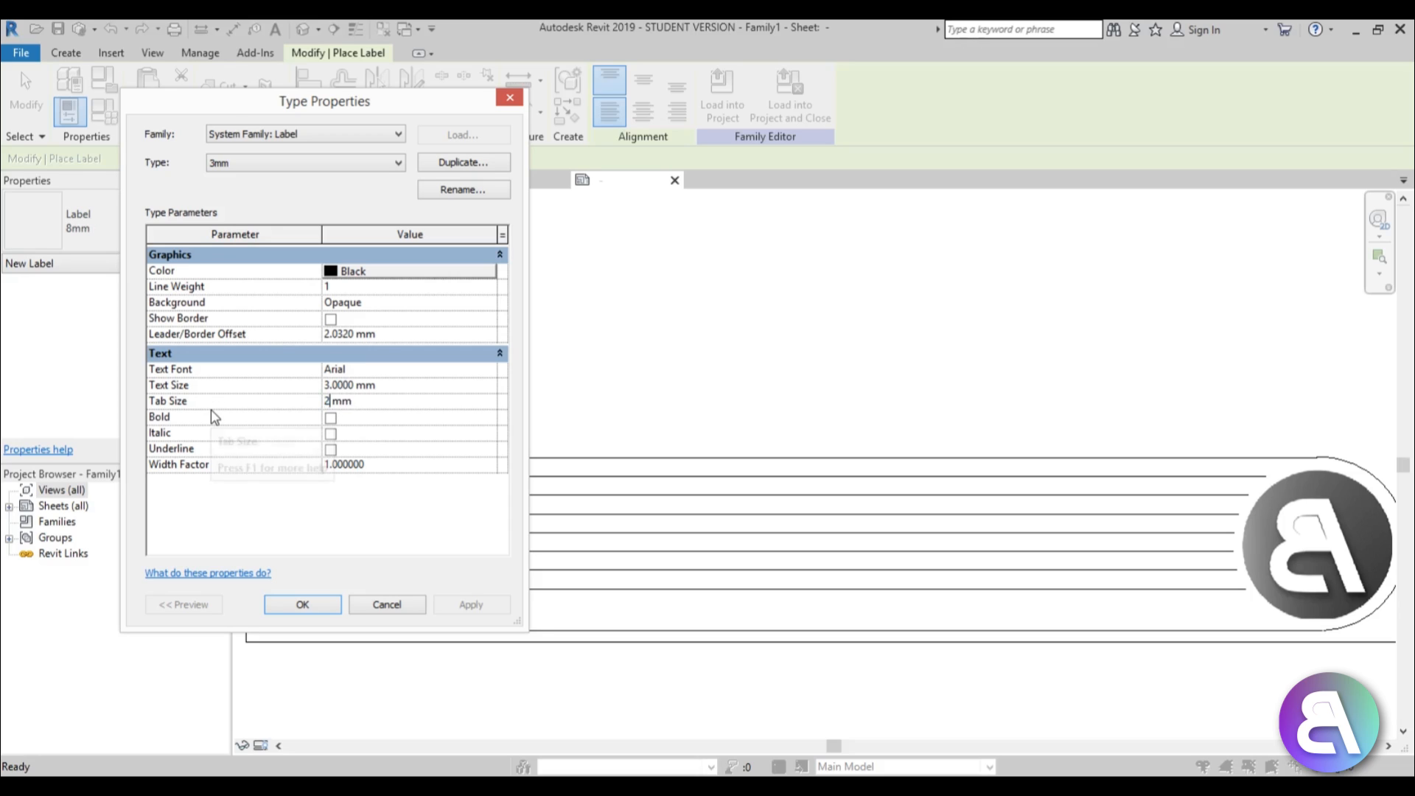
key(Return)
click(328, 405)
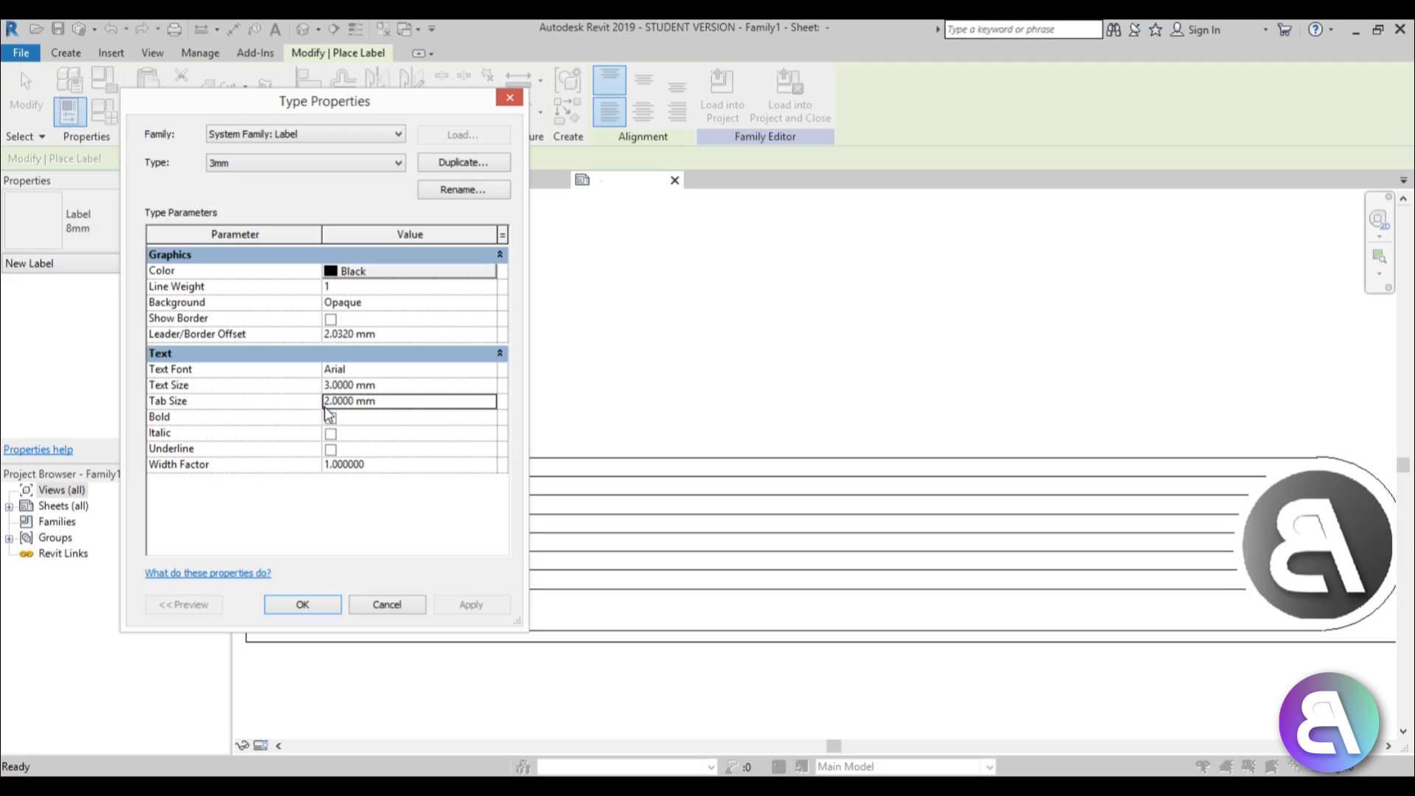
text(3)
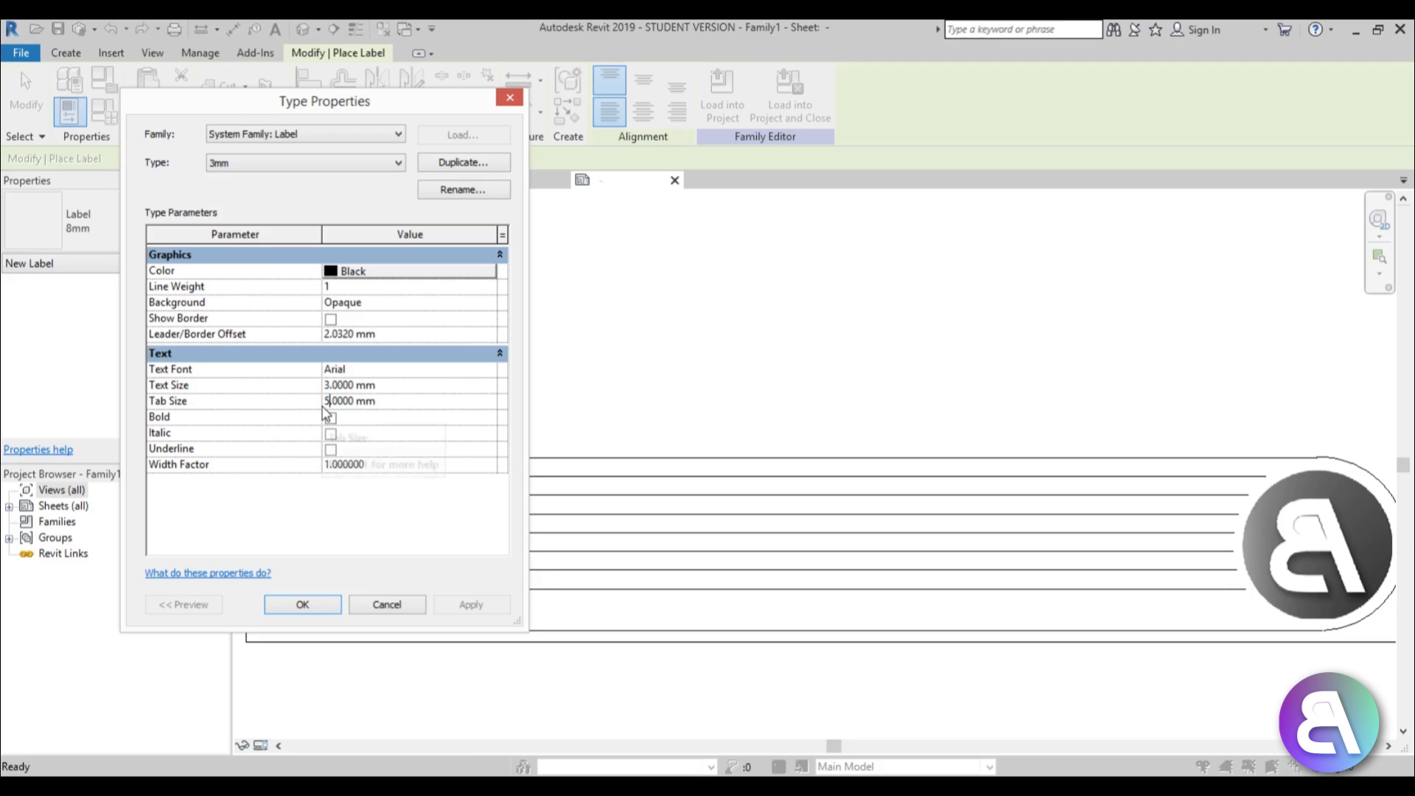
click(338, 604)
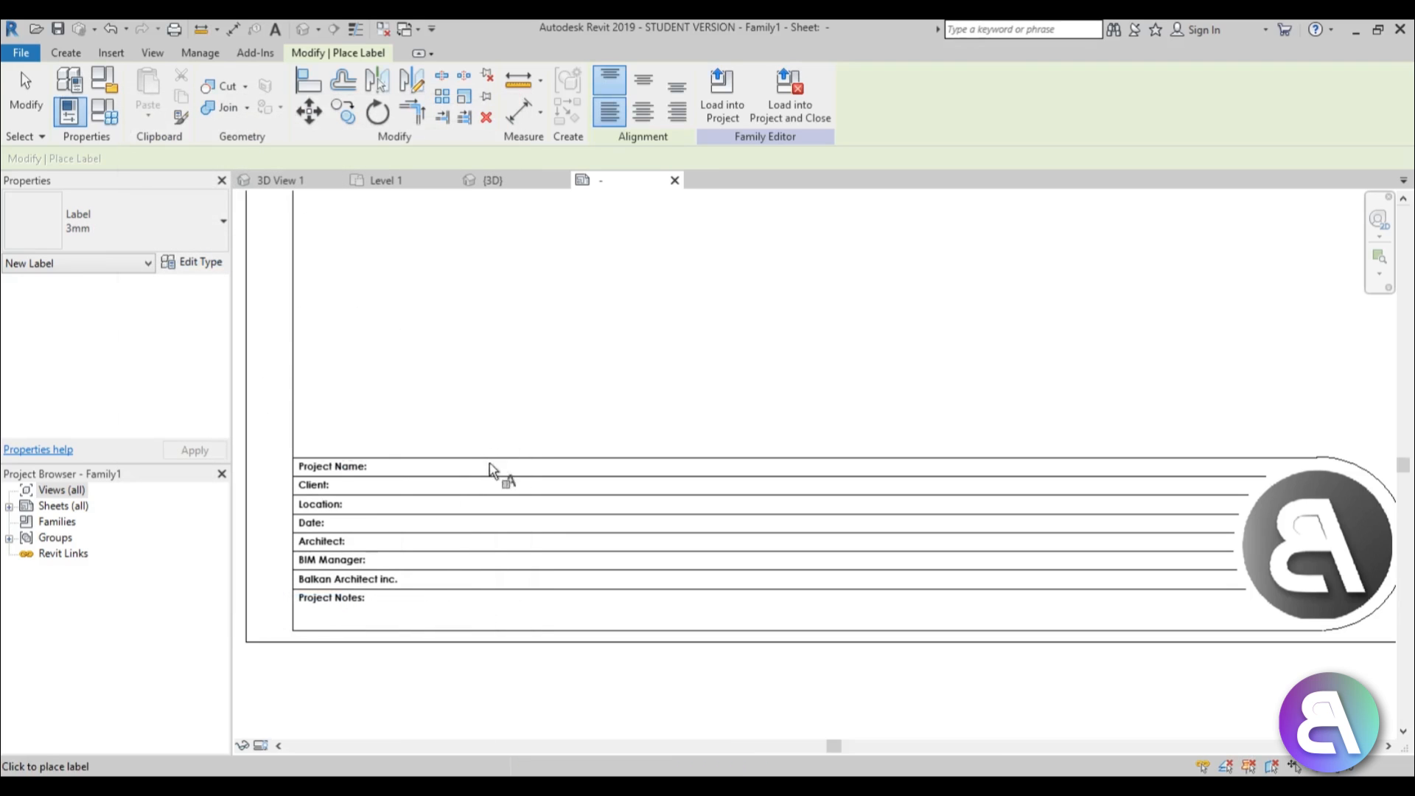
Set the new label's horizontal alignment to right and place it in the empty area just above the title strip.
middle_drag(577, 343, 545, 330)
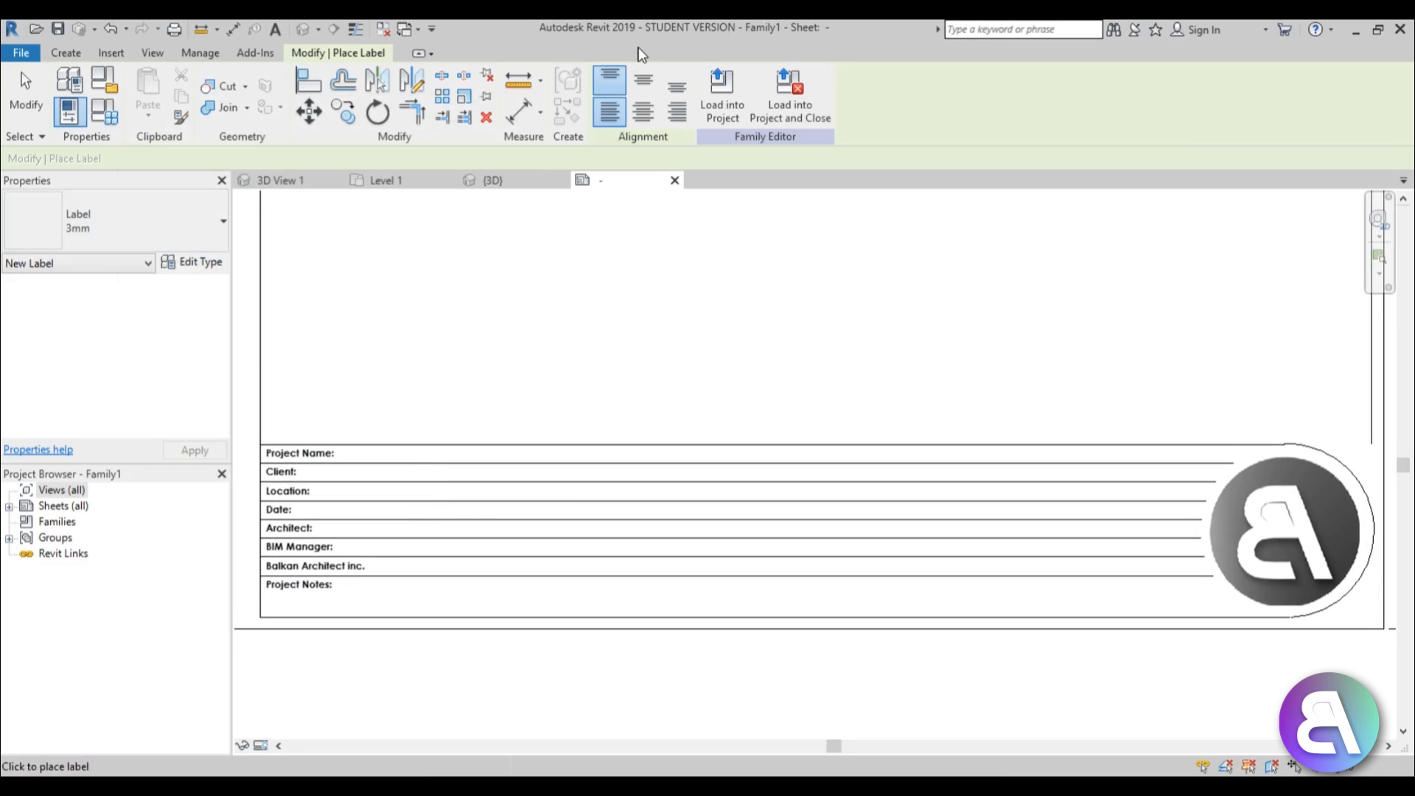
click(677, 116)
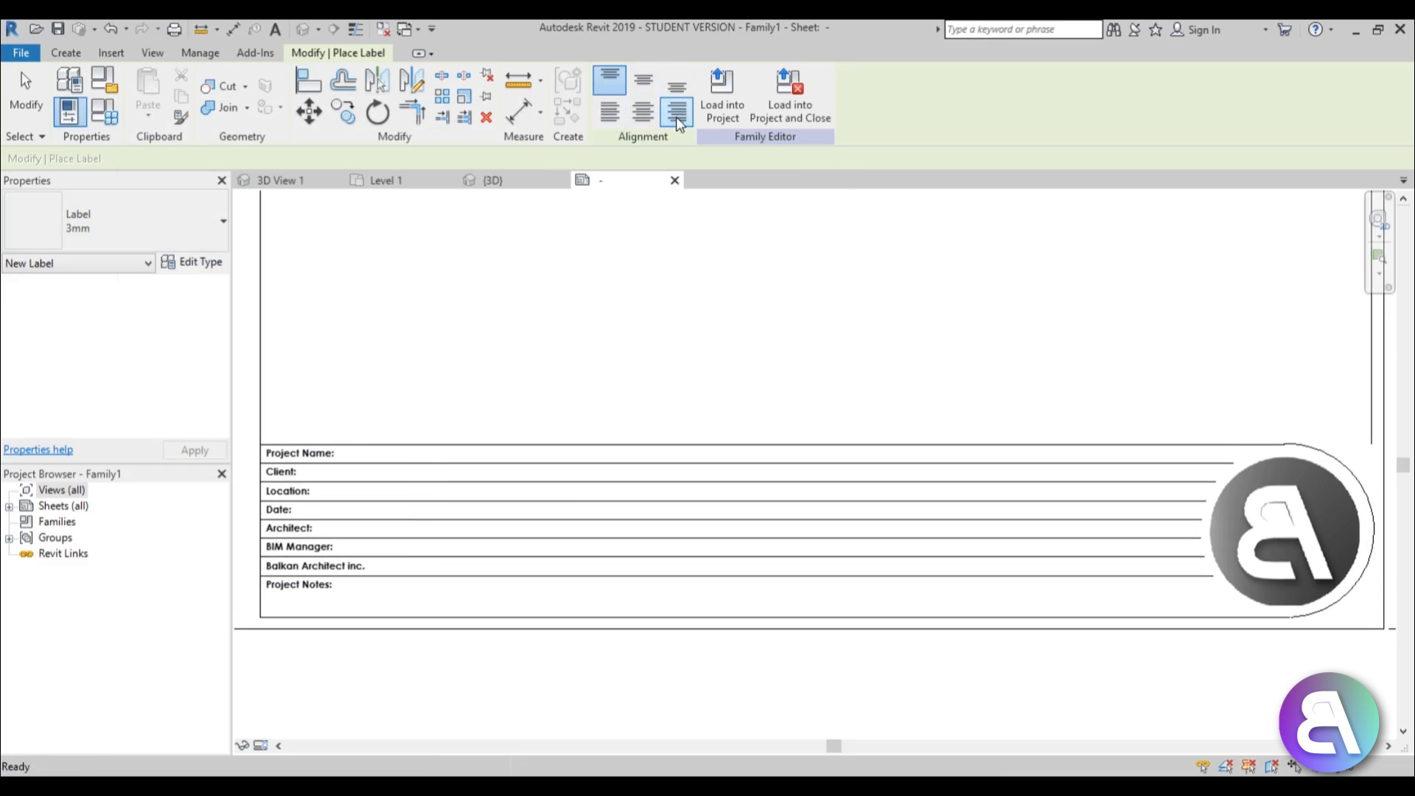
scroll(260, 383, down, 1)
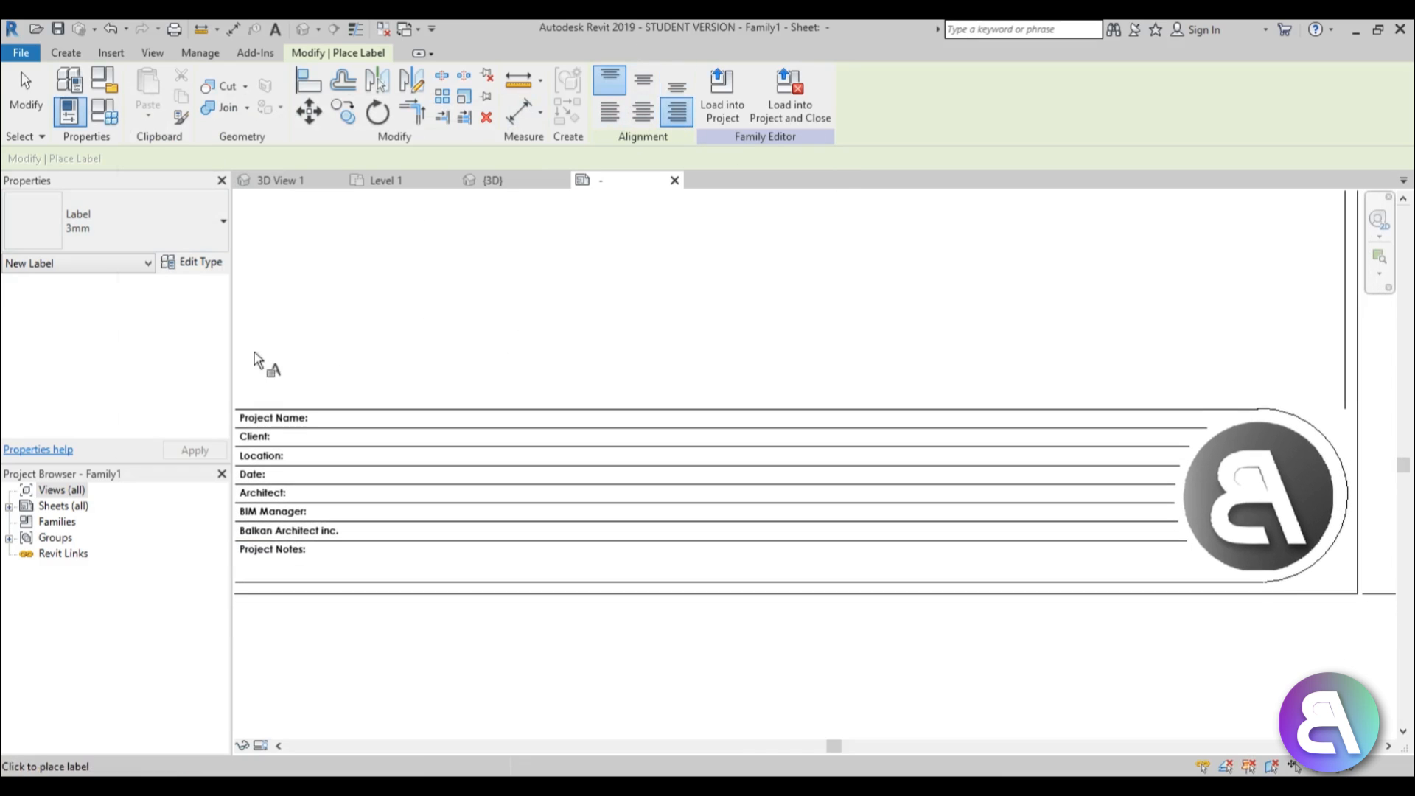
scroll(748, 462, up, 3)
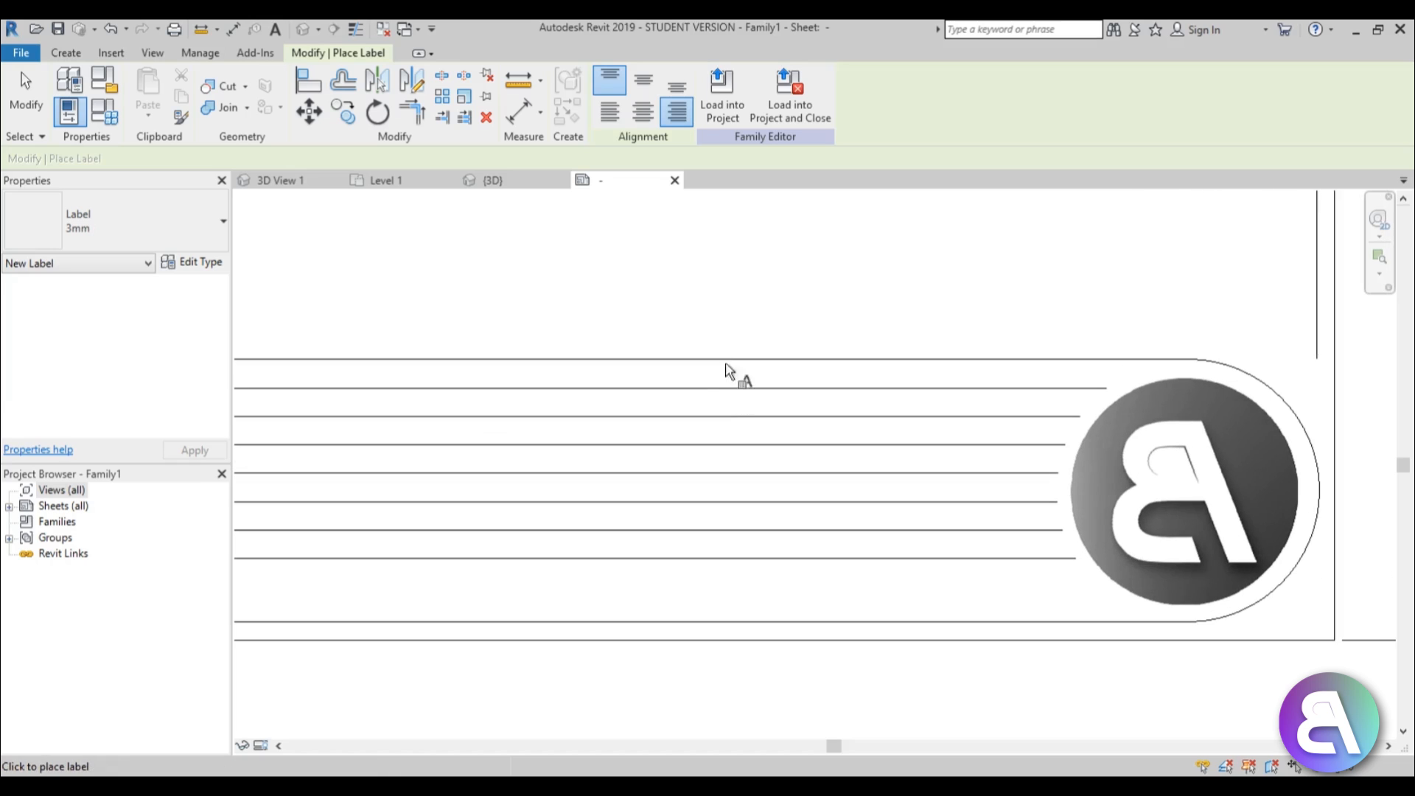
click(659, 324)
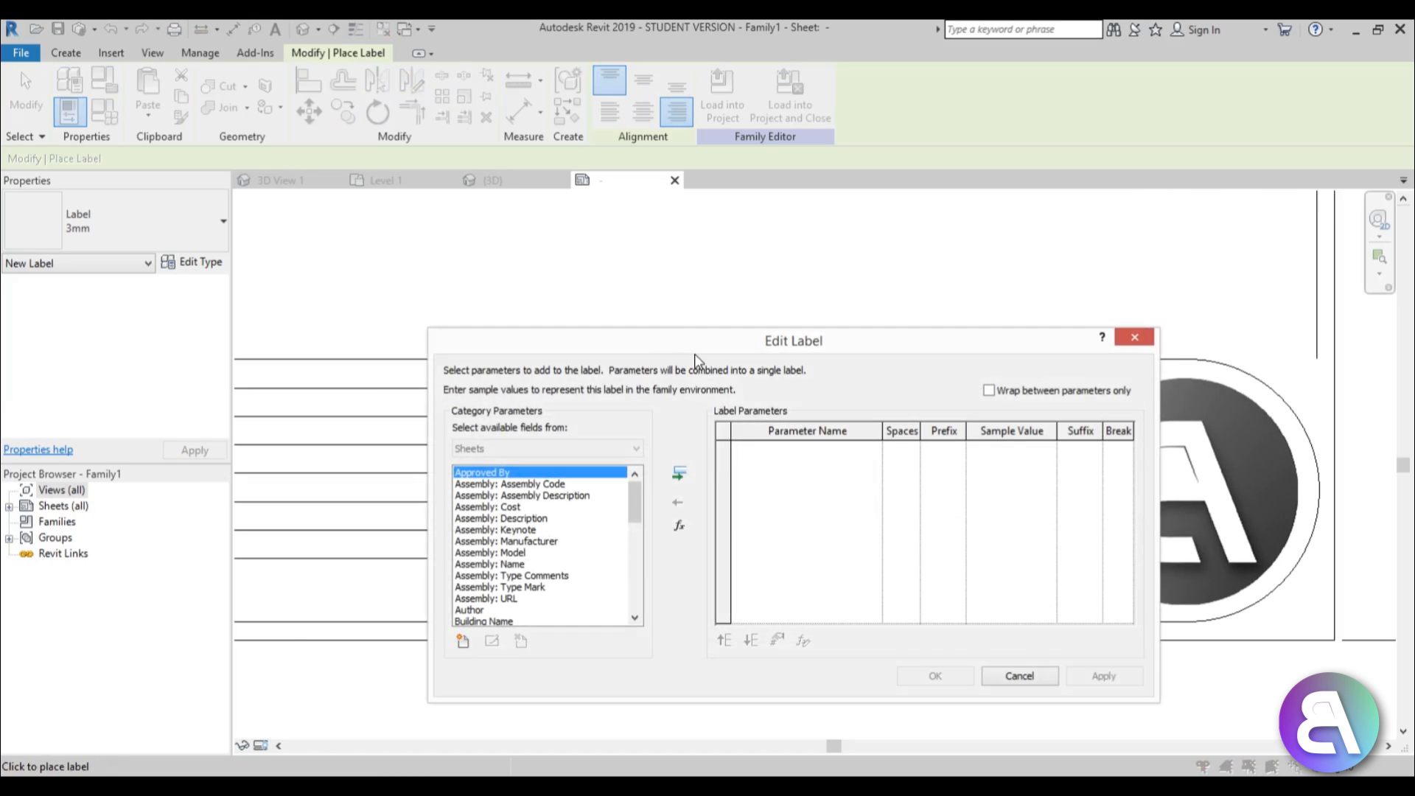
Add the Building Name parameter to the label and confirm the label definition.
drag(695, 355, 638, 310)
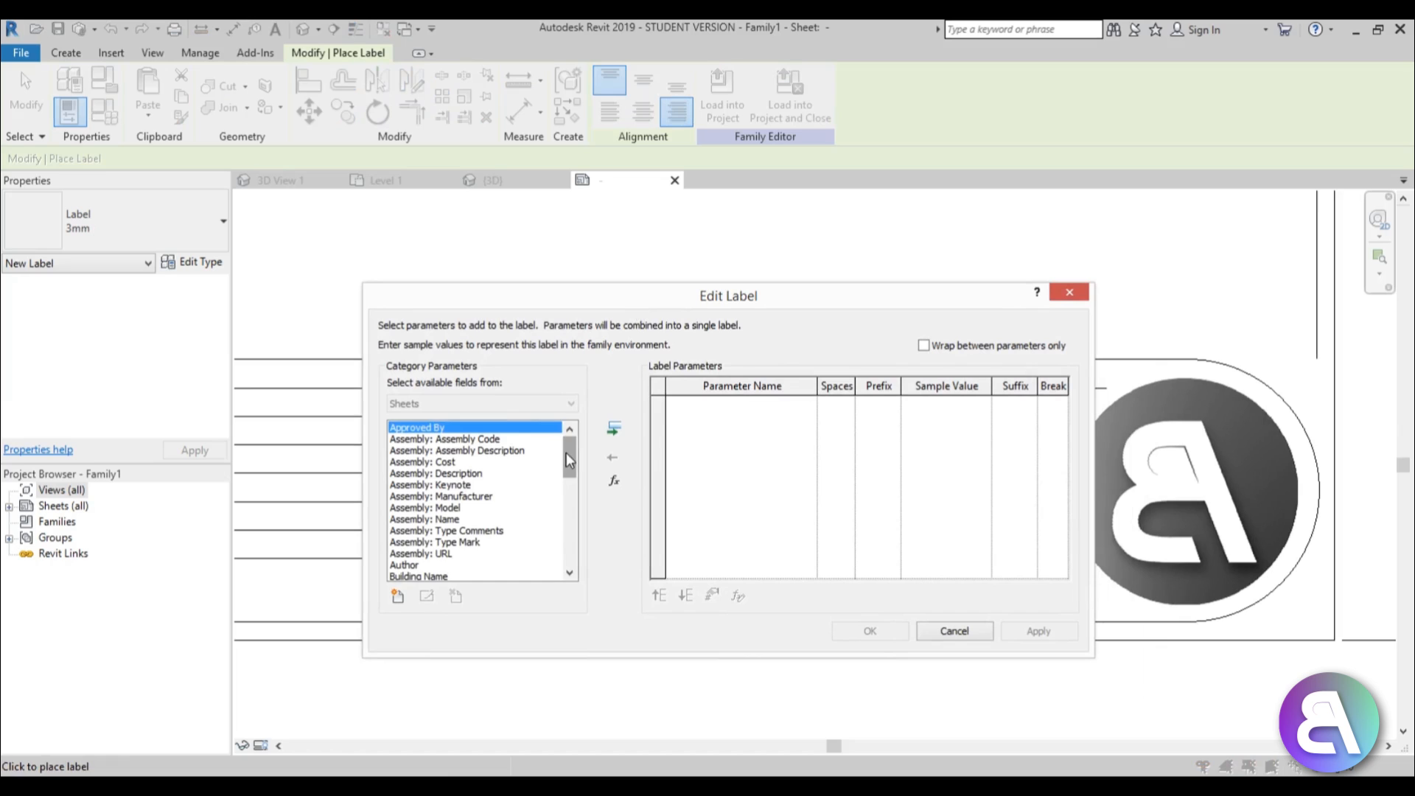
mouse_move(566, 453)
mouse_down()
mouse_move(573, 504)
mouse_move(573, 453)
mouse_up()
drag(672, 299, 822, 301)
scroll(823, 303, down, 3)
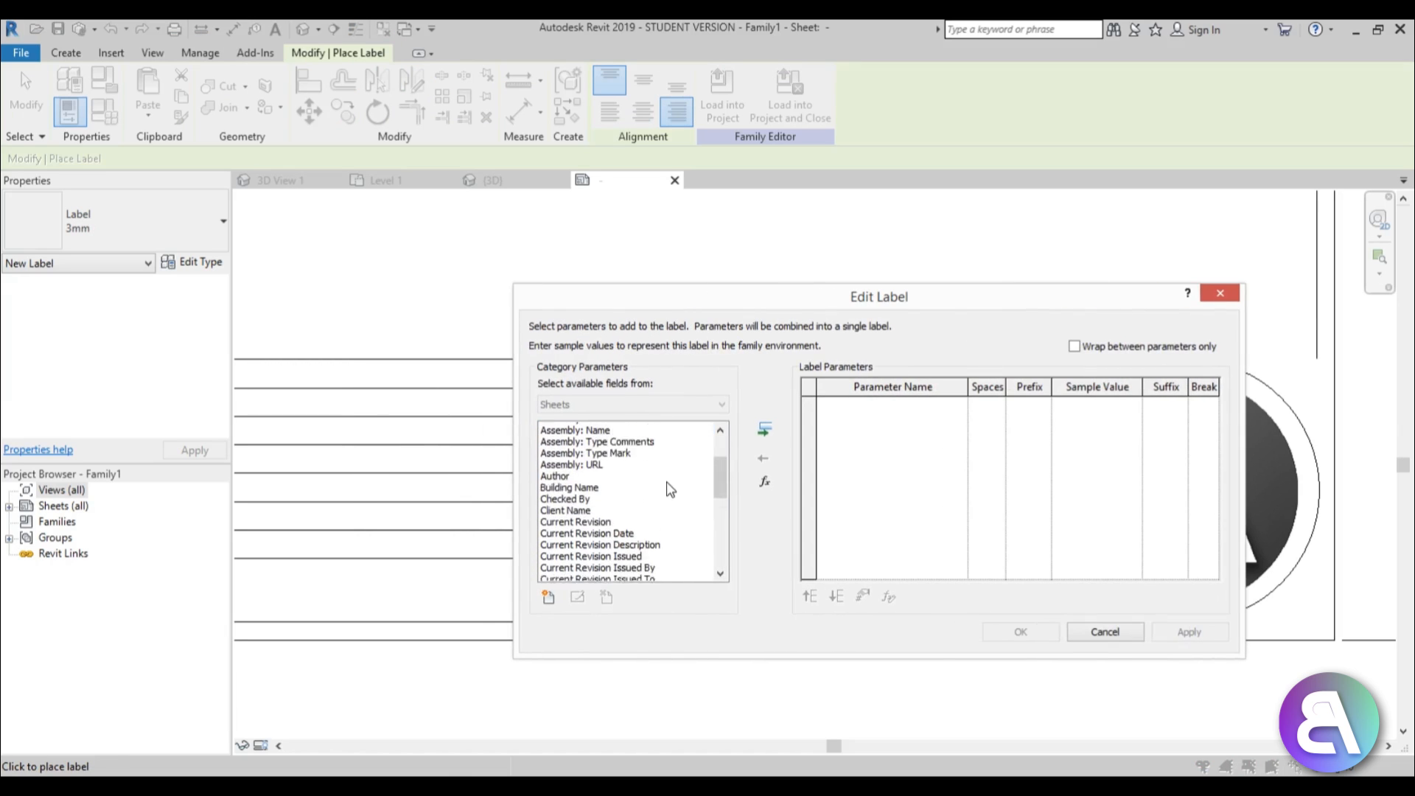
scroll(675, 490, up, 3)
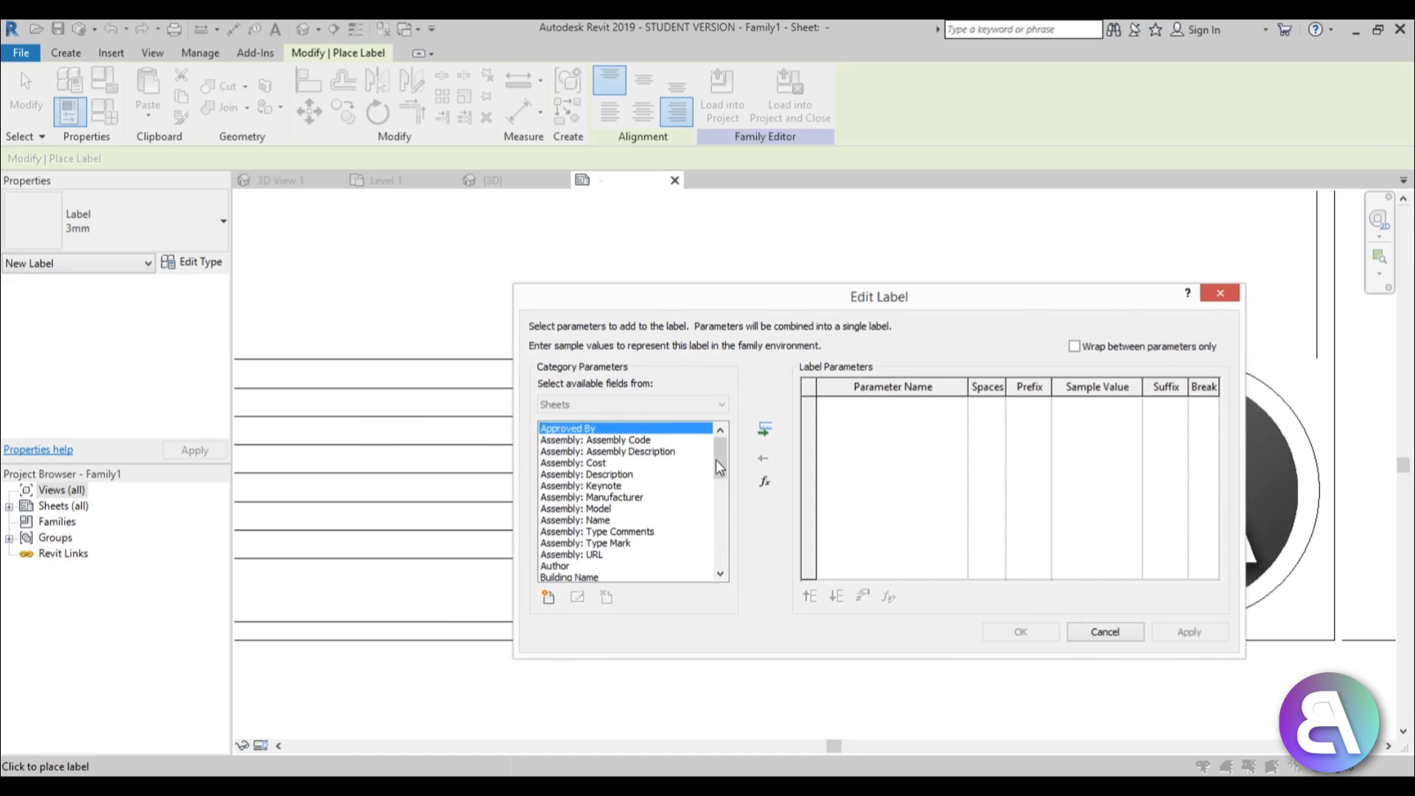
drag(719, 466, 609, 495)
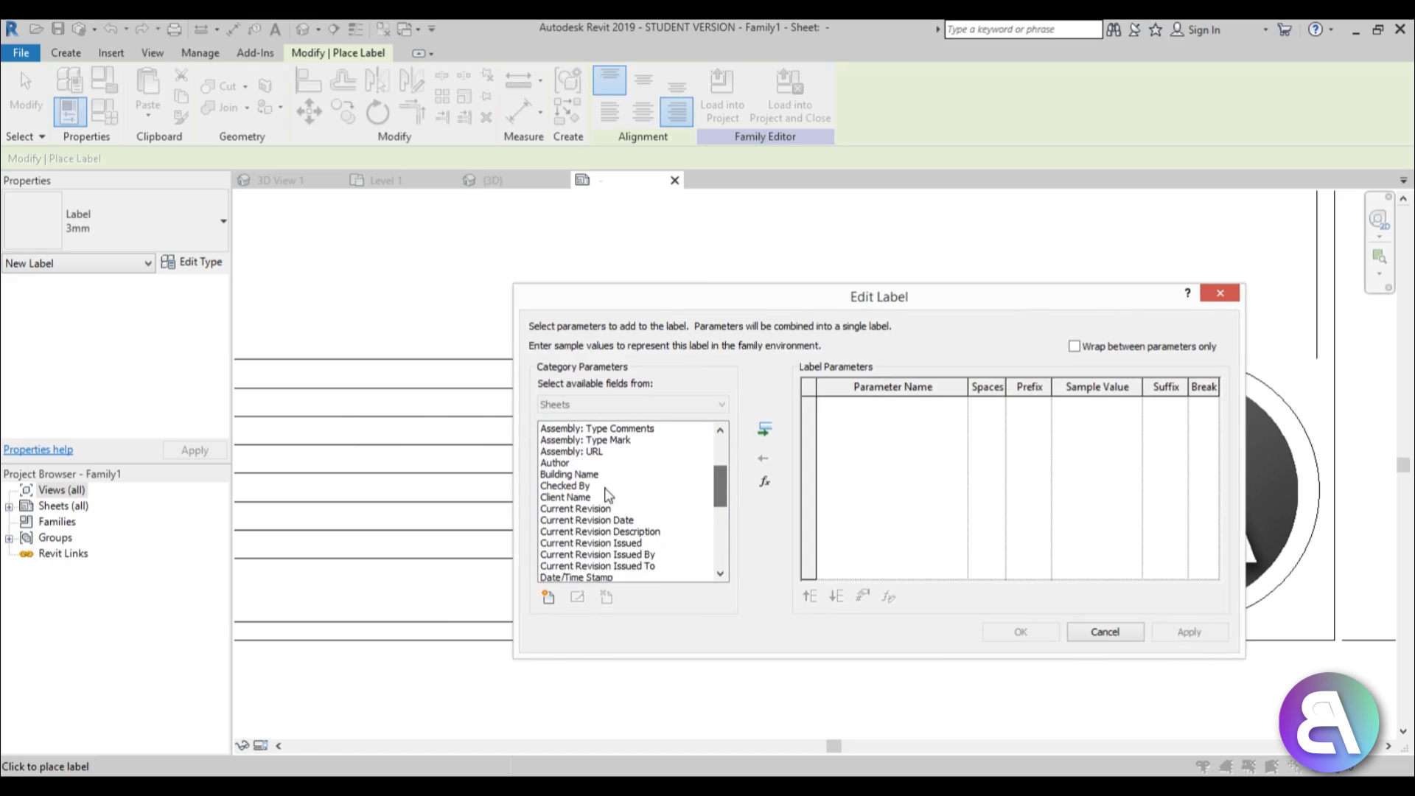
click(579, 477)
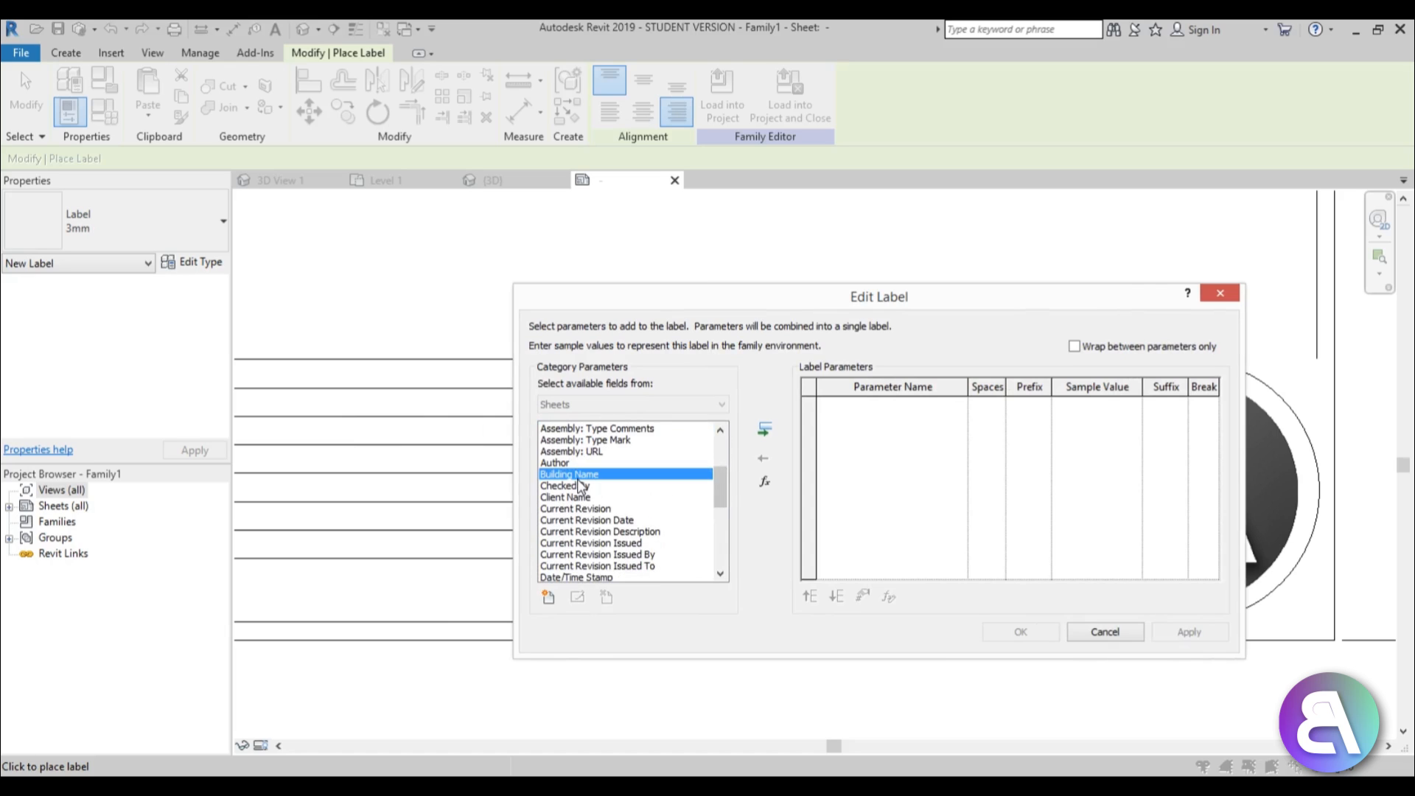
click(765, 430)
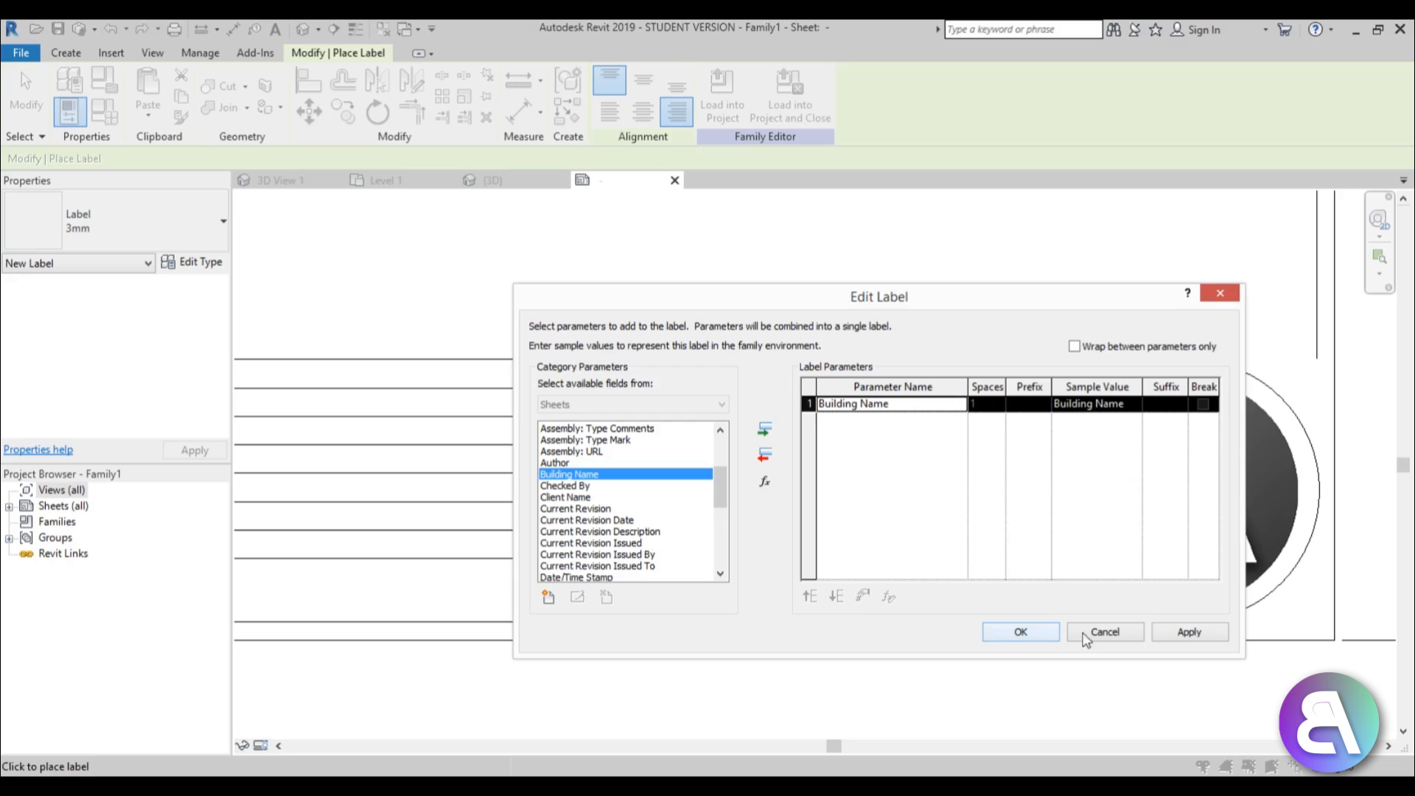
click(1029, 635)
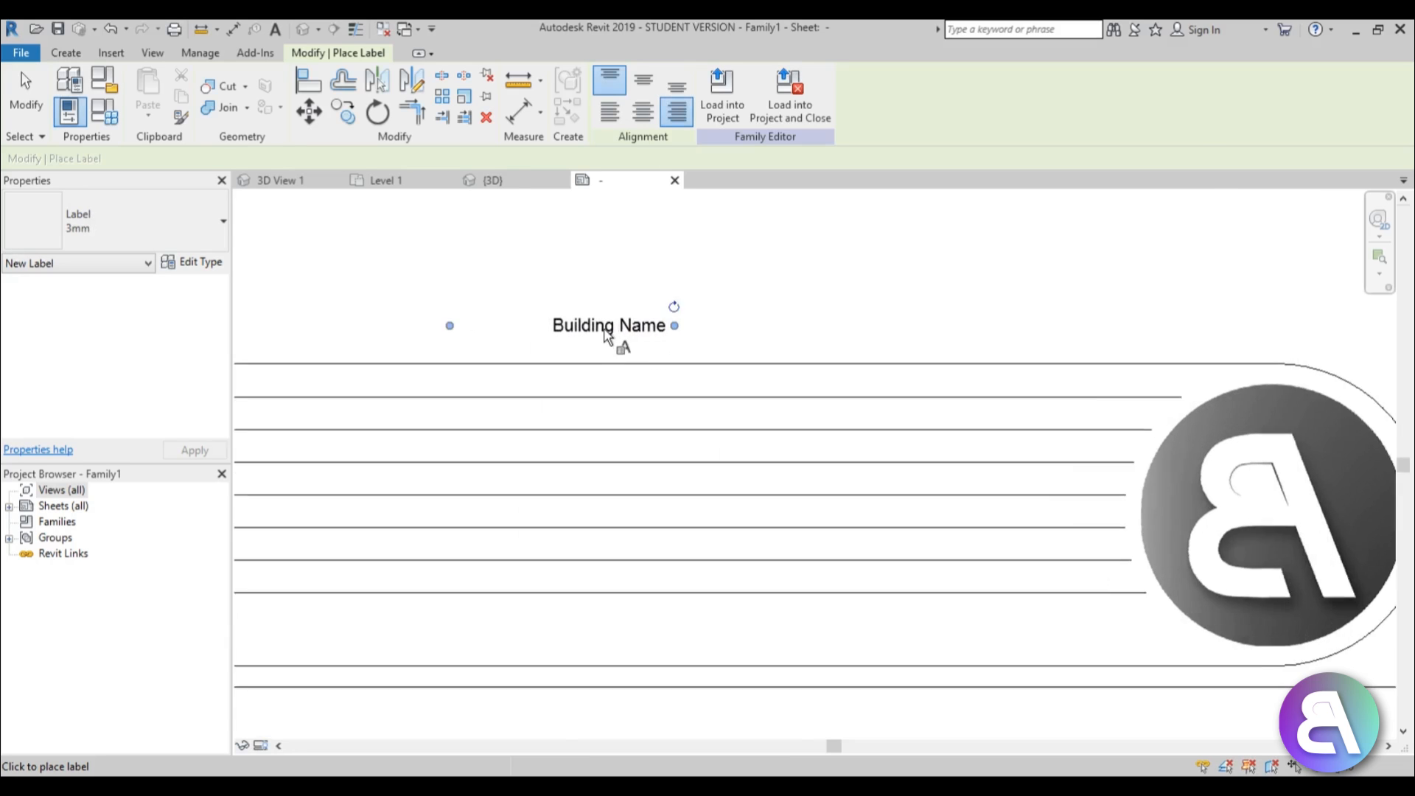
End label placement and move the Building Name label into the title strip's first row, toward the logo.
scroll(661, 317, up, 2)
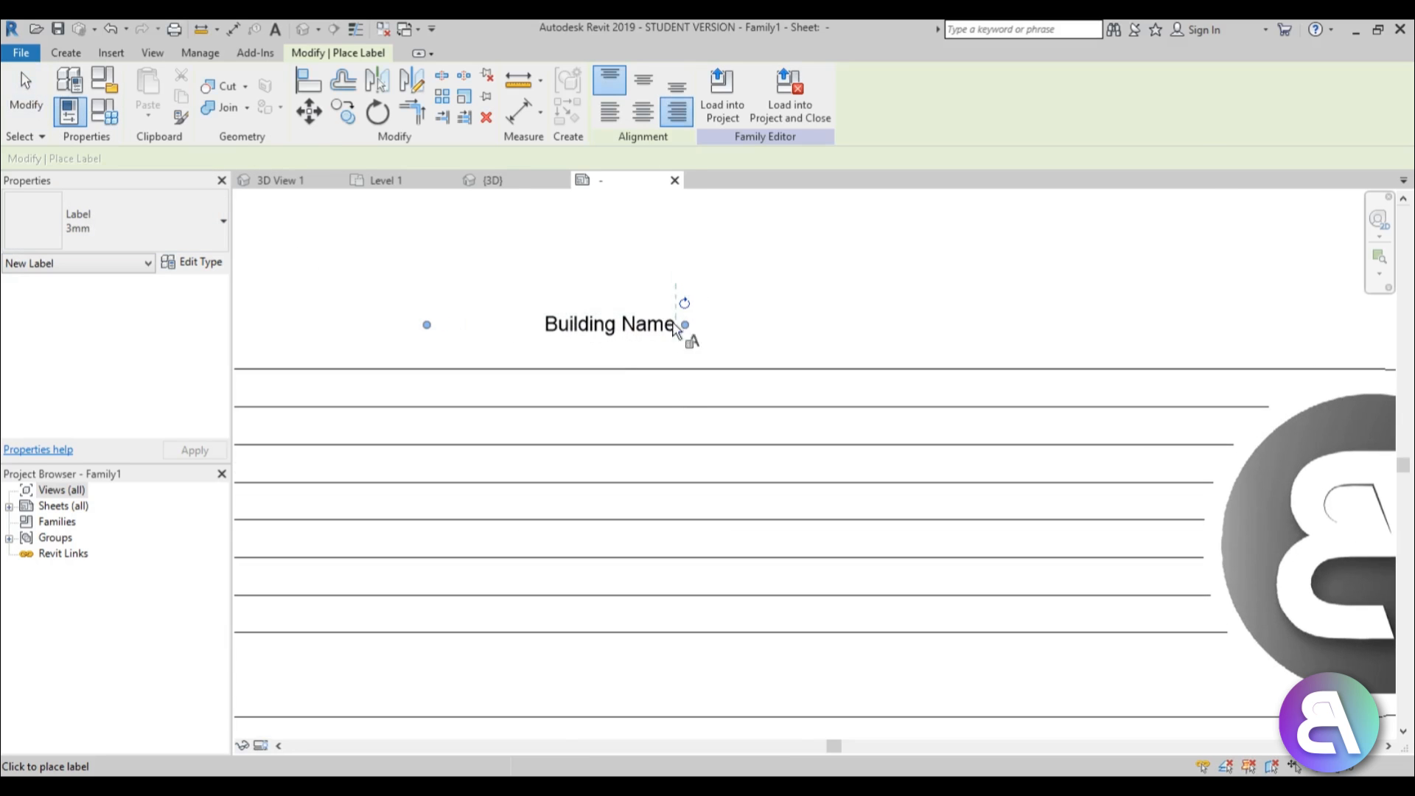
key(Escape)
key(Escape)
click(622, 324)
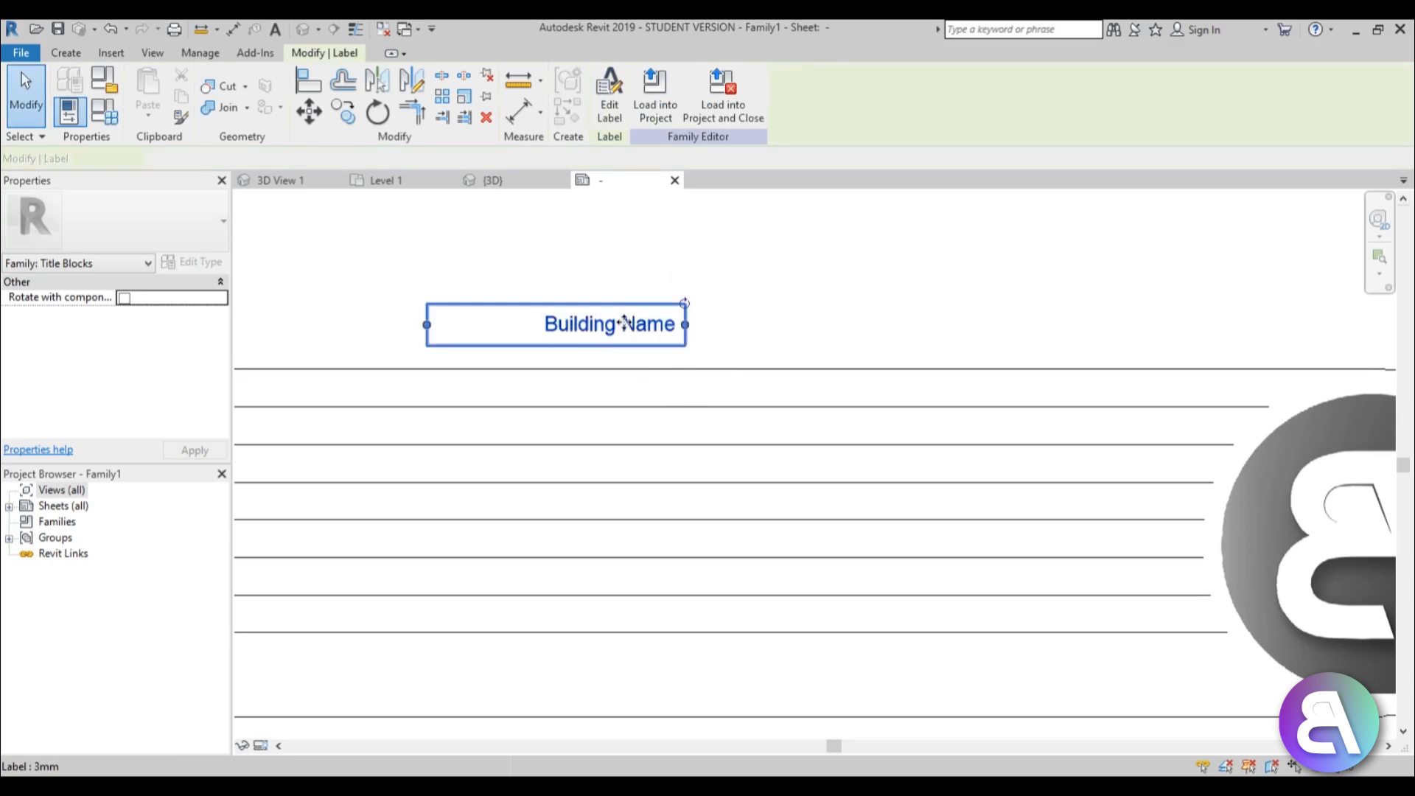
drag(621, 324, 996, 391)
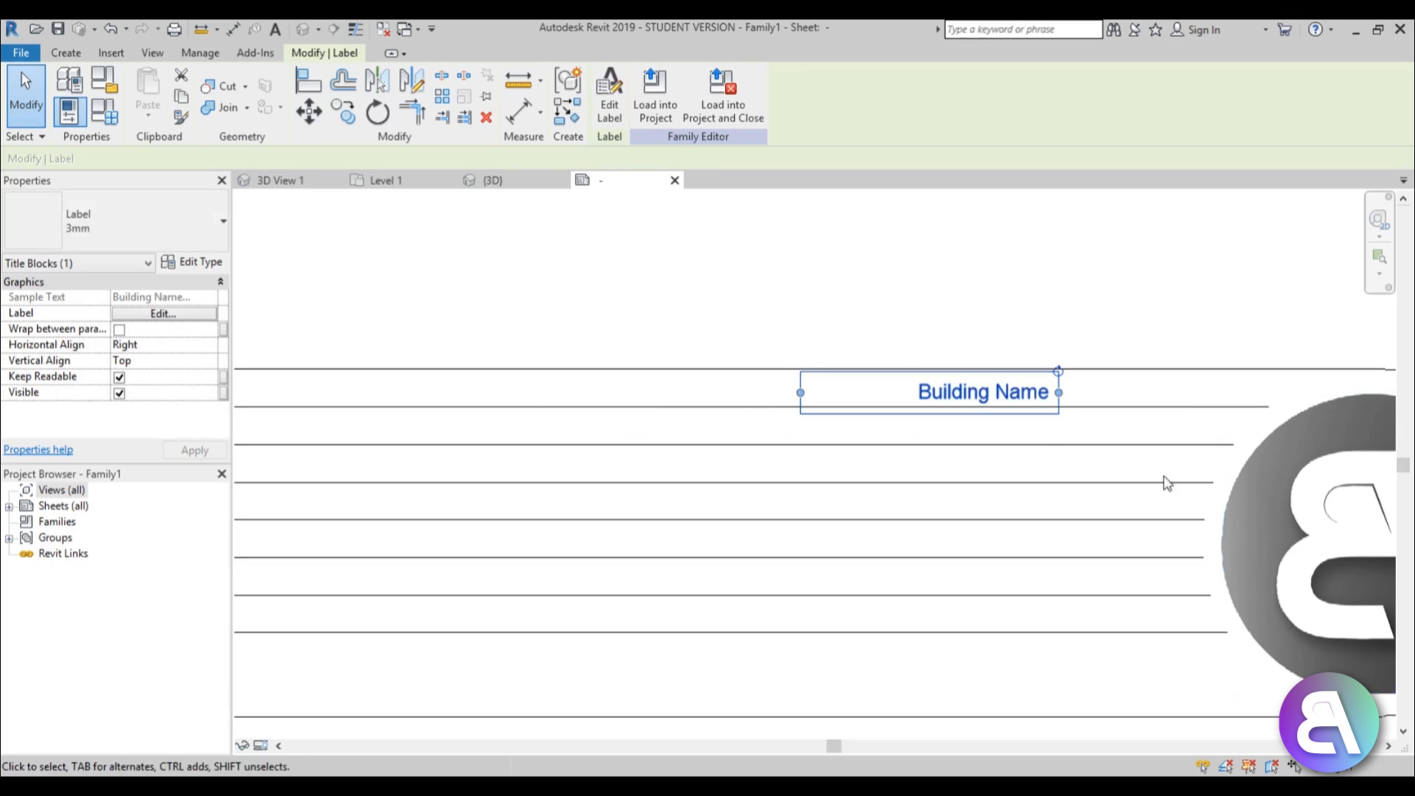
Deselect the Building Name label and place a new label with the Client Name parameter in the empty area above the title strip.
scroll(1123, 457, up, 2)
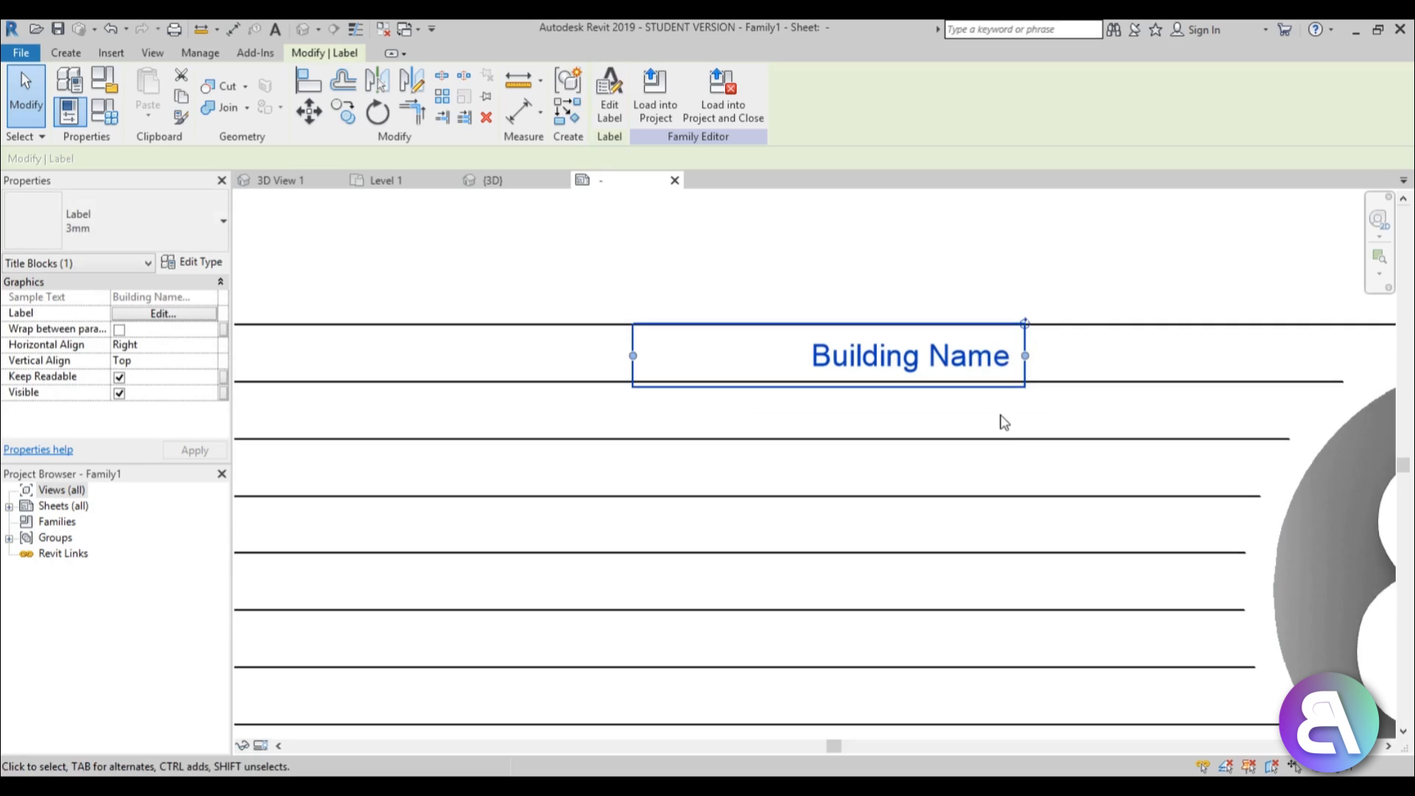
click(941, 215)
scroll(1044, 403, down, 3)
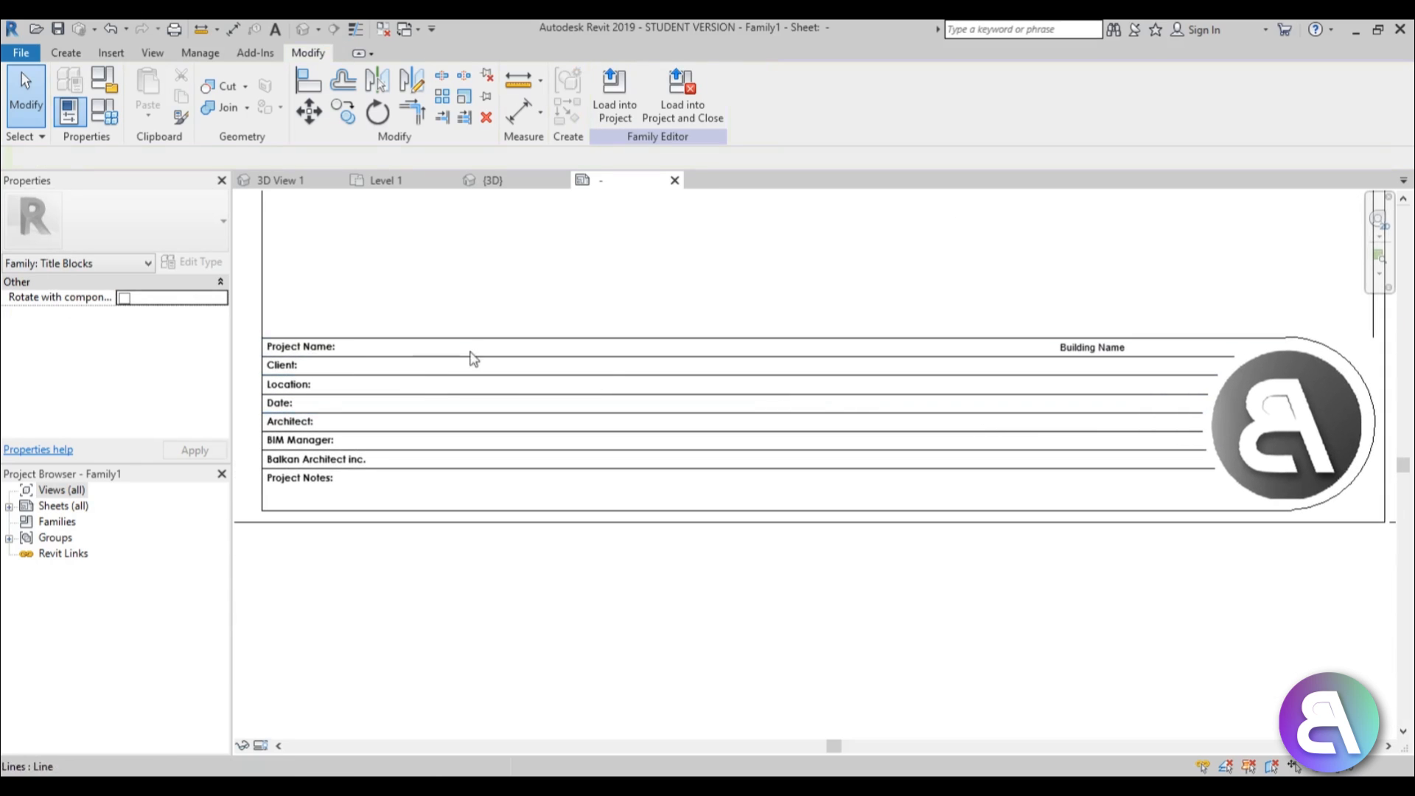
click(83, 53)
click(632, 110)
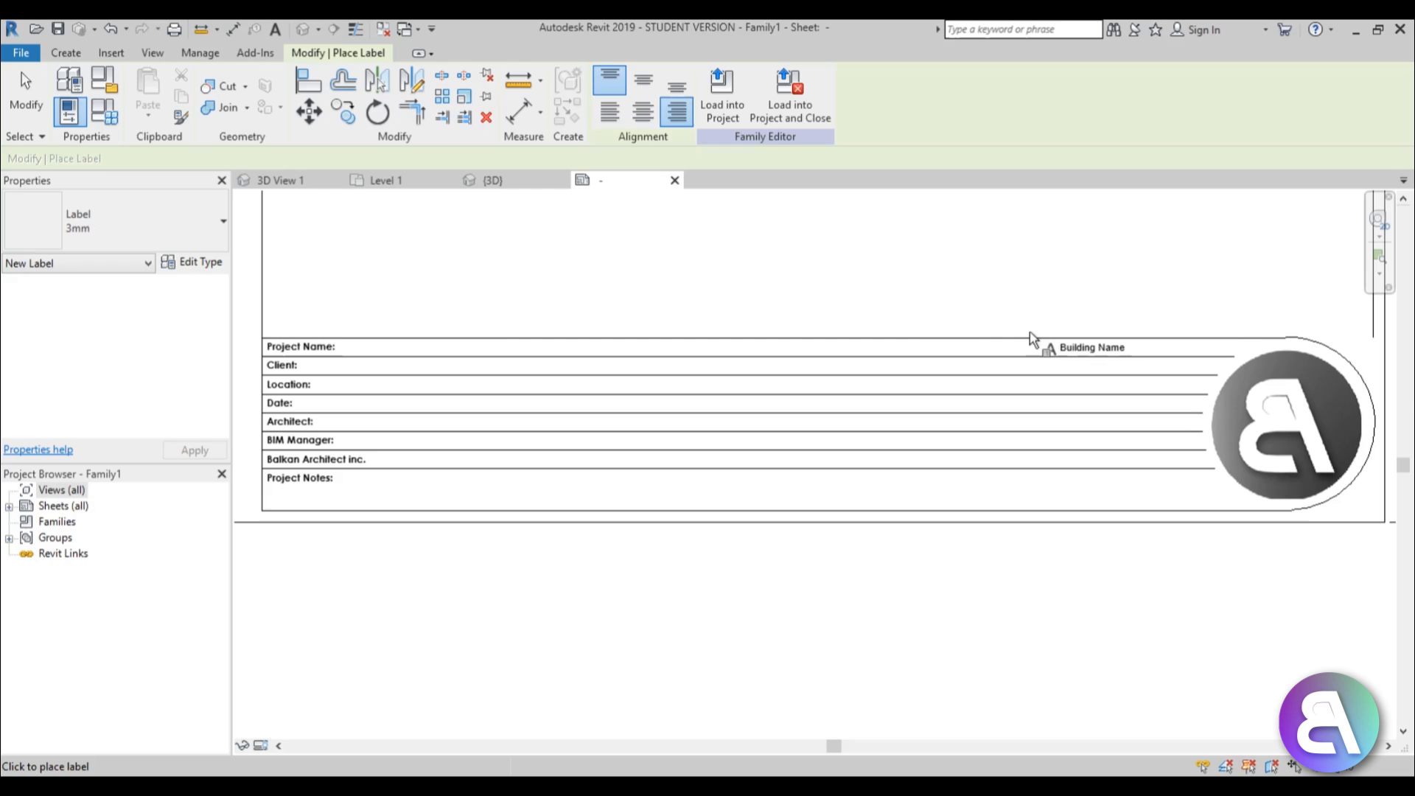
click(908, 311)
drag(719, 463, 719, 498)
click(564, 475)
double_click(564, 475)
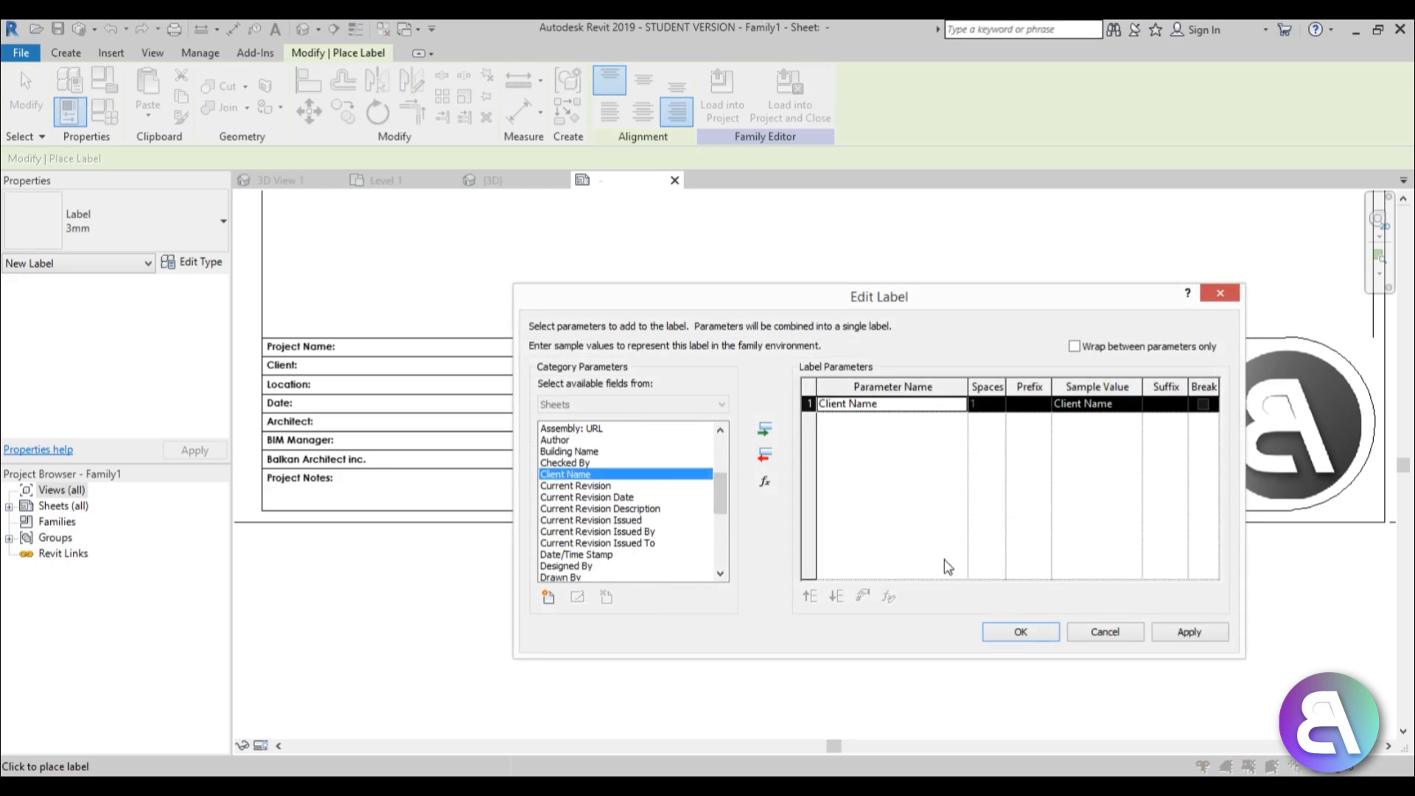
click(1020, 632)
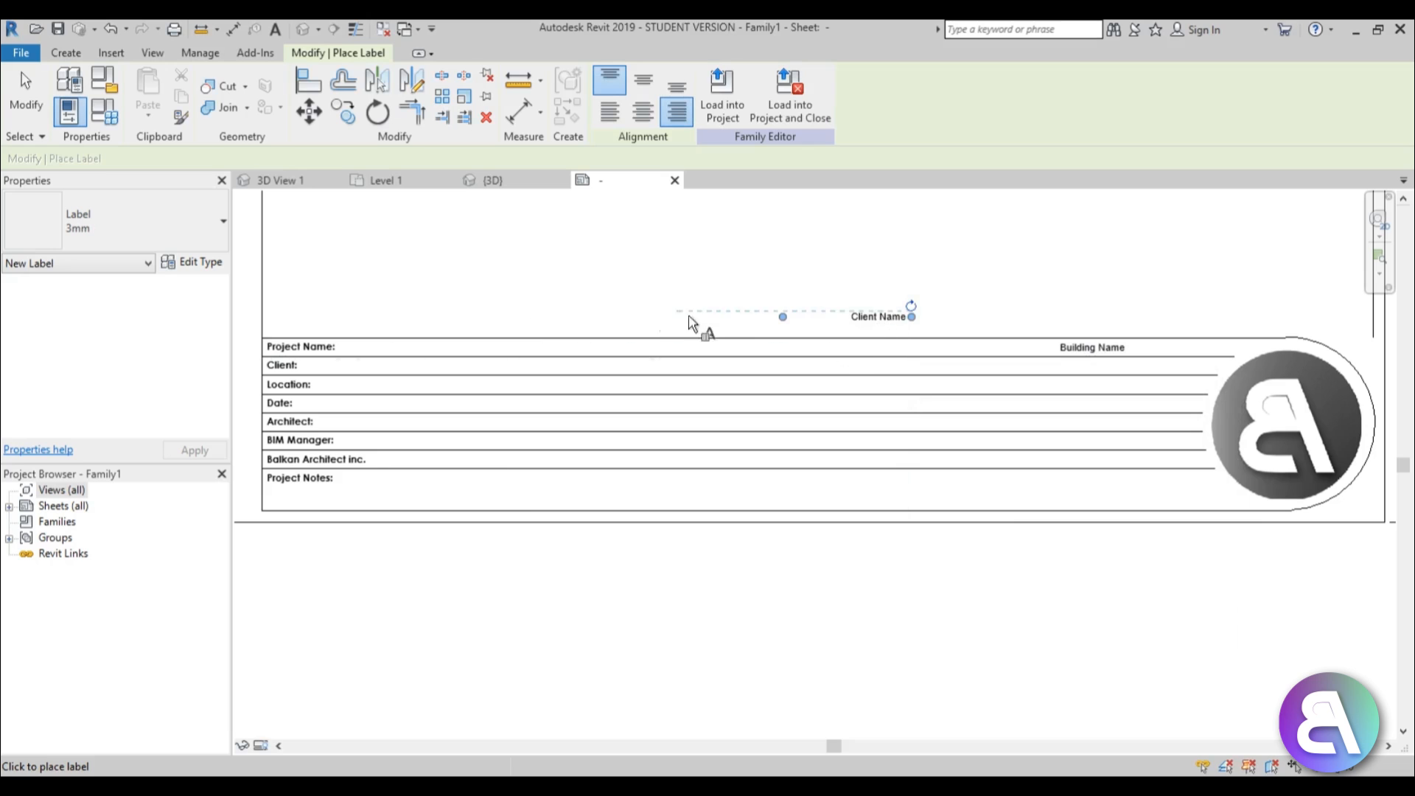
Place another label near the middle of the Location row and assign it the Project Address parameter.
click(886, 396)
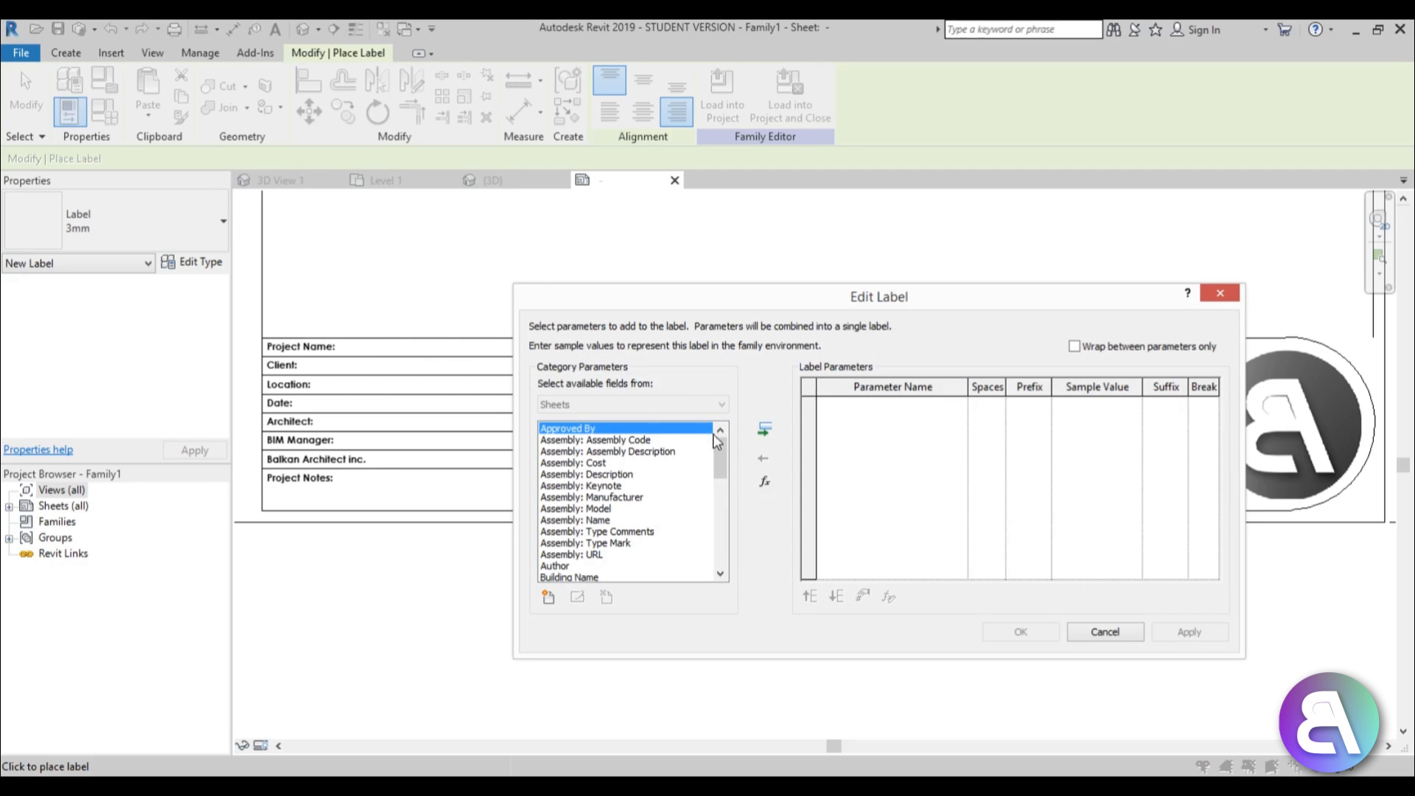
drag(724, 452, 717, 537)
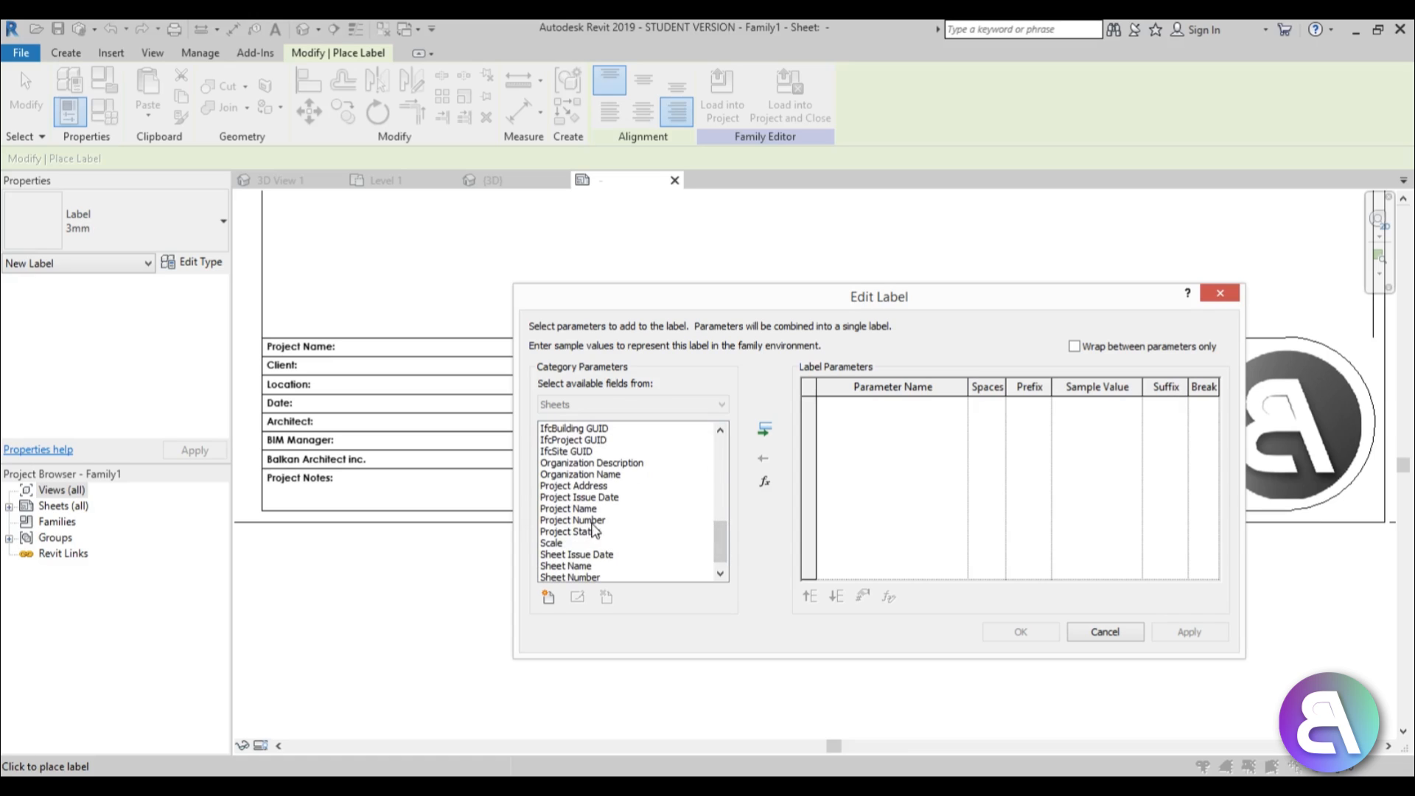
click(593, 489)
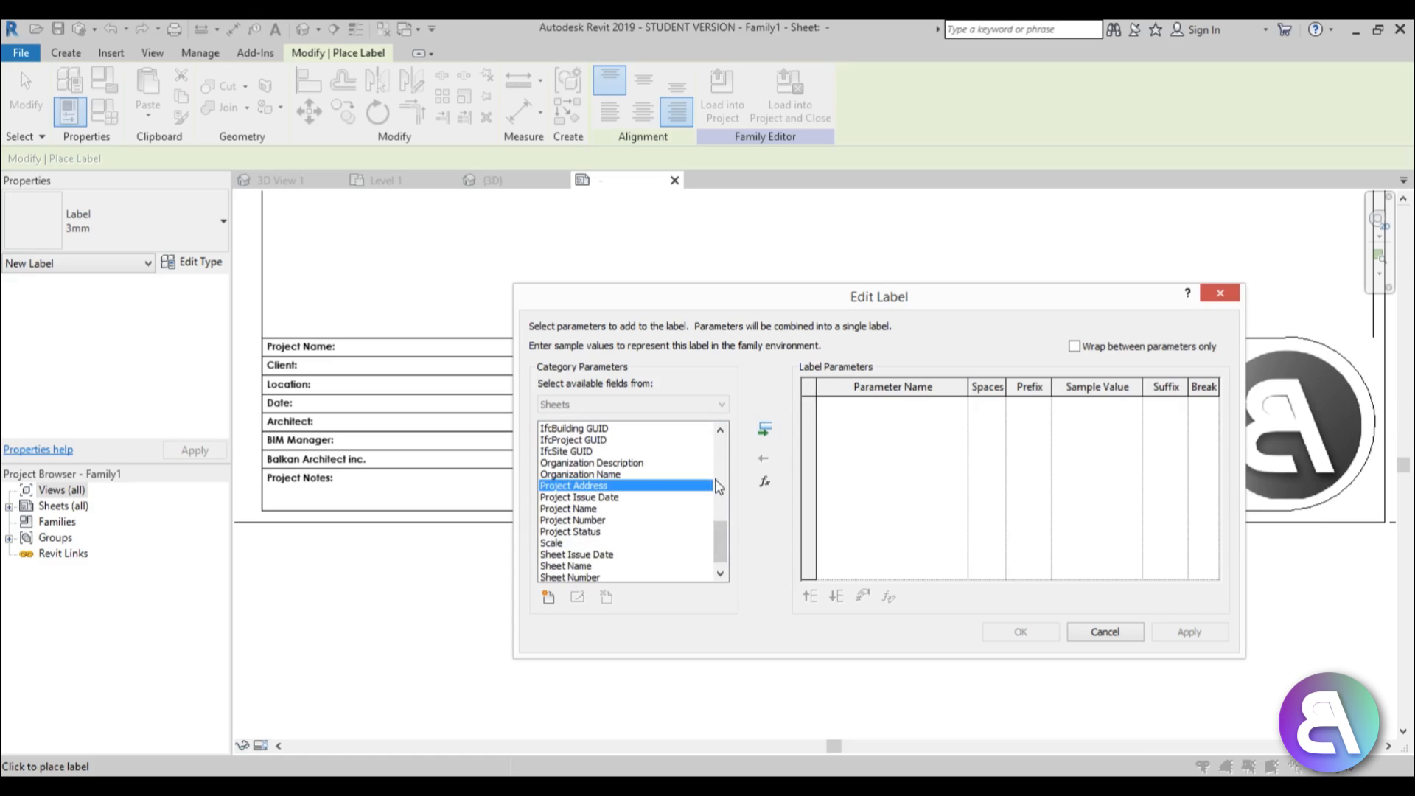
double_click(658, 489)
click(1010, 632)
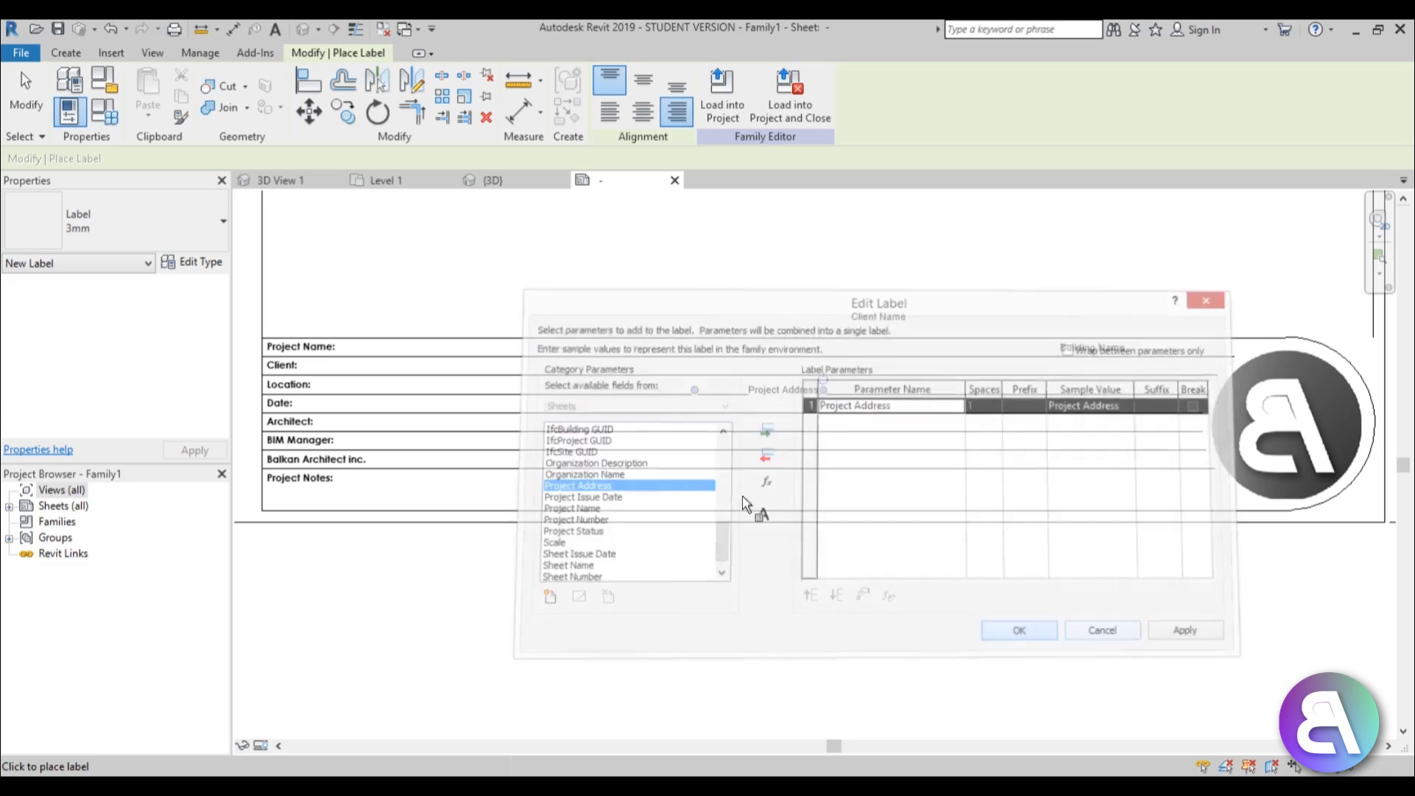
Place a label near the middle of the BIM Manager row and assign it the Date/Time Stamp parameter.
click(836, 441)
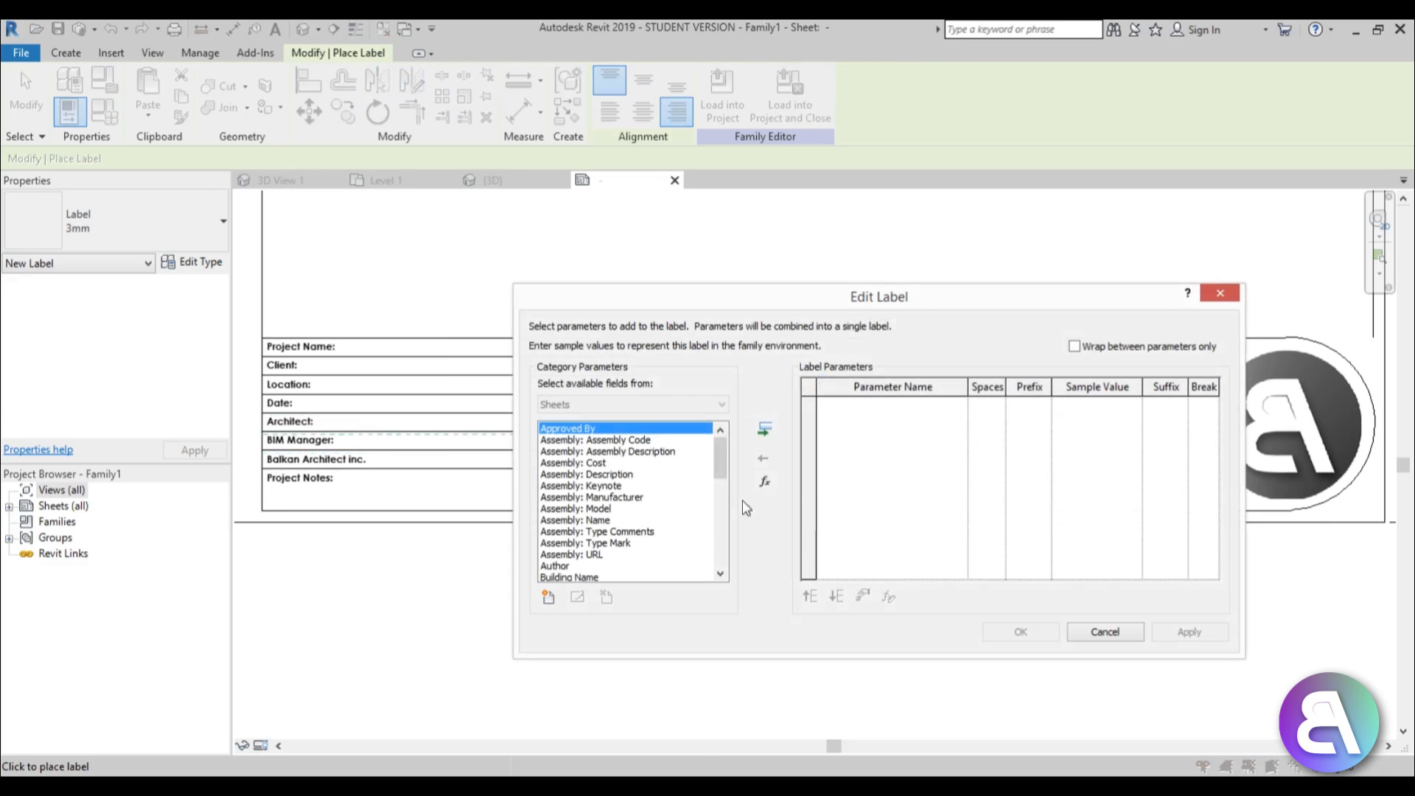
drag(719, 462, 722, 524)
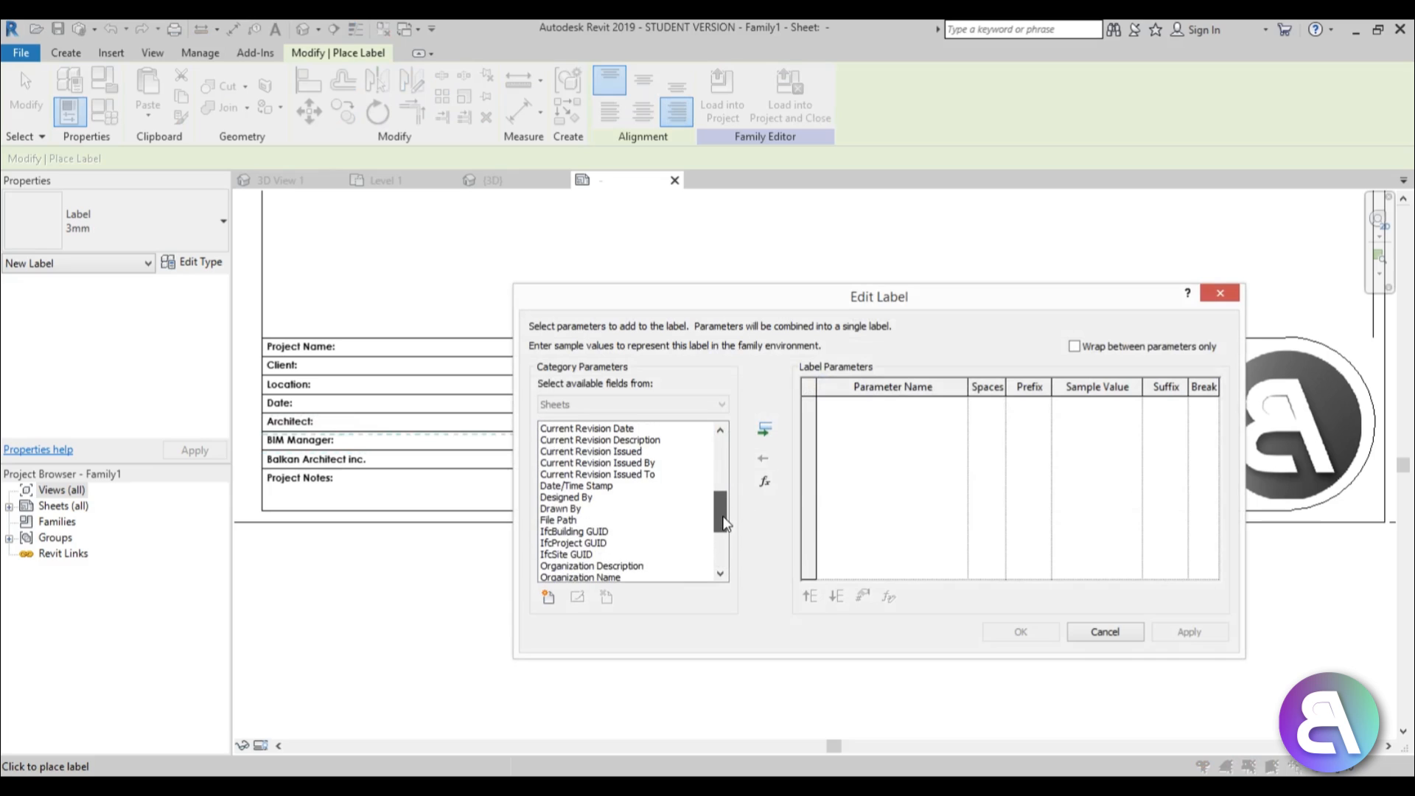
click(573, 488)
click(764, 429)
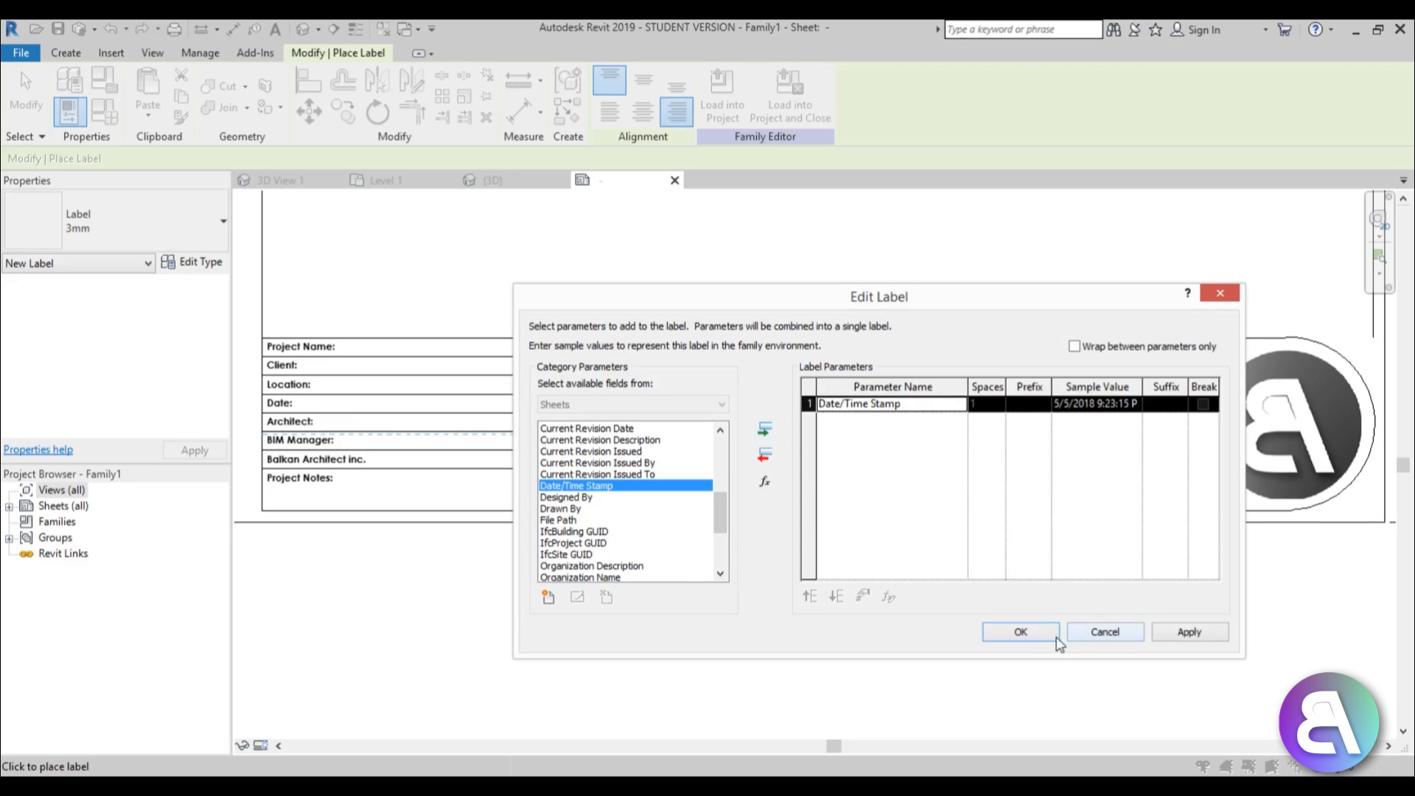
click(1021, 631)
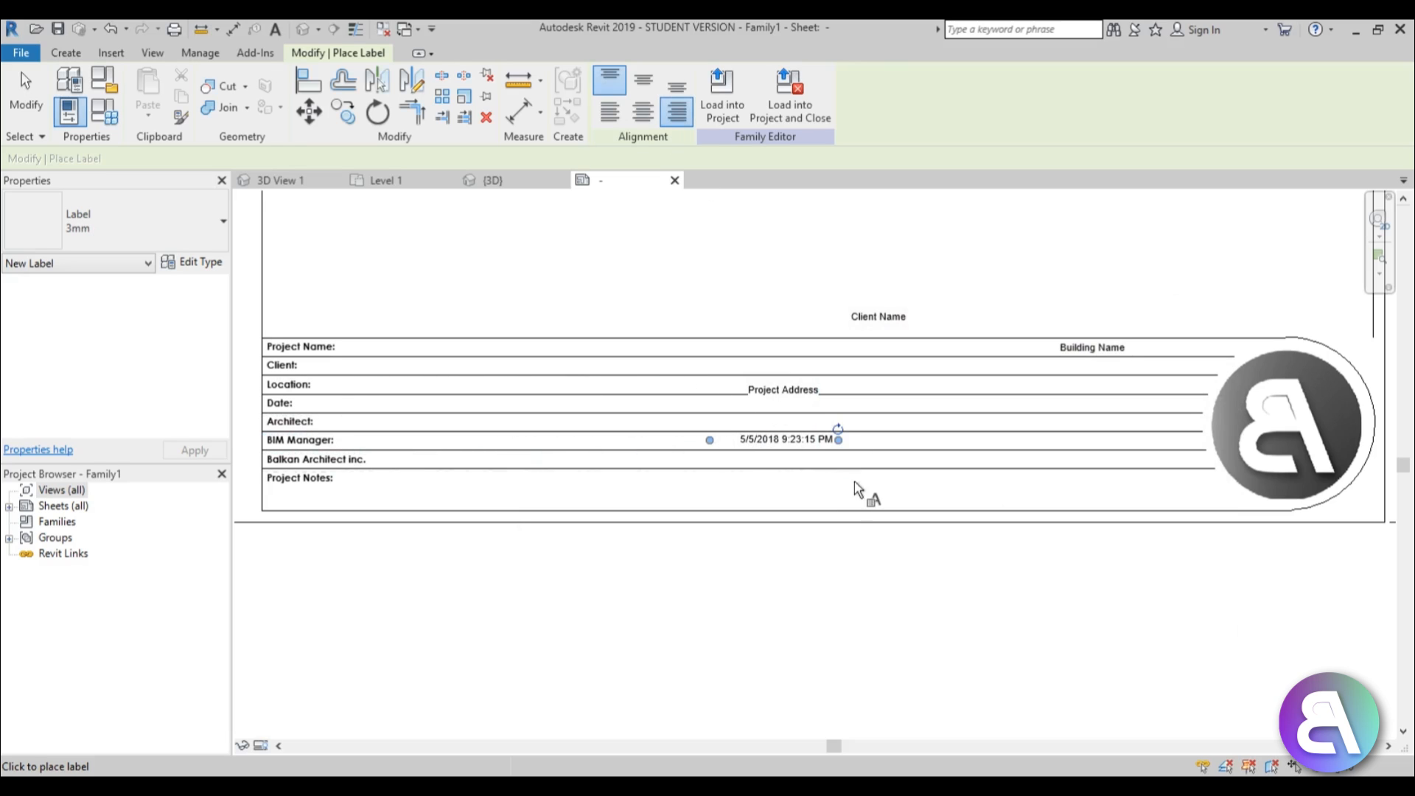
Place a label in the Project Notes row and assign it the Designed By parameter.
click(799, 490)
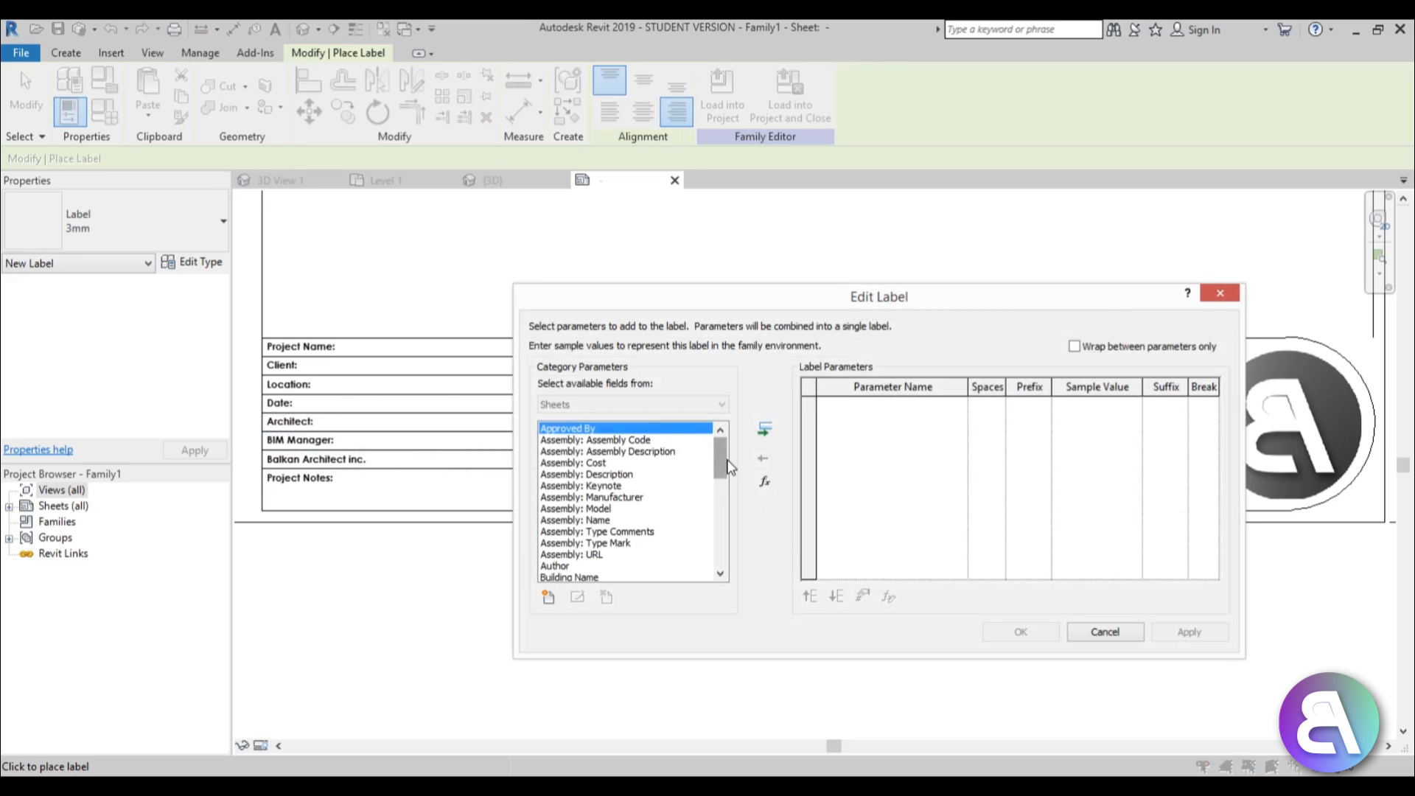
drag(728, 460, 722, 505)
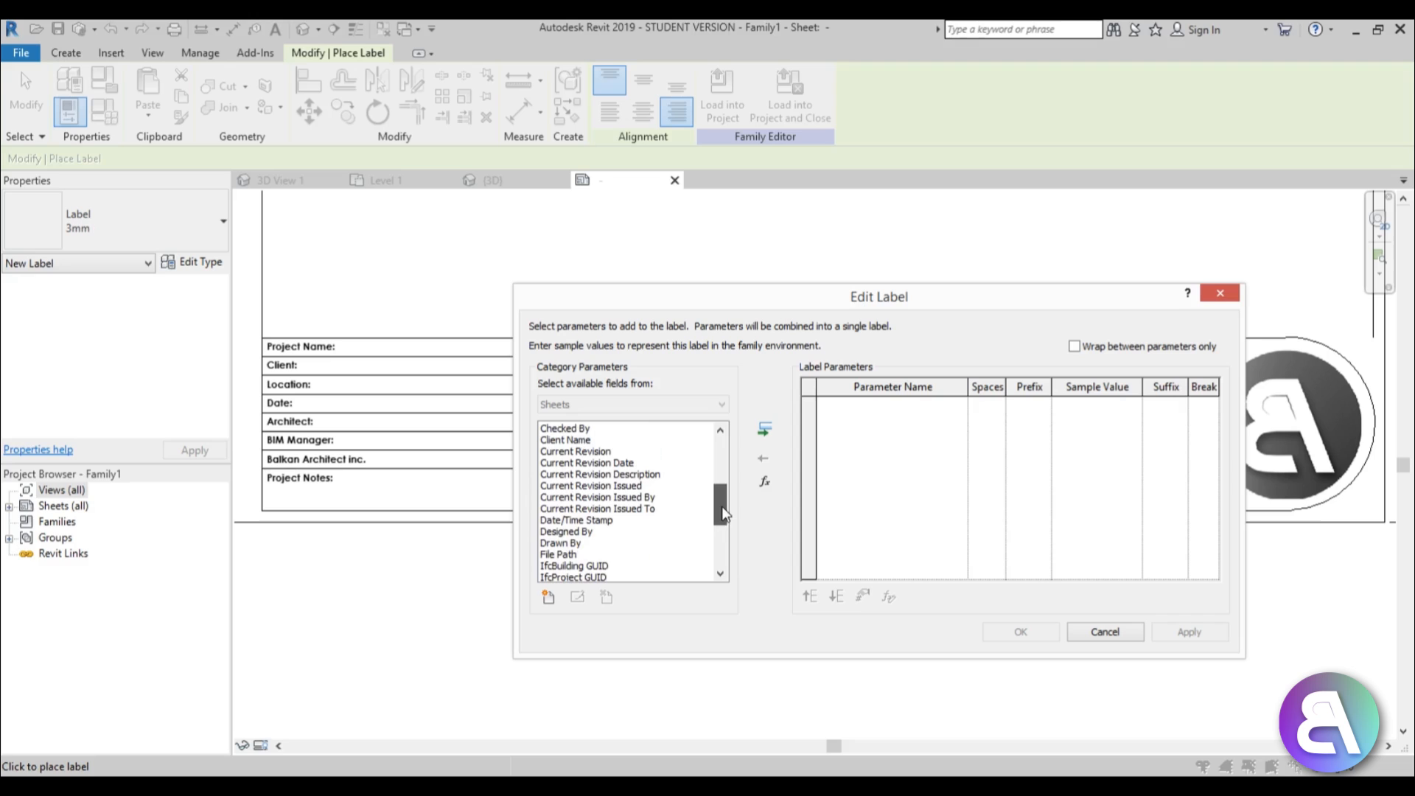
click(580, 532)
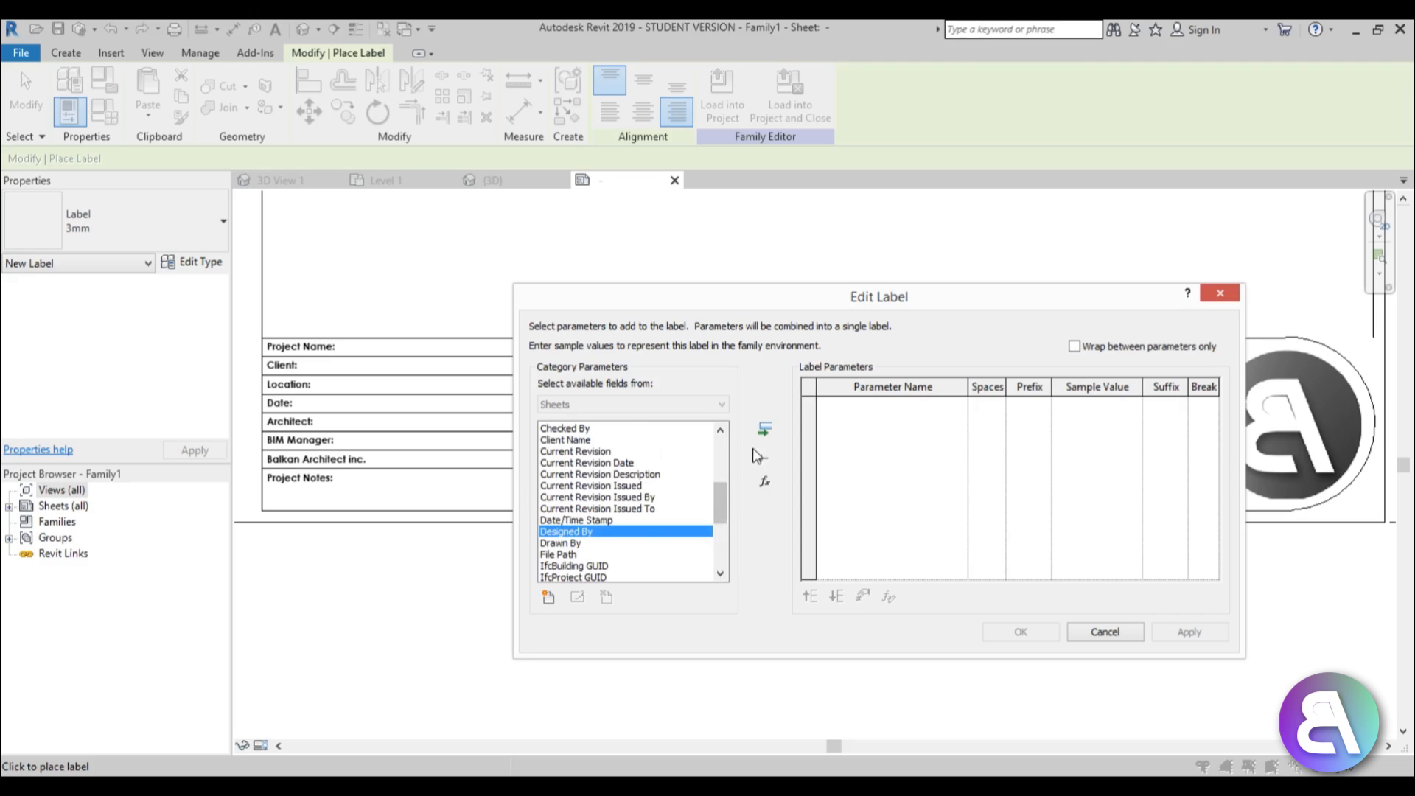
click(765, 430)
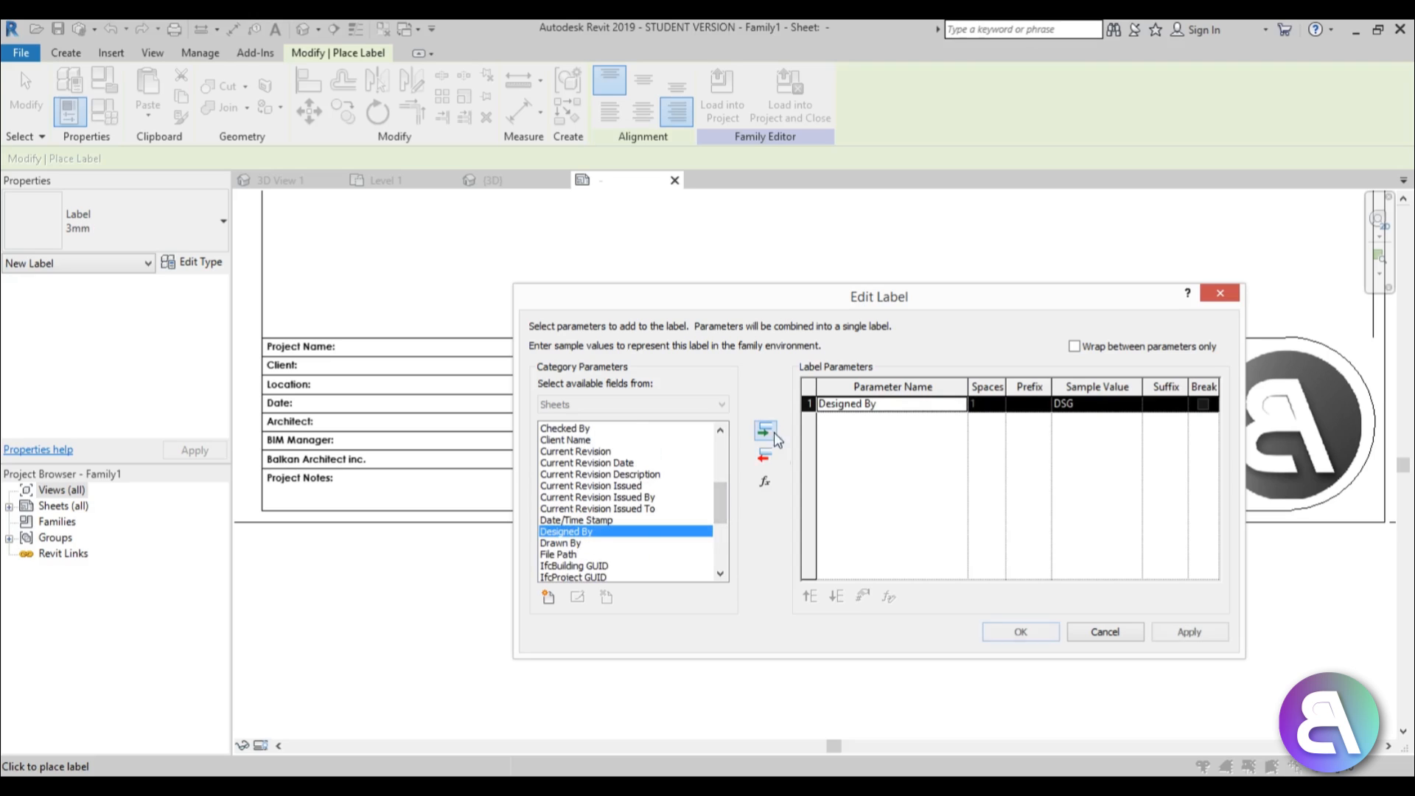
click(1021, 633)
Place a label in the Balkan Architect inc. row and assign it the Checked By parameter.
click(953, 459)
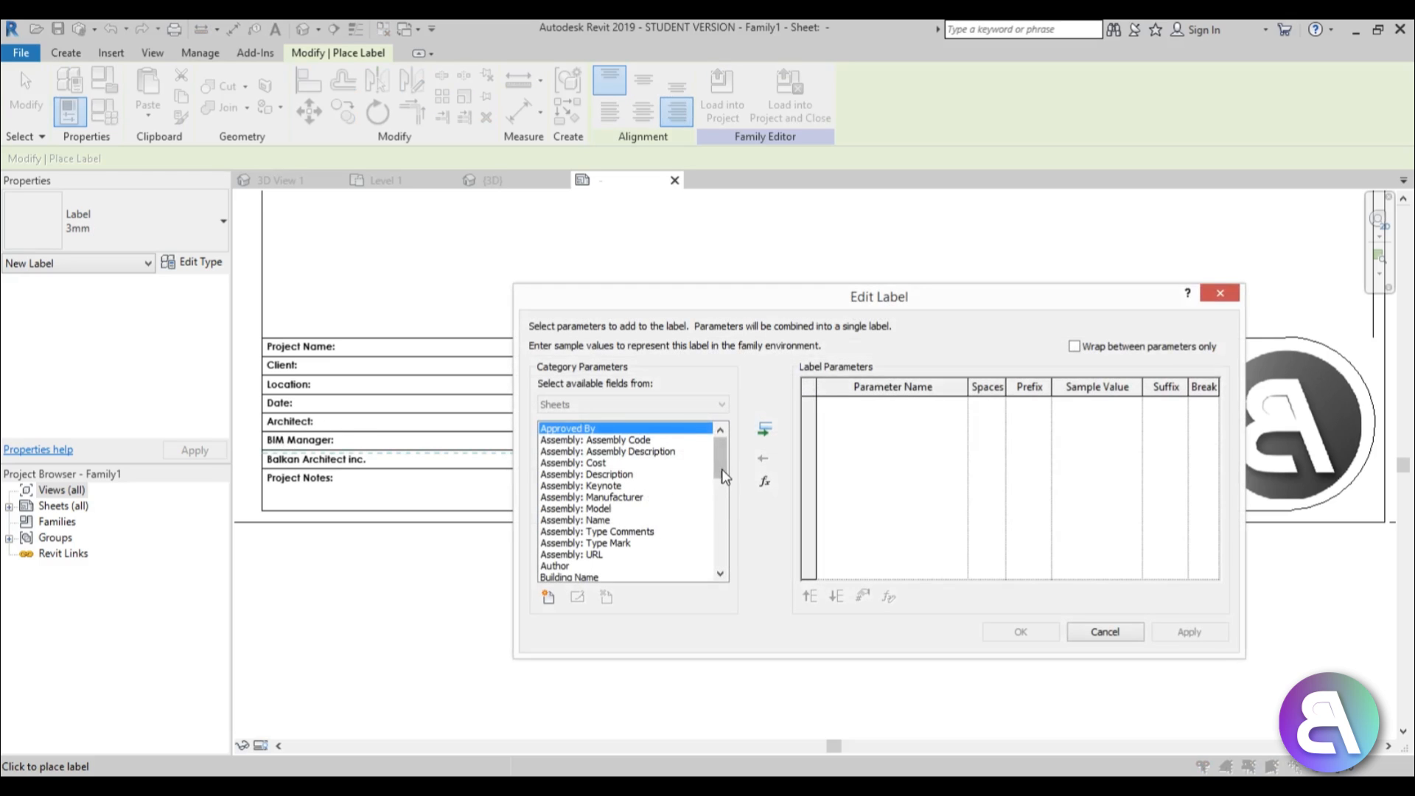
scroll(722, 469, down, 3)
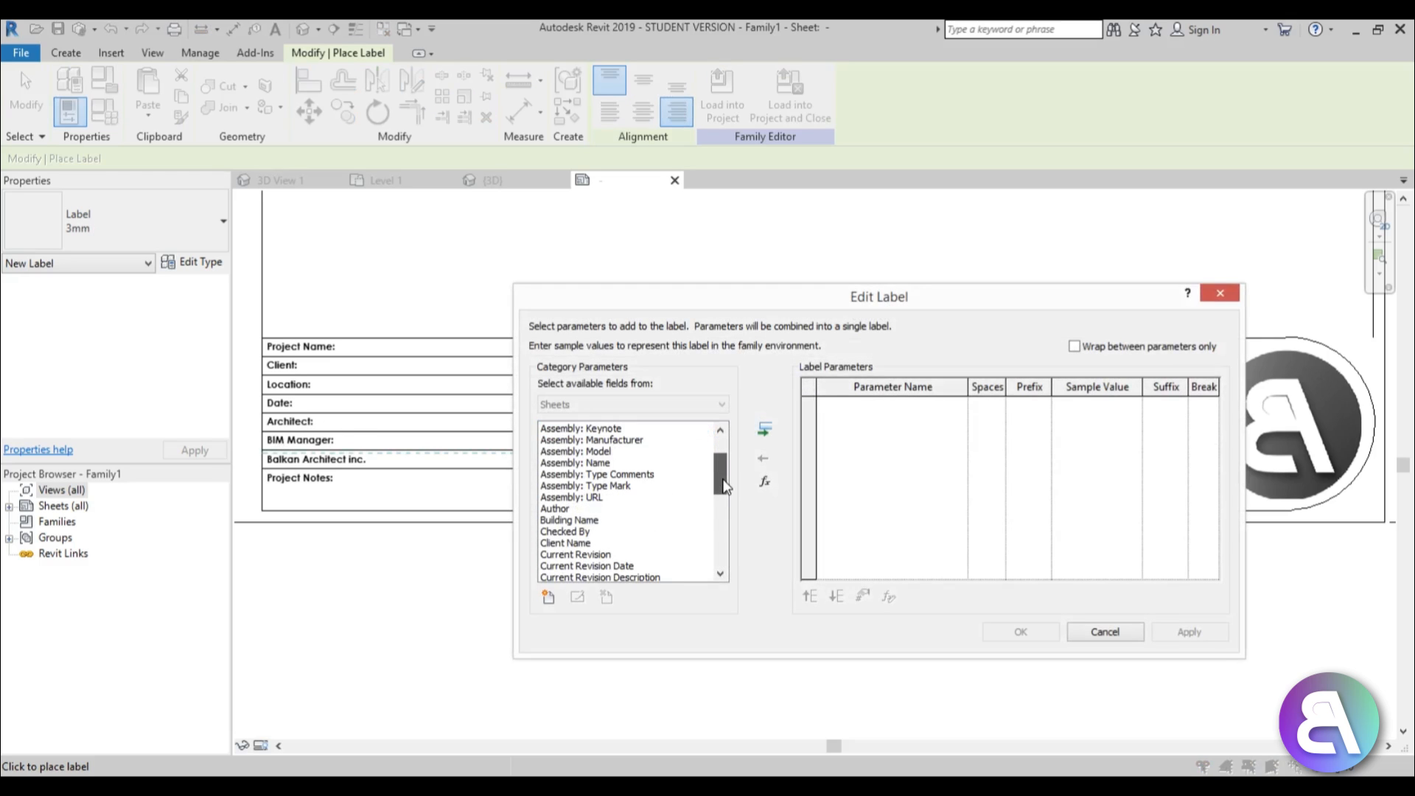
click(564, 510)
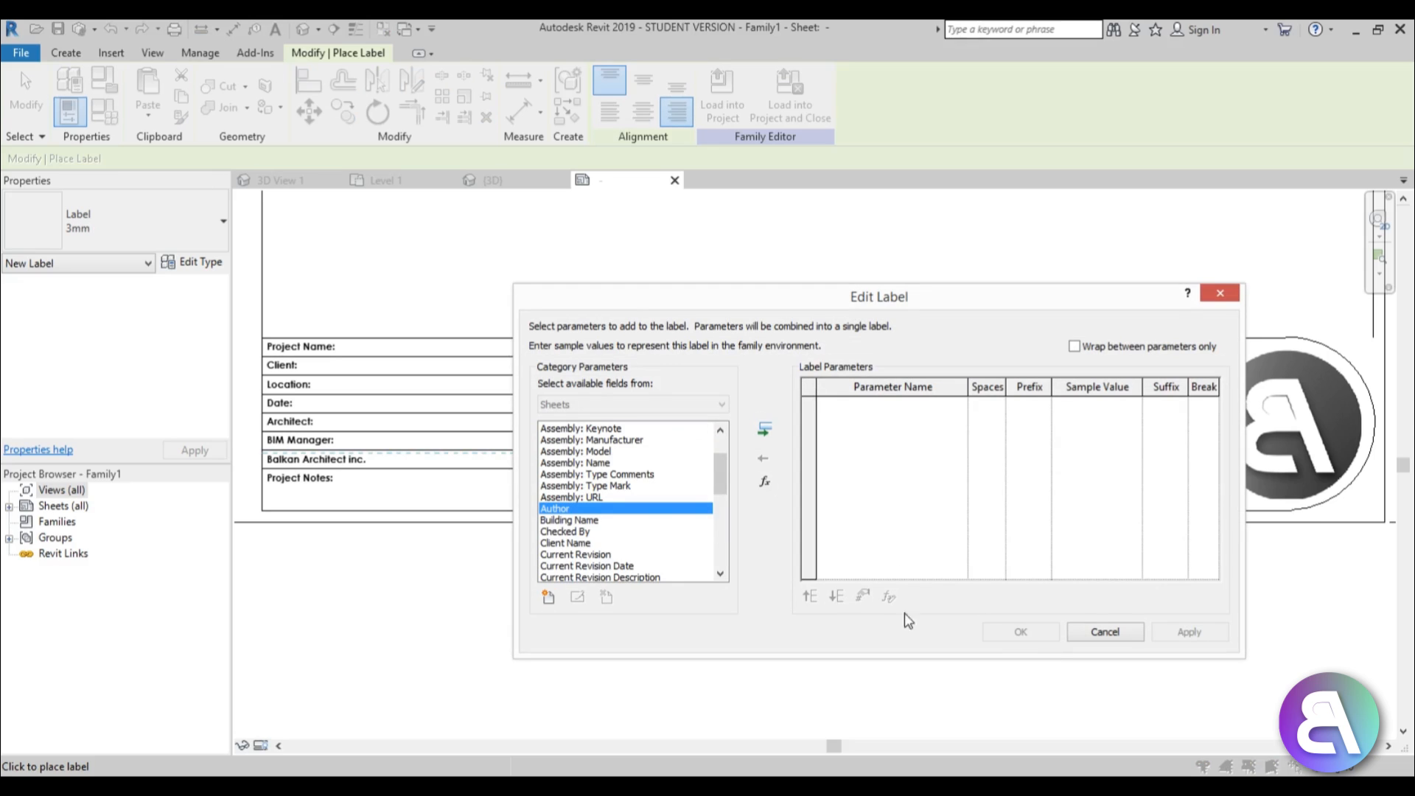
click(574, 531)
click(765, 429)
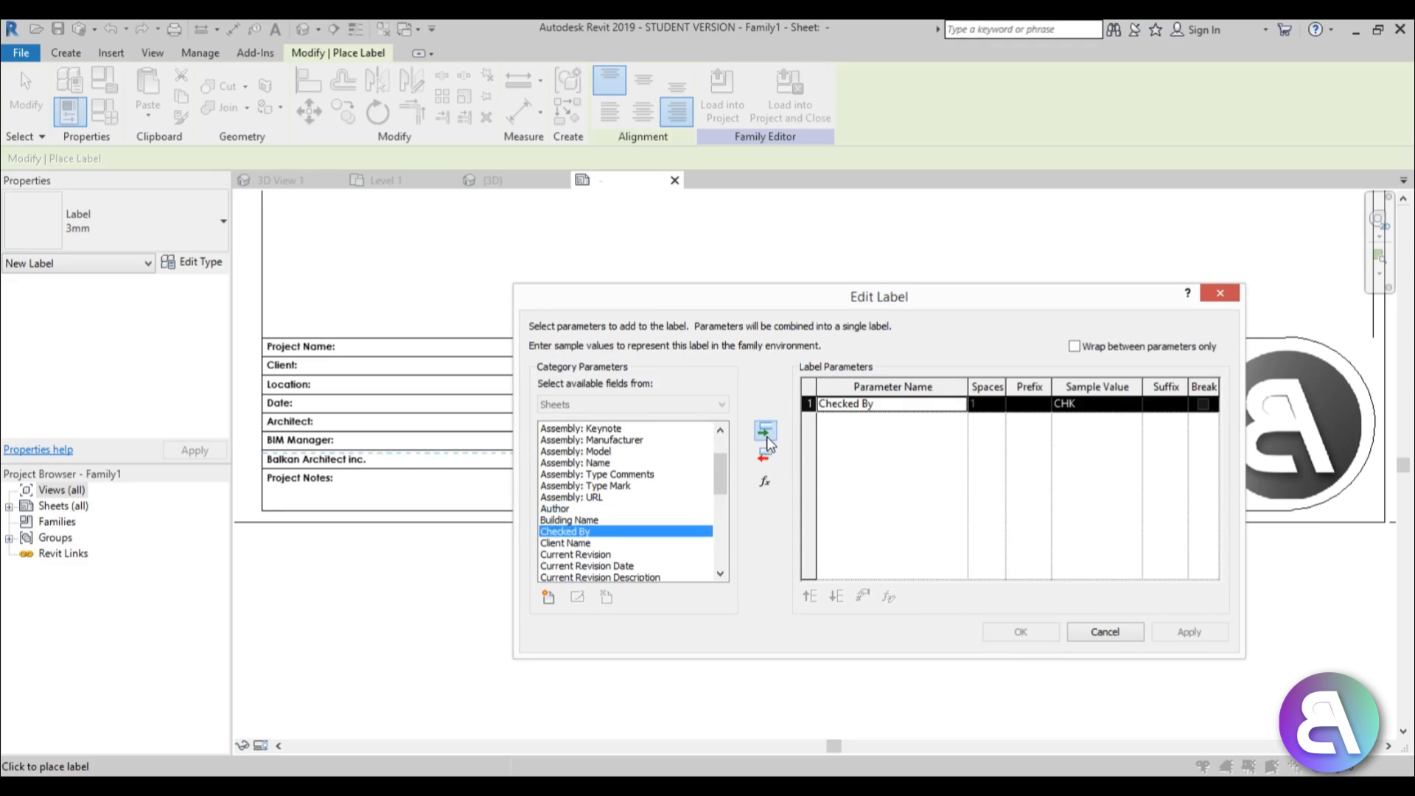
click(1020, 632)
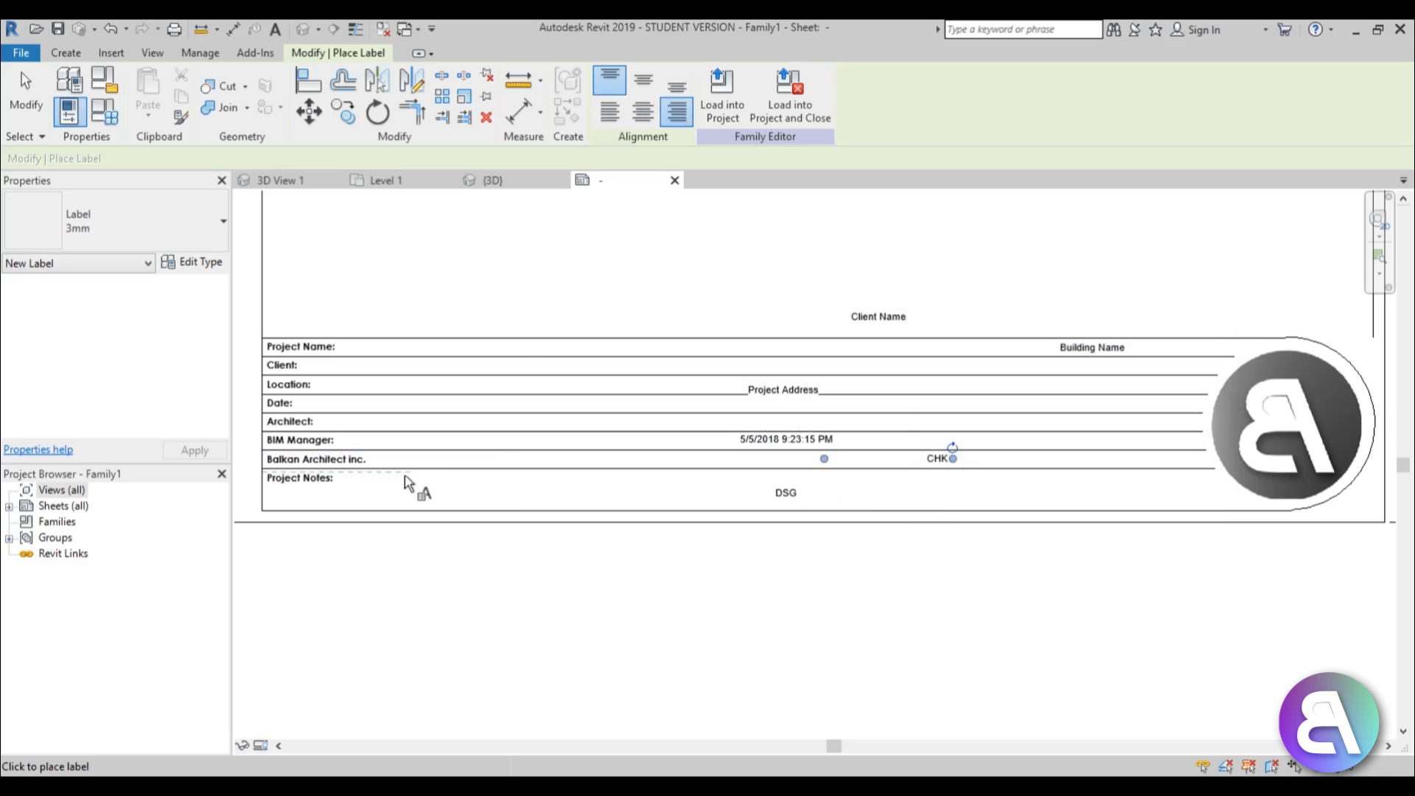
End label placement and move the Client Name label into the second row, right-aligned under Building Name.
click(30, 87)
middle_drag(318, 491, 336, 496)
middle_drag(795, 576, 409, 570)
scroll(540, 278, up, 3)
ctrl+drag(518, 343, 816, 405)
scroll(819, 410, up, 3)
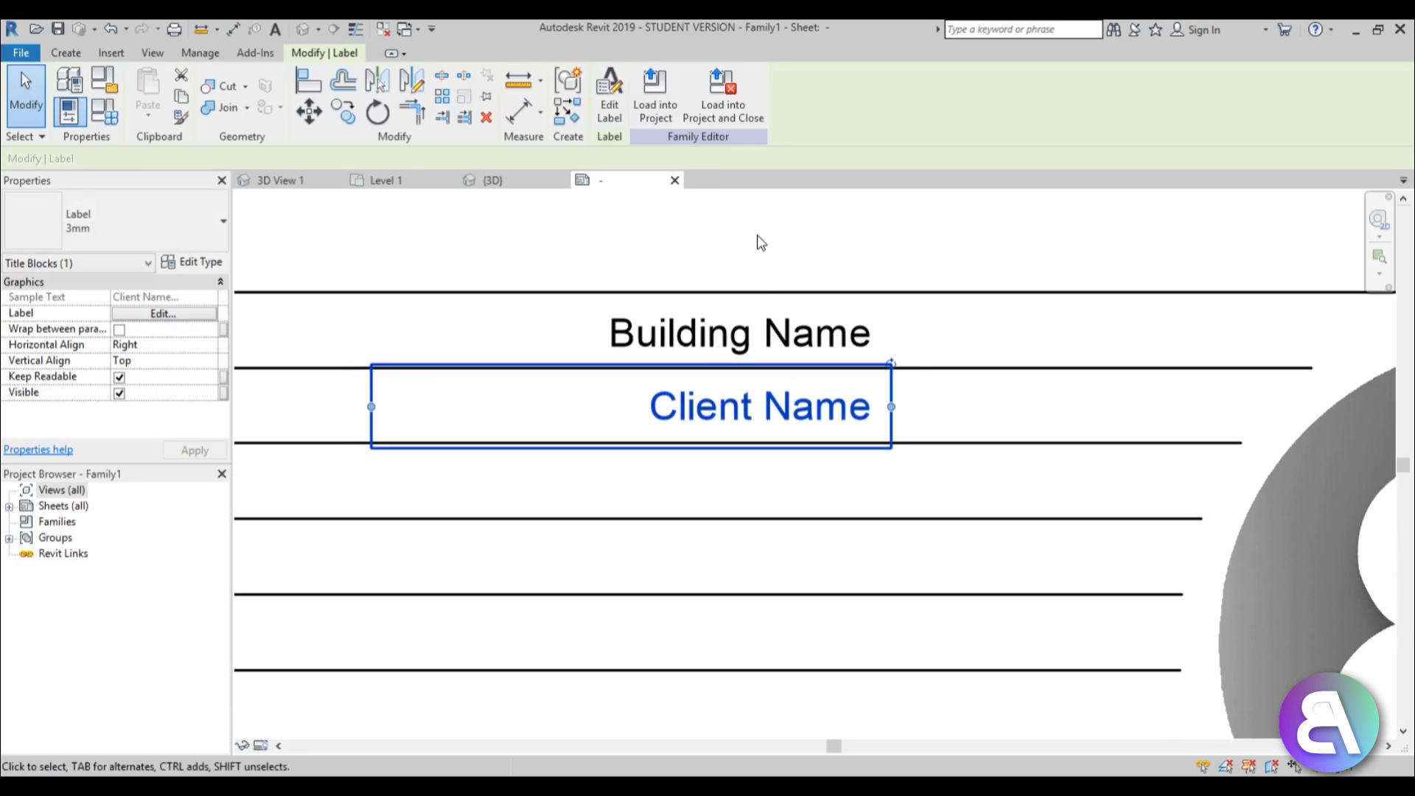
scroll(723, 549, down, 5)
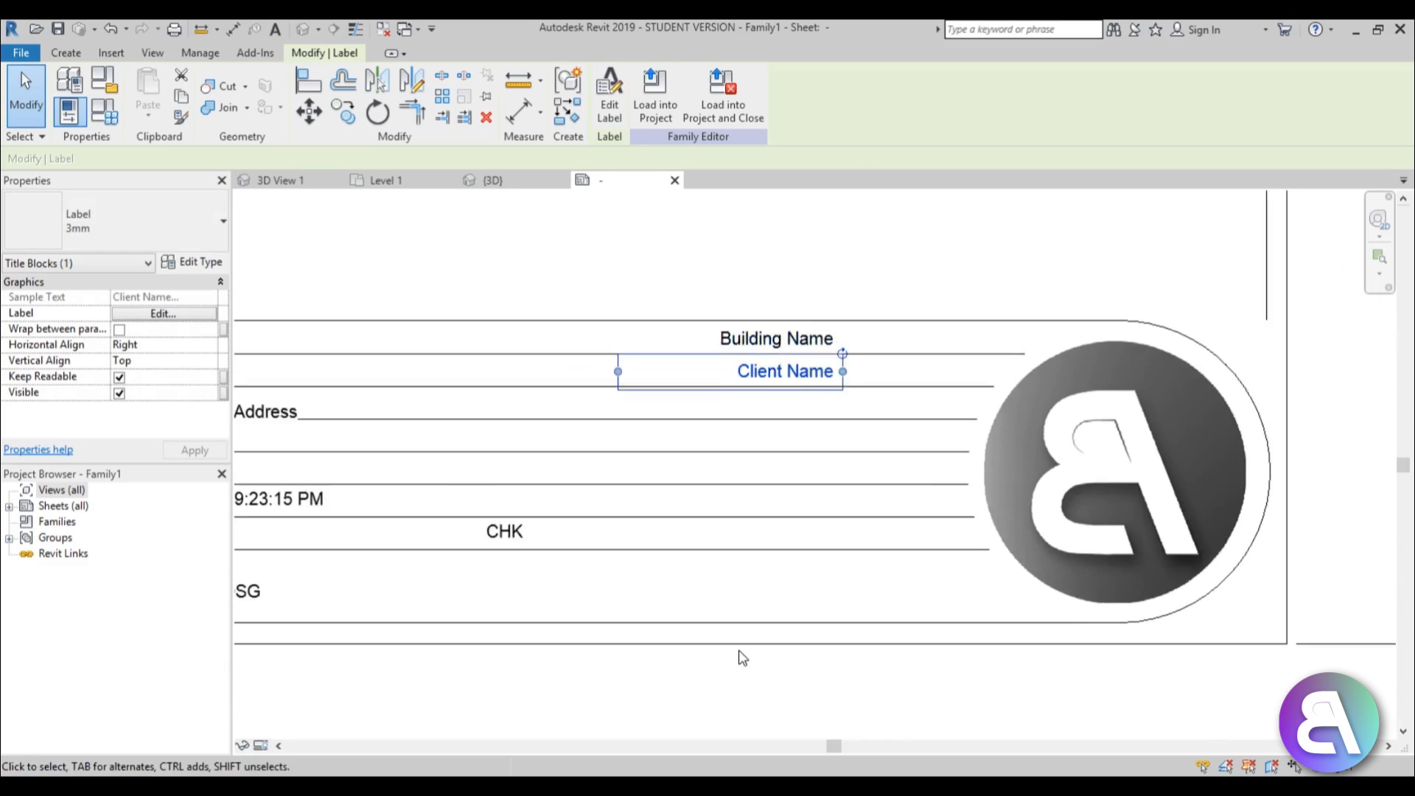
Move the Project Address label into the third row and the date/time stamp label into the fourth, right-aligned under Client Name.
key(Escape)
click(318, 441)
drag(319, 441, 715, 435)
click(720, 677)
drag(321, 521, 747, 469)
click(571, 654)
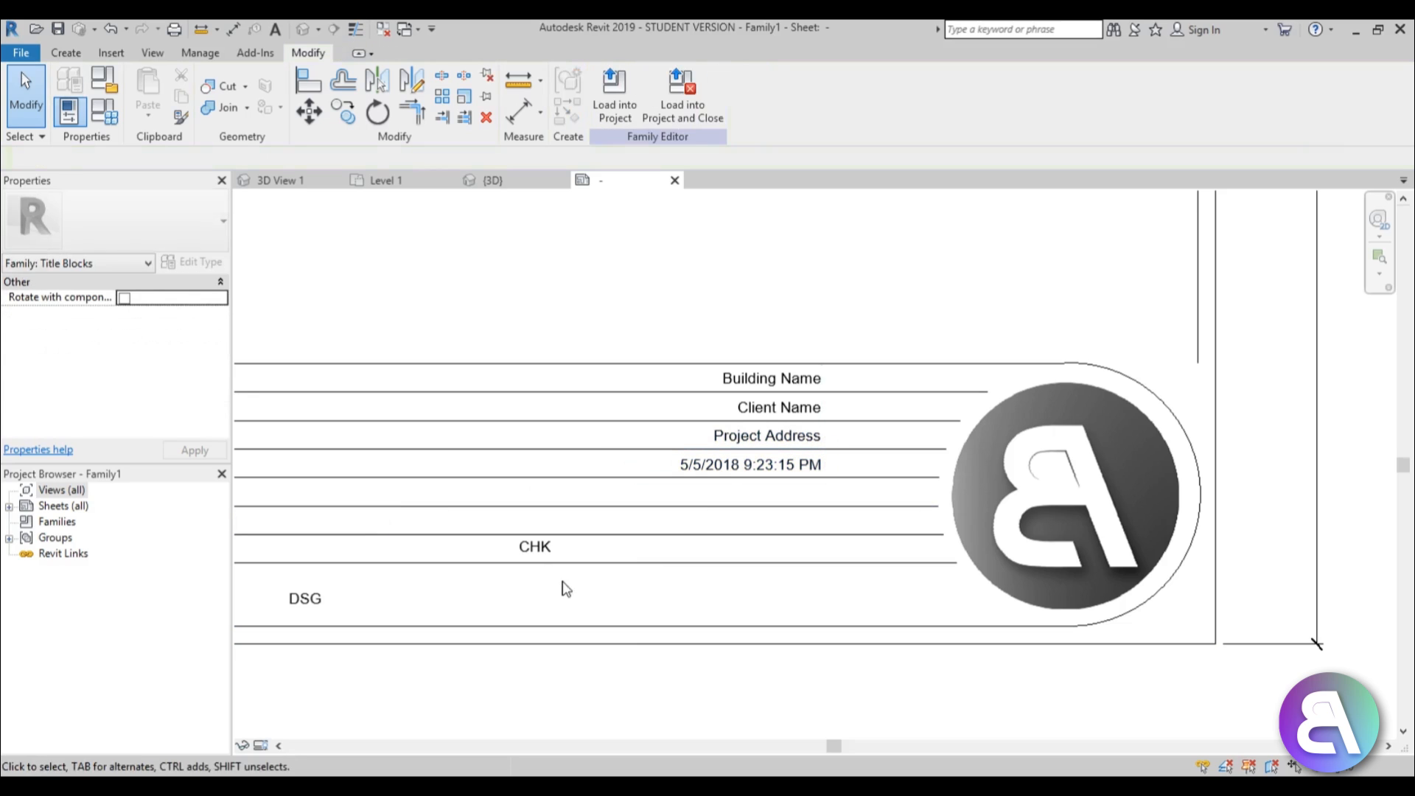
Move the Checked By label into the sixth row and the Designed By label into the fifth, right-aligned with the labels above.
click(536, 551)
drag(536, 554, 811, 532)
click(305, 612)
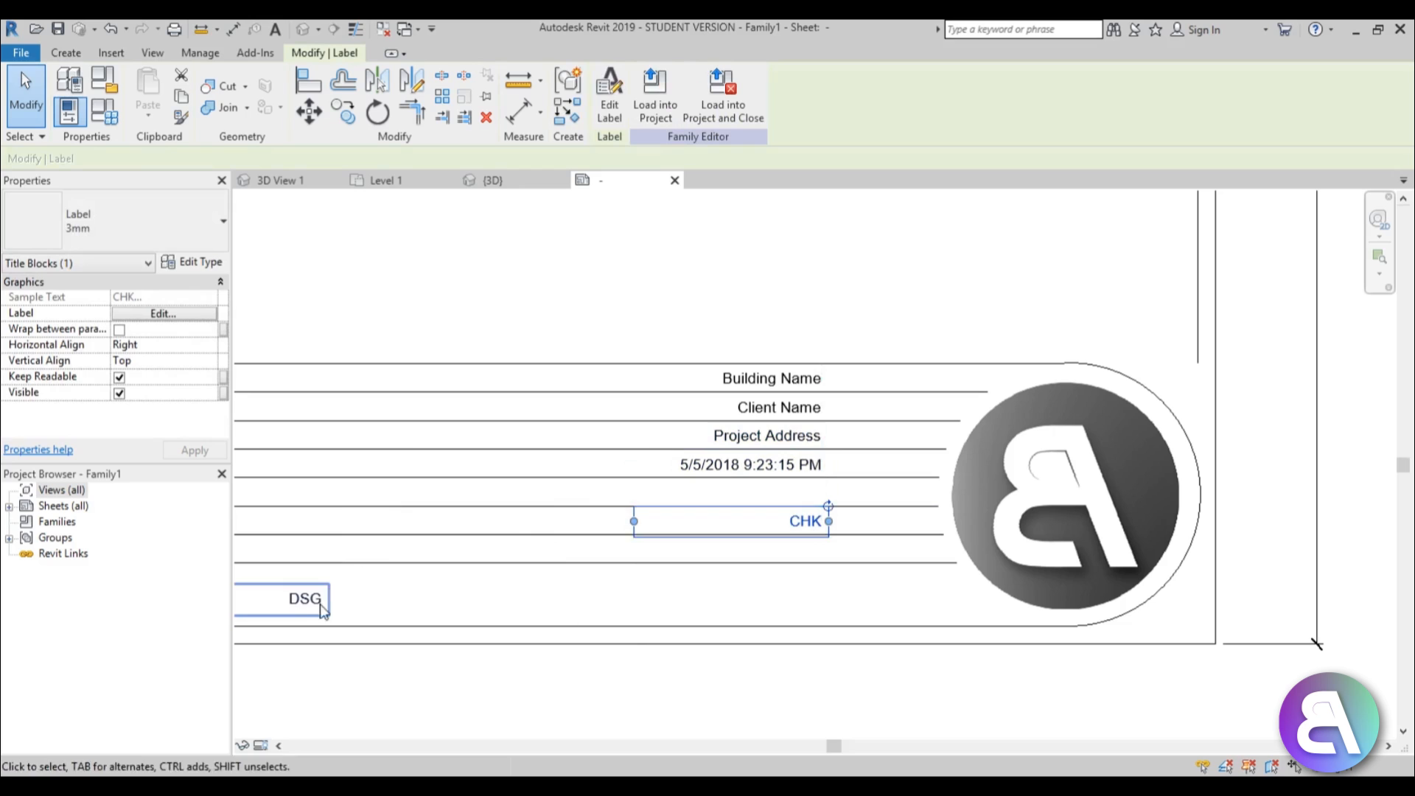
drag(305, 612, 810, 501)
scroll(811, 501, down, 3)
click(518, 638)
Check that each label sits in the row of its matching caption, and review the whole title block sheet.
middle_drag(518, 638, 767, 638)
scroll(641, 584, up, 3)
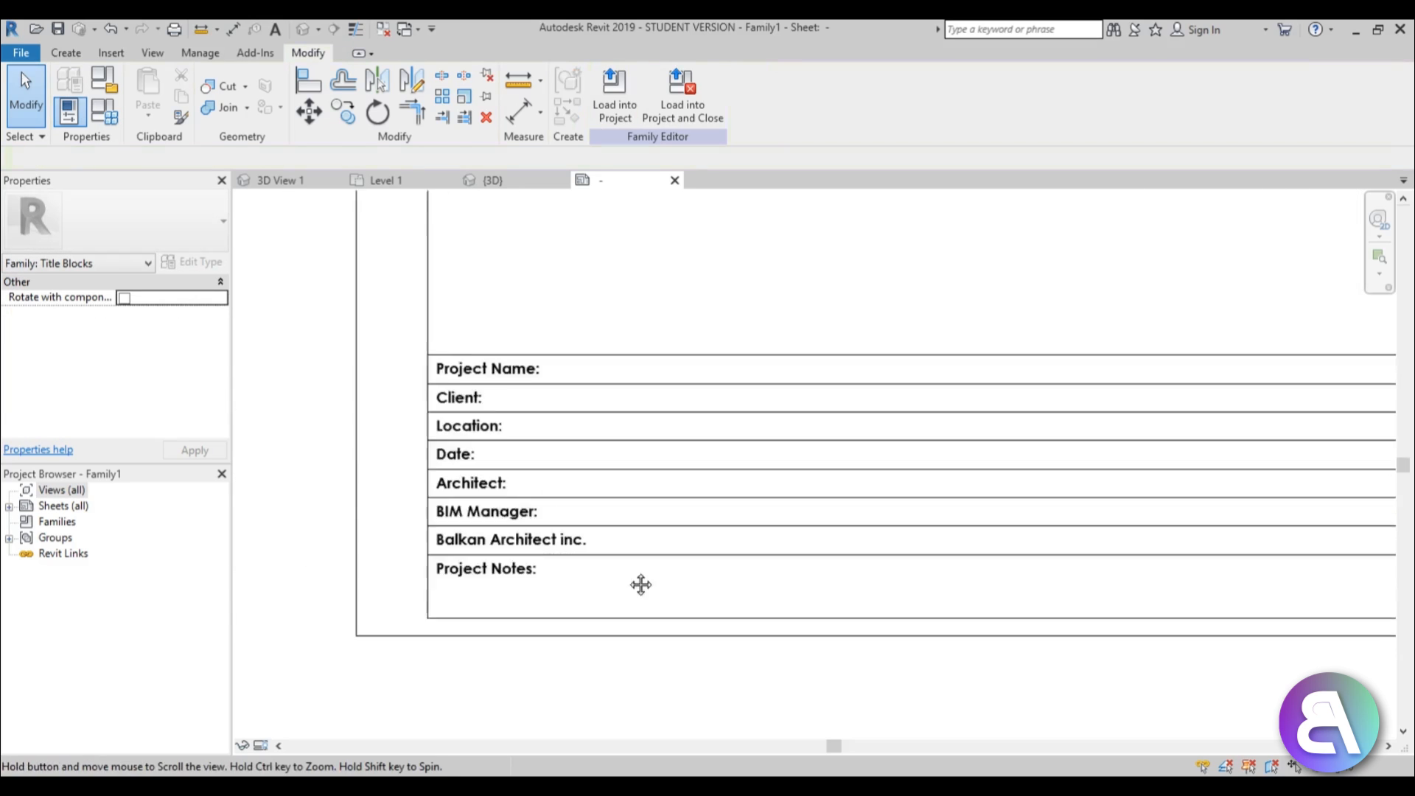
middle_drag(640, 584, 789, 511)
scroll(758, 389, up, 2)
scroll(877, 505, down, 3)
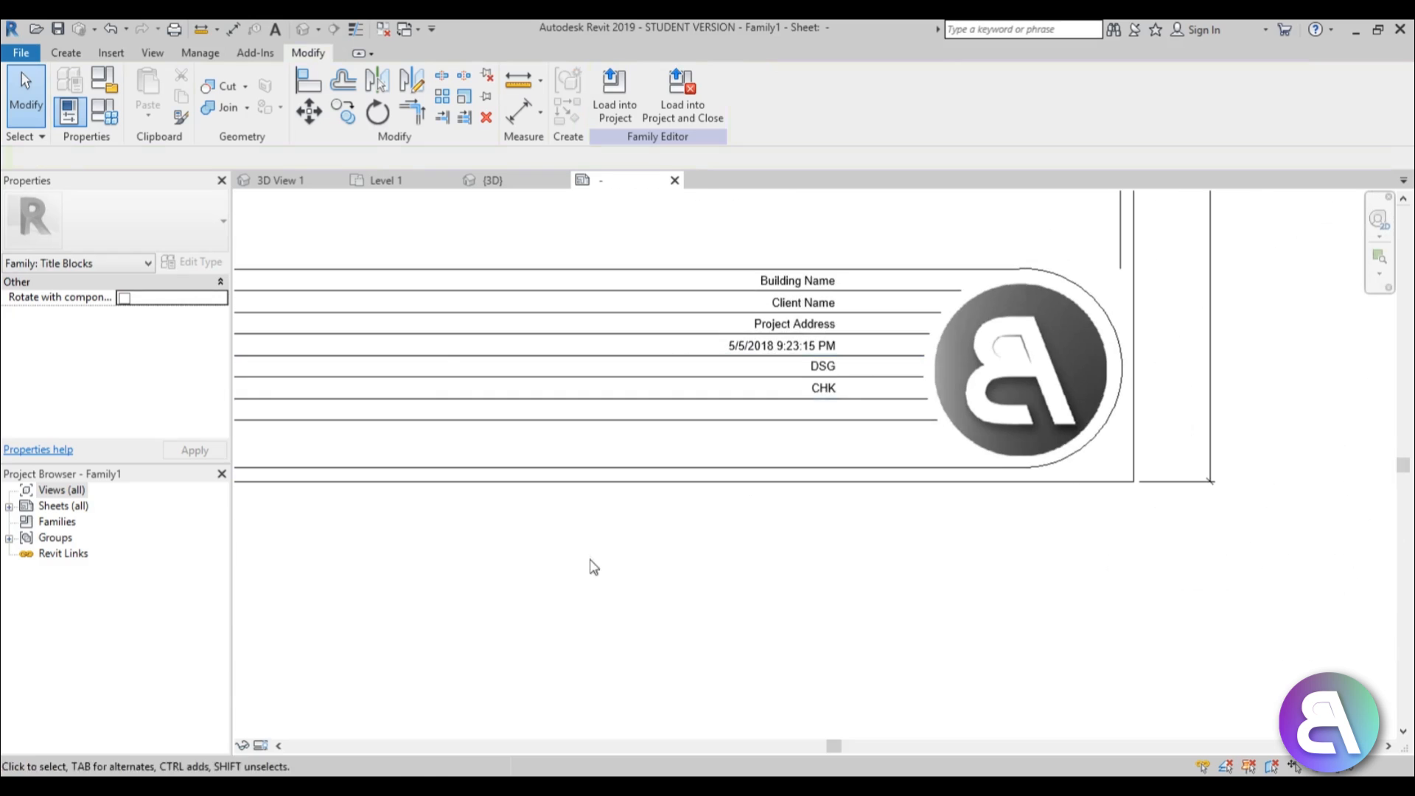
middle_drag(594, 568, 926, 537)
middle_drag(351, 421, 629, 468)
scroll(490, 477, up, 3)
scroll(448, 542, down, 4)
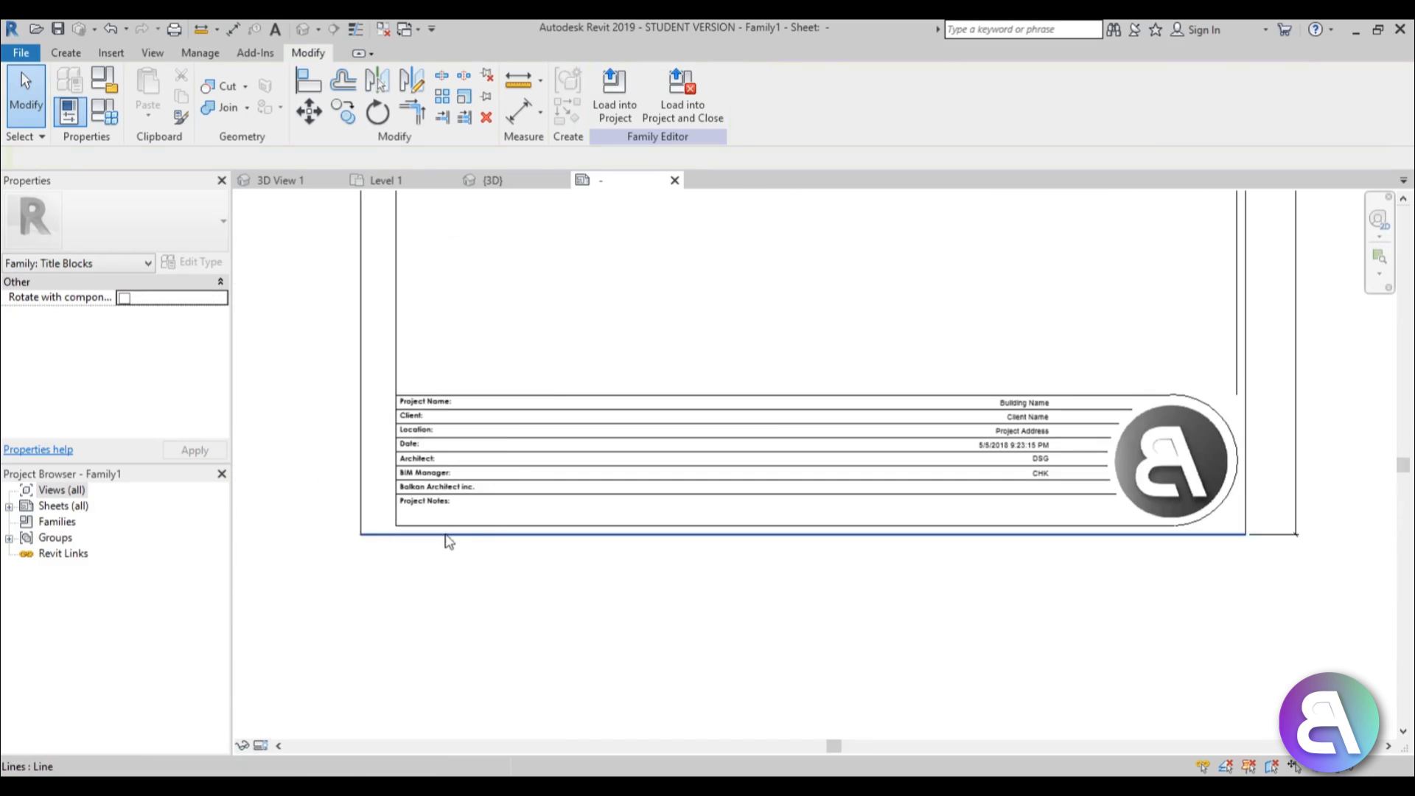
scroll(449, 541, down, 3)
middle_drag(527, 395, 576, 481)
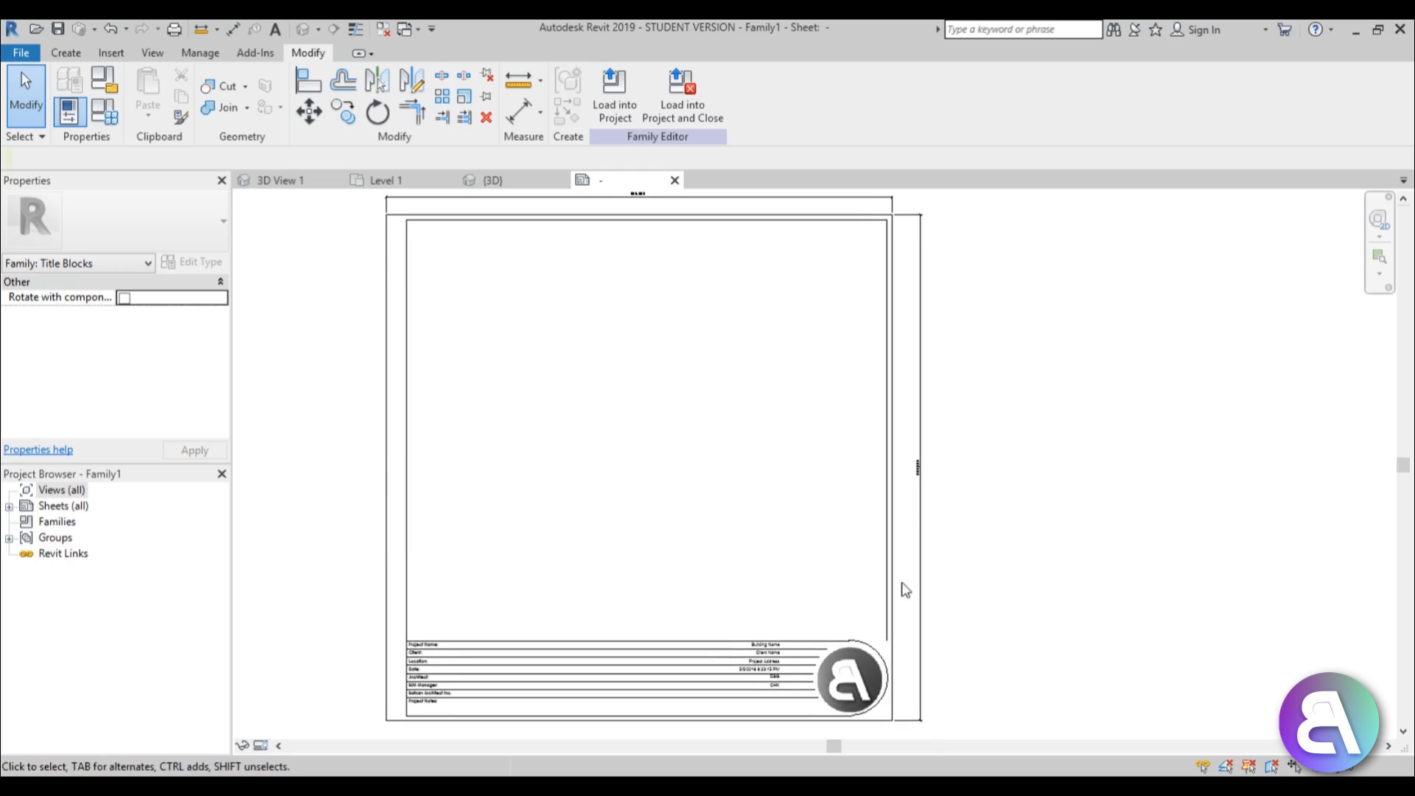
middle_drag(515, 444, 496, 435)
Save the title block family to the Desktop as "titke block BA".
click(61, 29)
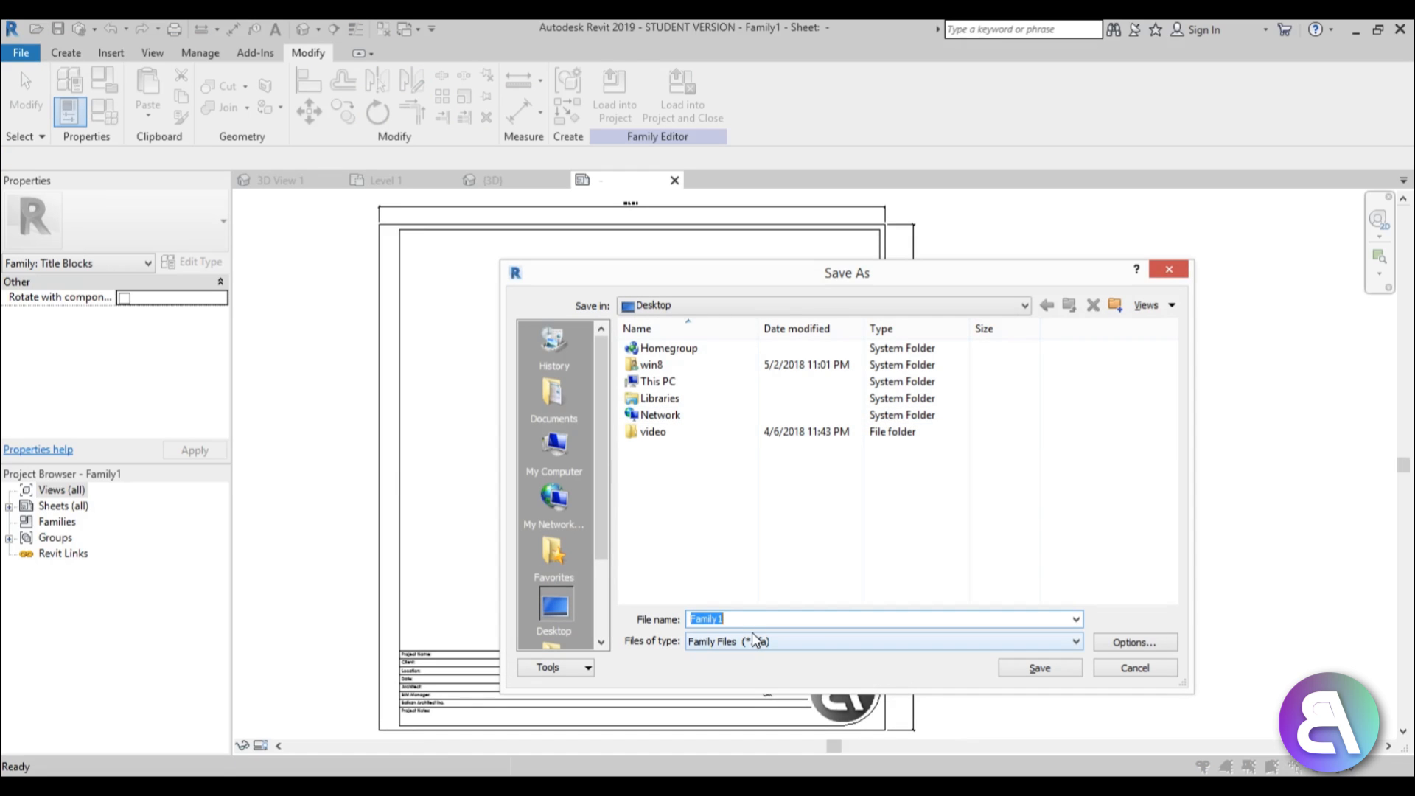
text(tit)
text(ke block BA)
click(1054, 672)
Select the BA logo image in the title strip and inspect its fit within the rounded end up close.
middle_drag(796, 582, 719, 334)
scroll(772, 463, up, 3)
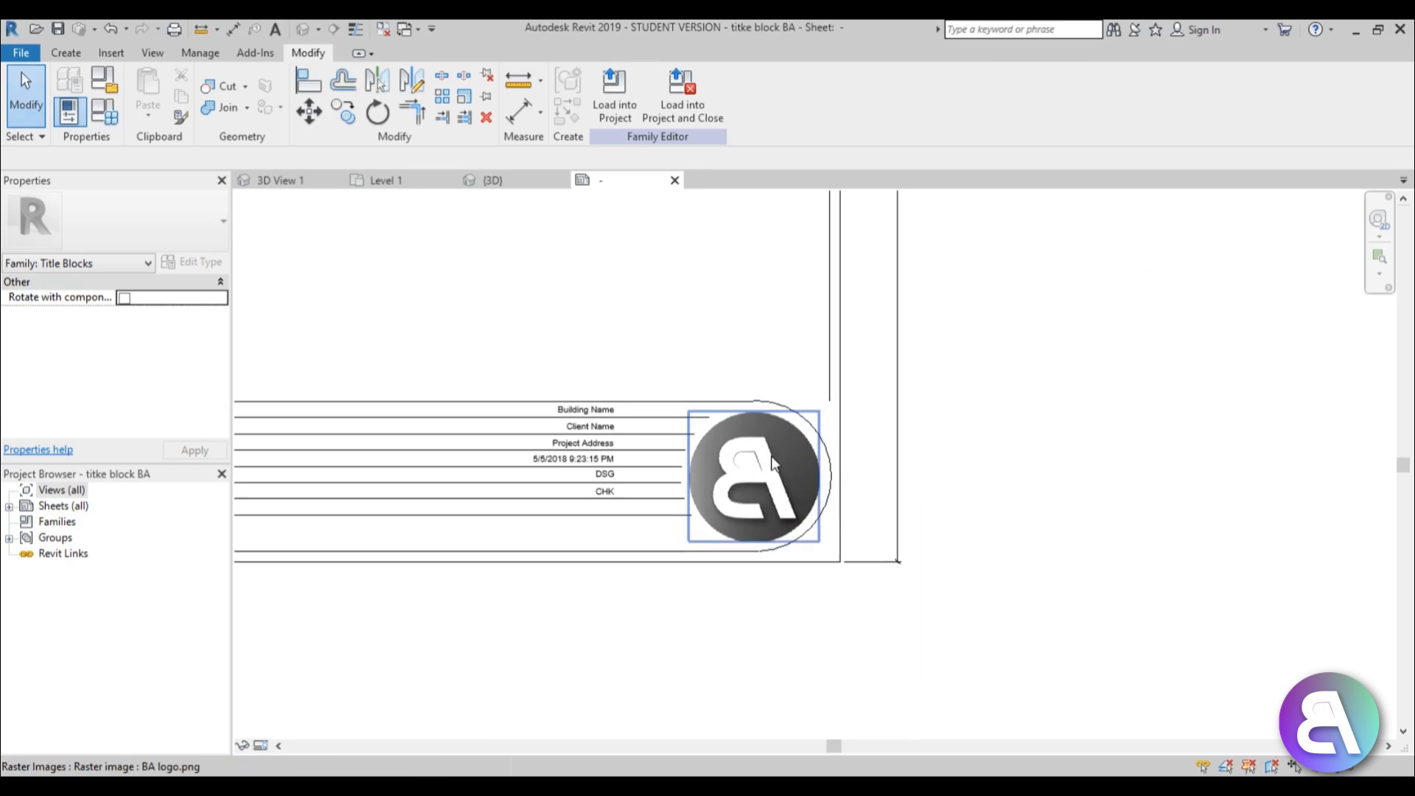
click(772, 462)
scroll(745, 473, up, 2)
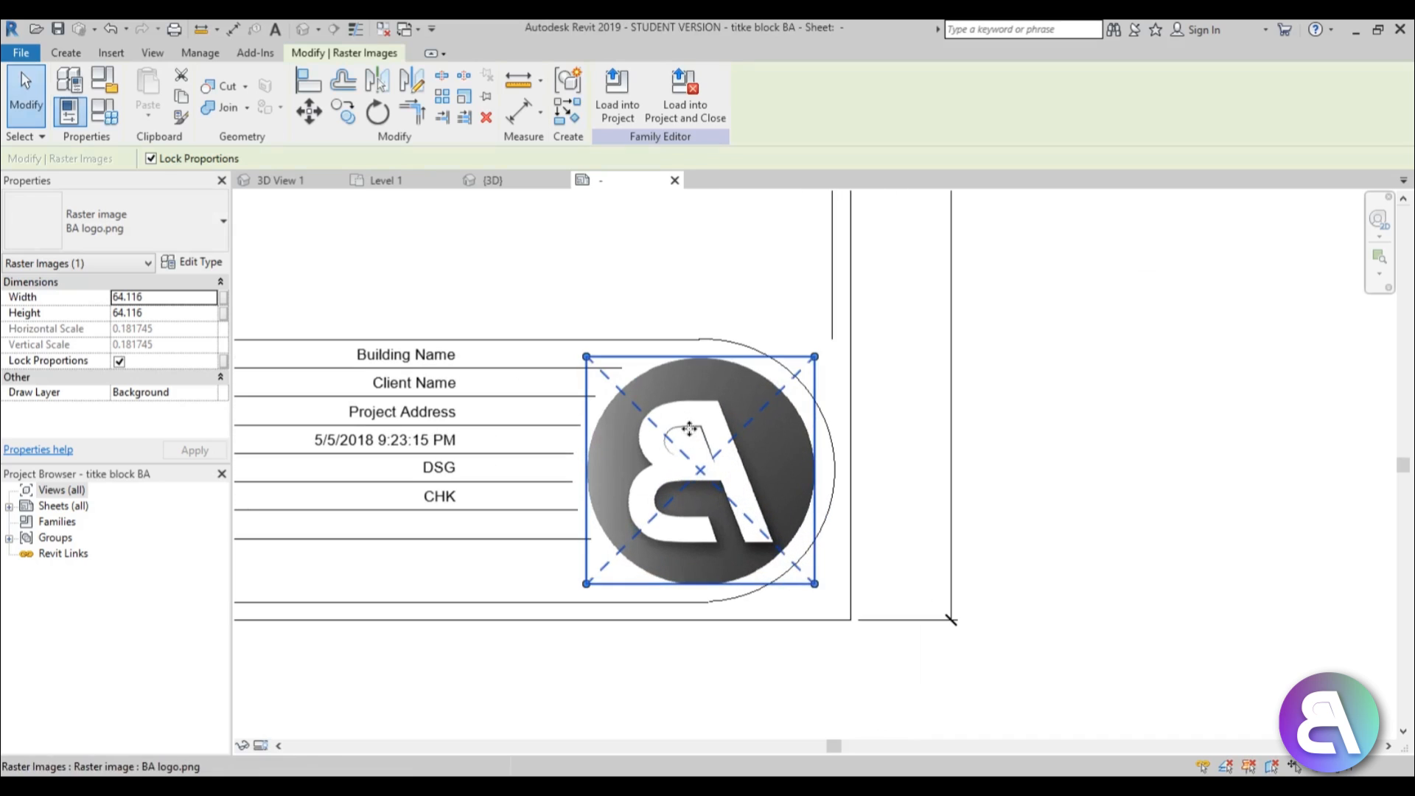
scroll(605, 374, up, 2)
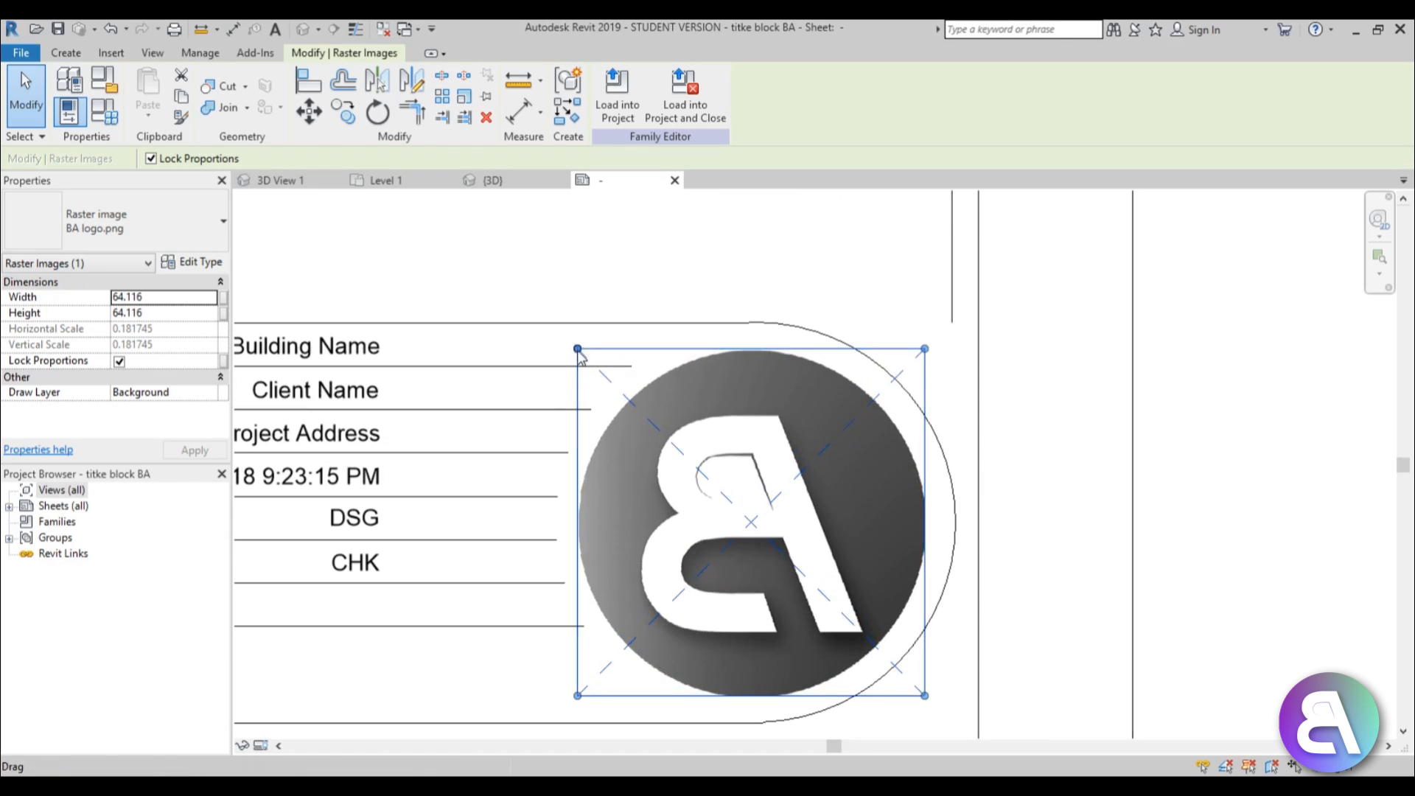
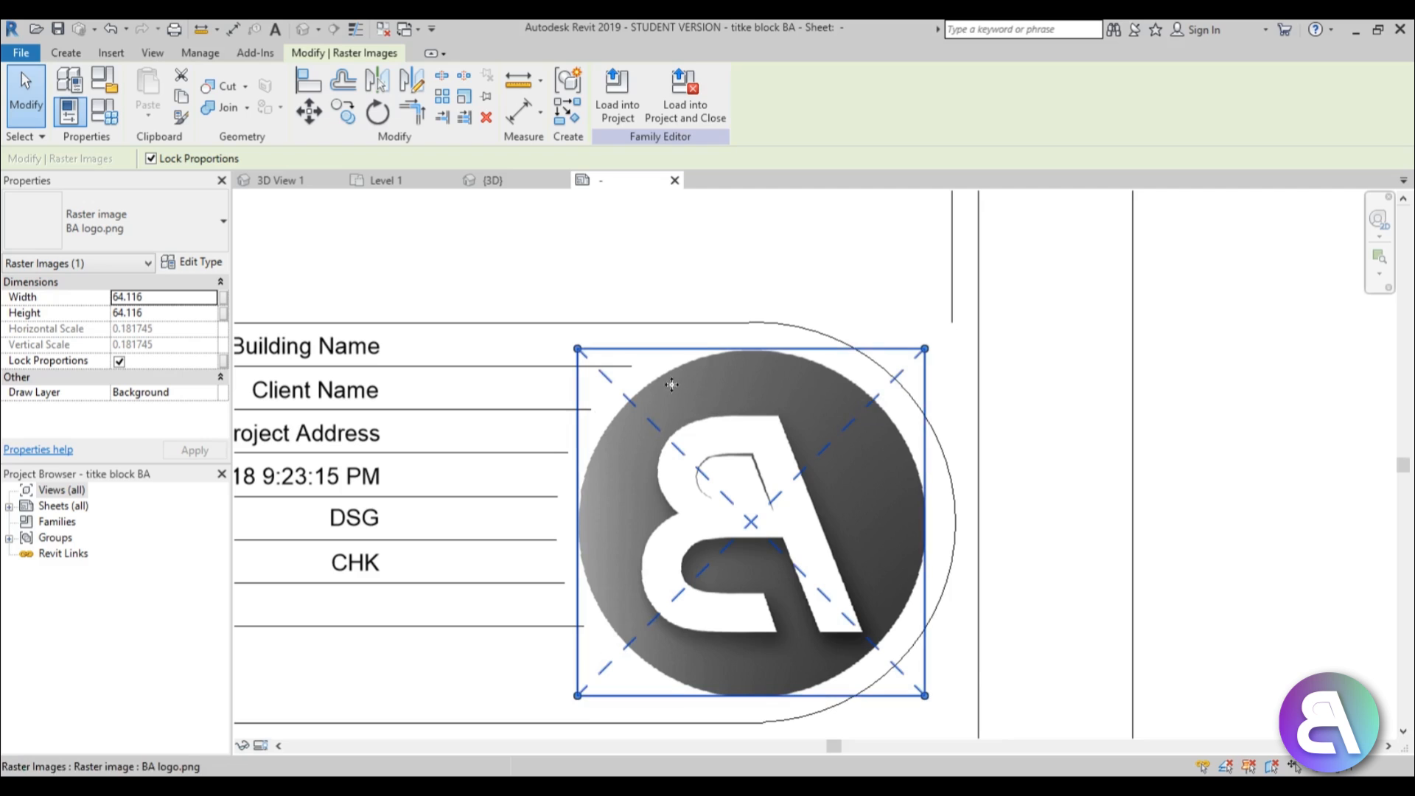
Deselect the logo image and review the complete title block sheet with its border and title strip.
click(649, 213)
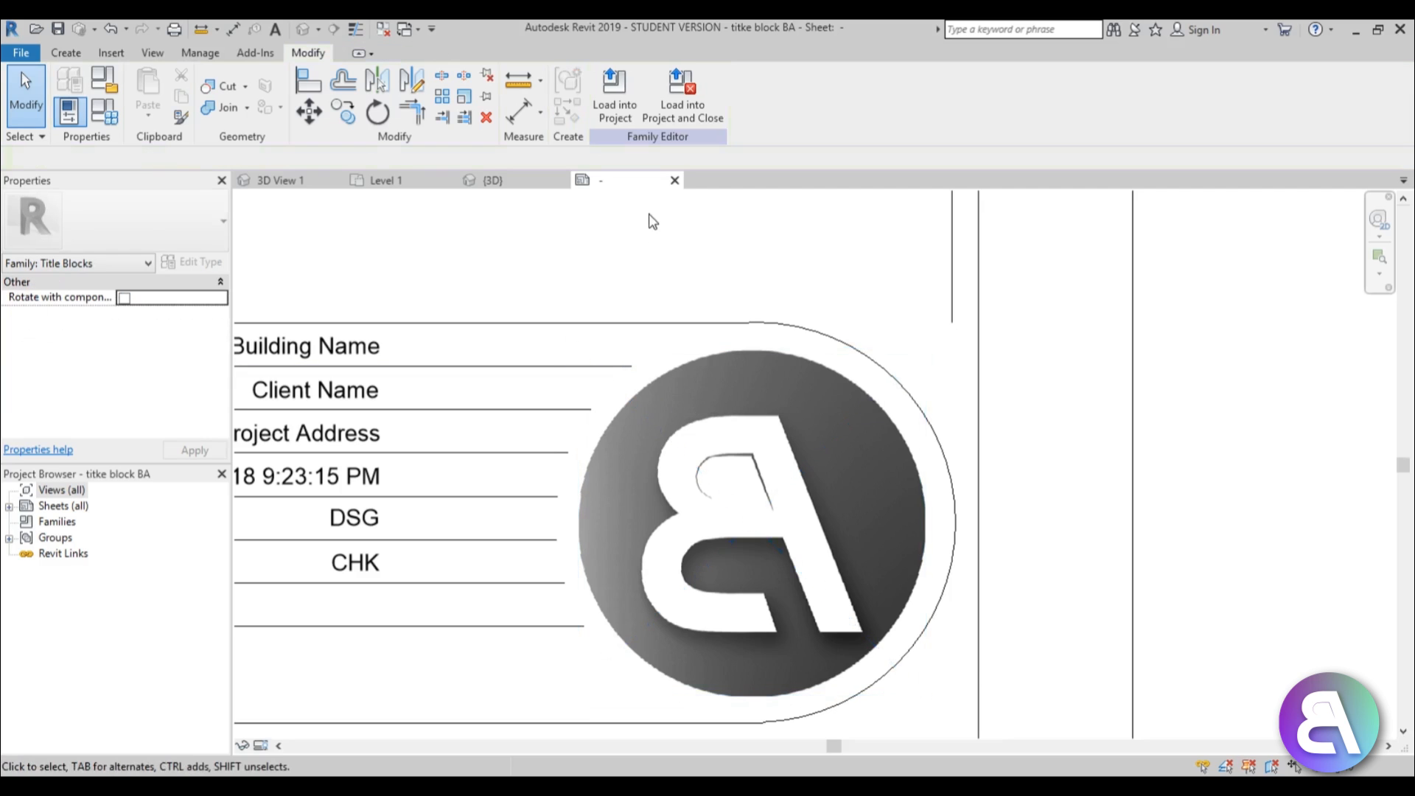
scroll(617, 276, down, 2)
middle_drag(627, 285, 814, 366)
scroll(814, 367, down, 1)
scroll(536, 283, down, 2)
middle_drag(520, 285, 700, 456)
middle_drag(588, 393, 560, 487)
scroll(538, 470, down, 1)
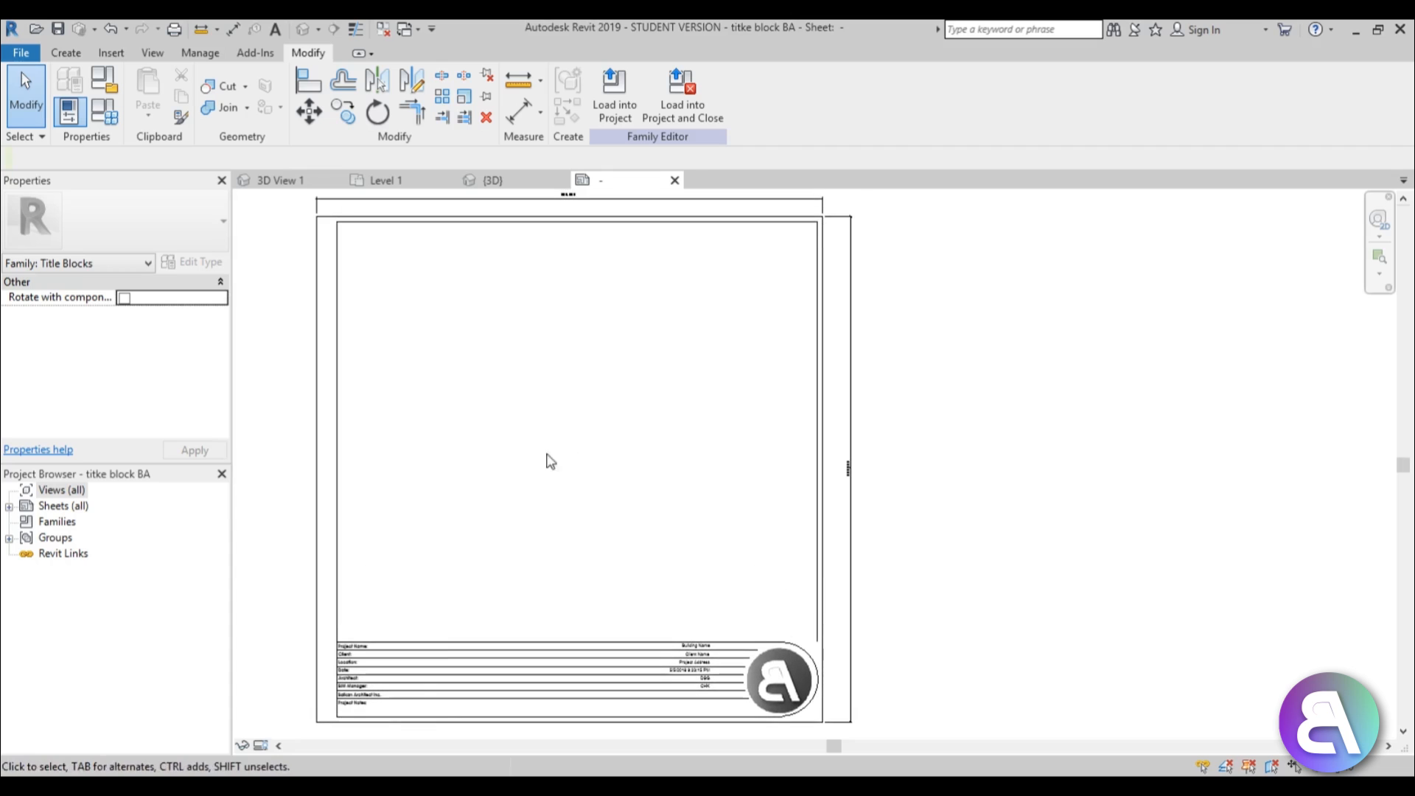
Create a new sheet in the container house project using the "titke block BA" title block loaded from the Desktop.
click(490, 182)
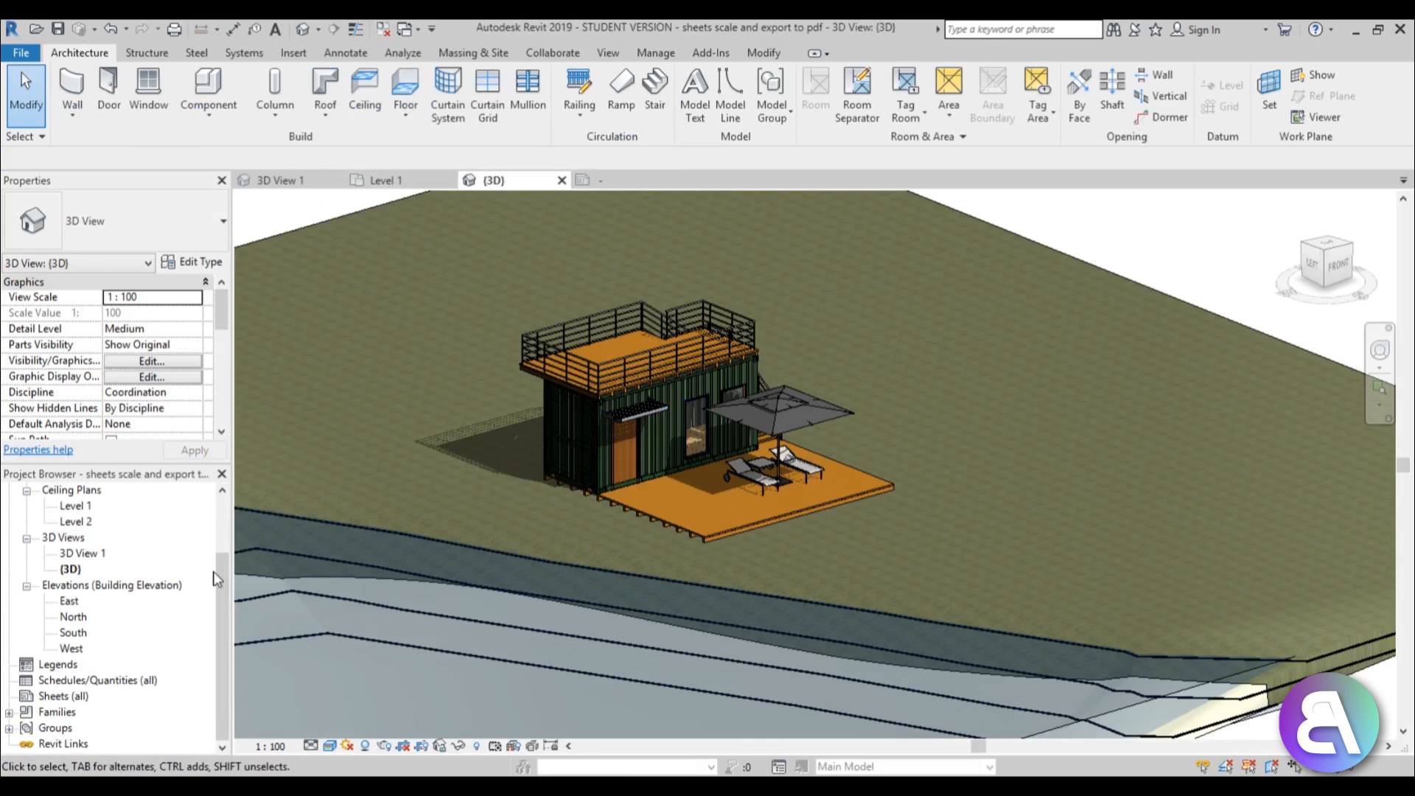
click(59, 696)
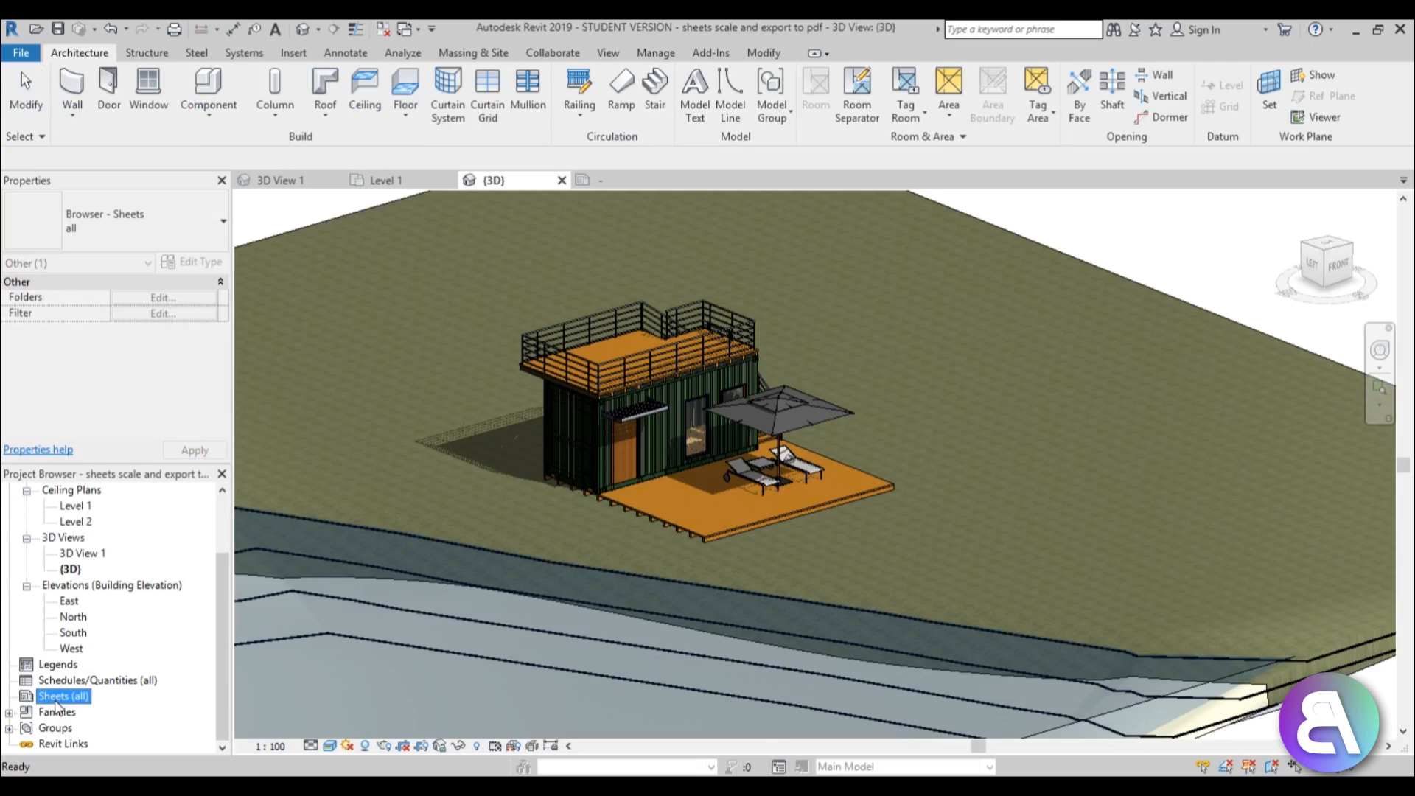
right_click(57, 704)
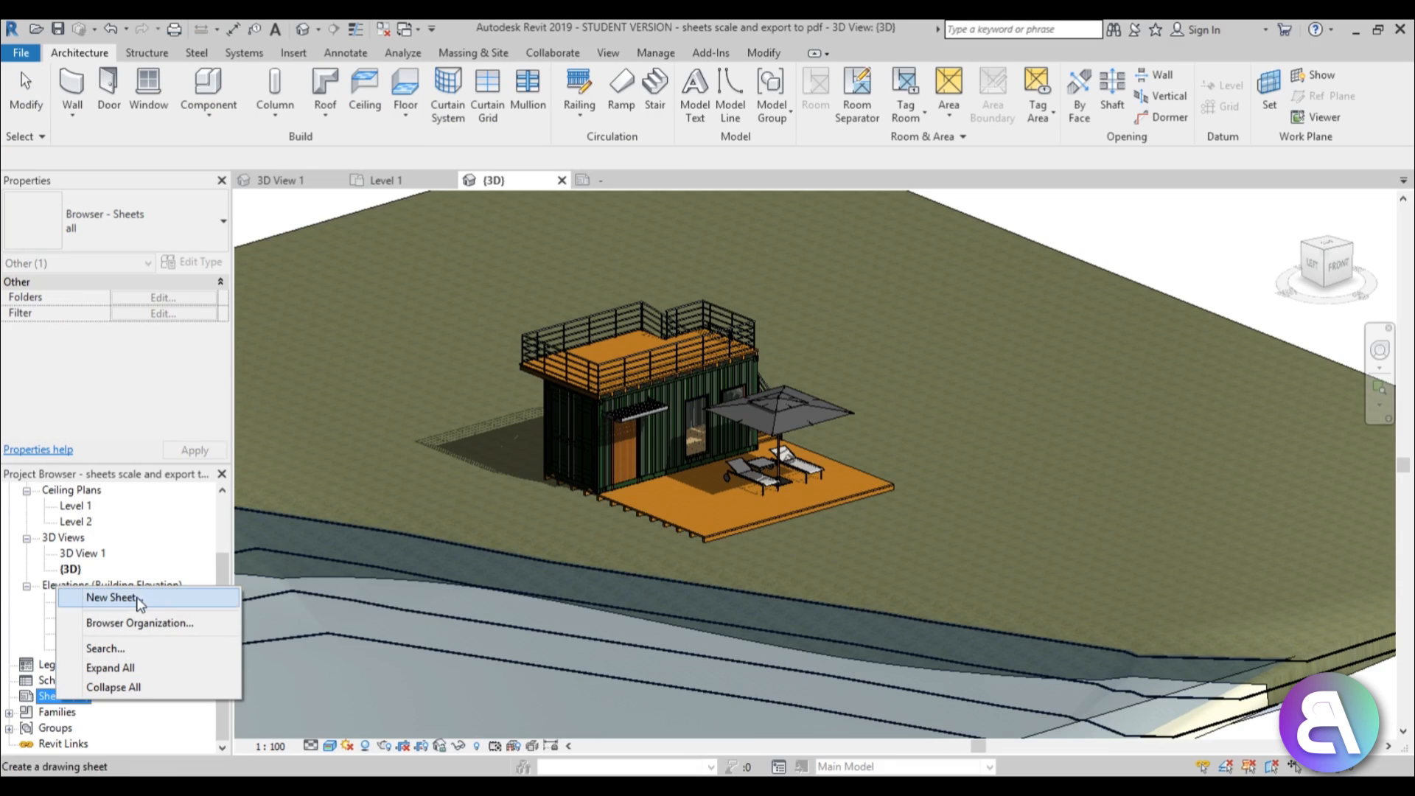
click(111, 597)
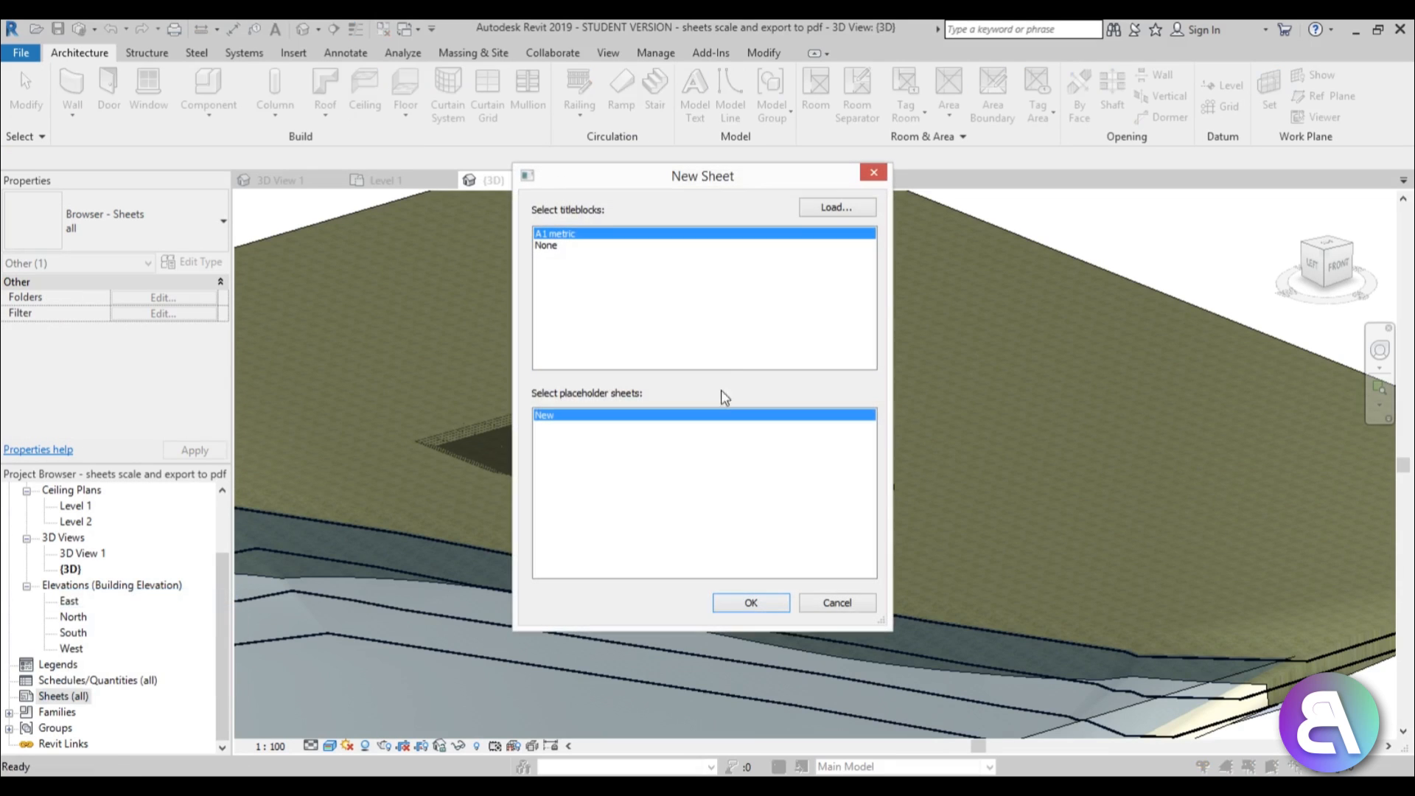
click(820, 209)
click(355, 488)
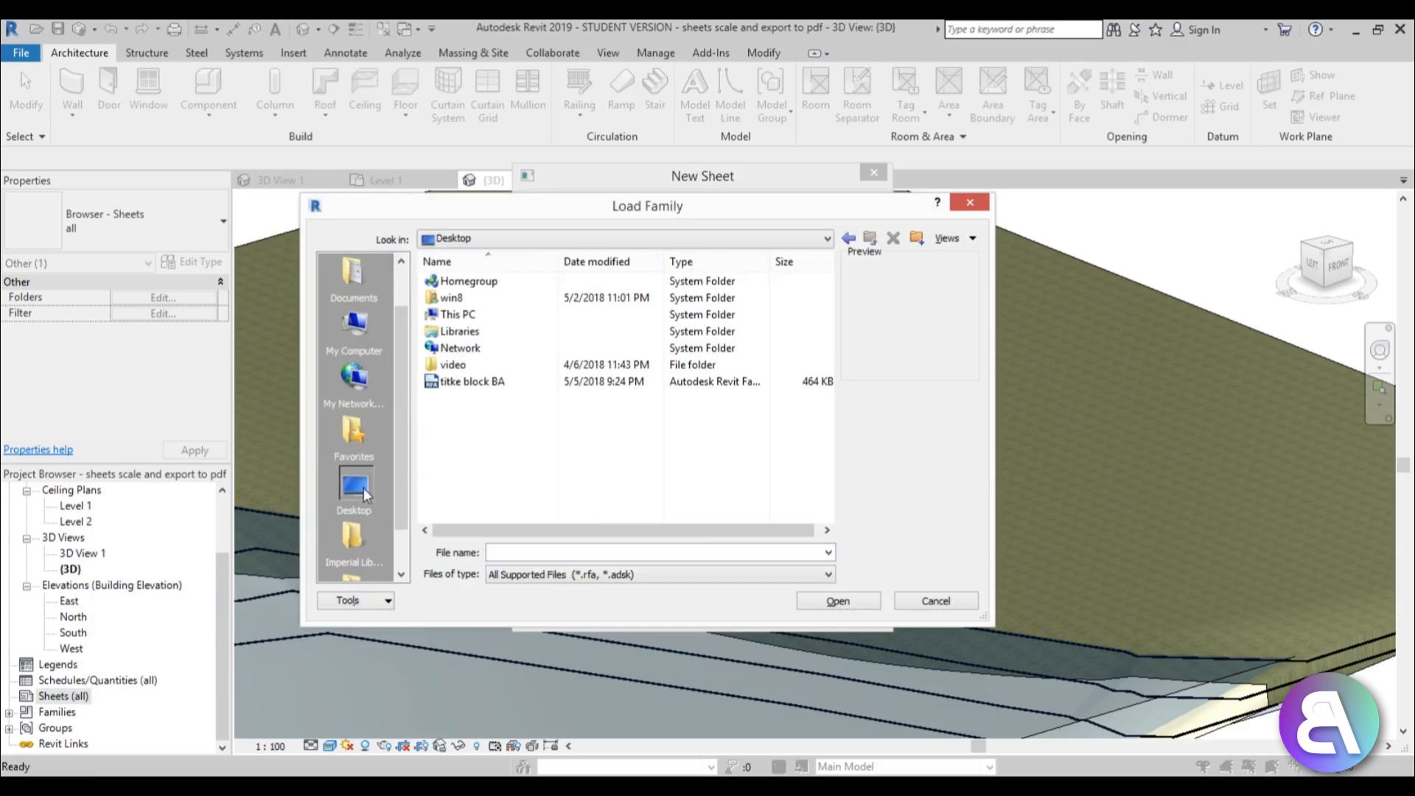
click(475, 386)
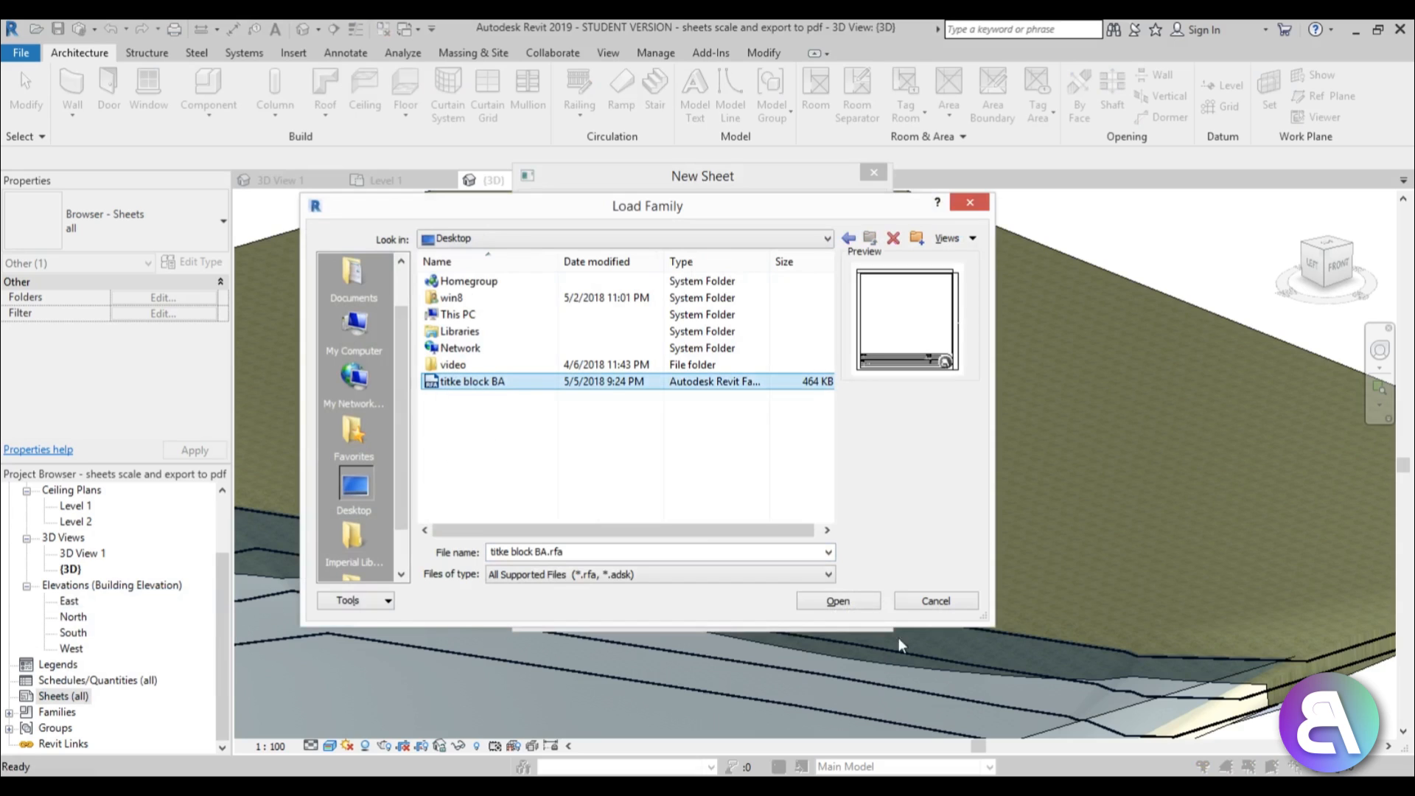
click(828, 605)
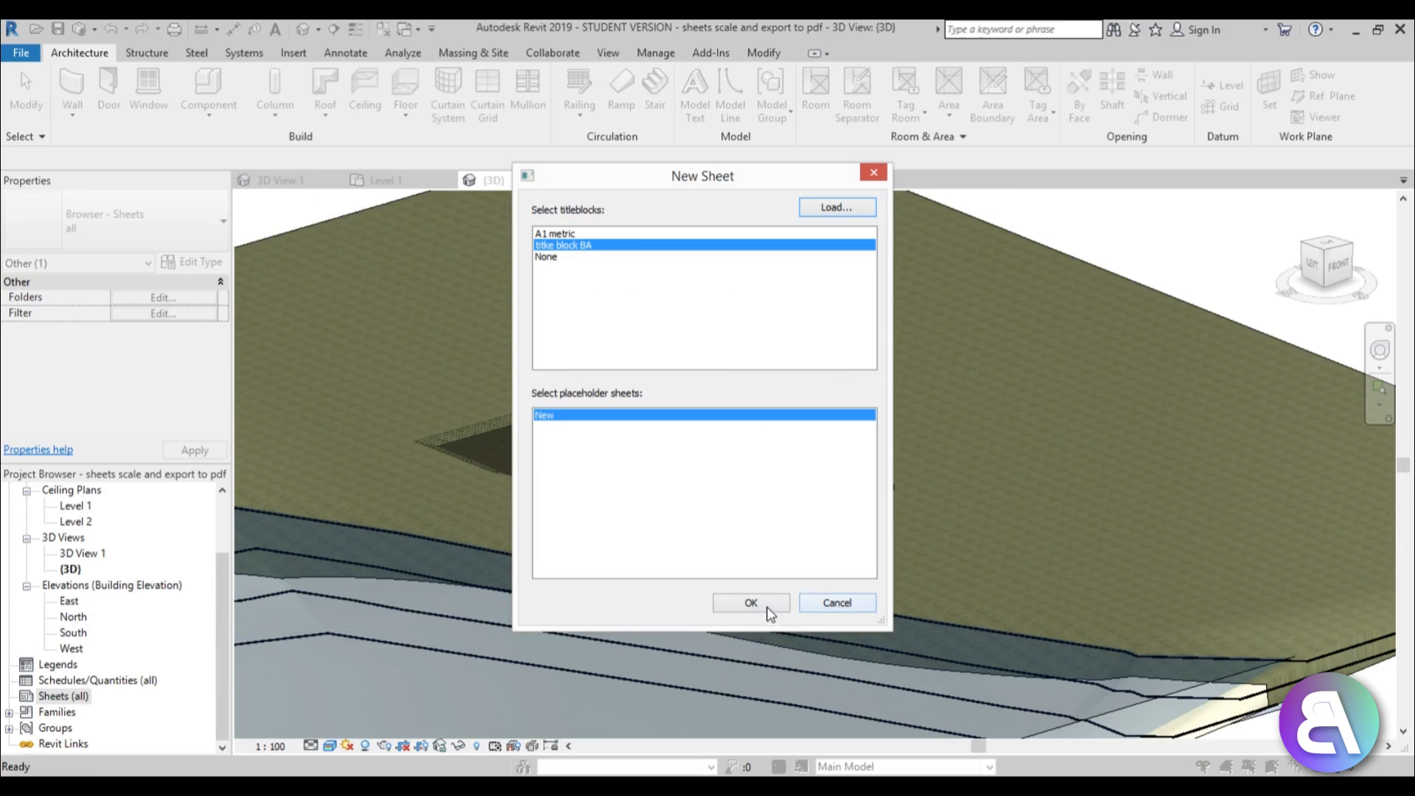
click(749, 603)
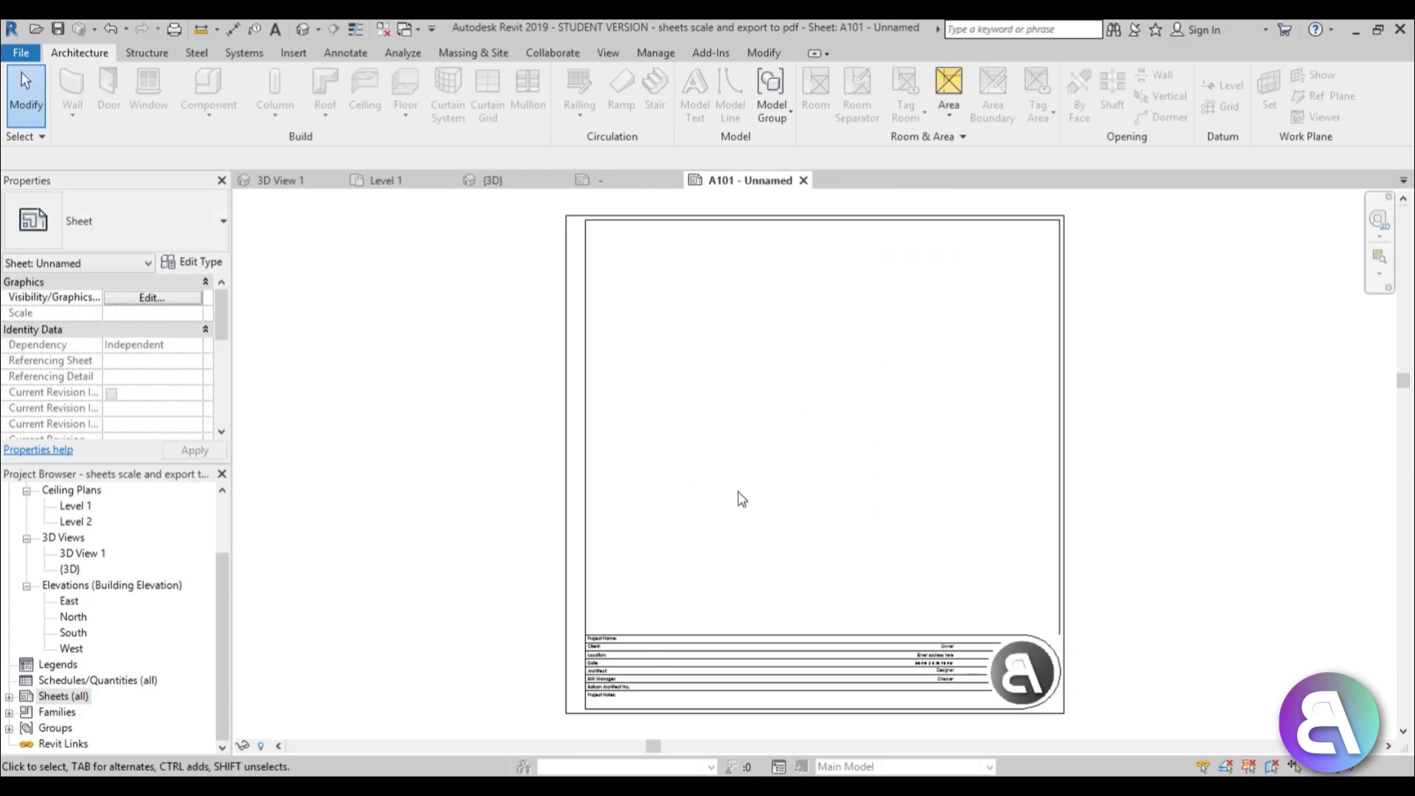
Place the Level 1 floor plan on the new sheet in the area above the title strip.
scroll(739, 489, up, 3)
scroll(739, 663, up, 2)
scroll(846, 467, down, 5)
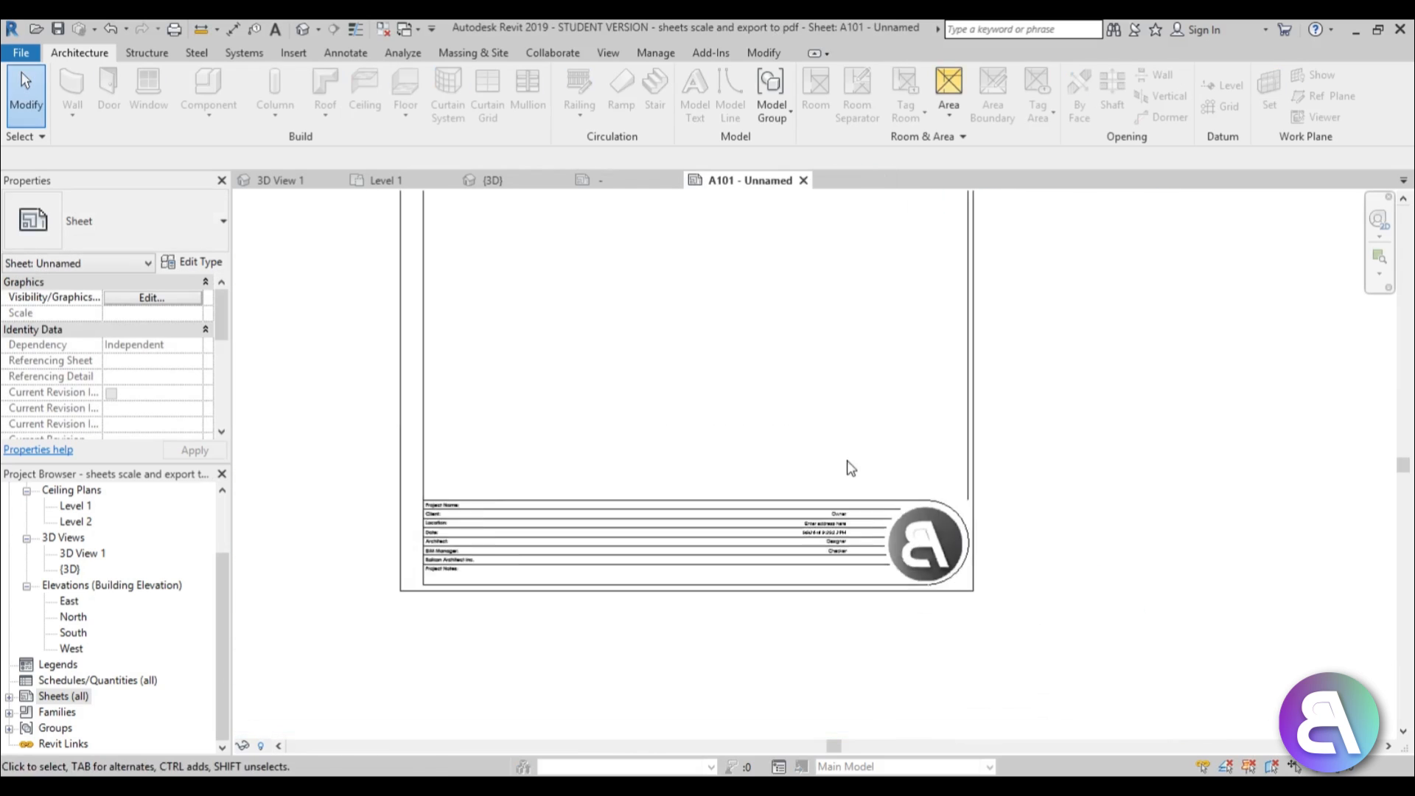
middle_drag(689, 569, 679, 545)
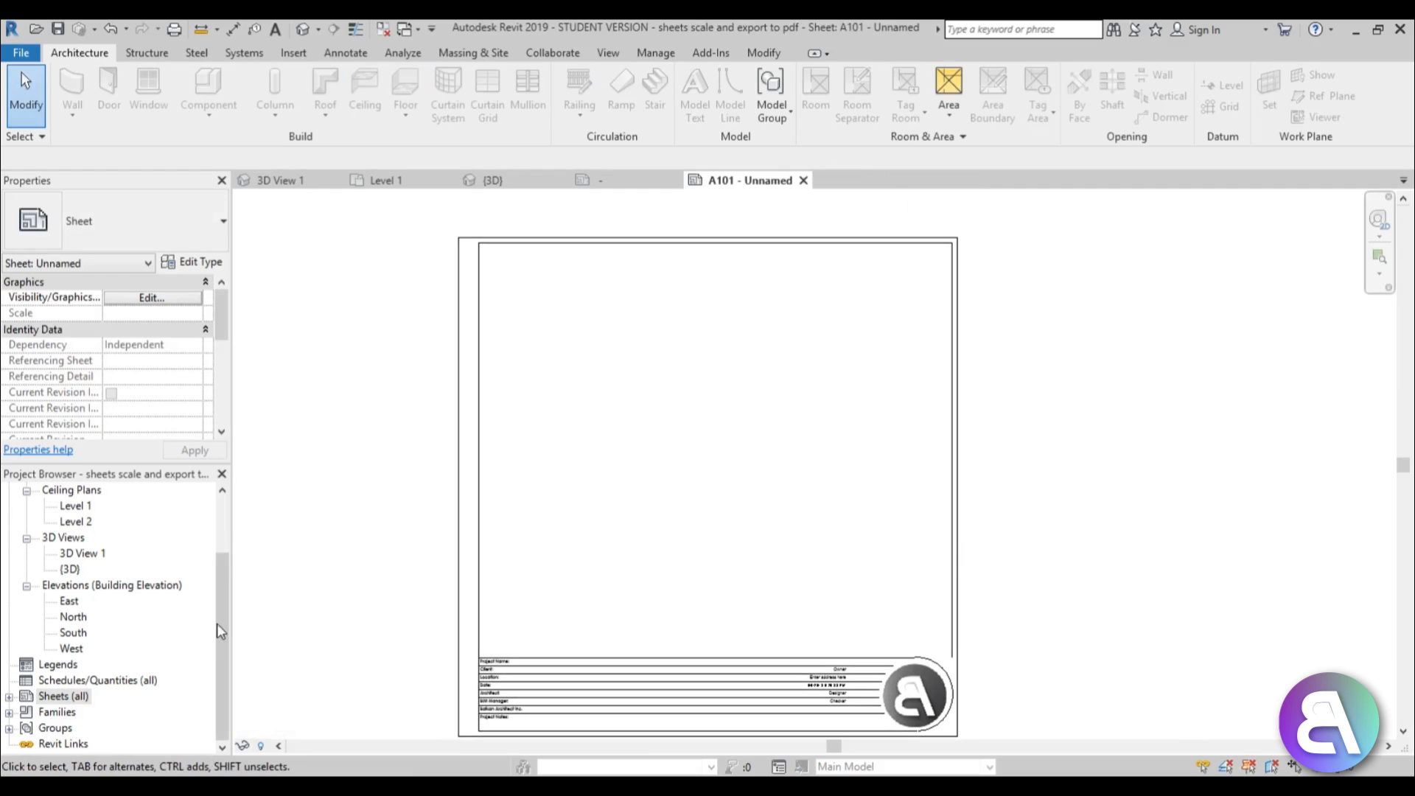
drag(221, 626, 221, 568)
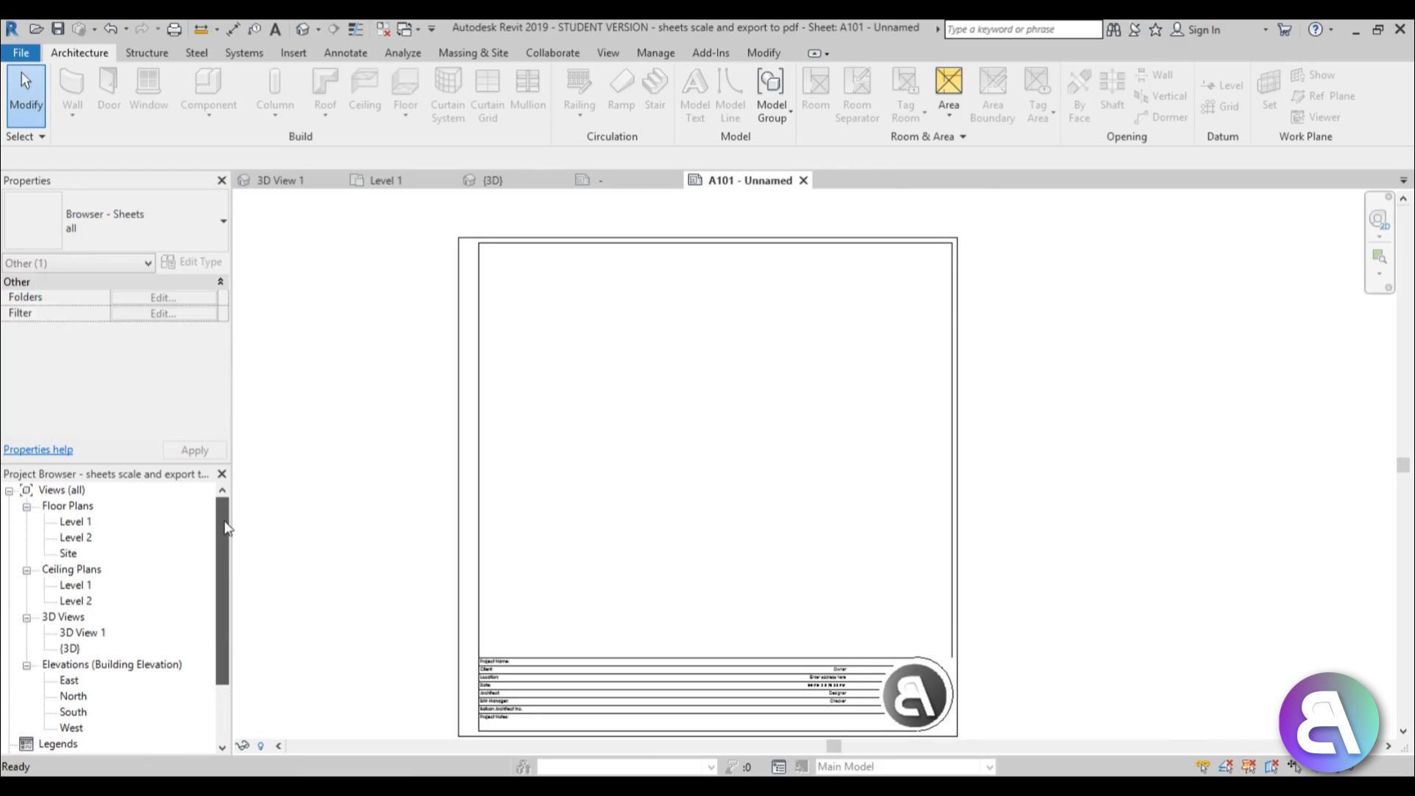
click(77, 522)
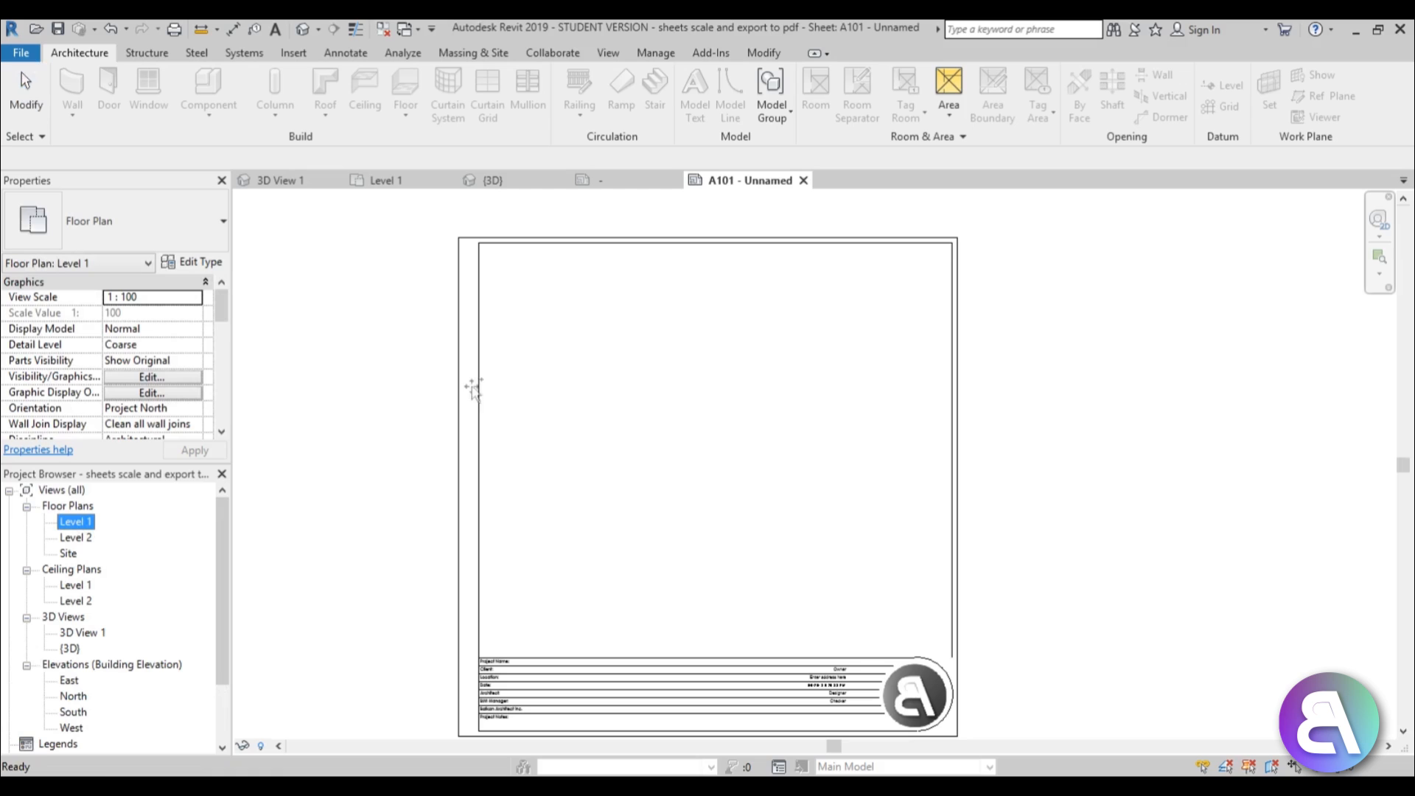
drag(582, 355, 578, 347)
click(666, 388)
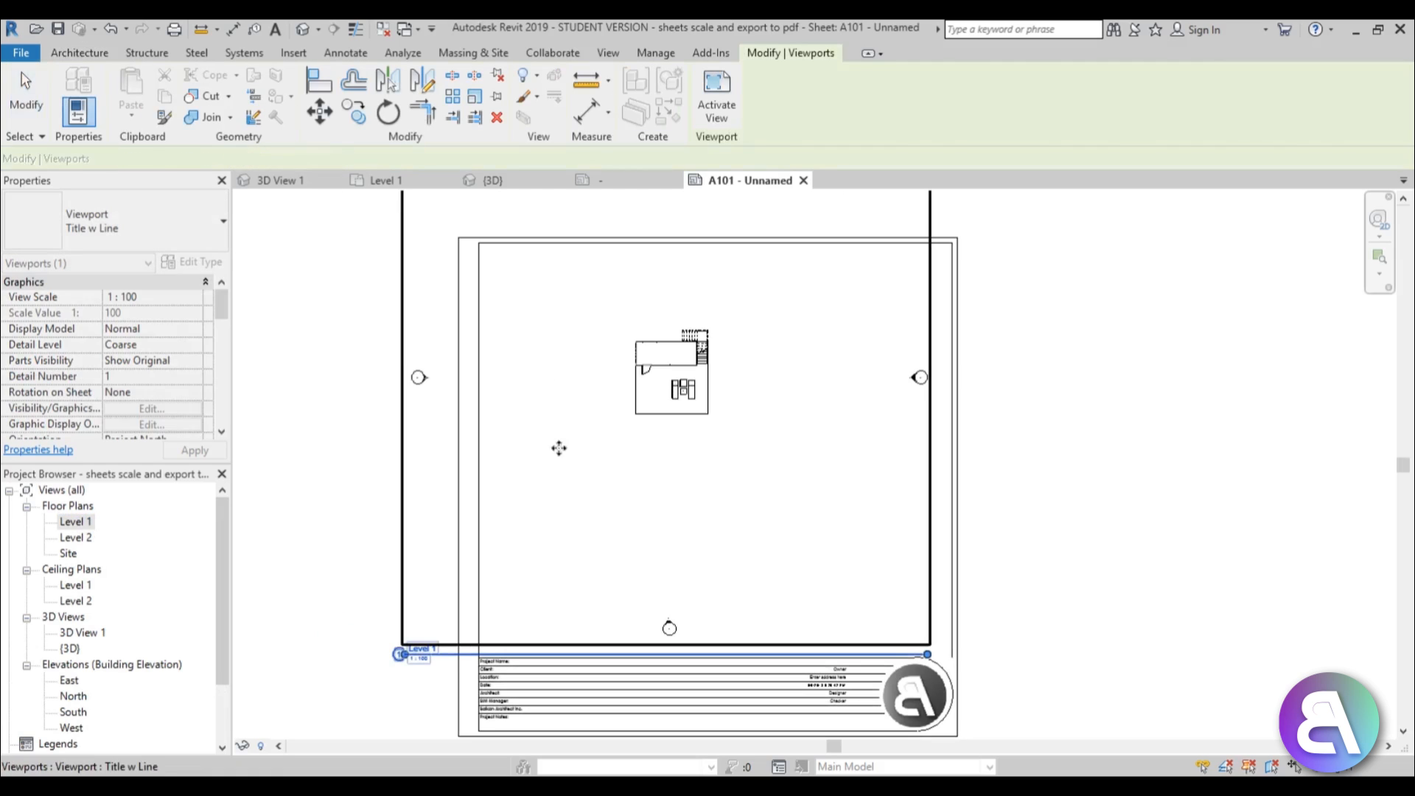
Open the Level 1 floor plan and enable Crop View and Crop Region Visible for it.
scroll(428, 685, up, 5)
scroll(442, 609, down, 6)
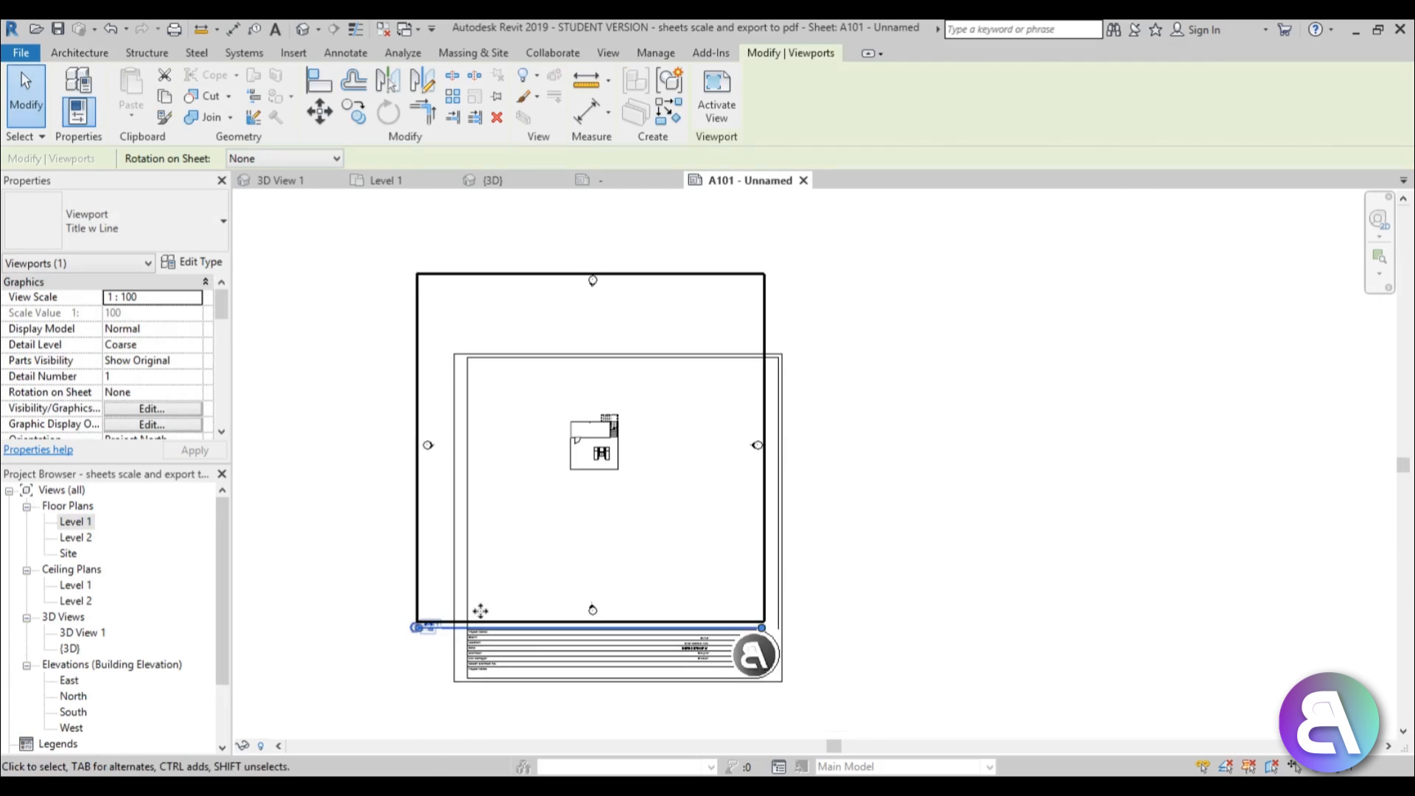
scroll(611, 478, up, 3)
scroll(659, 486, down, 3)
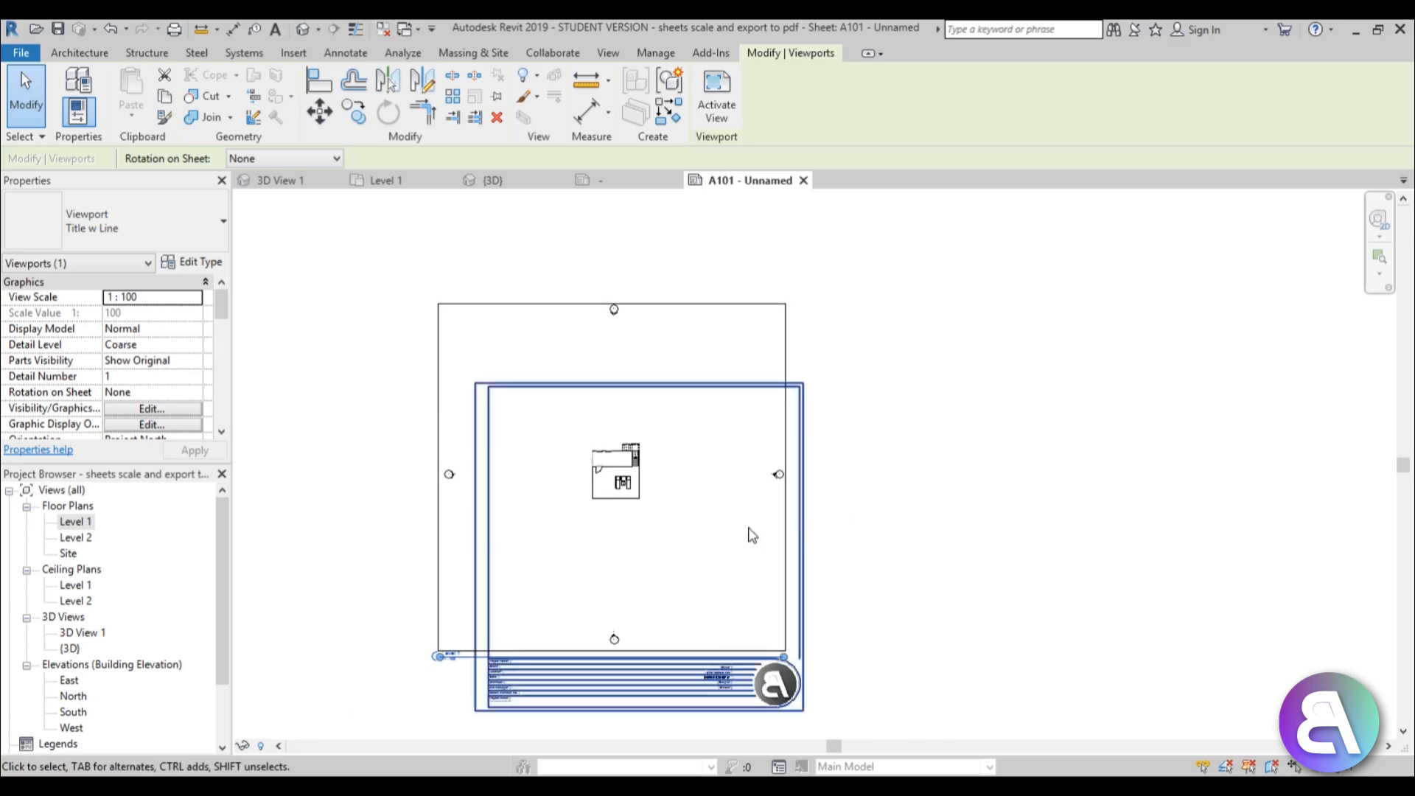
double_click(76, 522)
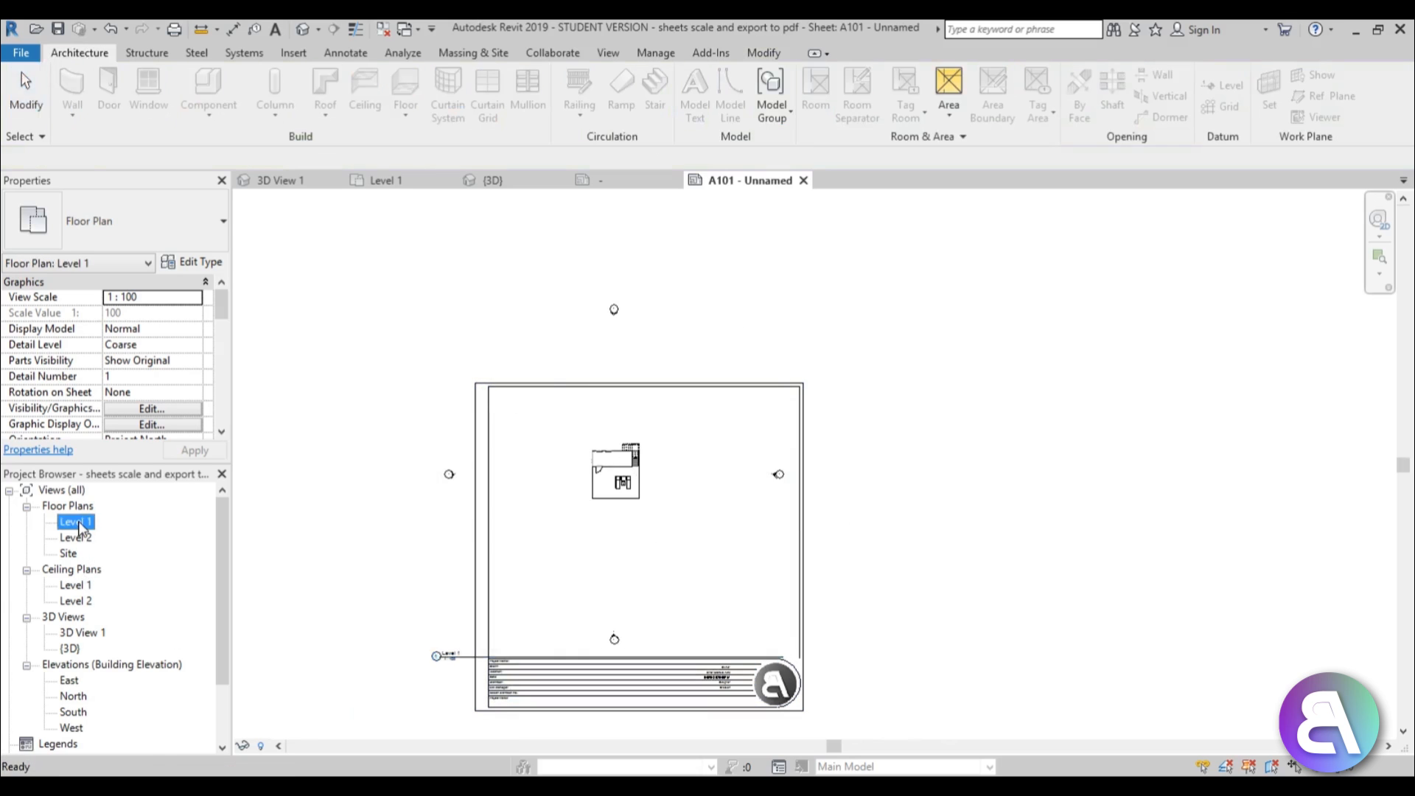
scroll(622, 510, down, 5)
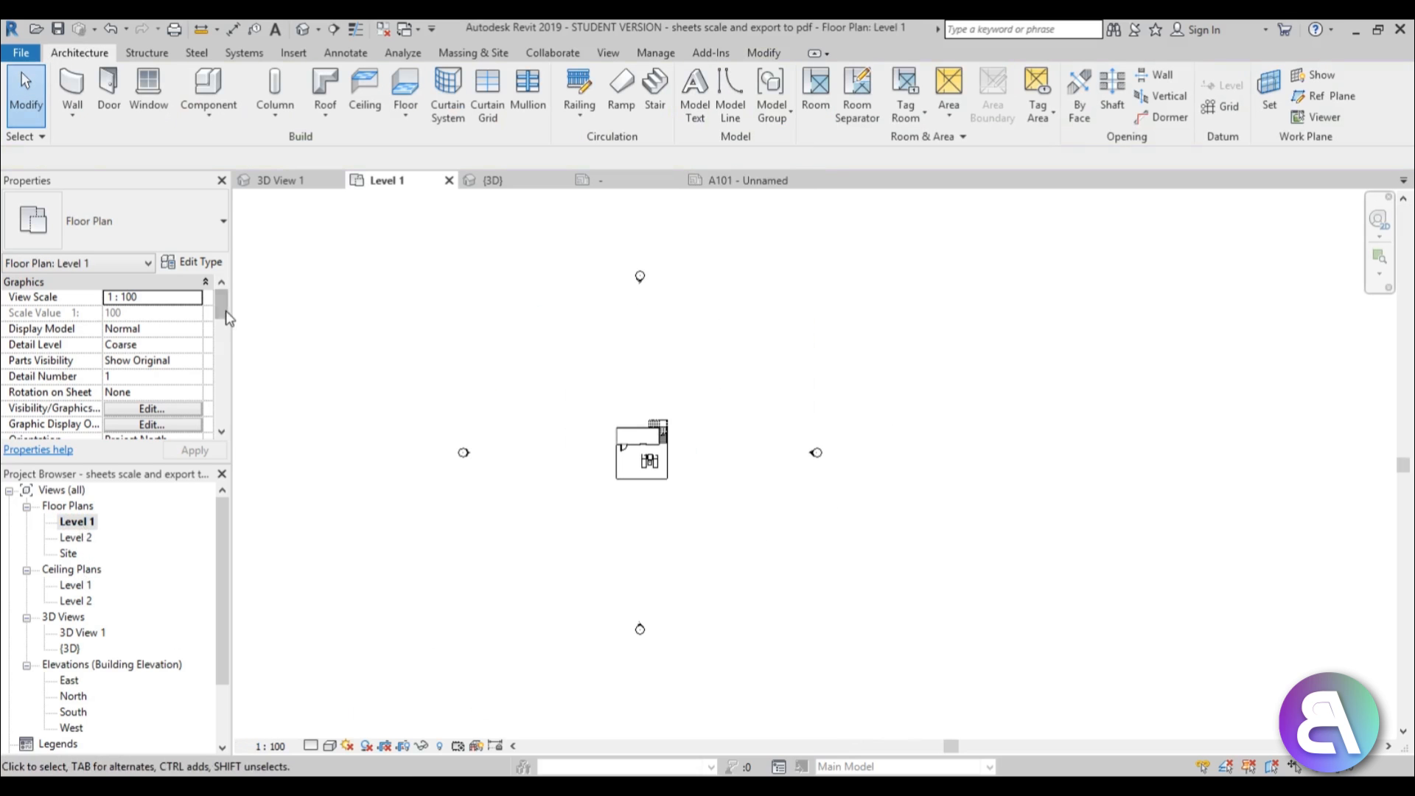
drag(226, 311, 211, 371)
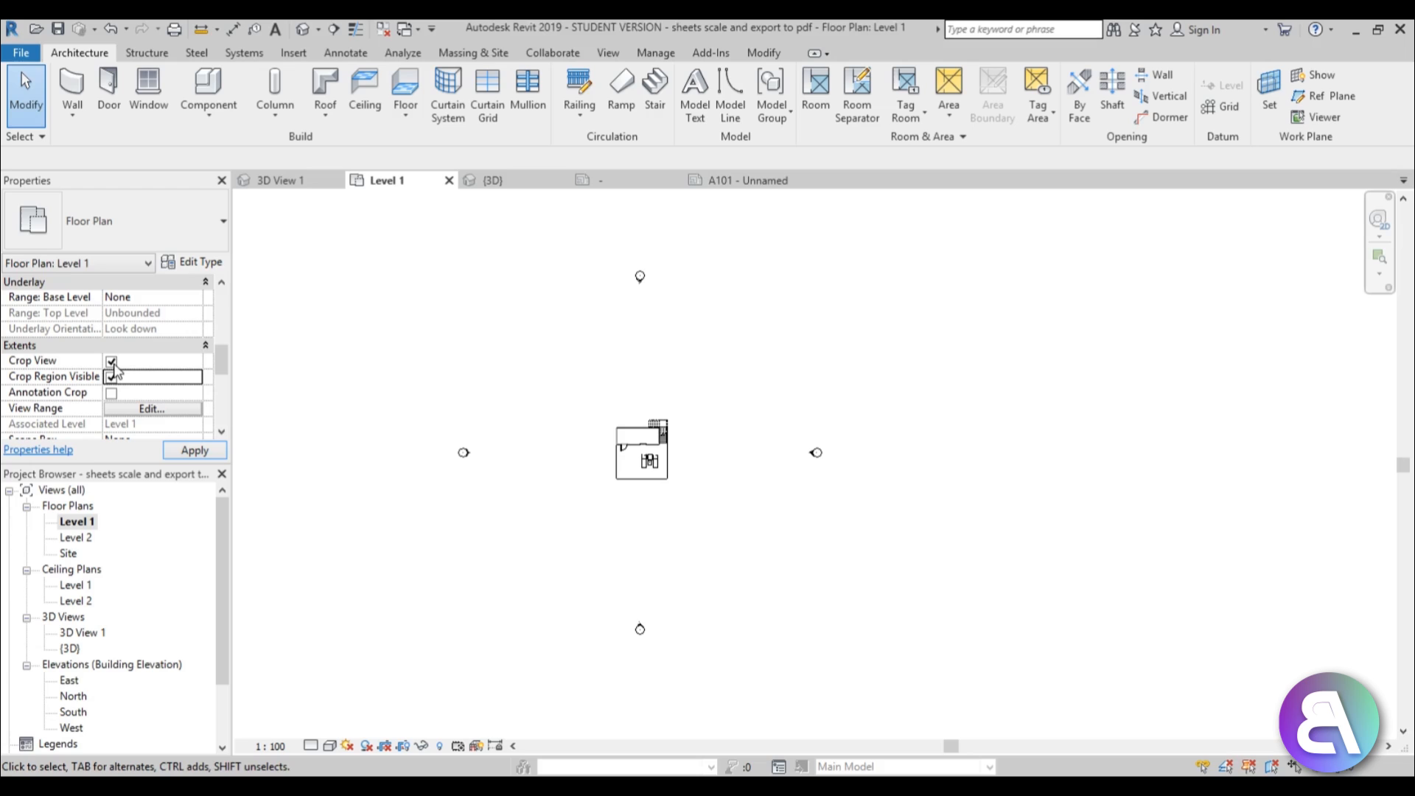
click(194, 450)
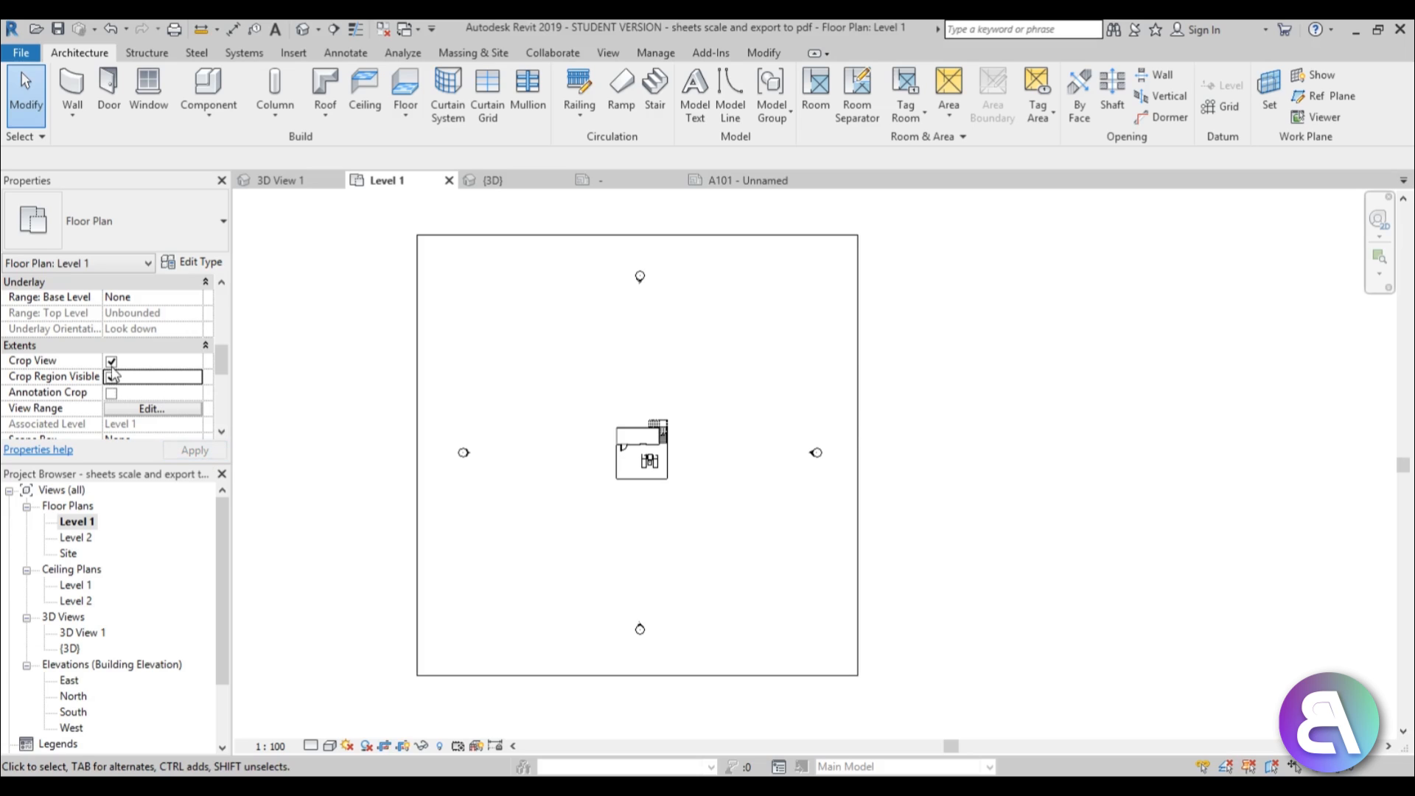
Shrink the crop region on all four sides so it closely surrounds the container house plan and its deck.
click(417, 455)
drag(417, 455, 605, 455)
drag(731, 235, 725, 407)
drag(857, 541, 676, 541)
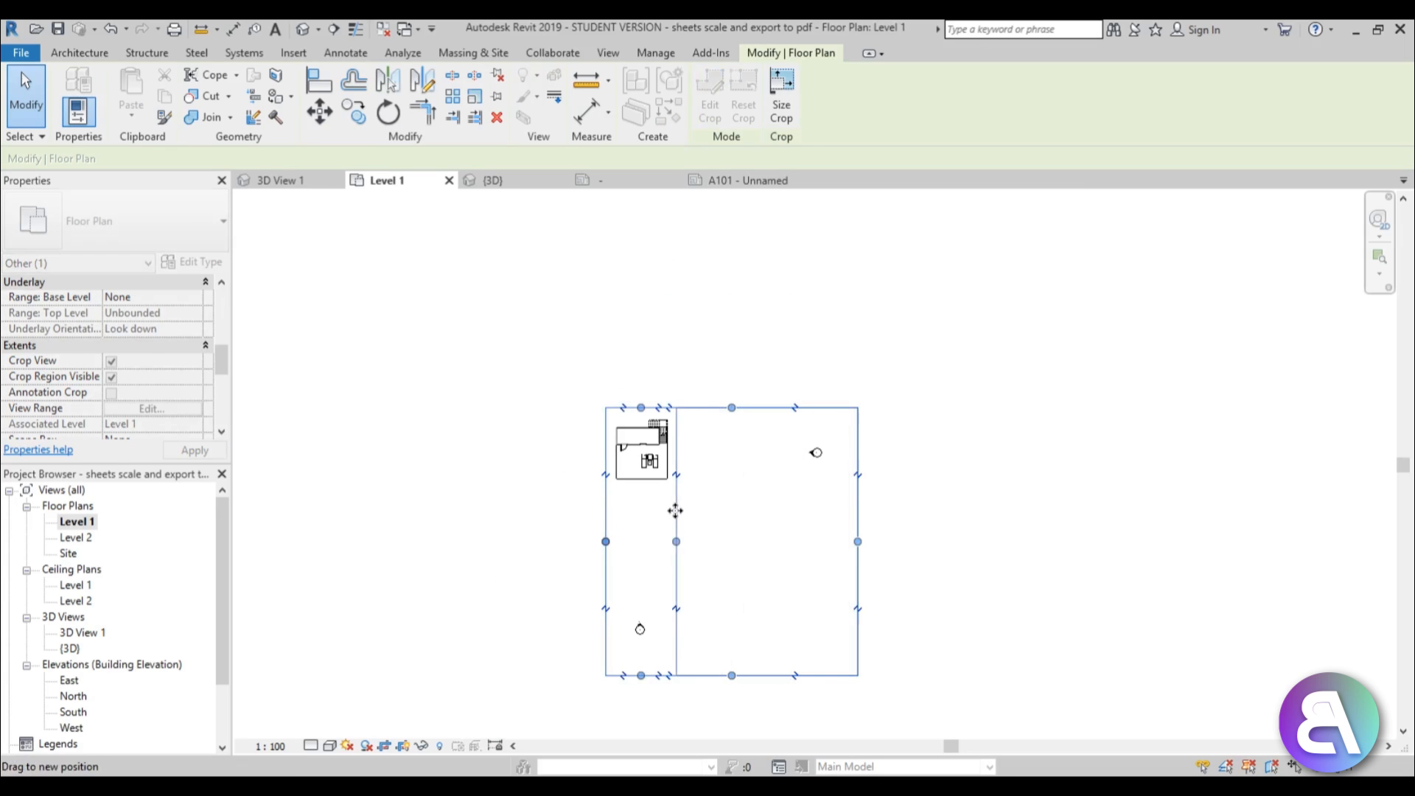
drag(641, 677, 649, 486)
scroll(641, 464, up, 6)
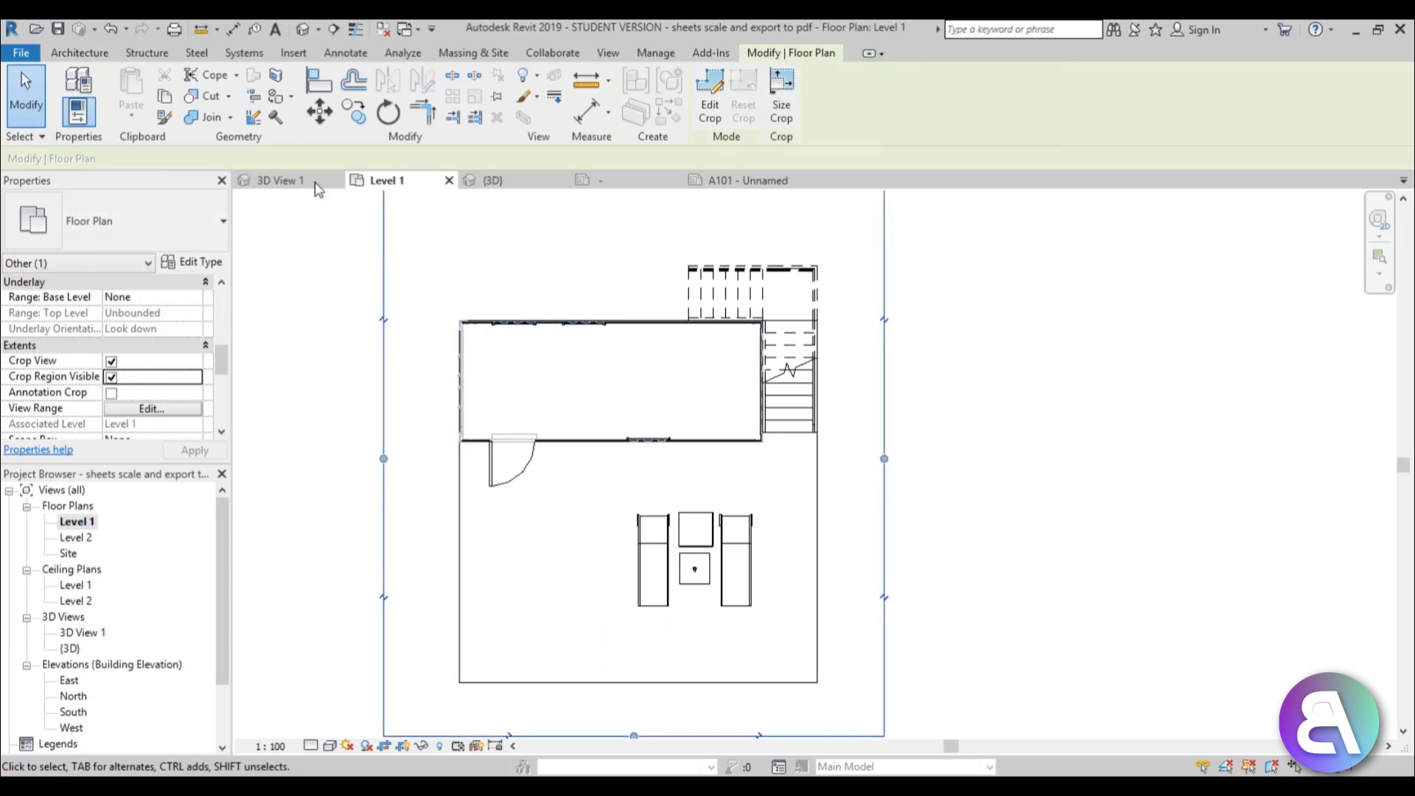
Draw a vertical building section through the staircase, from below the deck up to the crop region's upper edge.
click(333, 29)
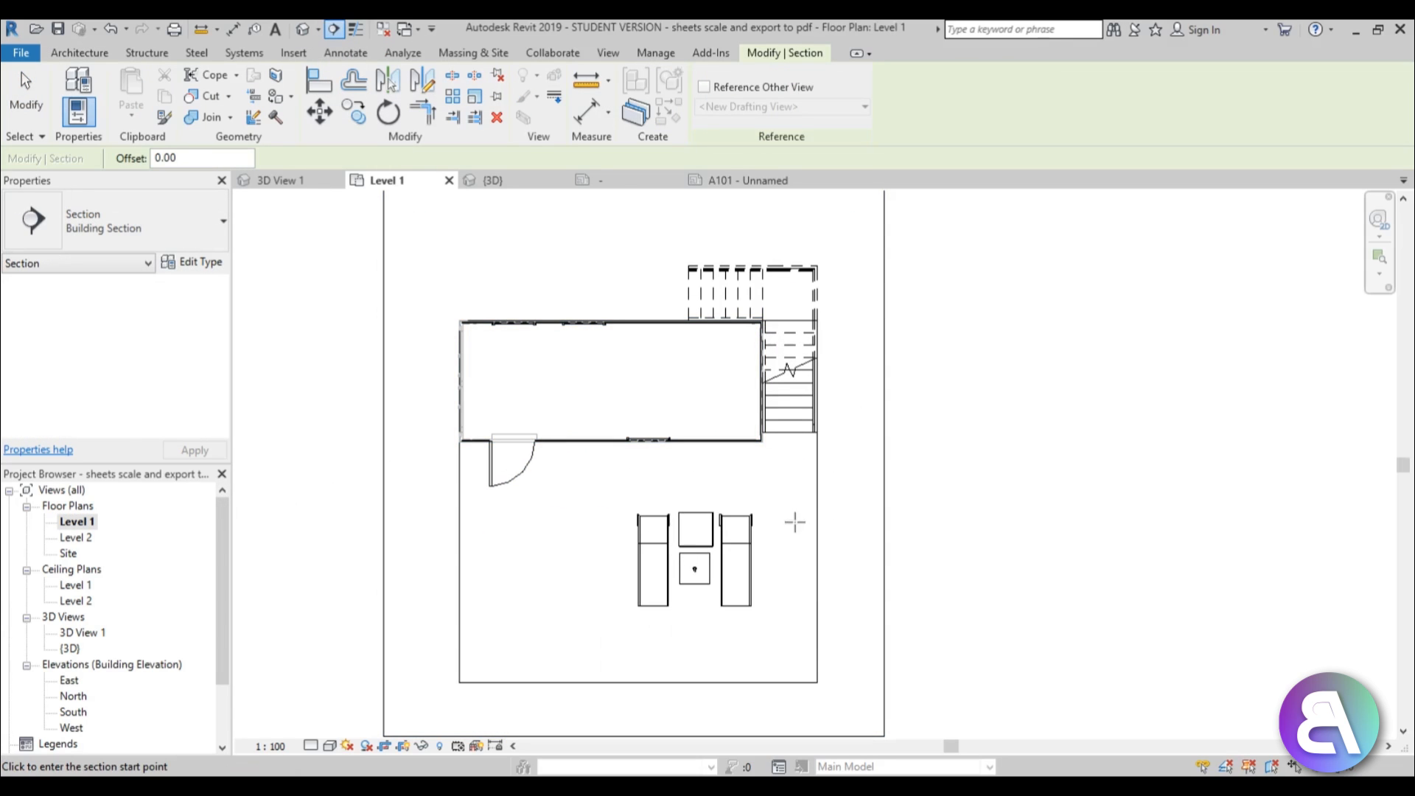
click(789, 696)
scroll(781, 480, down, 2)
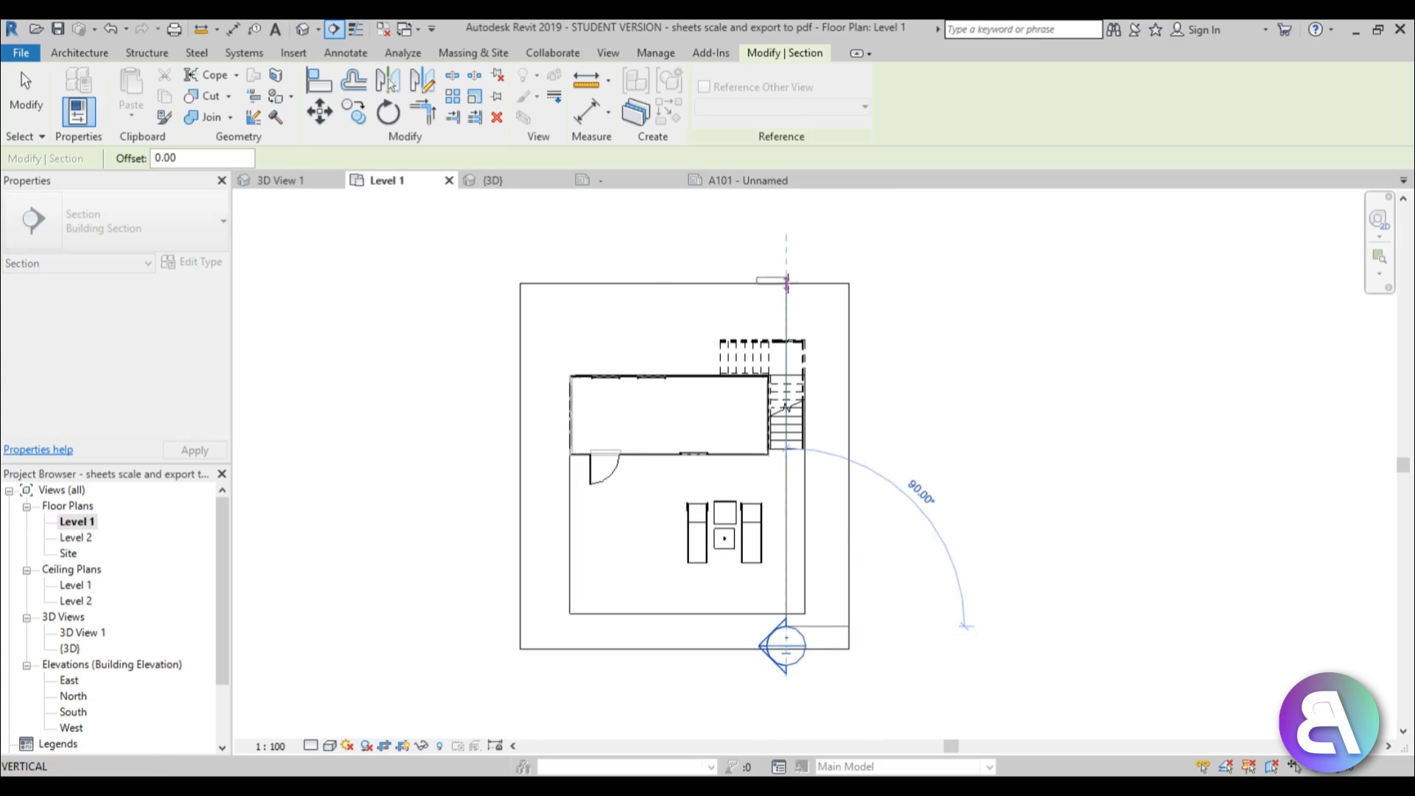
click(786, 284)
key(Escape)
key(Escape)
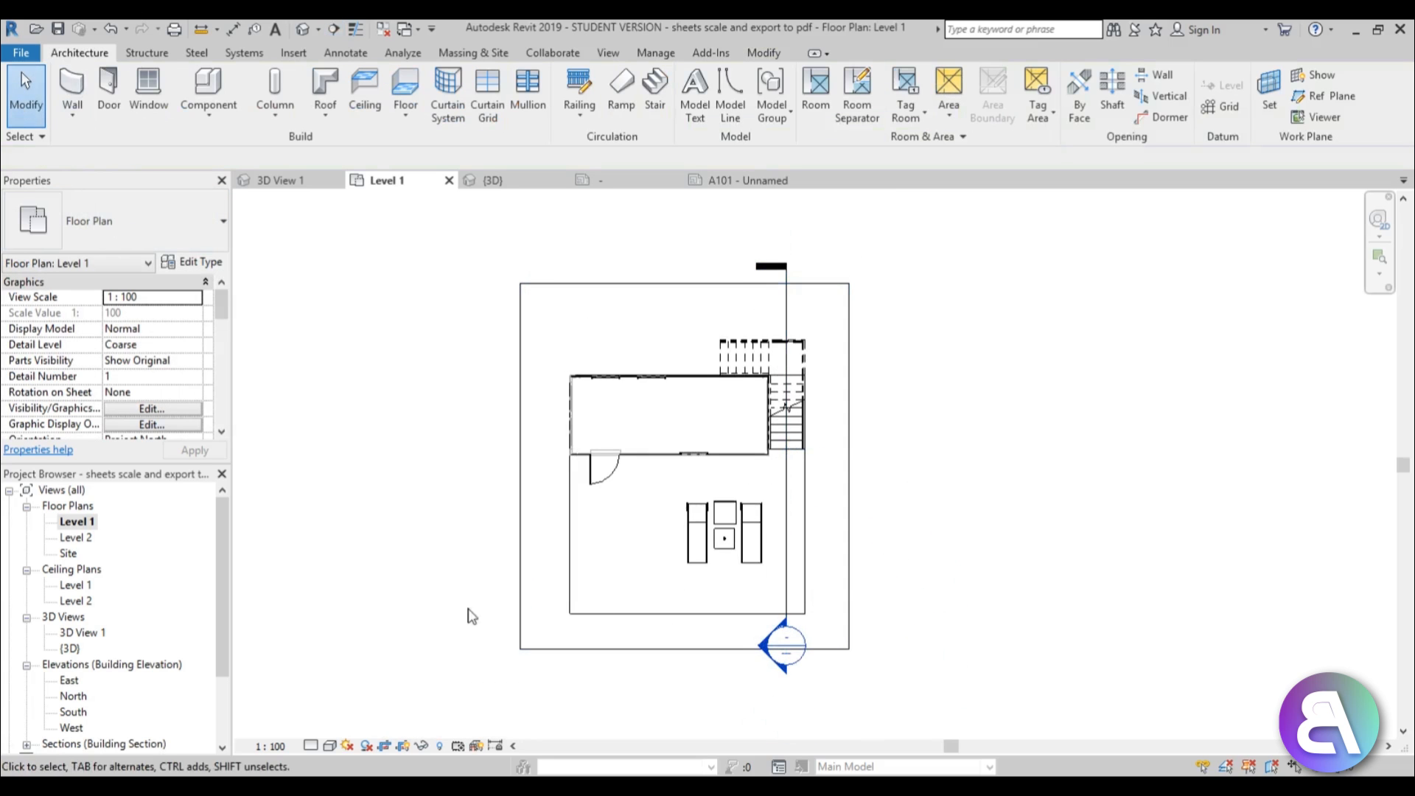
middle_drag(342, 617, 358, 580)
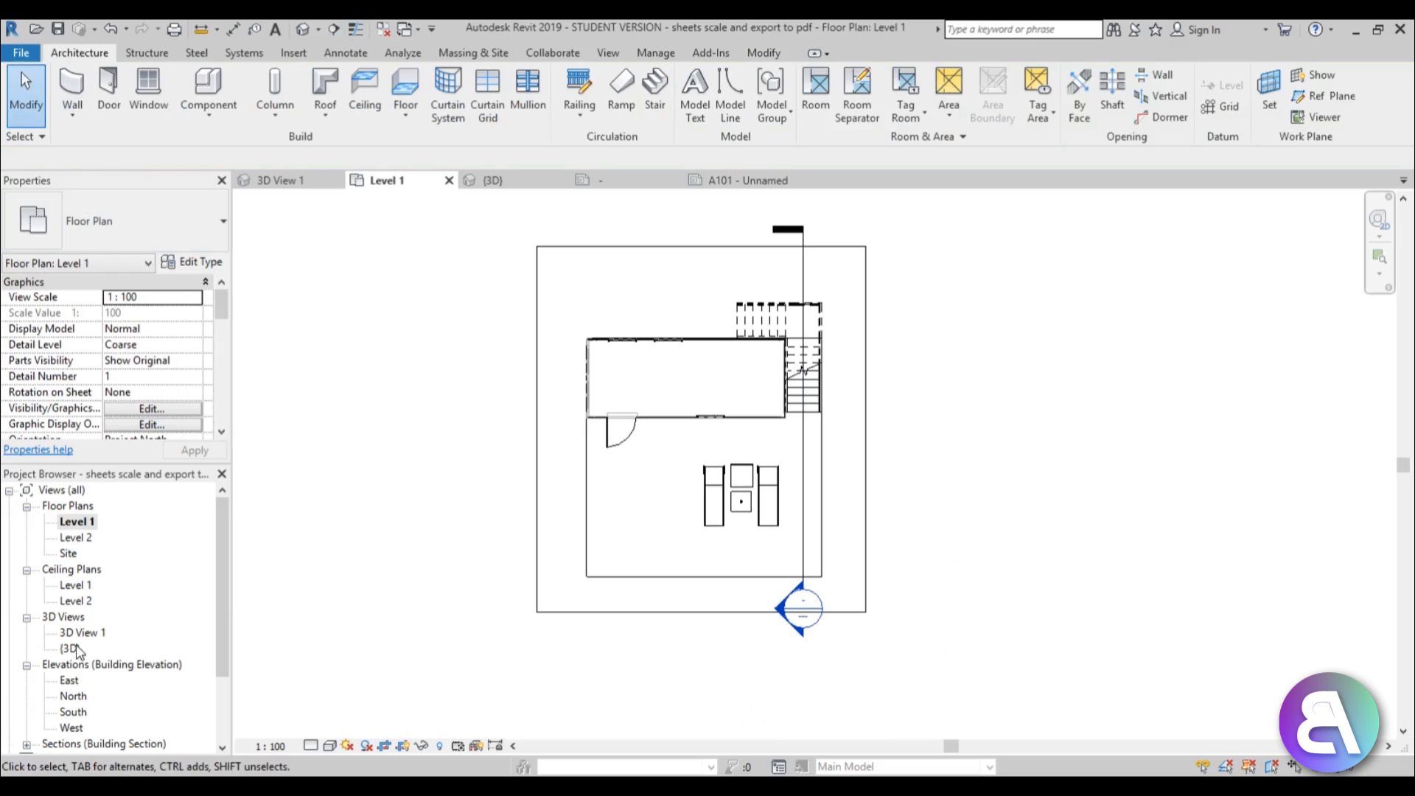
click(279, 747)
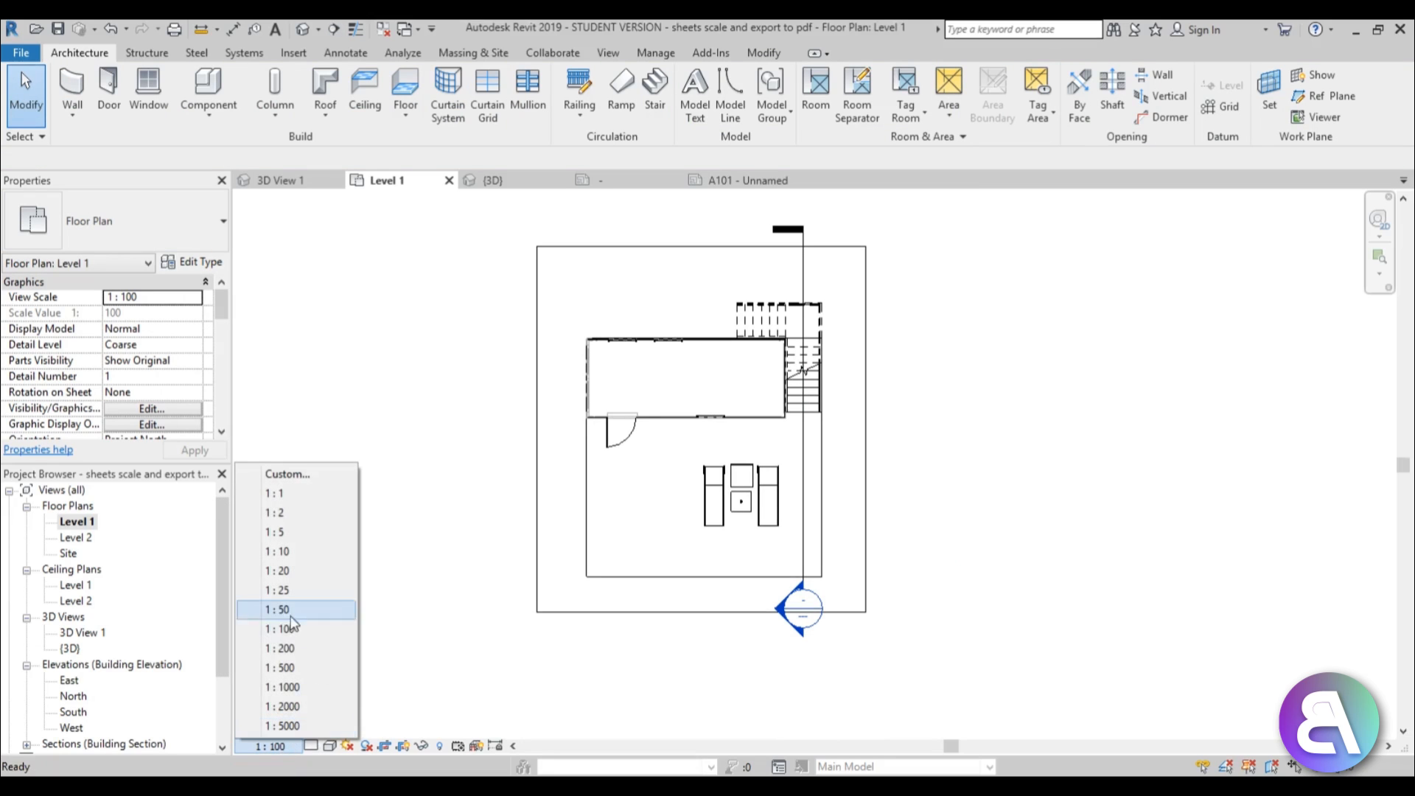
click(297, 479)
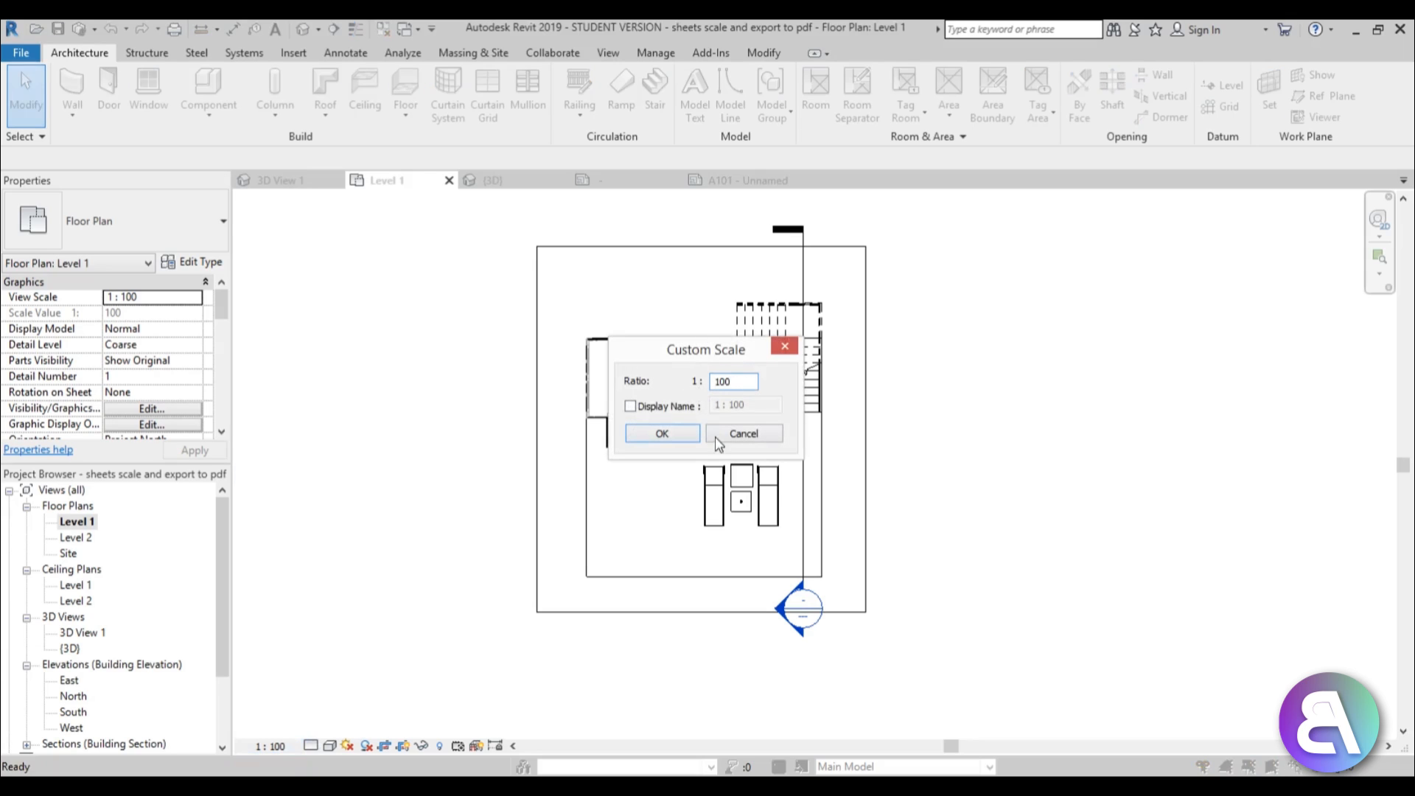
click(744, 434)
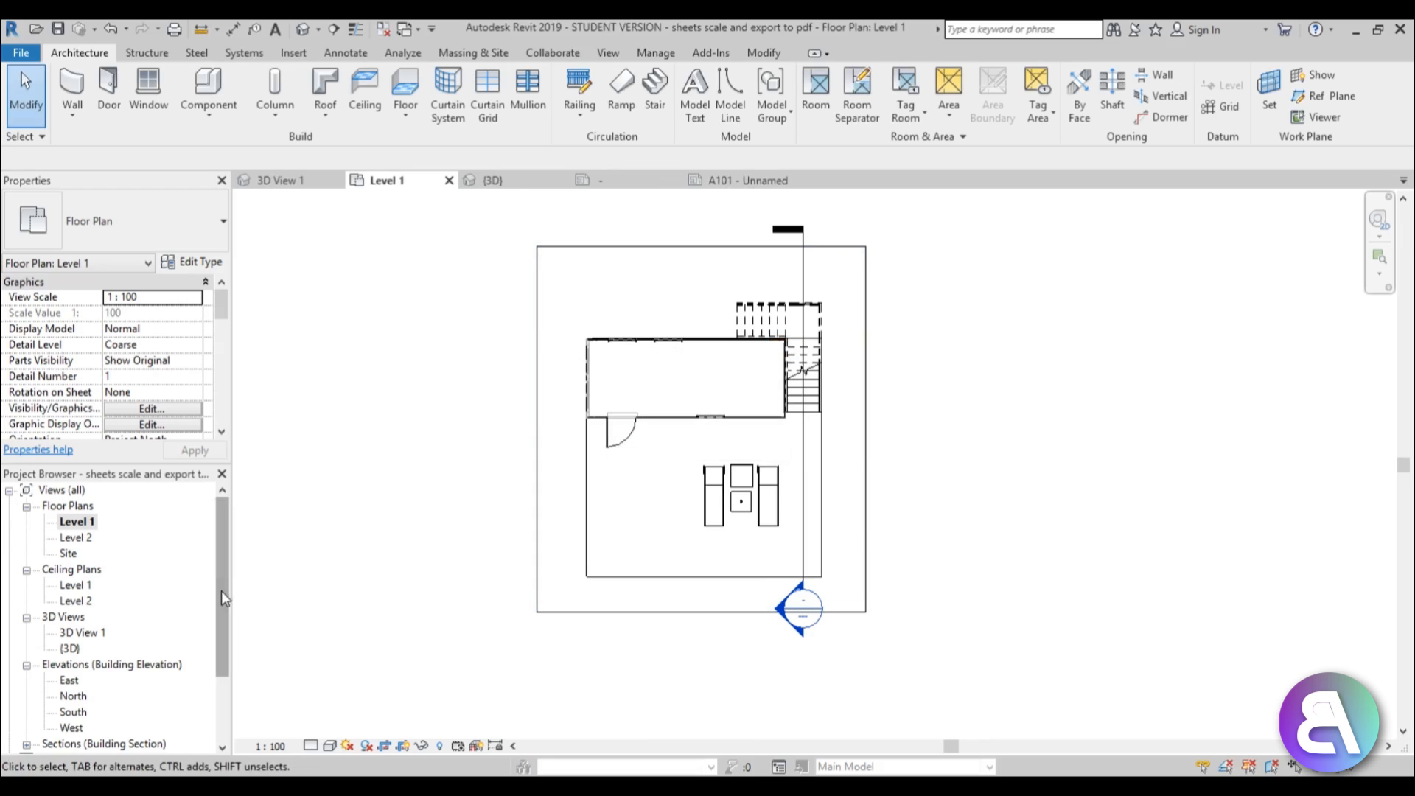
Open sheet A101 and move the cropped Level 1 viewport to the upper-left corner inside the border.
drag(224, 598, 222, 652)
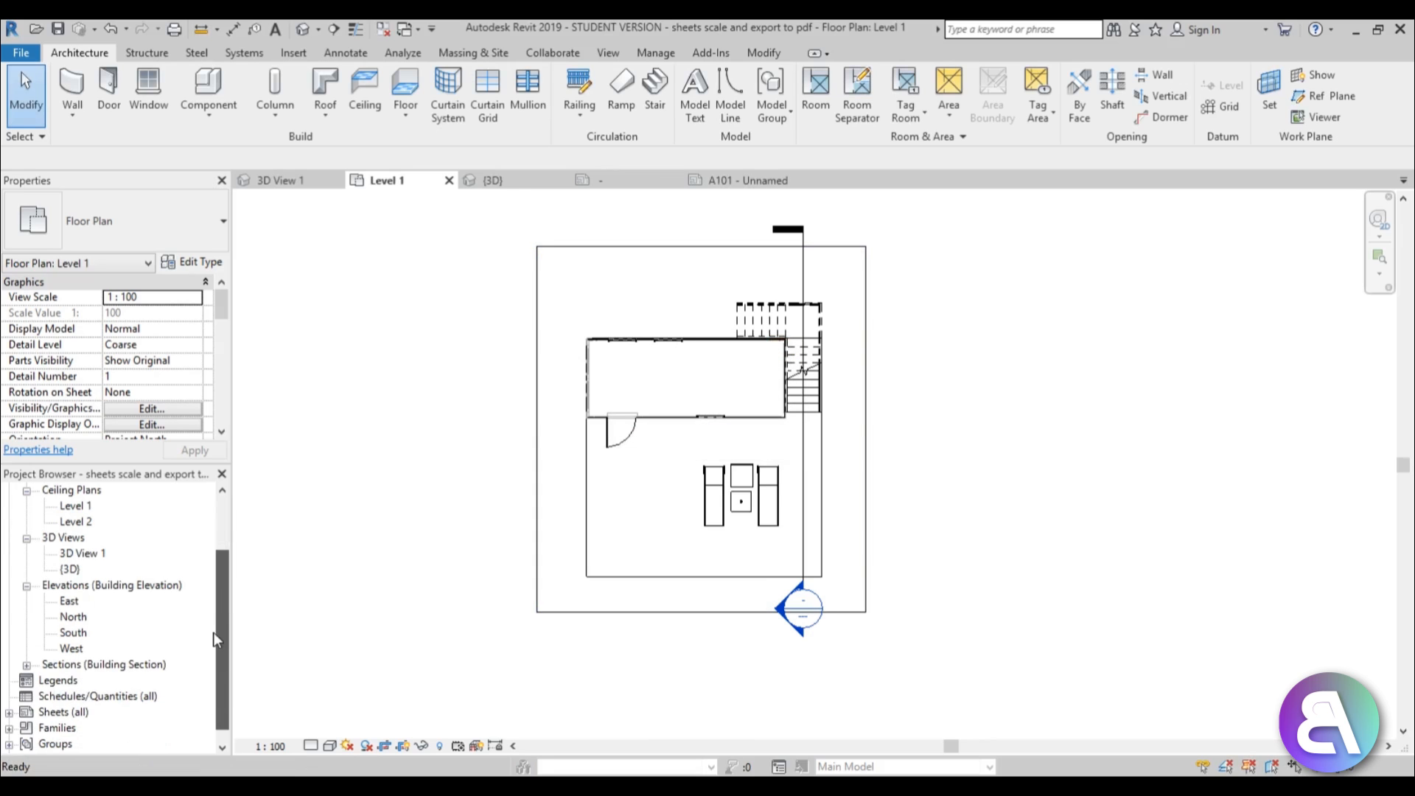
double_click(58, 713)
double_click(82, 727)
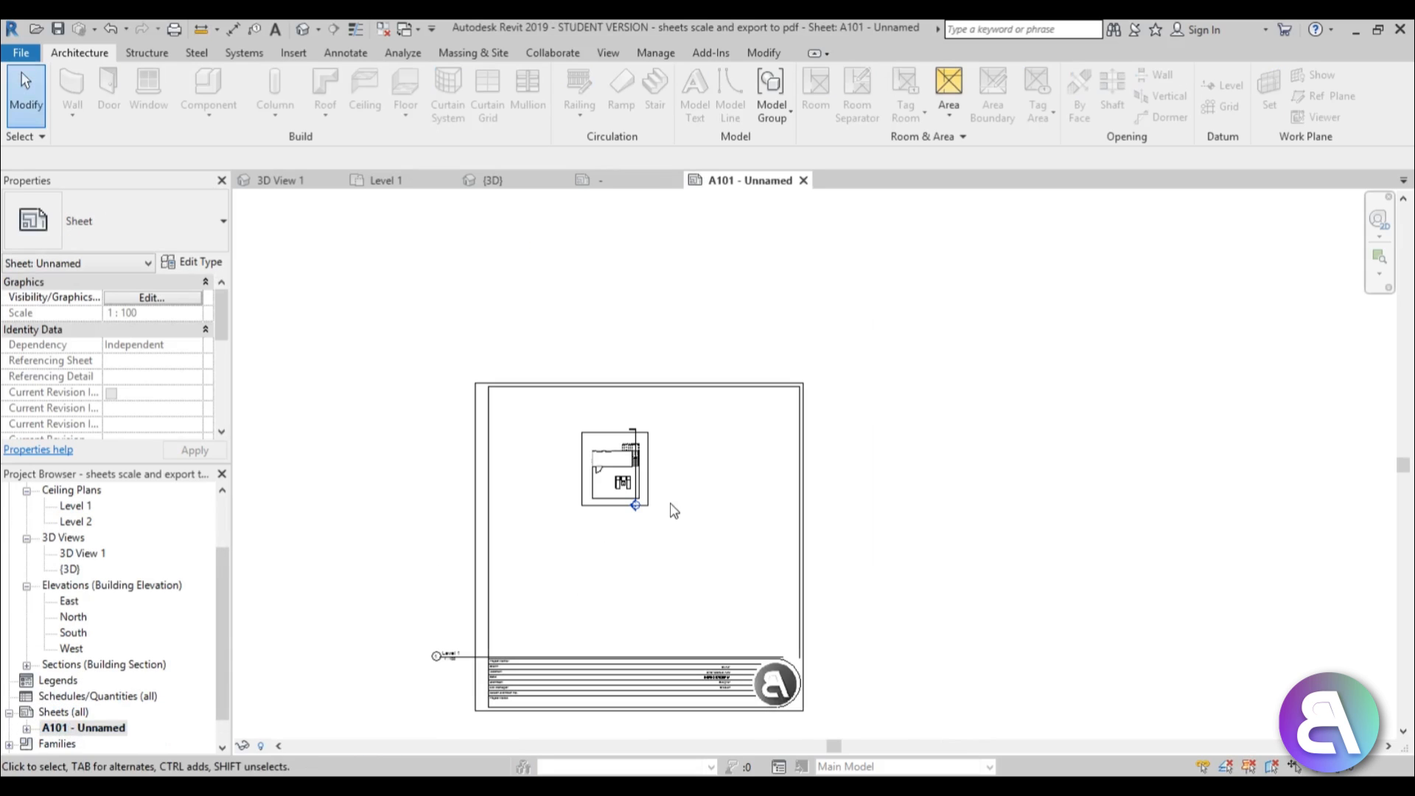
scroll(674, 510, up, 3)
drag(604, 453, 445, 467)
click(554, 606)
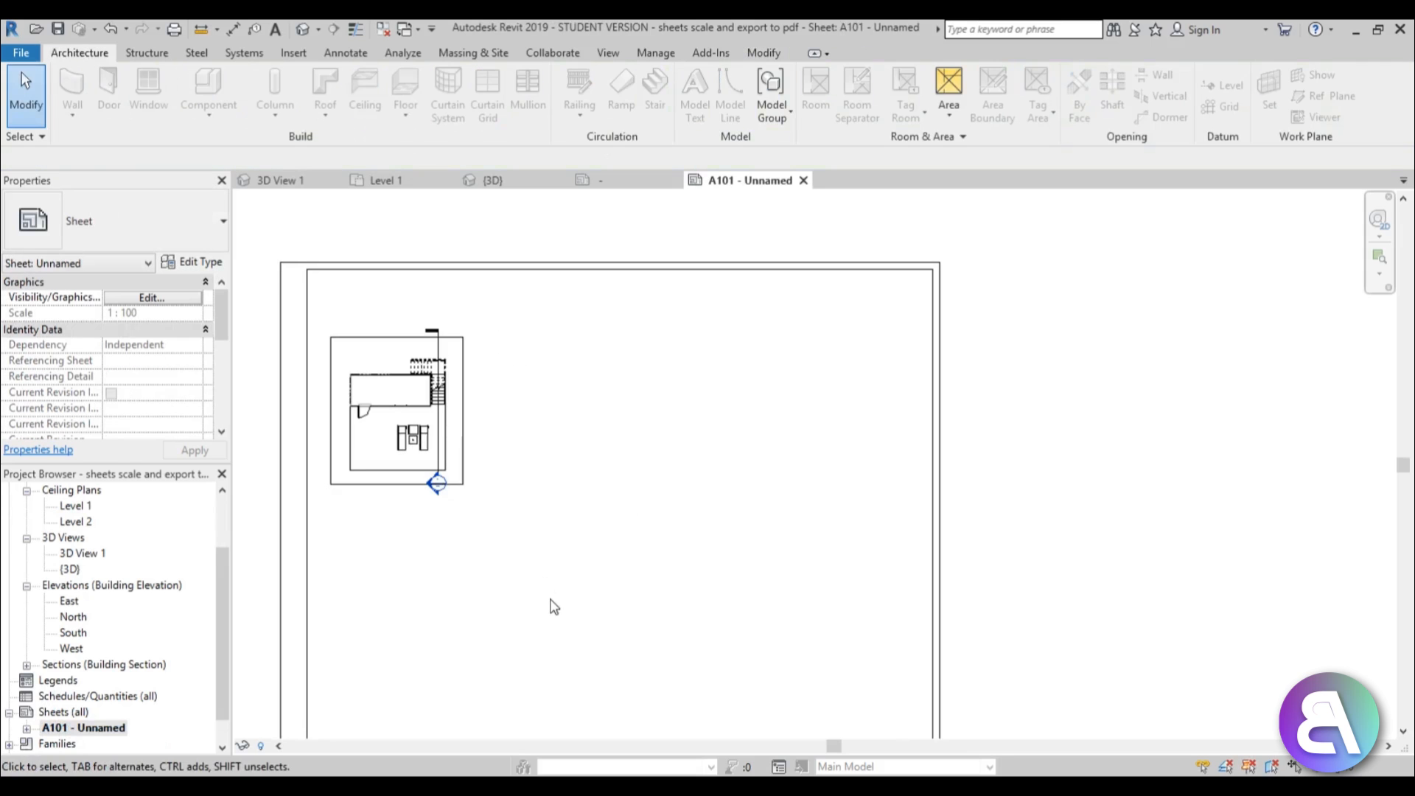
Change the Level 1 viewport's type to No Title.
middle_drag(467, 529, 688, 495)
click(674, 464)
click(166, 219)
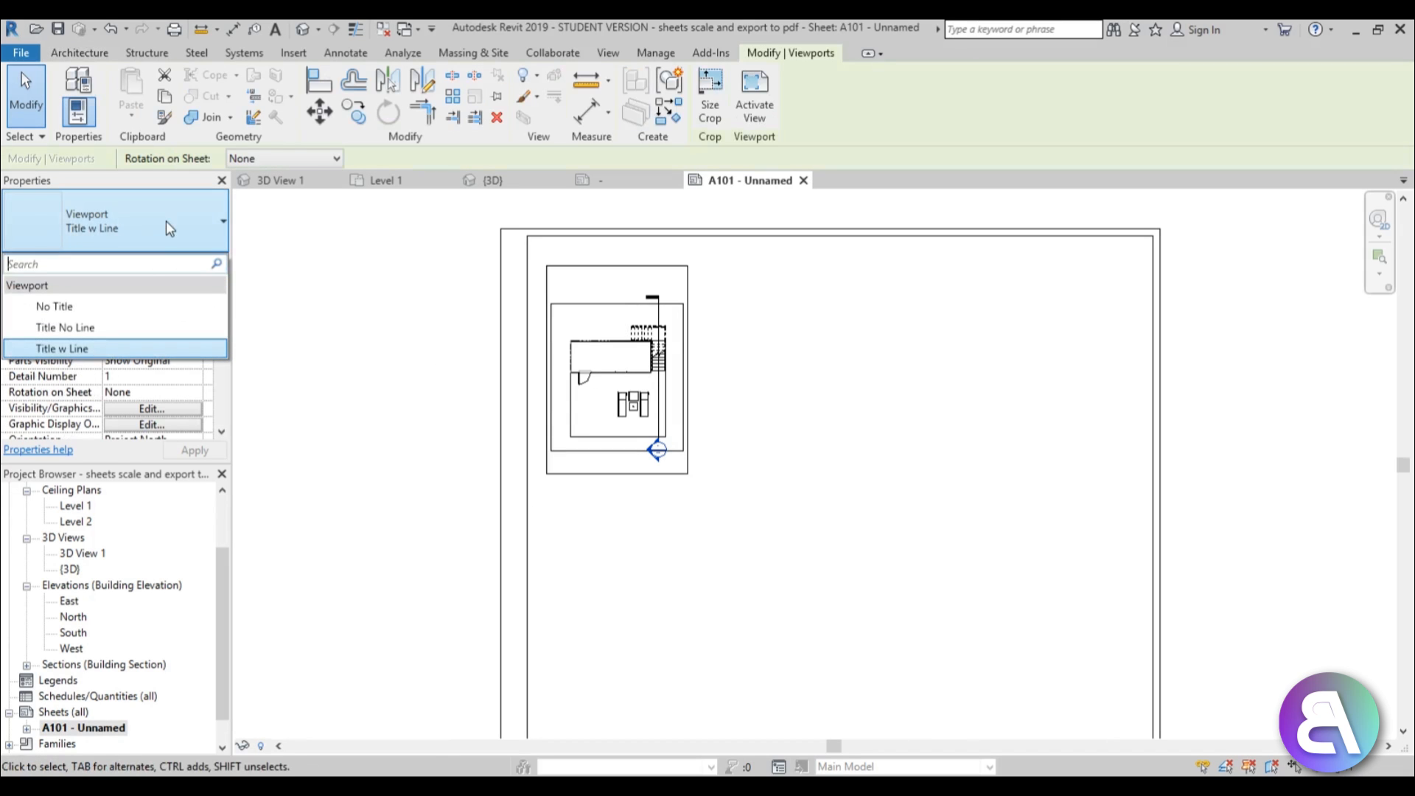
click(88, 308)
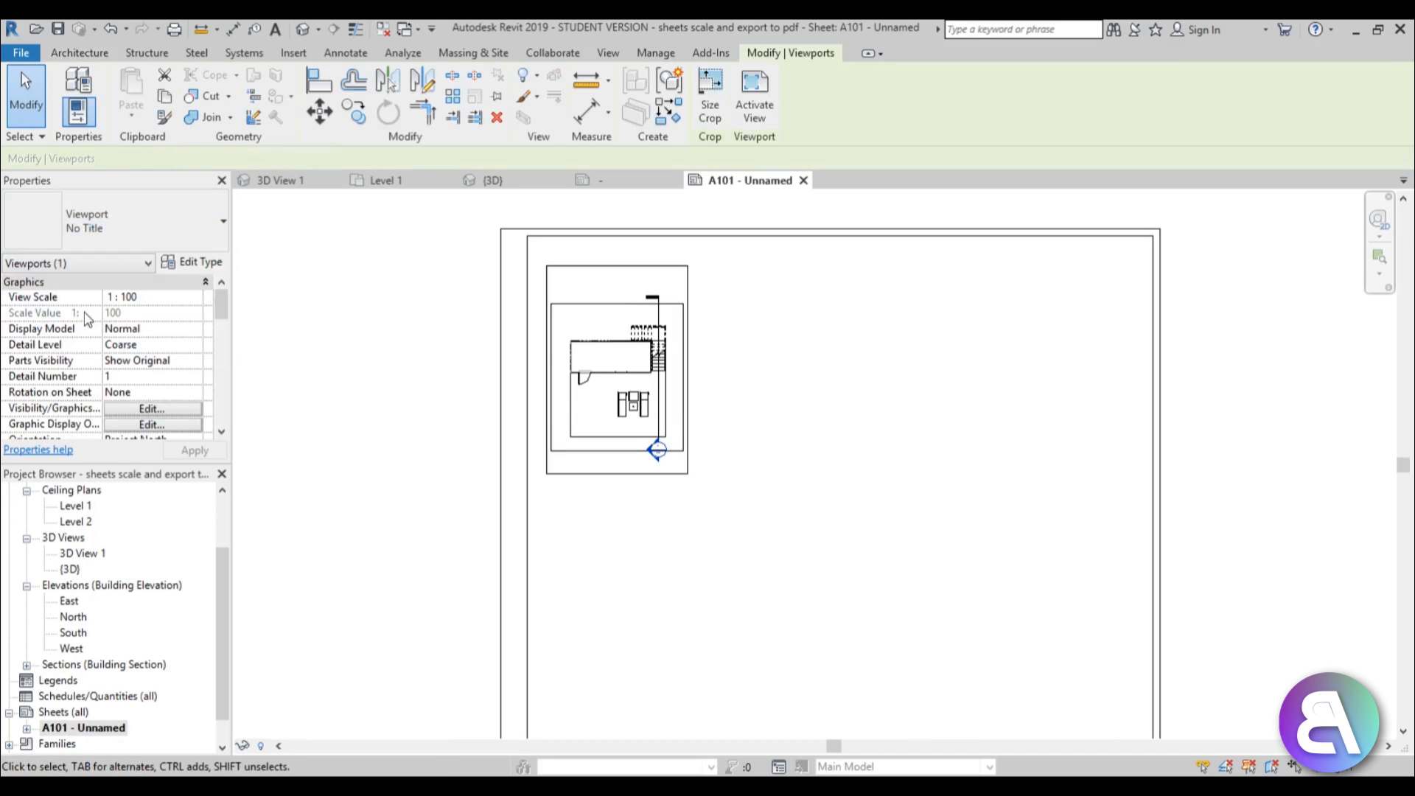
Change the Level 1 viewport's type to Title w Line.
click(165, 248)
click(83, 349)
scroll(777, 435, down, 3)
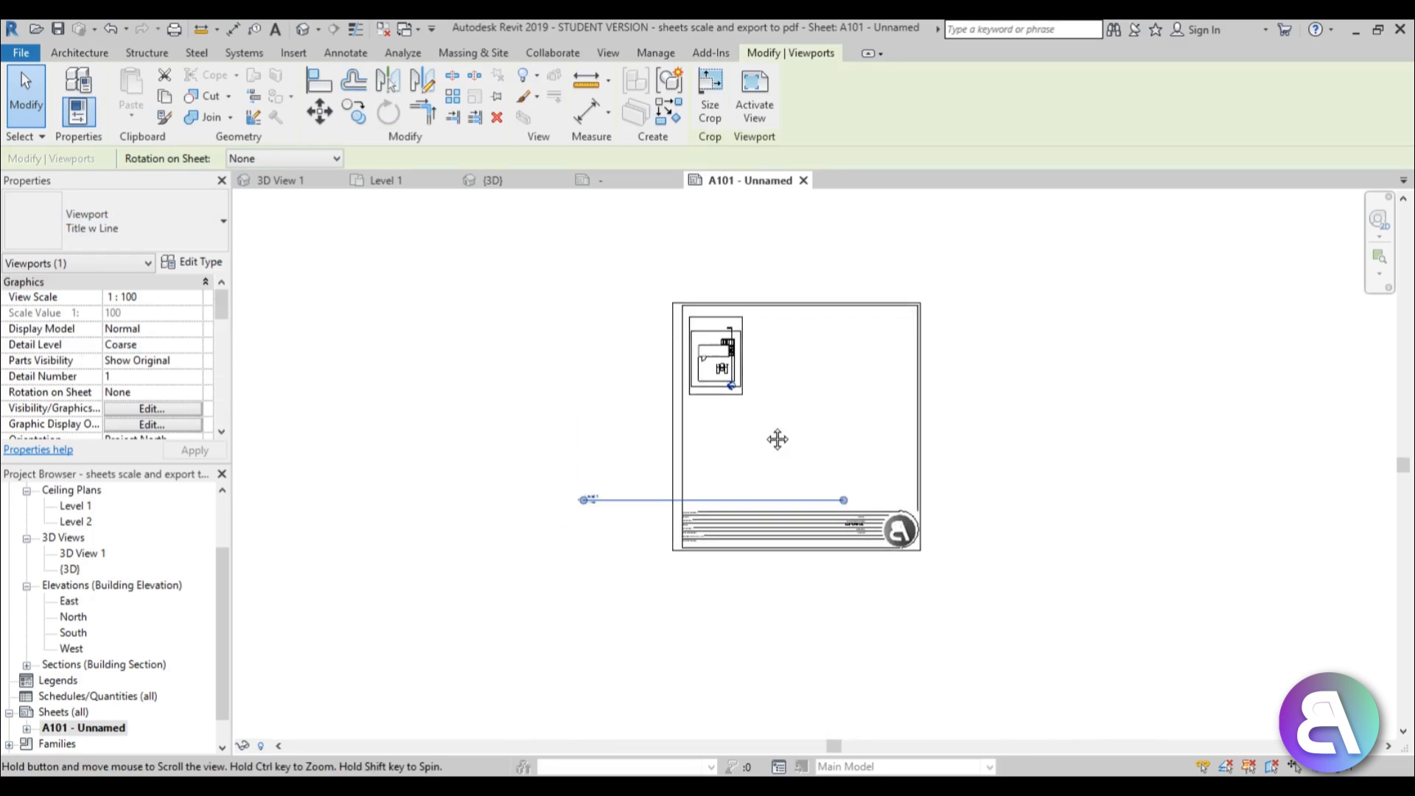
scroll(651, 477, up, 2)
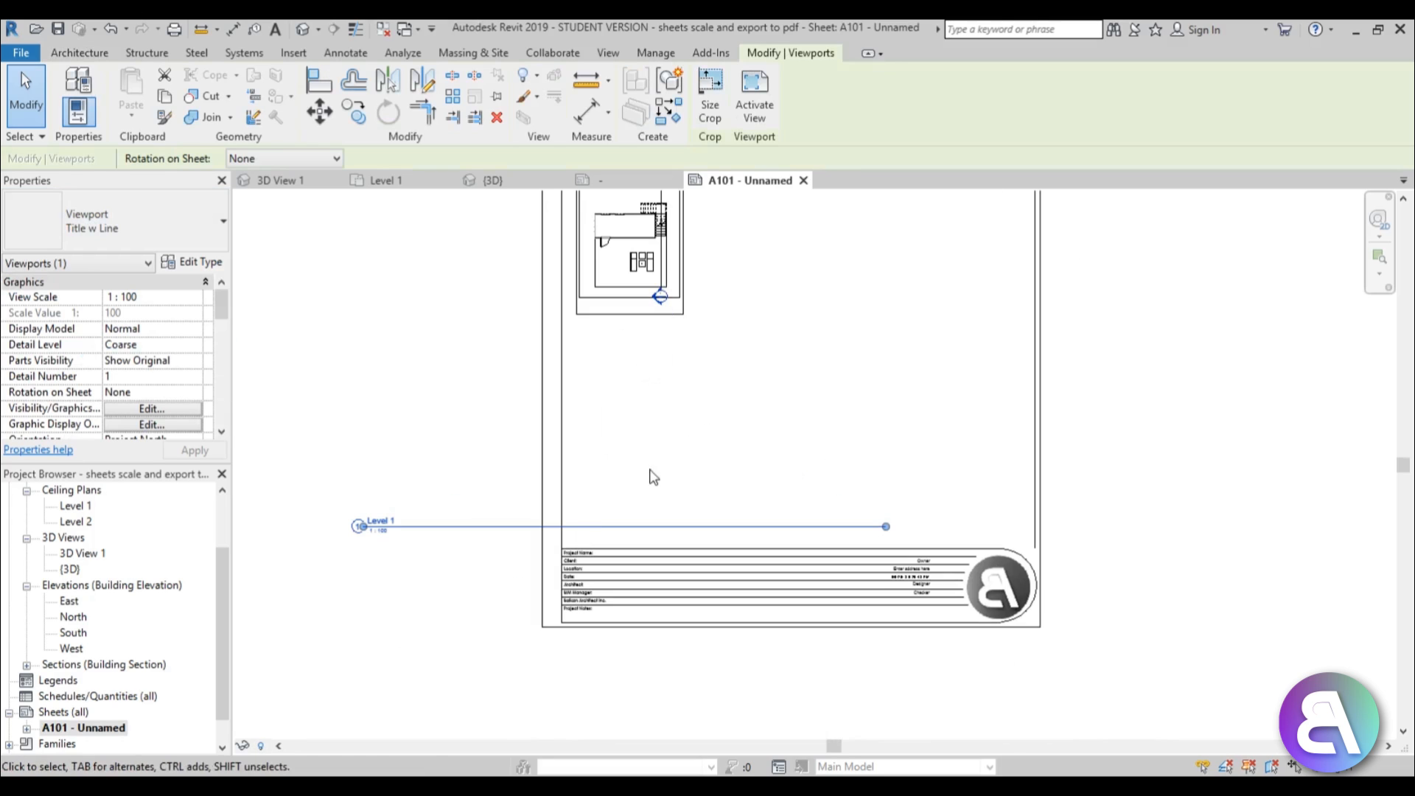
Try to bring the Level 1 view title and its overlong line inside the sheet border.
click(389, 521)
click(456, 545)
click(355, 529)
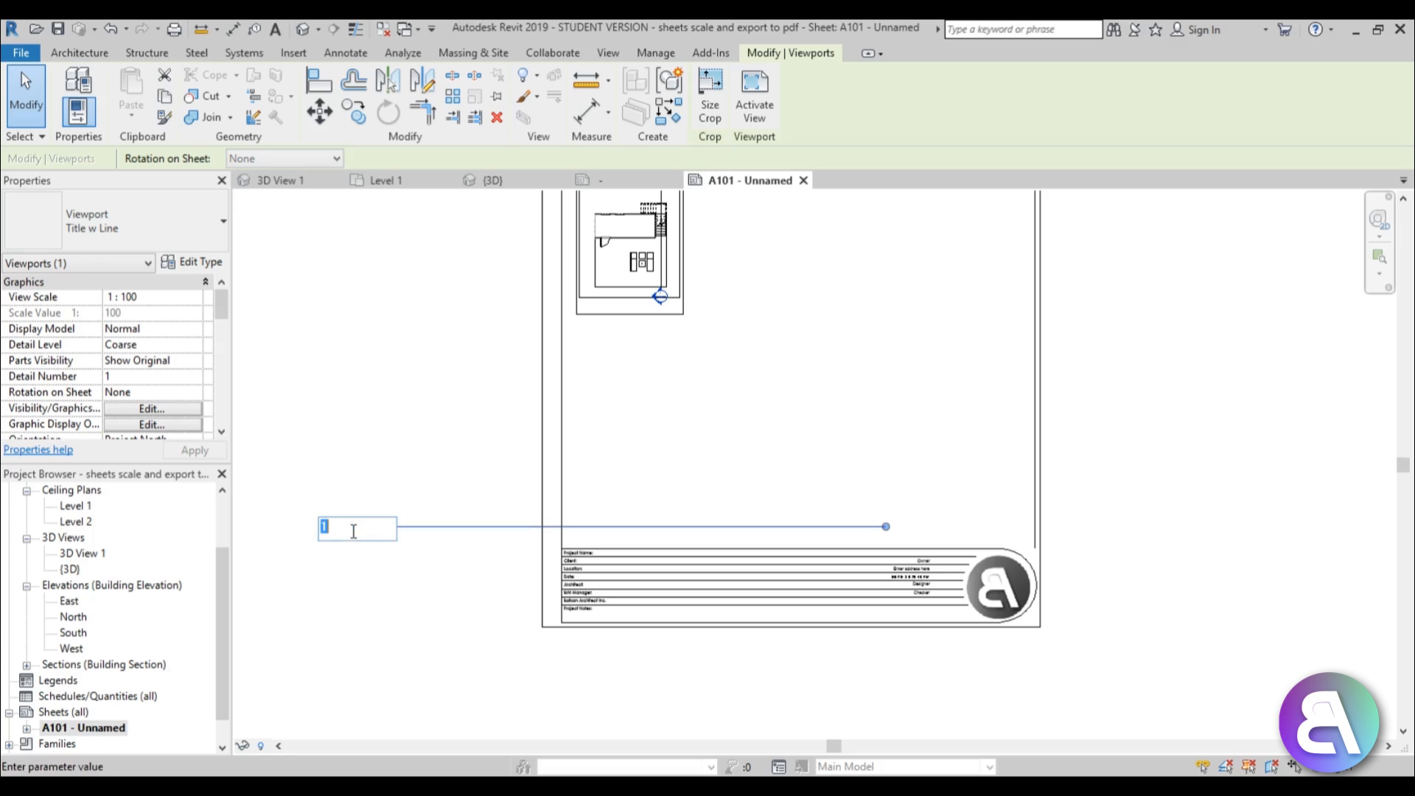
click(475, 530)
drag(477, 527, 509, 528)
click(490, 567)
scroll(492, 574, down, 2)
click(507, 538)
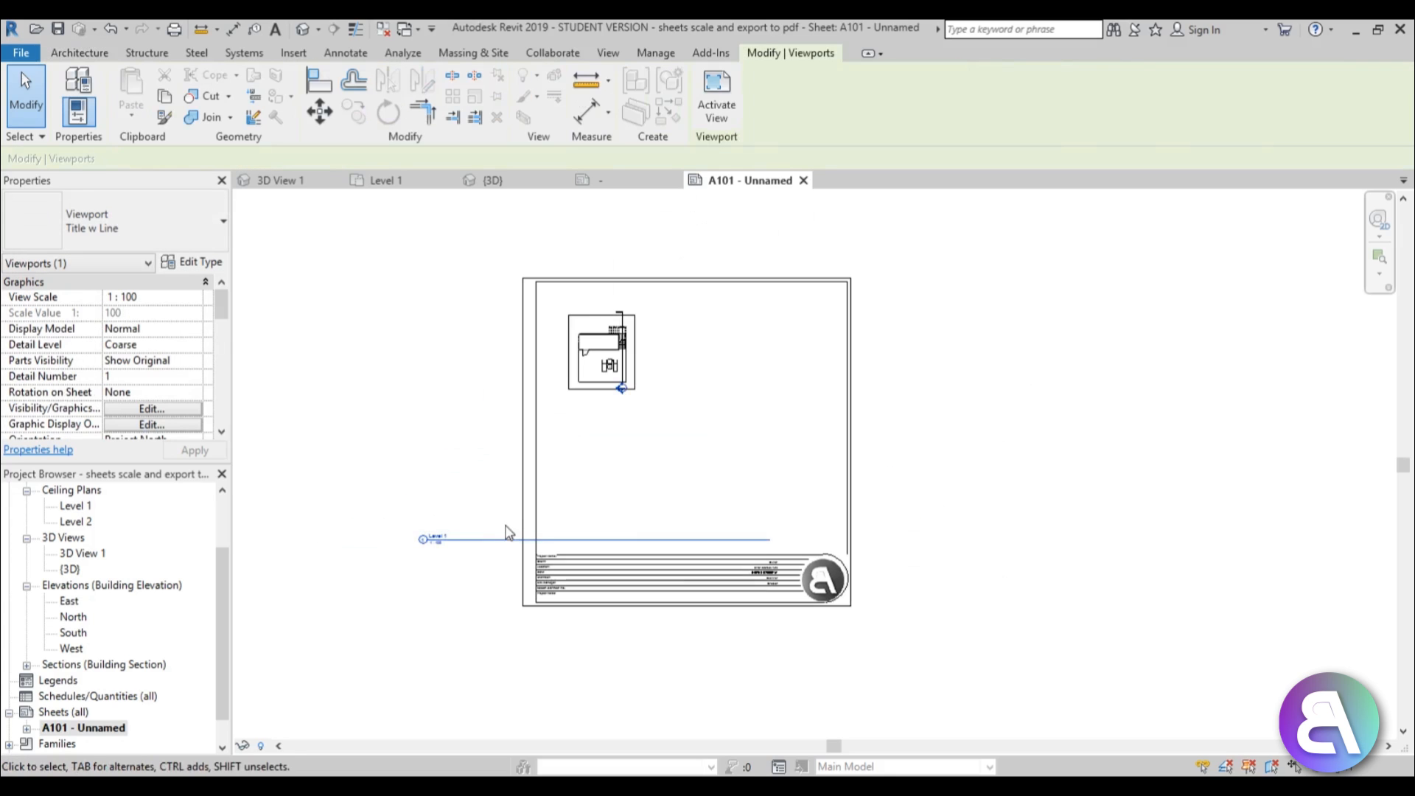
Delete the Level 1 viewport and place the Level 1 floor plan on the sheet again, near the border's upper-left corner.
click(433, 481)
click(580, 377)
key(Delete)
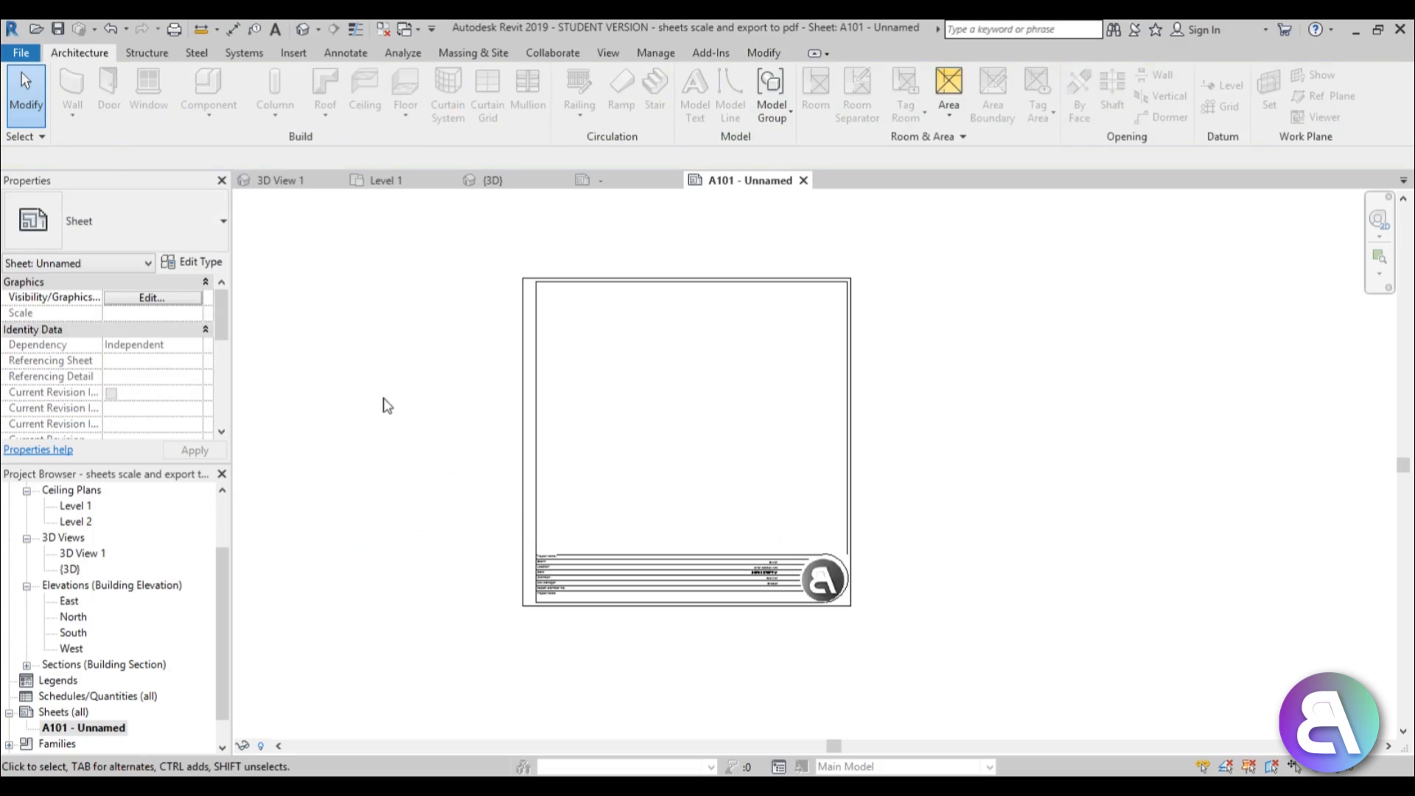
scroll(110, 560, up, 2)
click(75, 521)
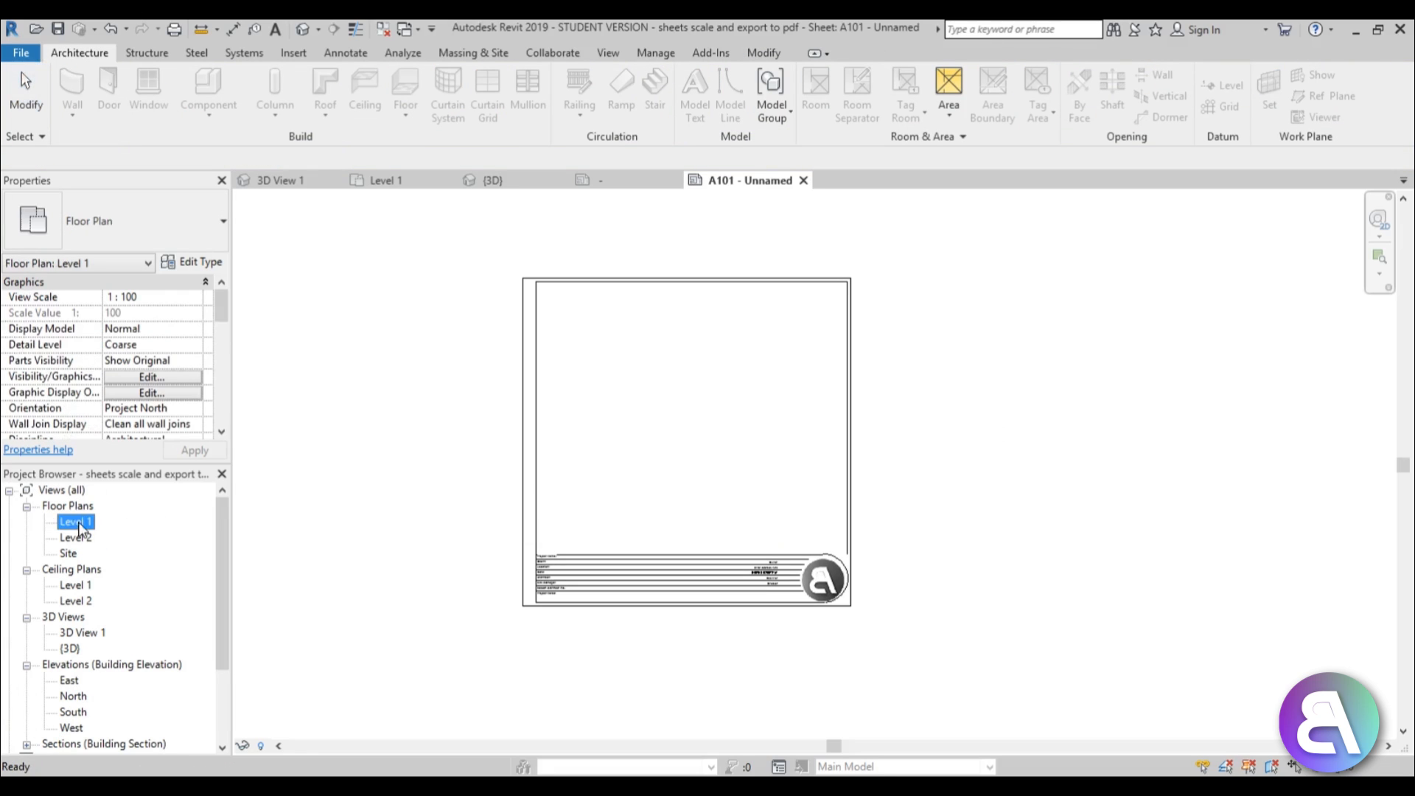
drag(676, 368, 666, 383)
click(587, 352)
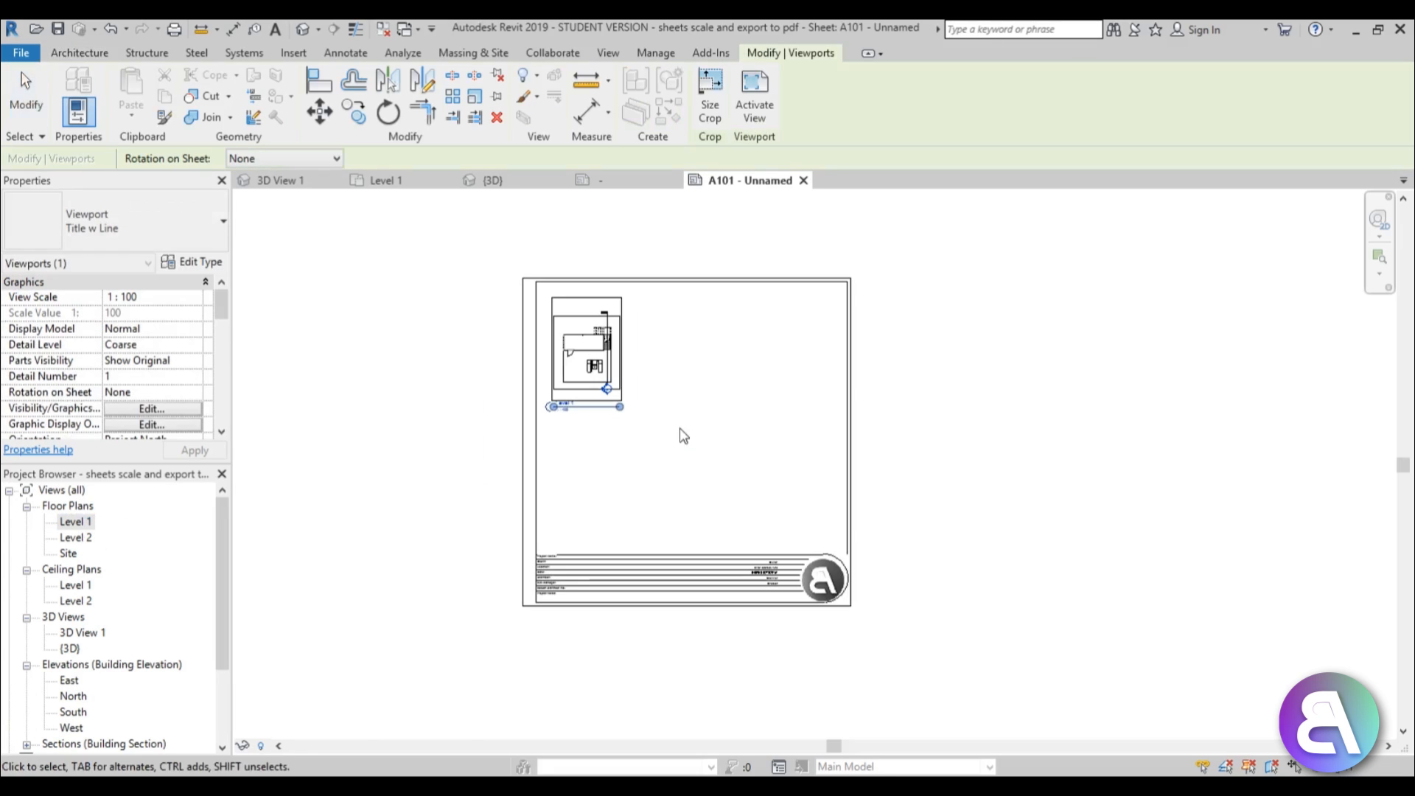
scroll(663, 435, up, 2)
click(661, 434)
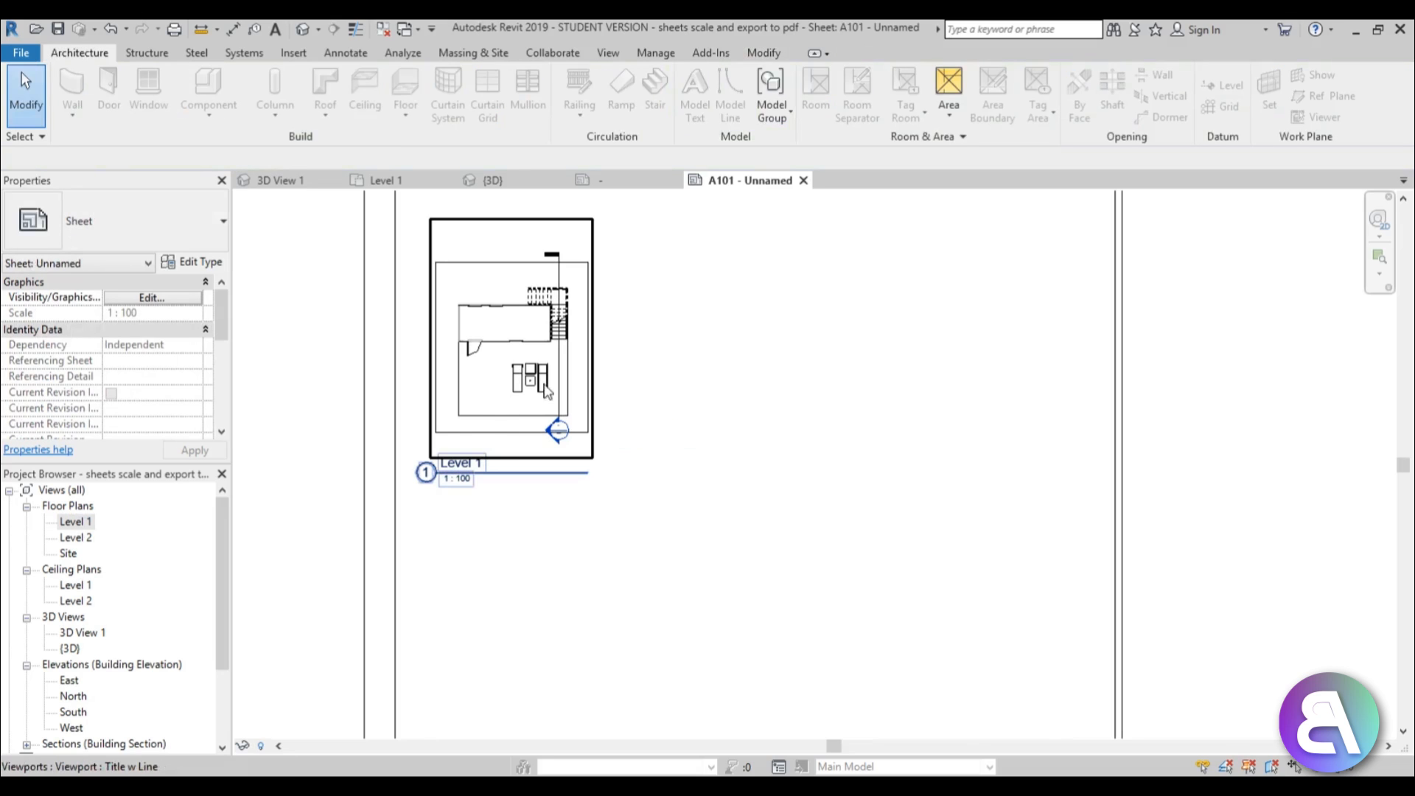
middle_drag(436, 322, 450, 331)
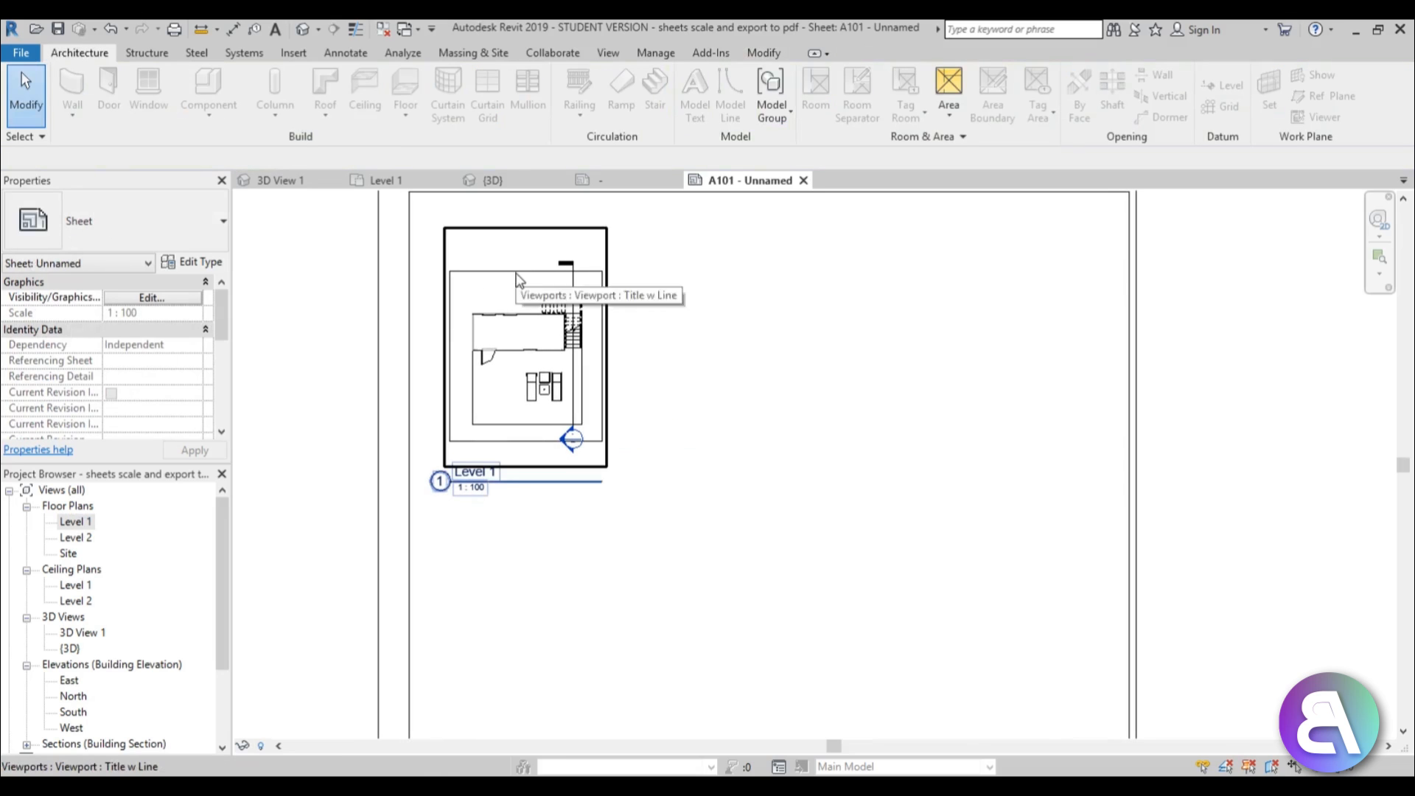
scroll(501, 304, up, 3)
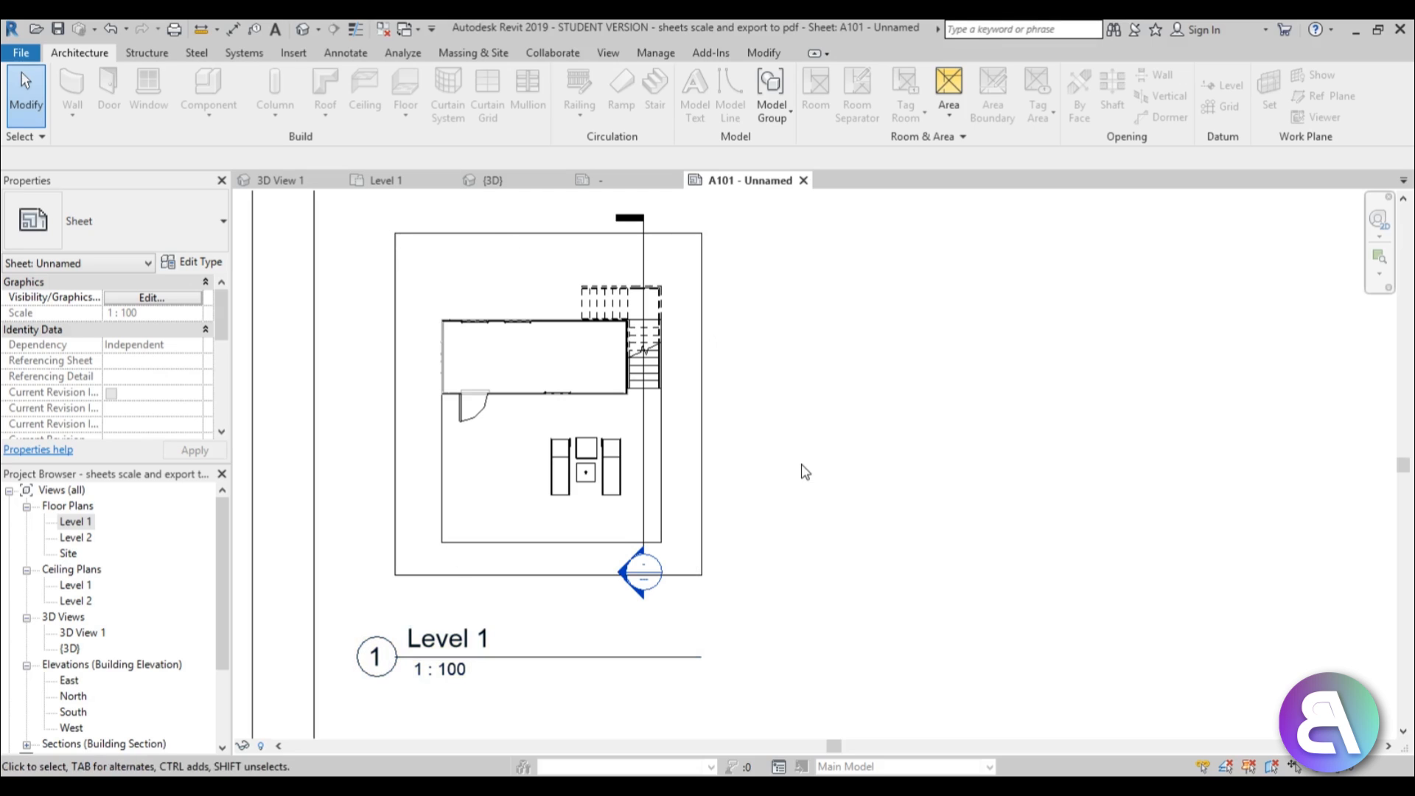
Open the Level 1 floor plan and make its crop region invisible while keeping the view cropped.
double_click(75, 521)
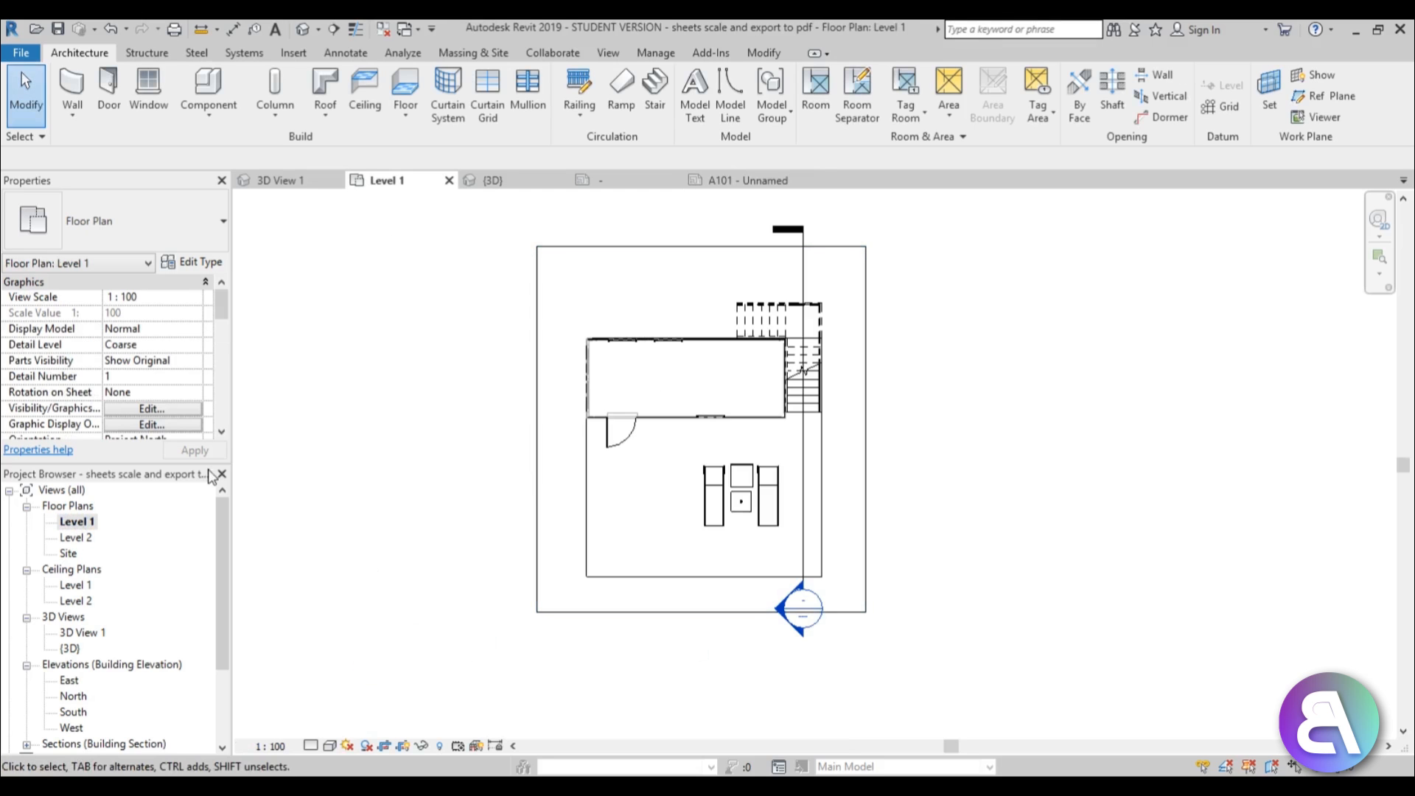
drag(226, 317, 226, 379)
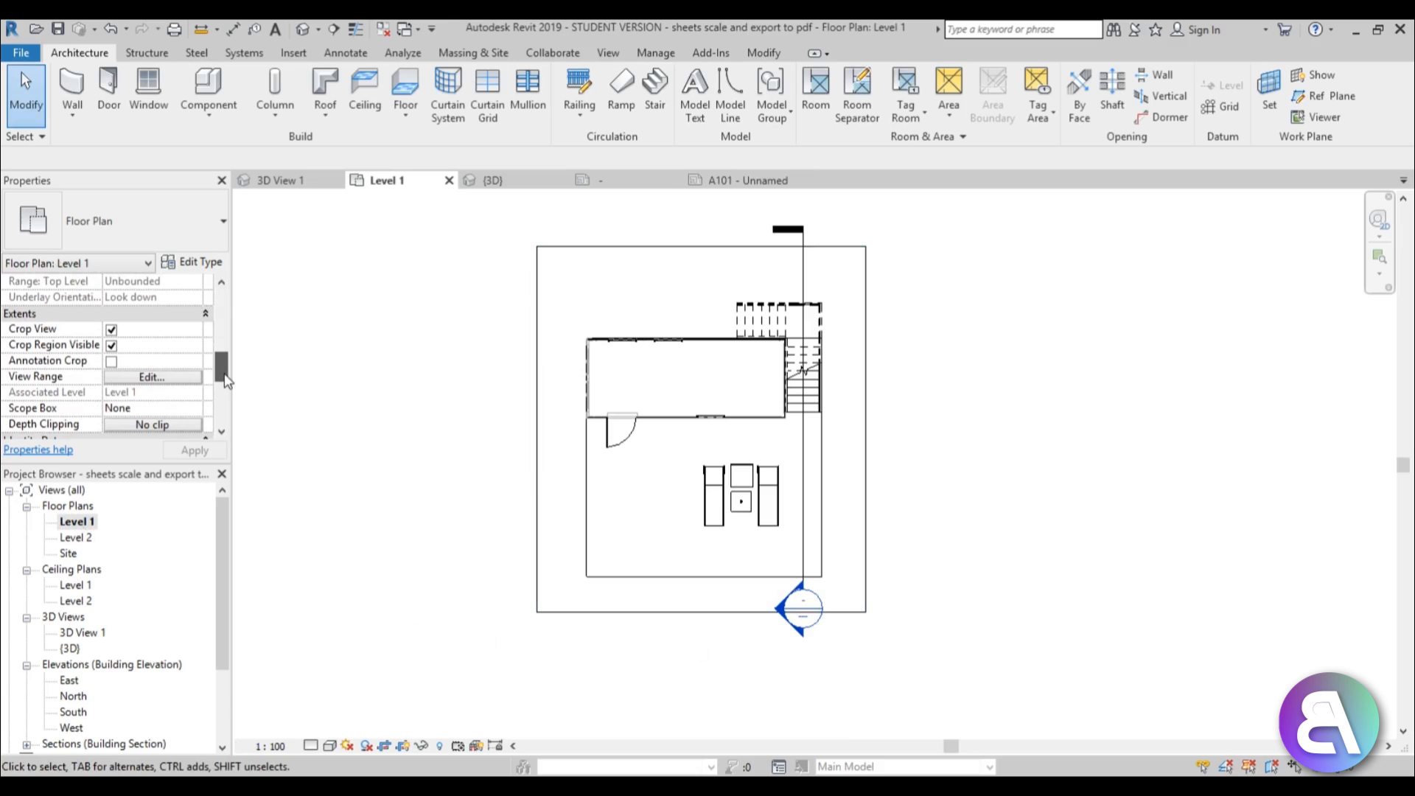
click(111, 345)
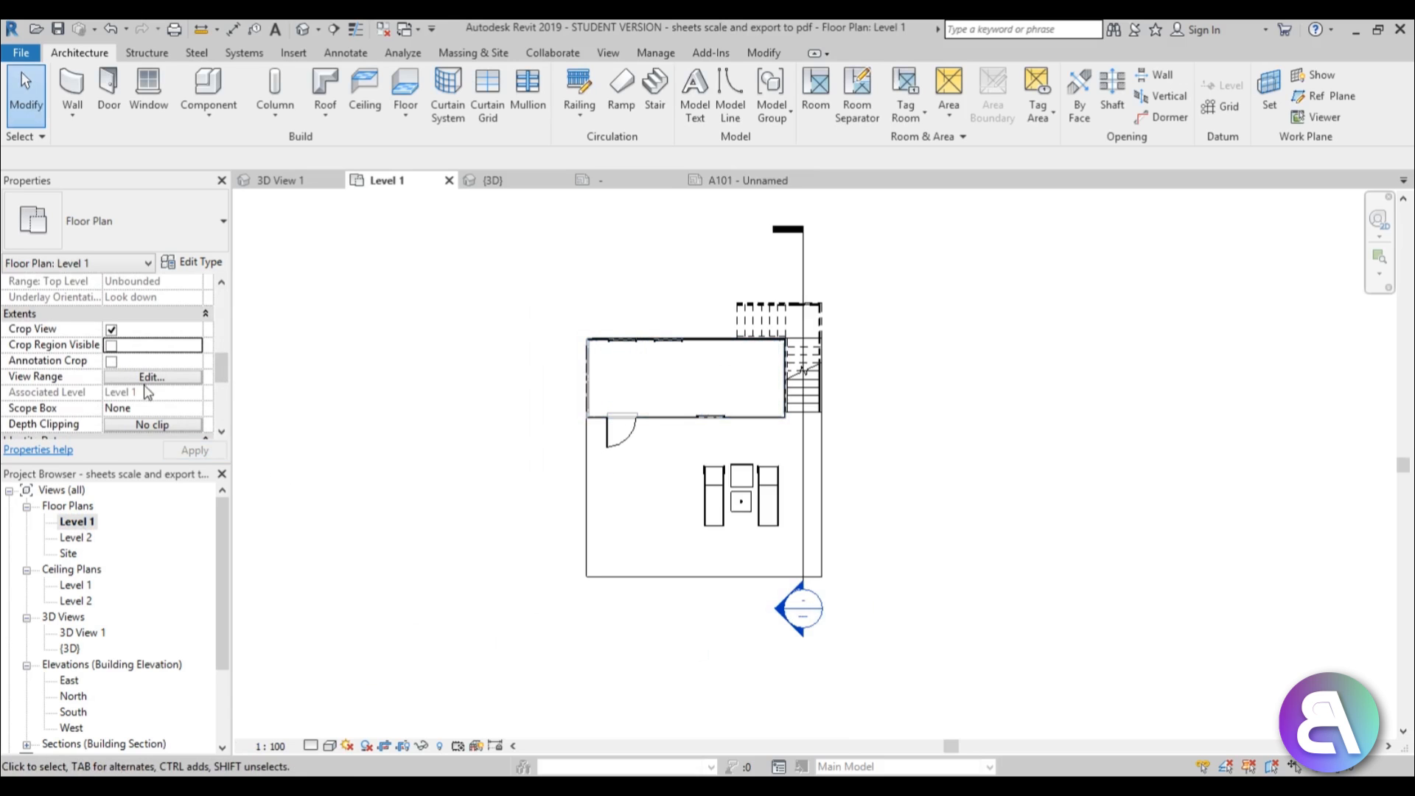
scroll(591, 381, down, 3)
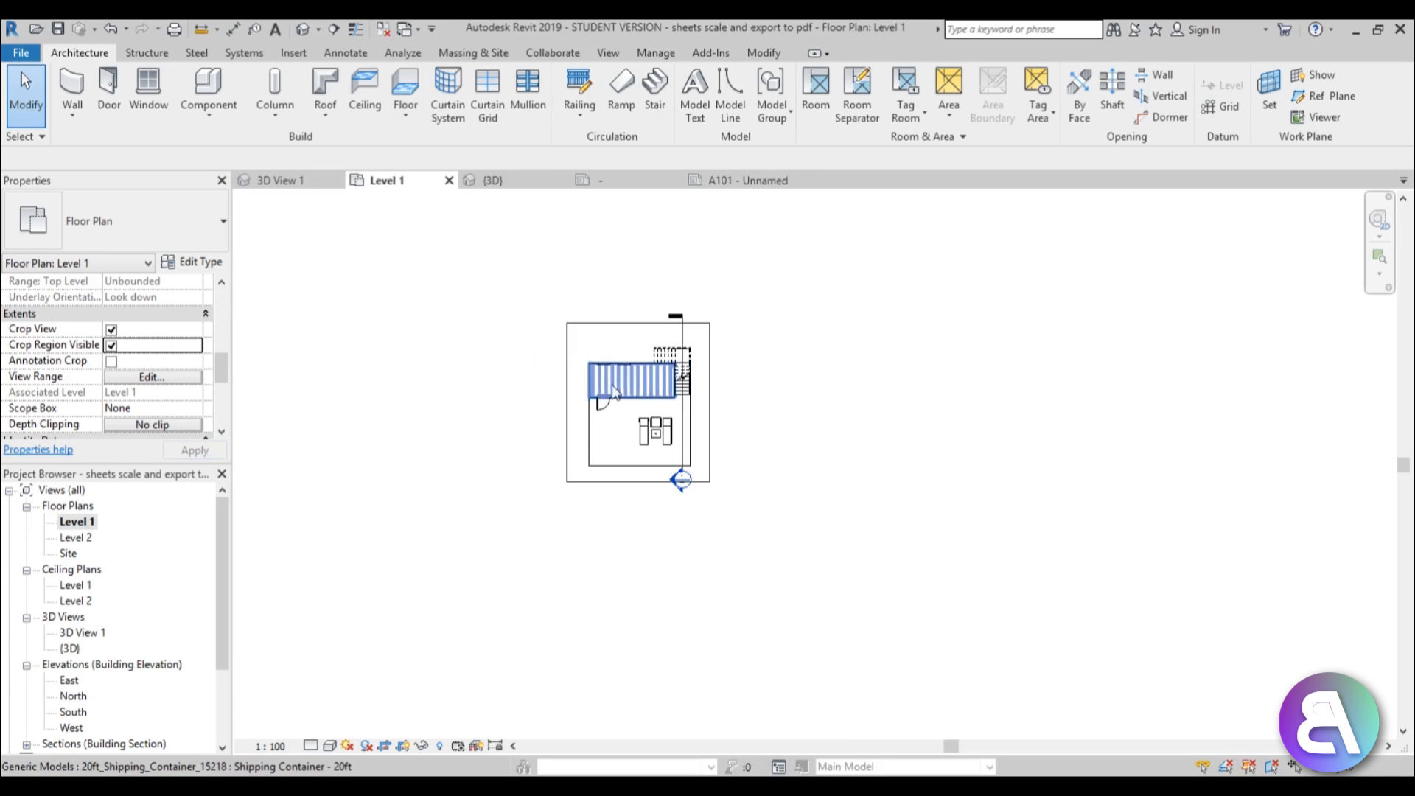
click(567, 357)
click(528, 391)
scroll(533, 399, up, 2)
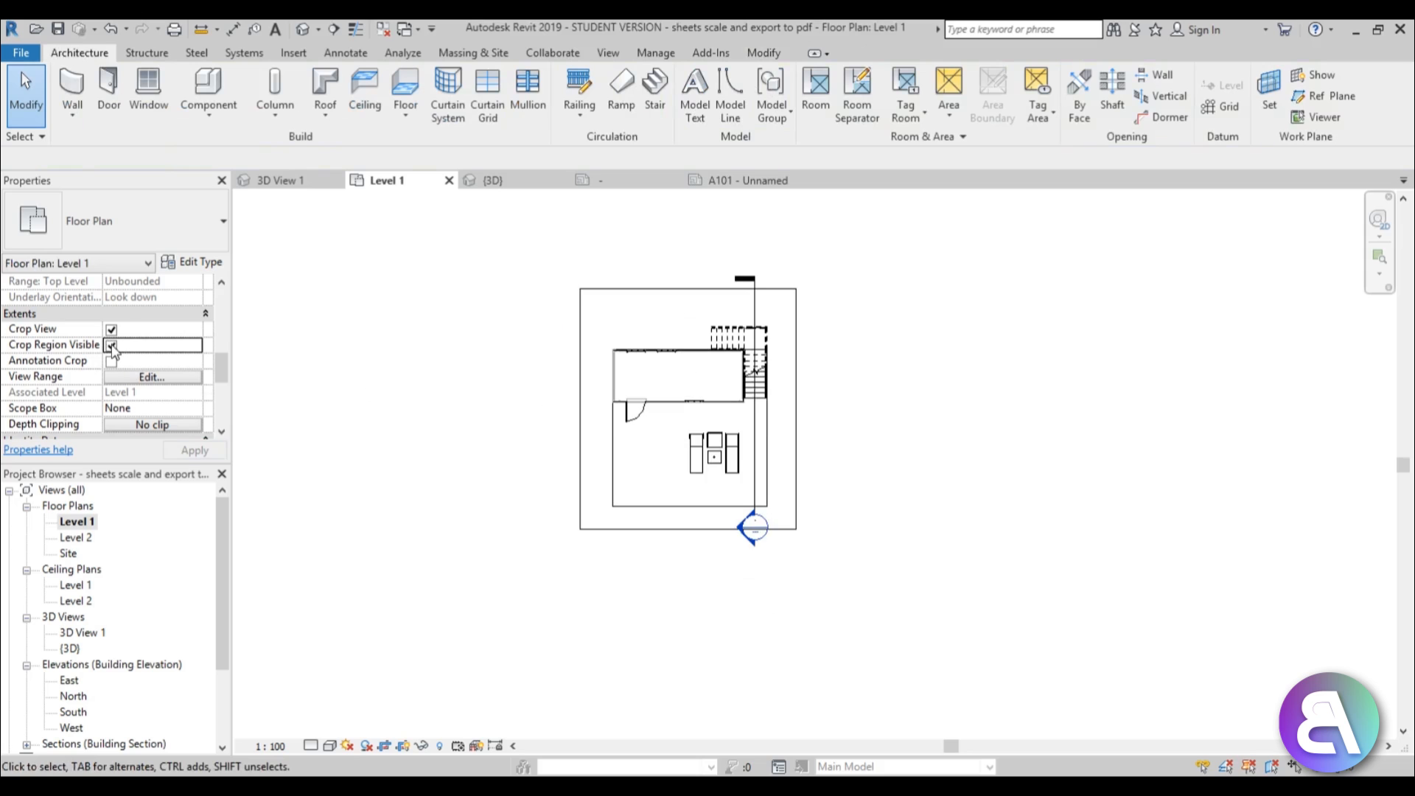
click(111, 346)
Return to sheet A101 and move the Level 1 viewport up toward the border's upper edge.
scroll(212, 563, down, 3)
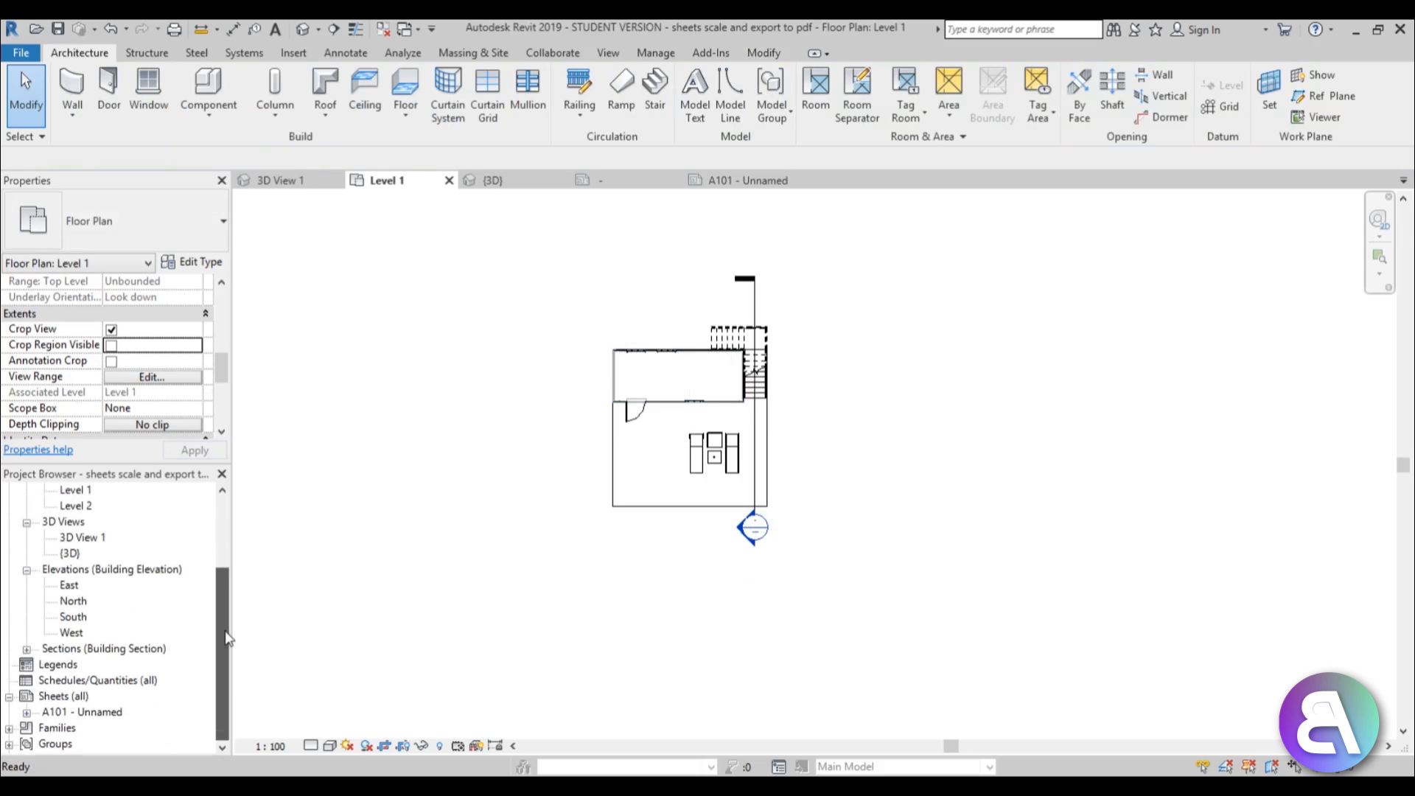
double_click(83, 696)
scroll(542, 417, down, 3)
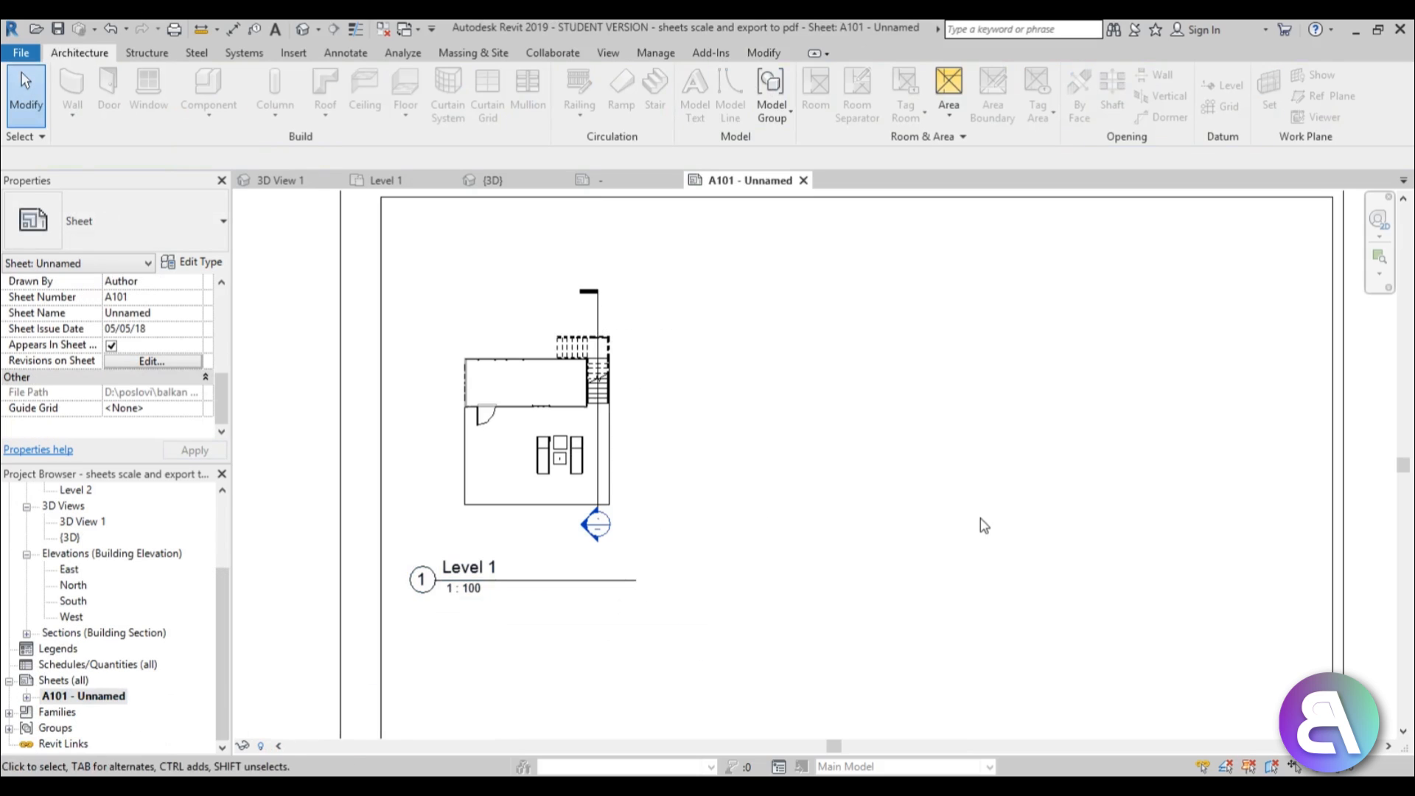
drag(595, 480, 595, 428)
click(663, 413)
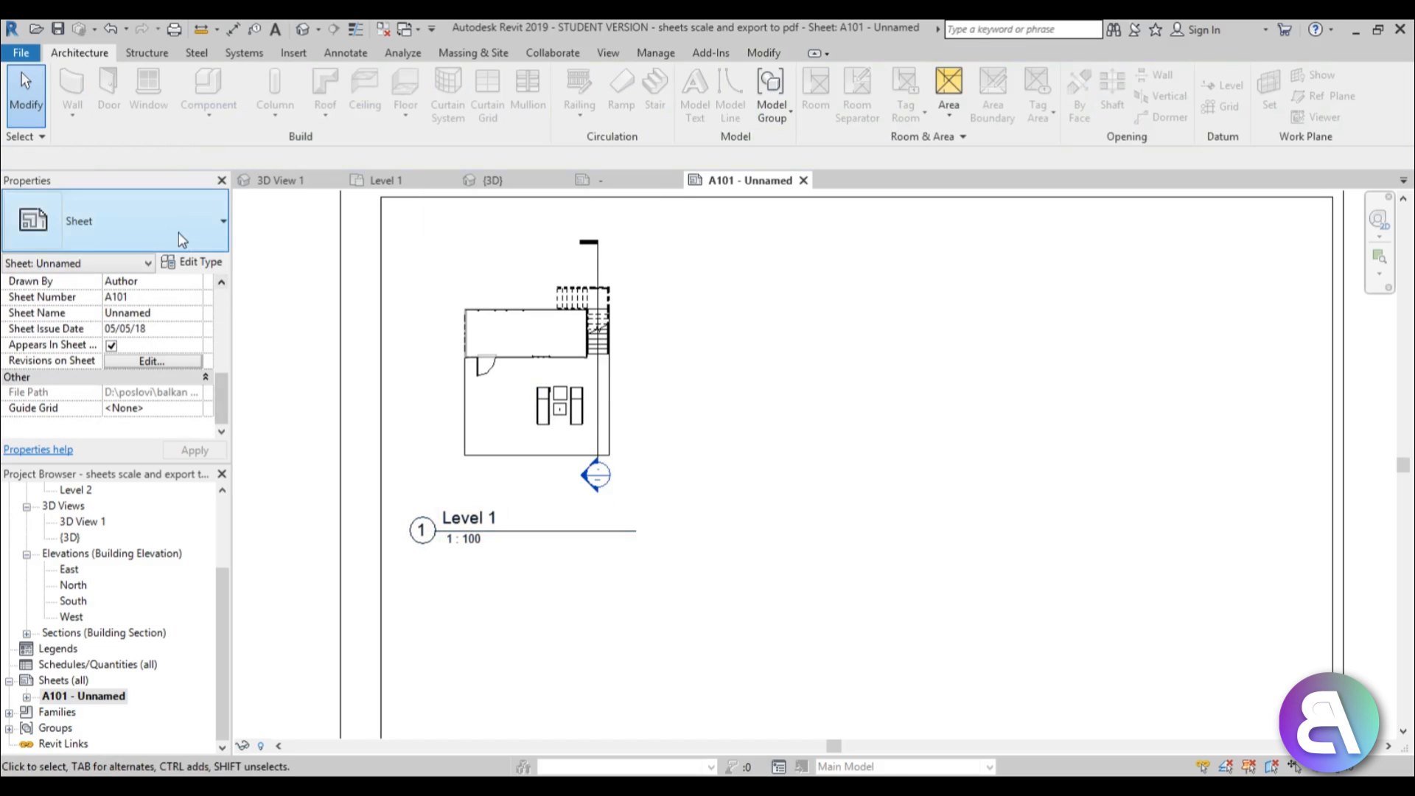
Try the Title No Line and No Title types on the Level 1 viewport.
click(543, 474)
click(125, 221)
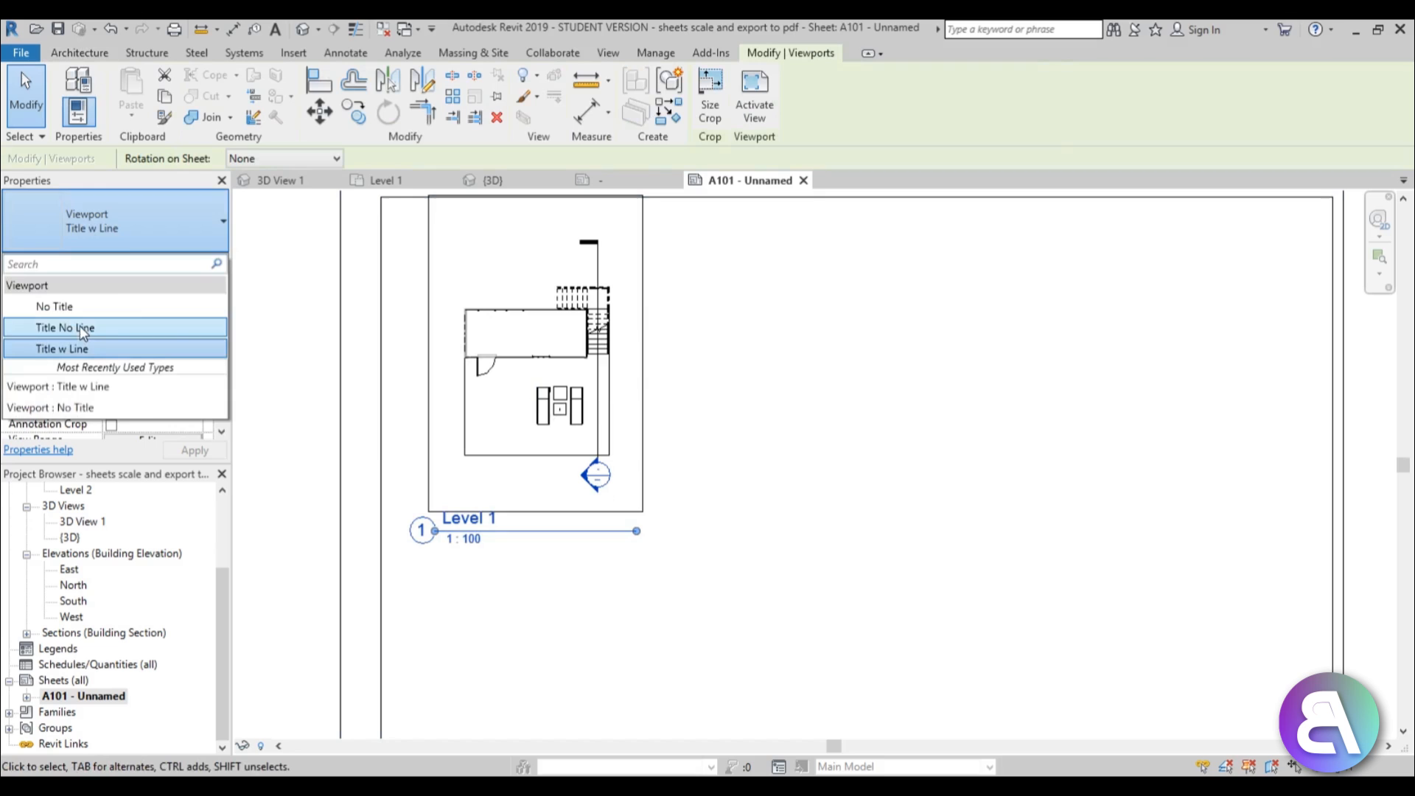
click(79, 326)
click(111, 221)
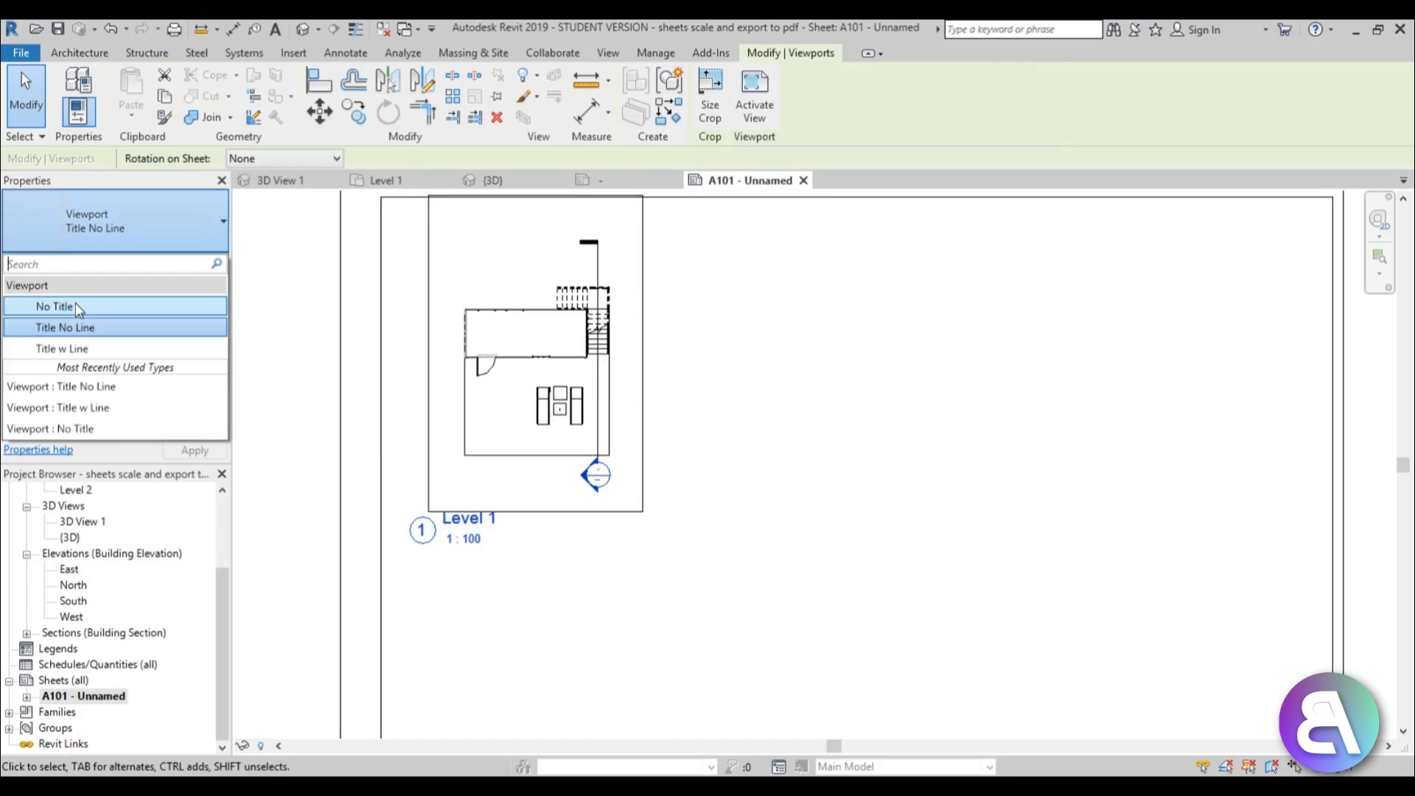
click(66, 304)
Move the Level 1 viewport slightly down from the border's upper edge and set its type to Title w Line.
drag(513, 400, 507, 424)
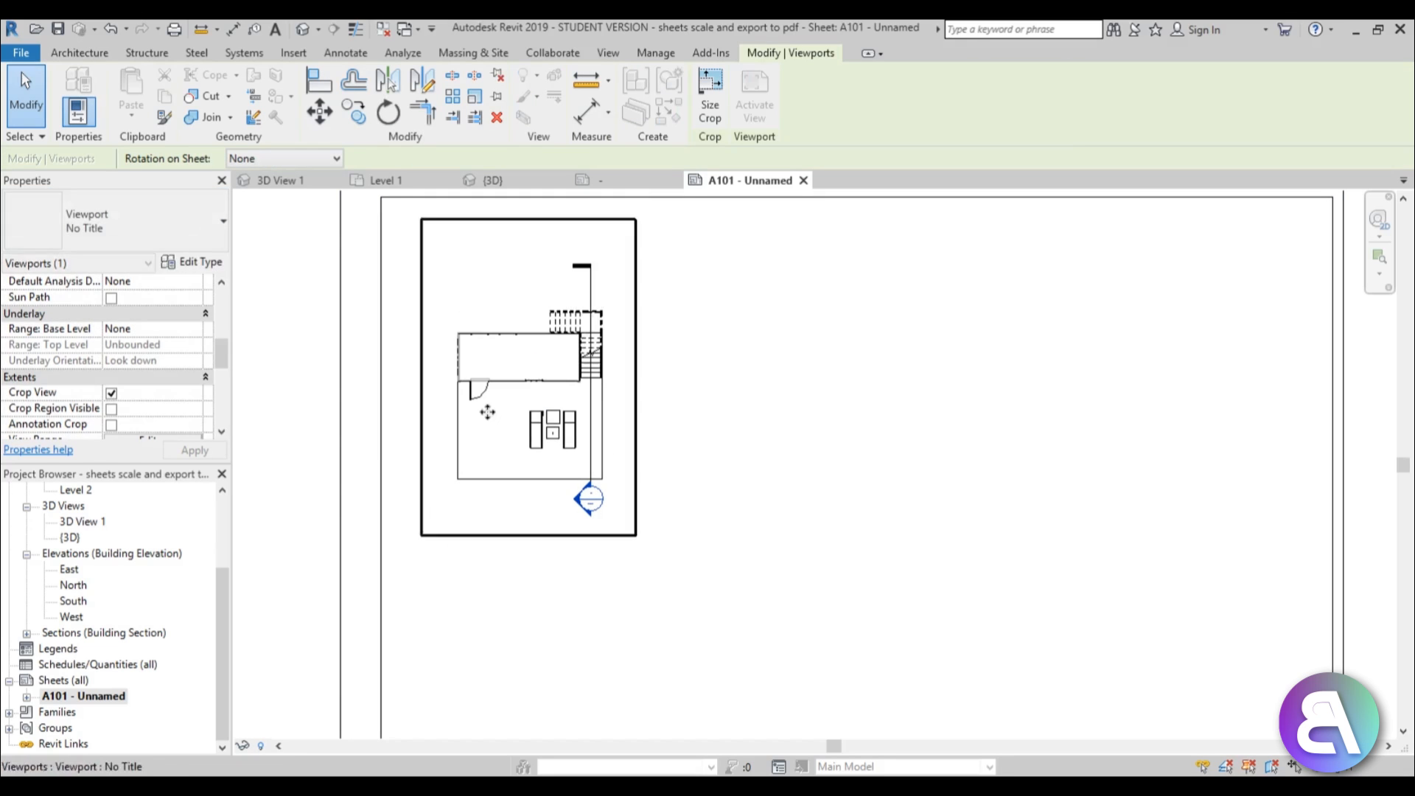
click(152, 237)
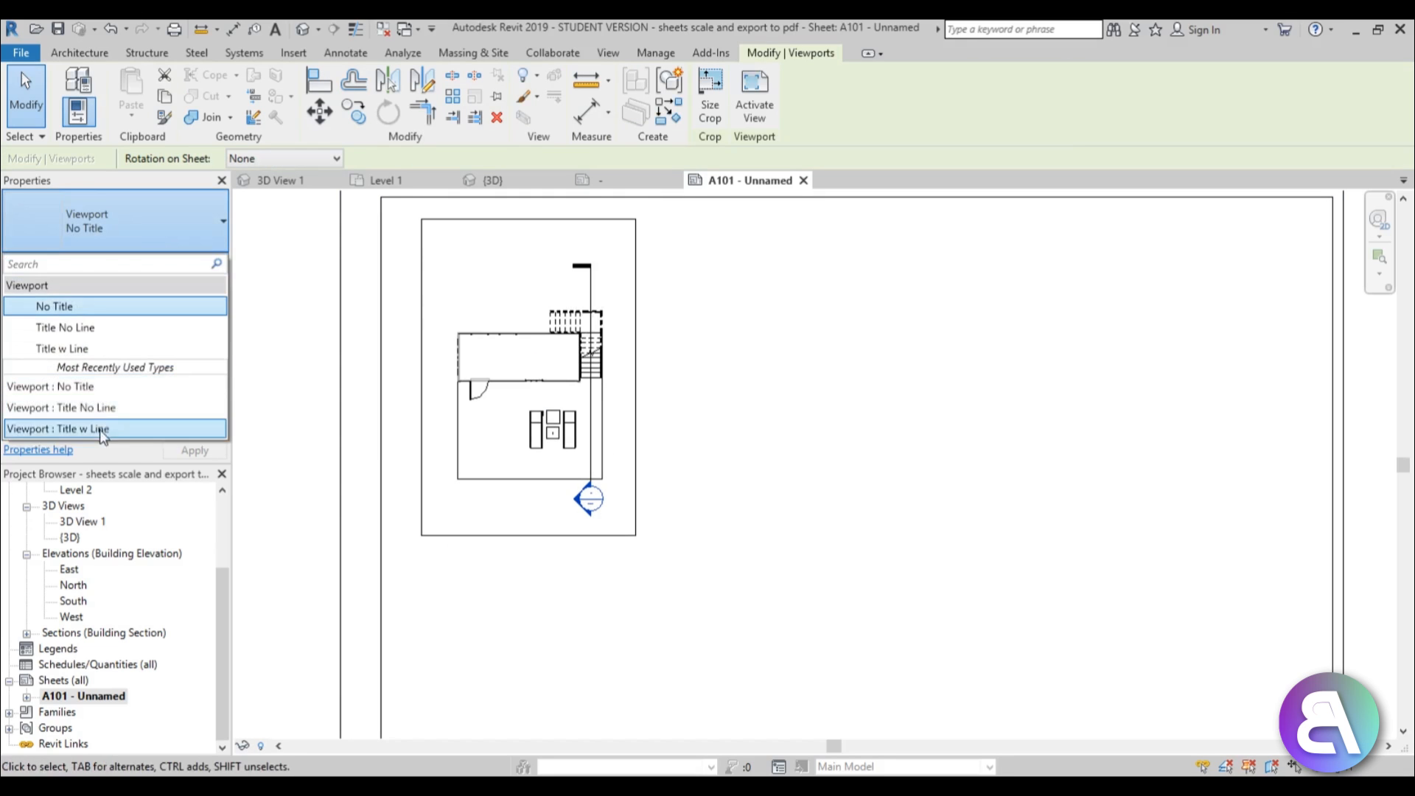
click(81, 356)
key(Escape)
scroll(583, 442, down, 4)
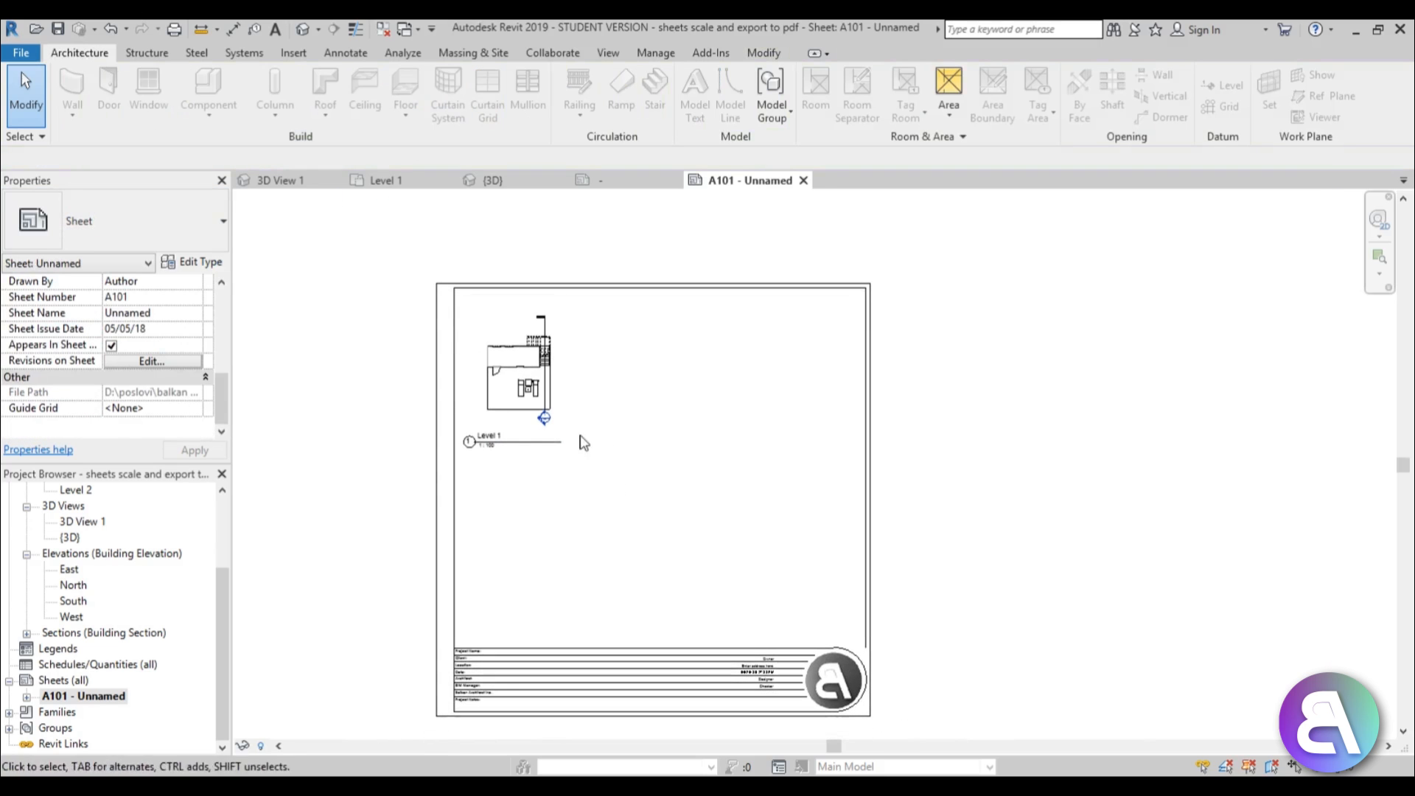
Open Section 1, extend its crop region outward on the umbrella side and raise the lower edge to show less ground.
scroll(512, 428, up, 3)
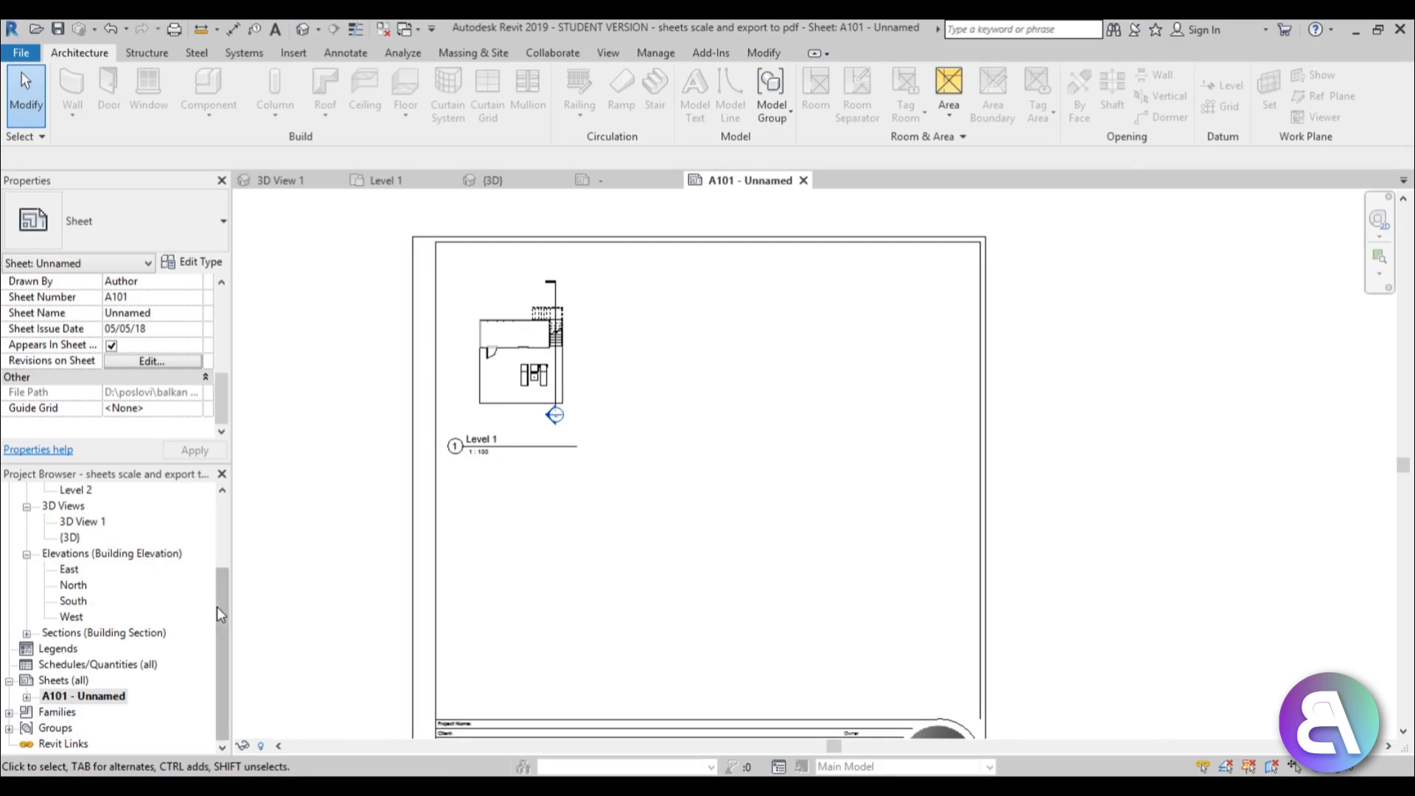
scroll(190, 607, up, 3)
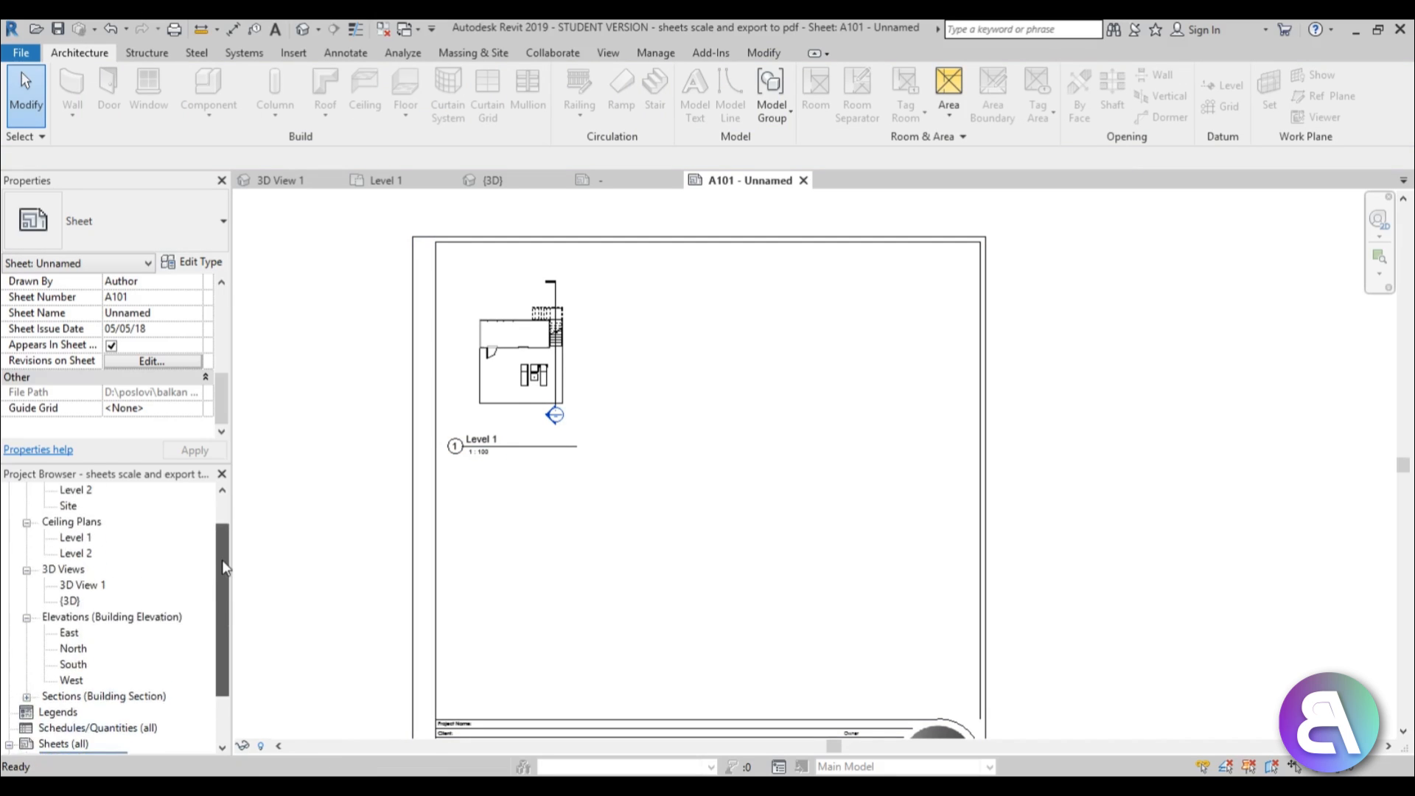
click(26, 697)
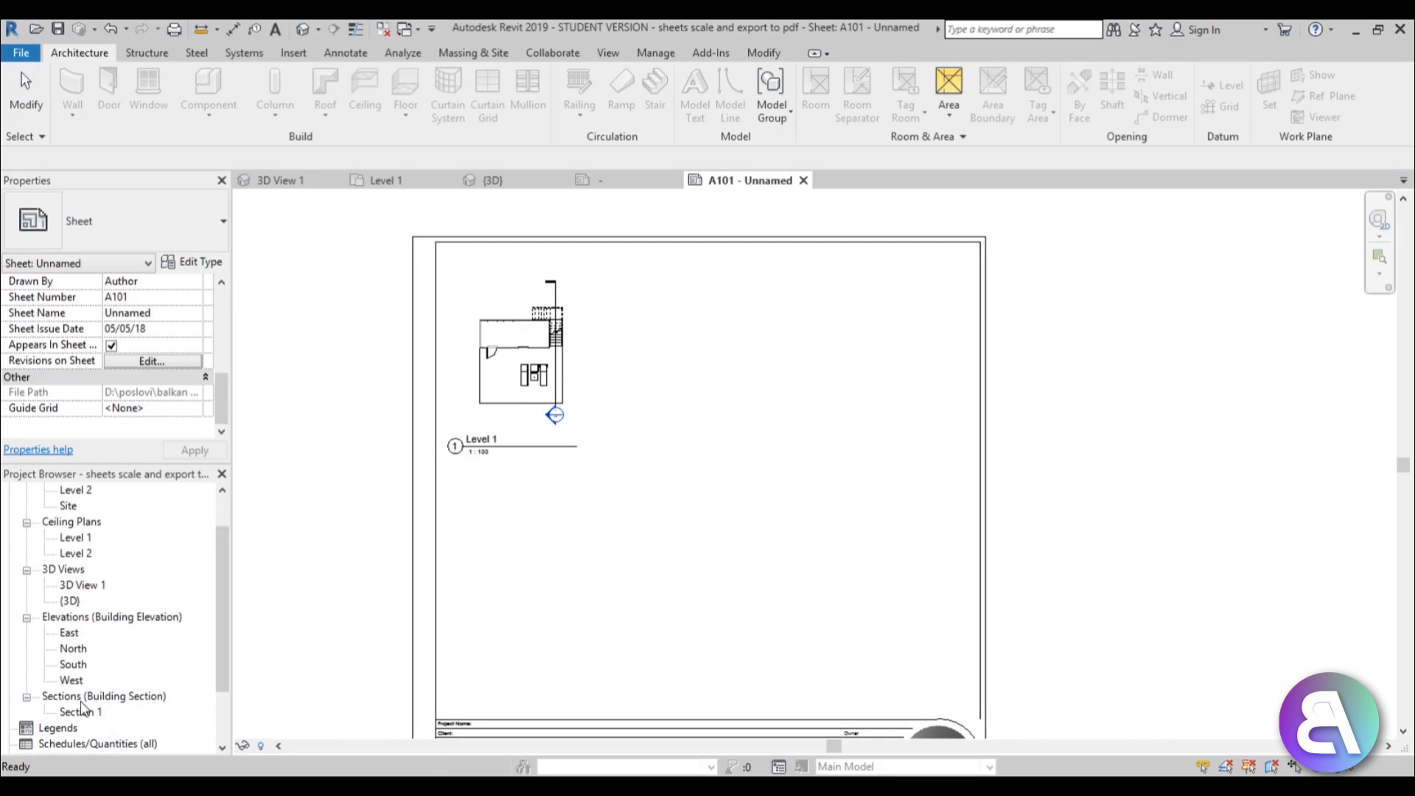
double_click(81, 712)
middle_drag(718, 536, 666, 494)
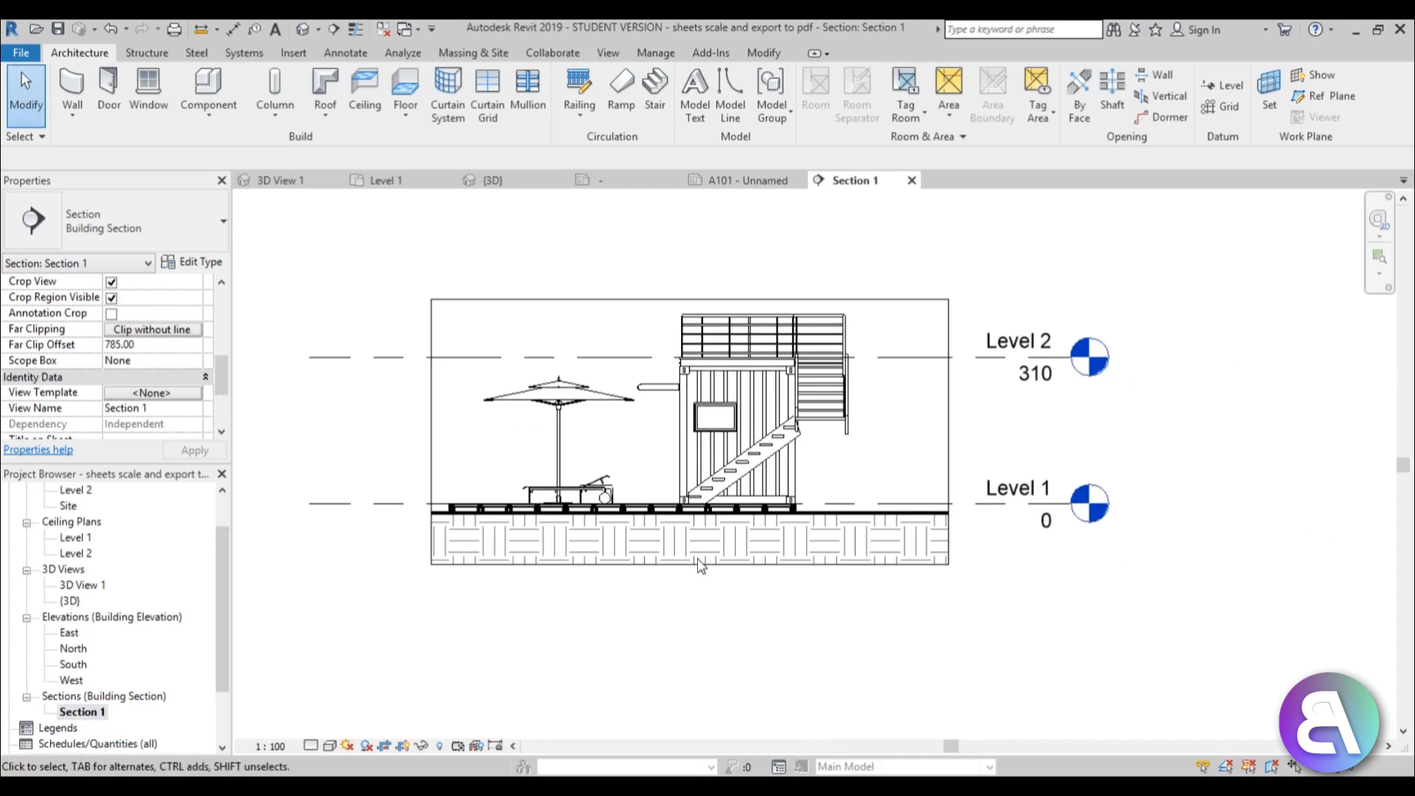
click(693, 564)
drag(431, 431, 384, 432)
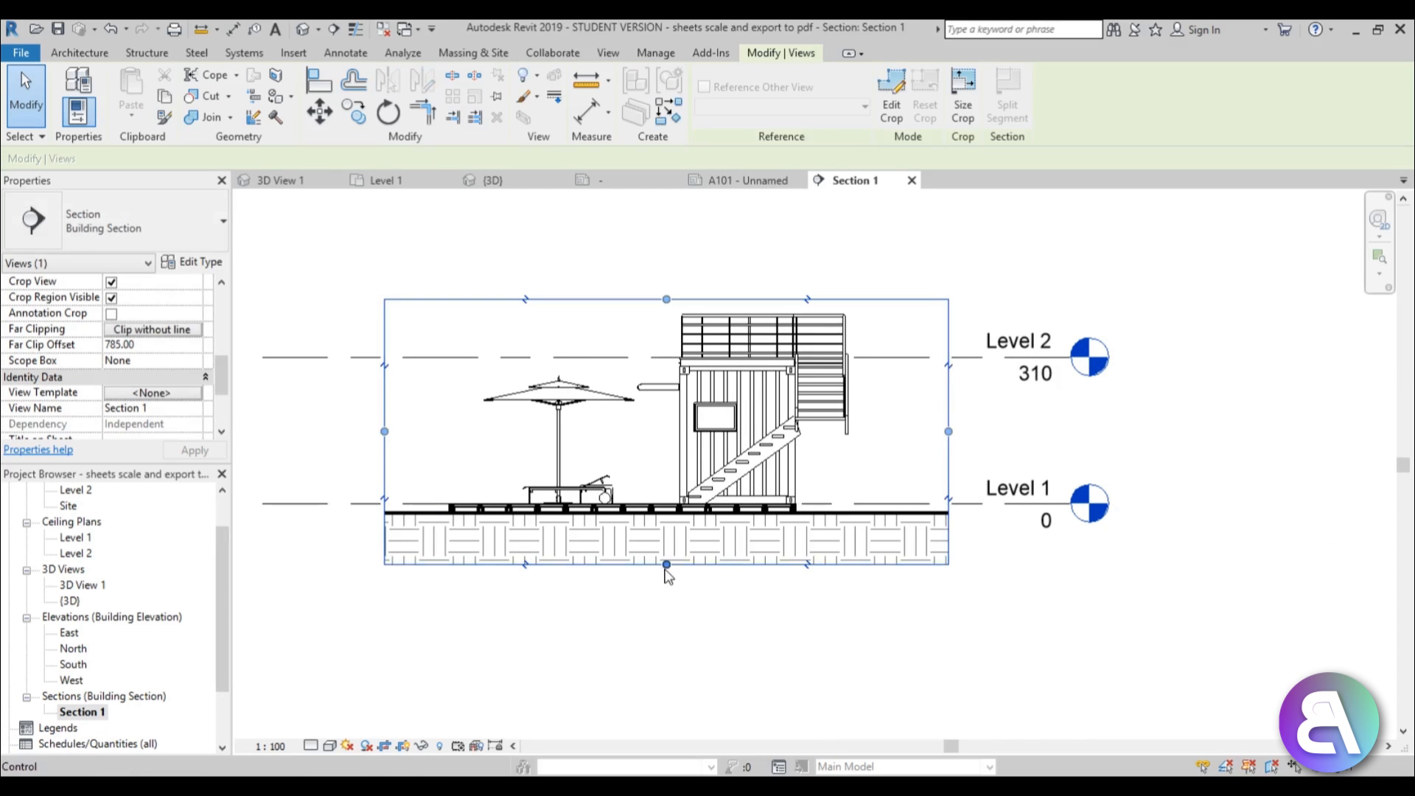
drag(666, 564, 666, 548)
click(483, 628)
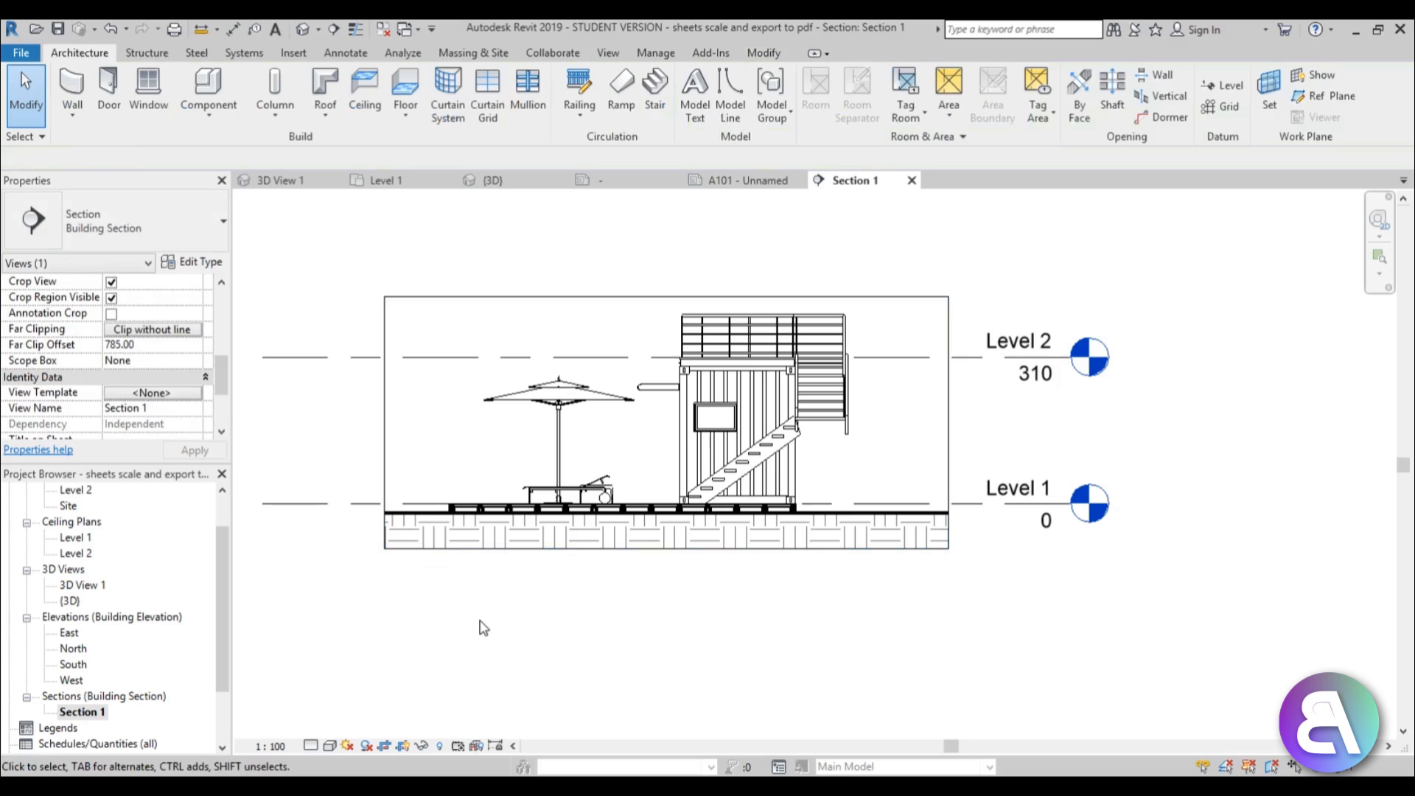
Place Section 1 on sheet A101 to the right of the Level 1 plan.
scroll(111, 663, down, 2)
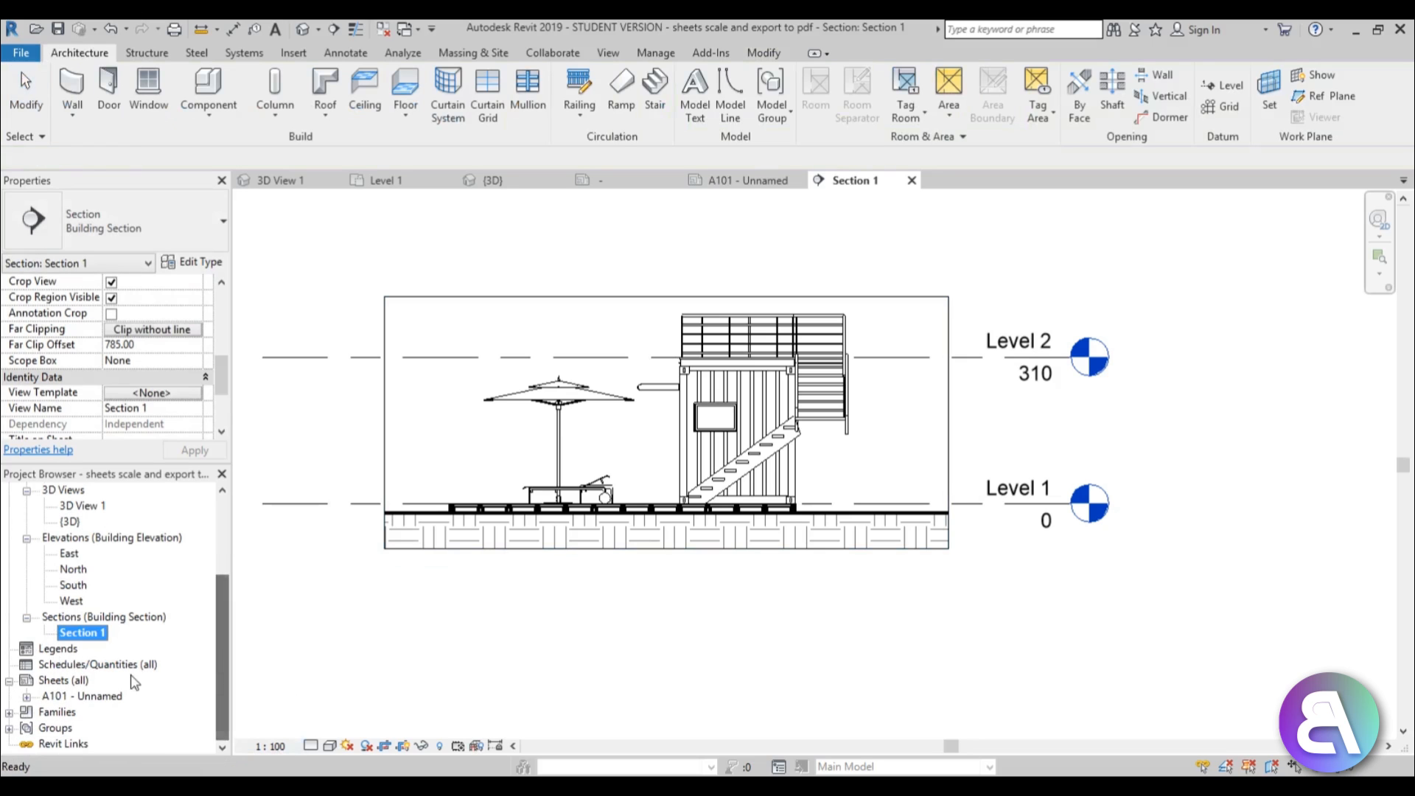
double_click(82, 696)
drag(90, 640, 612, 521)
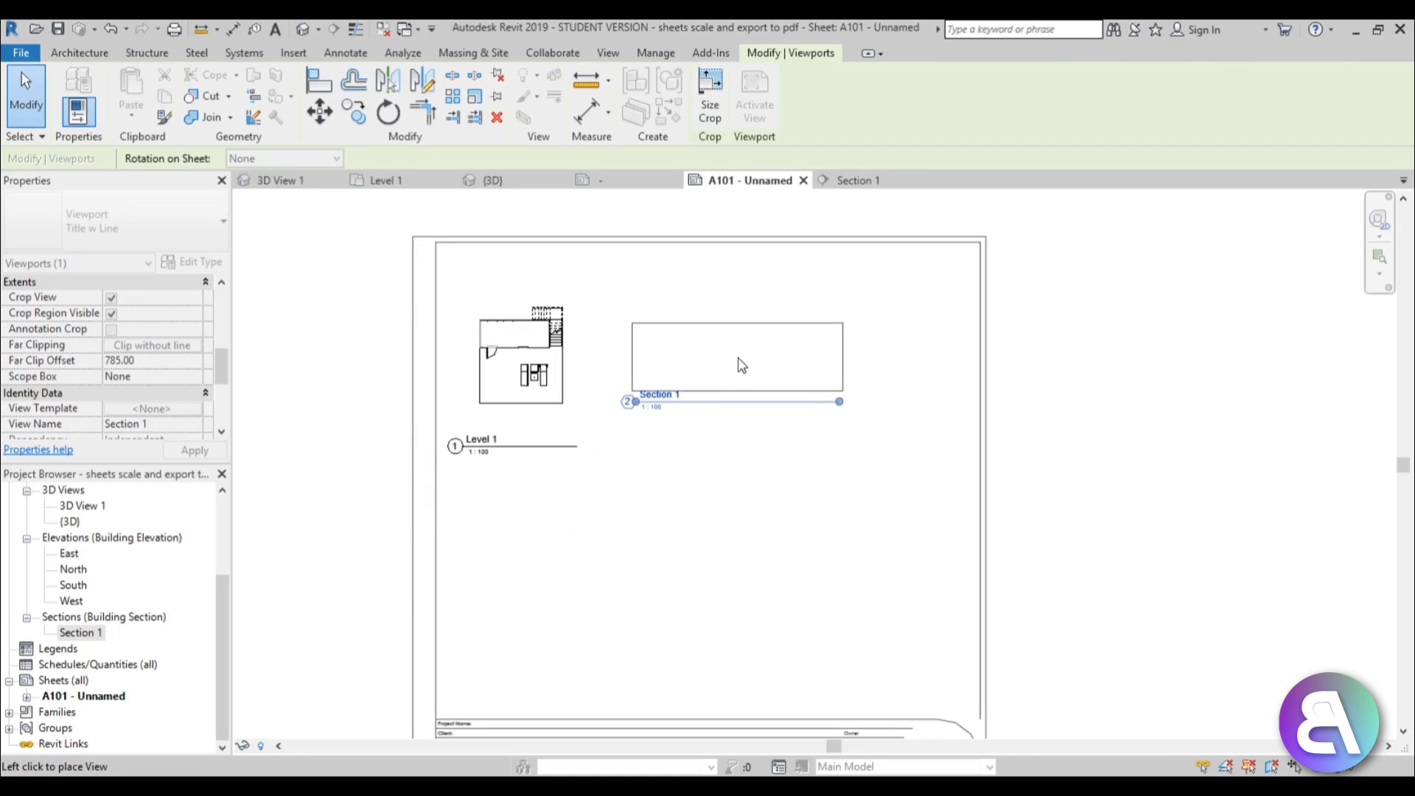
click(786, 370)
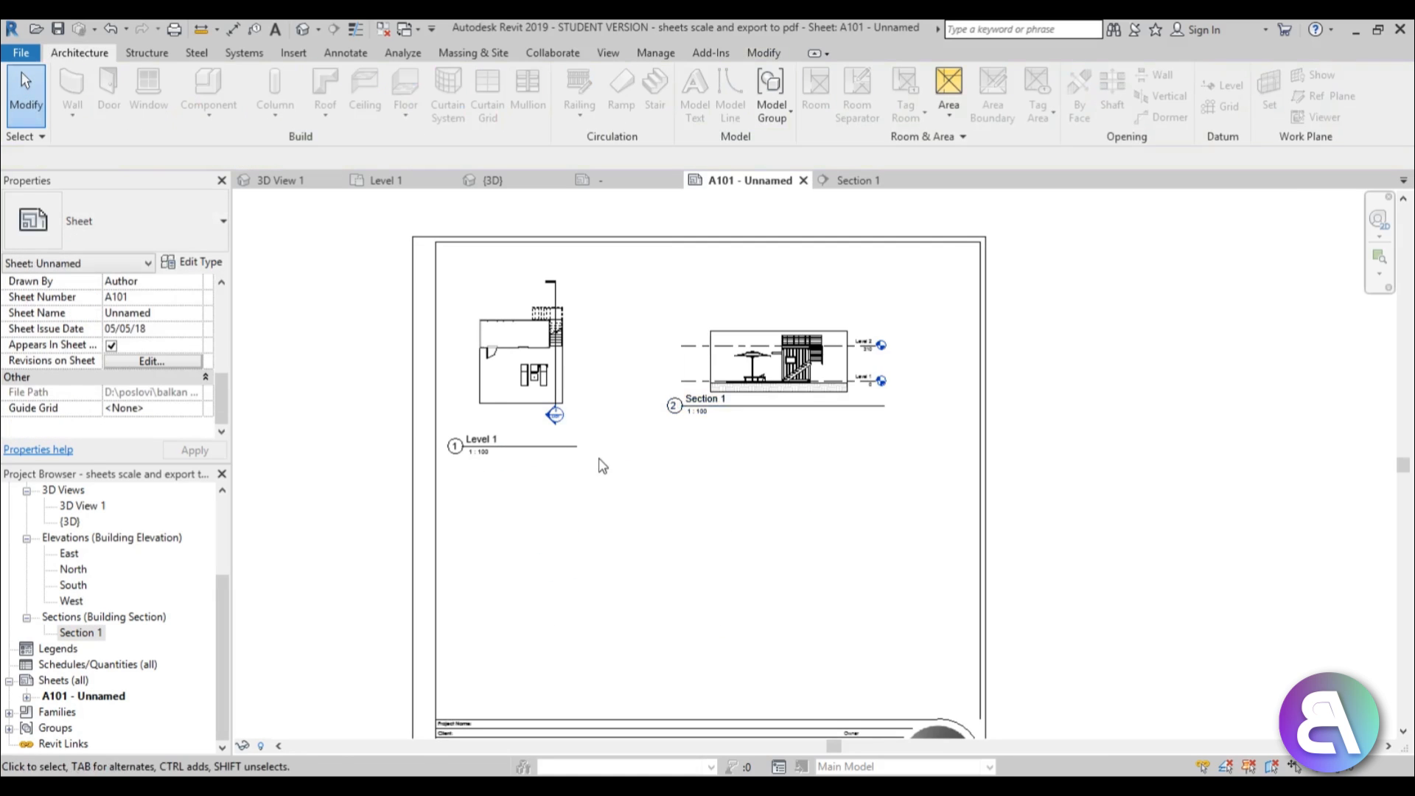
scroll(627, 465, up, 2)
scroll(627, 466, down, 3)
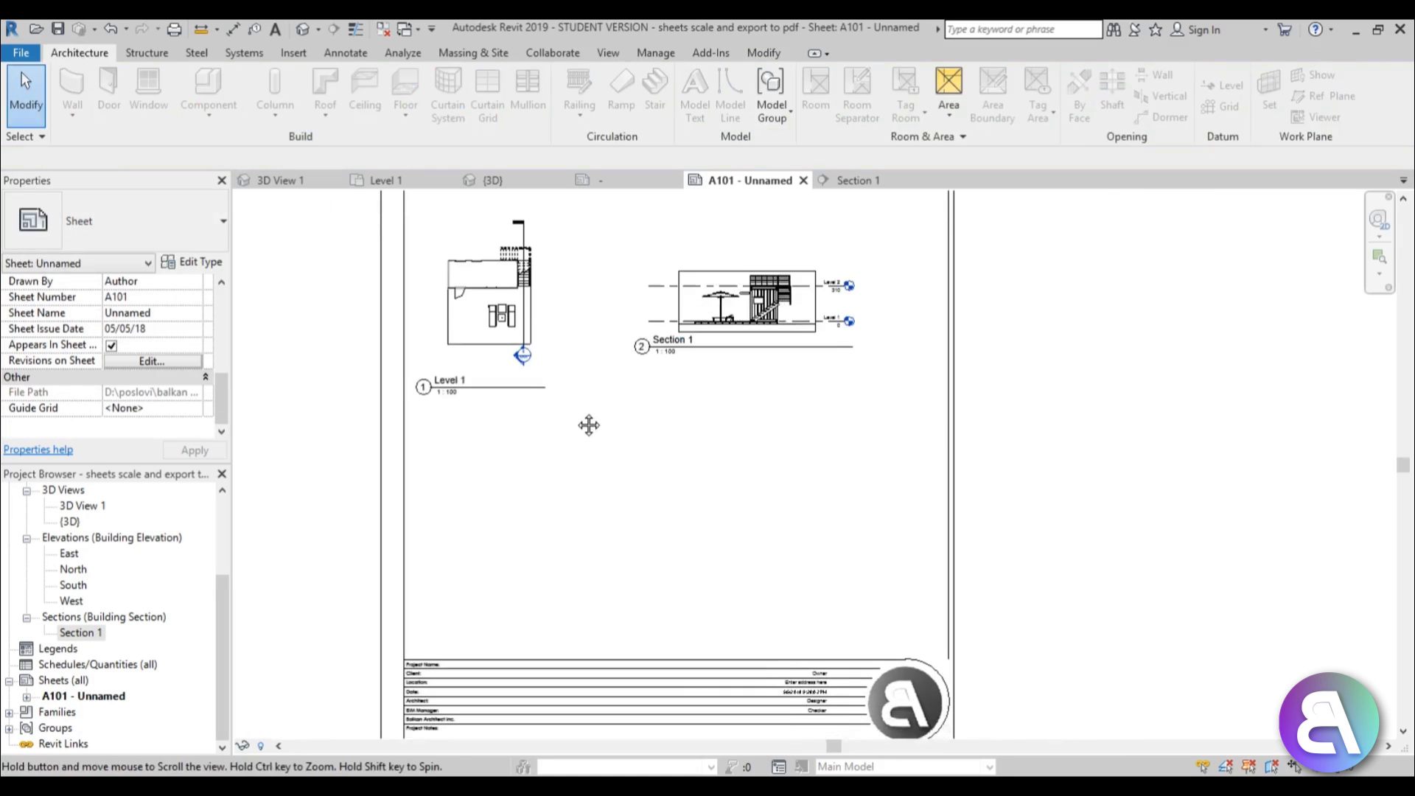
Place 3D View 1 on sheet A101 below Section 1, just above the title block.
click(77, 632)
scroll(111, 590, up, 1)
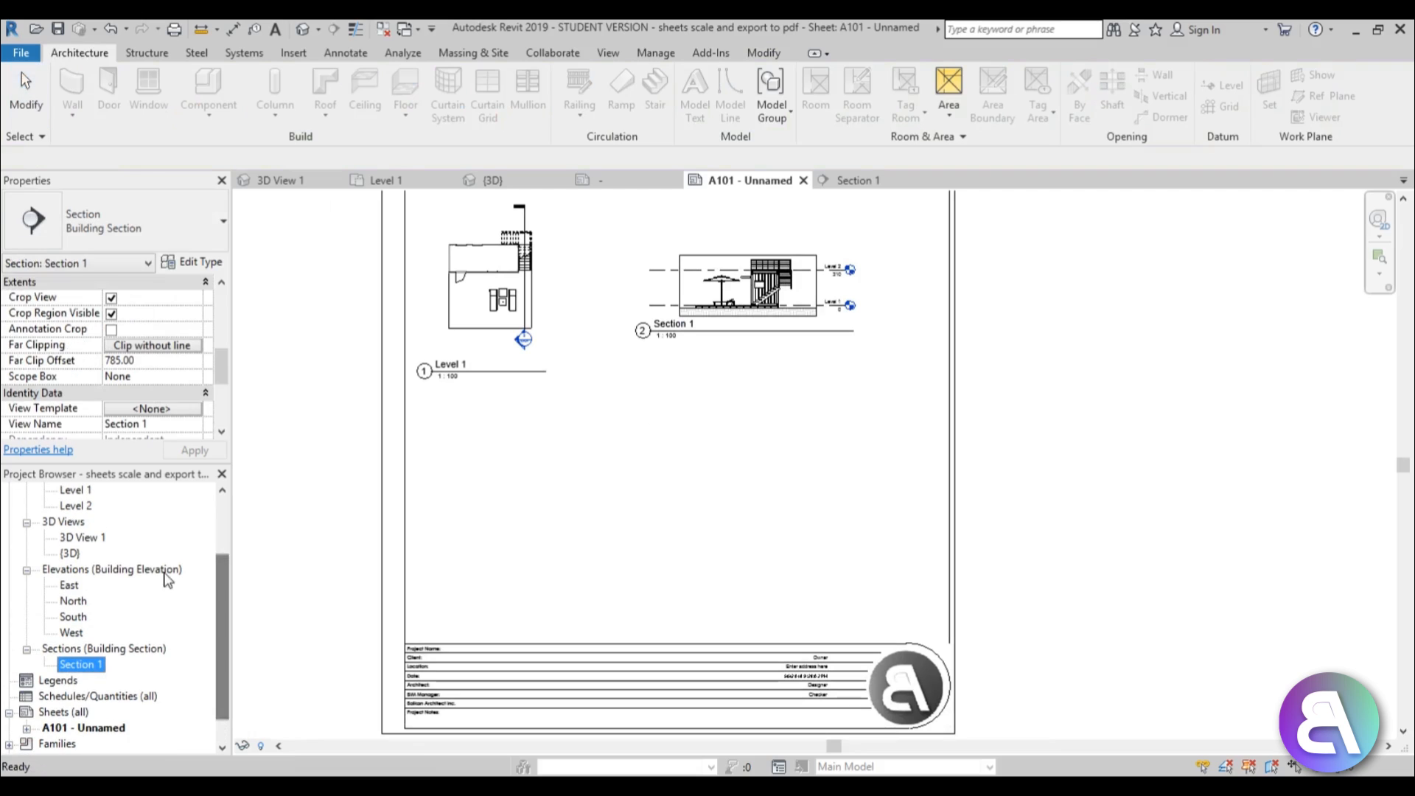
click(83, 538)
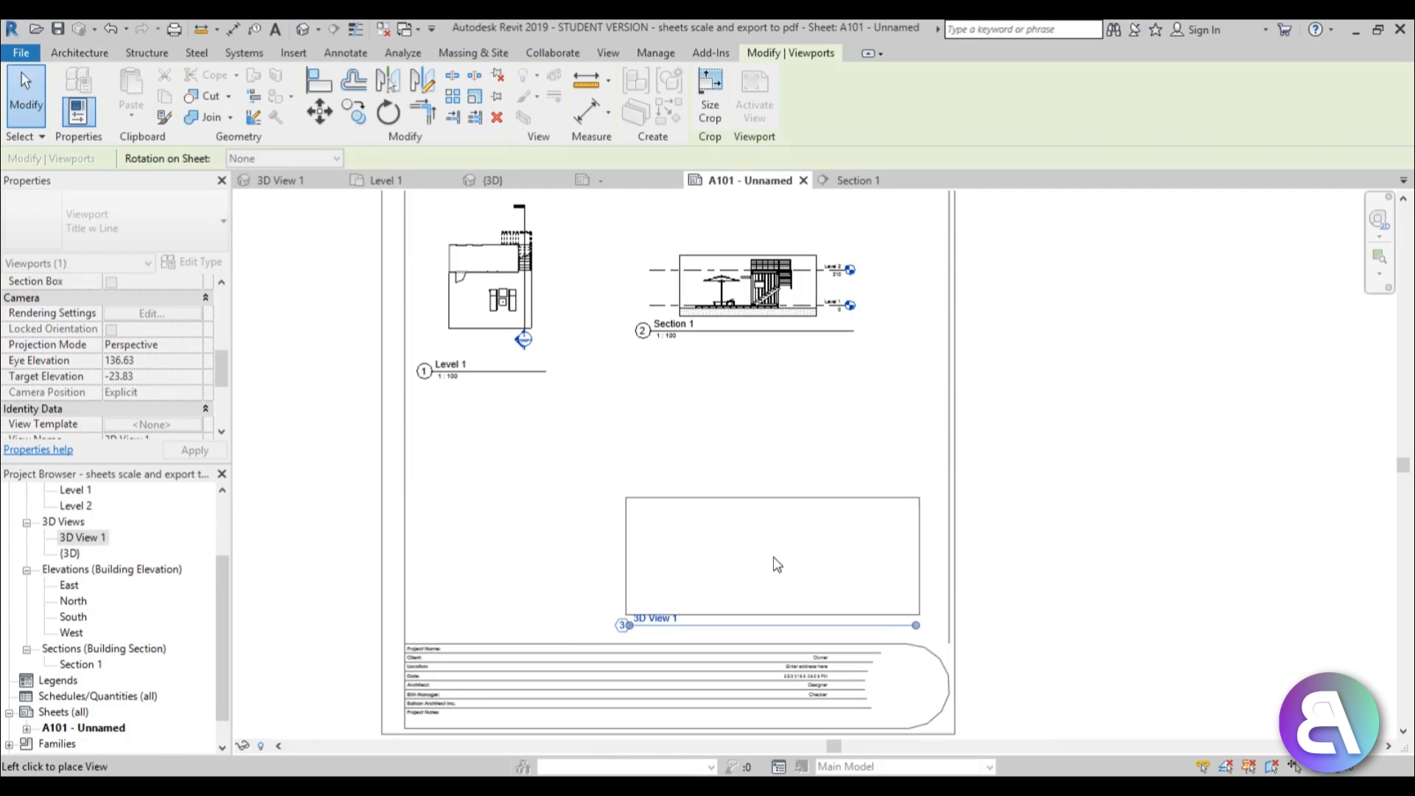
click(775, 562)
key(Escape)
scroll(872, 612, up, 3)
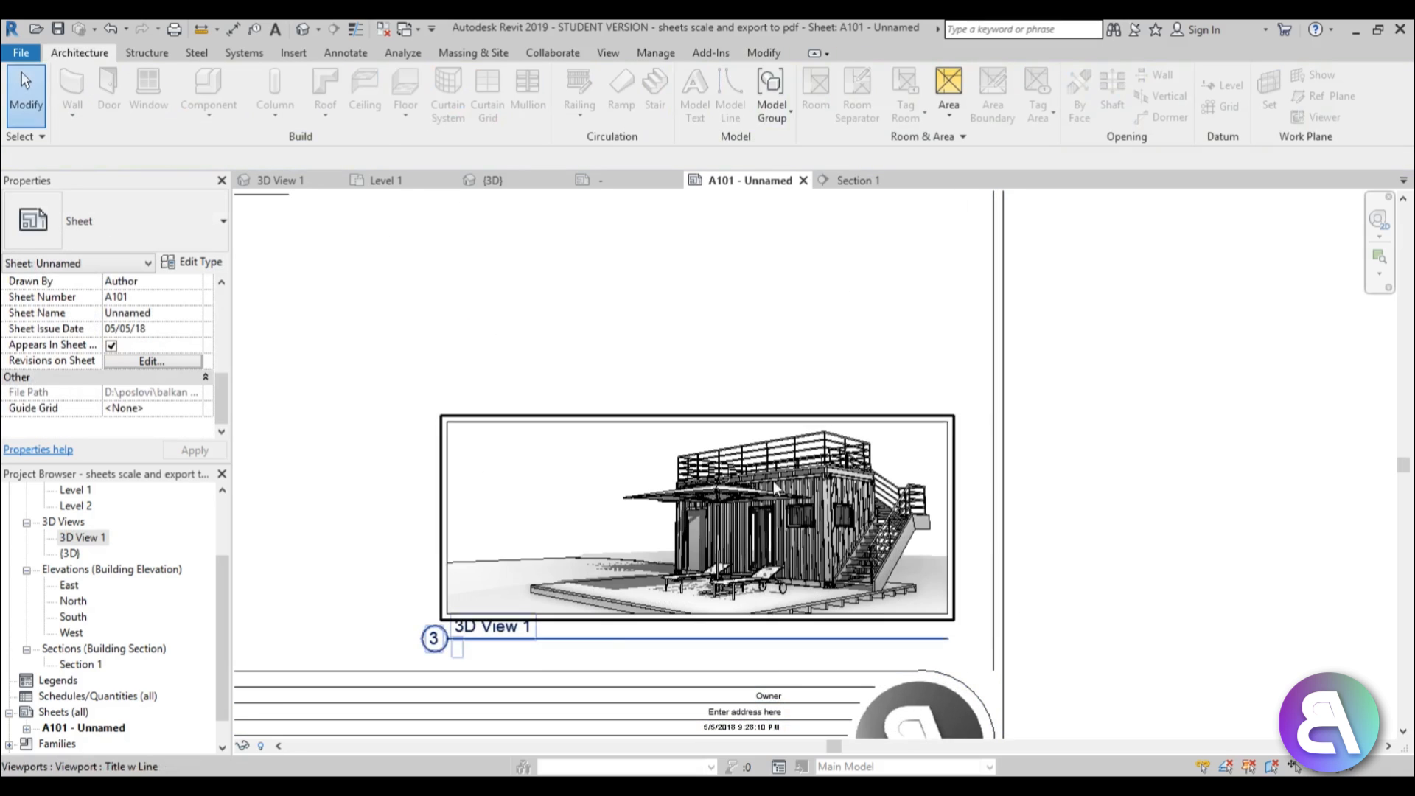
scroll(772, 480, down, 3)
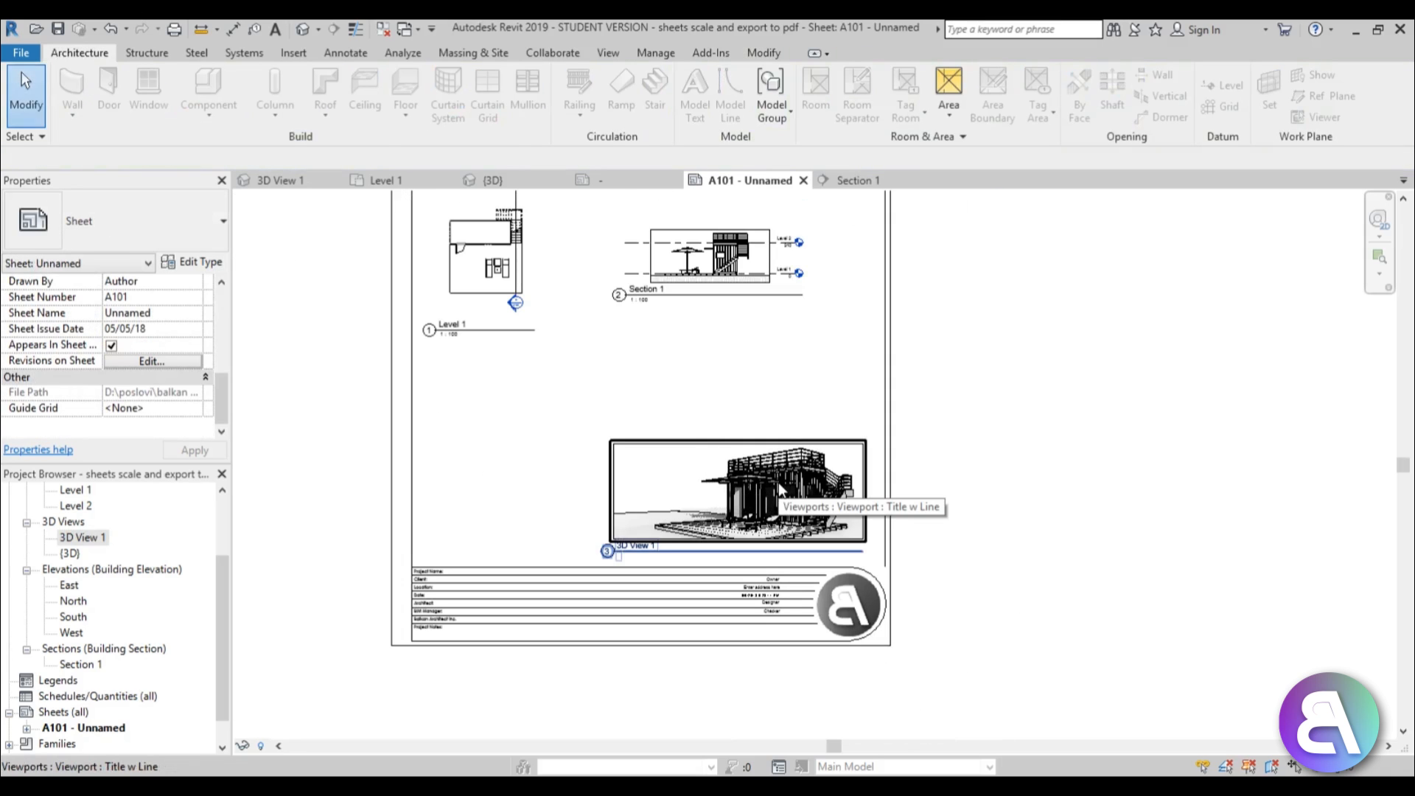
Open 3D View 1 and the default {3D} view to compare which view scale options each one offers.
drag(221, 637, 222, 620)
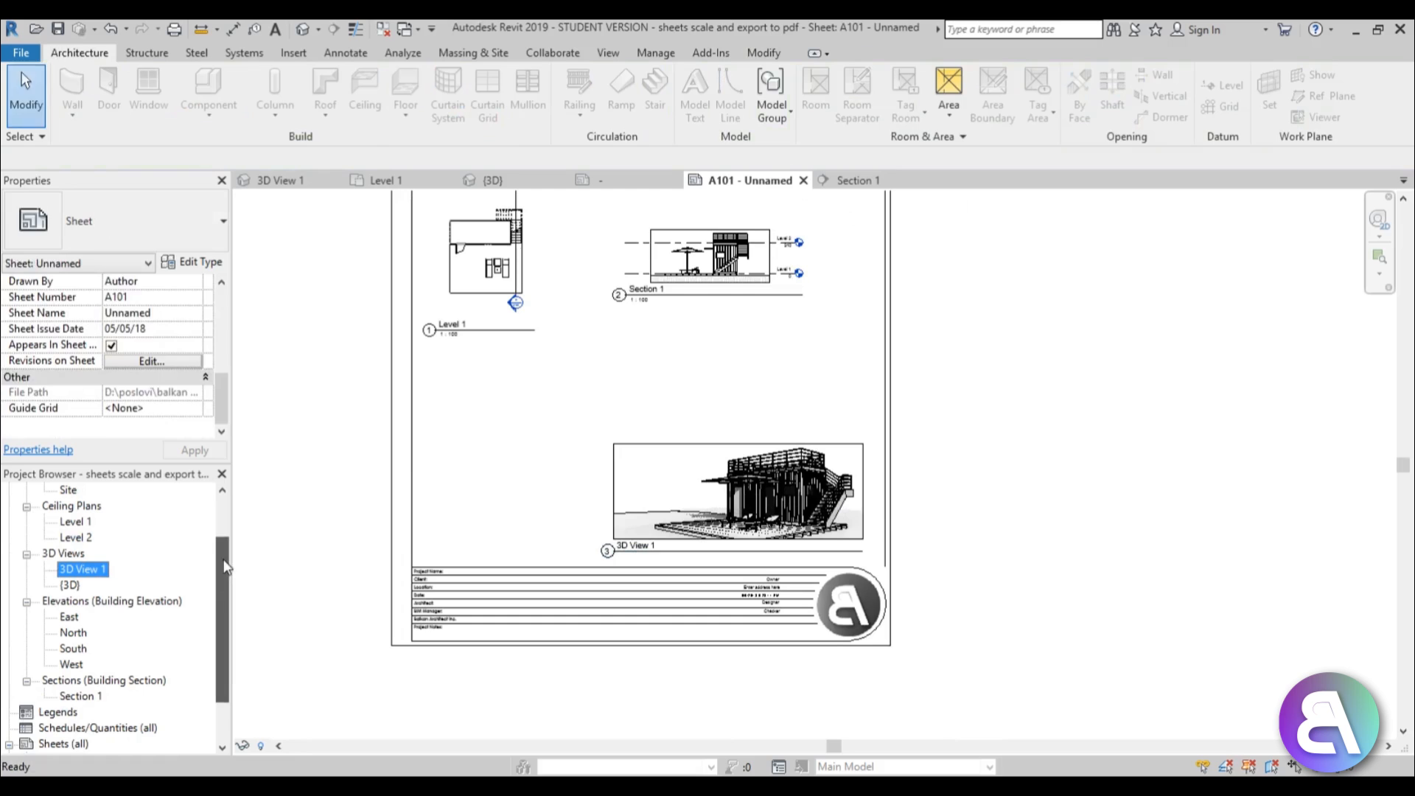
click(83, 568)
double_click(82, 569)
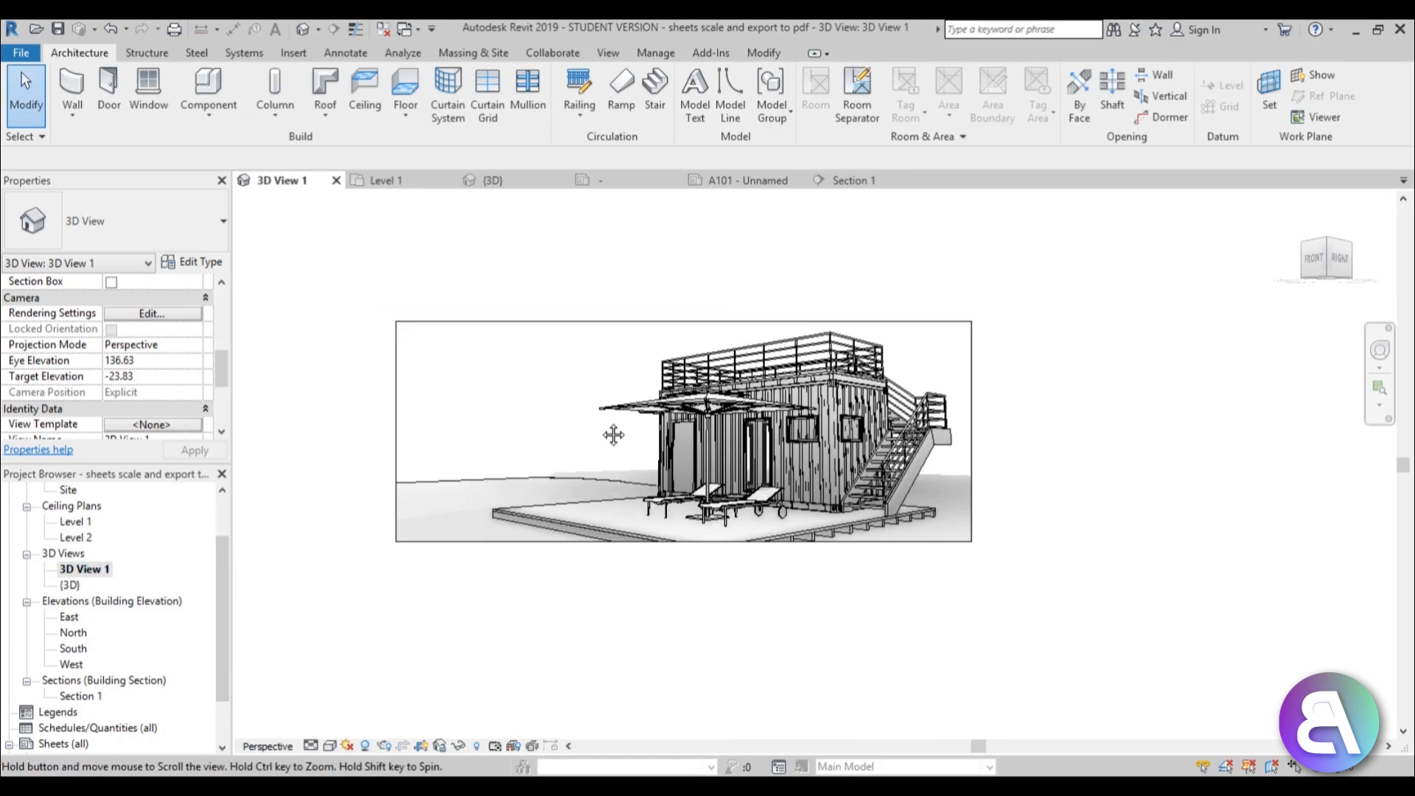
double_click(70, 586)
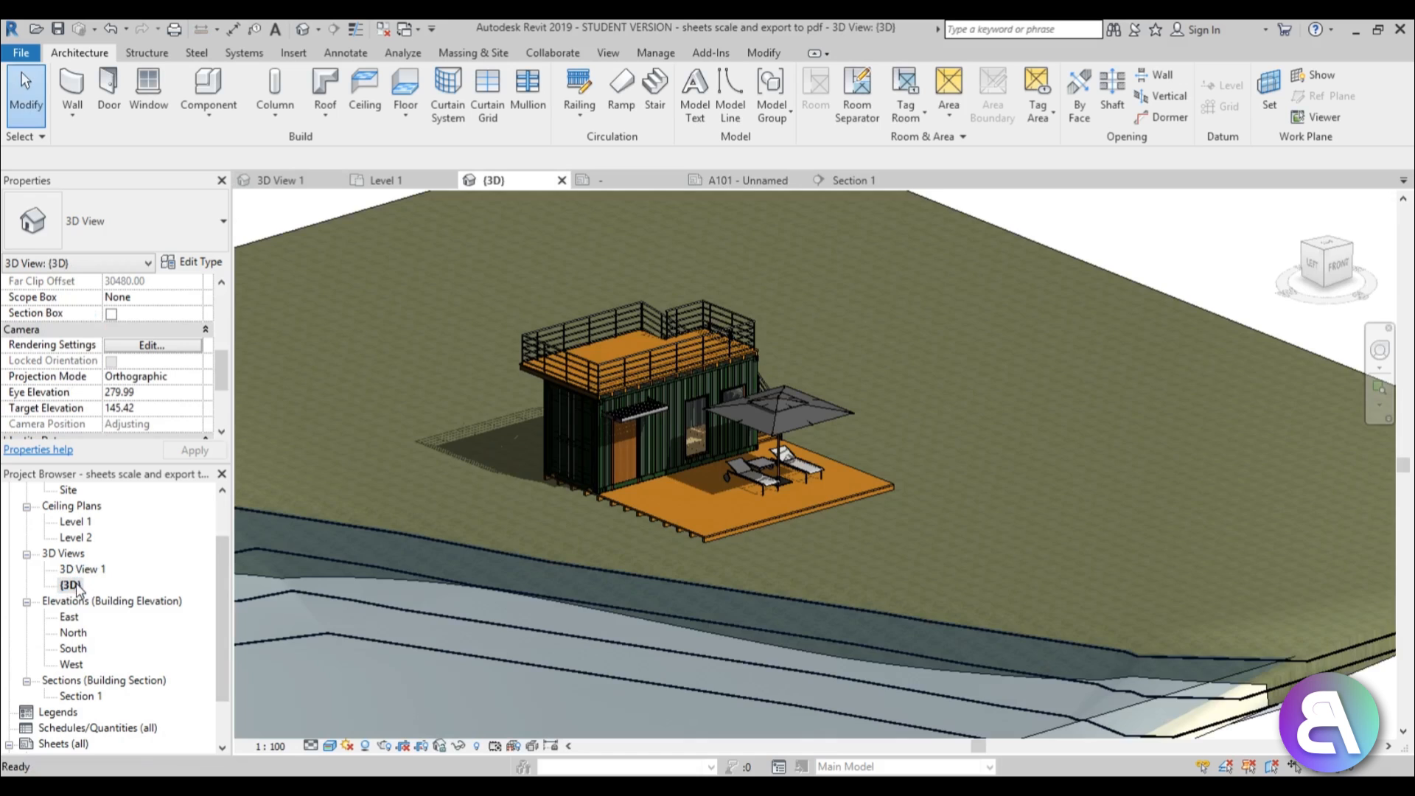
click(275, 747)
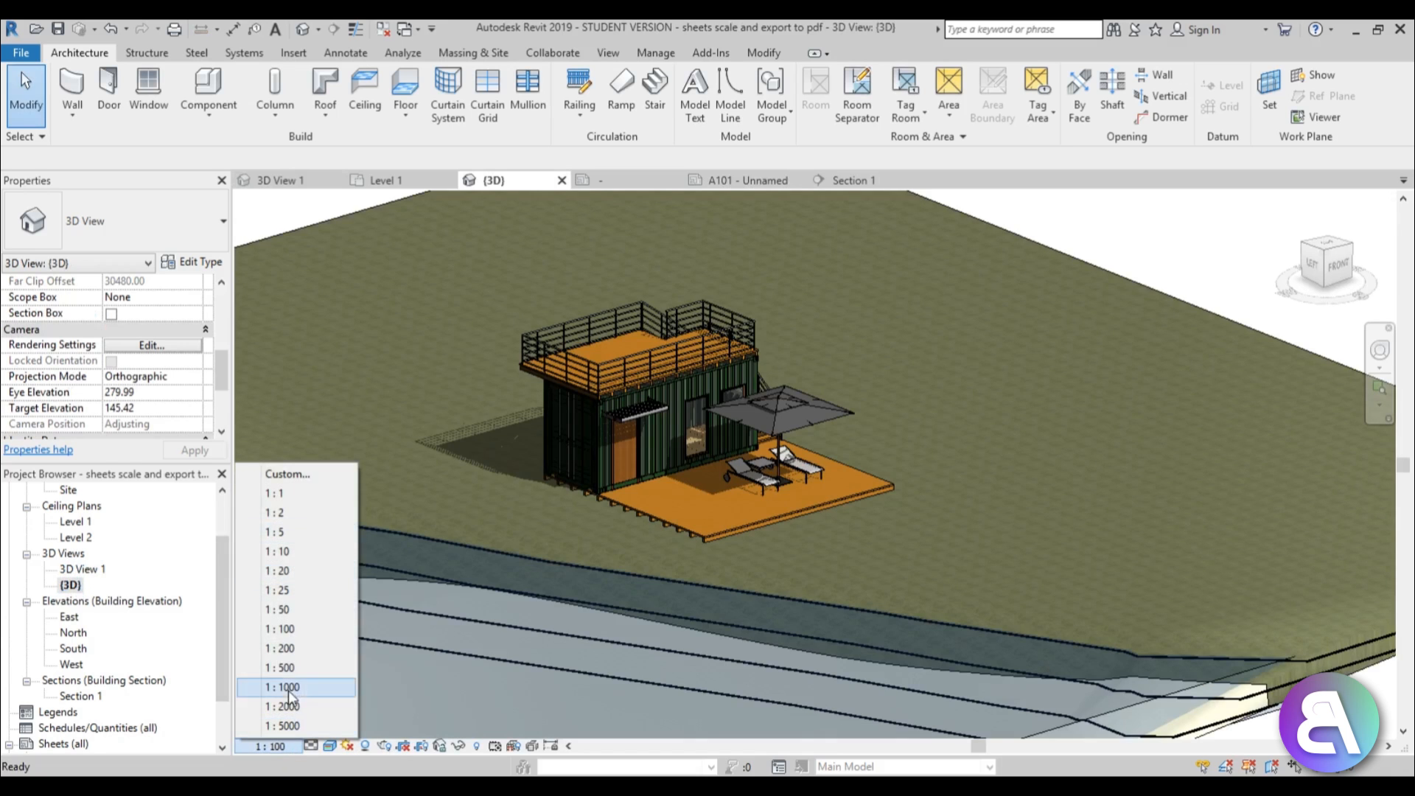
Resize the crop region of 3D View 1 to a width of 300 mm using Scale with locked proportions.
double_click(116, 576)
scroll(683, 319, up, 3)
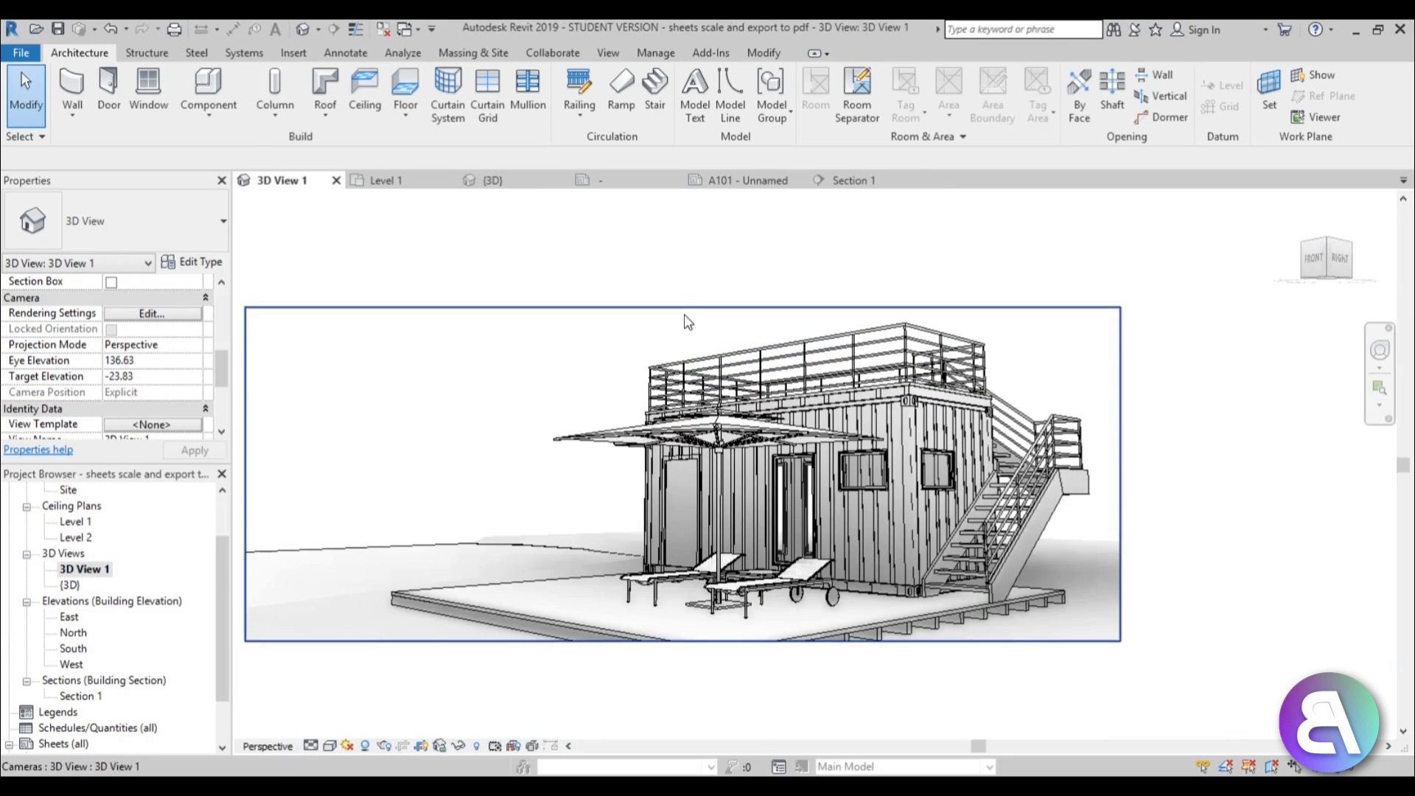
click(683, 304)
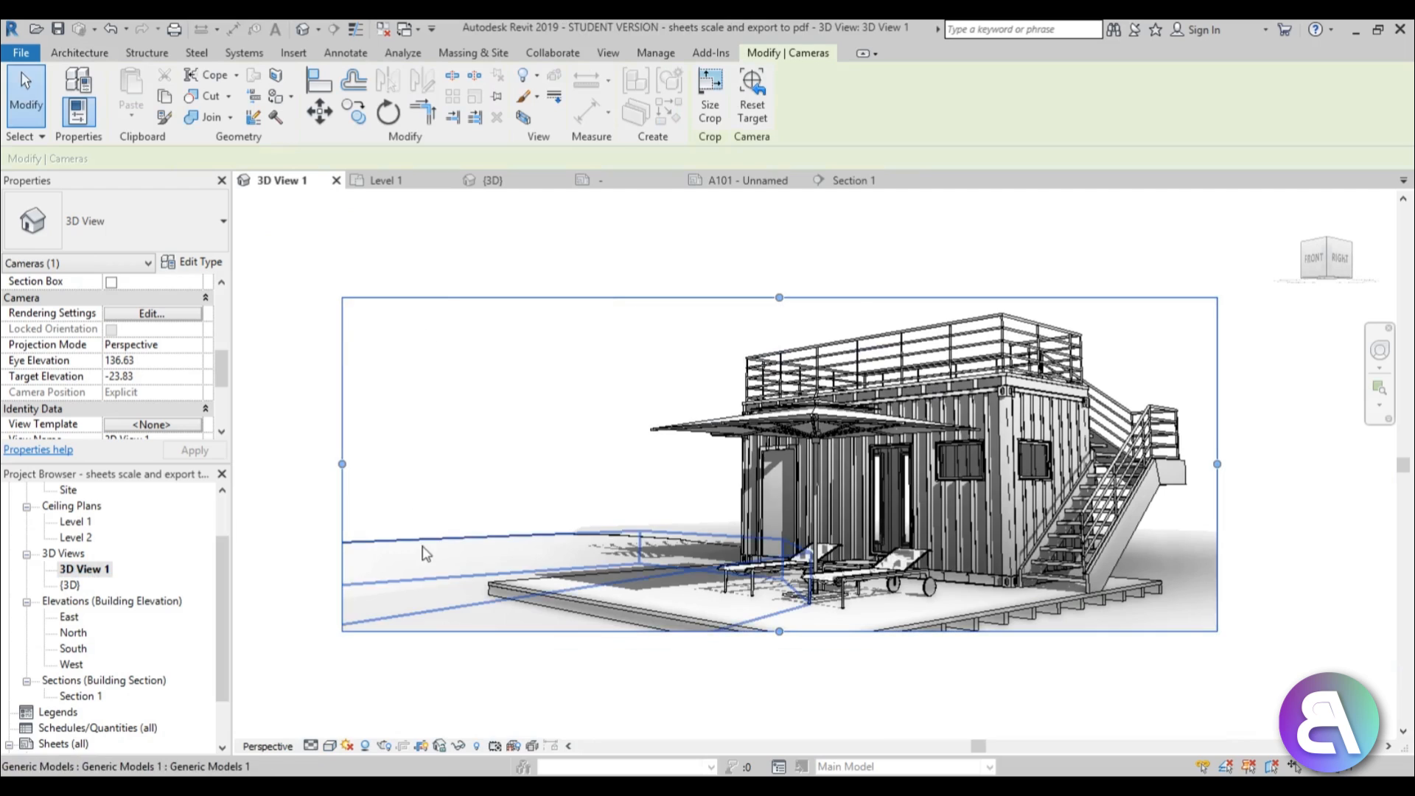
click(709, 110)
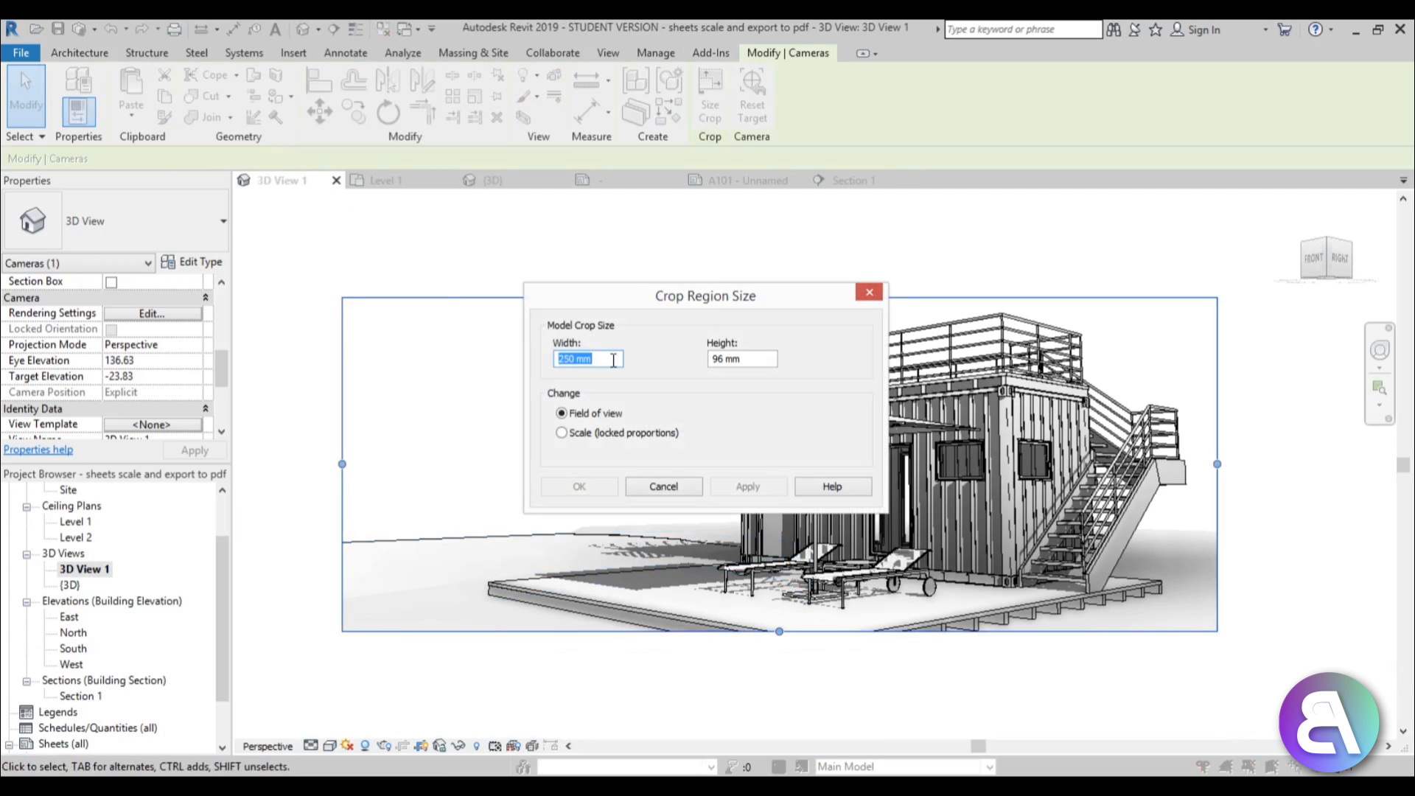
click(562, 433)
drag(619, 361, 515, 365)
text(300)
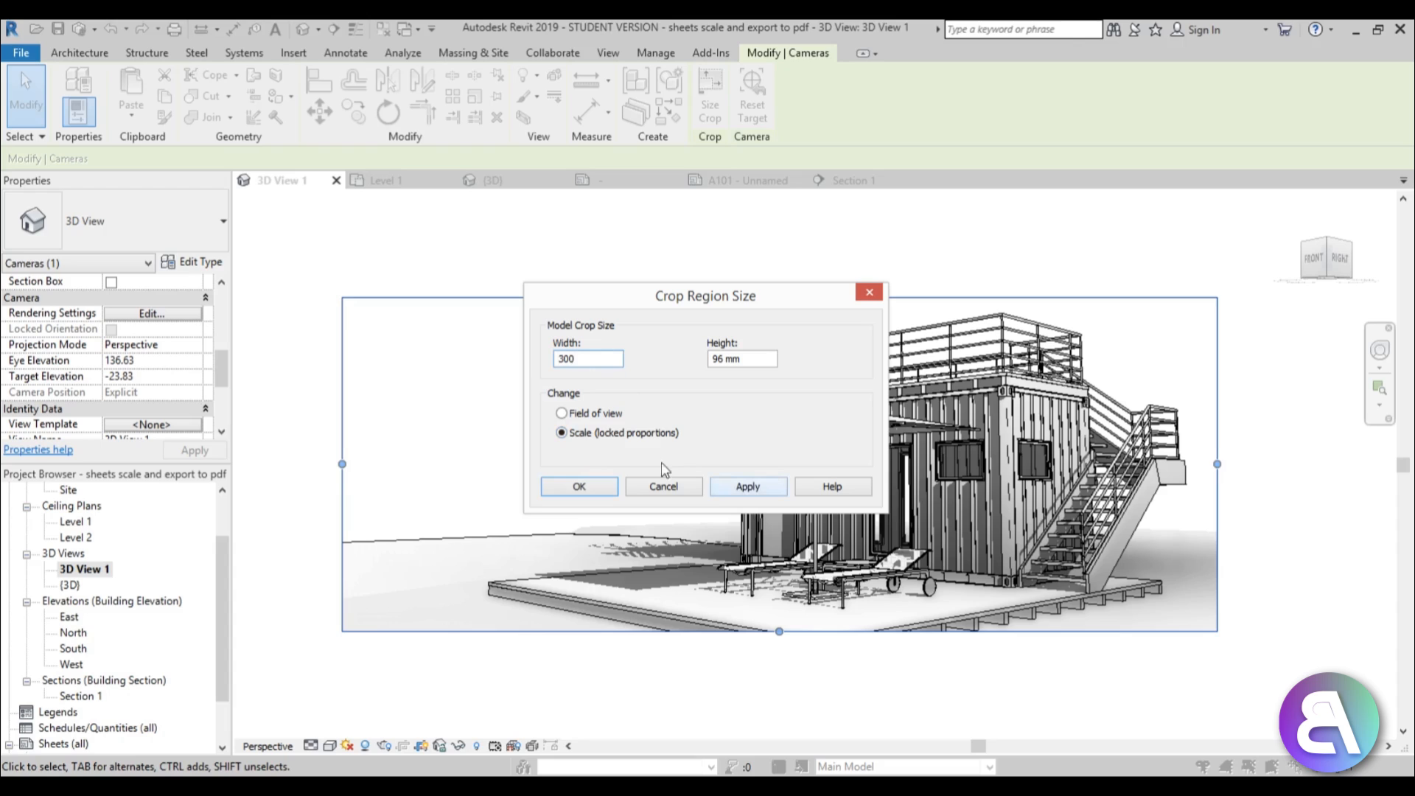
click(762, 490)
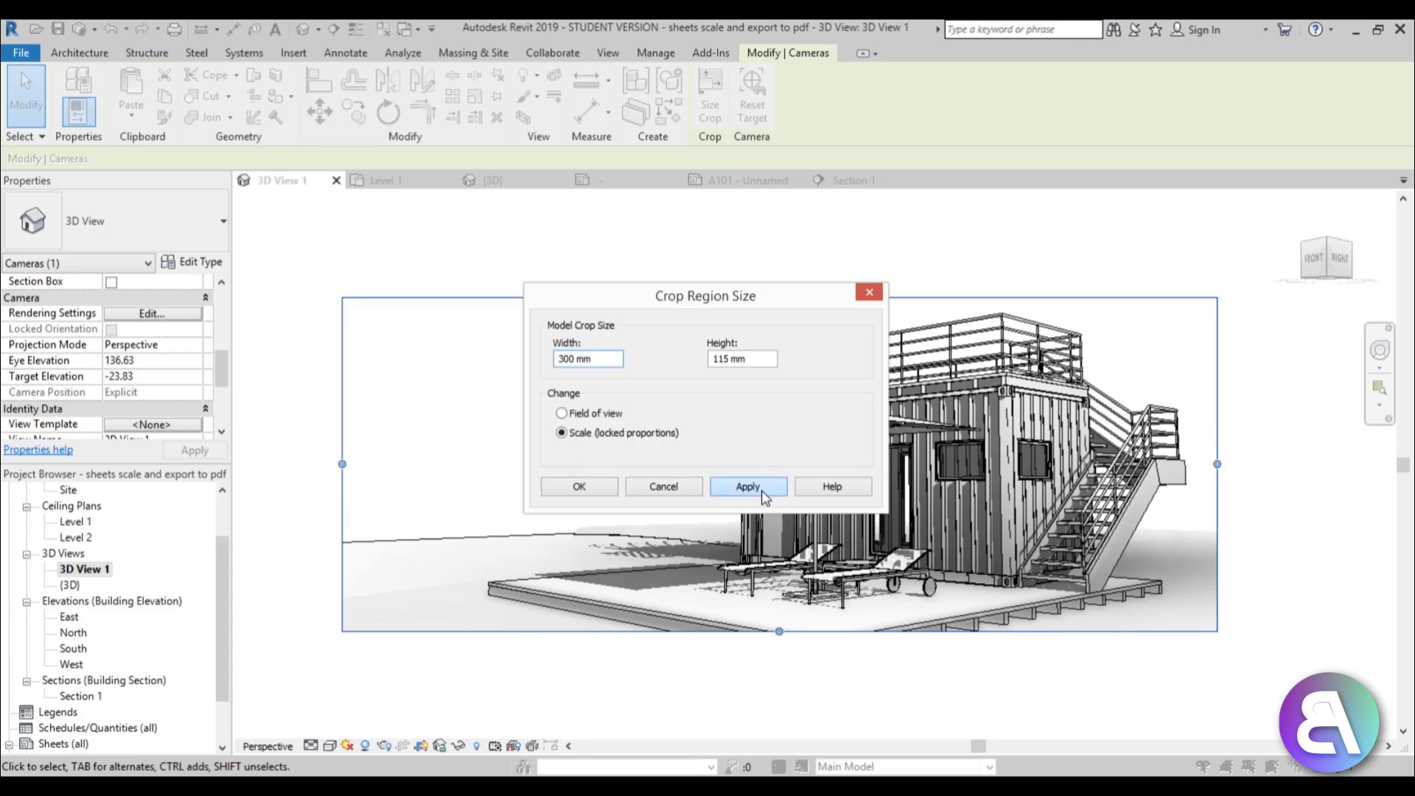
click(593, 487)
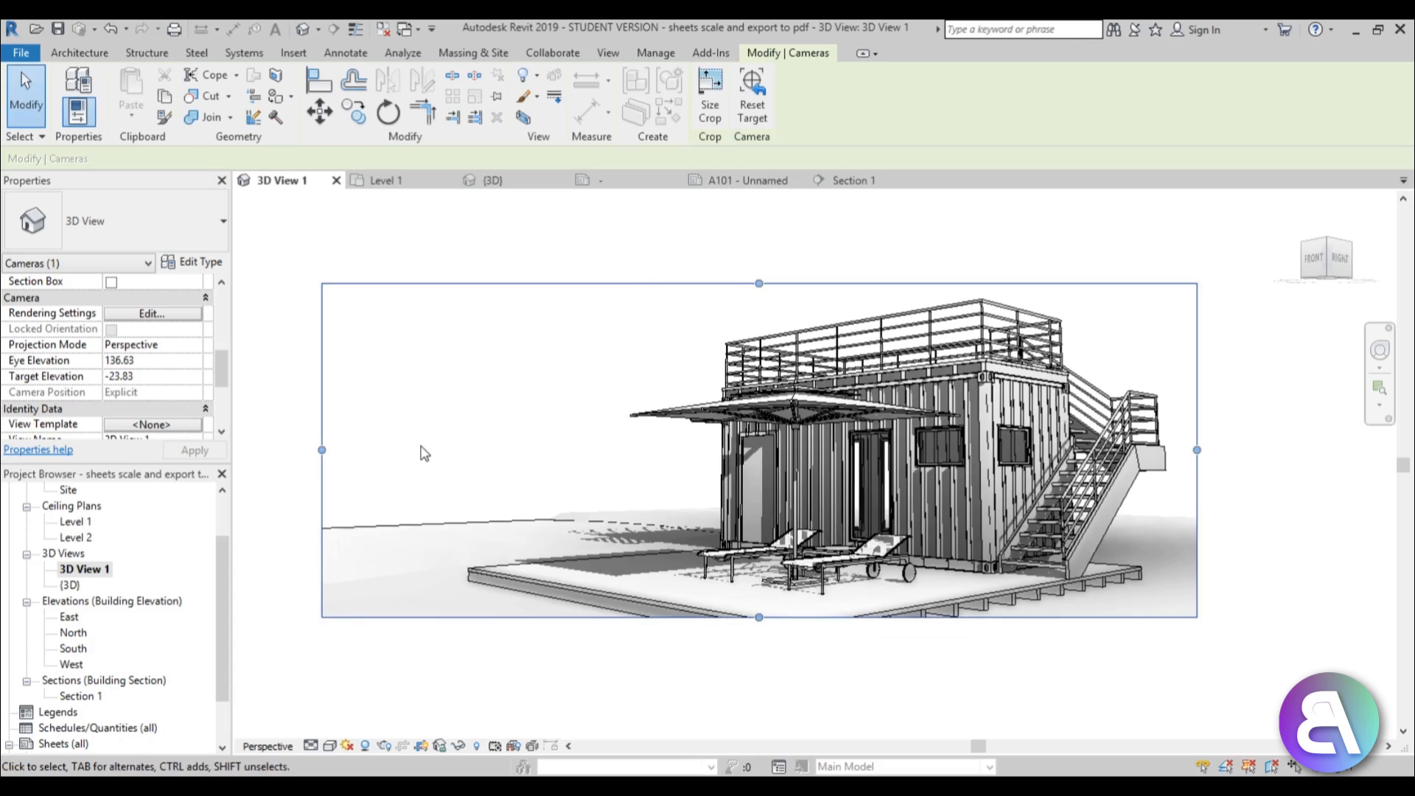
Hide the crop region boundary of 3D View 1.
click(302, 490)
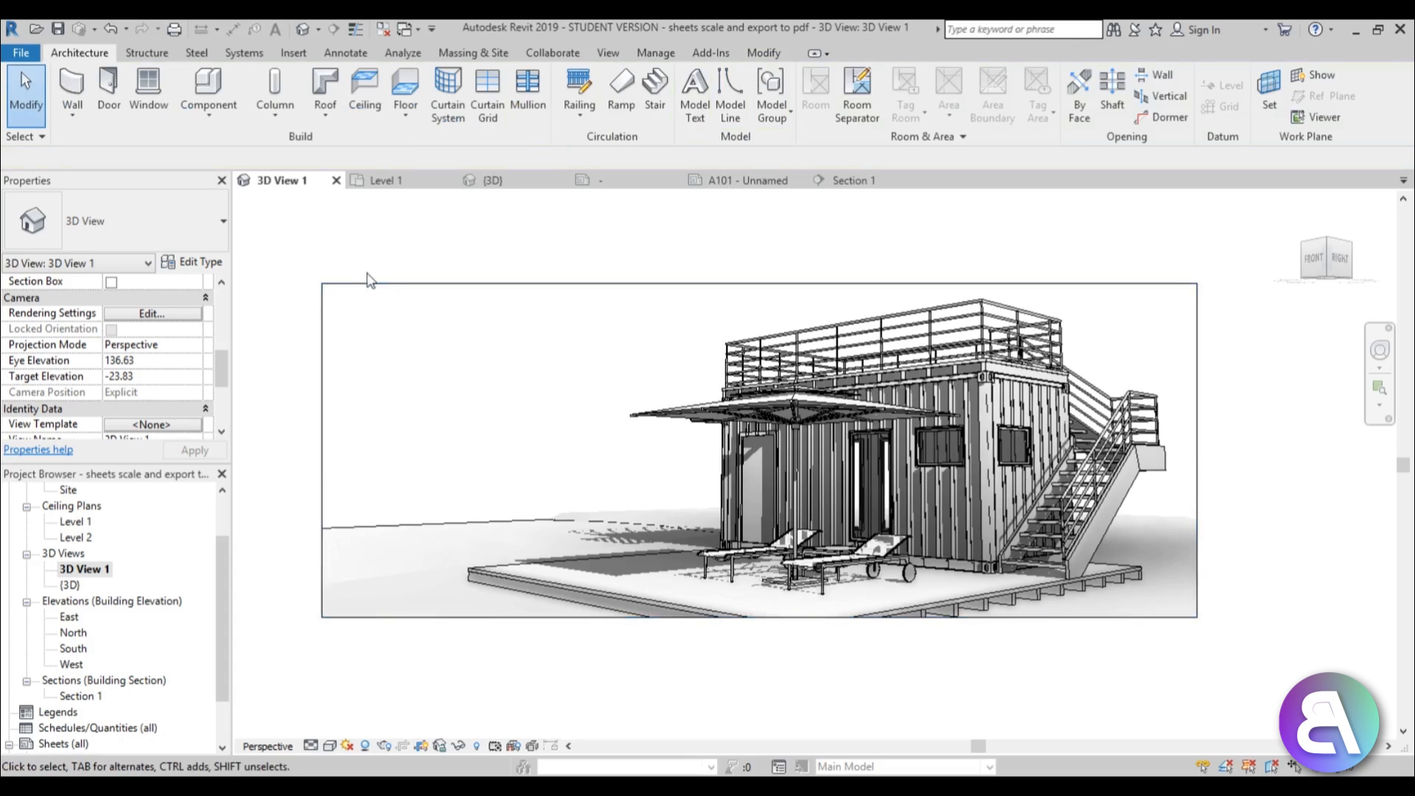
scroll(227, 394, down, 1)
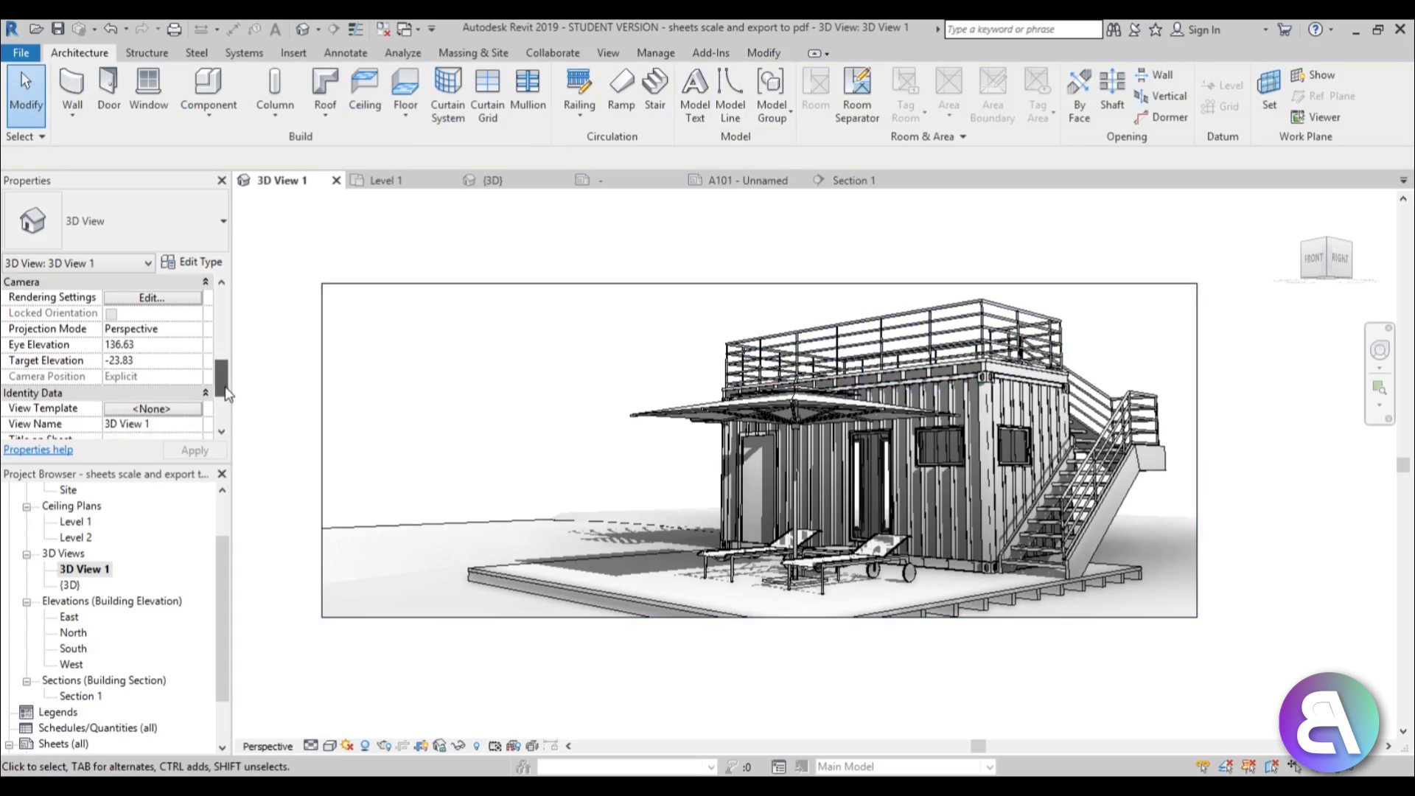
scroll(181, 395, down, 3)
scroll(220, 398, up, 6)
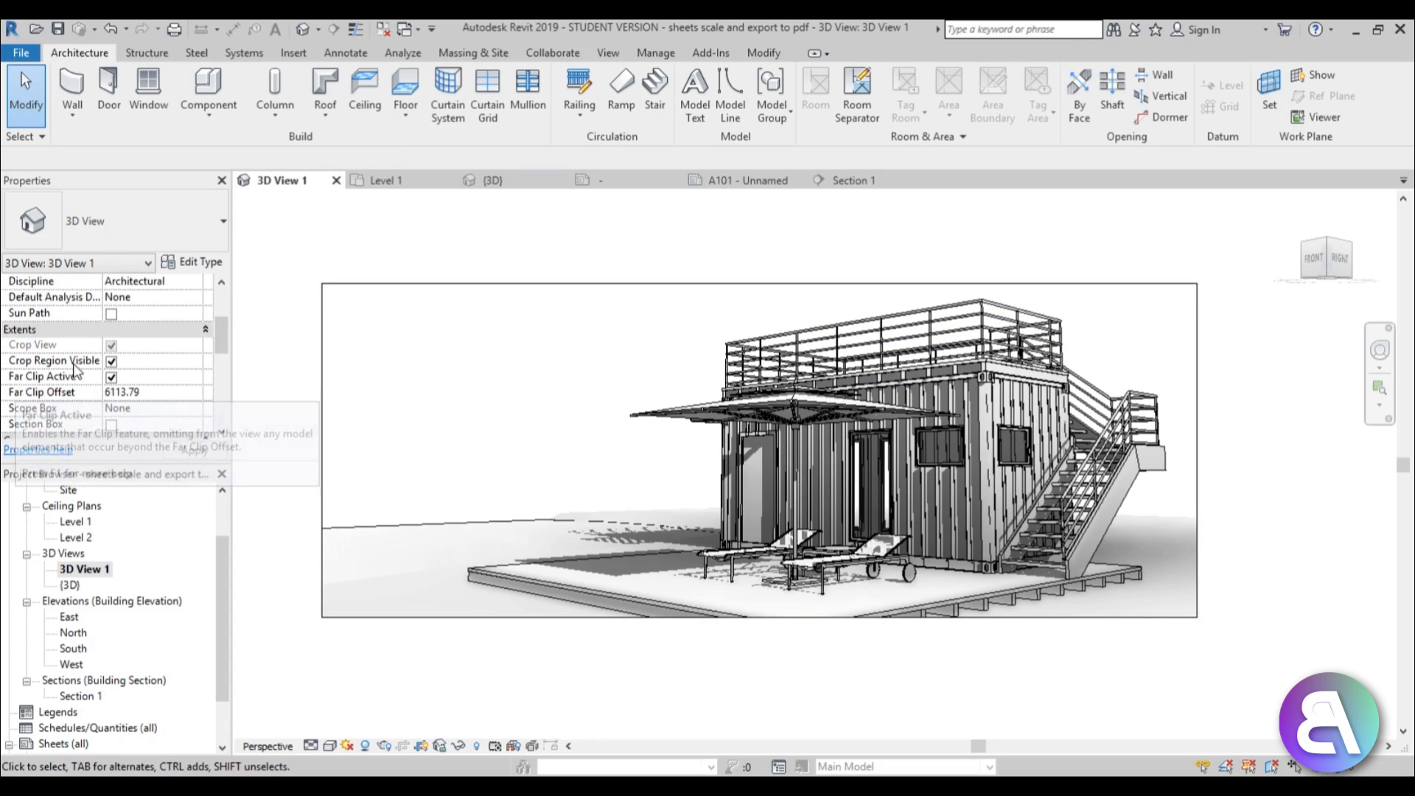
click(112, 361)
click(193, 450)
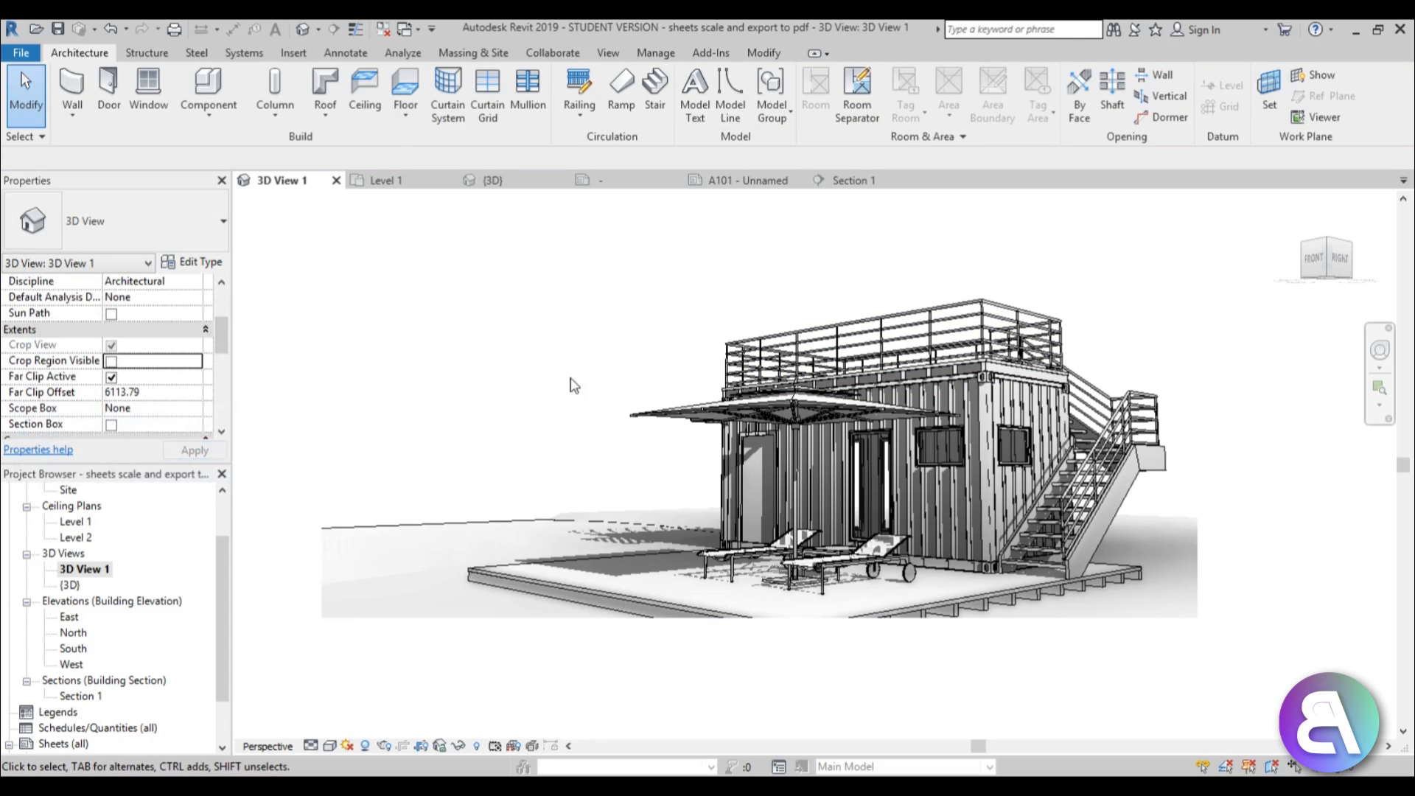
middle_drag(417, 374, 442, 376)
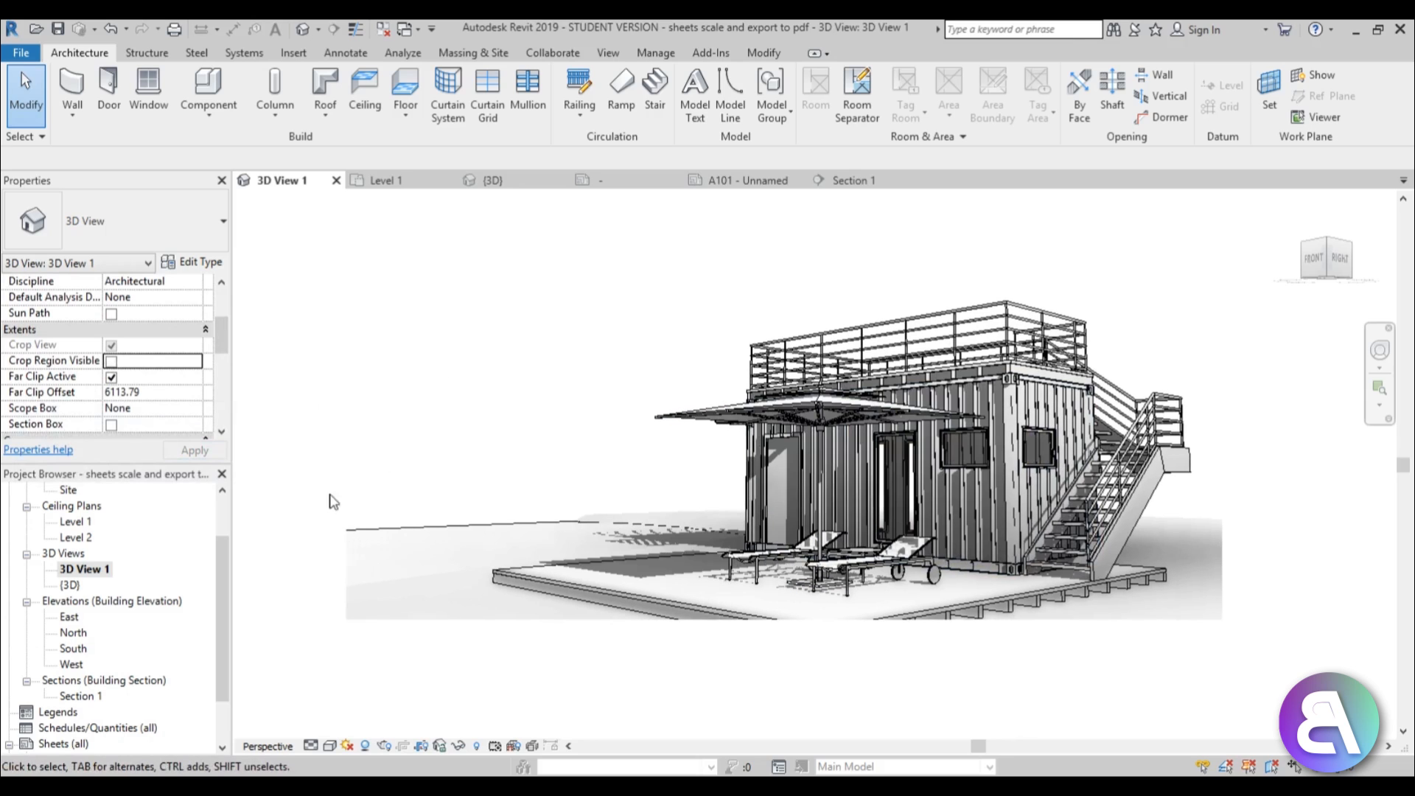
scroll(103, 671, down, 2)
On sheet A101, shift the enlarged 3D View 1 viewport inside the border, check its title overlap and delete the viewport.
double_click(96, 696)
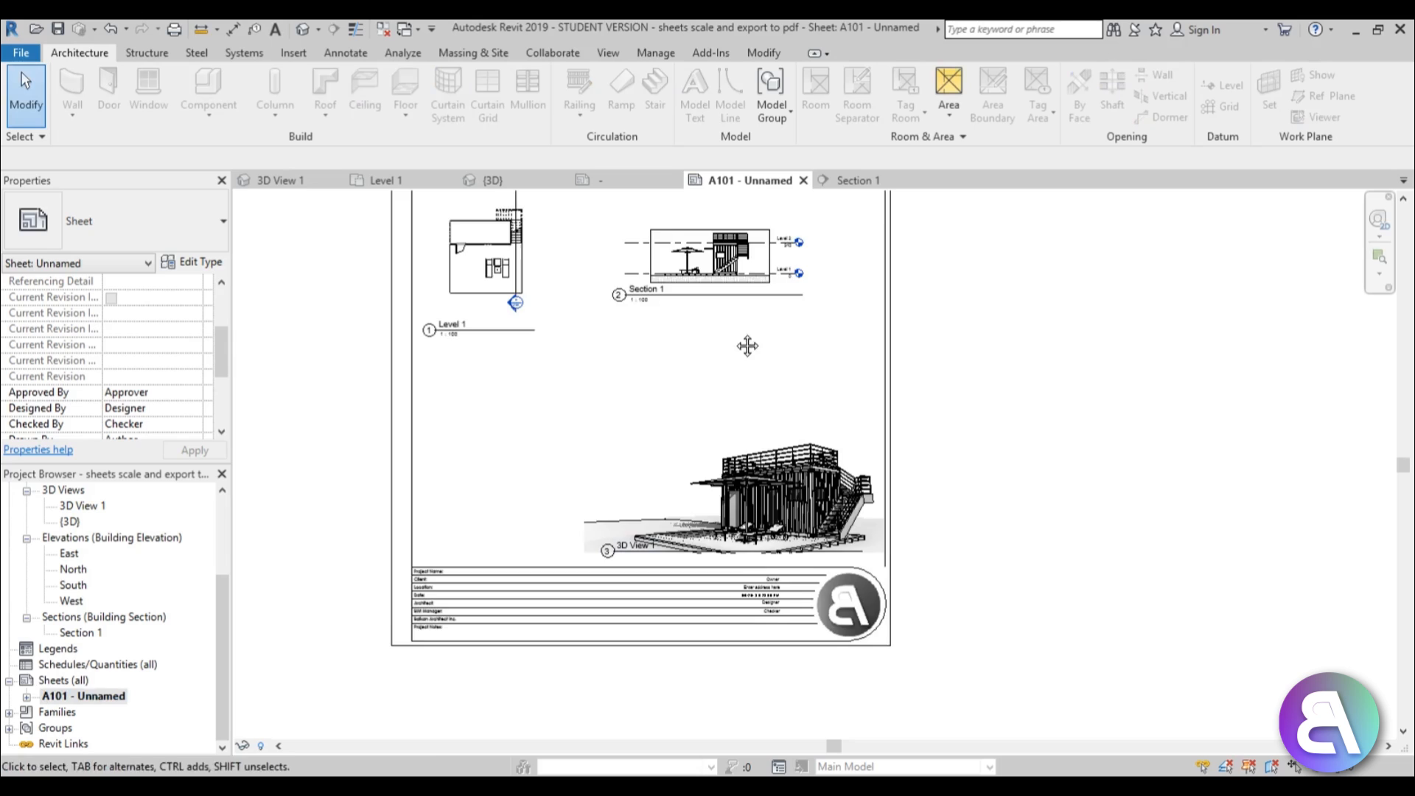
scroll(931, 628, up, 3)
click(705, 489)
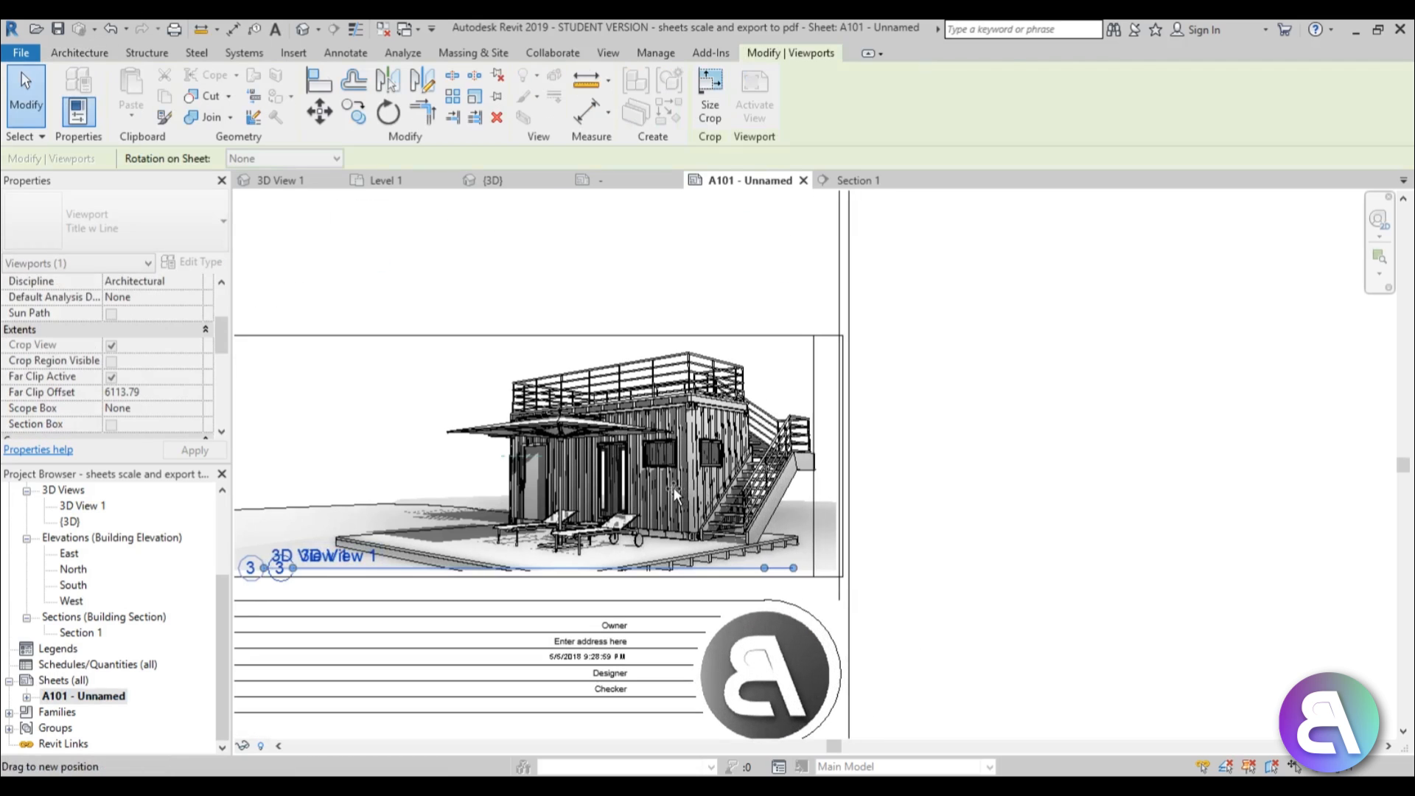
click(975, 562)
scroll(958, 516, down, 3)
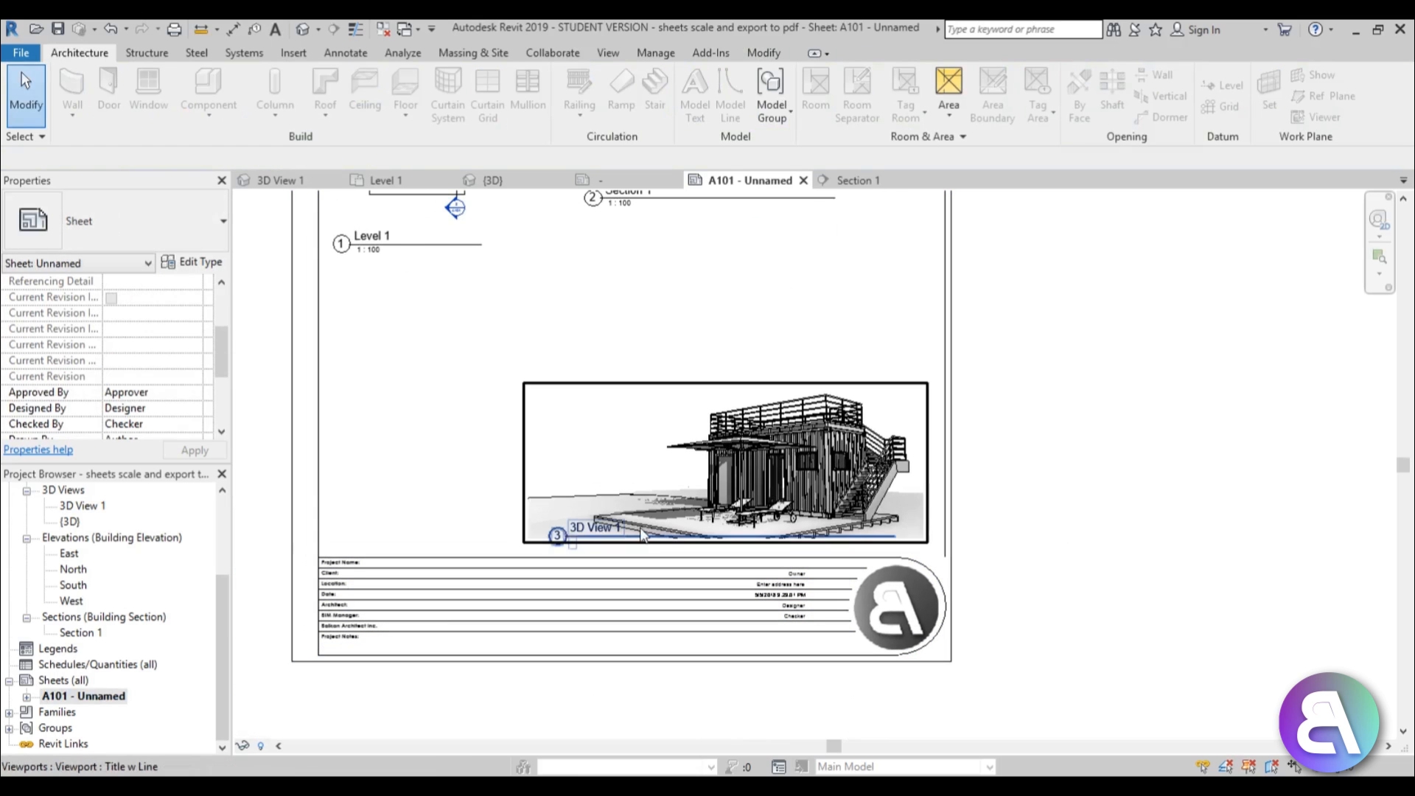
scroll(580, 545, up, 3)
scroll(583, 549, down, 3)
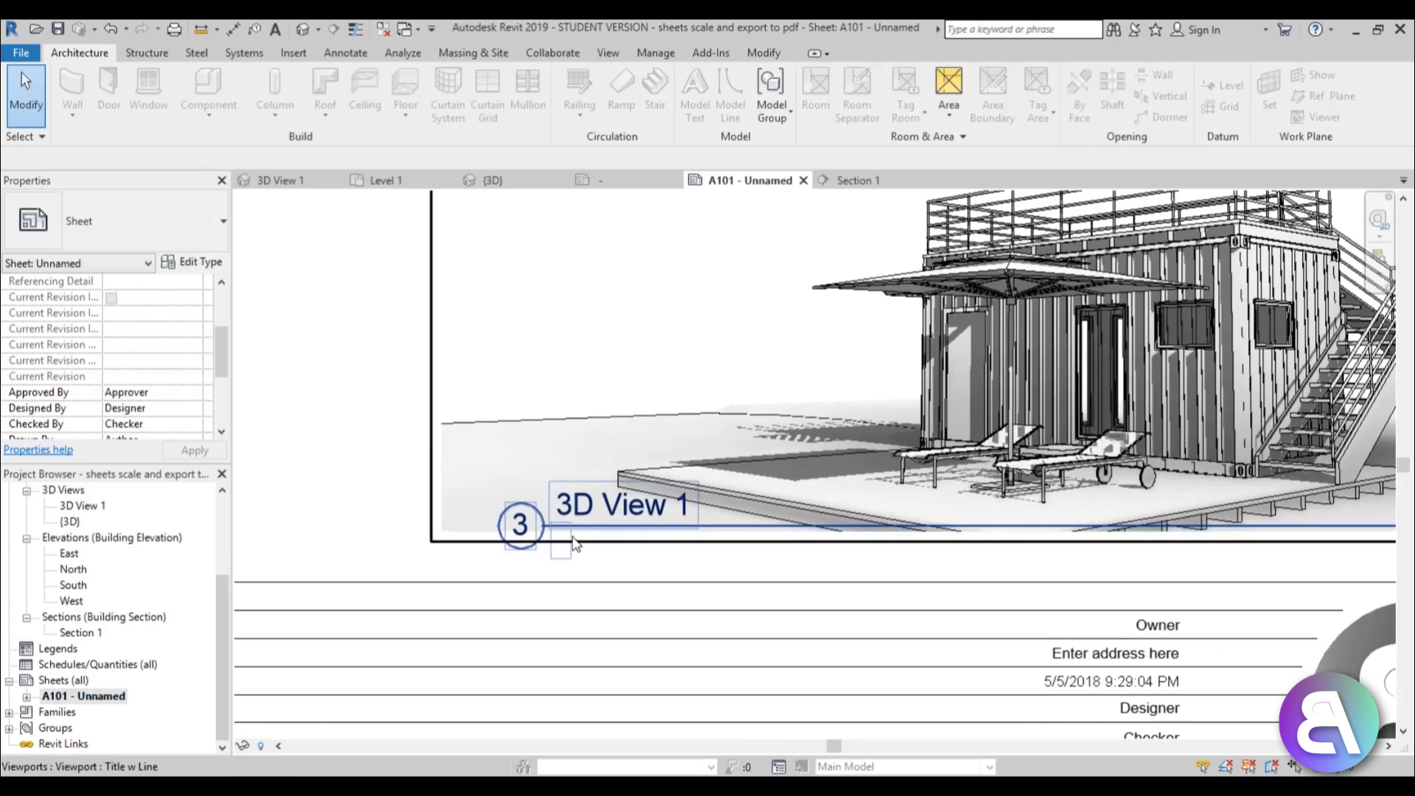
click(678, 458)
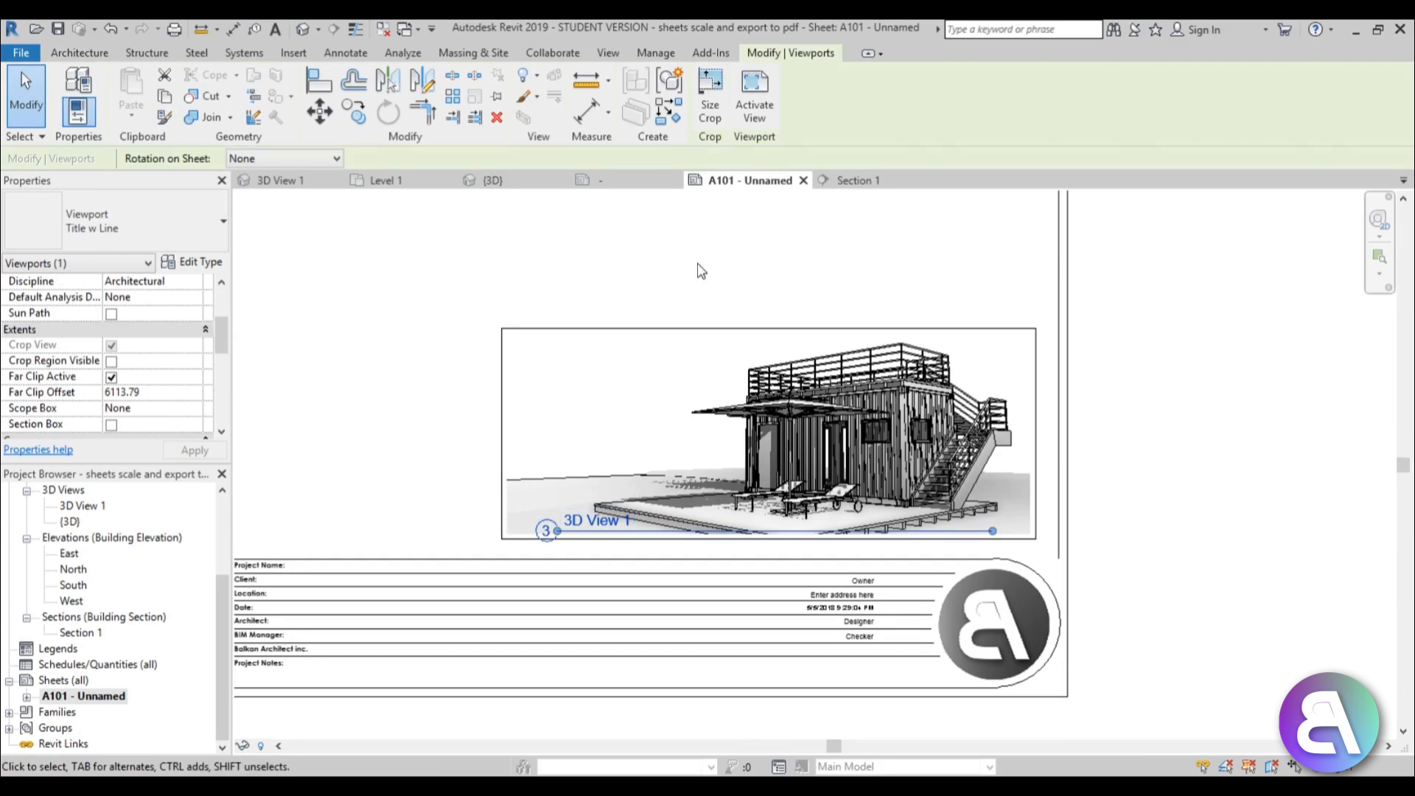
key(Delete)
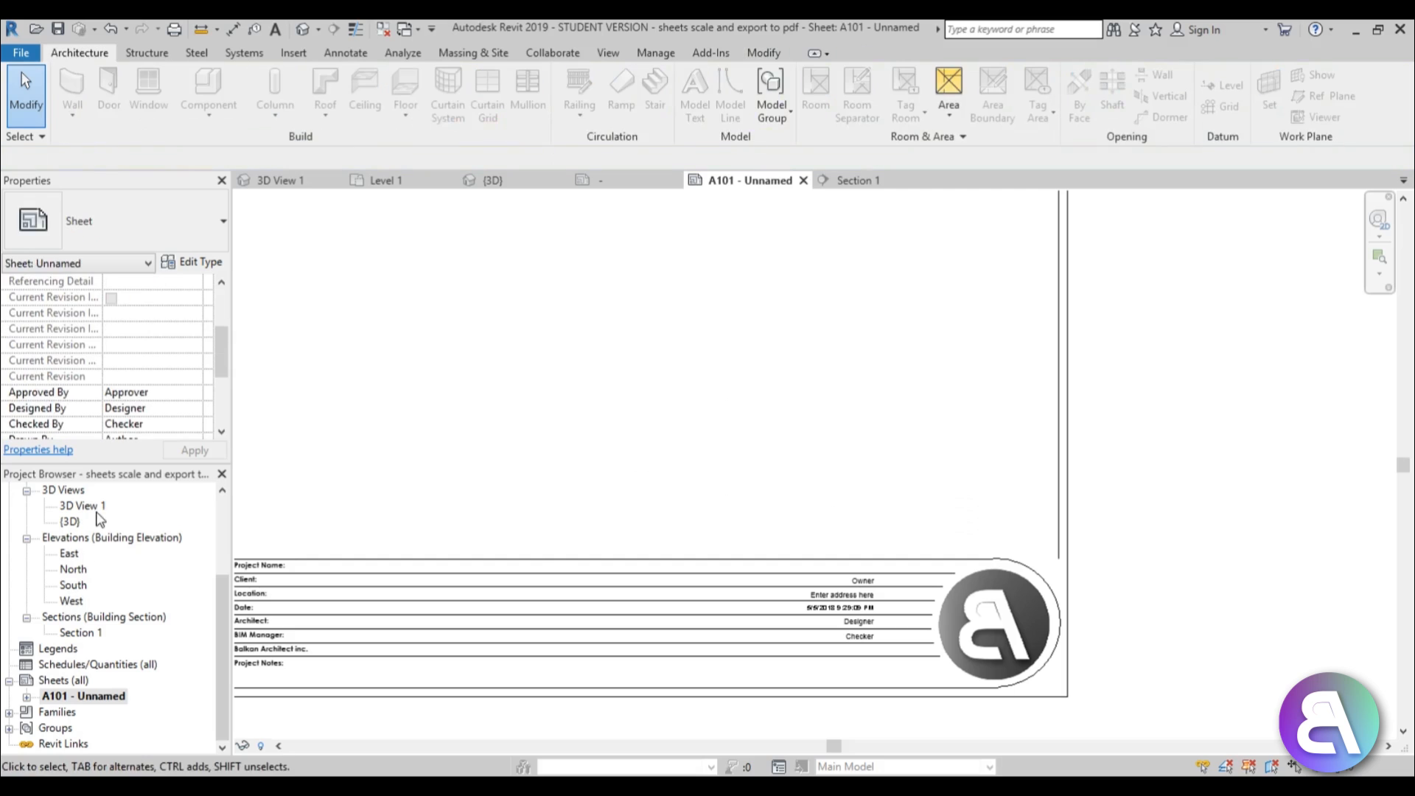
Place 3D View 1 on sheet A101 inside the right border, with its title clear above the title block.
drag(97, 509, 705, 471)
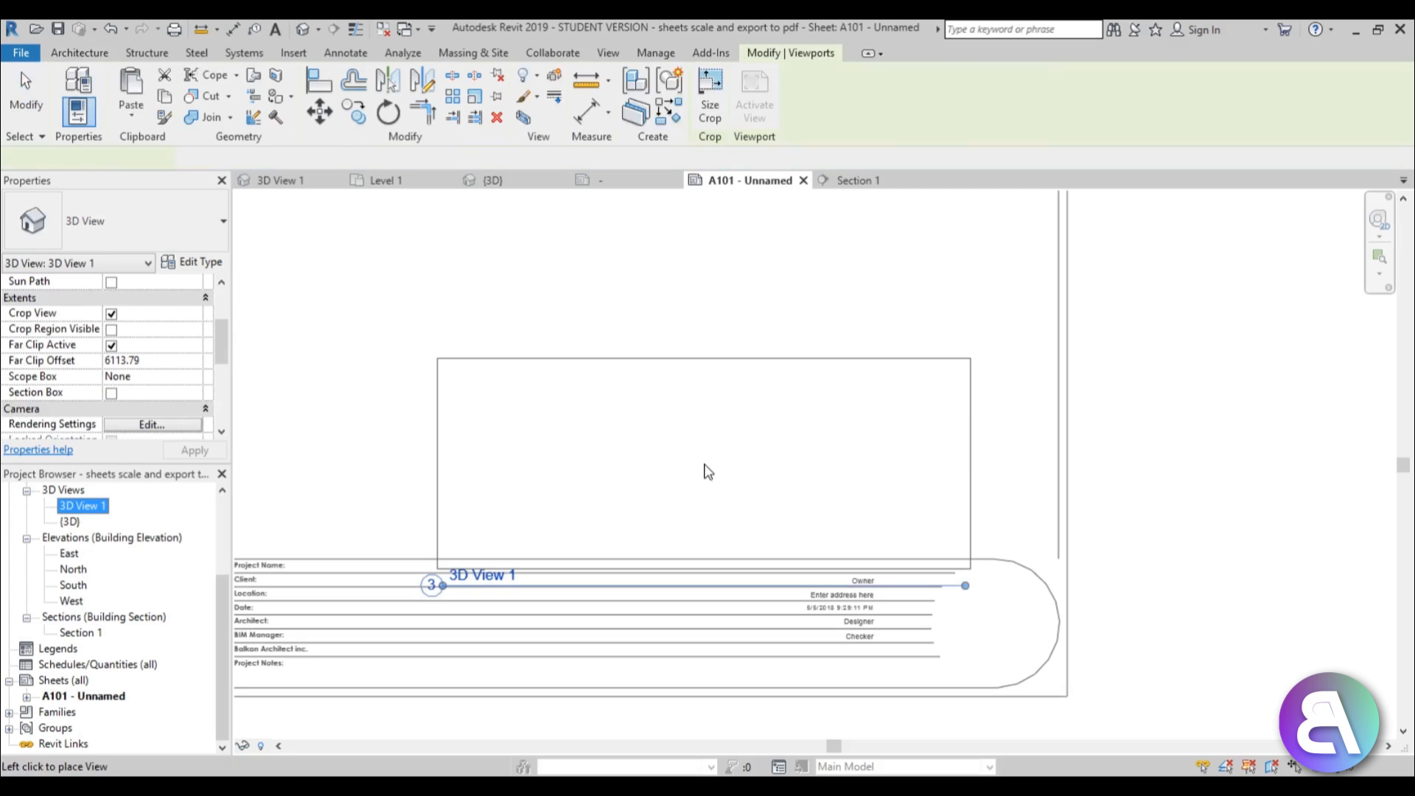
click(748, 418)
click(379, 306)
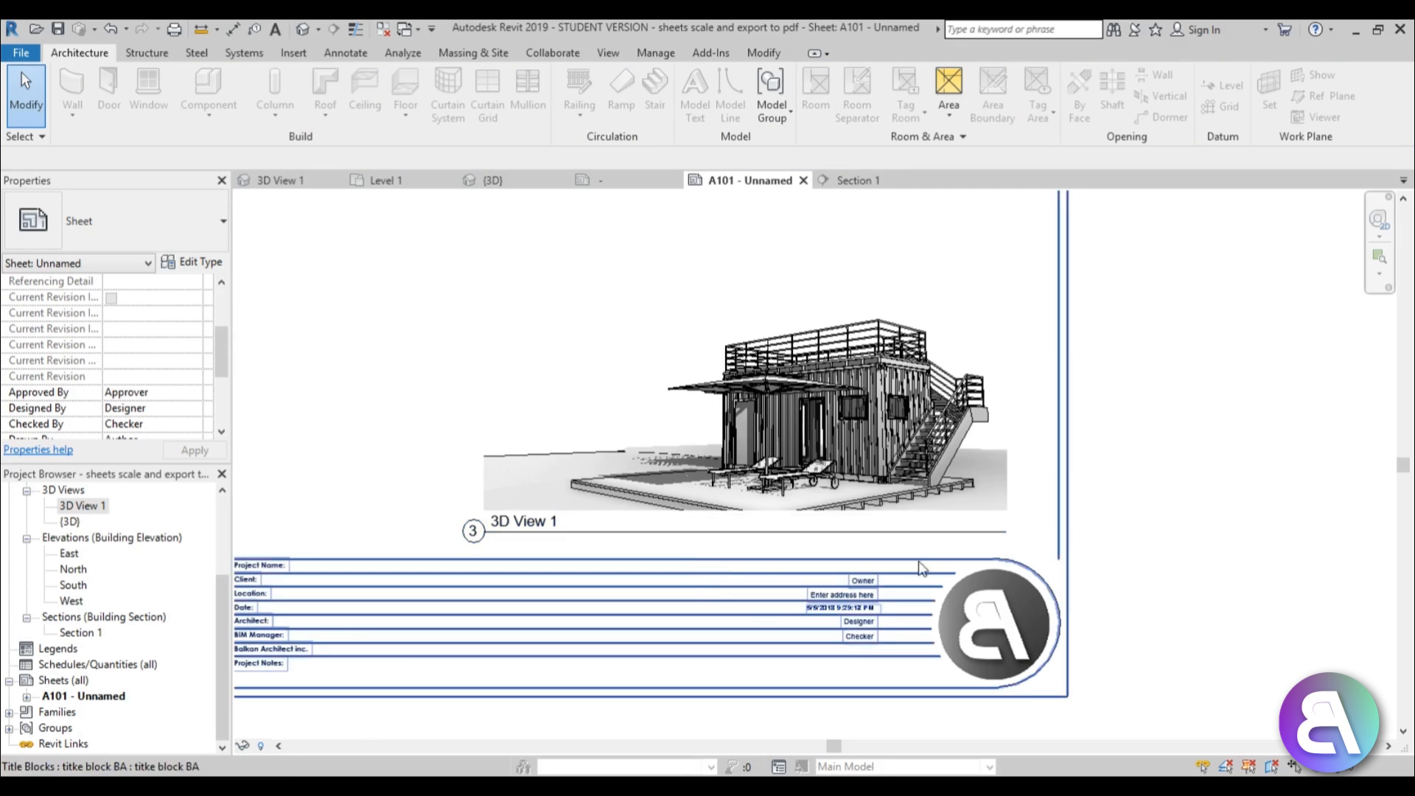
scroll(1179, 575, down, 6)
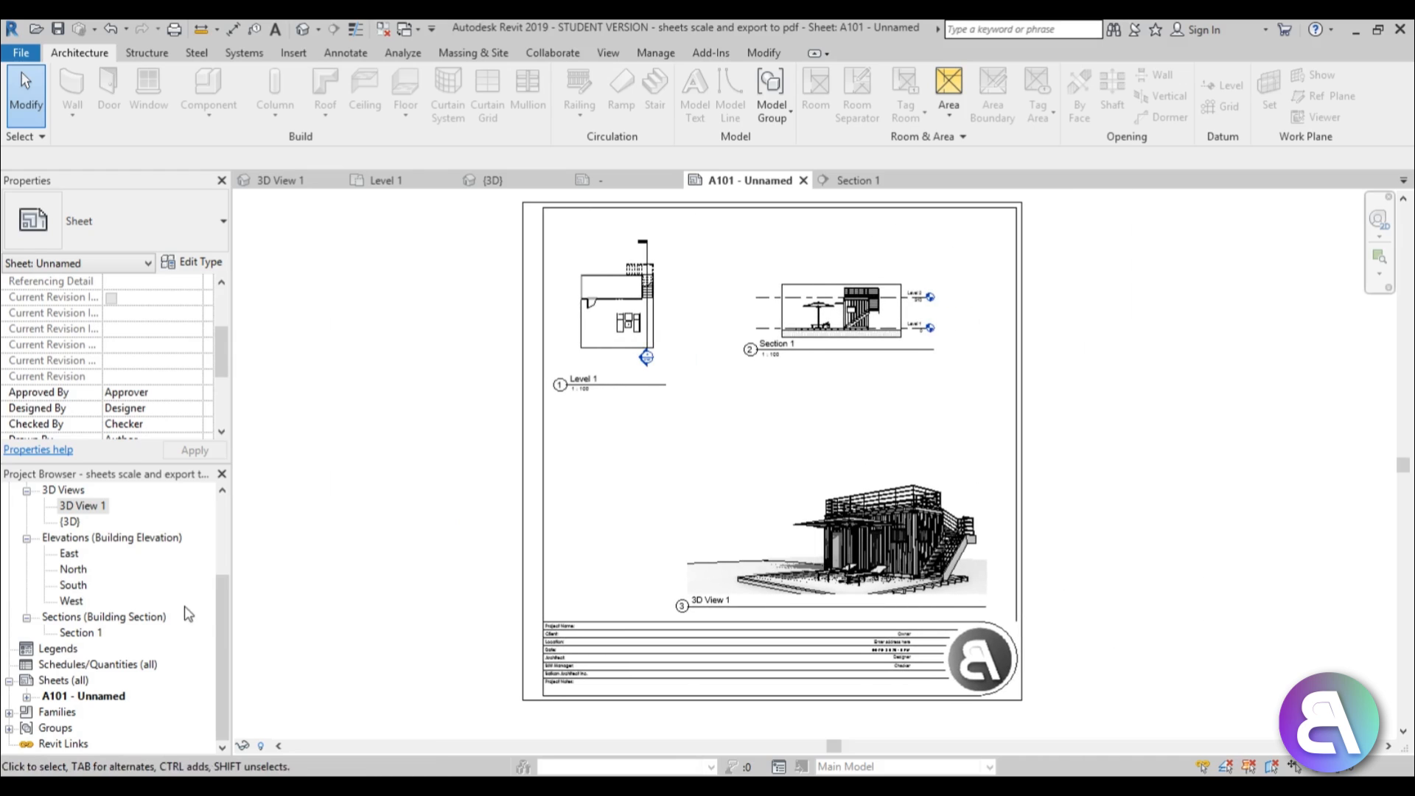
Place the South elevation on sheet A101 below the Level 1 plan.
click(73, 584)
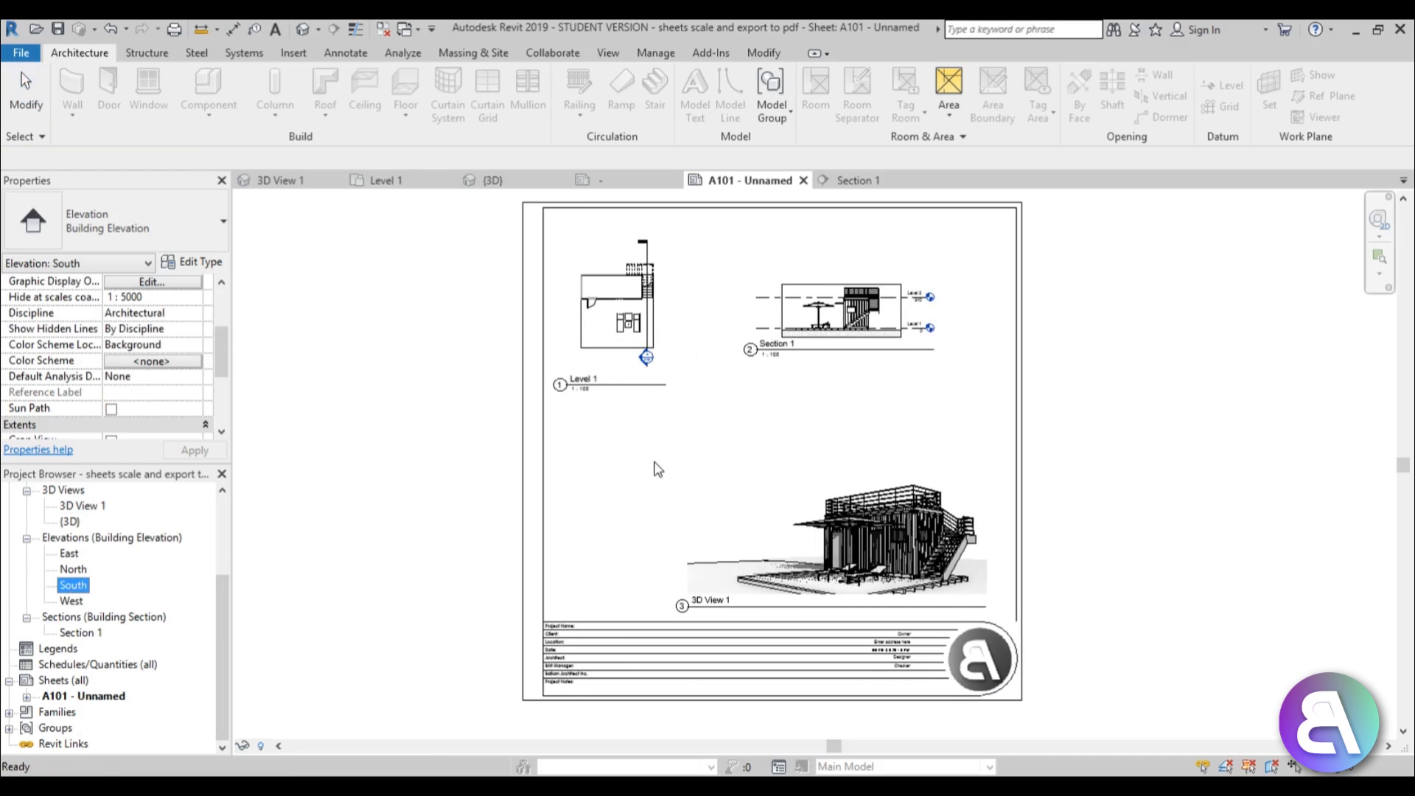
click(567, 487)
scroll(436, 503, up, 2)
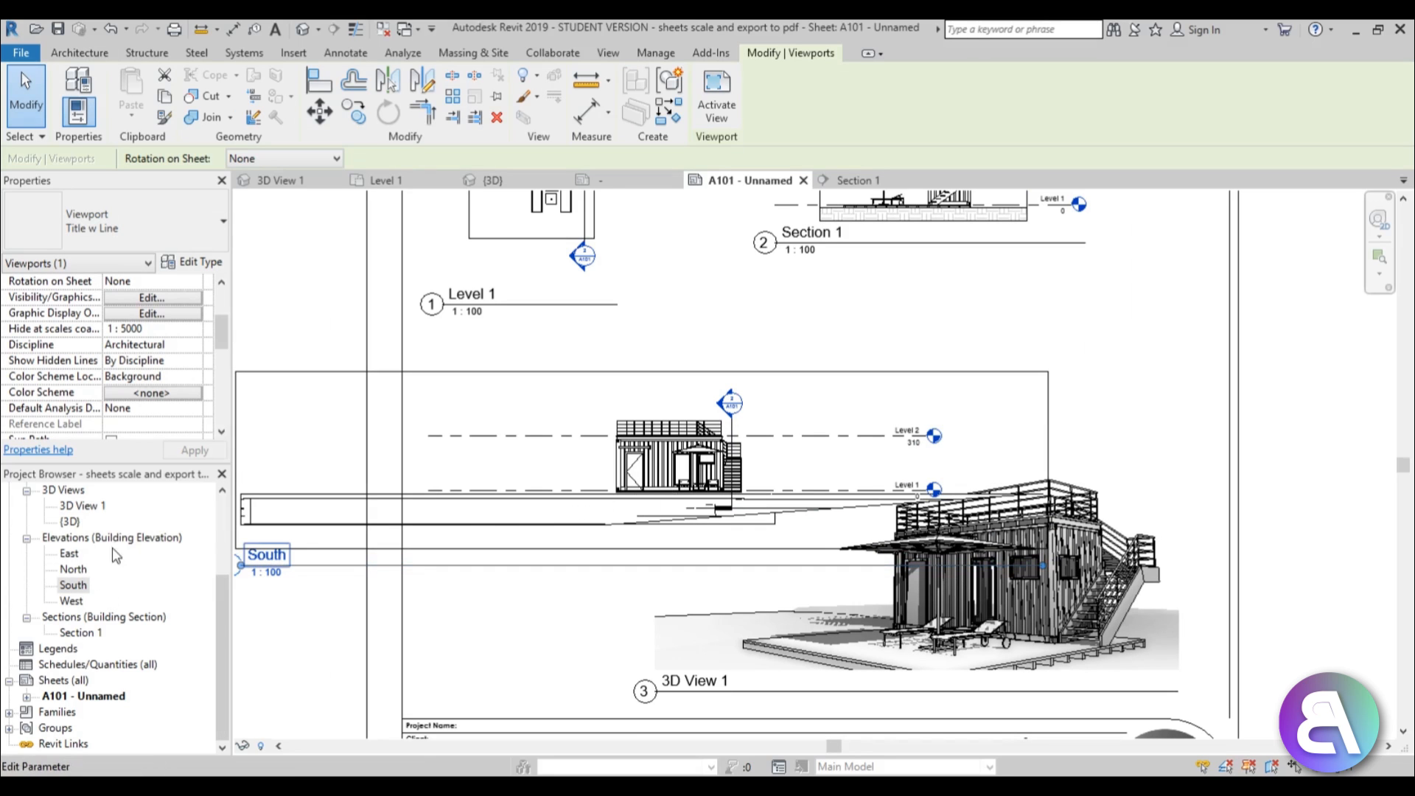
Open the South elevation and enable Crop View with a visible crop region.
double_click(73, 585)
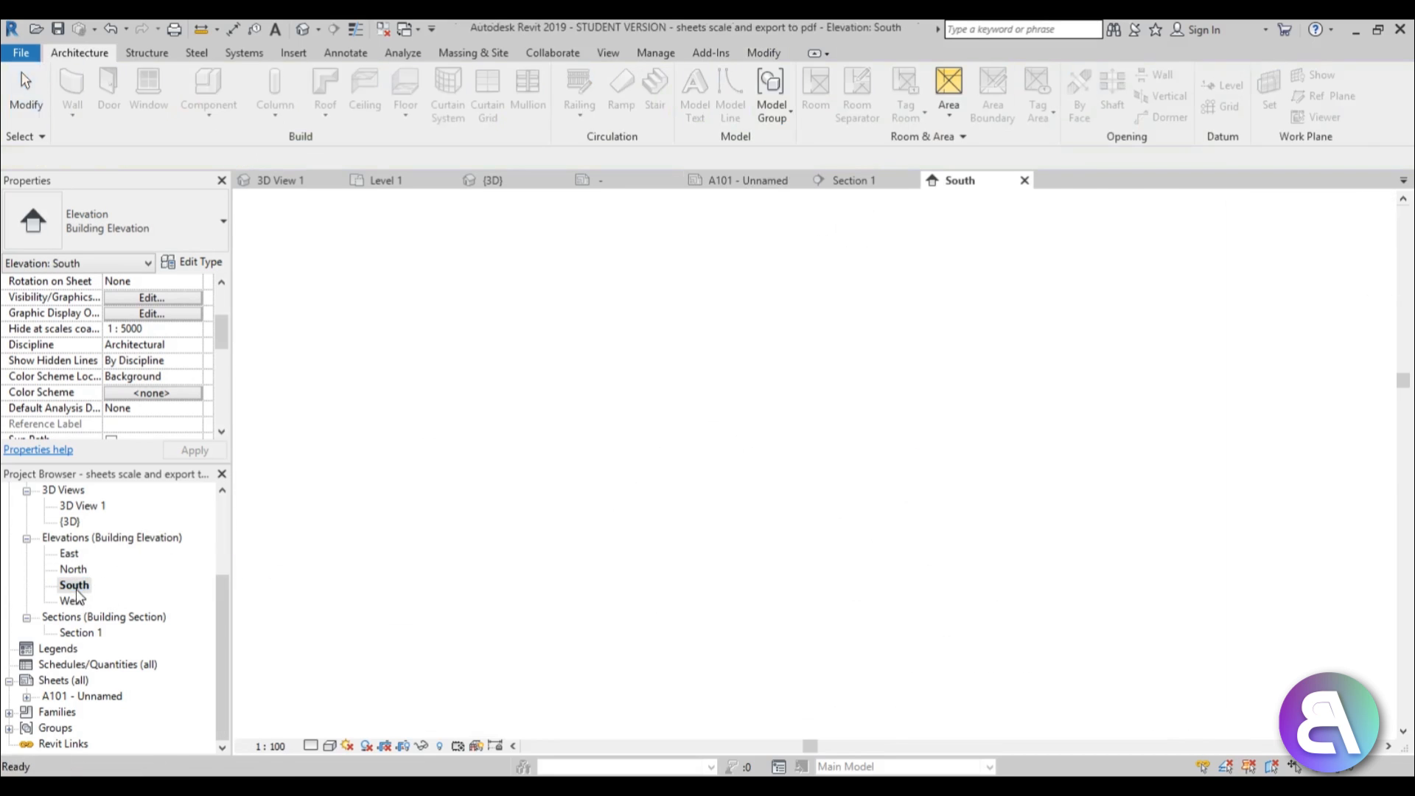
middle_drag(768, 518, 646, 518)
scroll(646, 518, up, 2)
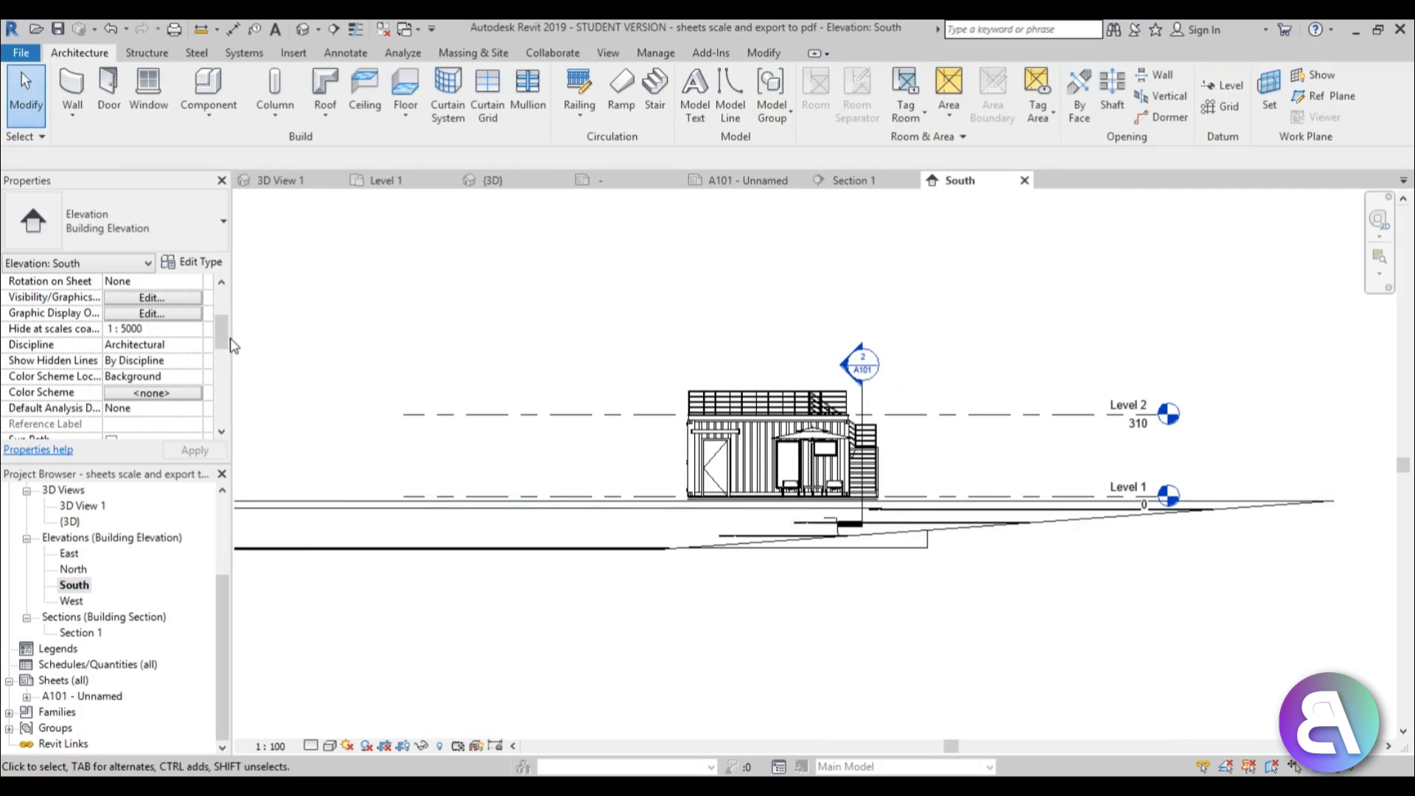
scroll(220, 346, down, 4)
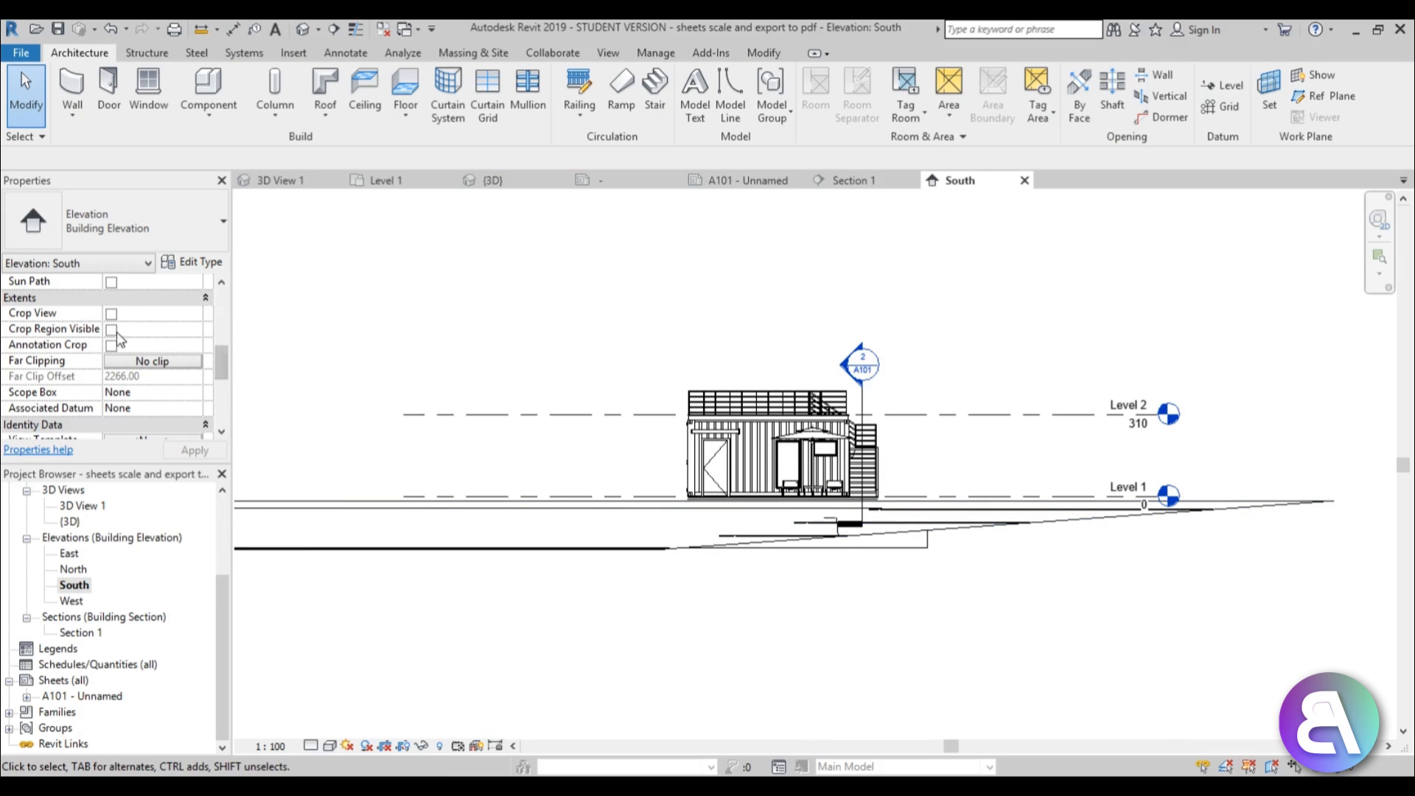
click(111, 329)
scroll(594, 405, down, 2)
Tighten the South elevation's crop region around the house on both sides and raise its bottom edge to Level 1.
click(571, 350)
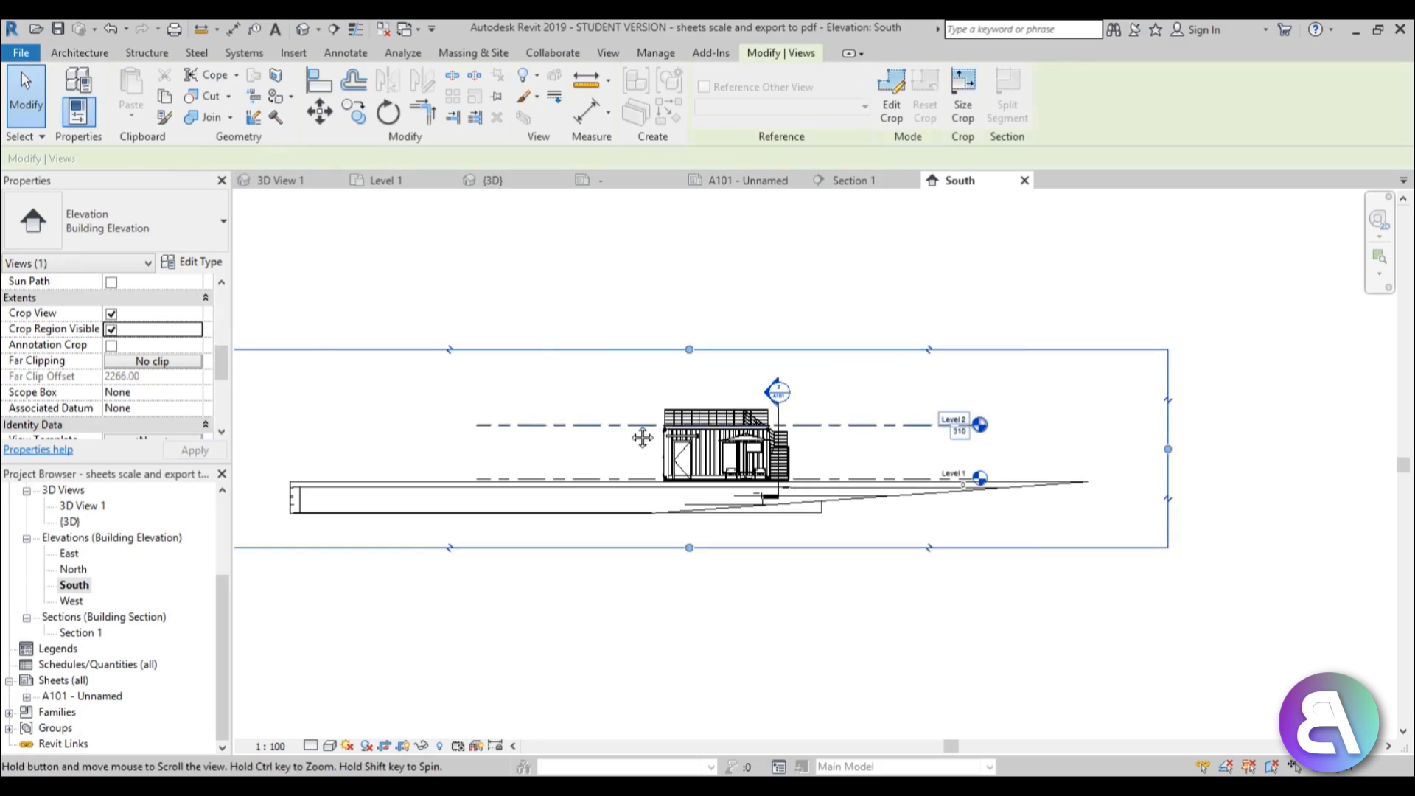
middle_drag(642, 438, 903, 446)
drag(469, 458, 881, 462)
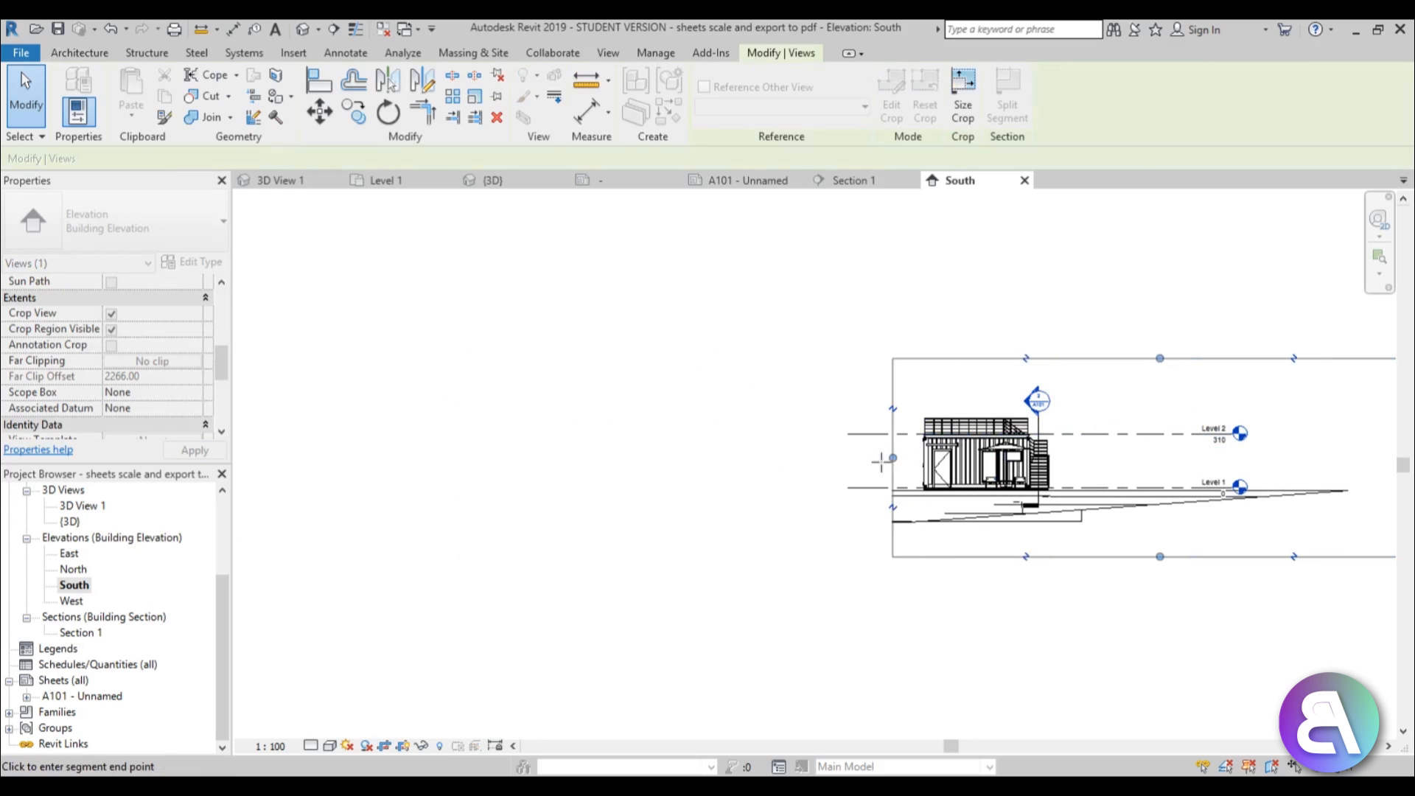
drag(1160, 558, 1153, 504)
middle_drag(1149, 543, 738, 546)
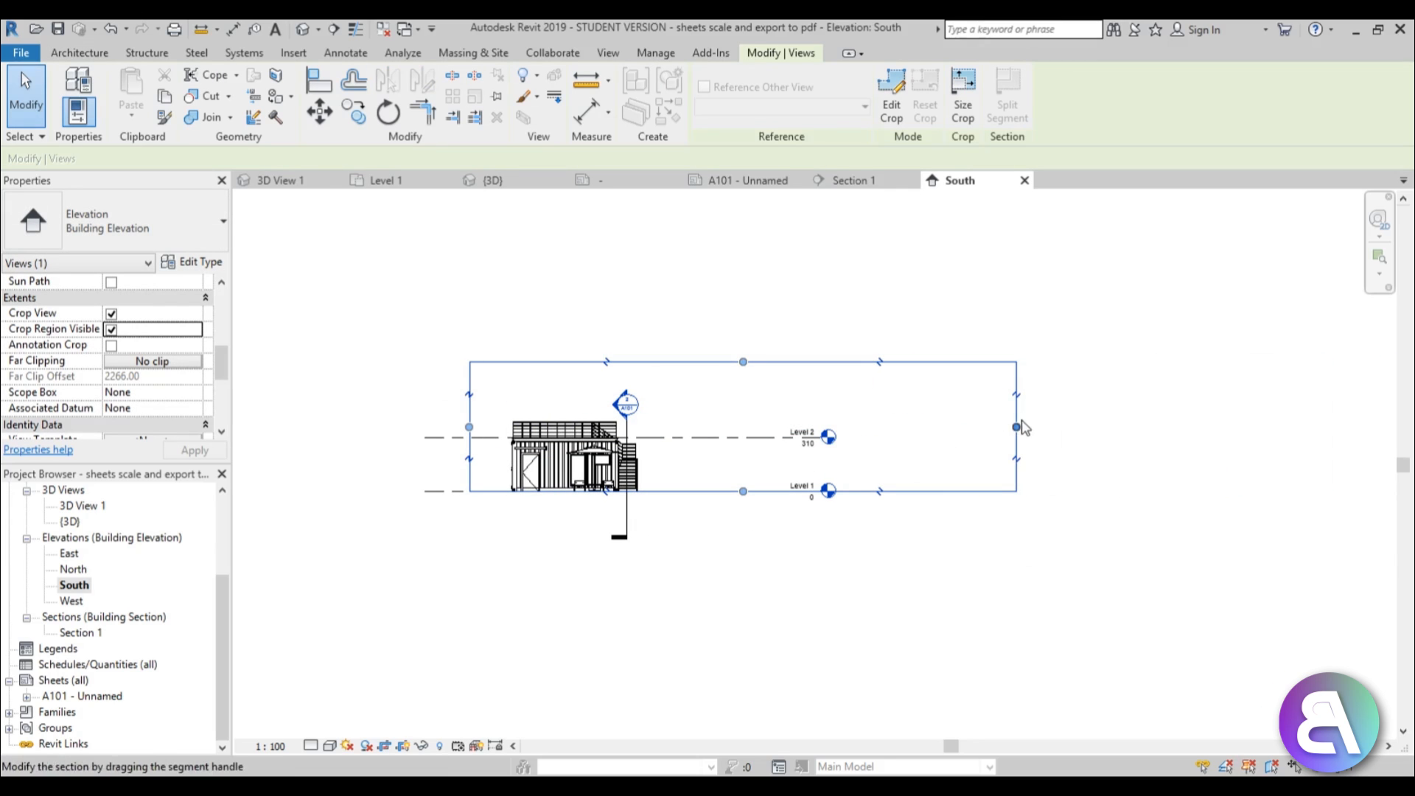
drag(1022, 427, 659, 427)
scroll(553, 468, up, 3)
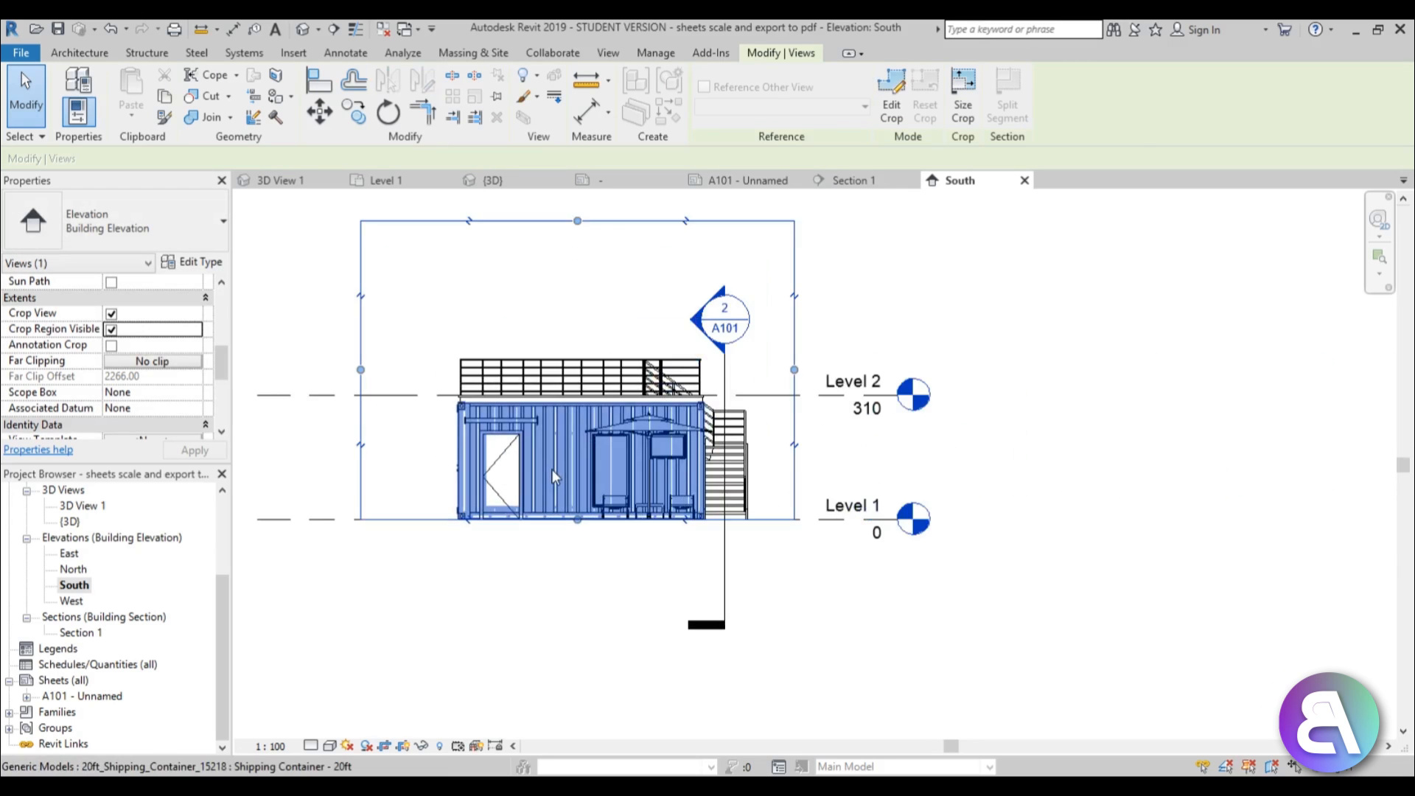
scroll(552, 469, up, 4)
click(576, 681)
scroll(590, 650, down, 2)
middle_drag(582, 651, 620, 608)
scroll(612, 602, down, 3)
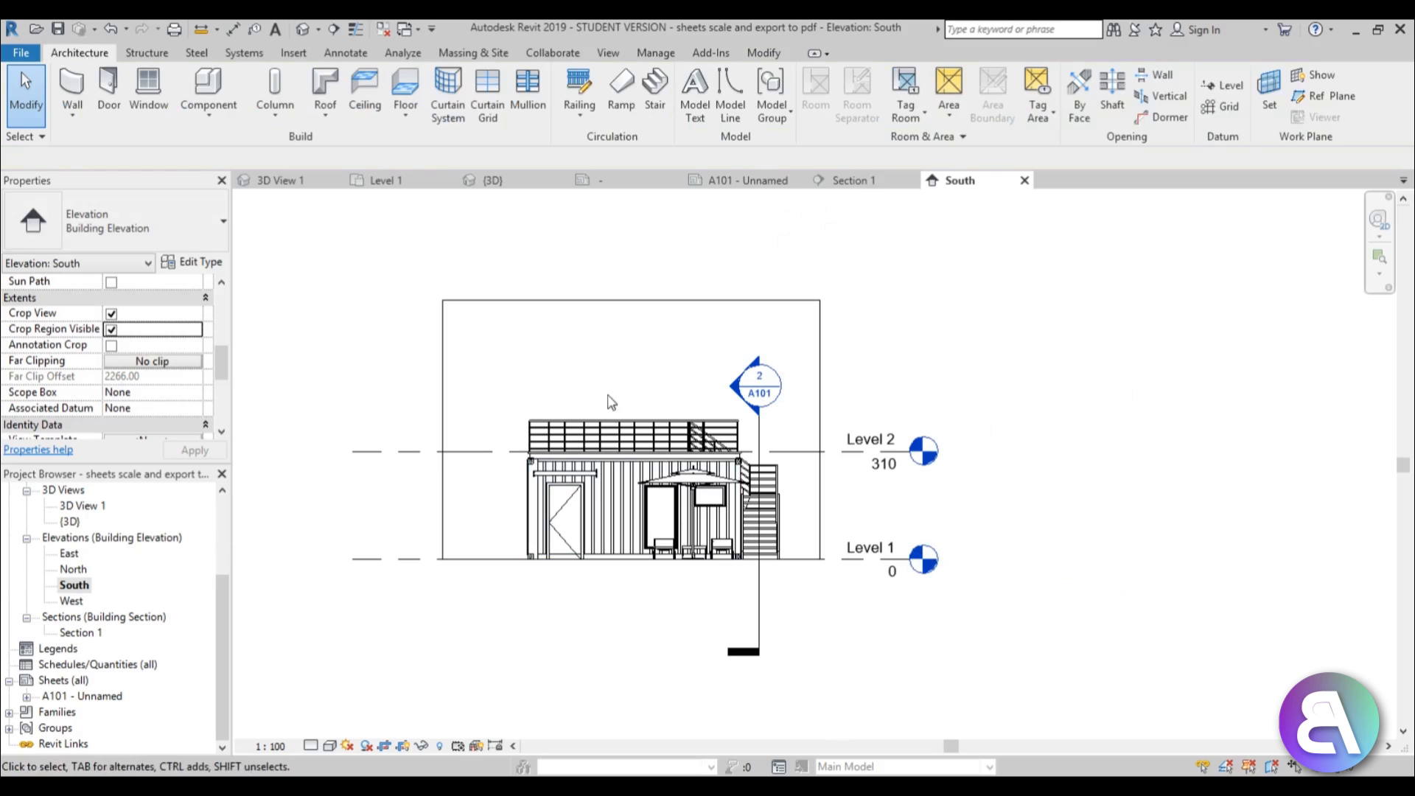
Lower the top of the South elevation's crop region to just above the roof railing and hide the crop region.
click(632, 302)
drag(631, 301, 636, 402)
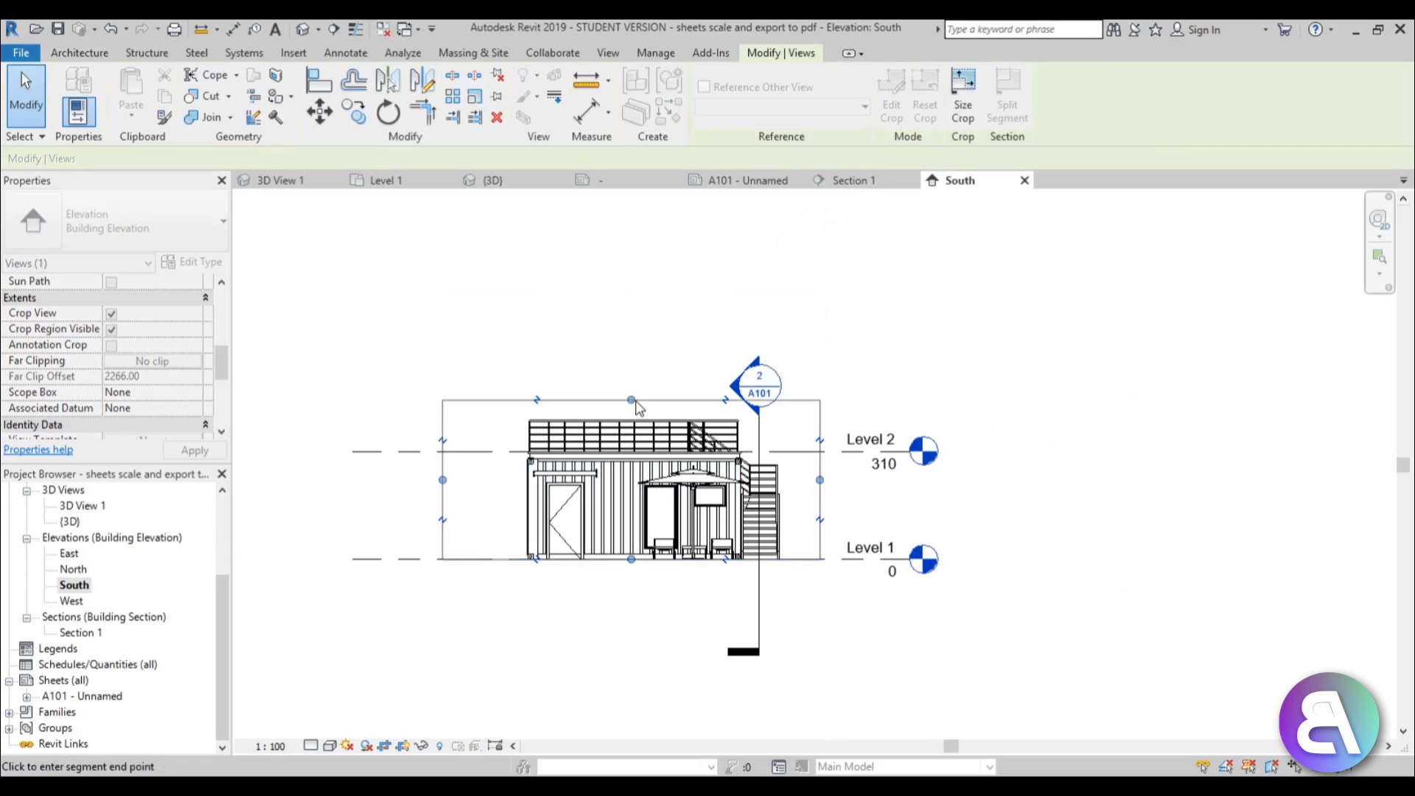
click(111, 329)
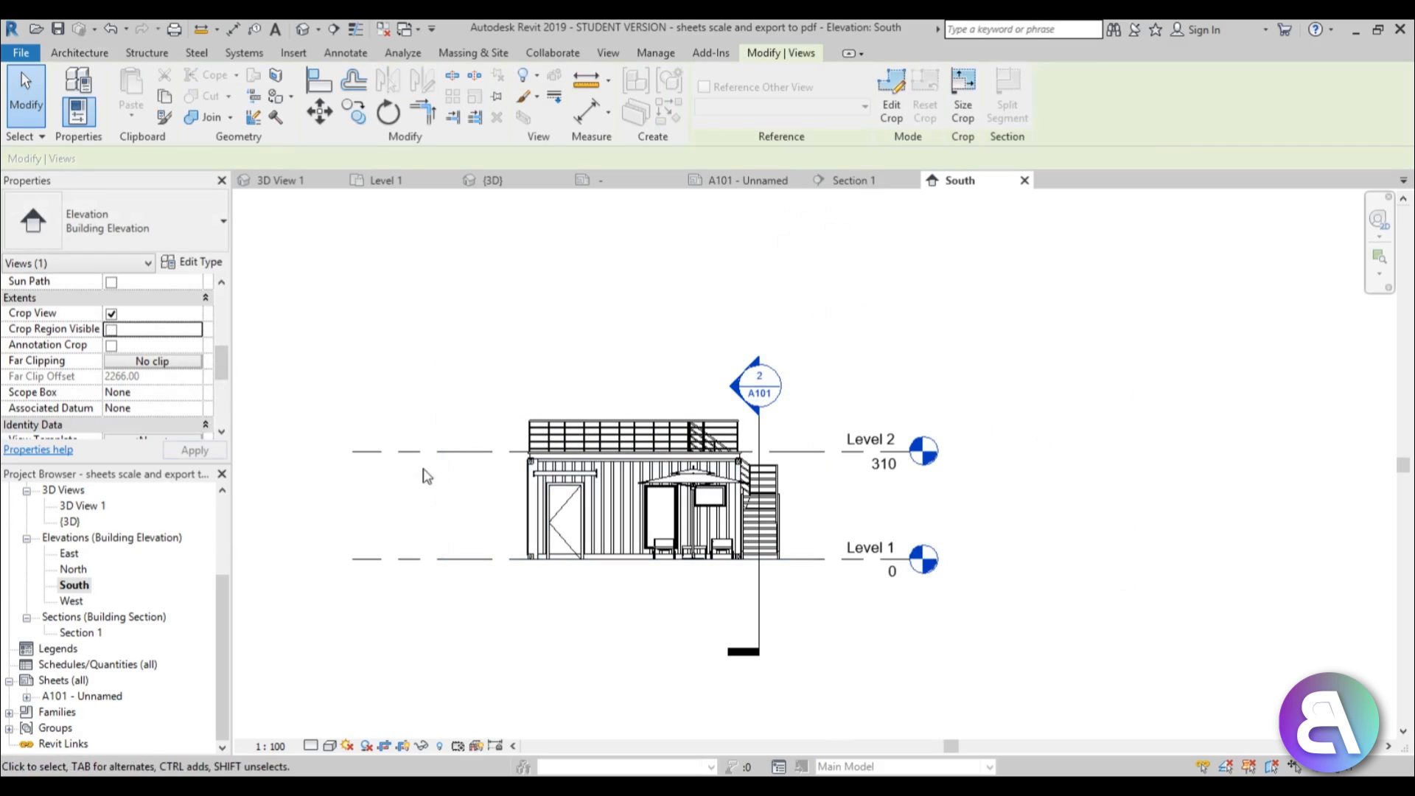
click(255, 620)
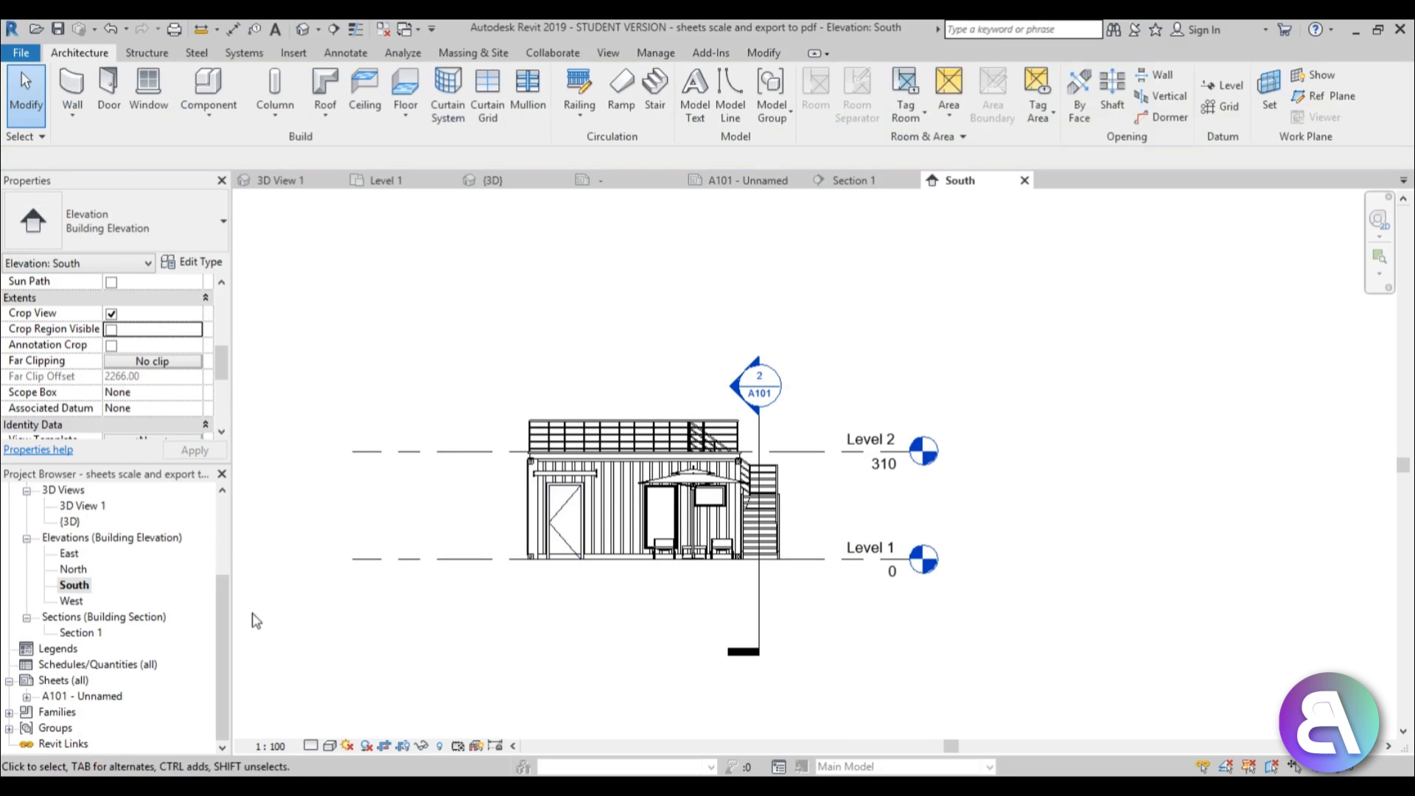
Return to sheet A101 and delete the South elevation viewport with its overlong title line.
double_click(96, 696)
click(73, 584)
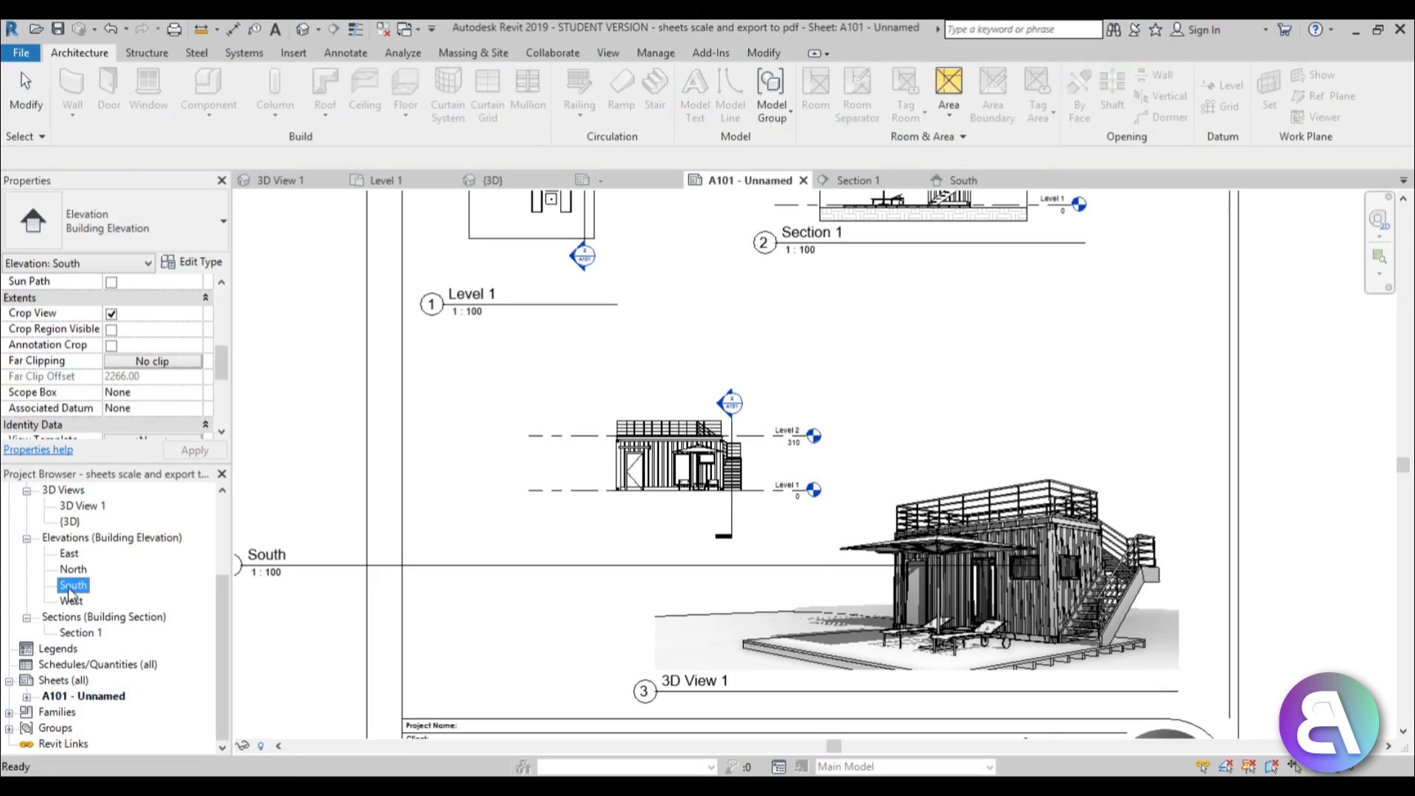
scroll(570, 553, down, 2)
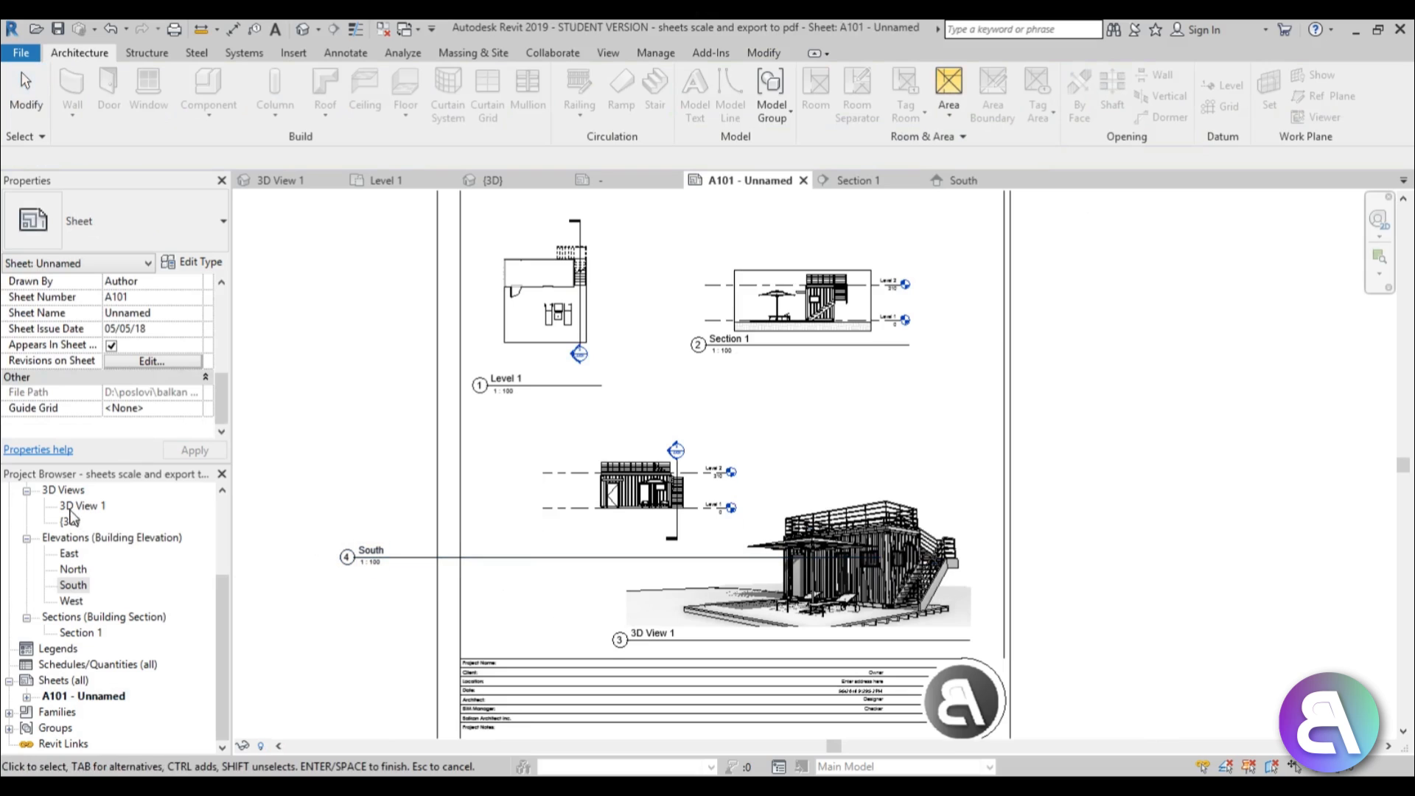
click(73, 585)
drag(578, 529, 562, 518)
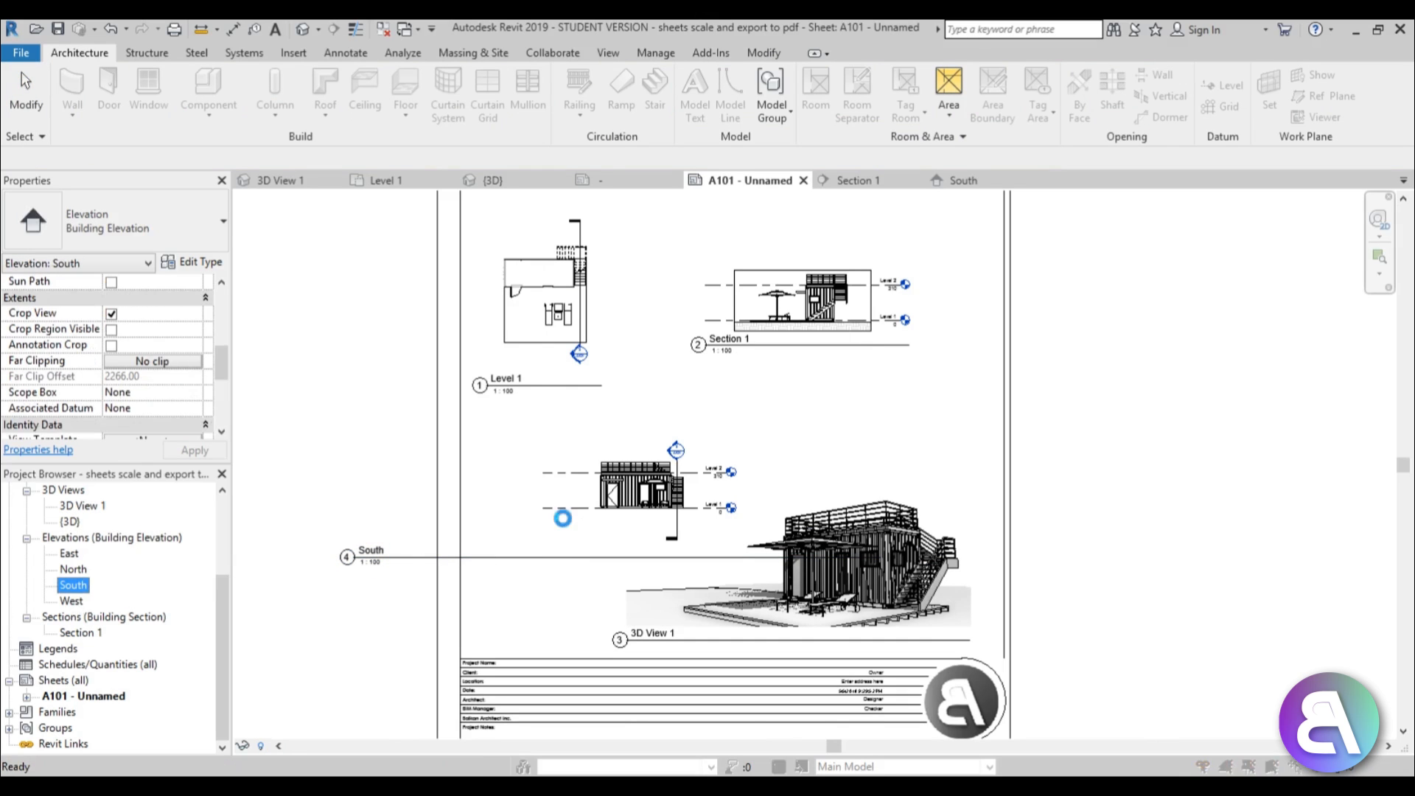
click(814, 455)
click(549, 567)
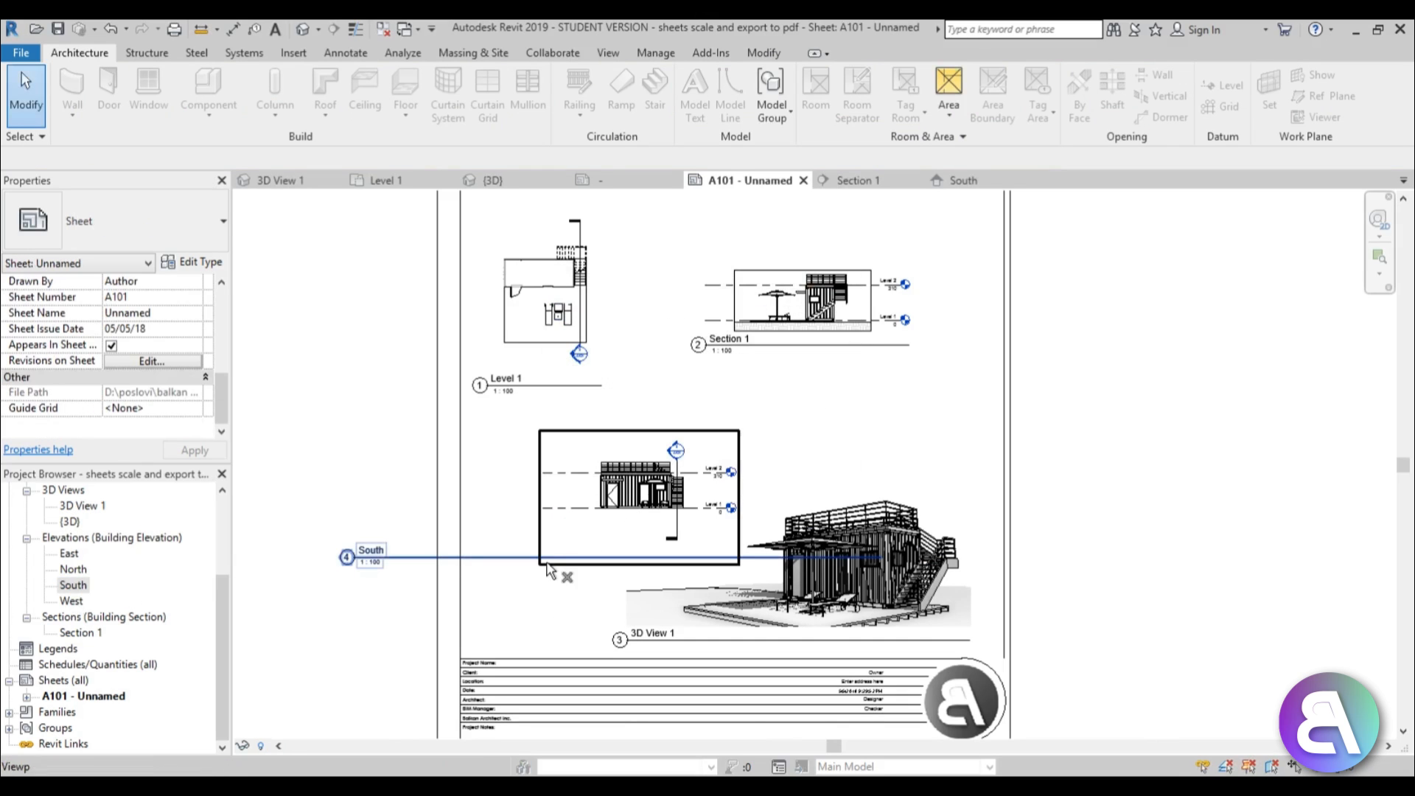
key(Delete)
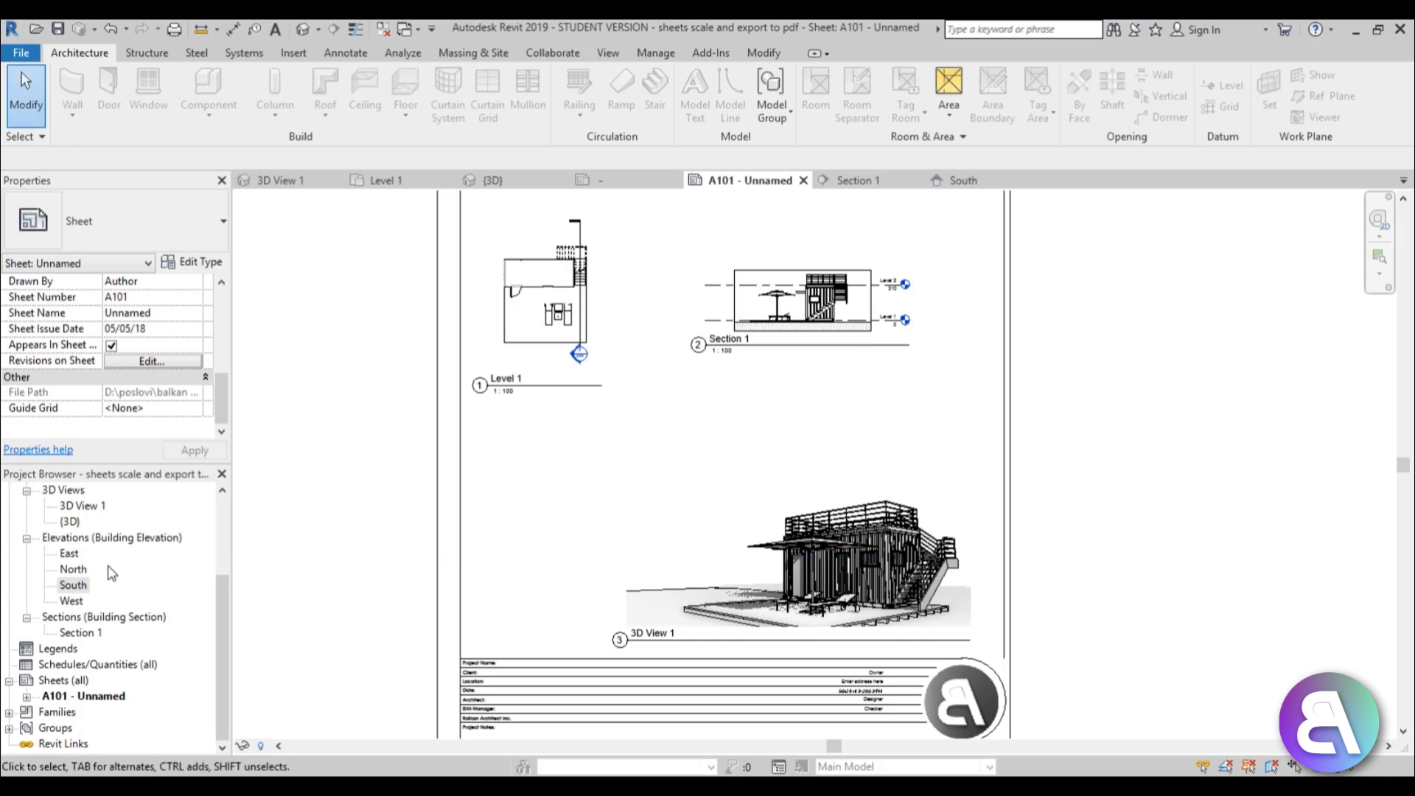
Place the cropped South elevation on sheet A101 below the Level 1 plan and move its title up closer to the drawing.
drag(73, 585, 590, 493)
click(589, 492)
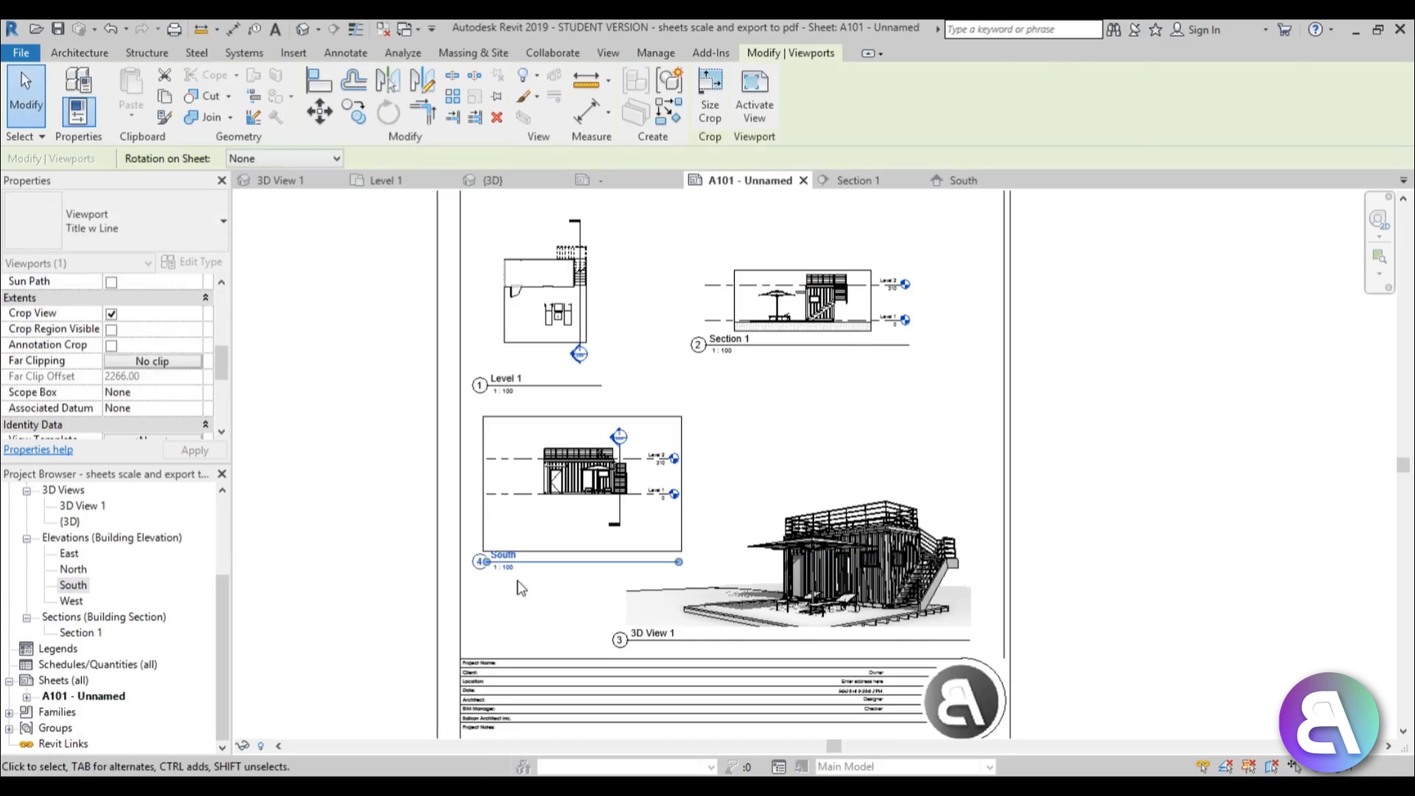
scroll(575, 575, down, 3)
scroll(577, 579, up, 5)
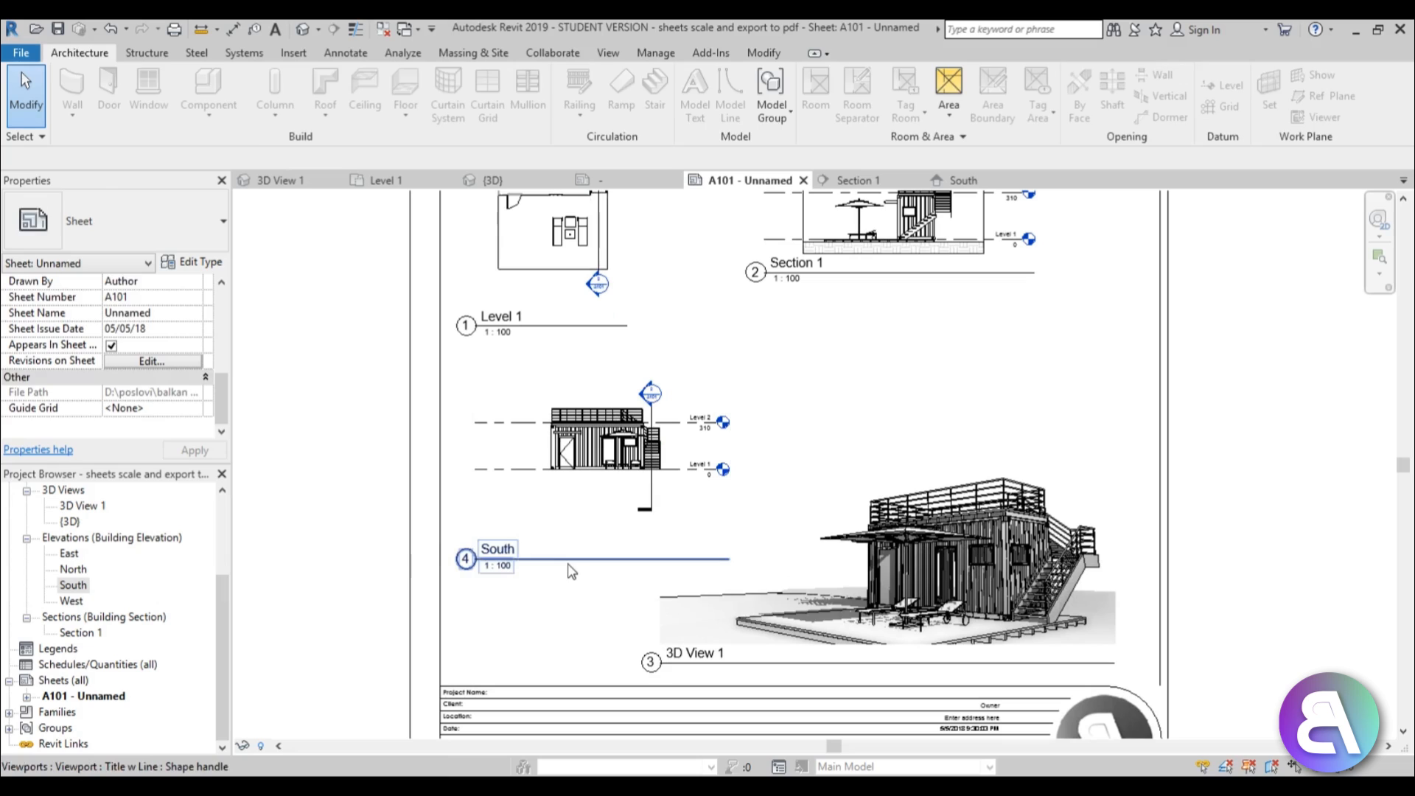
click(568, 569)
drag(567, 569, 577, 497)
click(316, 541)
scroll(588, 538, down, 2)
scroll(594, 548, down, 1)
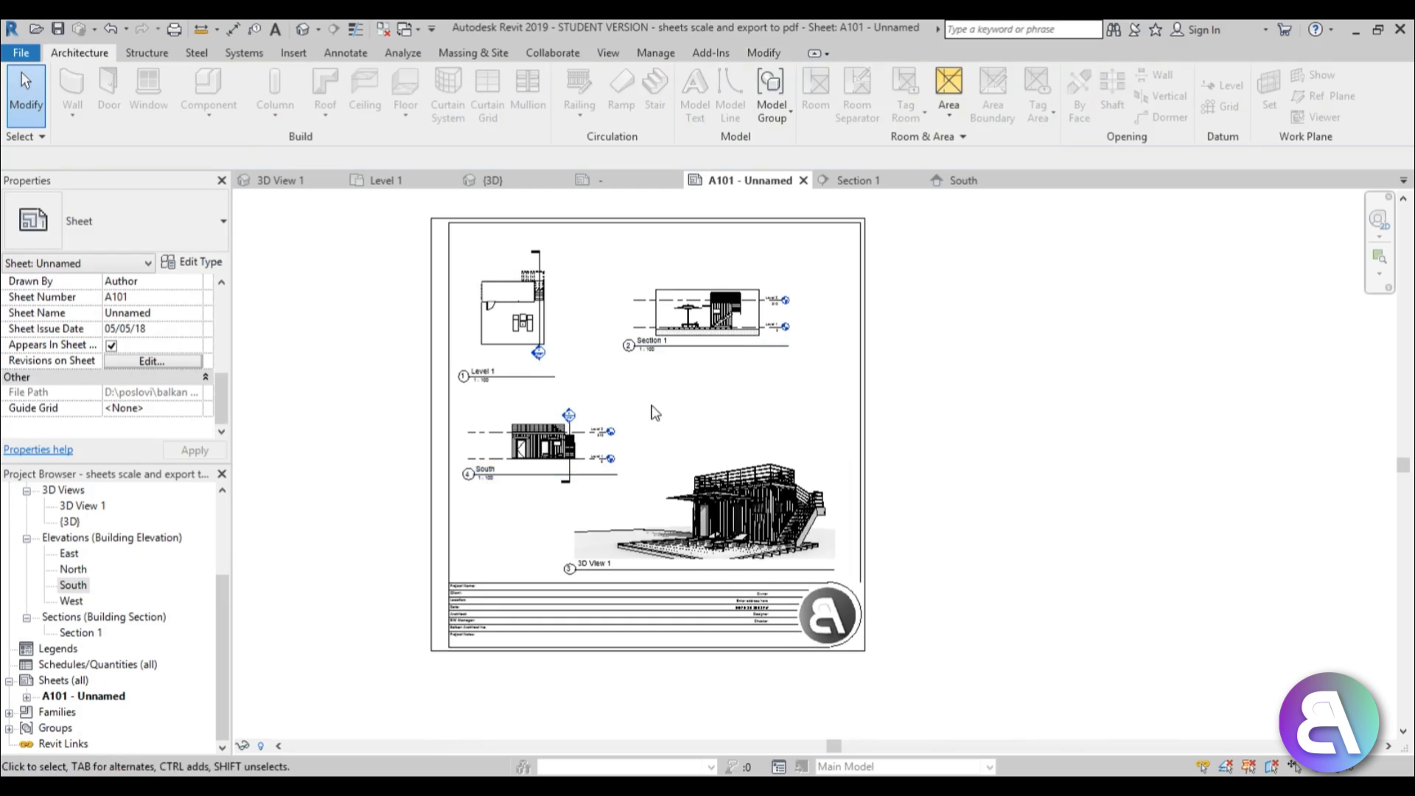
mouse_move(678, 420)
middle_down()
mouse_move(659, 442)
mouse_move(675, 439)
middle_up()
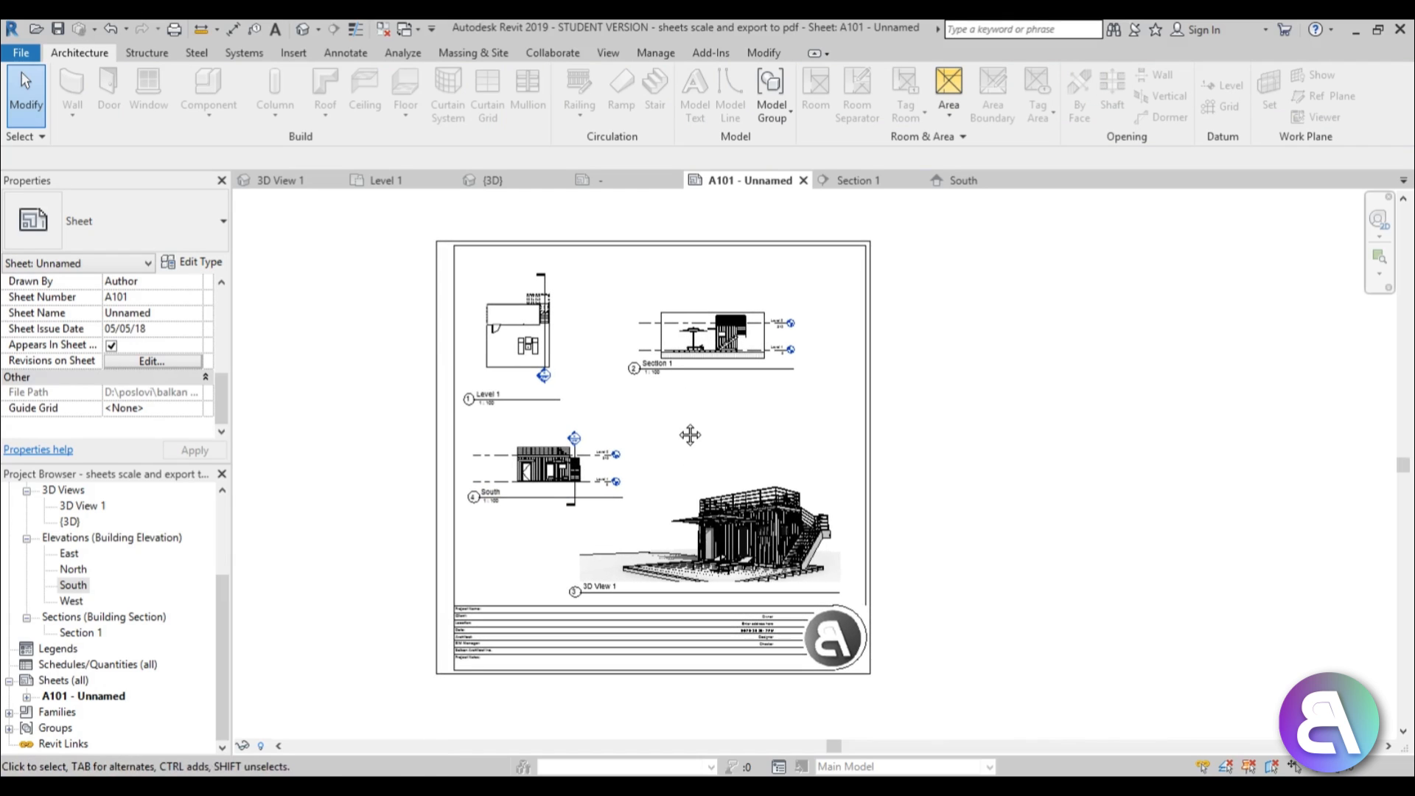
scroll(686, 442, up, 3)
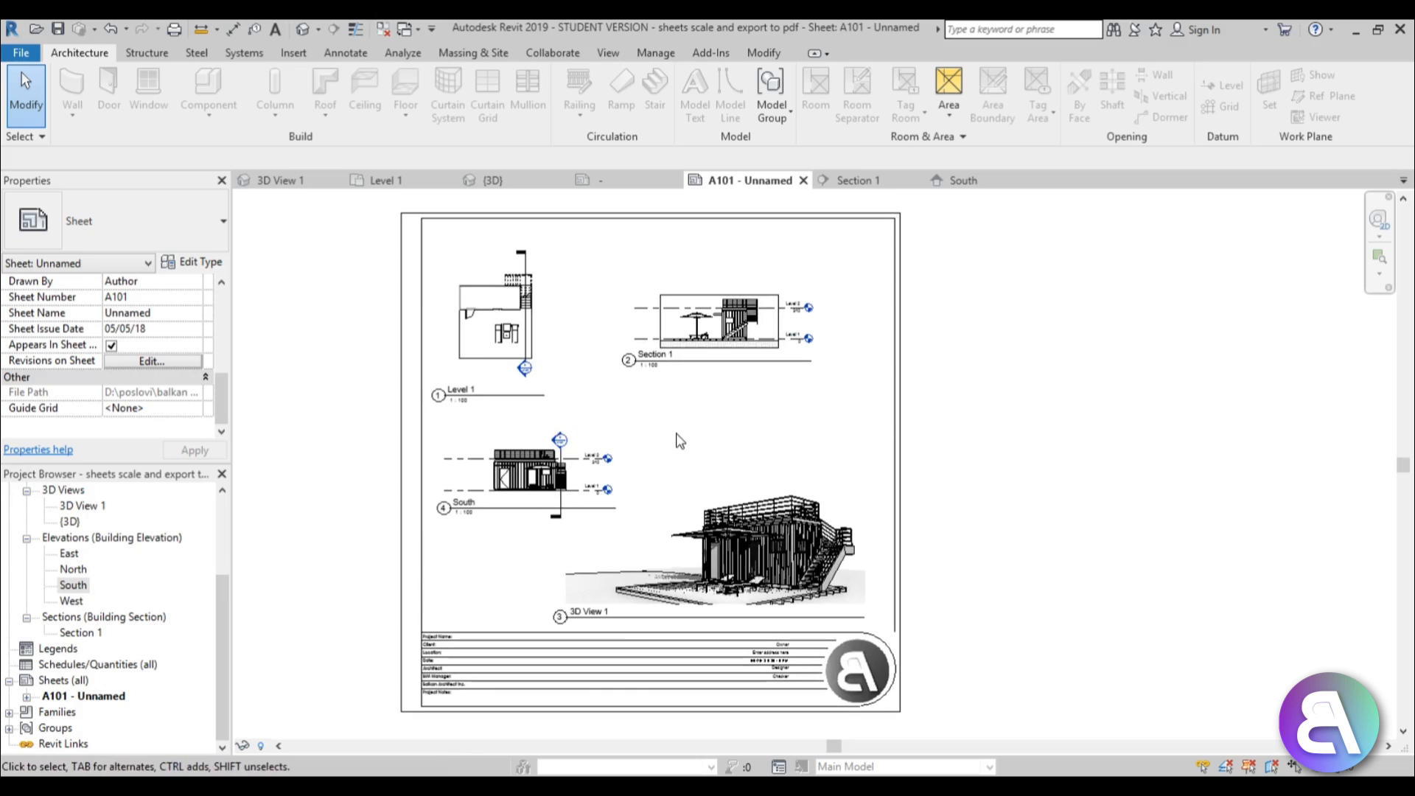
middle_drag(685, 452, 694, 462)
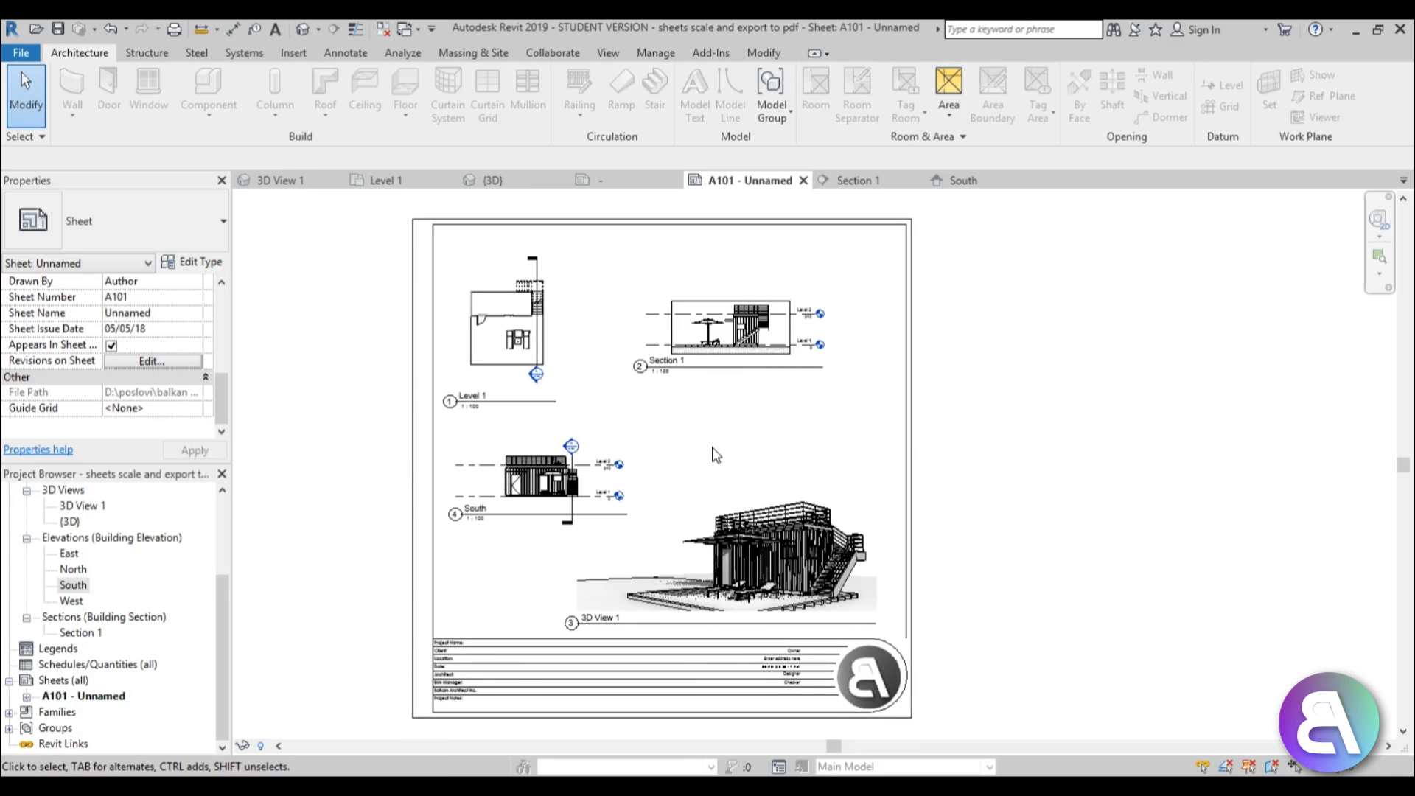
Start printing sheet A101 with Adobe PDF as the printer.
click(22, 53)
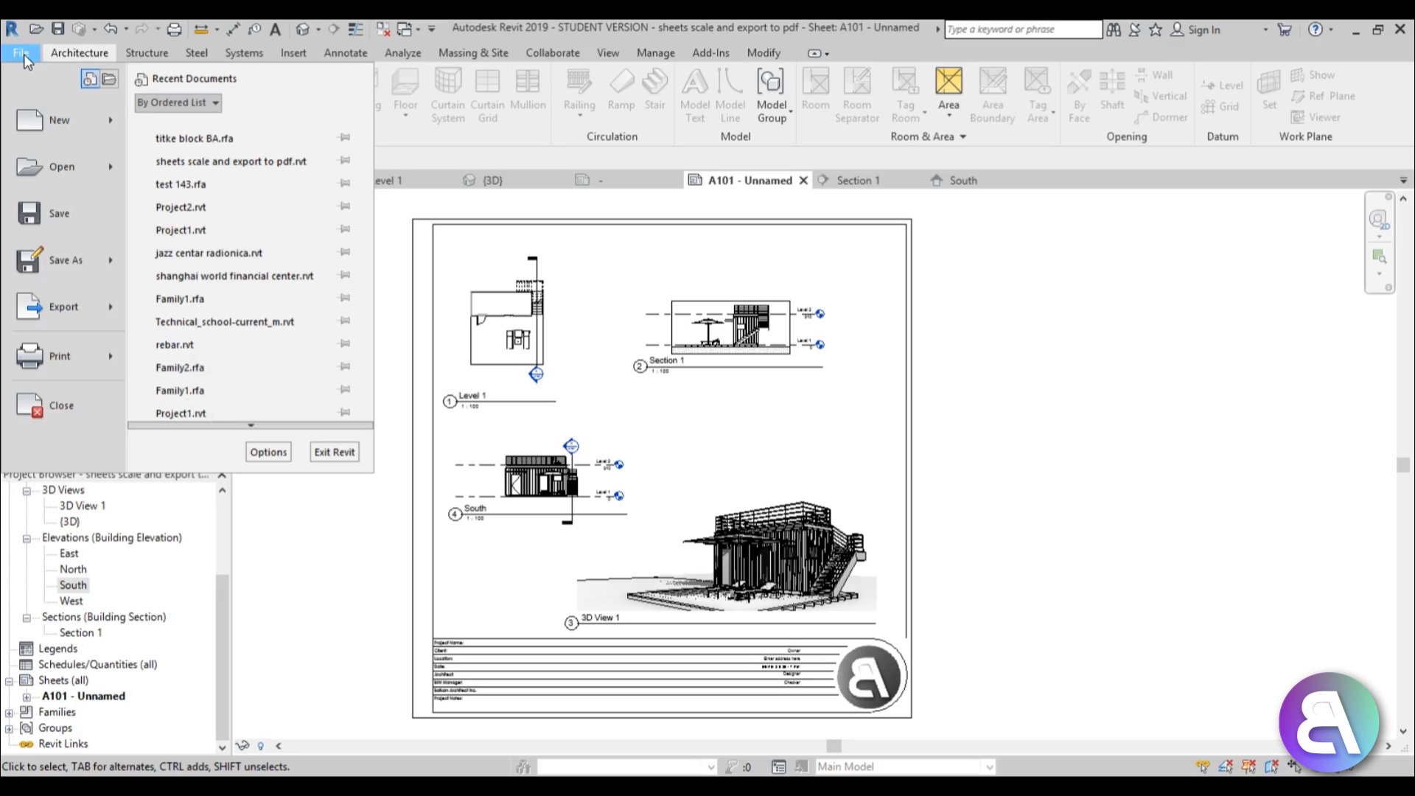
mouse_move(80, 304)
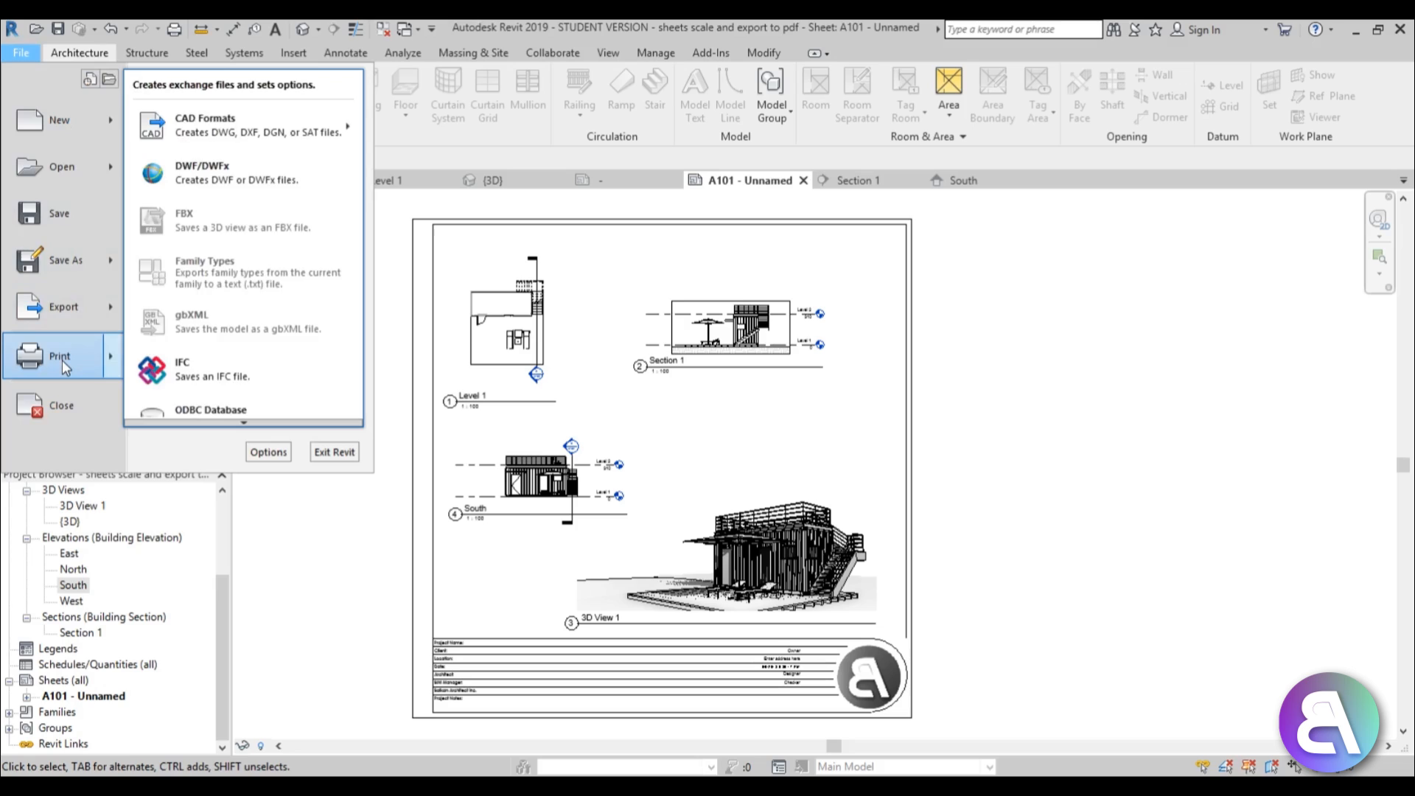
mouse_move(62, 361)
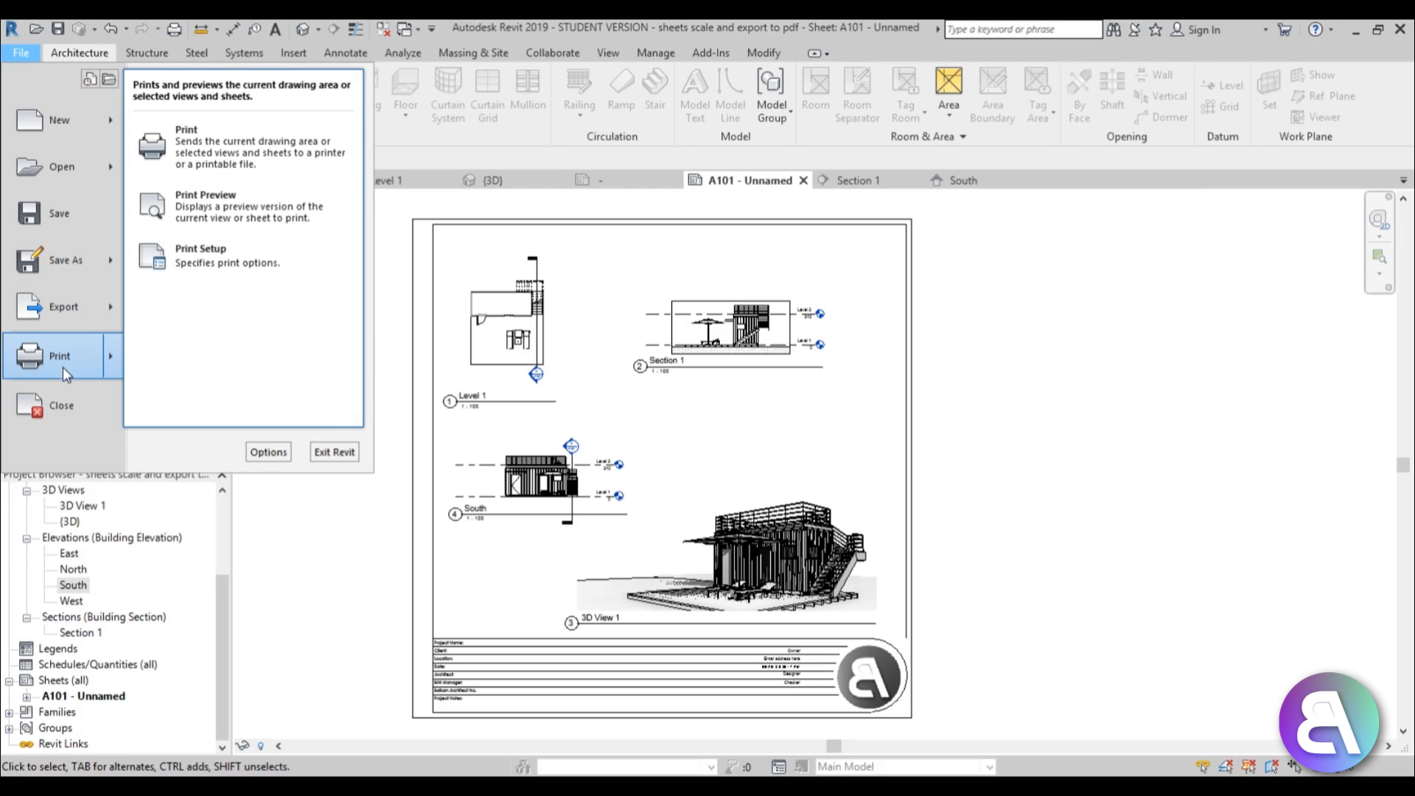
click(262, 164)
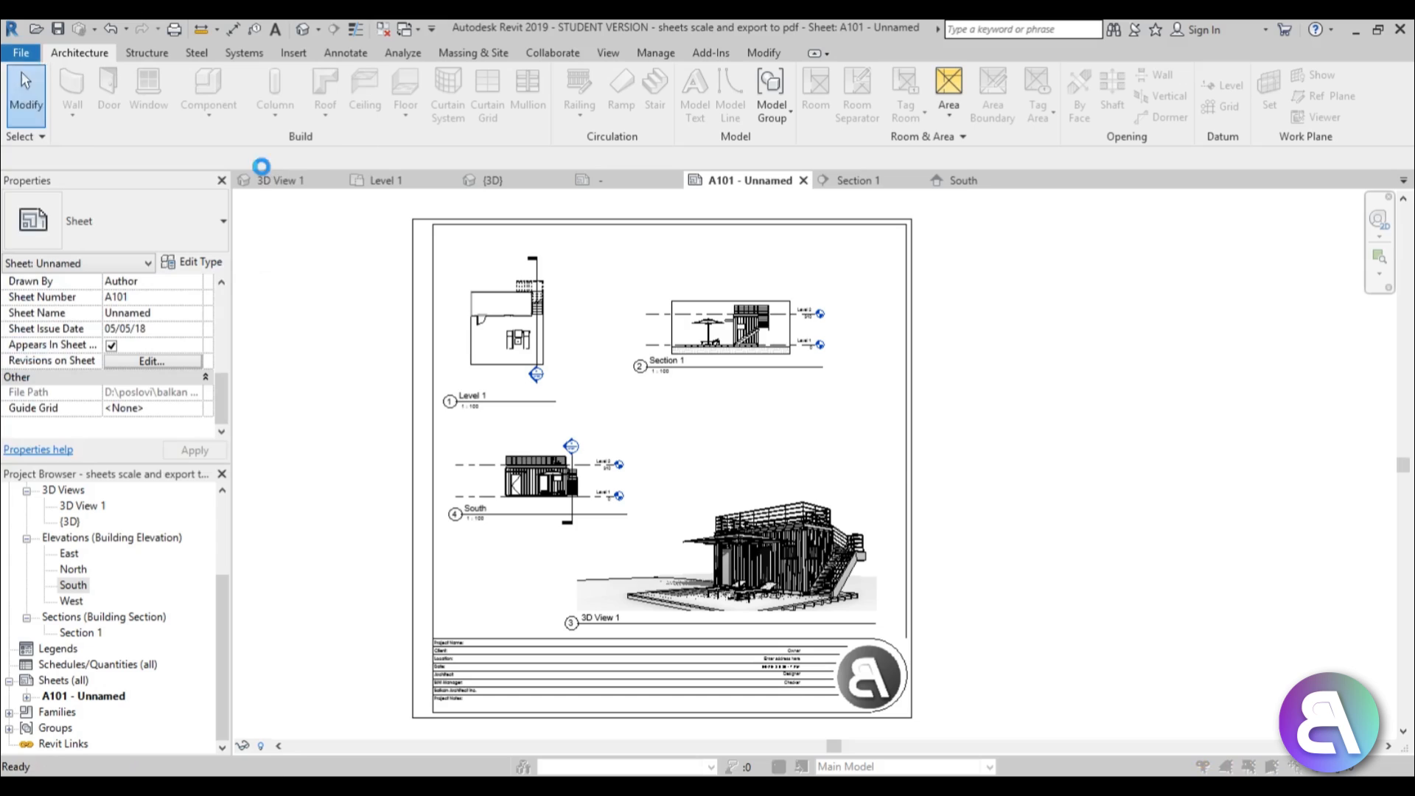
click(593, 228)
click(592, 228)
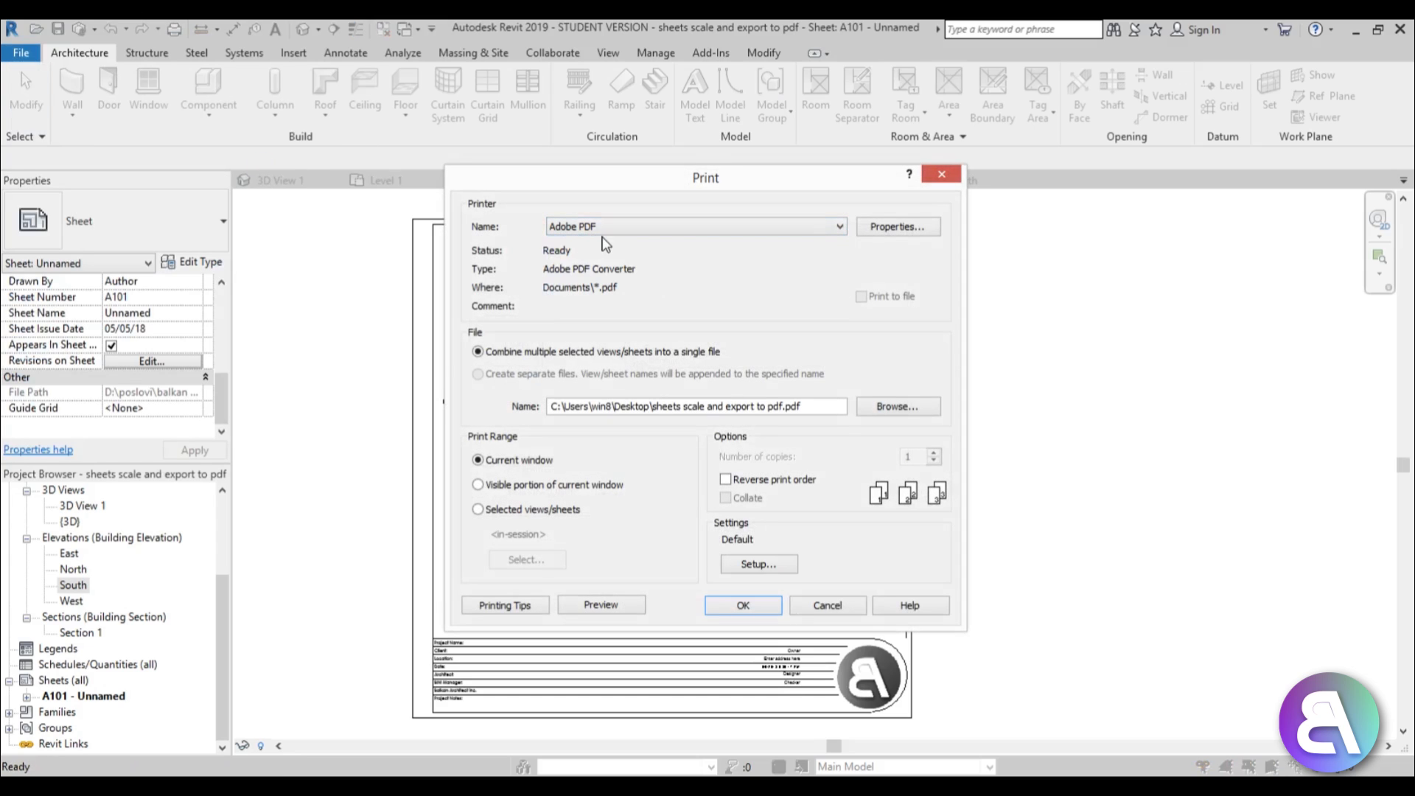
Set the PDF output file to "sheets scale and export to pdf" on the Desktop.
click(882, 409)
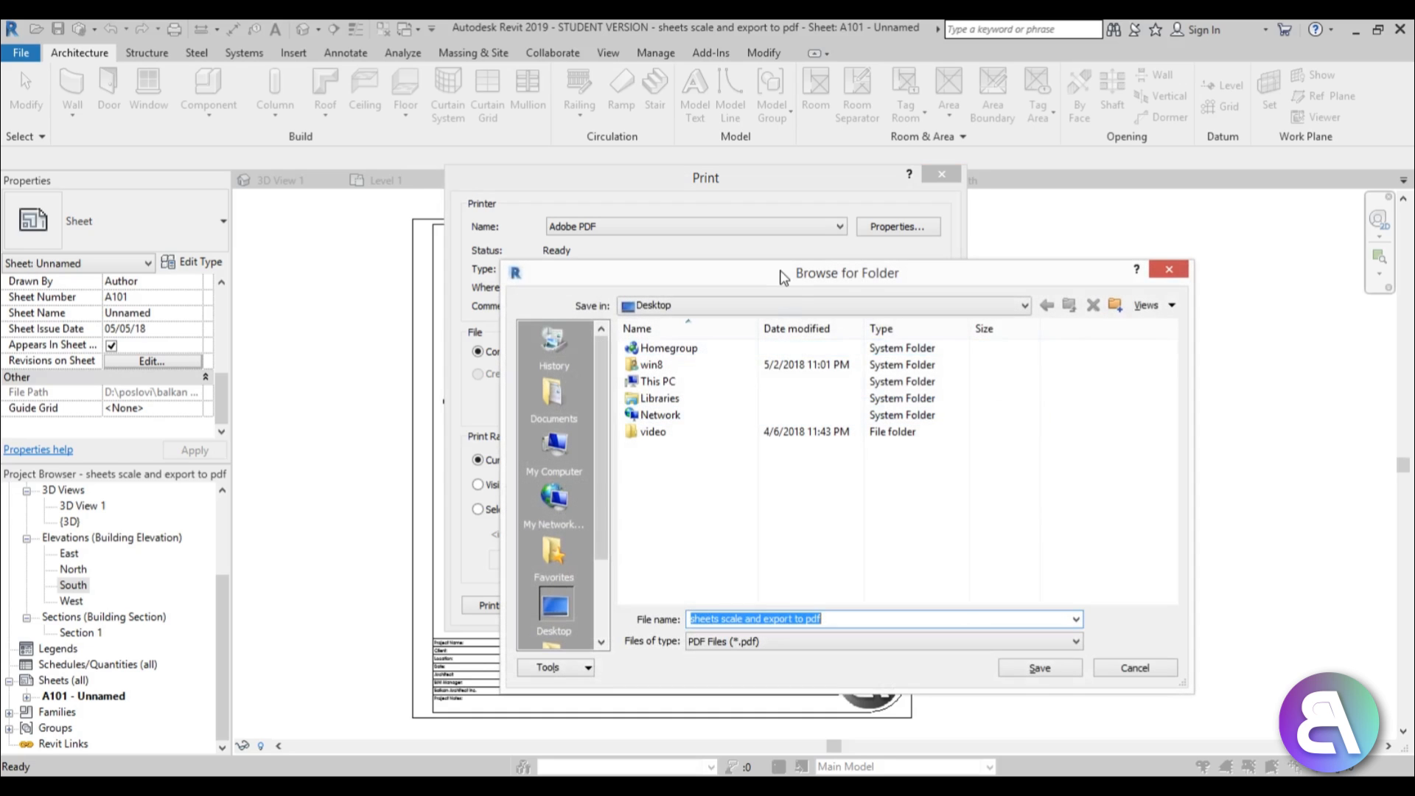
drag(784, 276, 683, 240)
click(937, 632)
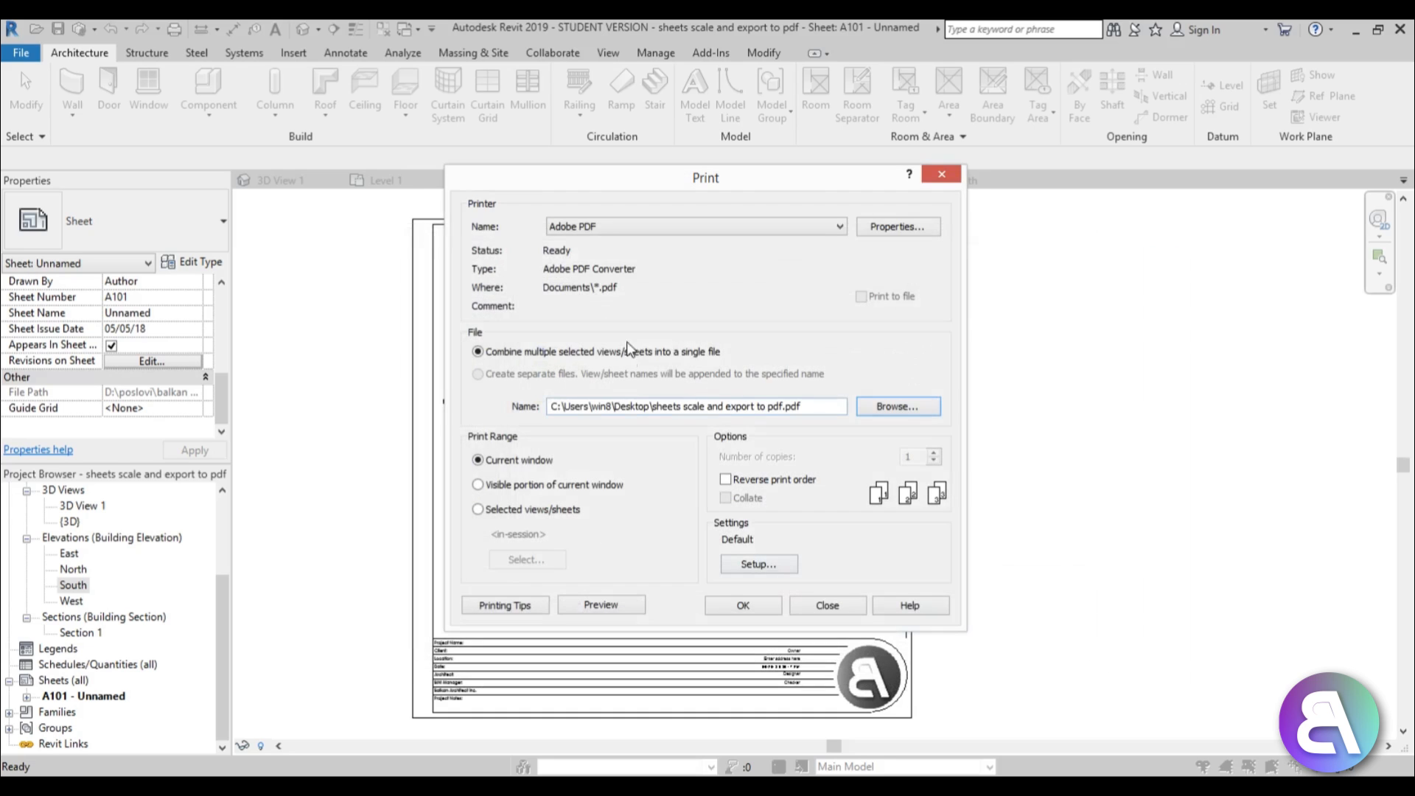
In the Adobe PDF printer properties, add a custom paper size named "500 paper", 500 mm wide and 500 mm high.
click(892, 233)
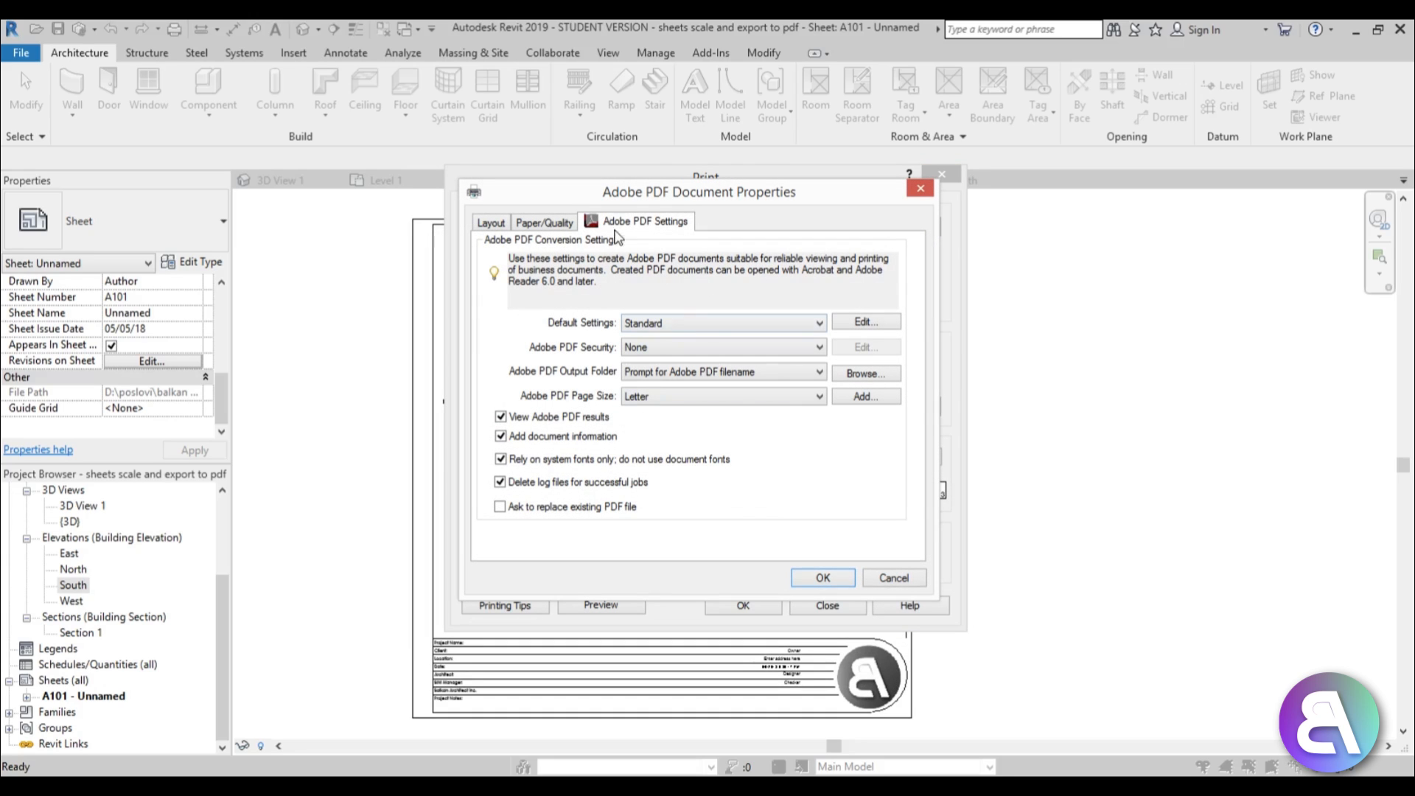
click(697, 398)
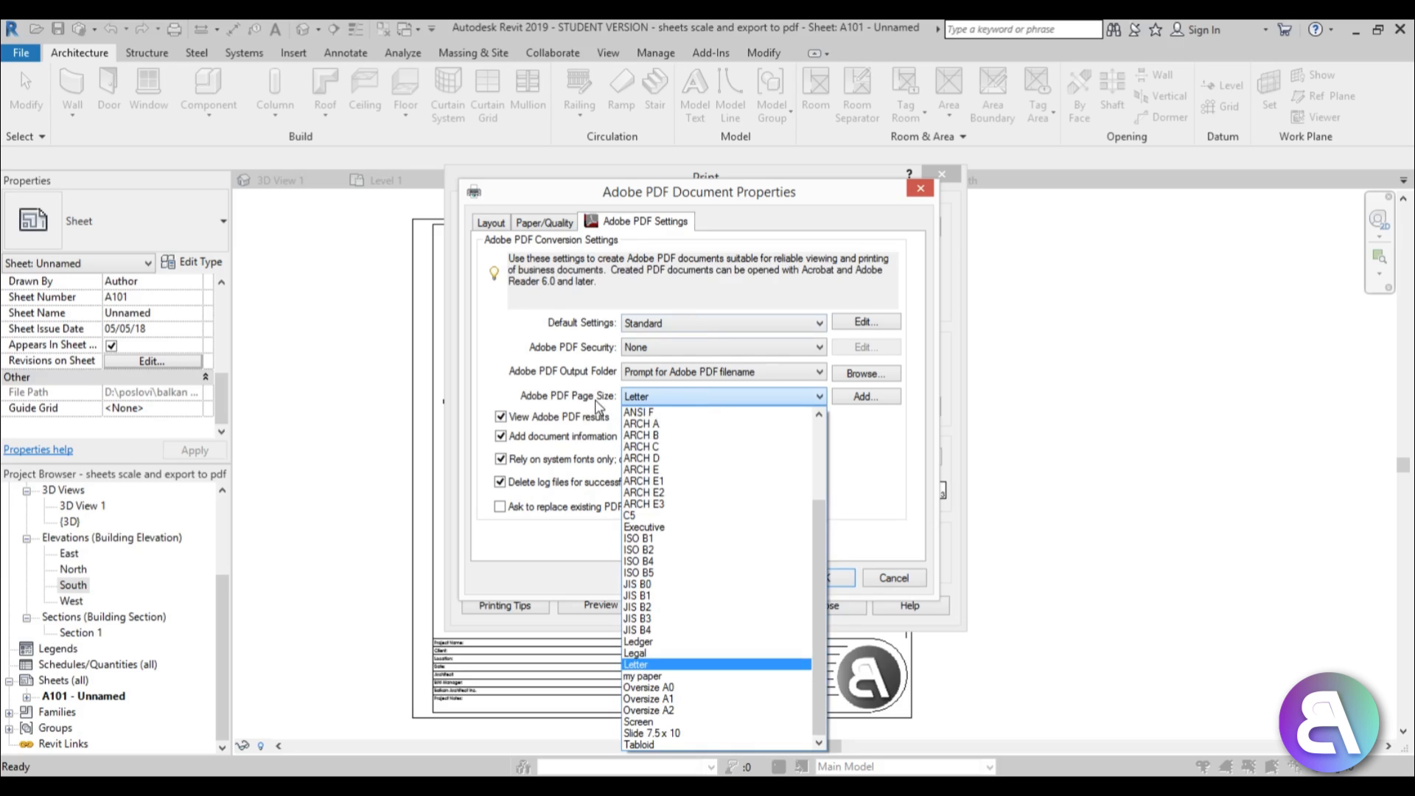
click(675, 396)
click(865, 396)
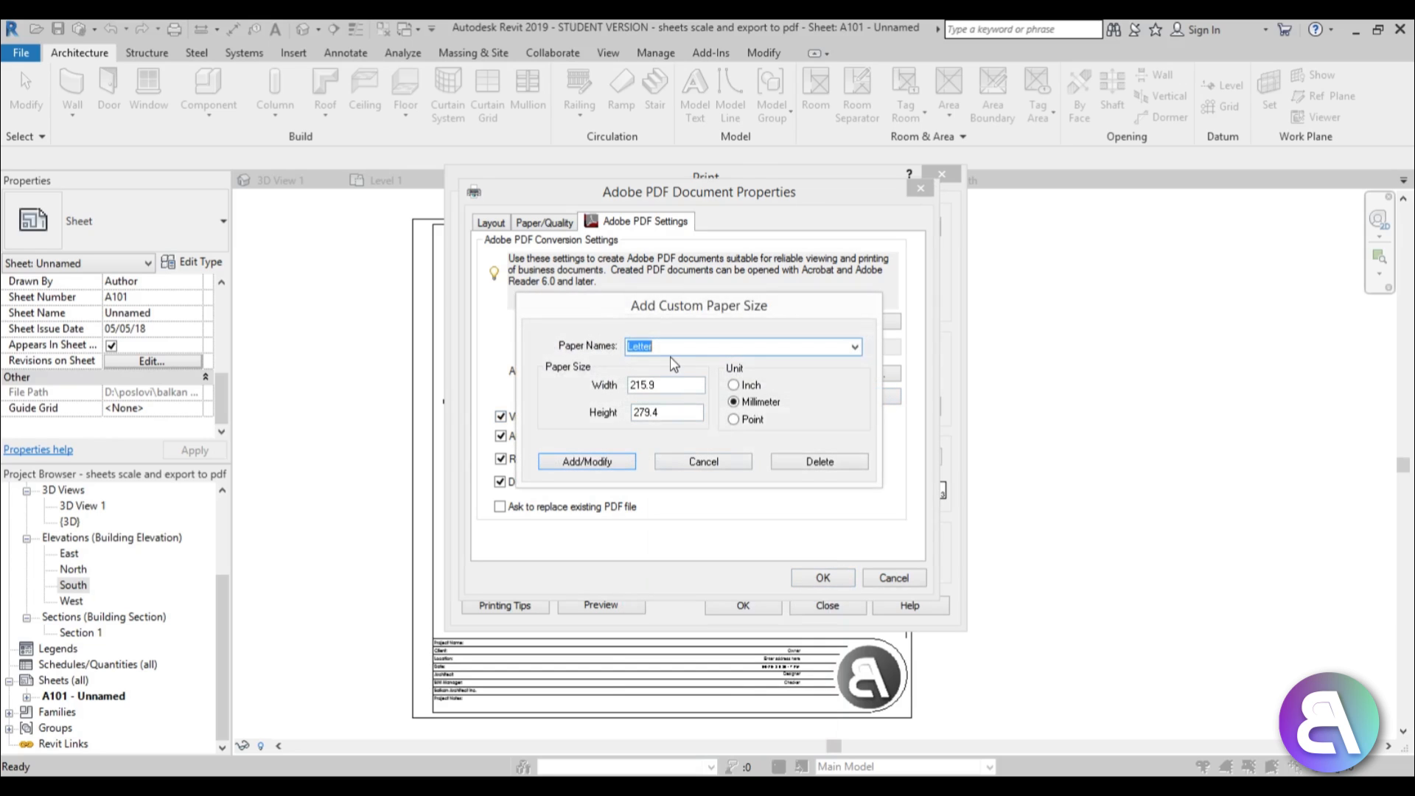
text(600 paper)
drag(689, 388, 559, 386)
text(500)
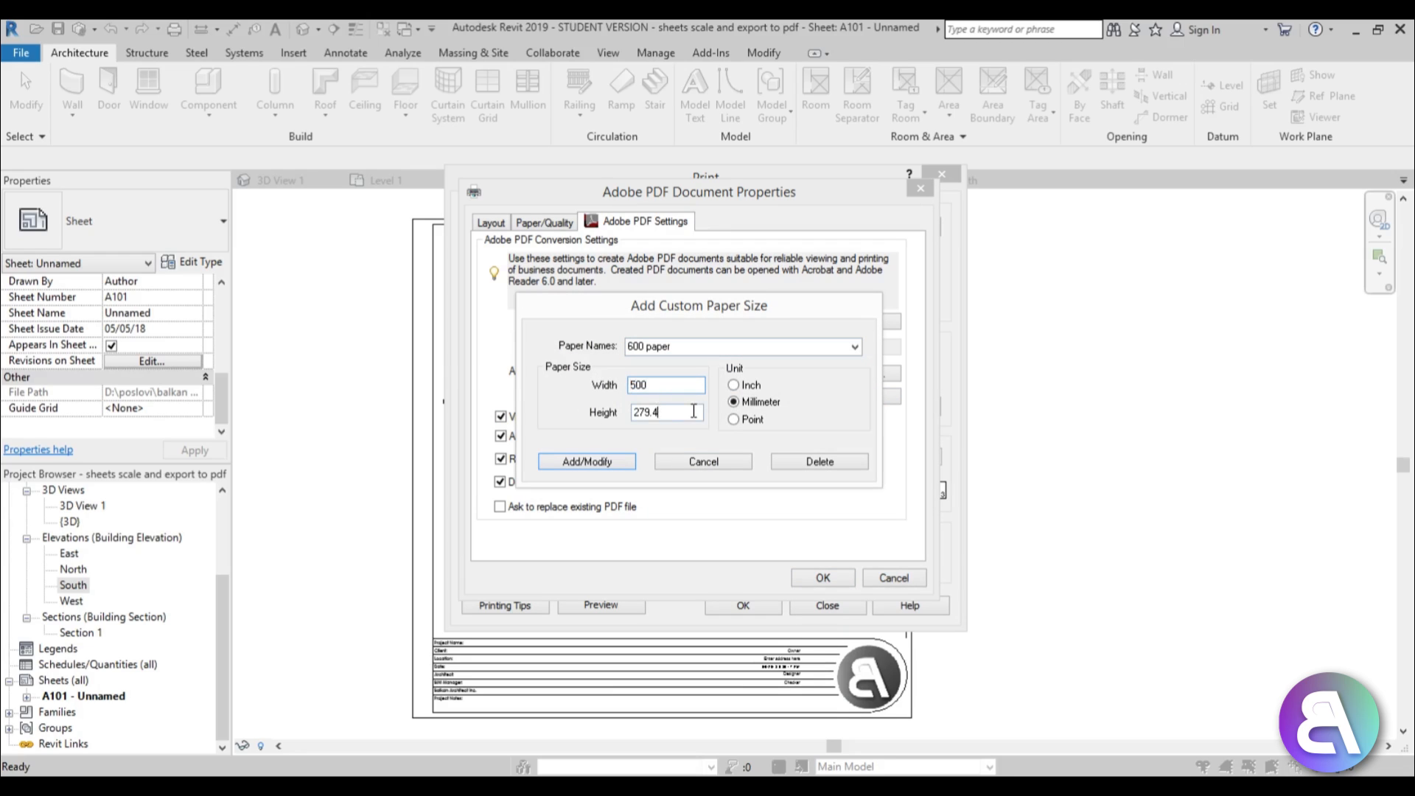
drag(694, 411, 514, 414)
text(500)
drag(637, 349, 598, 352)
click(587, 461)
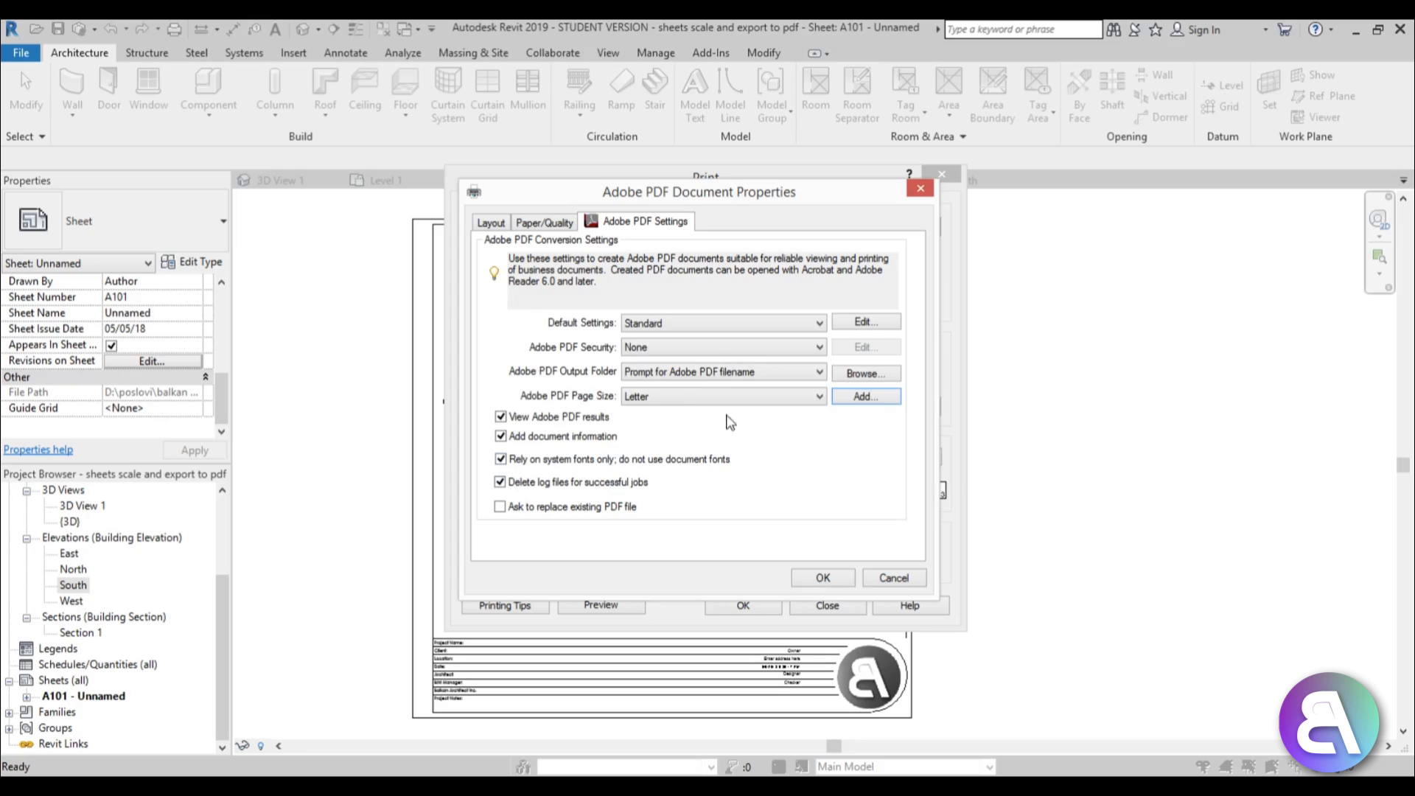
Set the Adobe PDF page size to "500 paper" and accept the printer properties.
click(818, 396)
scroll(803, 545, down, 2)
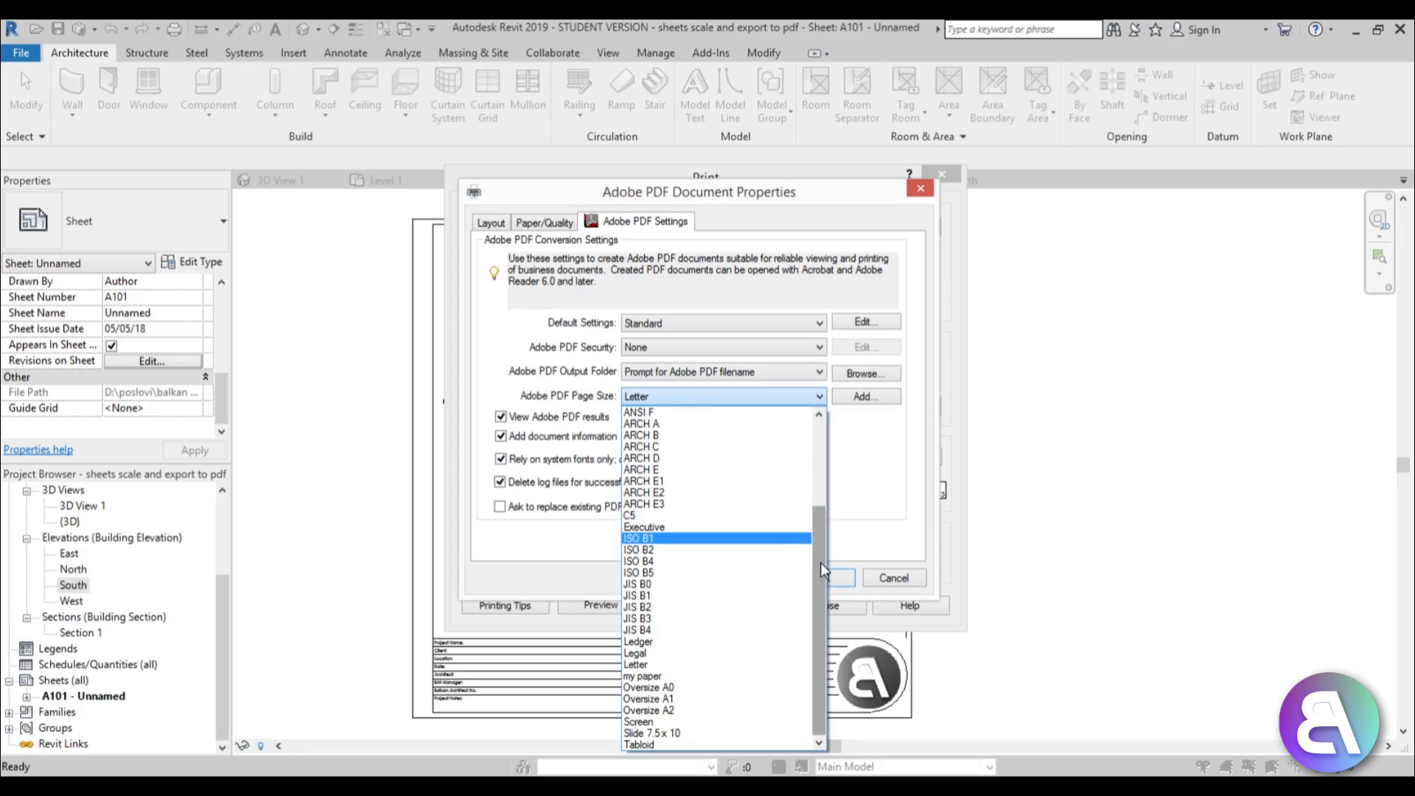
drag(820, 563, 820, 429)
click(663, 415)
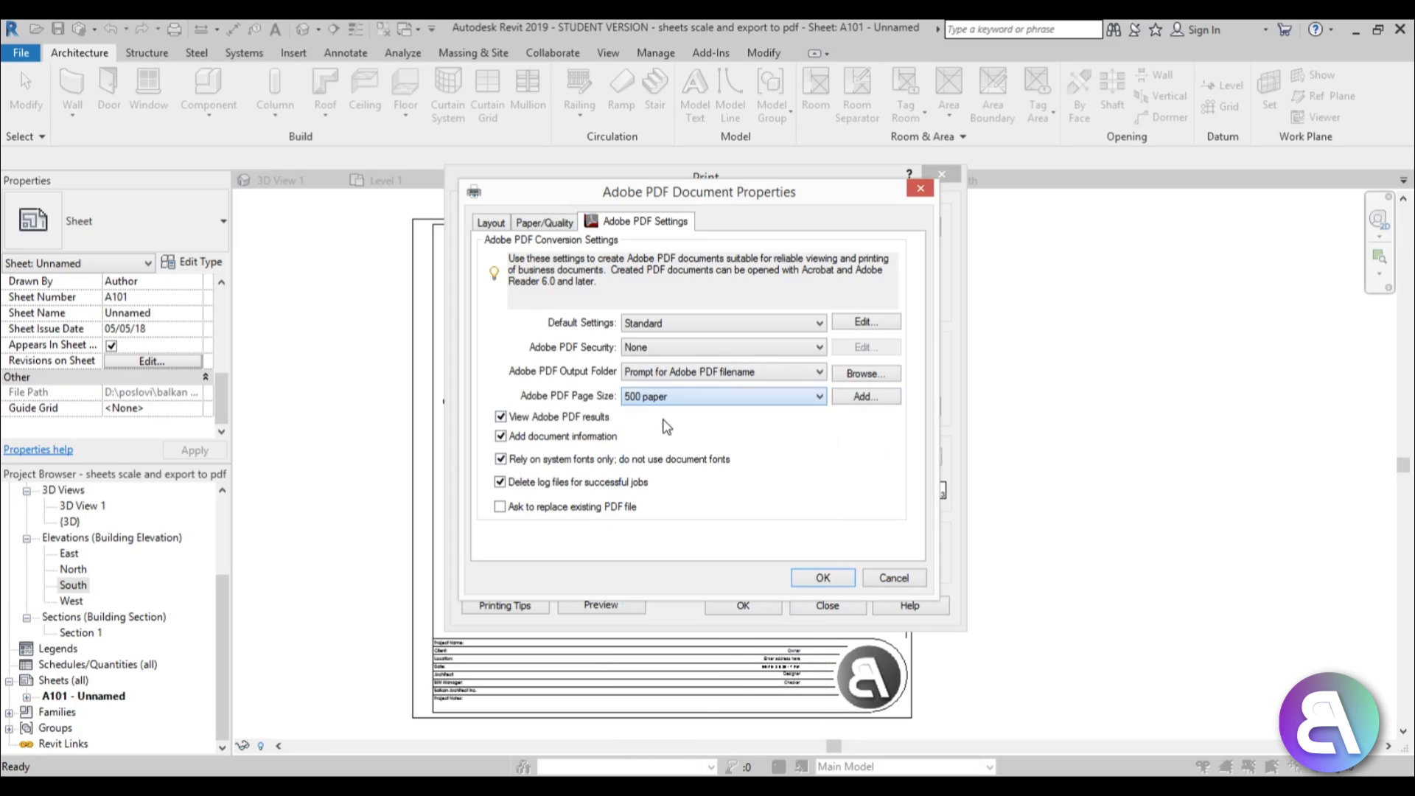
click(663, 417)
click(844, 579)
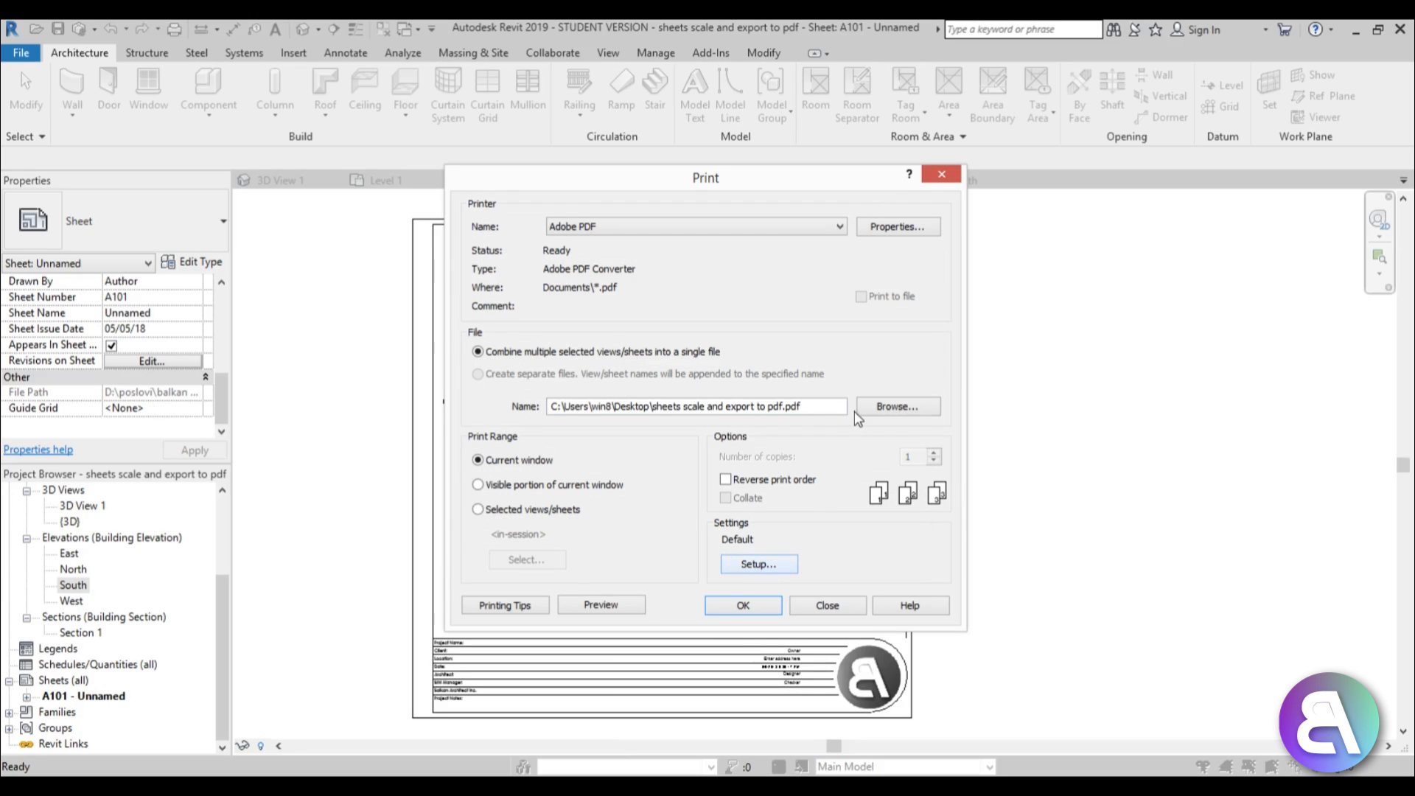
Set the paper size in the print setup to "500 paper" and accept the setup.
click(759, 565)
click(548, 259)
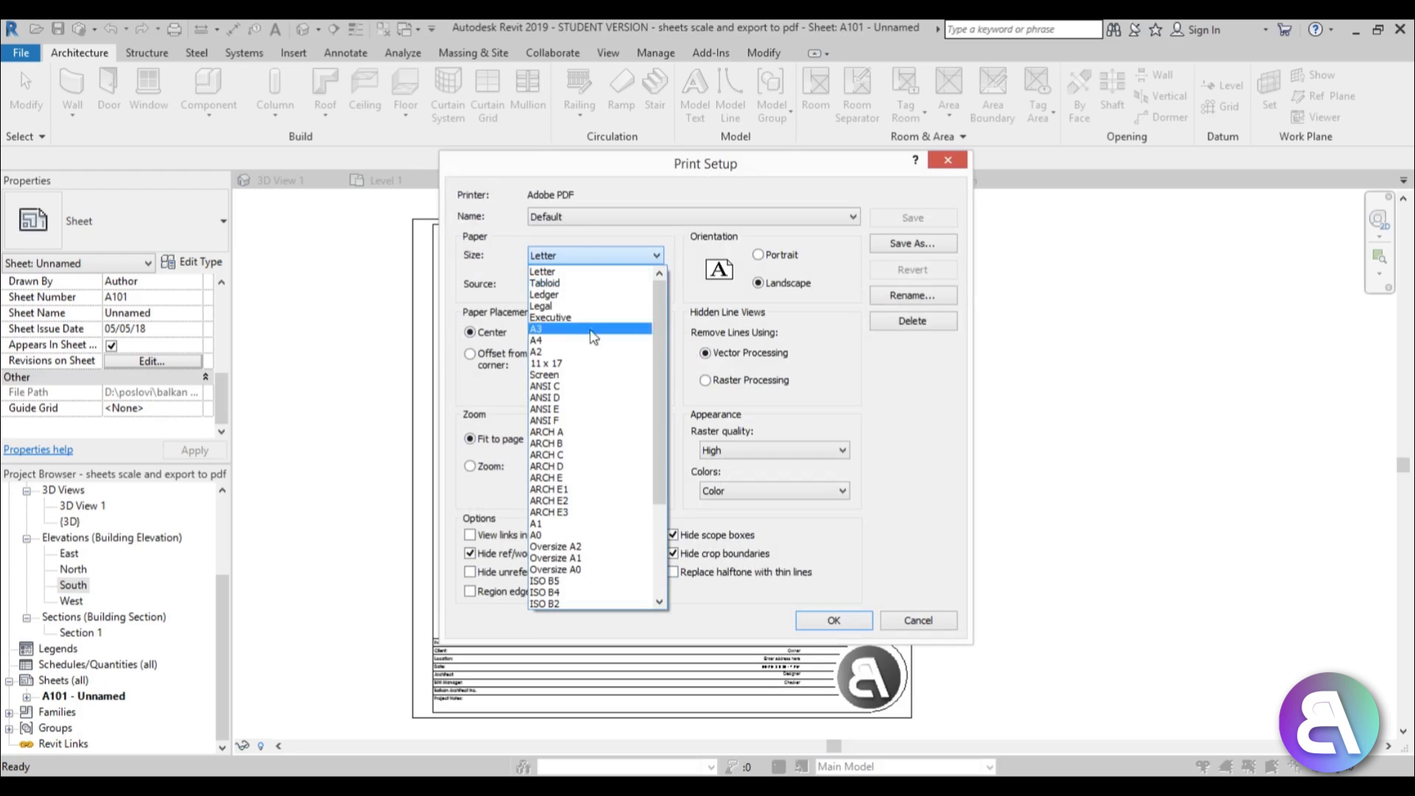
drag(661, 315, 663, 445)
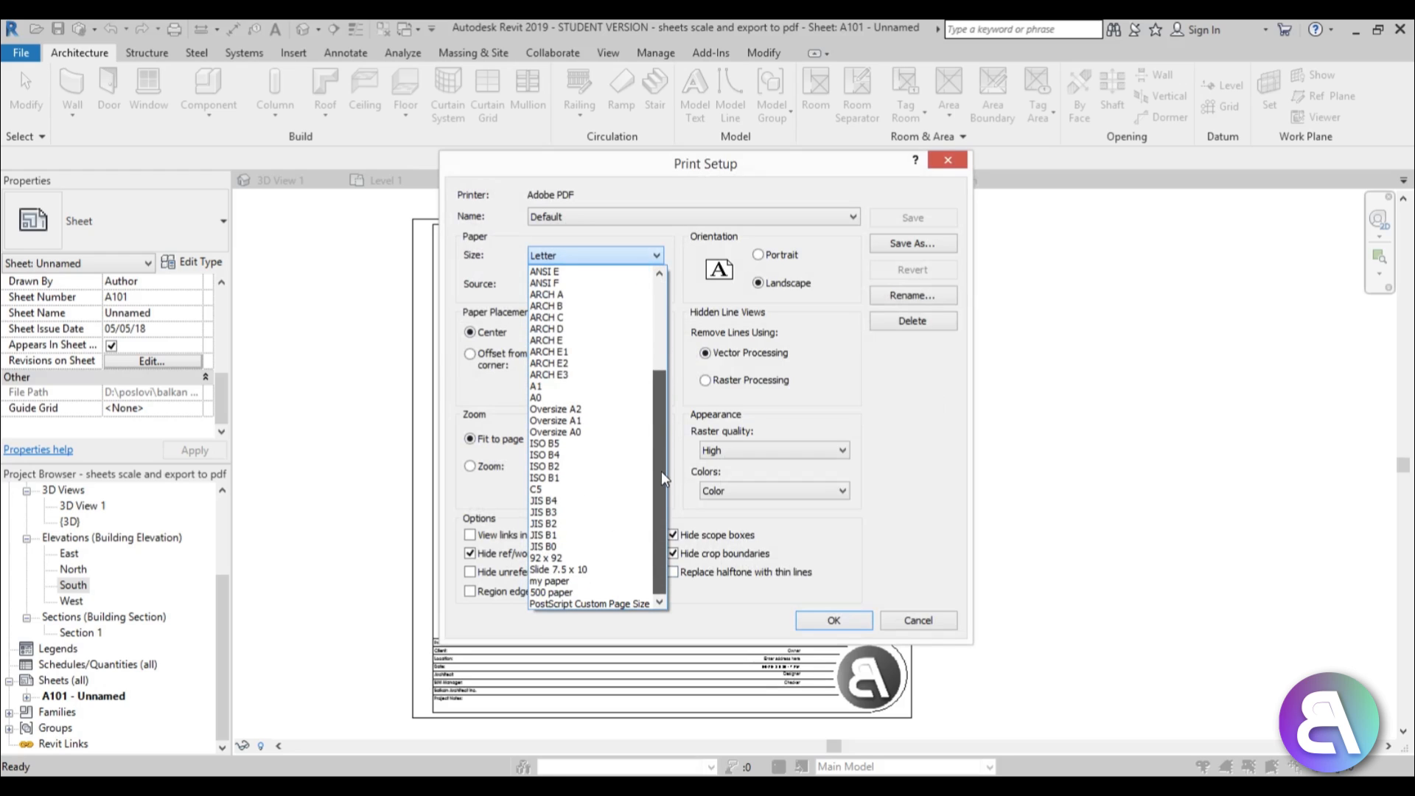
click(551, 592)
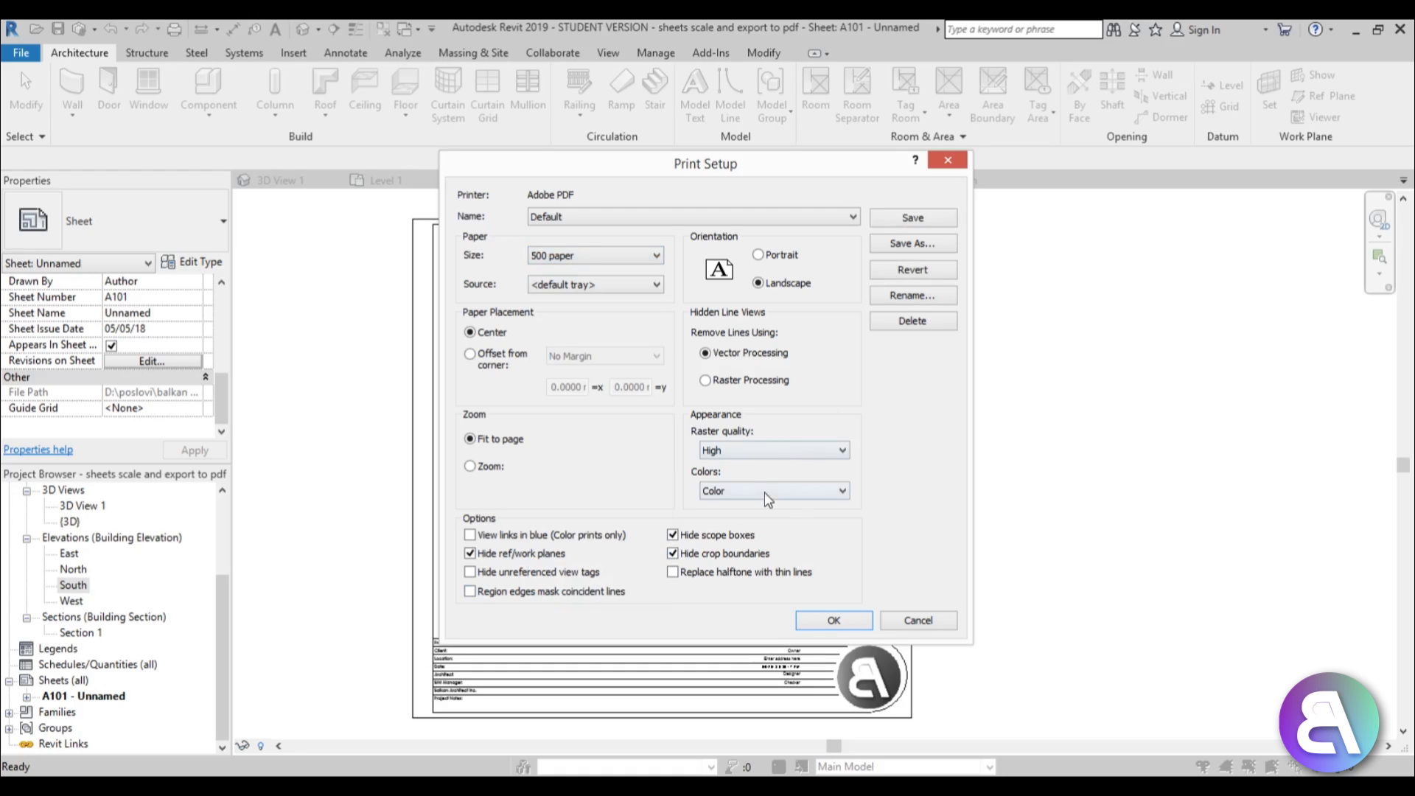
click(825, 617)
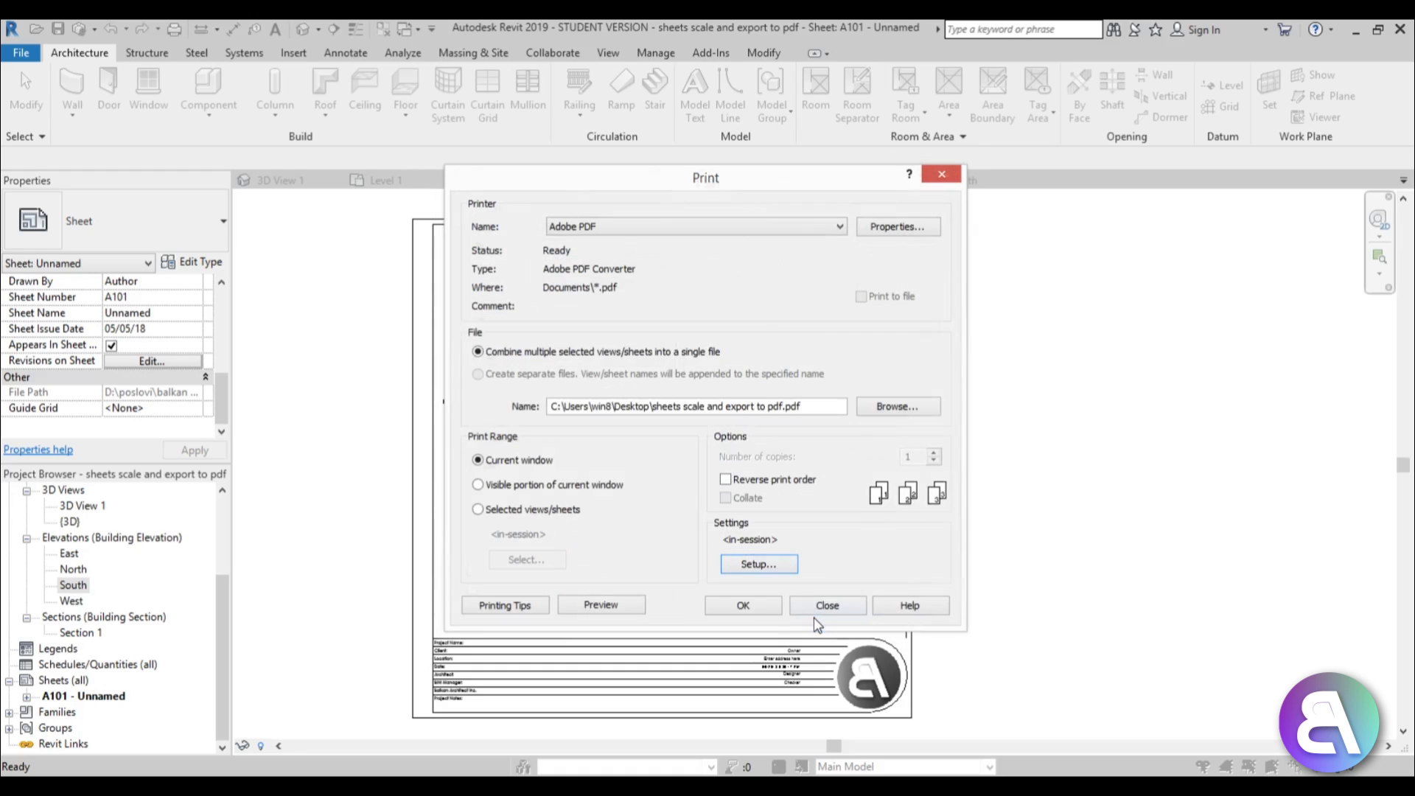
Try to print sheet A101 to a PDF named "conteiner home" on the Desktop, and close the PDF creation progress window.
click(730, 609)
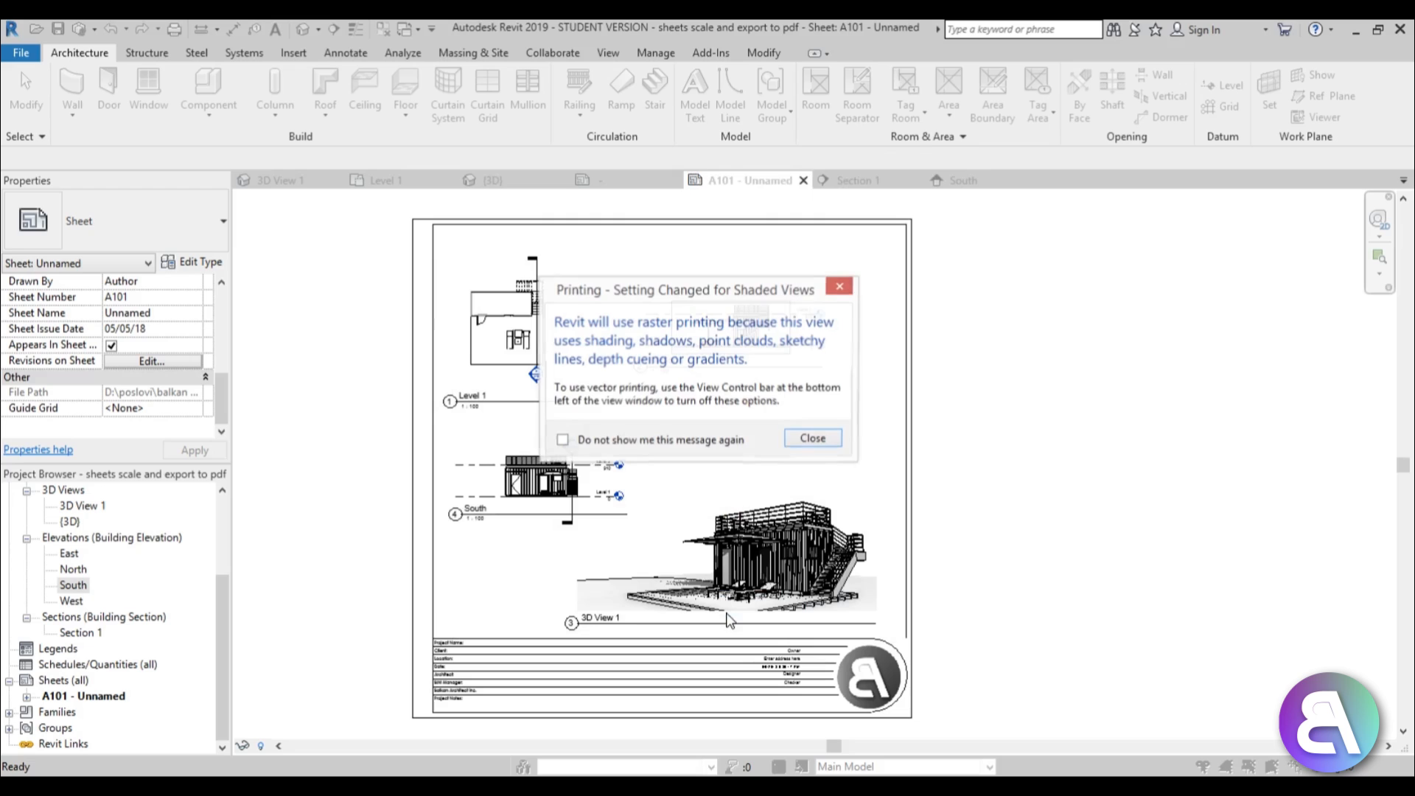
click(813, 441)
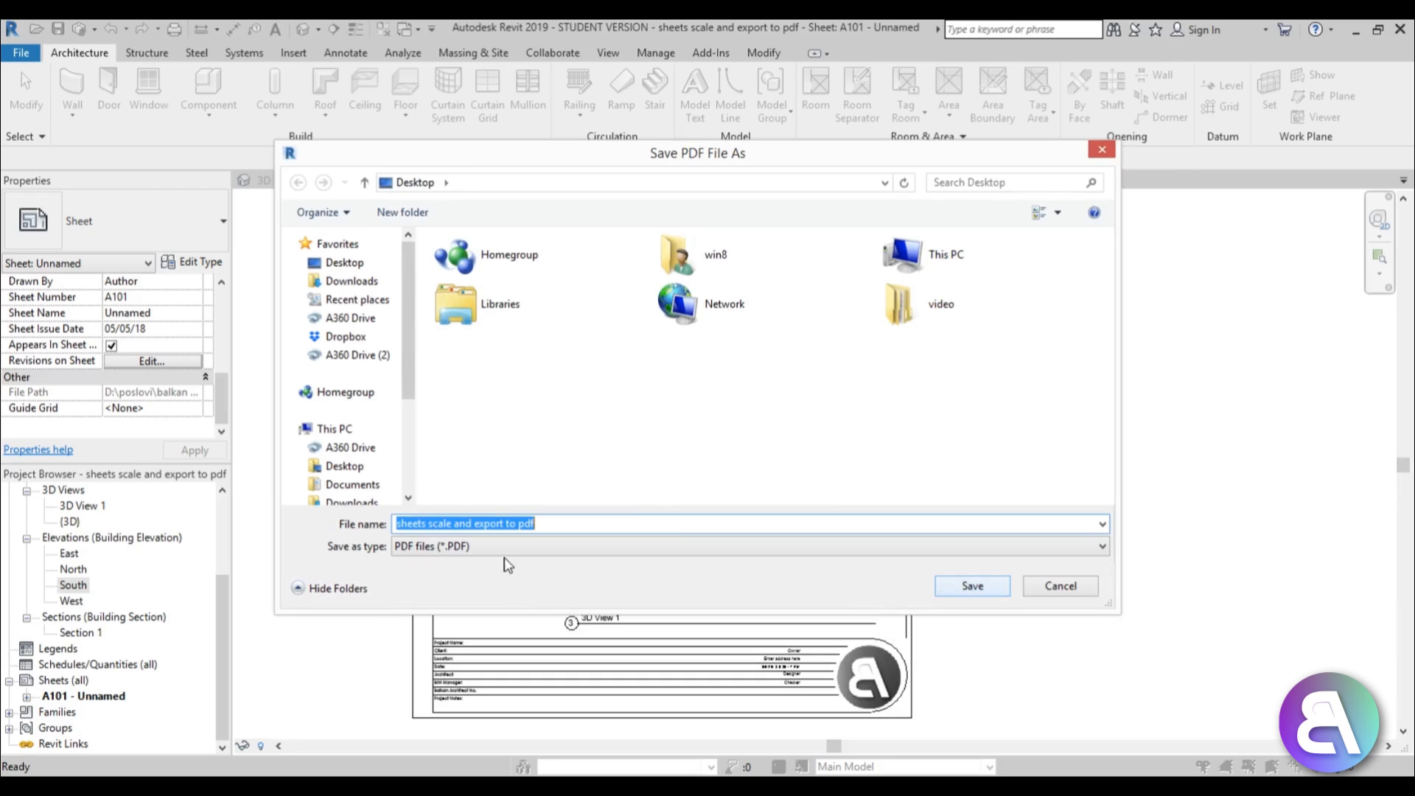
click(477, 525)
drag(572, 528, 233, 535)
text(conteiner home)
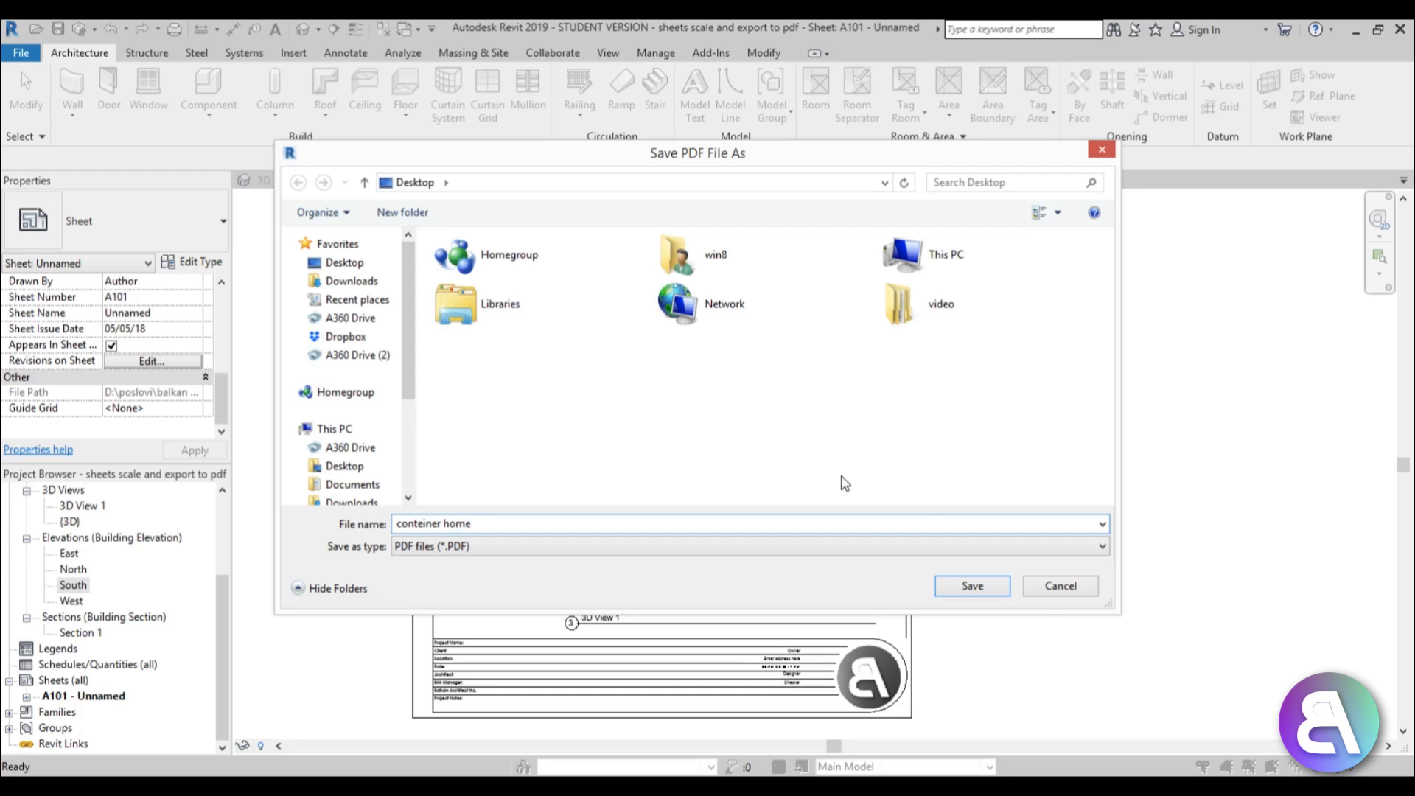
click(1000, 589)
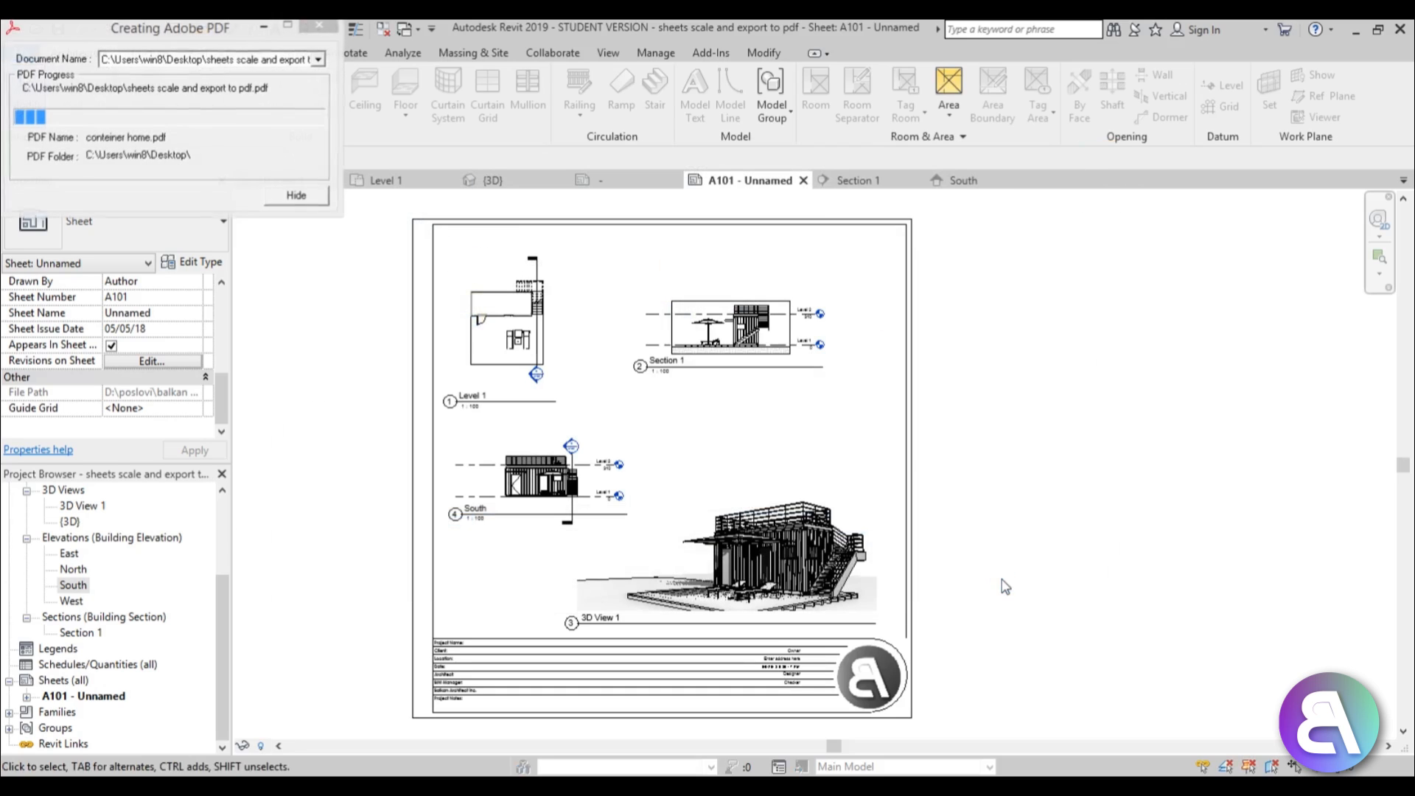
drag(203, 80, 201, 102)
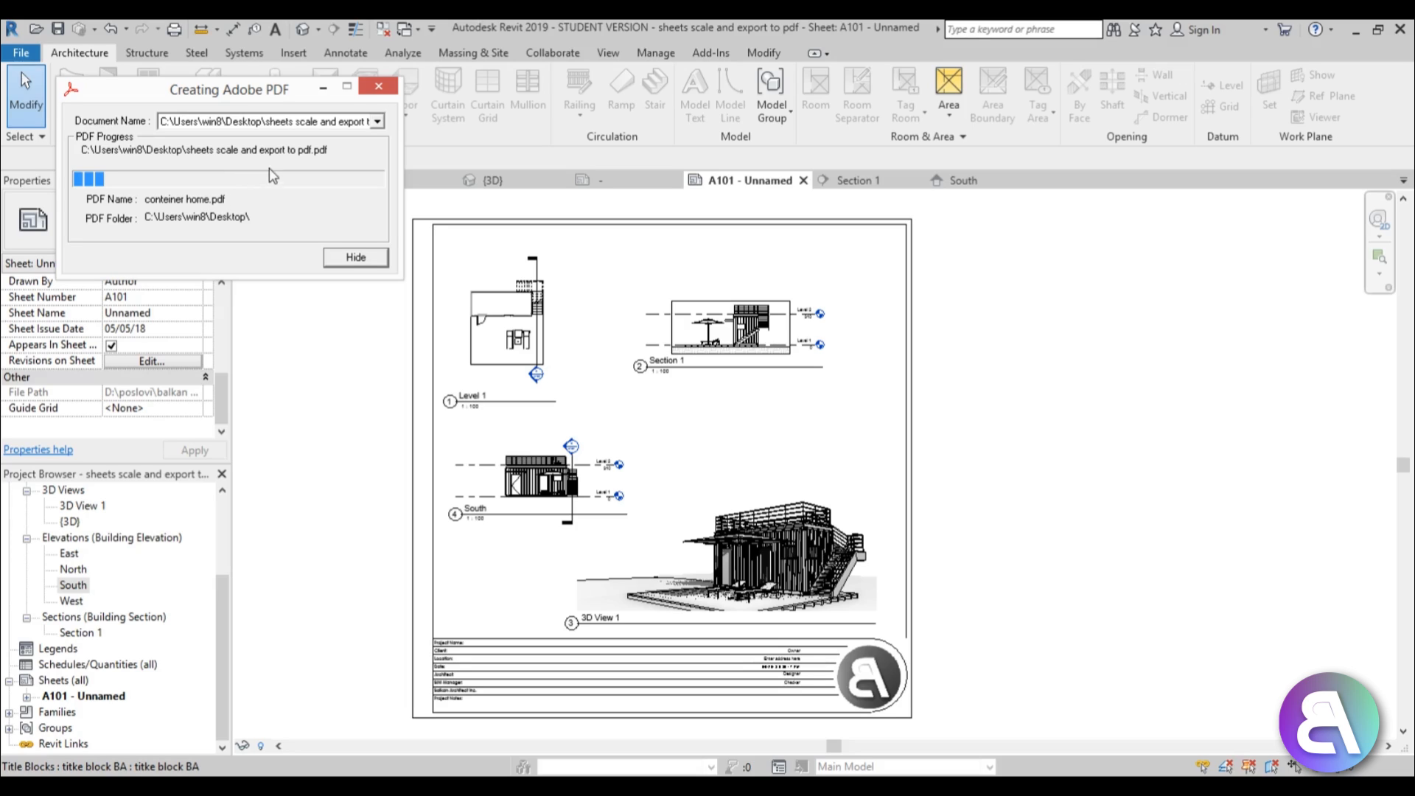
click(380, 88)
Print sheet A101 again with Adobe PDF, saving it on the Desktop under the suggested name "sheets scale and export to pdf".
click(20, 55)
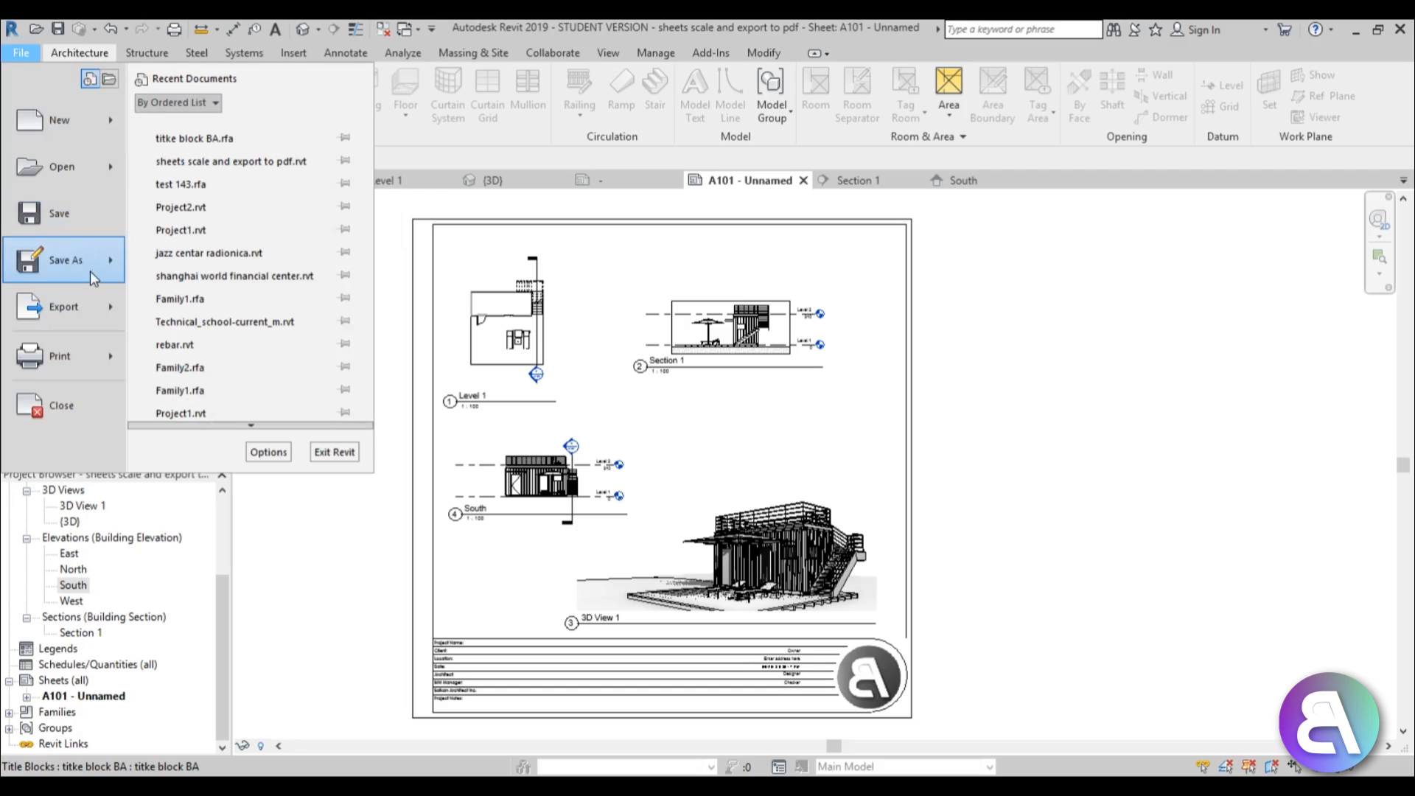
mouse_move(90, 303)
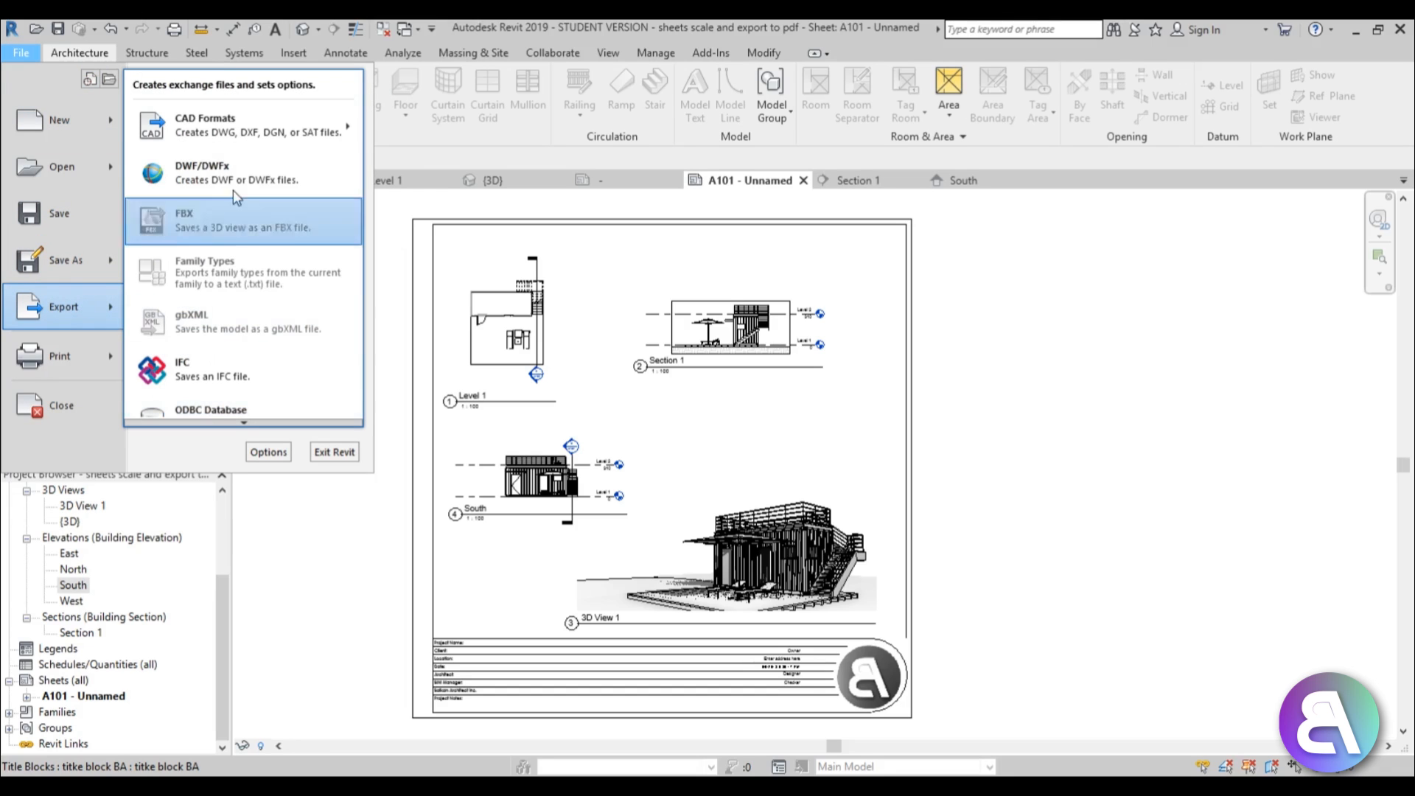
click(59, 356)
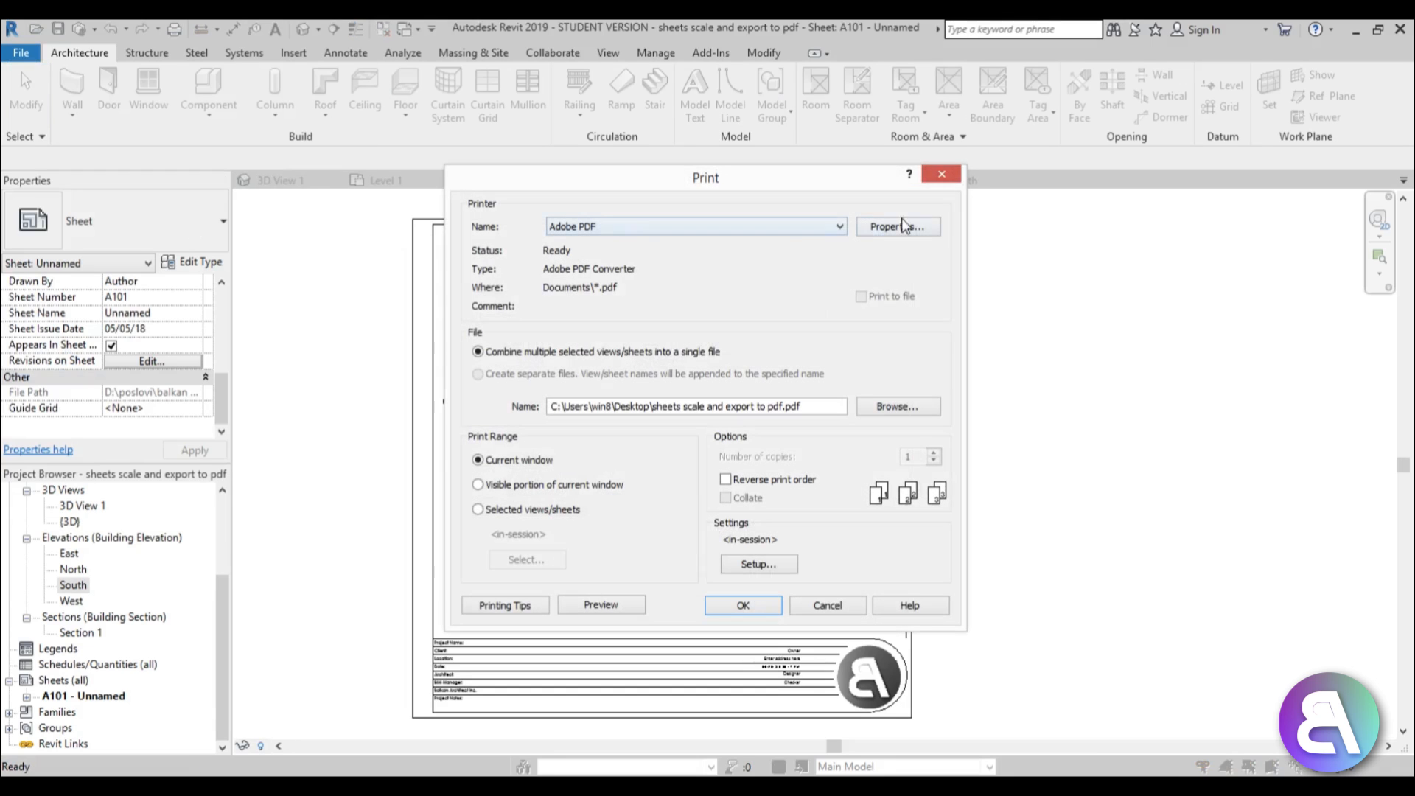
drag(733, 191, 724, 188)
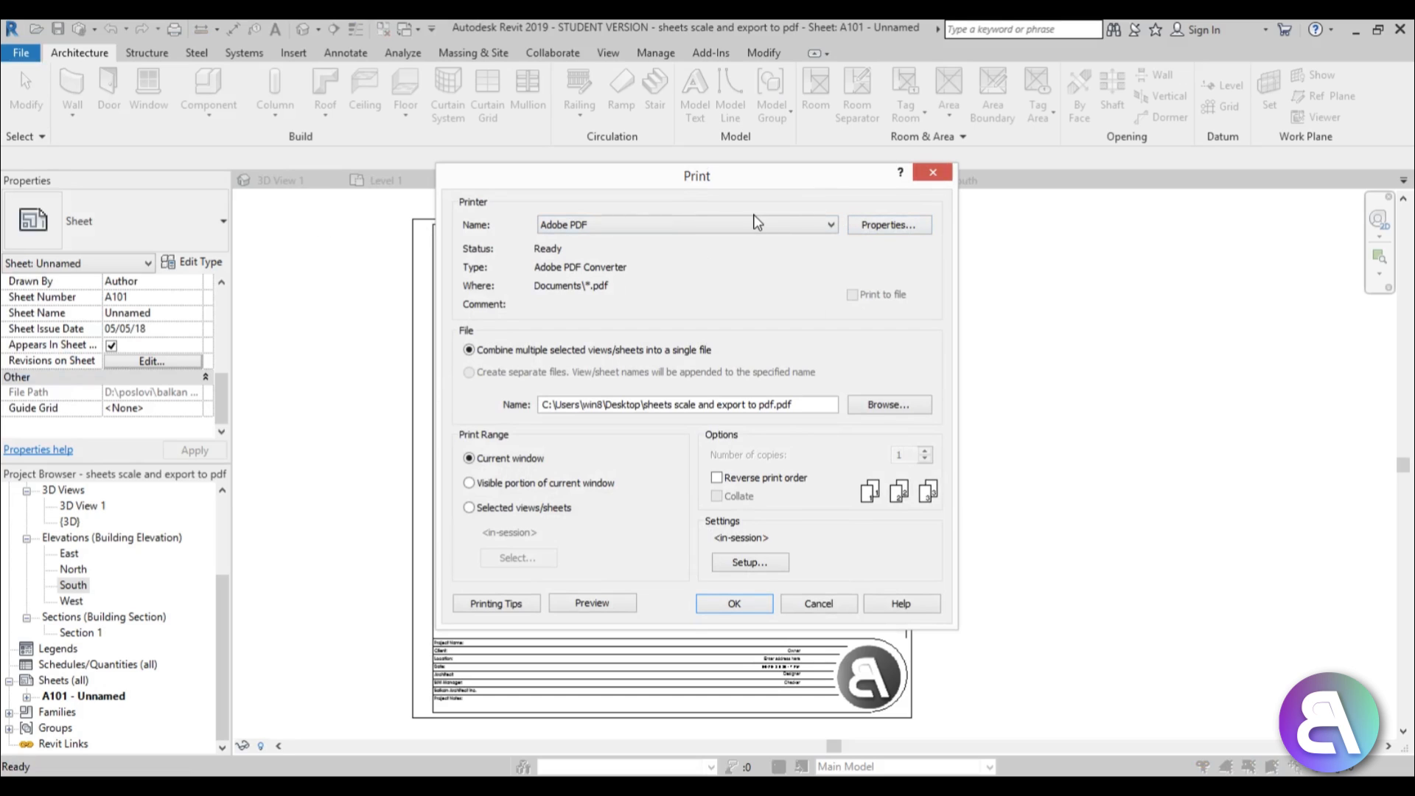
click(735, 604)
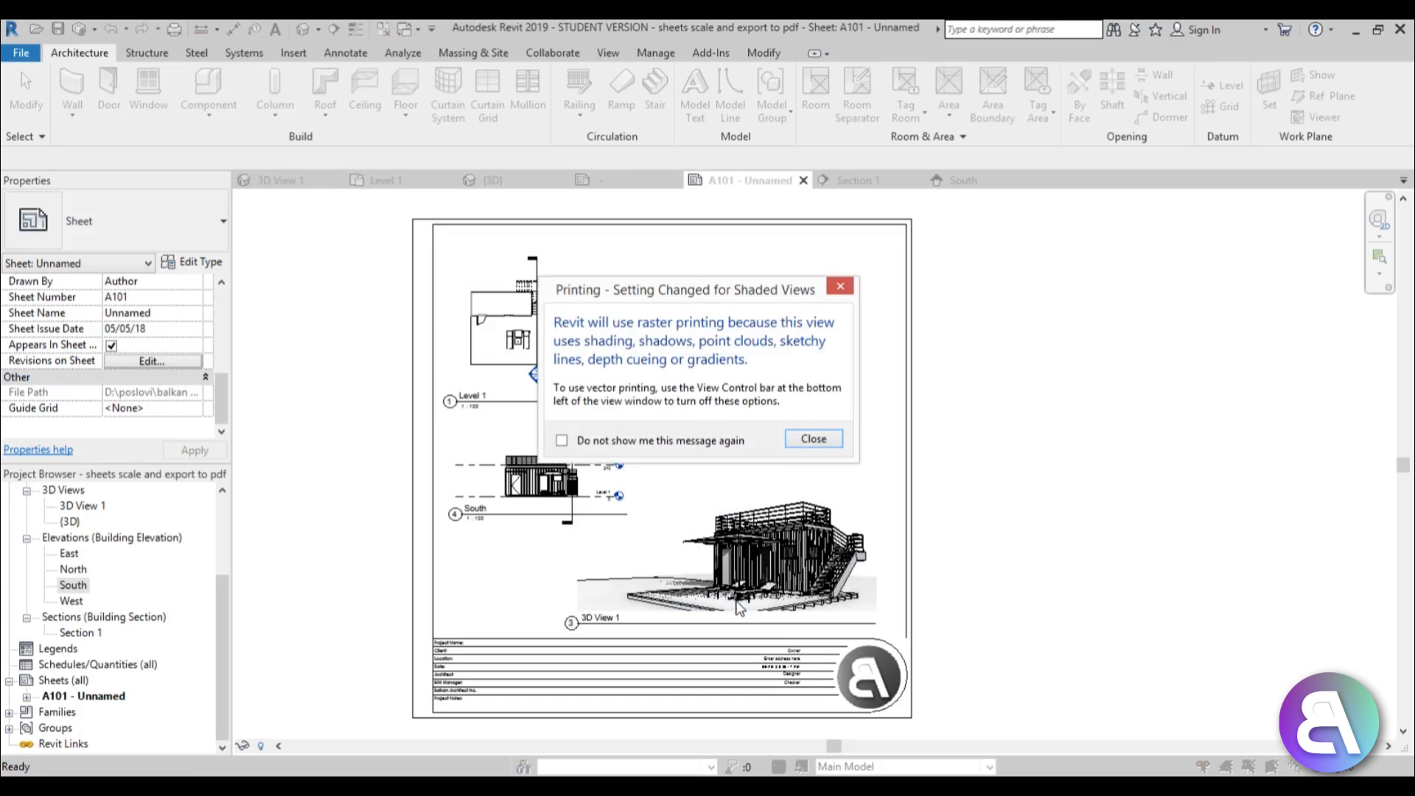
click(805, 439)
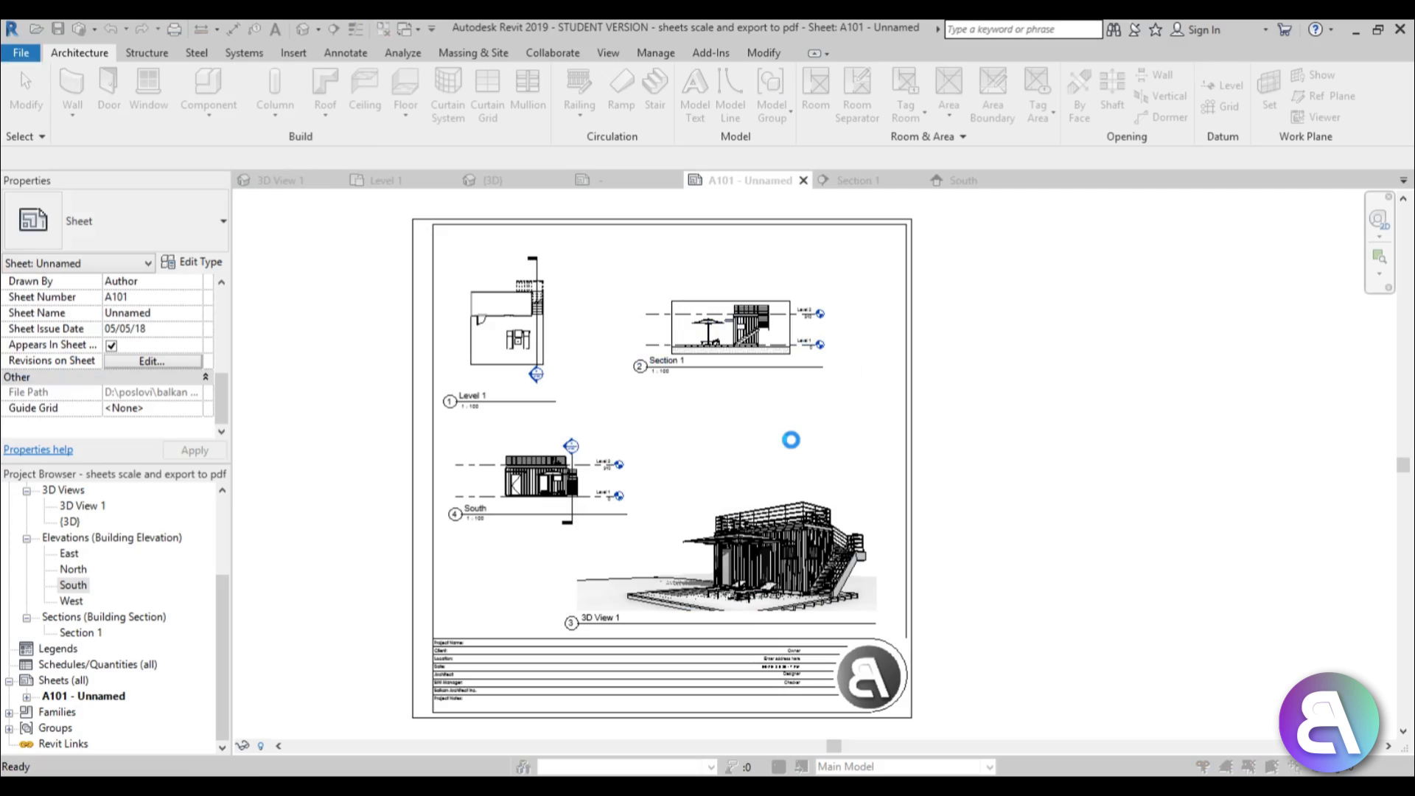
click(958, 584)
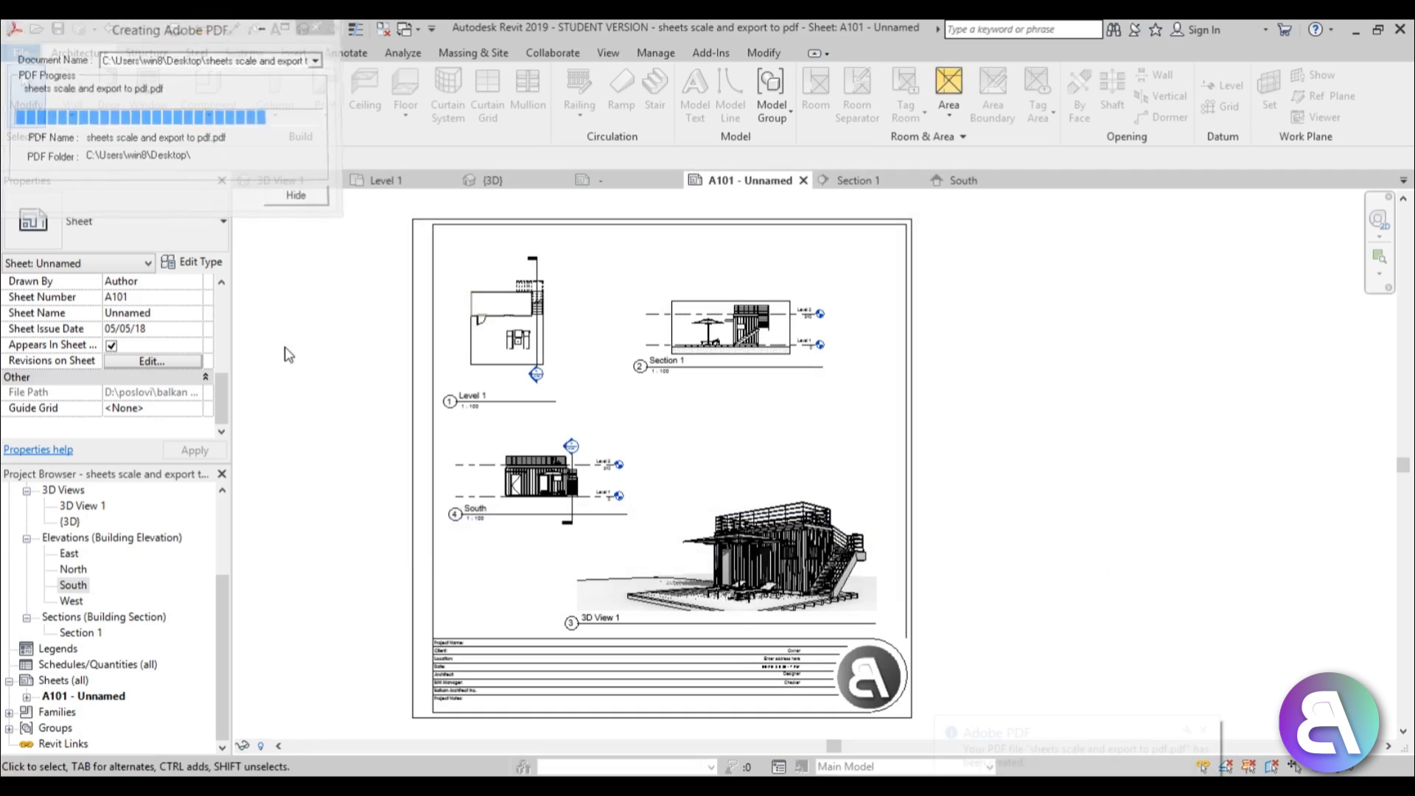
Open "sheets scale and export to pdf" from the desktop in PDF Architect, dismiss the upgrade offer, and examine the sheet's views and title block.
click(1356, 32)
double_click(27, 169)
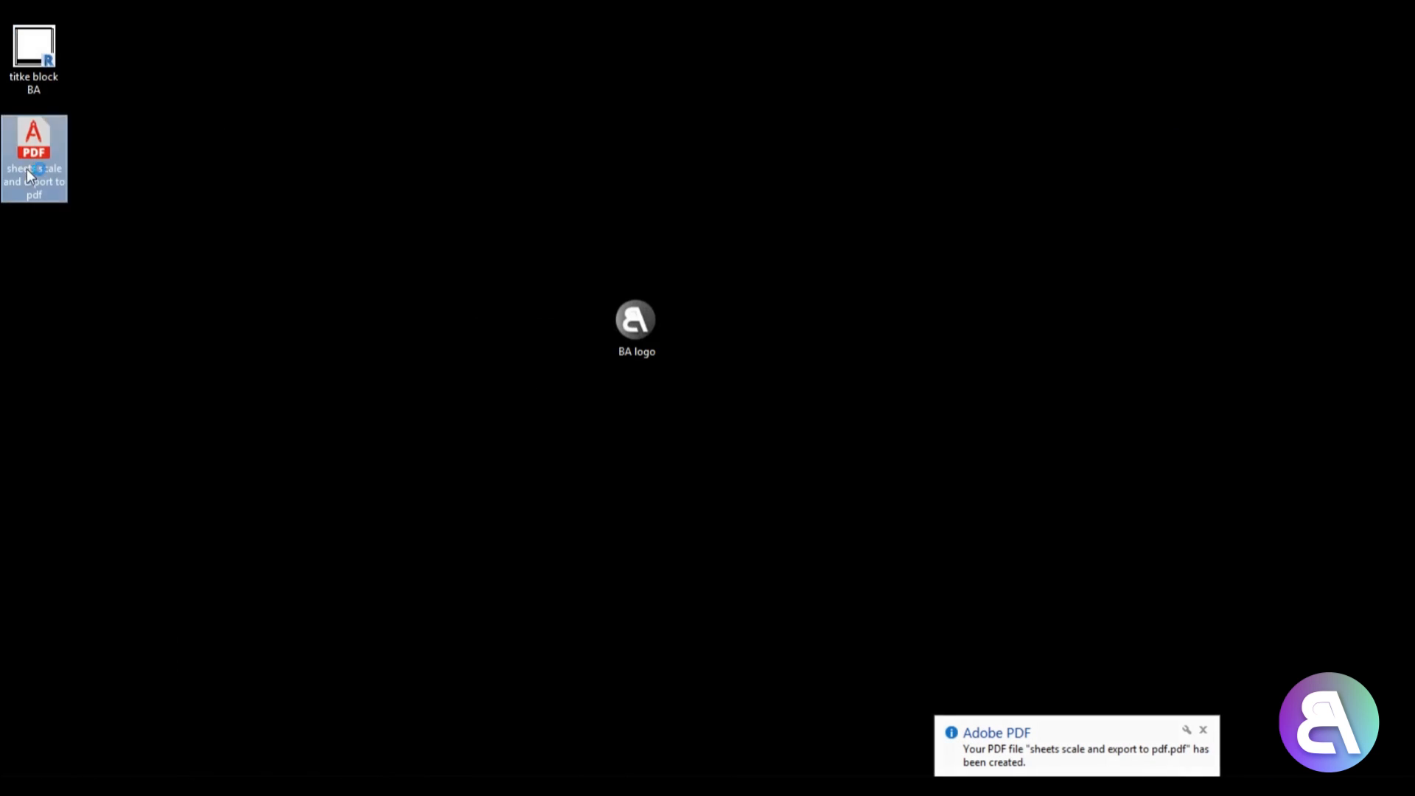
click(998, 181)
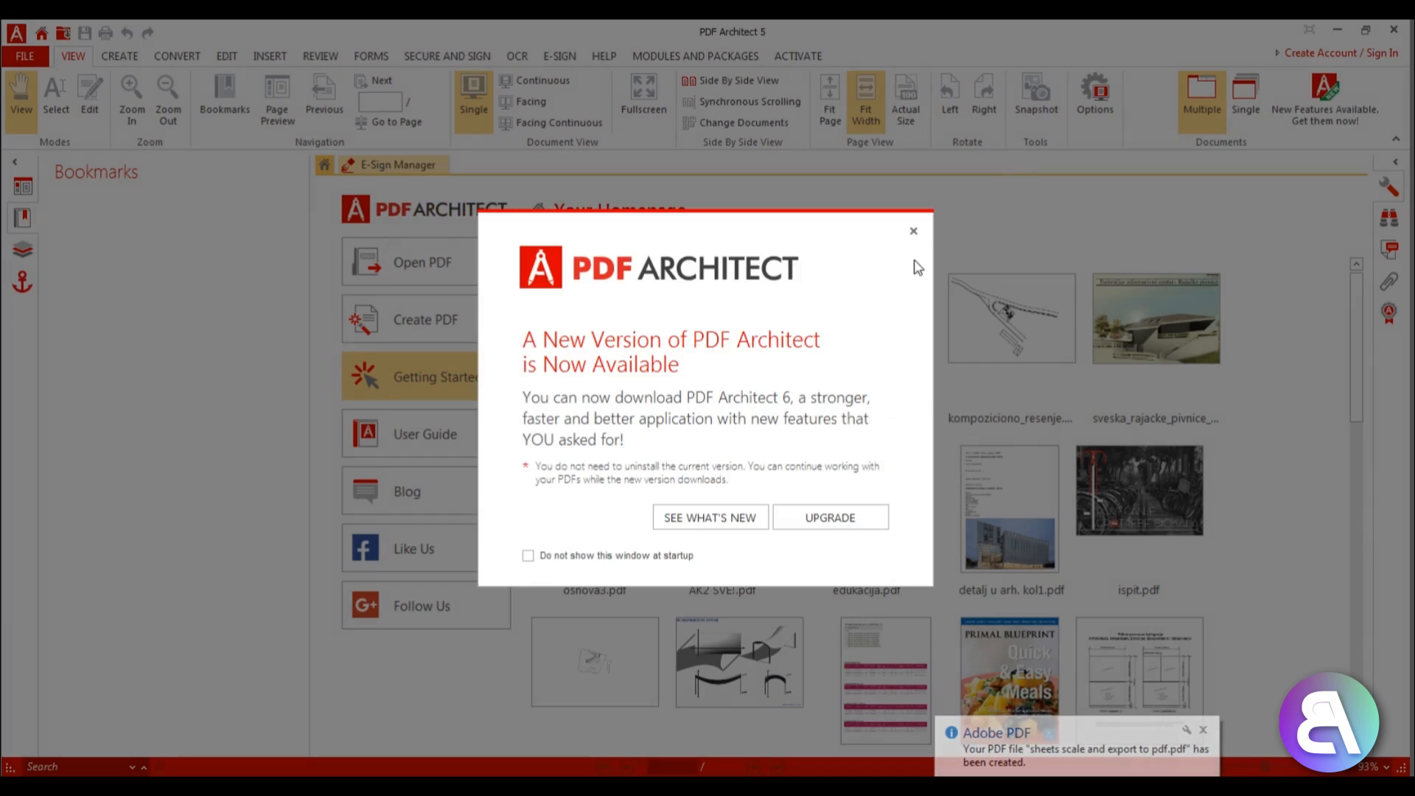
click(913, 230)
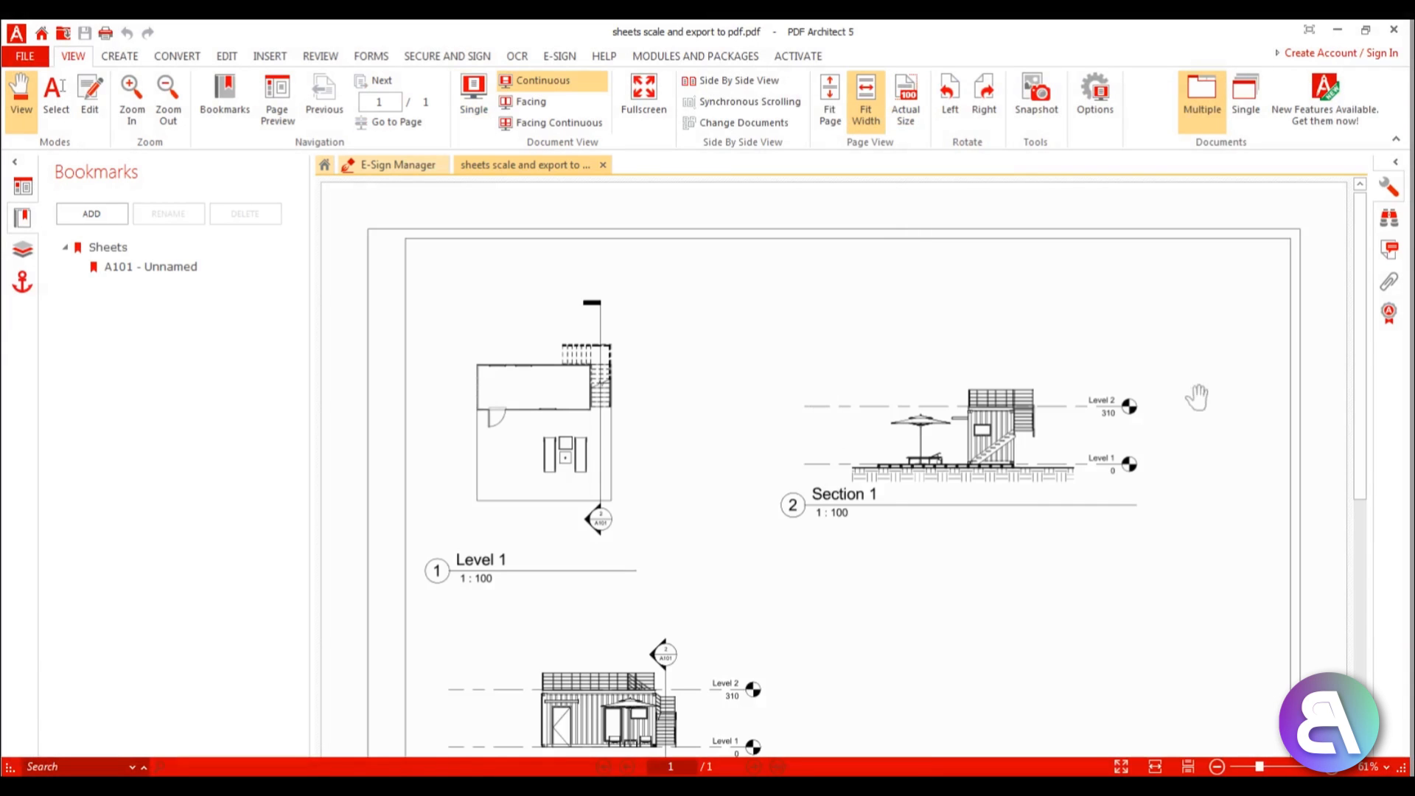
scroll(1179, 464, down, 6)
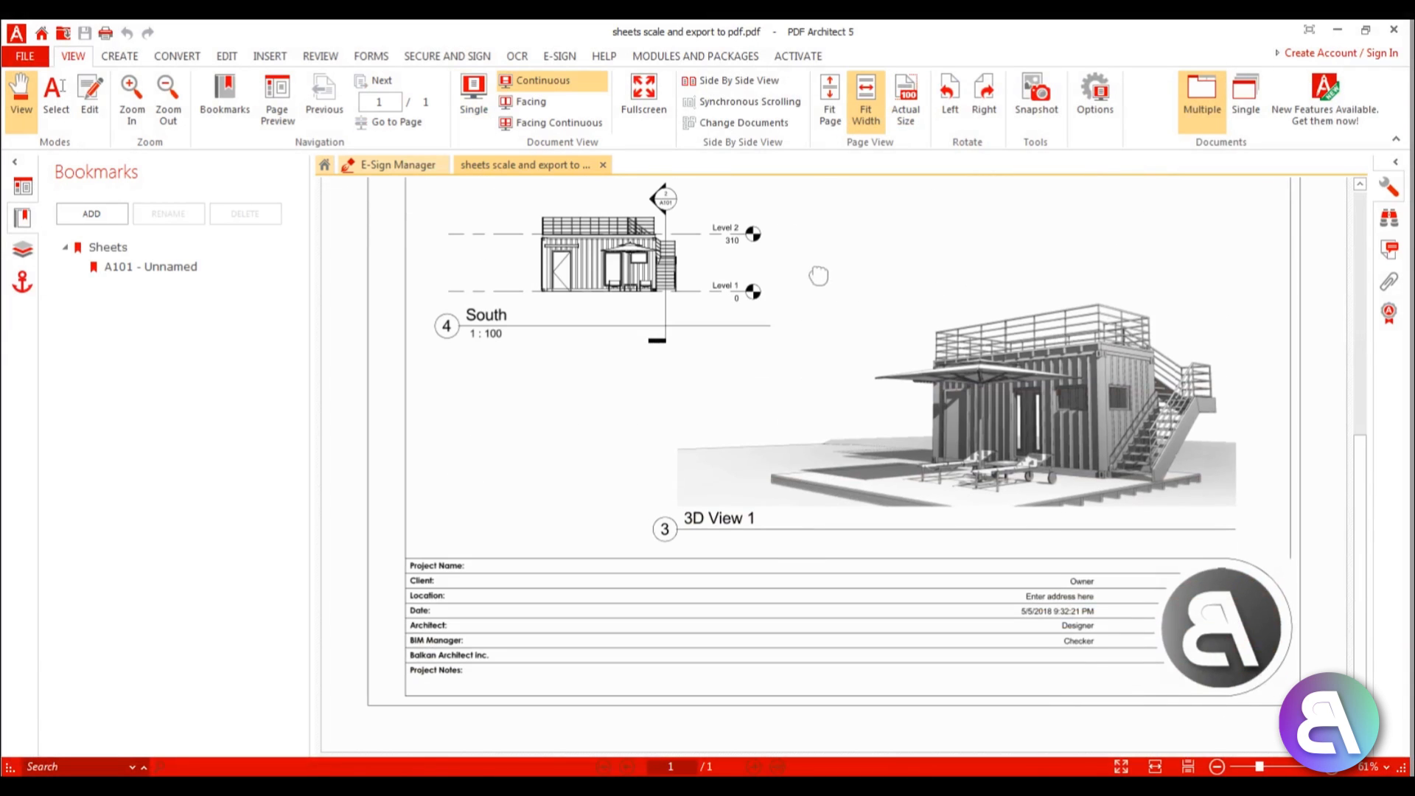
scroll(814, 274, up, 4)
scroll(807, 339, down, 3)
scroll(806, 339, down, 2)
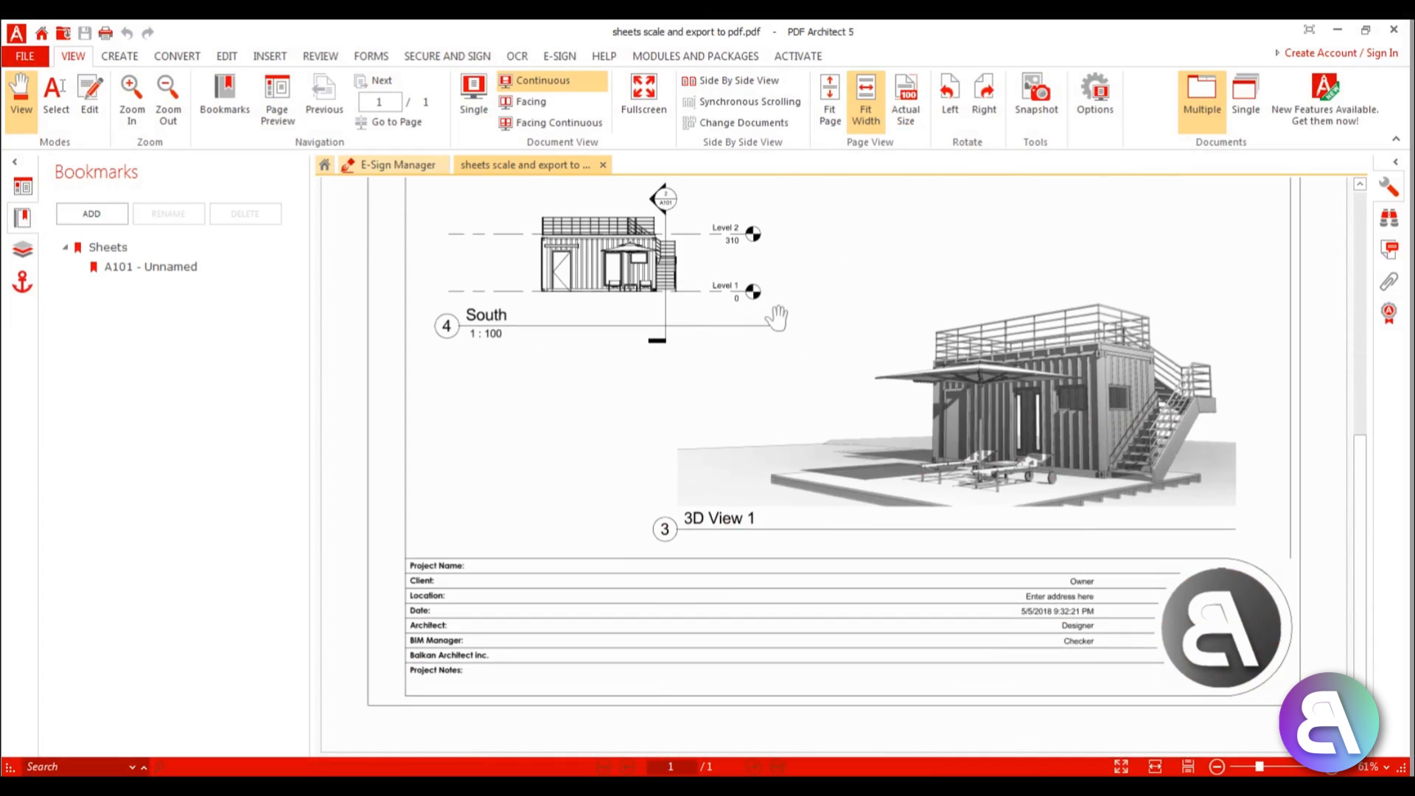